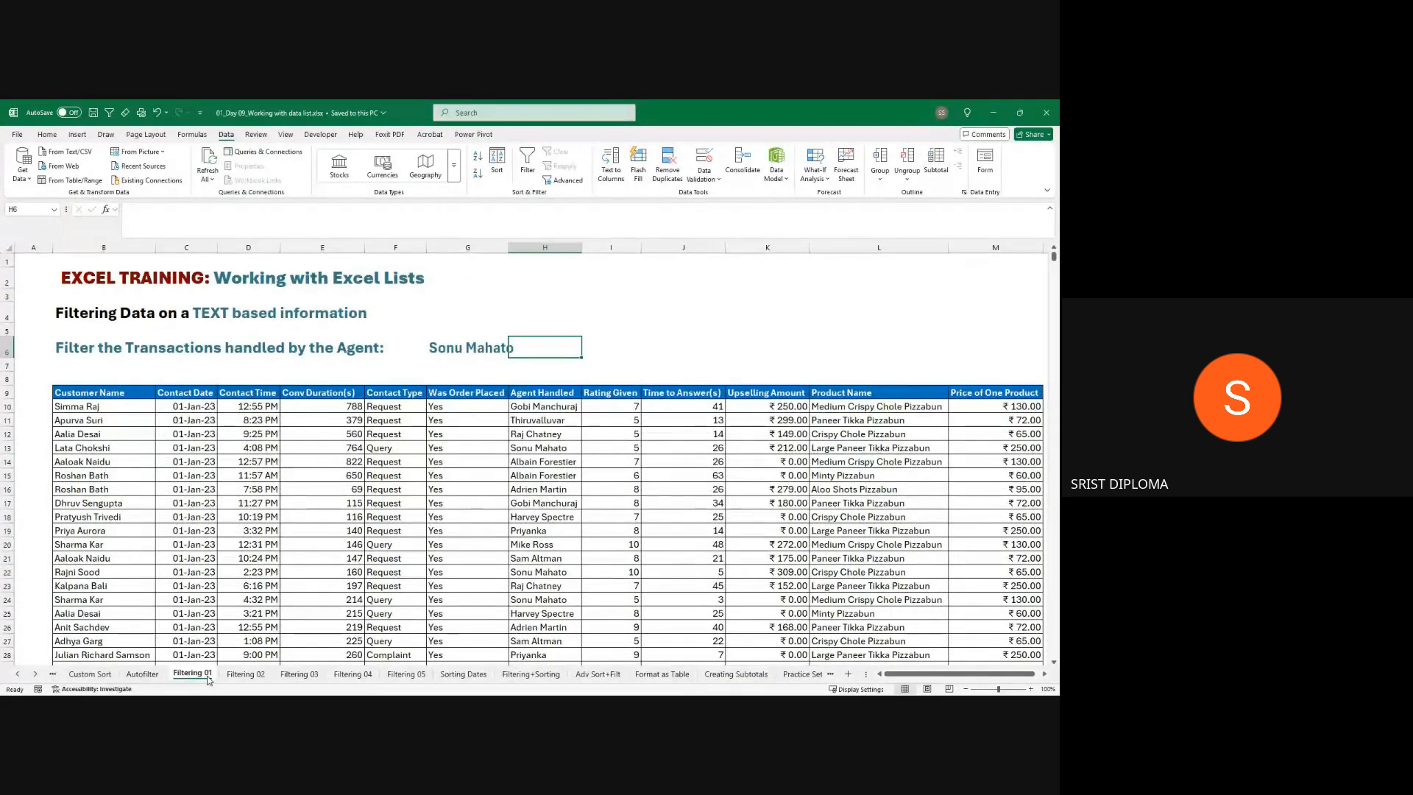
{"action": "key", "text": "alt+Tab"}
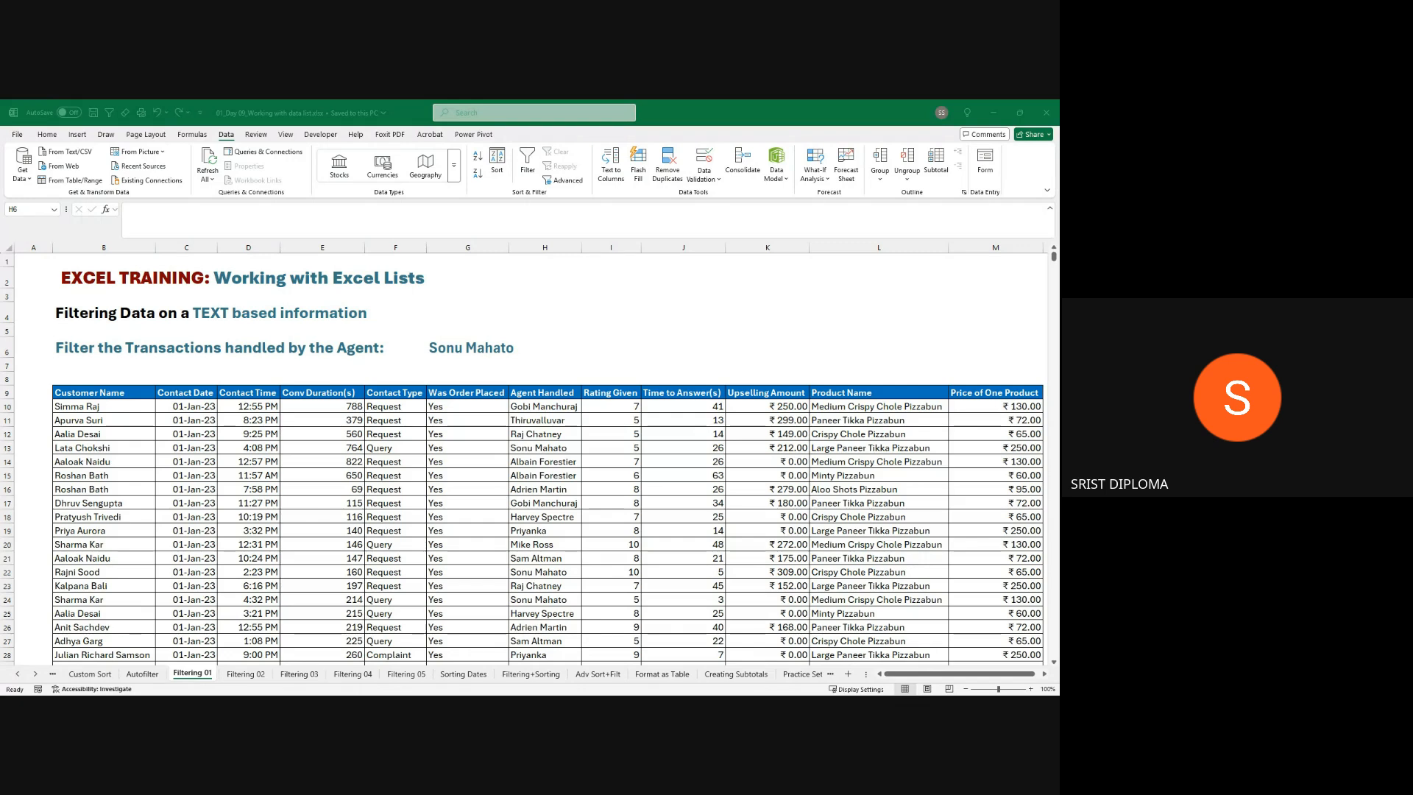
{"action": "key", "text": "ctrl+c"}
{"action": "key", "text": "alt+Tab"}
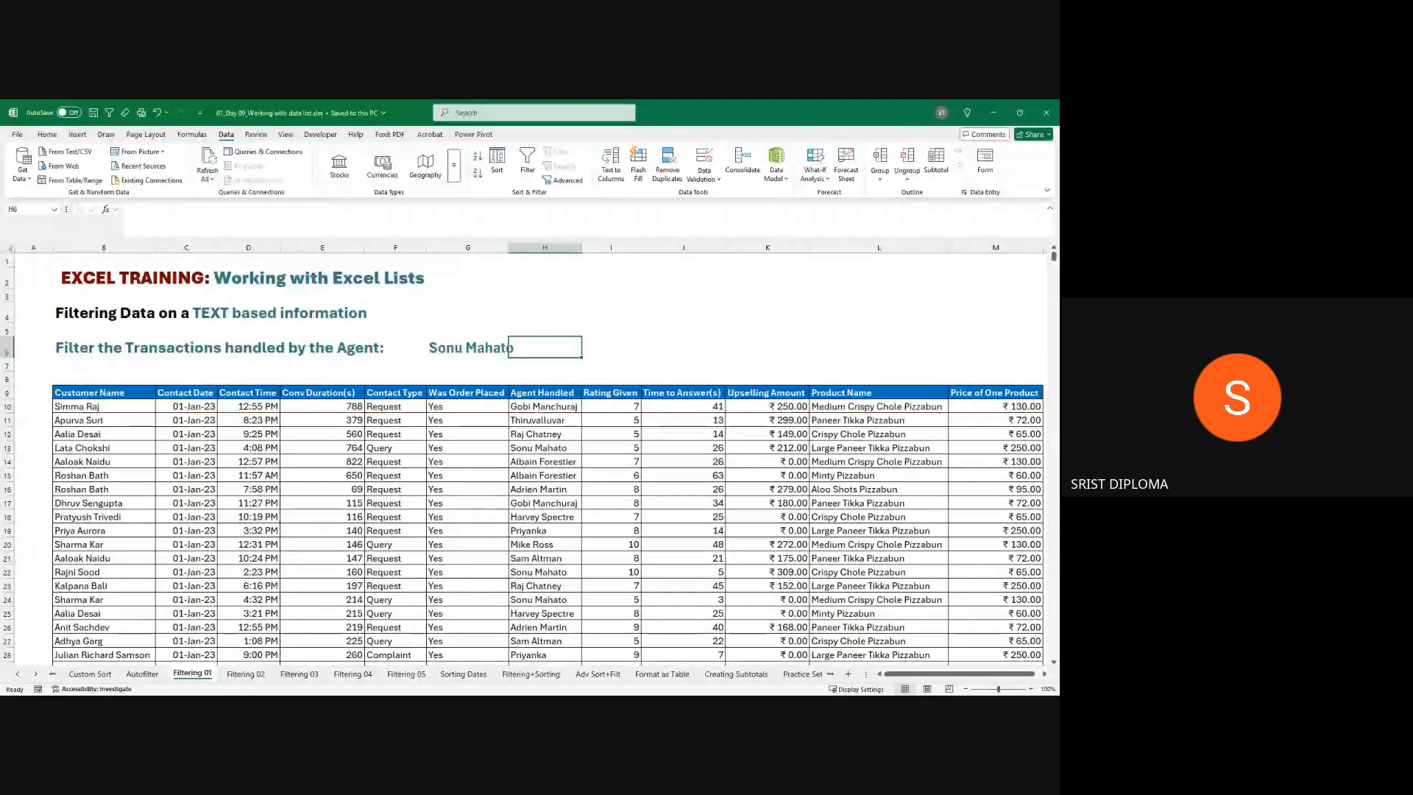
- Review the Custom Sort, Multi Level Sorting and Basic Sorting worksheets
{"action": "left_click", "coordinate": [90, 673]}
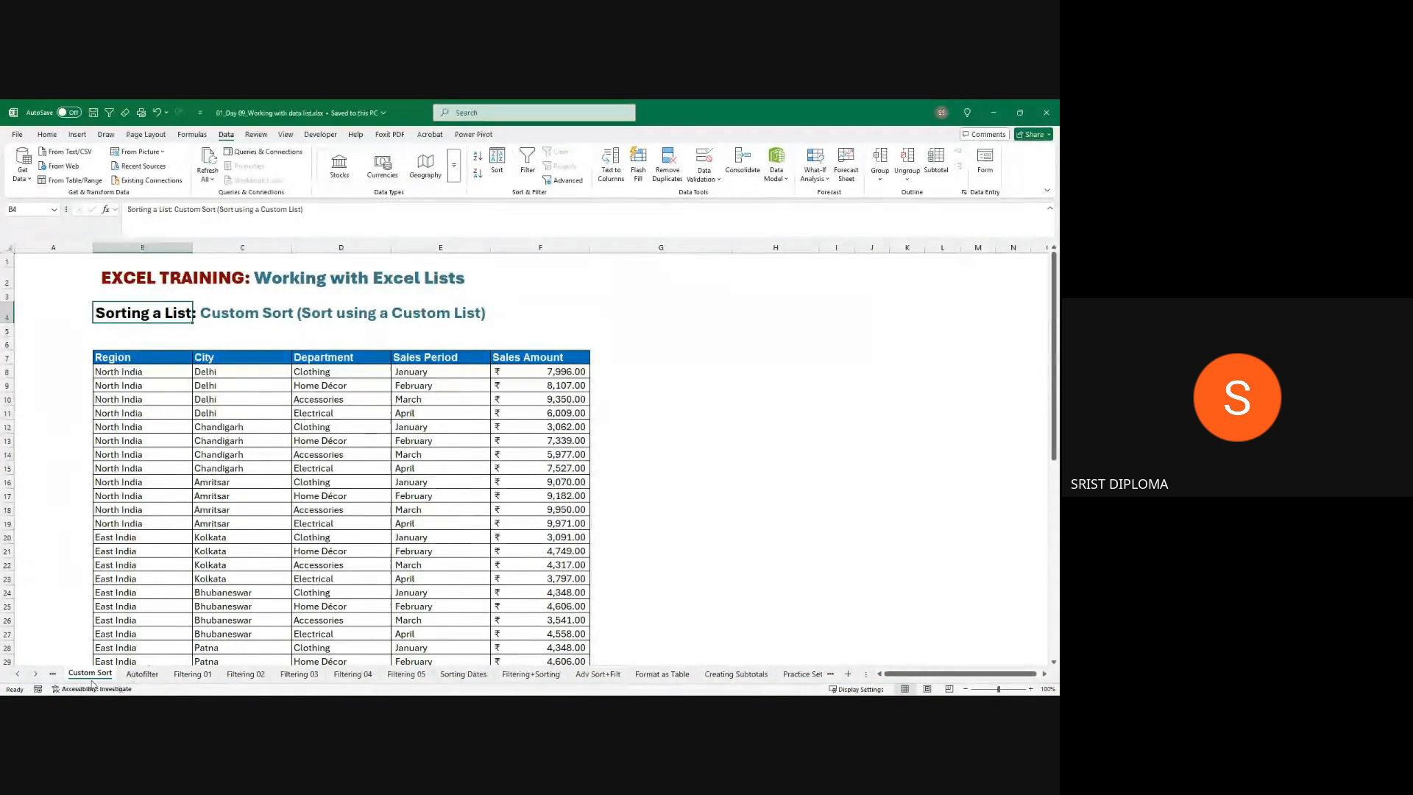
{"action": "left_click", "coordinate": [17, 674]}
{"action": "left_click", "coordinate": [16, 674]}
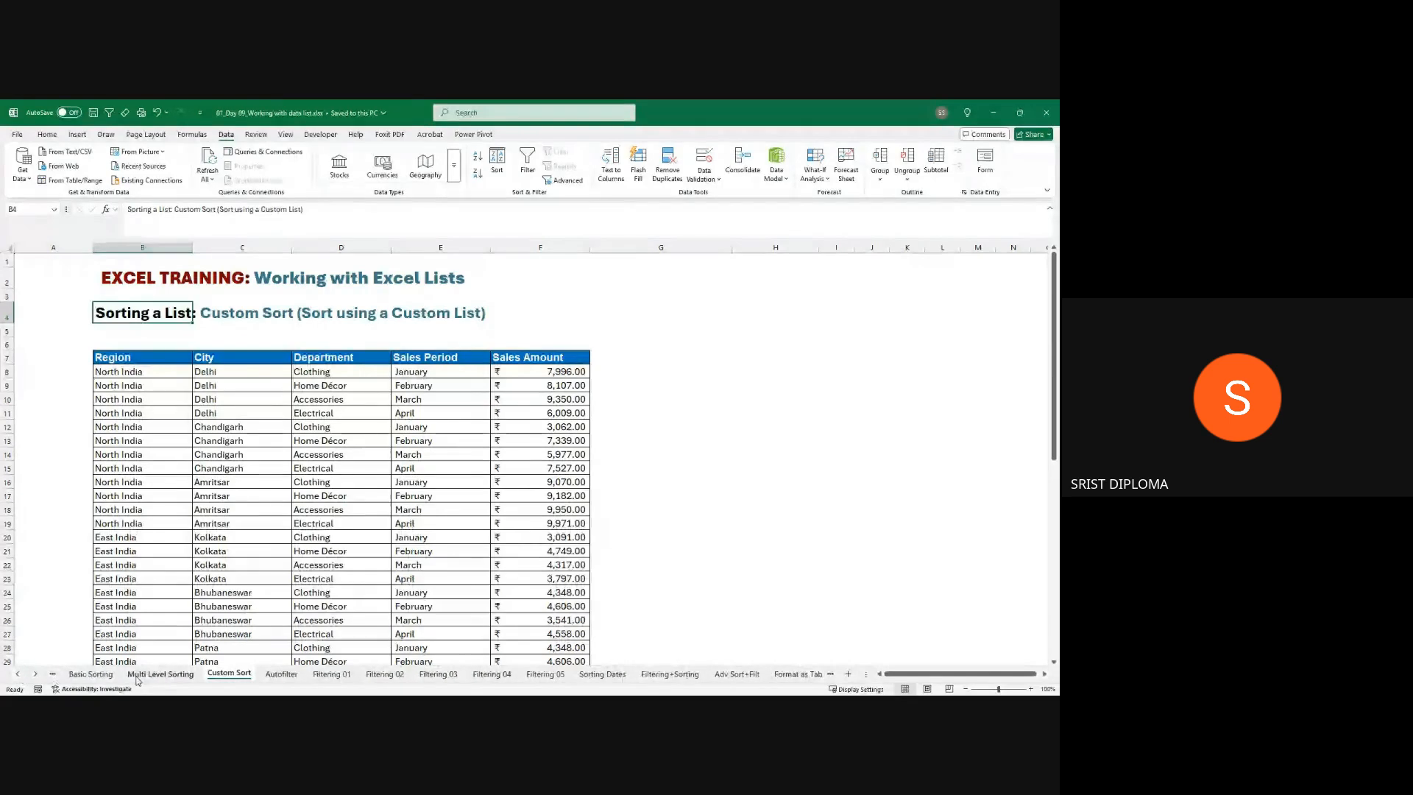
{"action": "left_click", "coordinate": [161, 672]}
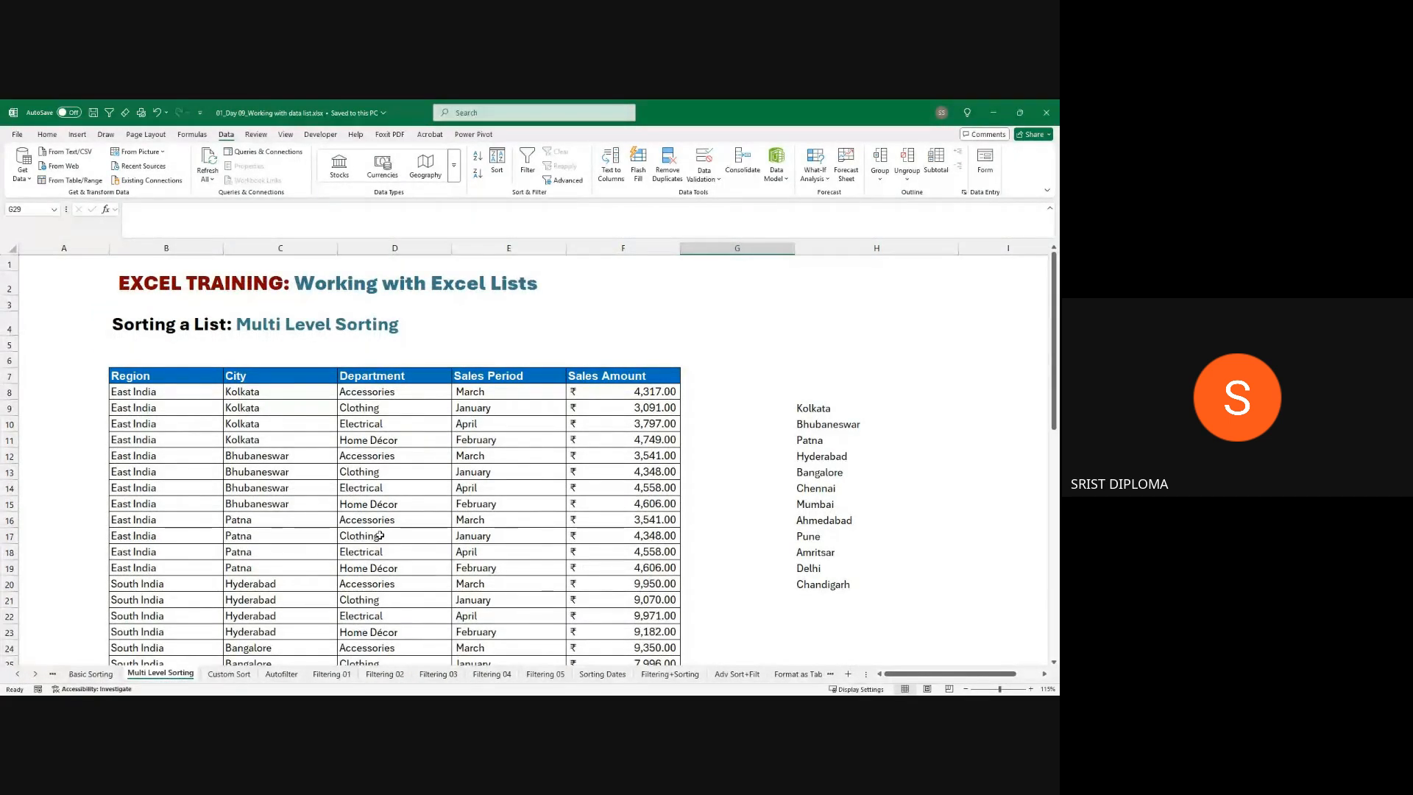
{"action": "left_click", "coordinate": [237, 674]}
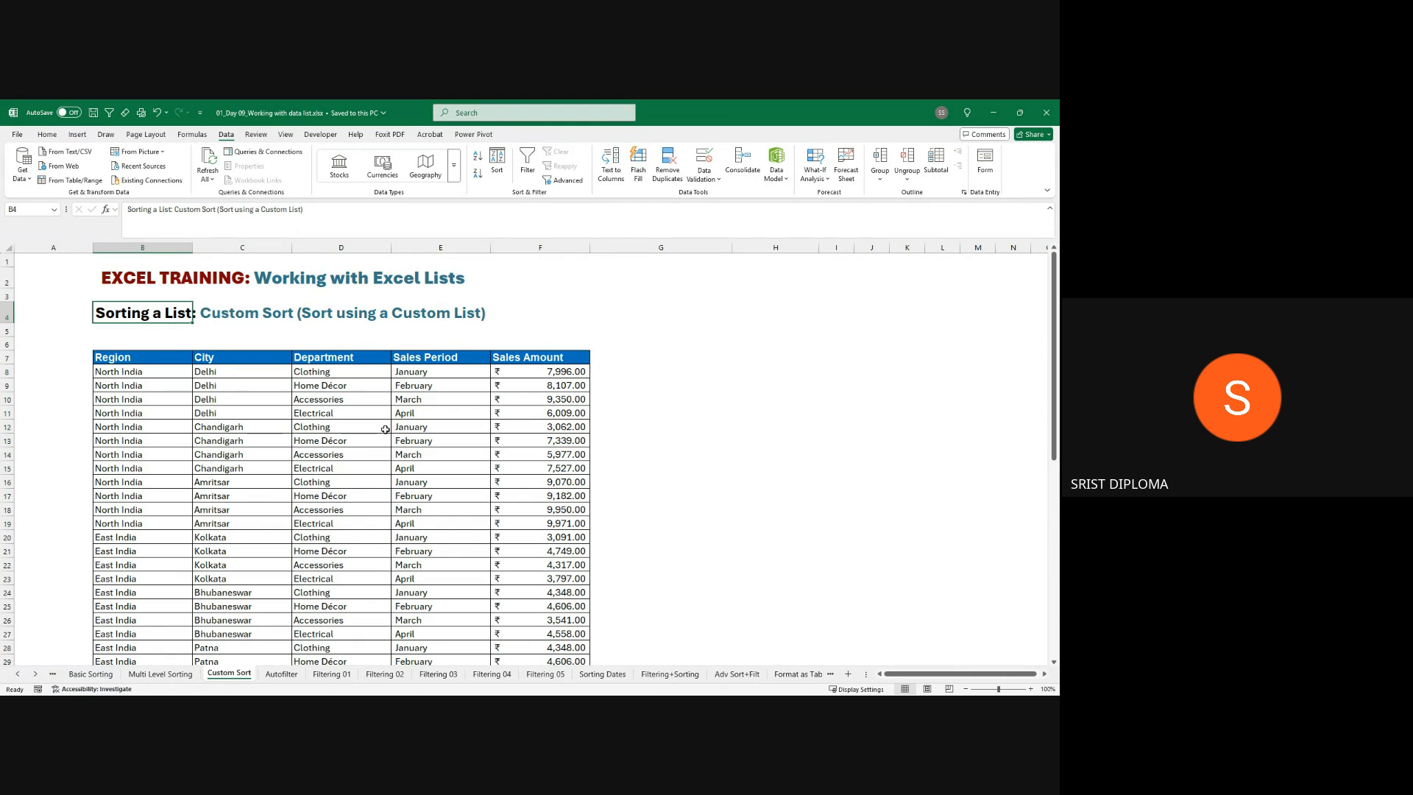
{"action": "left_click", "coordinate": [90, 674]}
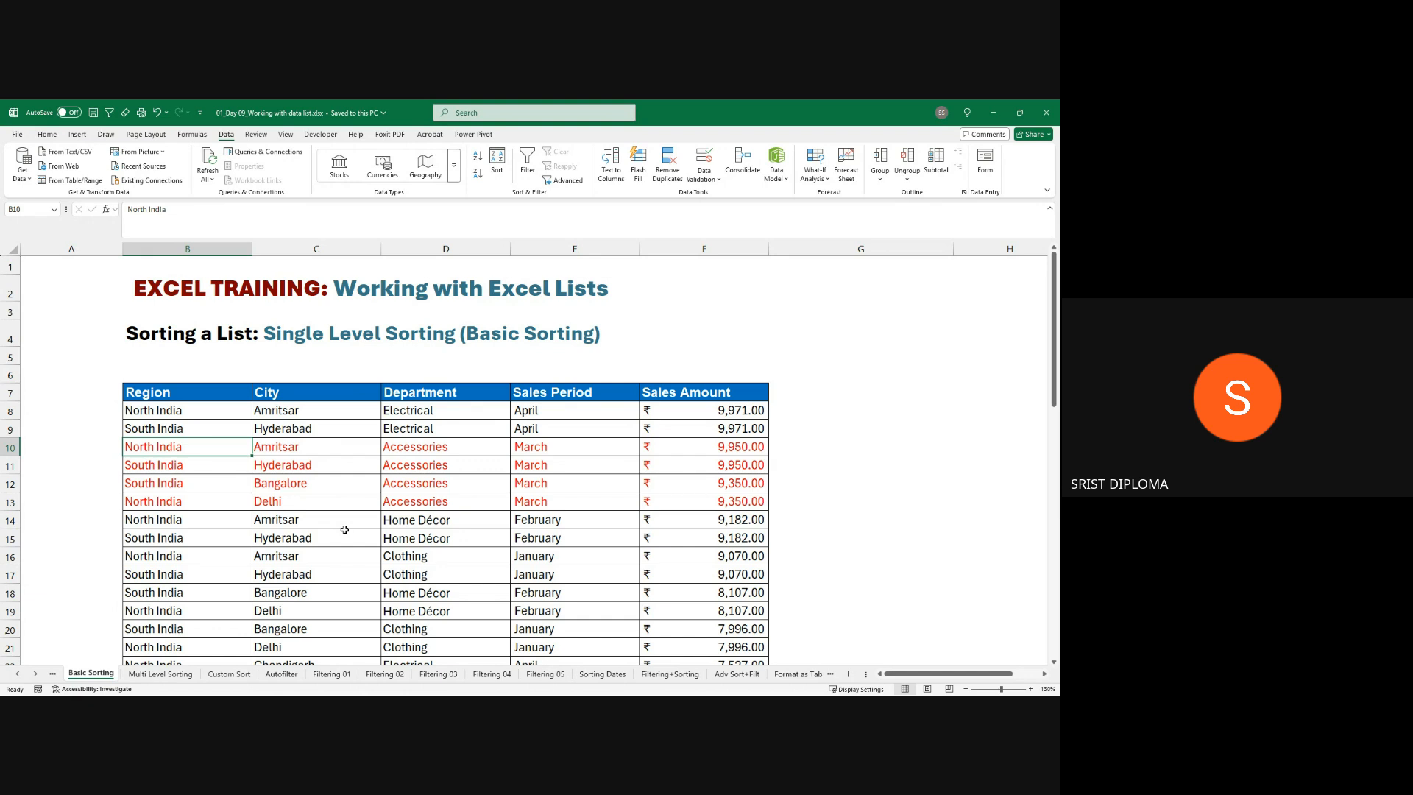
{"action": "left_click", "coordinate": [160, 674]}
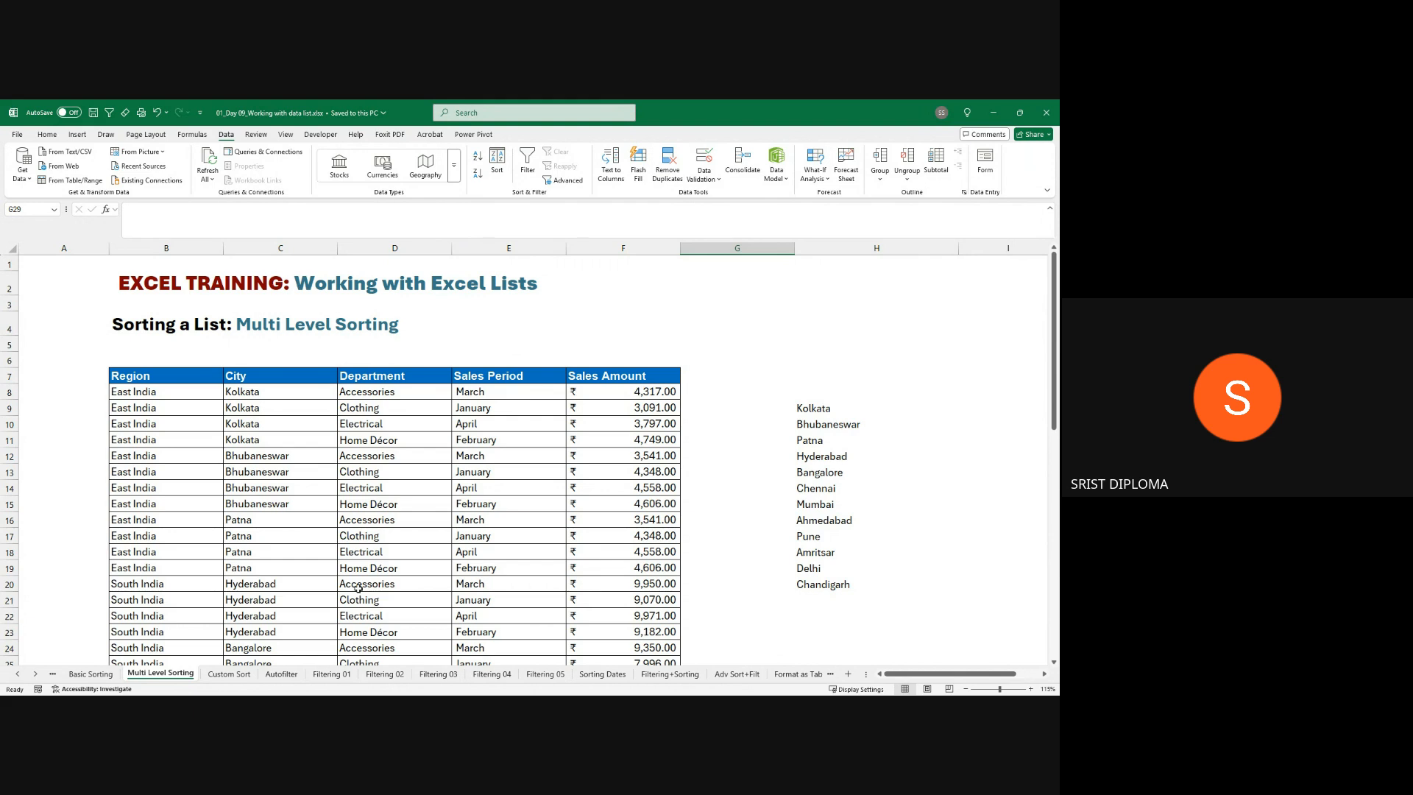
{"action": "key", "text": "alt+Tab"}
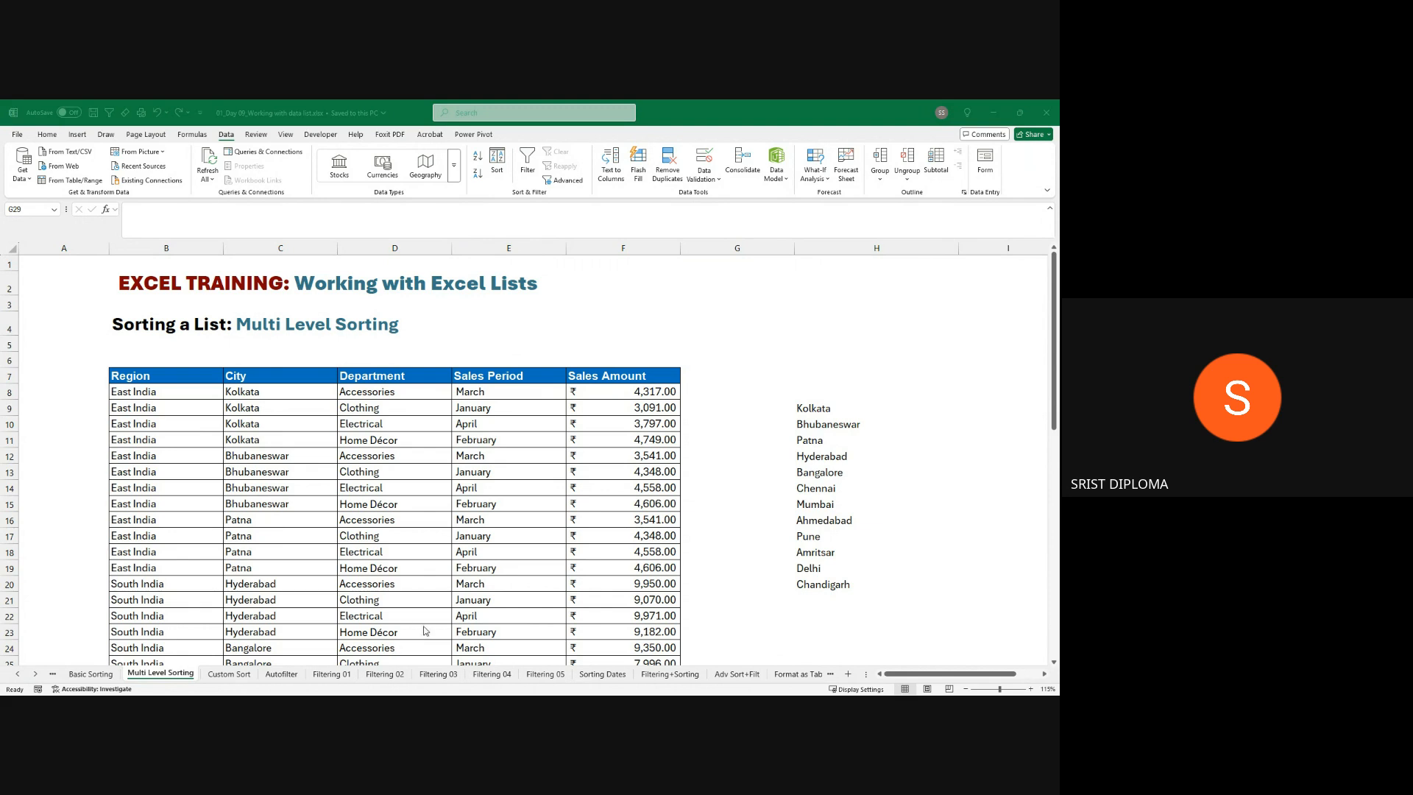
- Look through the Custom Sort worksheet again and the filtered list on the Autofilter worksheet
{"action": "left_click", "coordinate": [230, 674]}
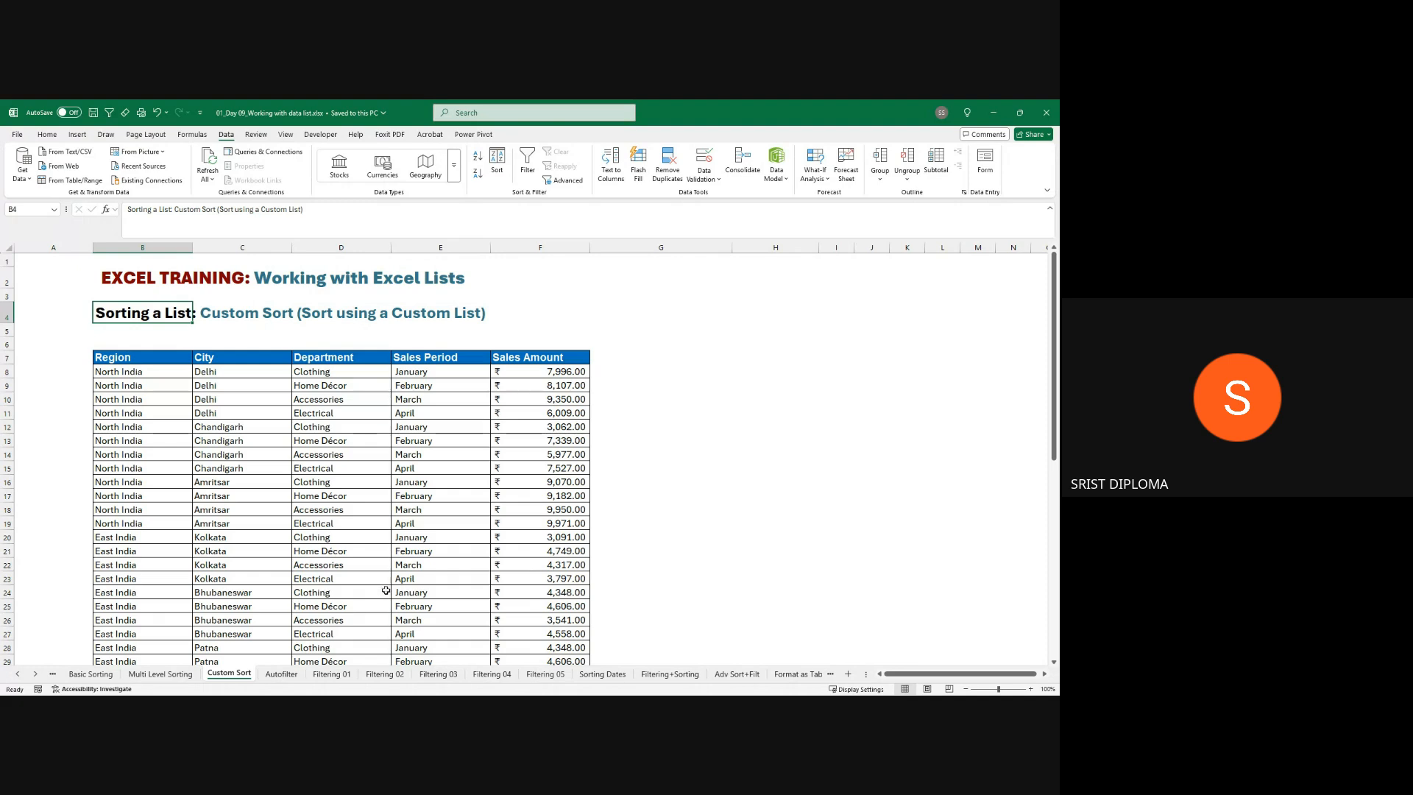
{"action": "left_click", "coordinate": [281, 674]}
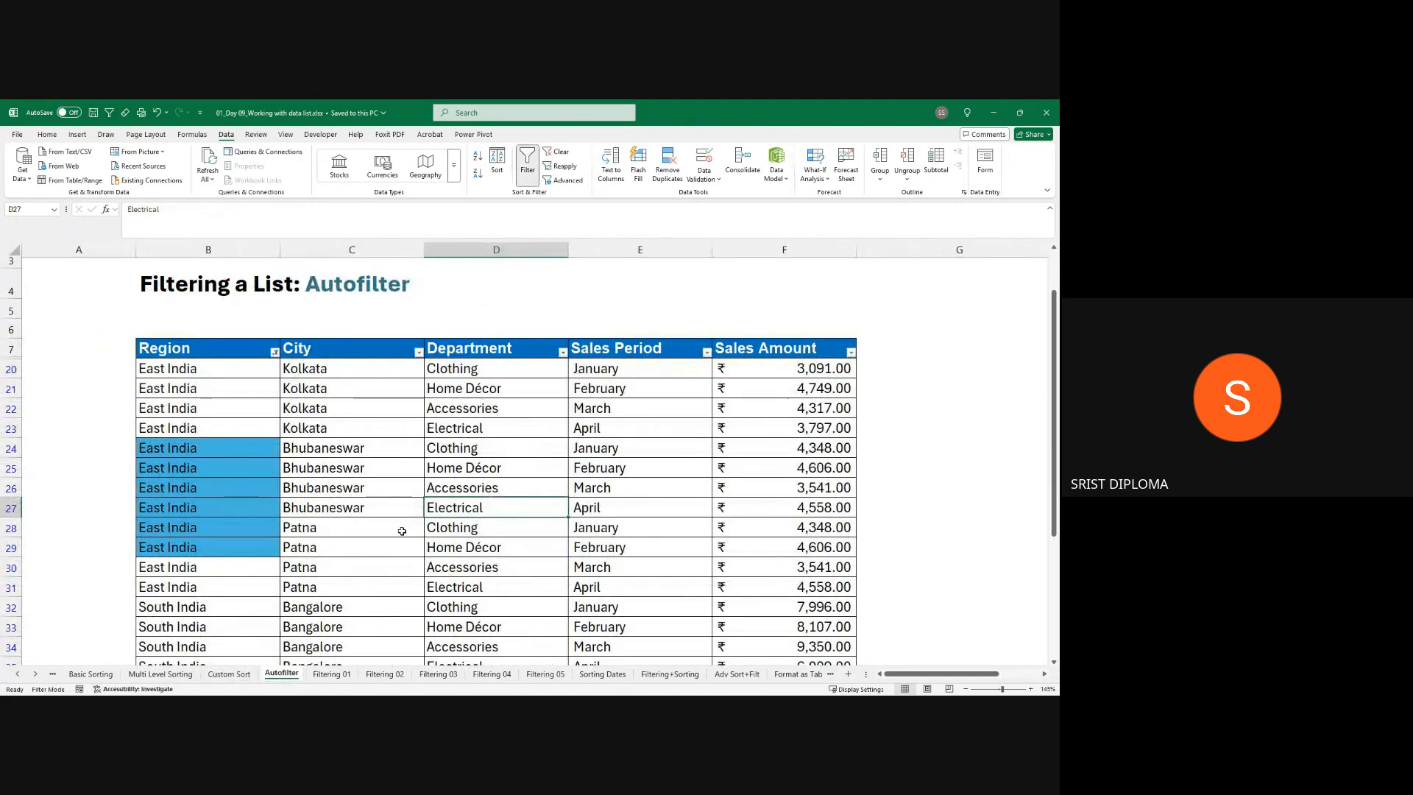
{"action": "scroll", "coordinate": [402, 531], "scroll_direction": "down", "scroll_amount": 1}
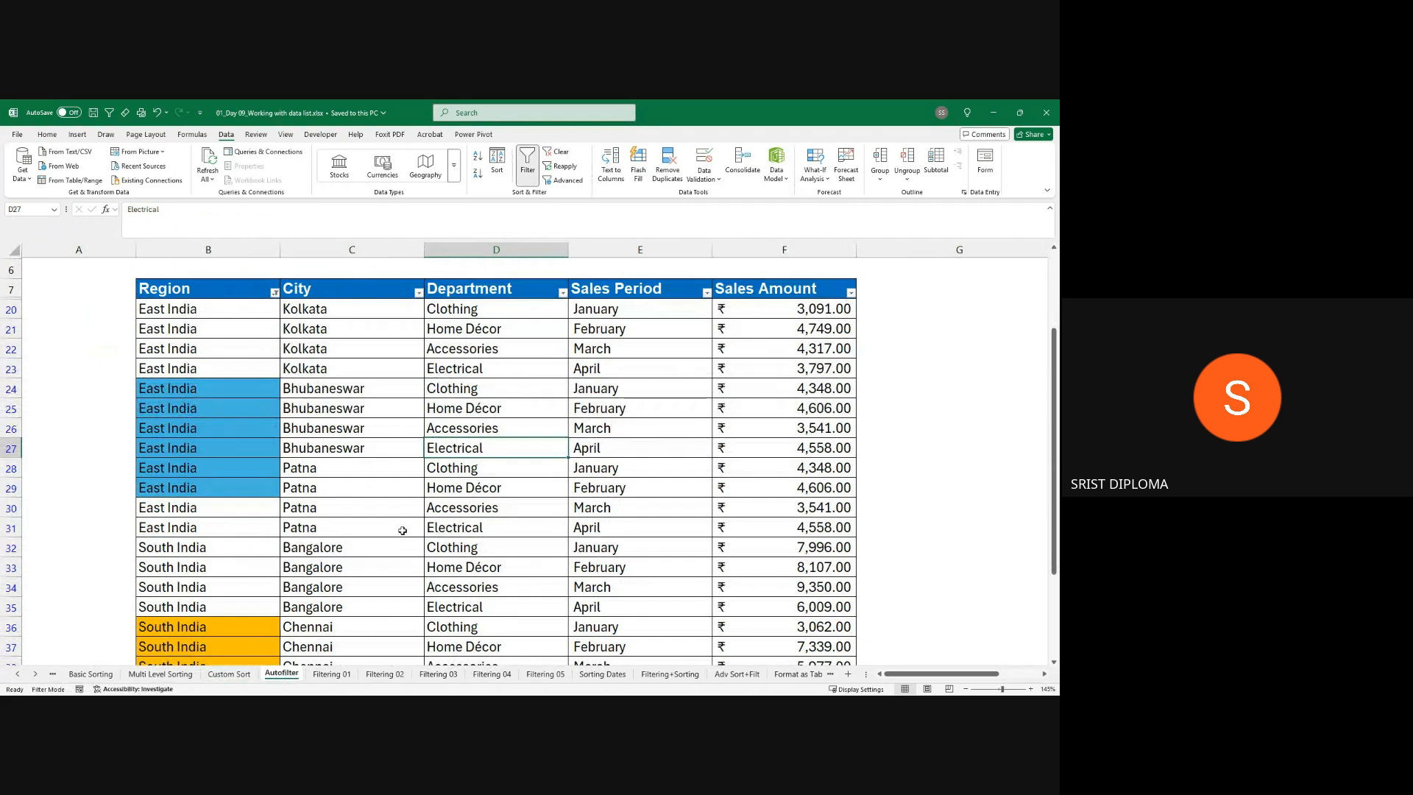
{"action": "scroll", "coordinate": [402, 531], "scroll_direction": "up", "scroll_amount": 1}
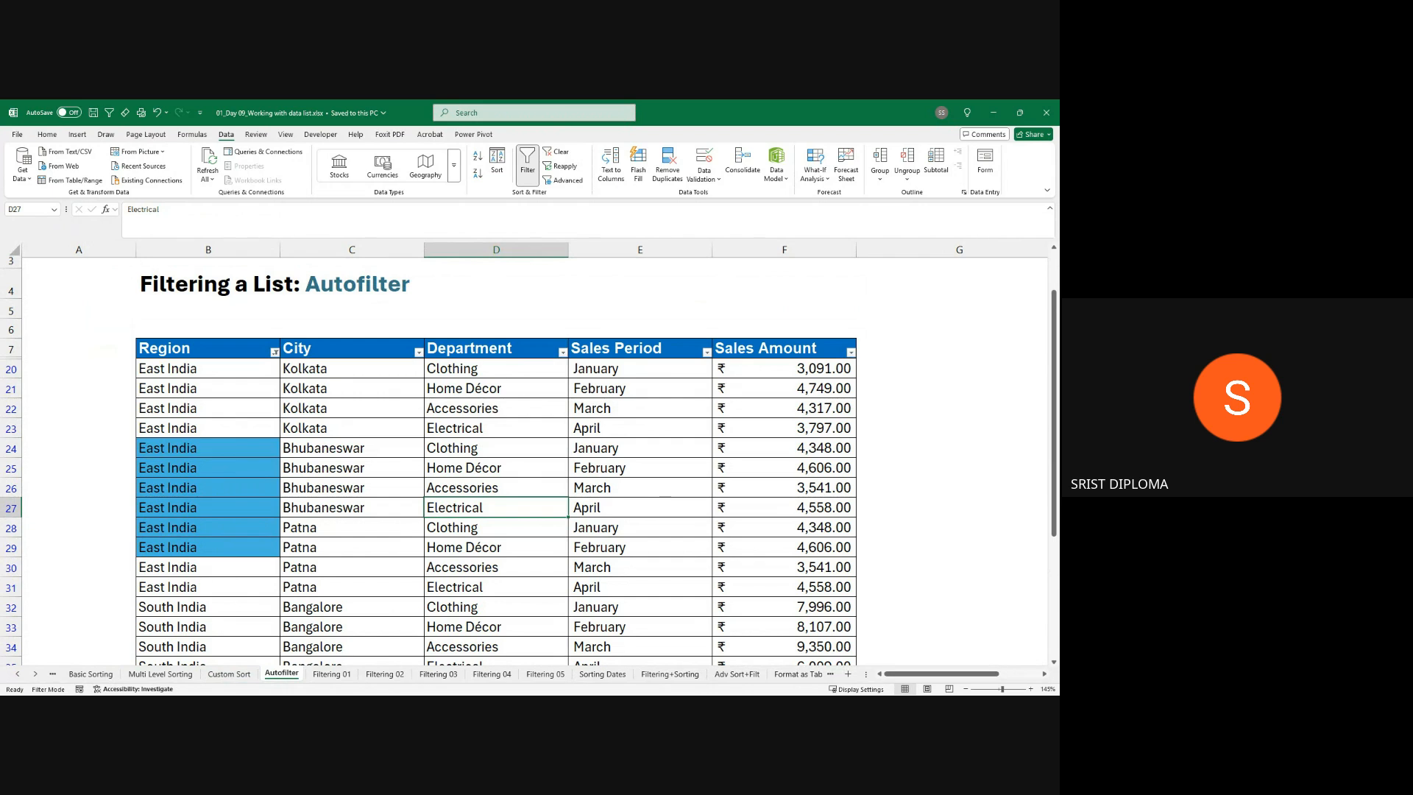
{"action": "key", "text": "alt+Tab"}
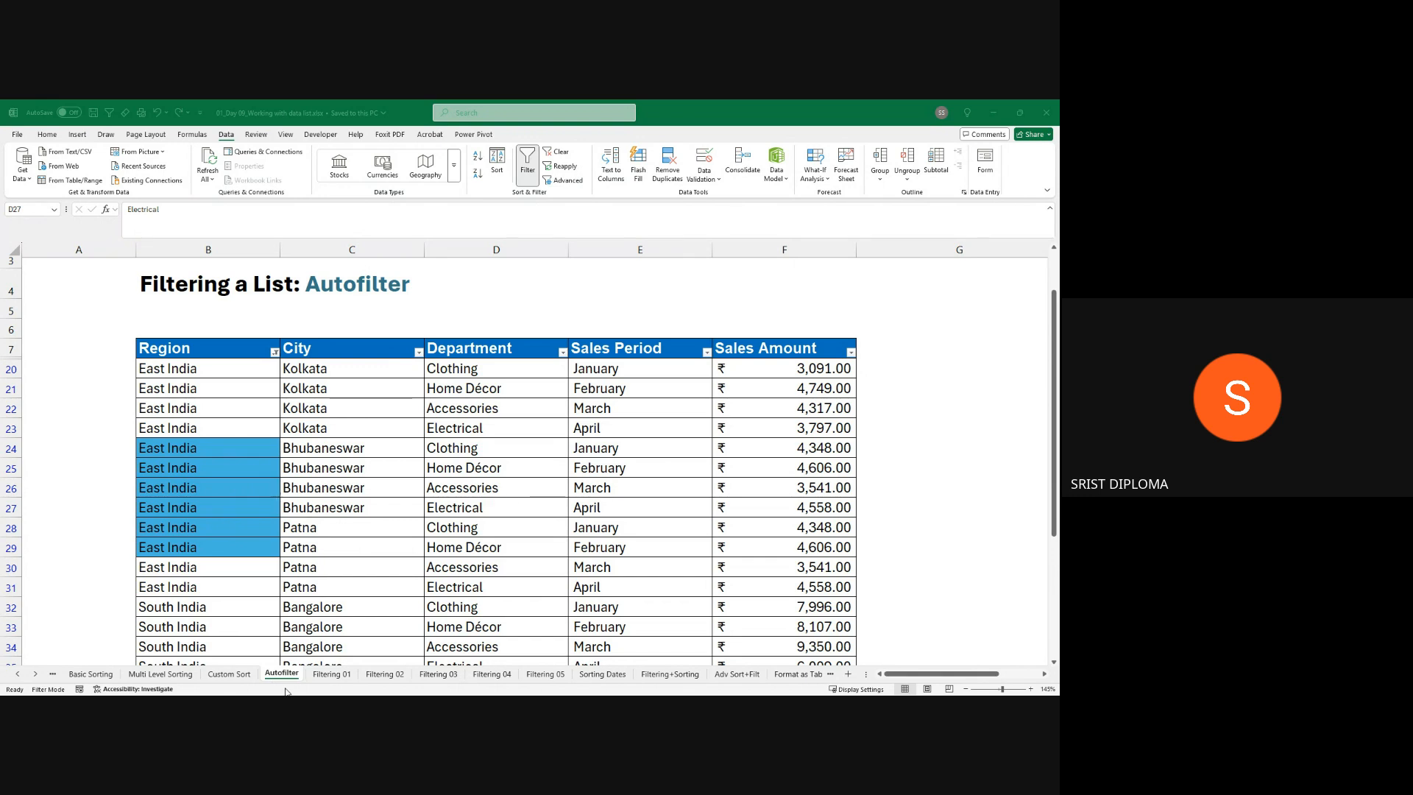
- Examine the full extent of the transactions table on the Filtering 01 worksheet, from its first to its last row, and return to cell A1
{"action": "left_click", "coordinate": [334, 674]}
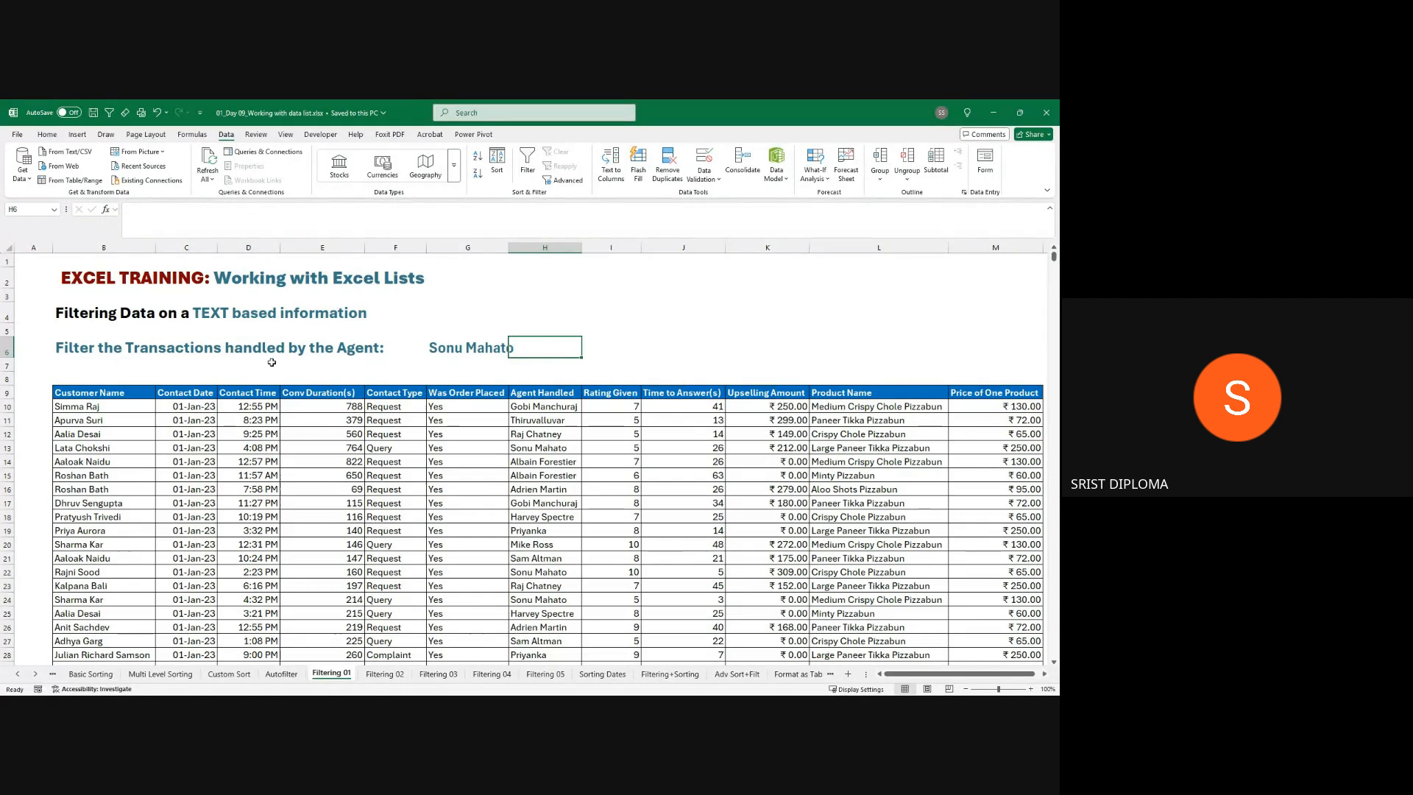
{"action": "key", "text": "Right"}
{"action": "key", "text": "Right"}
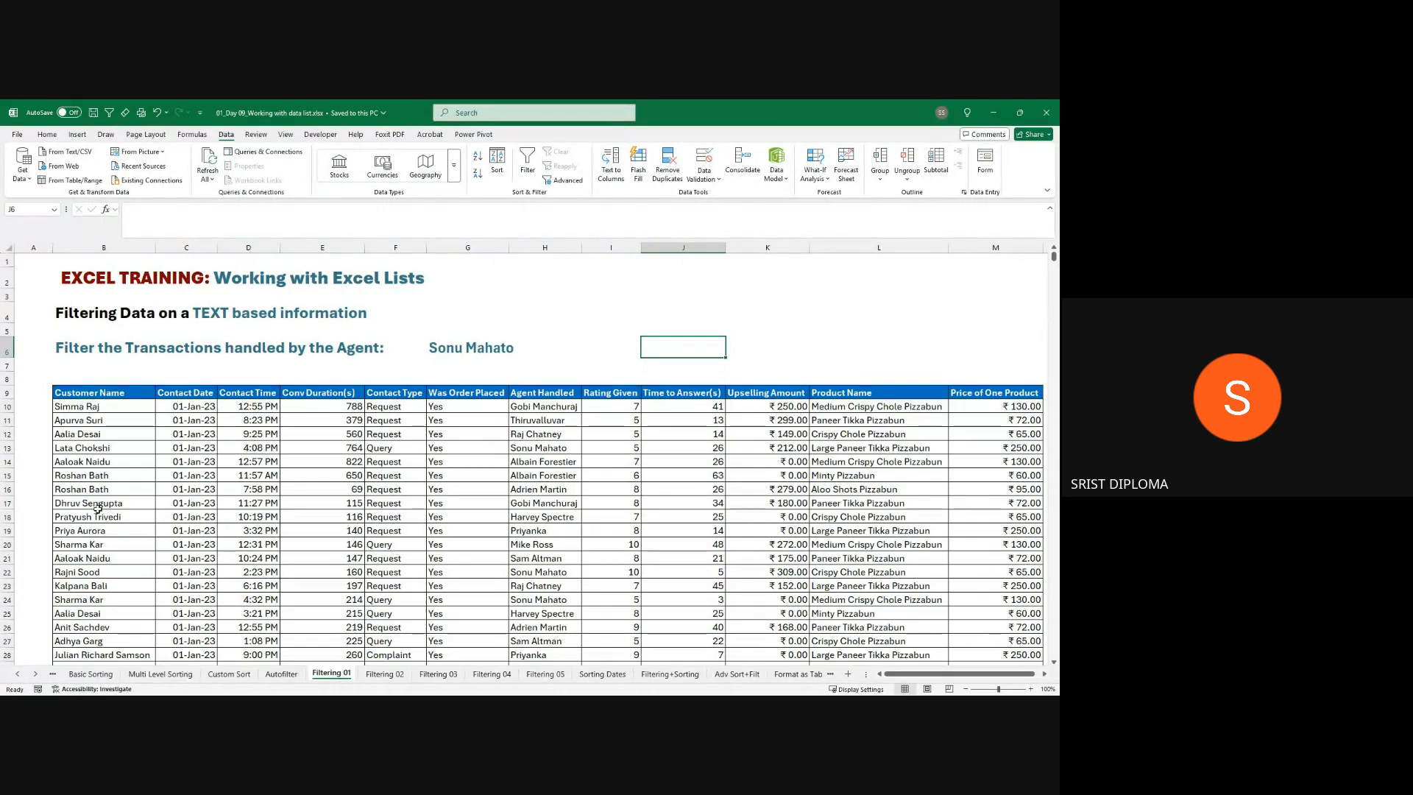
{"action": "scroll", "coordinate": [366, 516], "scroll_direction": "down", "scroll_amount": 3}
{"action": "scroll", "coordinate": [220, 471], "scroll_direction": "up", "scroll_amount": 3}
{"action": "left_click", "coordinate": [131, 409]}
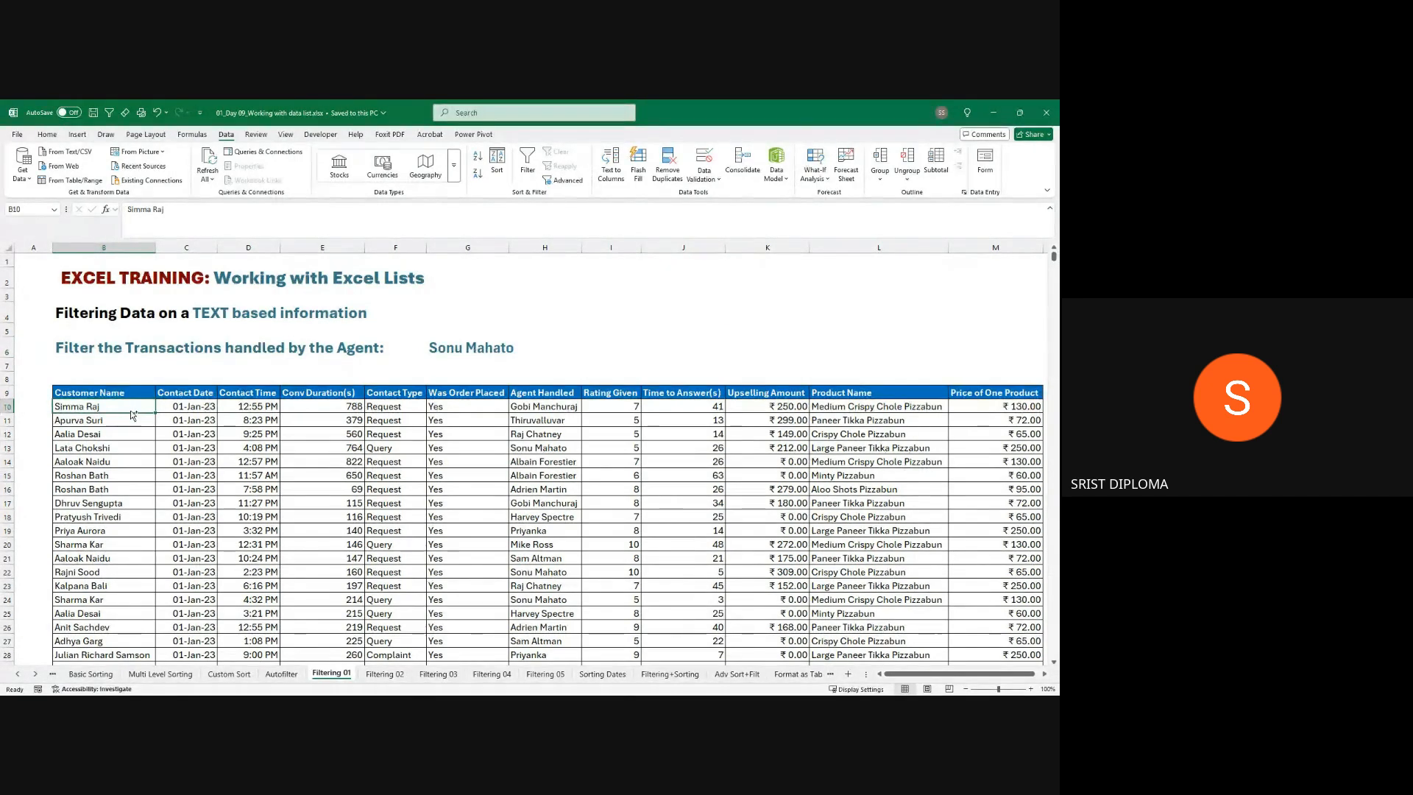
{"action": "key", "text": "ctrl+shift+Down"}
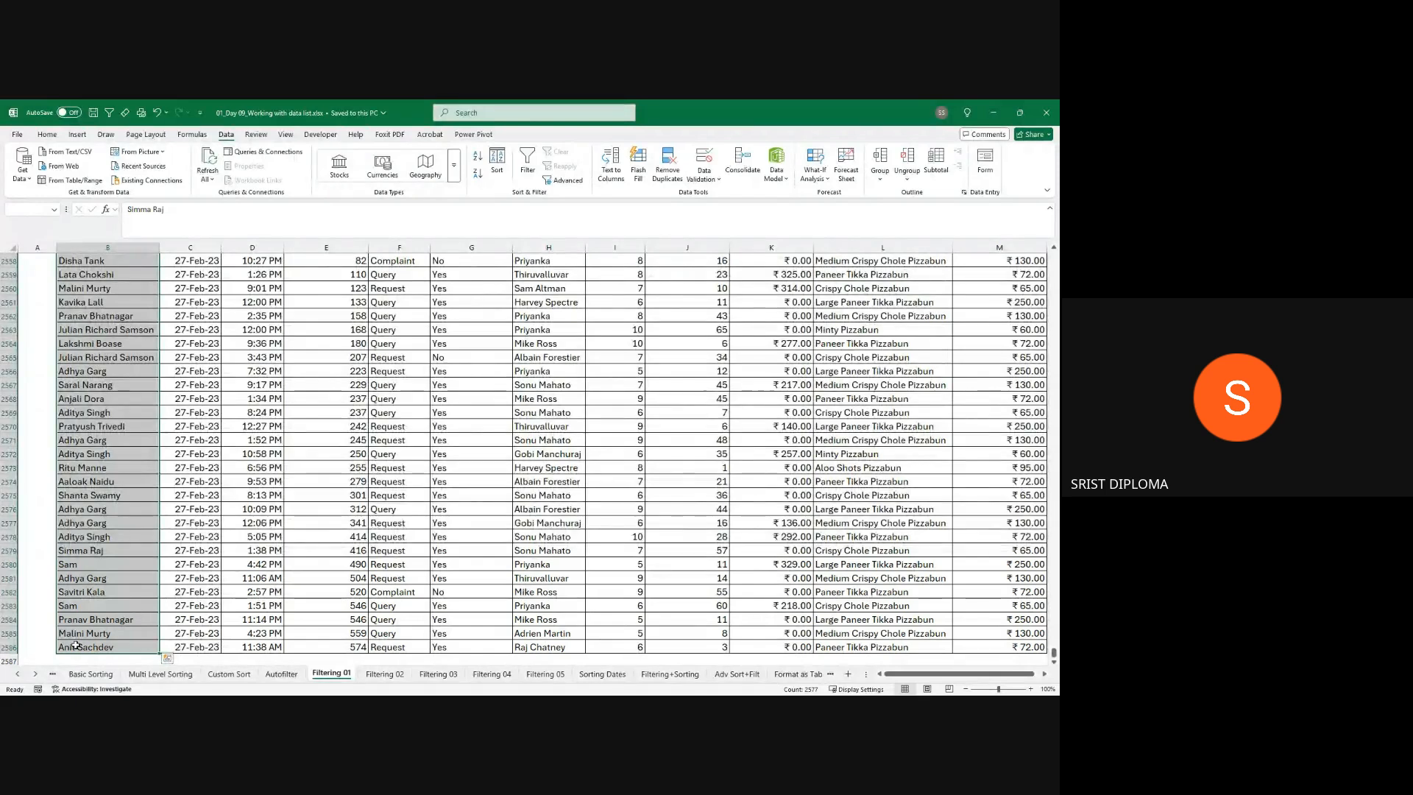
{"action": "key", "text": "ctrl+shift+Right"}
{"action": "left_click", "coordinate": [180, 447]}
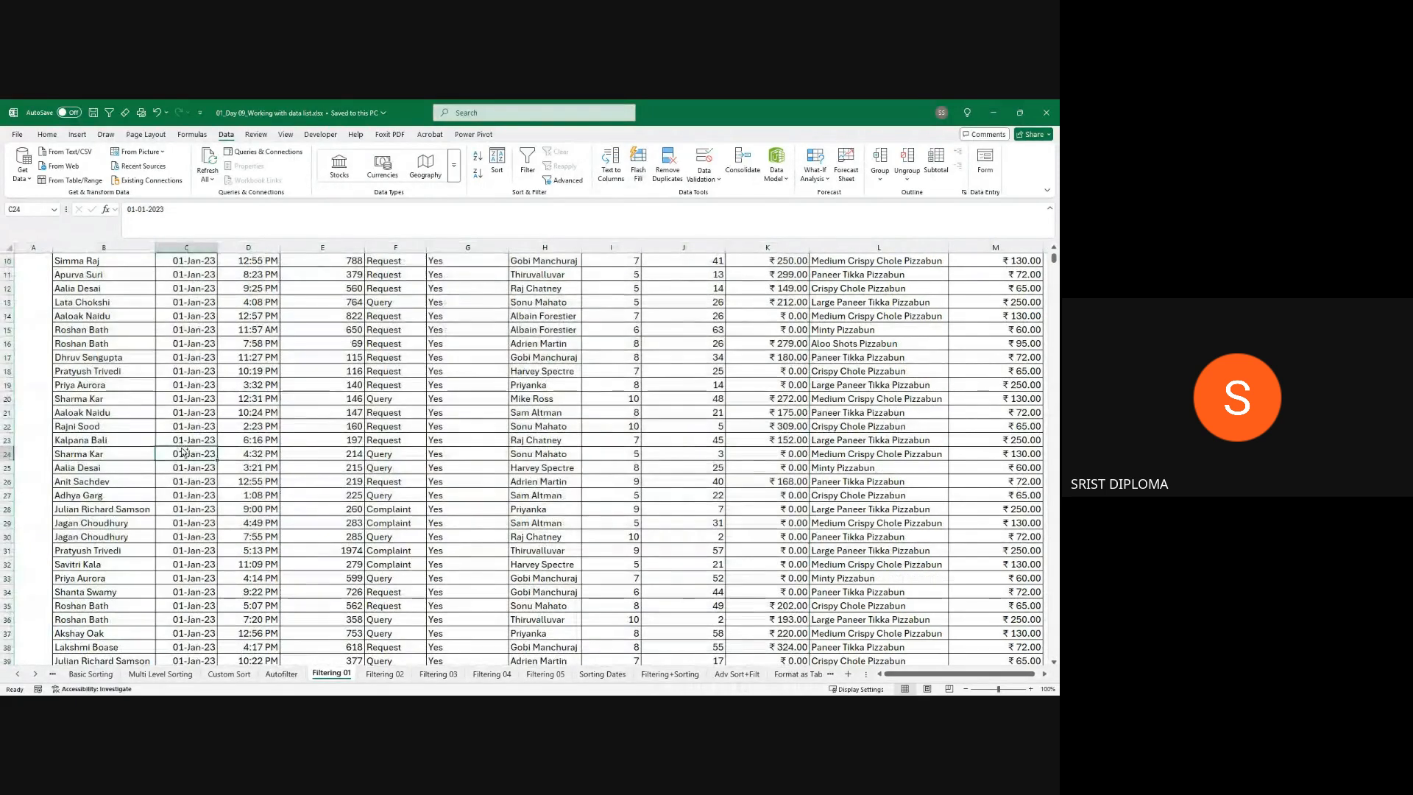
{"action": "key", "text": "ctrl+Home"}
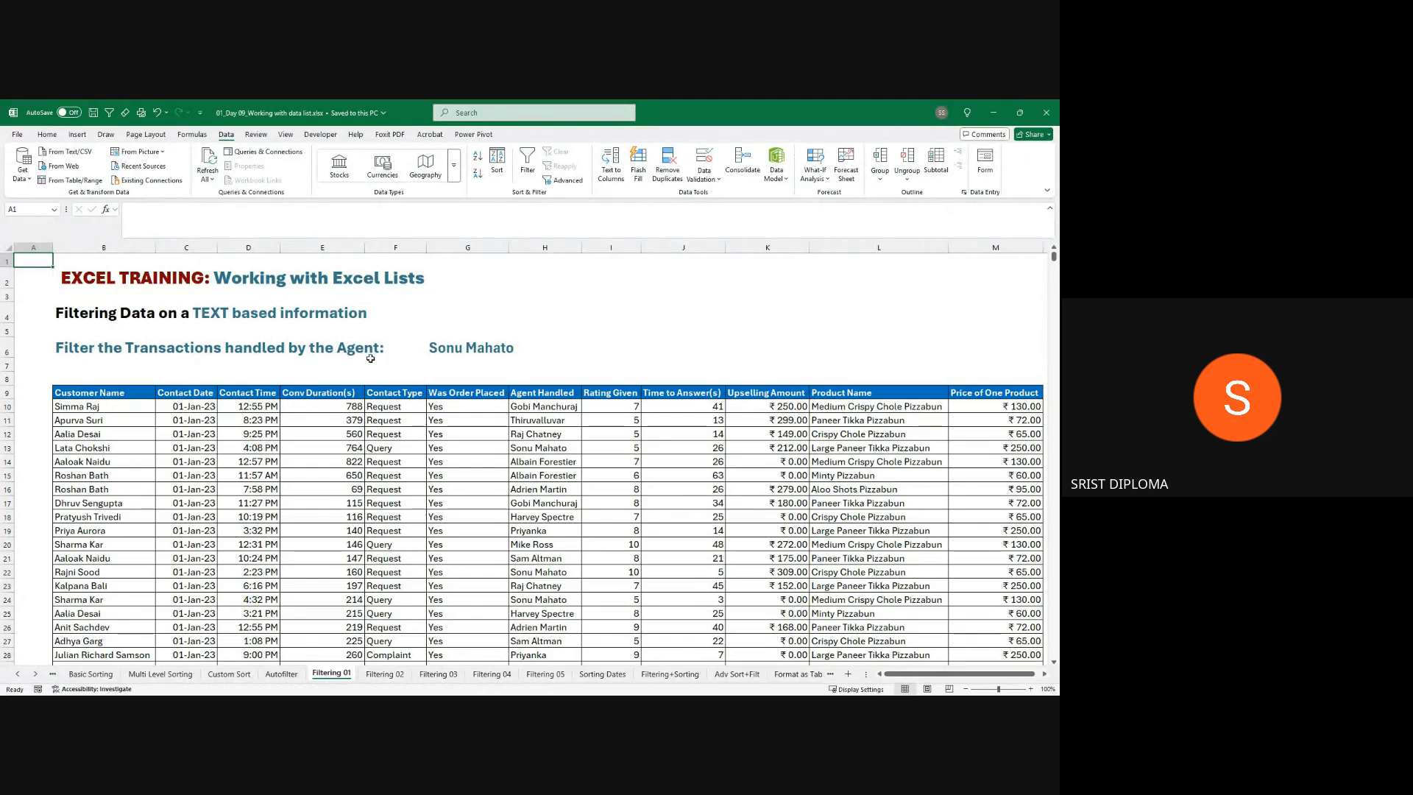
- Check the agent name given in cell G6 as the filter criterion above the transactions table
{"action": "left_click", "coordinate": [460, 352]}
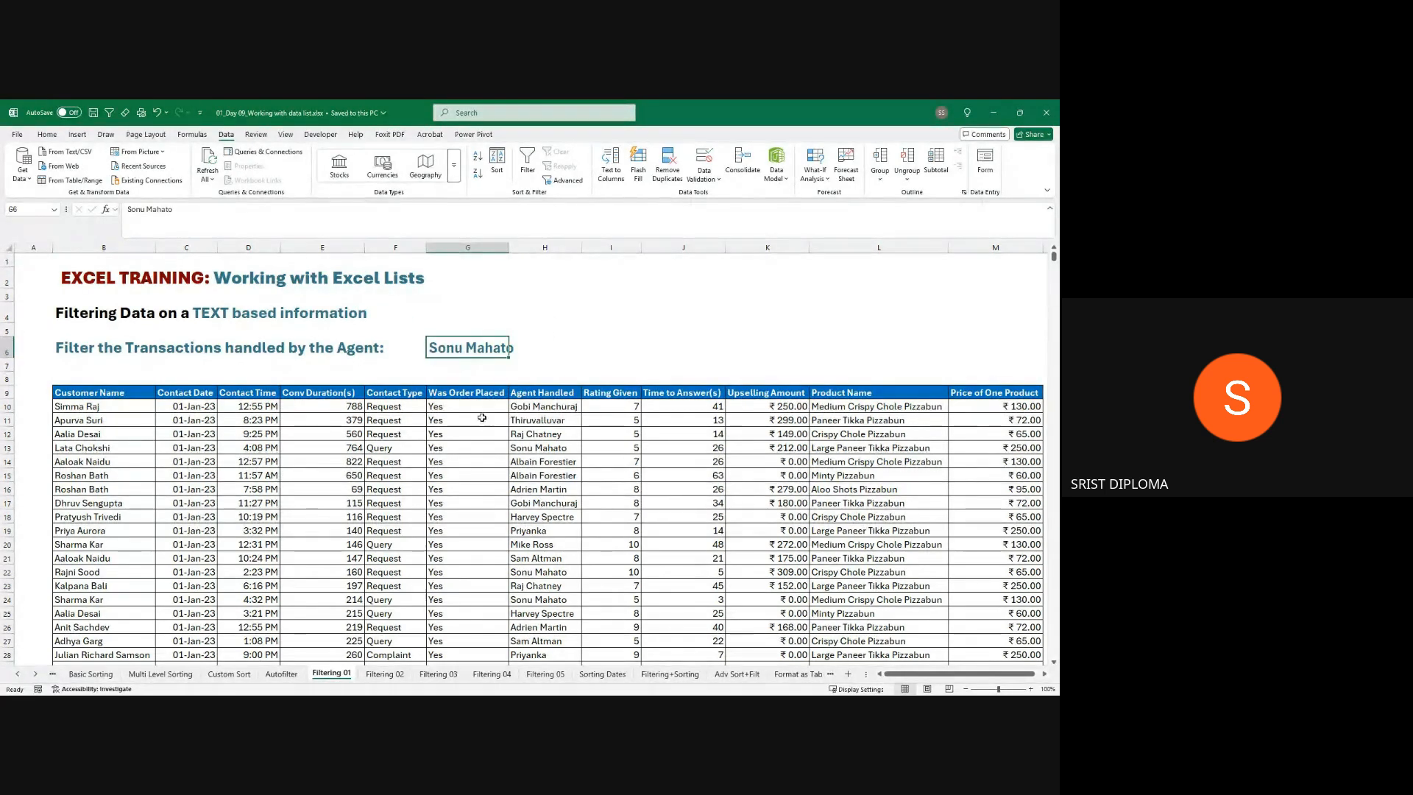
{"action": "key", "text": "Right"}
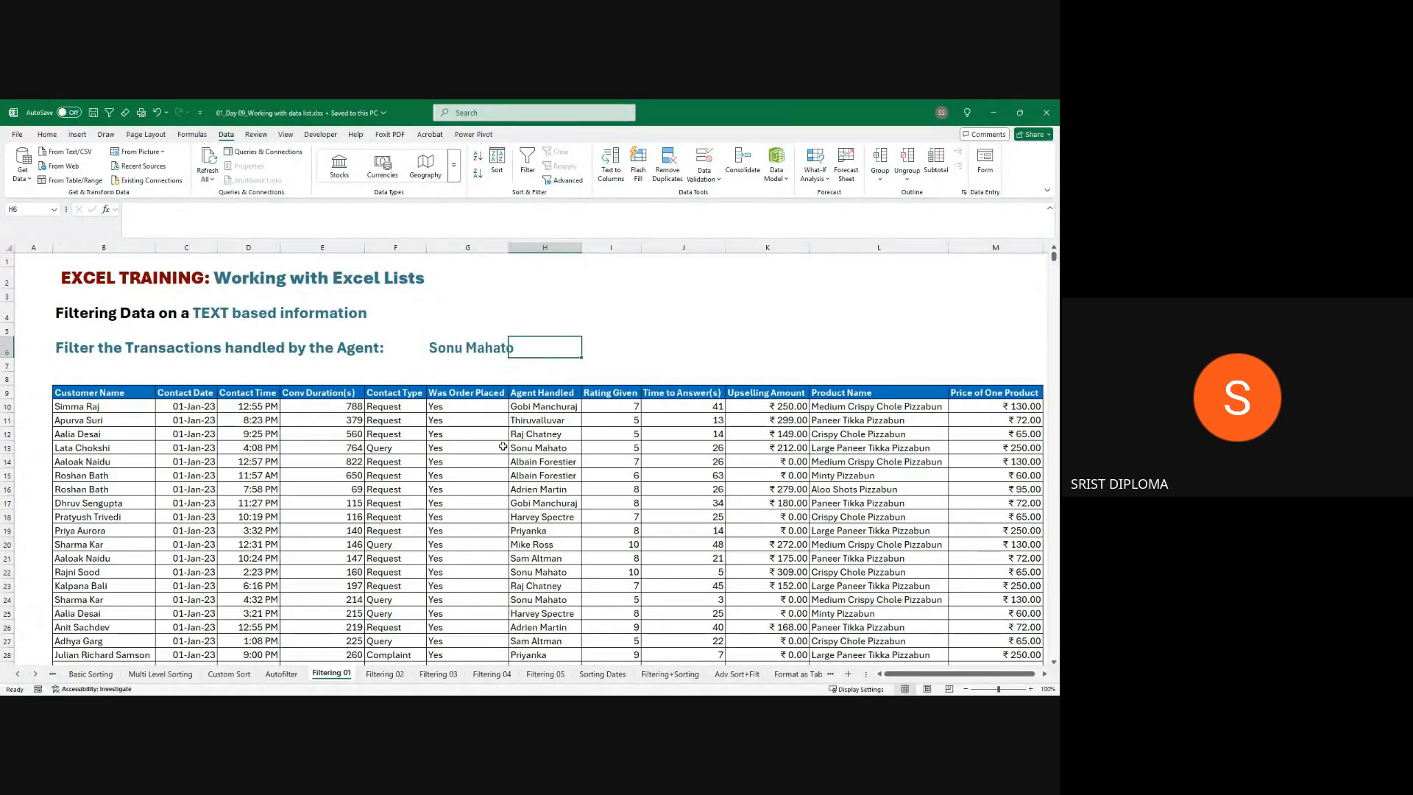
{"action": "left_click", "coordinate": [463, 423]}
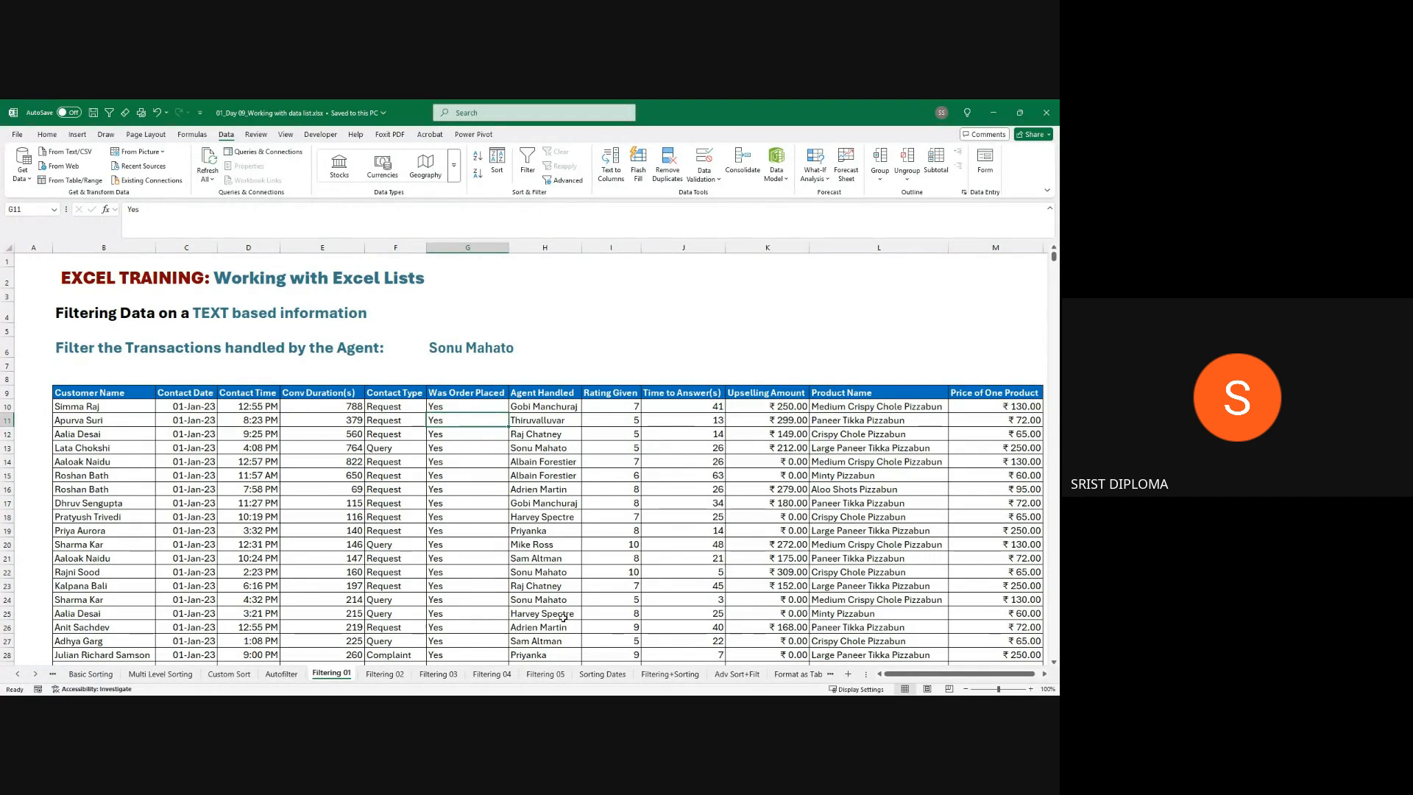
- View the Sort & Filter options for the table from cell G17 without applying any of them
{"action": "left_click", "coordinate": [490, 501]}
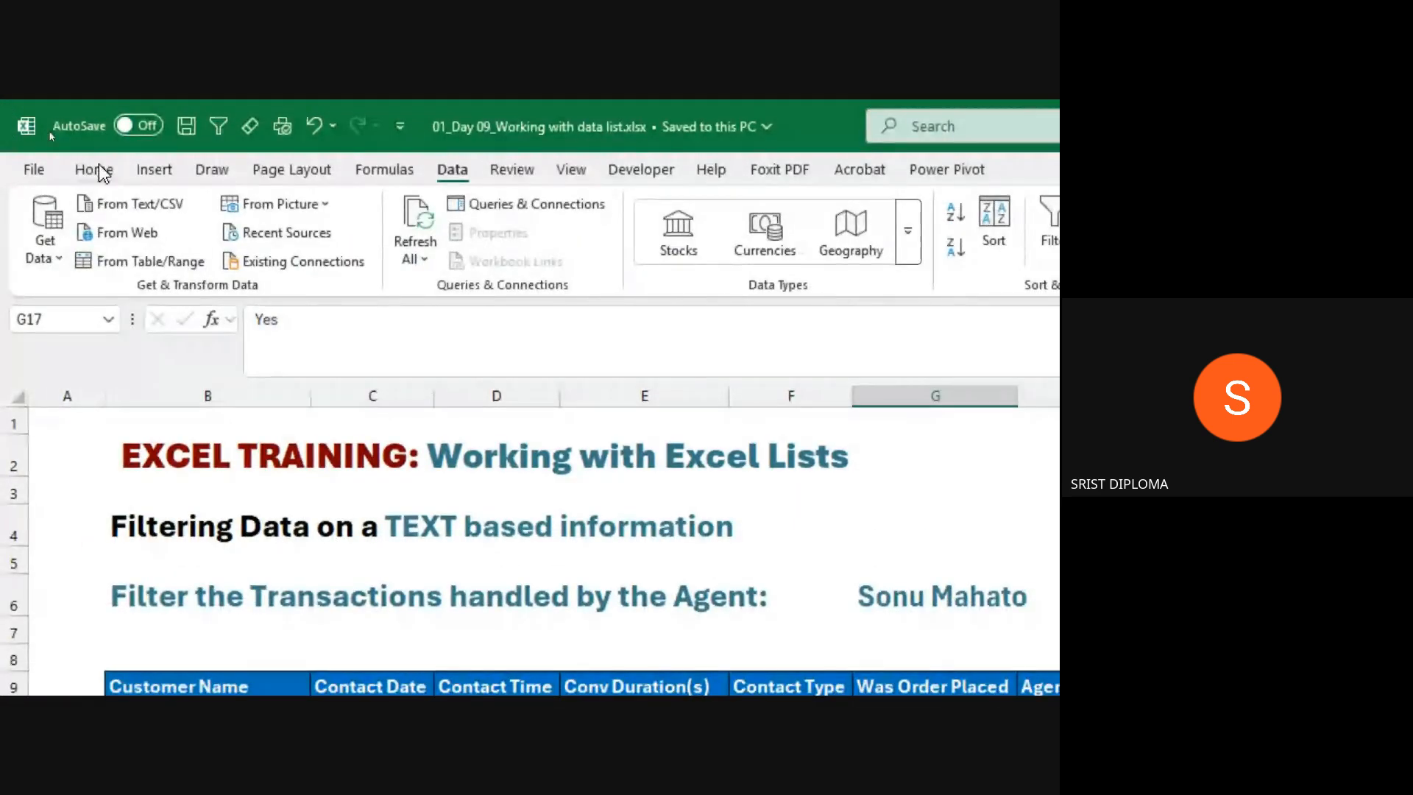
{"action": "left_click", "coordinate": [103, 171]}
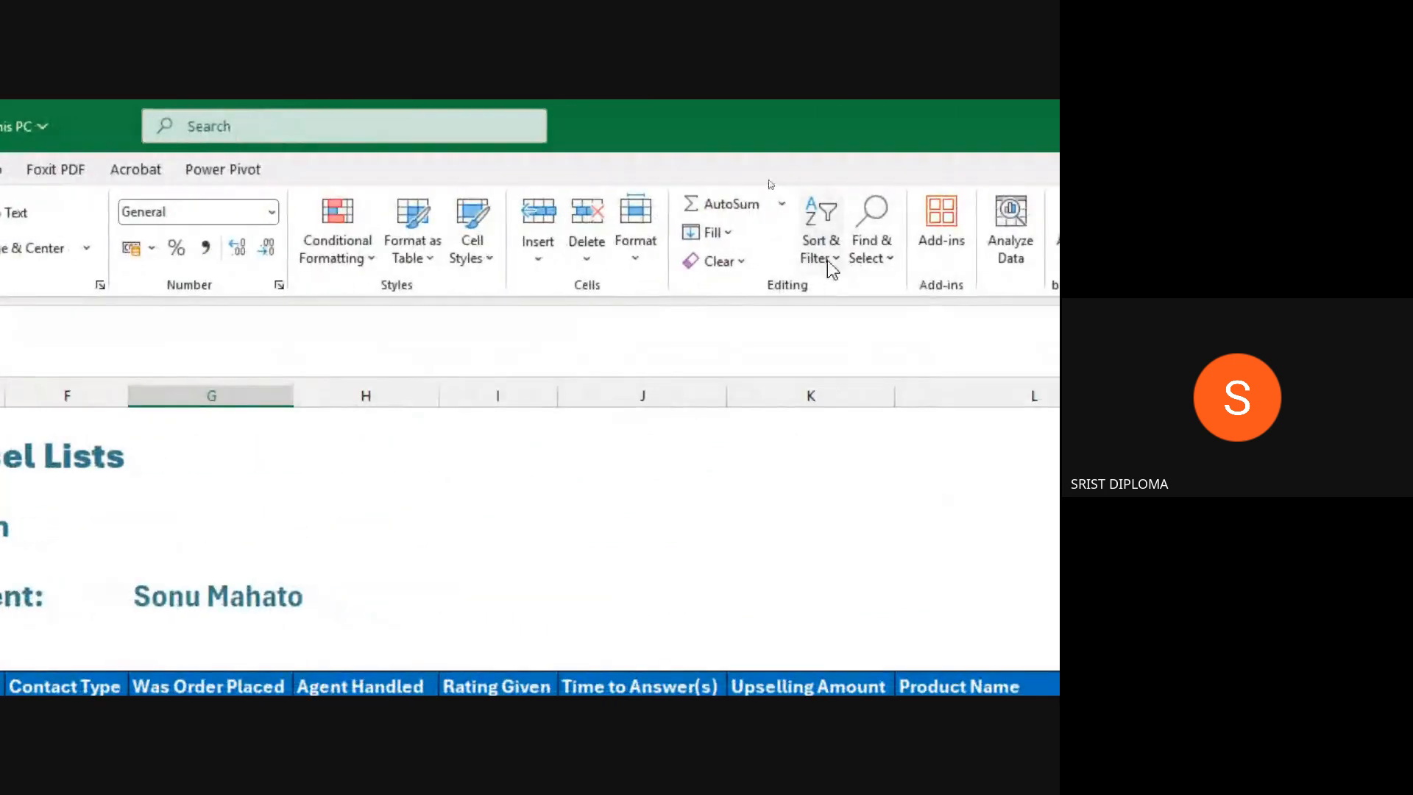
{"action": "left_click", "coordinate": [839, 259]}
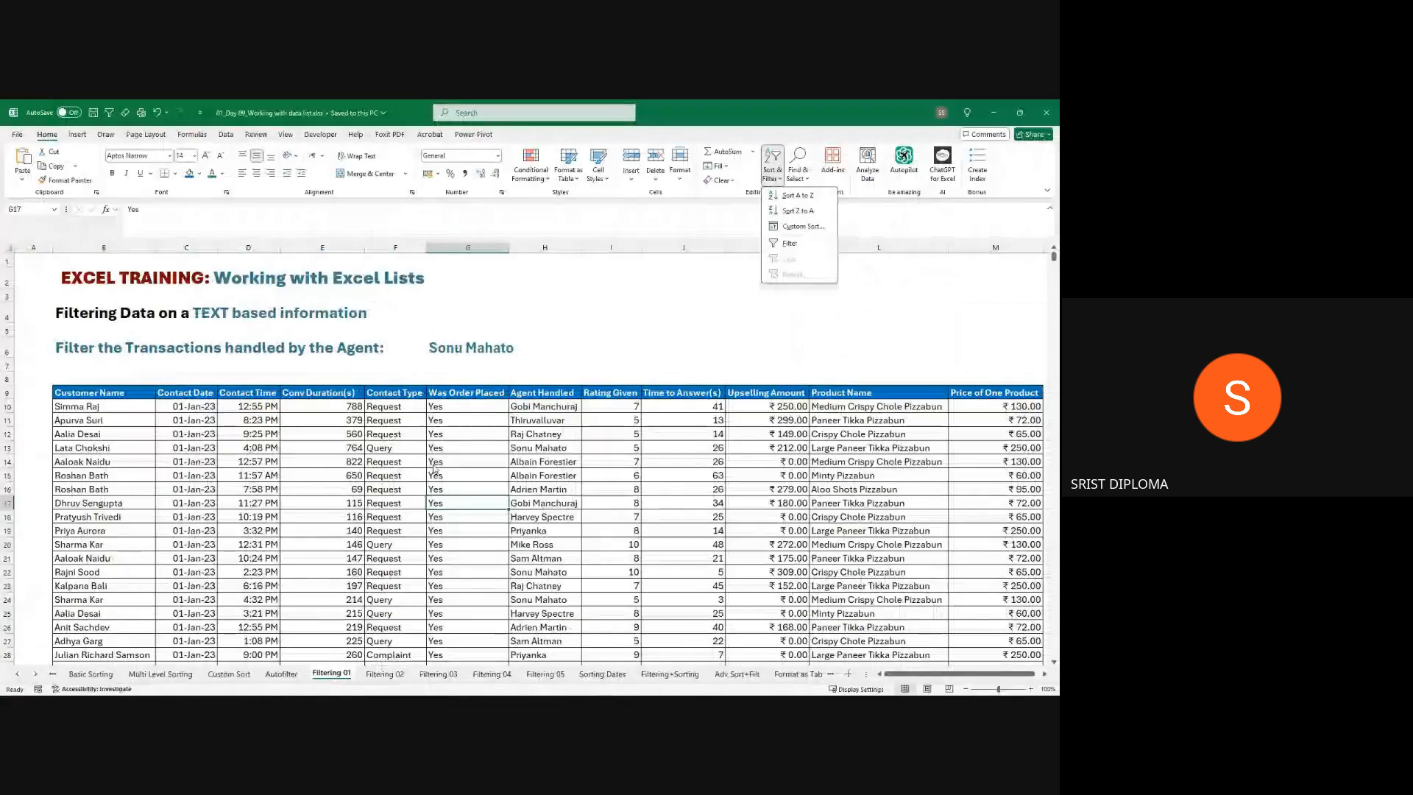
{"action": "left_click", "coordinate": [456, 497]}
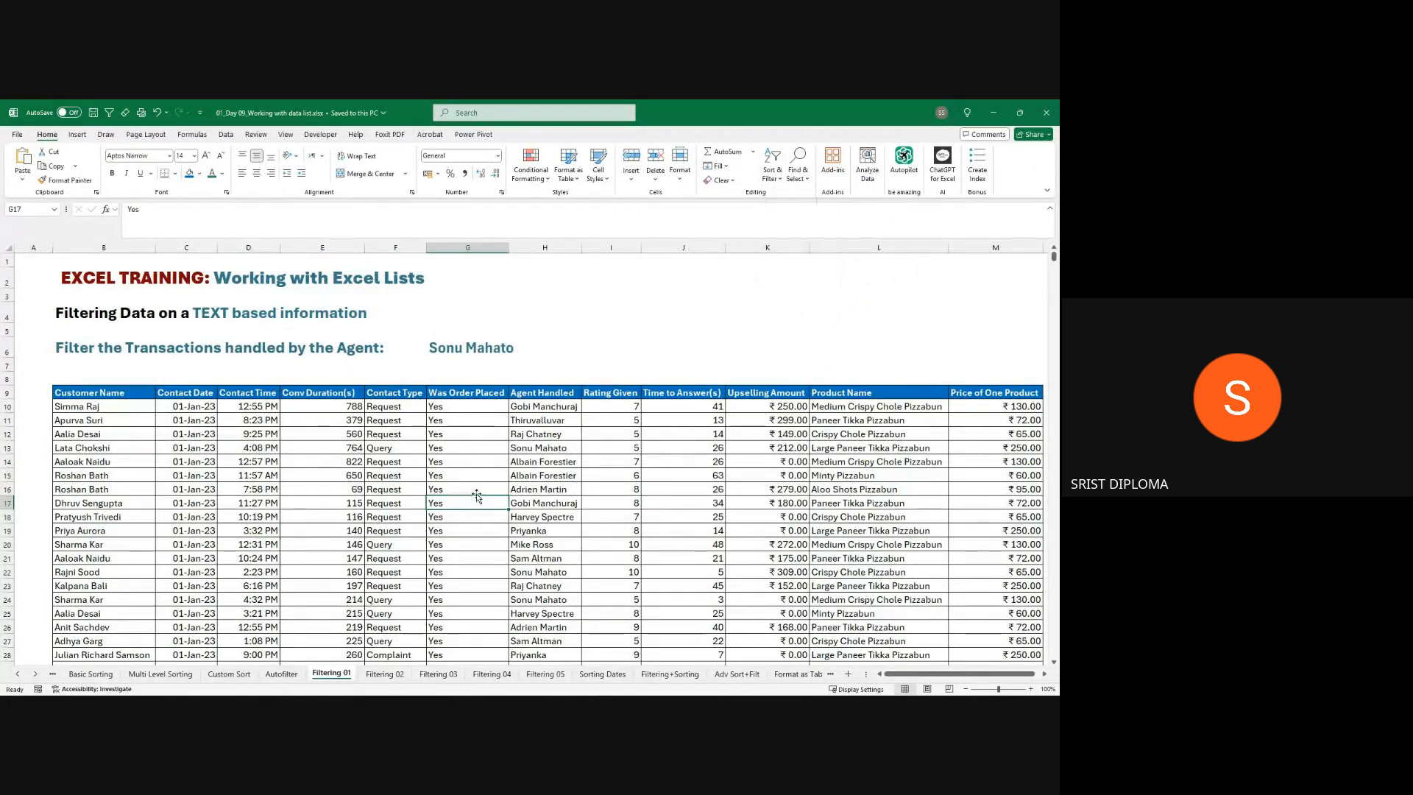
- View the options for filtering by the selected cell in the Was Order Placed column, using cell G16, without applying one
{"action": "left_click", "coordinate": [474, 489]}
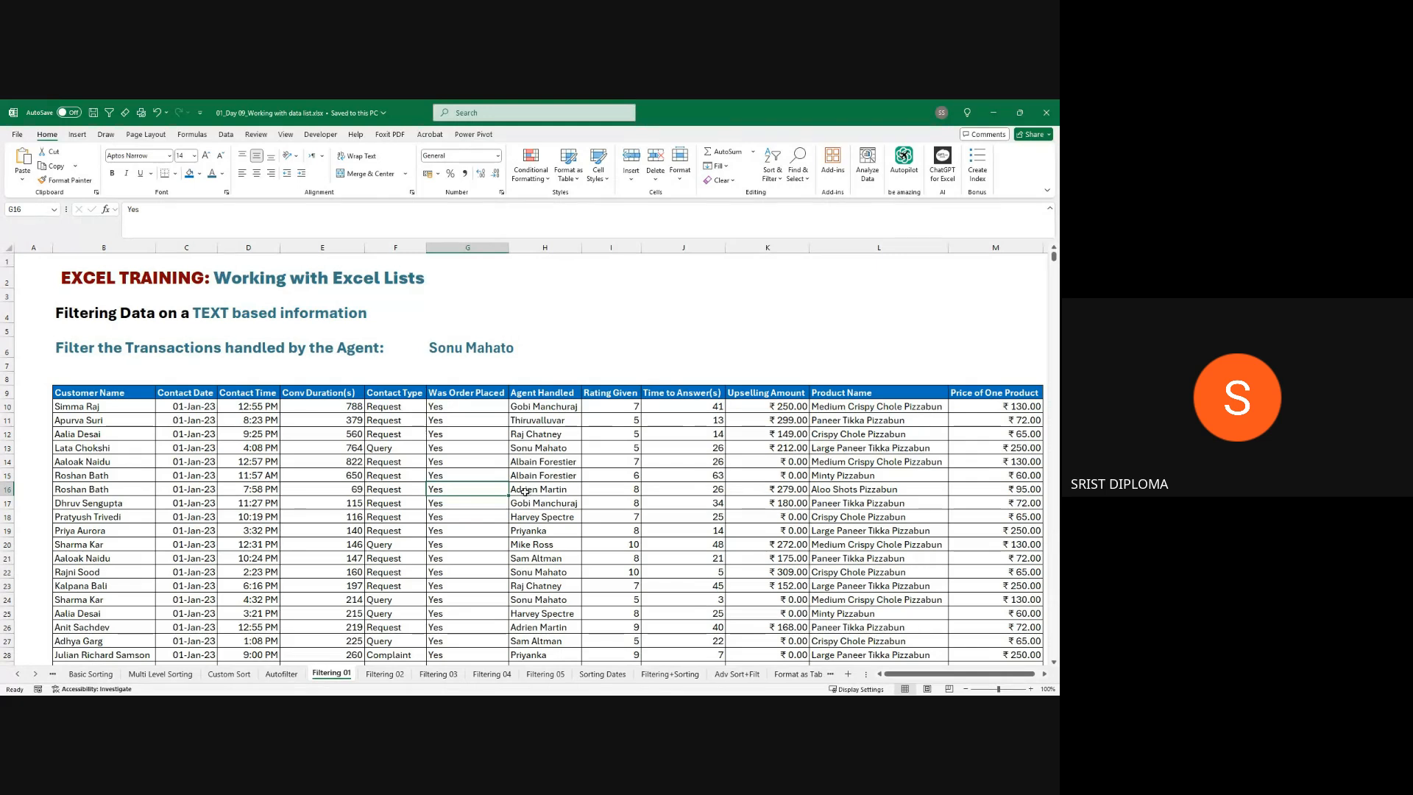
{"action": "right_click", "coordinate": [478, 489]}
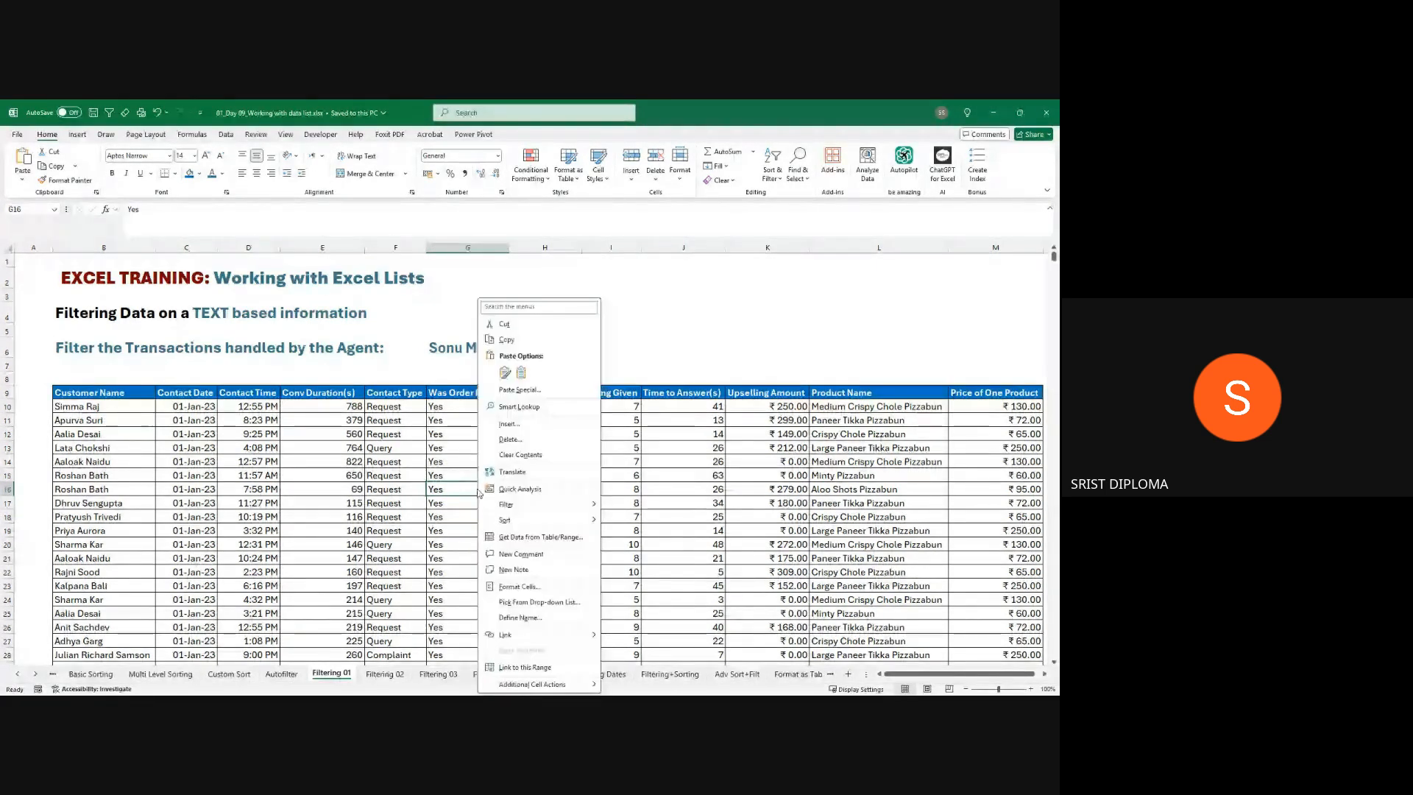
{"action": "mouse_move", "coordinate": [541, 506]}
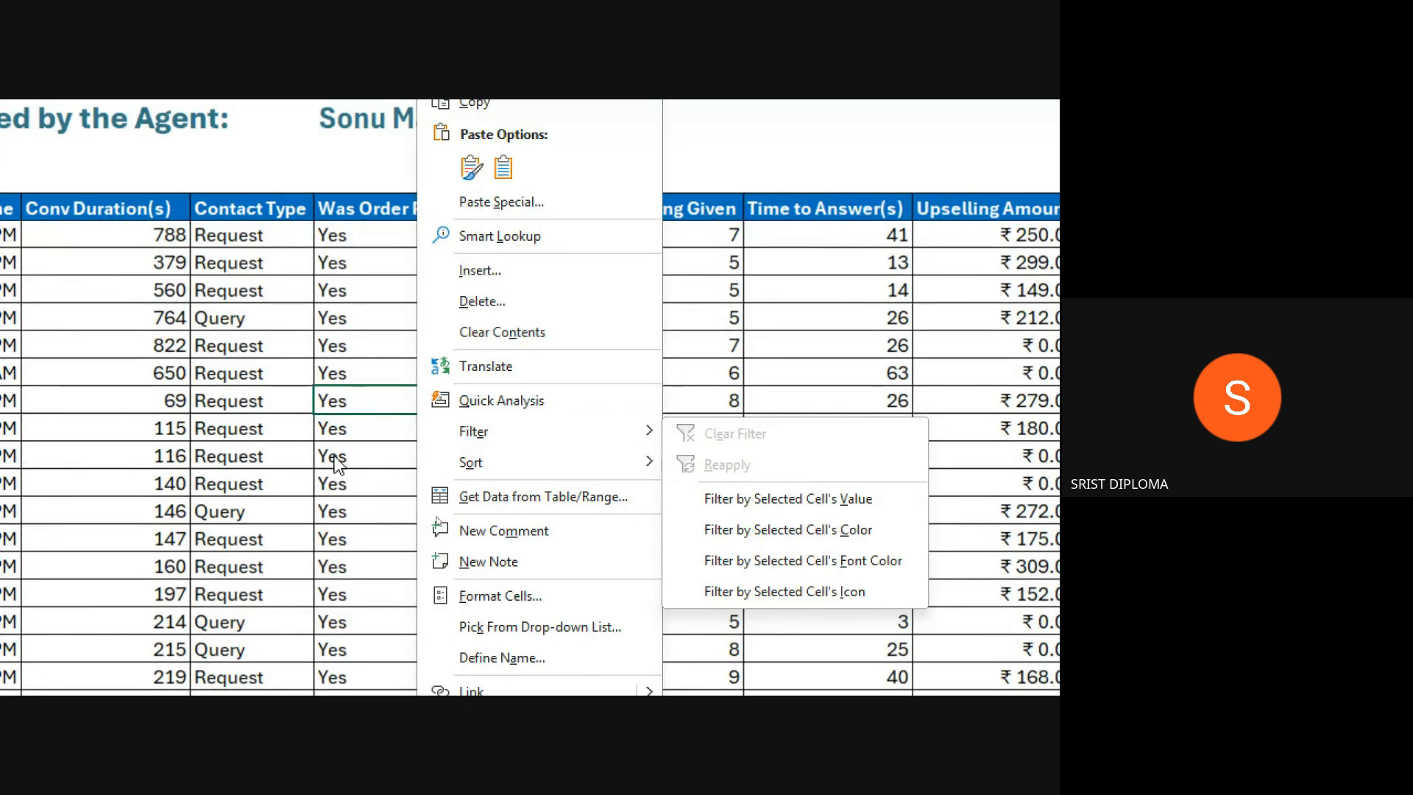
{"action": "left_click", "coordinate": [328, 417]}
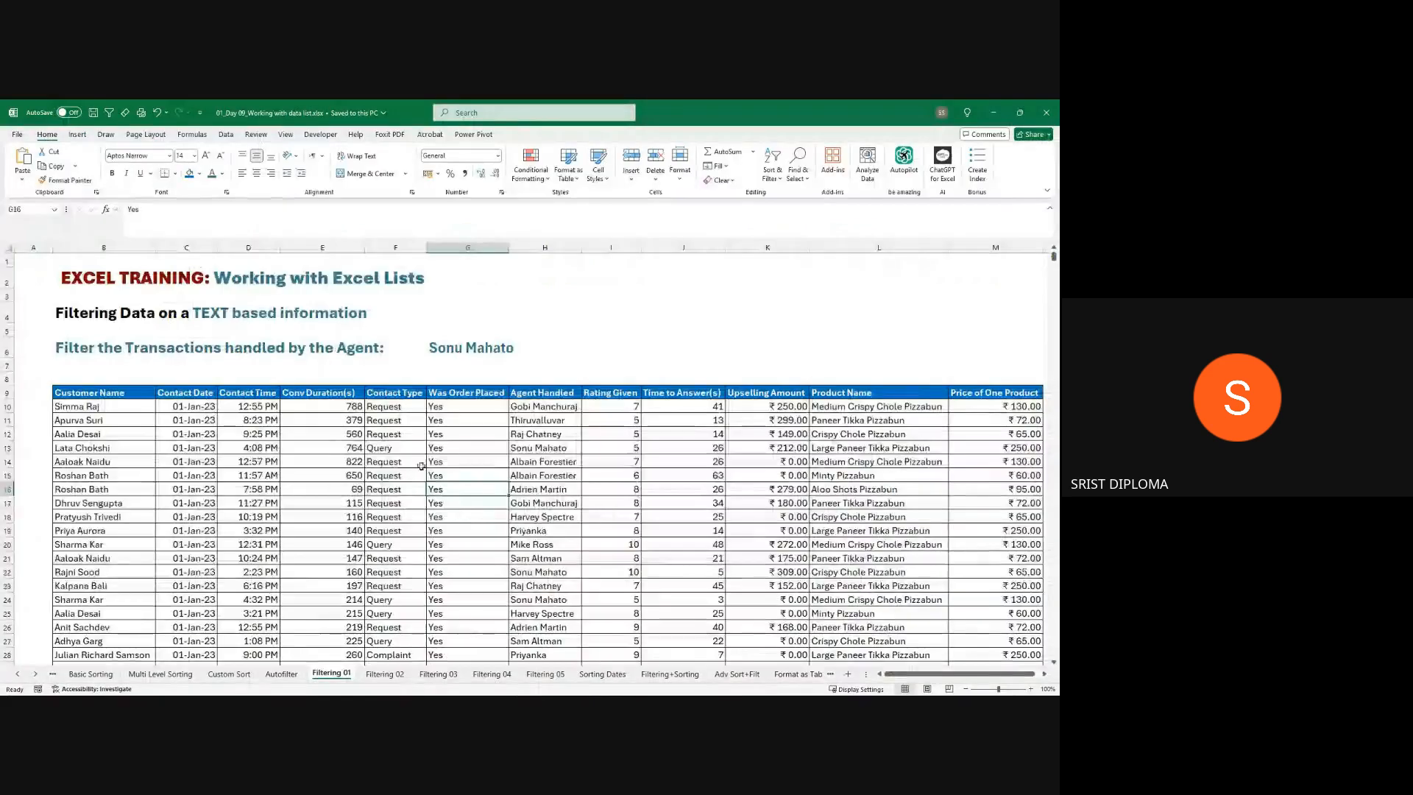
- Turn on filtering for the transactions table on the Filtering 01 worksheet from cell H16 in the Agent Handled column
{"action": "scroll", "coordinate": [686, 516], "scroll_direction": "down", "scroll_amount": 3}
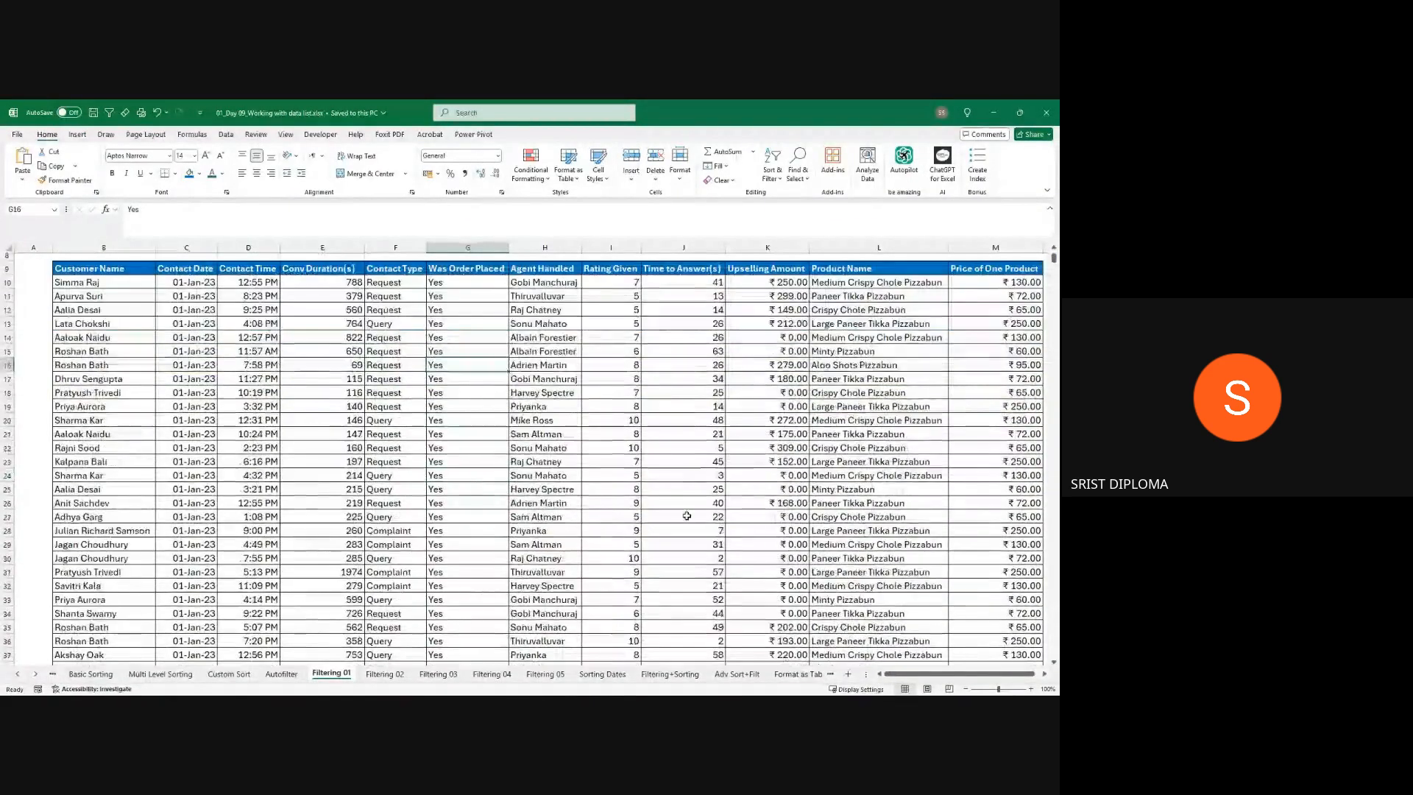
{"action": "scroll", "coordinate": [686, 516], "scroll_direction": "up", "scroll_amount": 3}
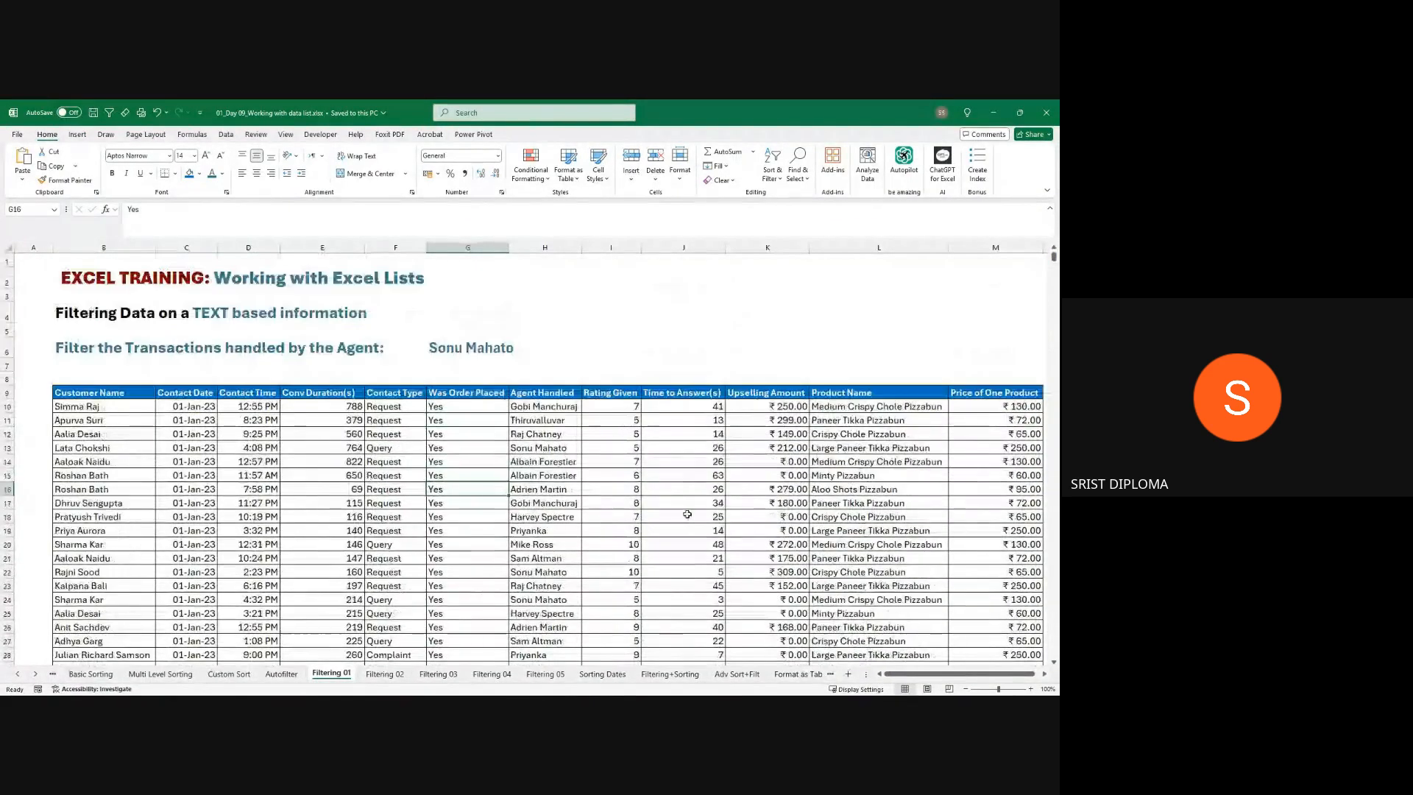
{"action": "left_click", "coordinate": [540, 489]}
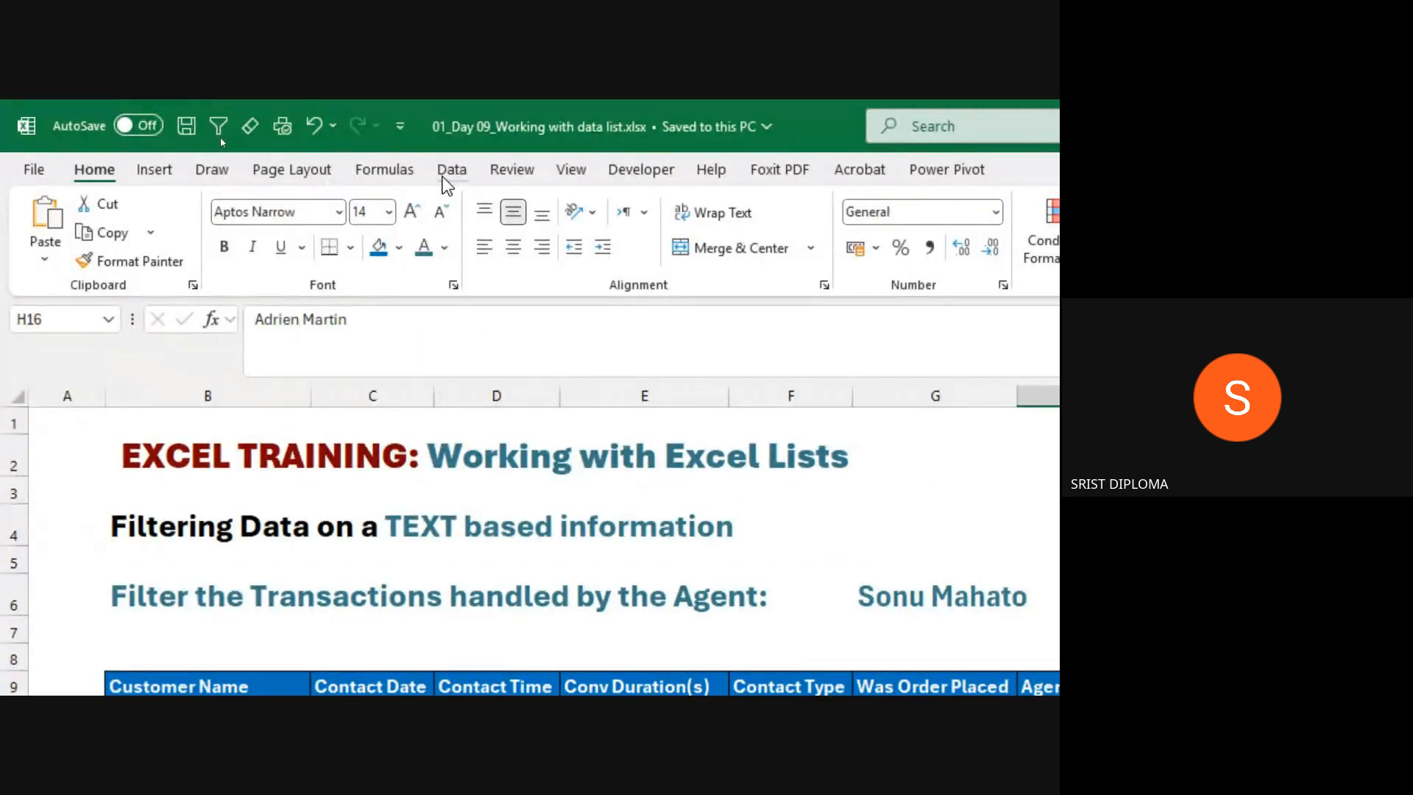
{"action": "left_click", "coordinate": [441, 178]}
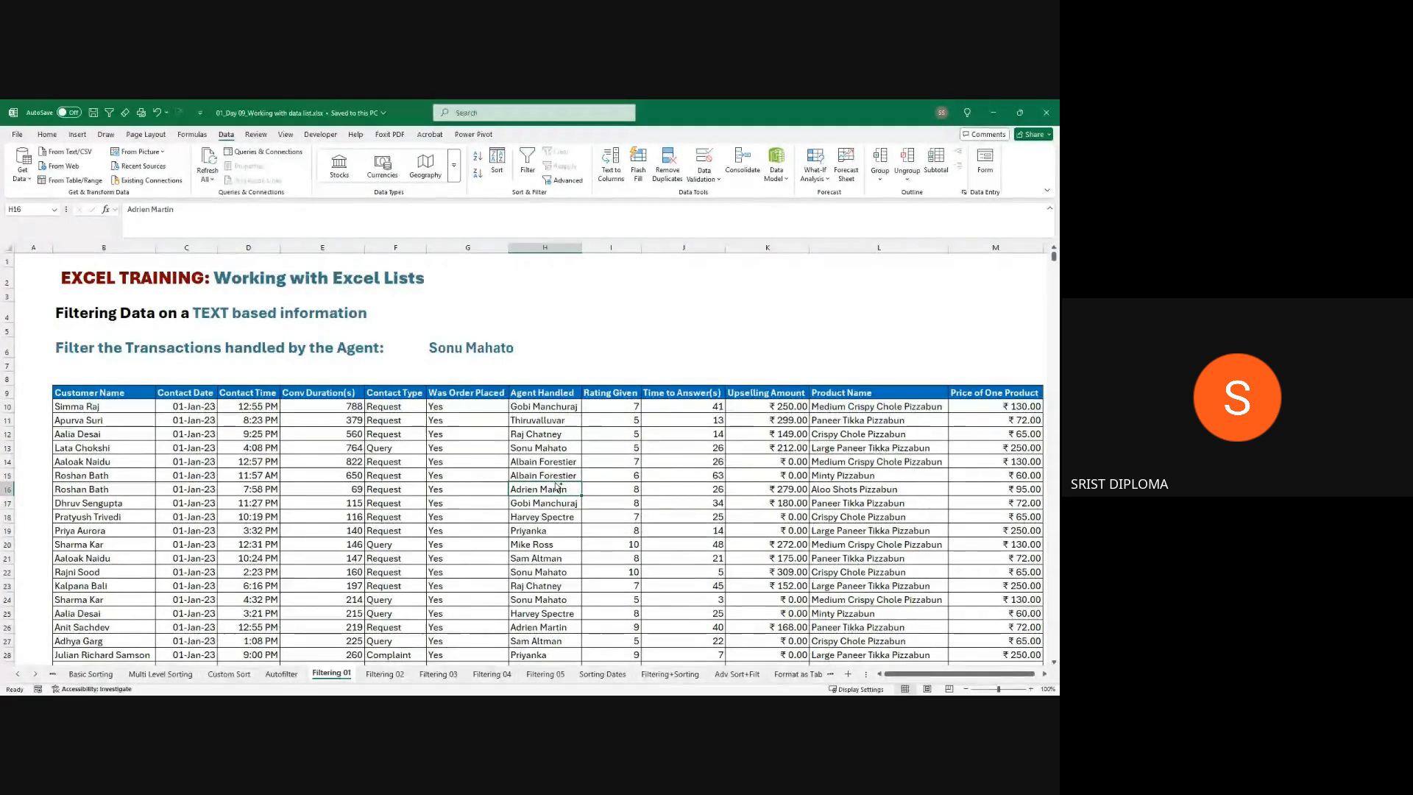
{"action": "key", "text": "ctrl+shift+l"}
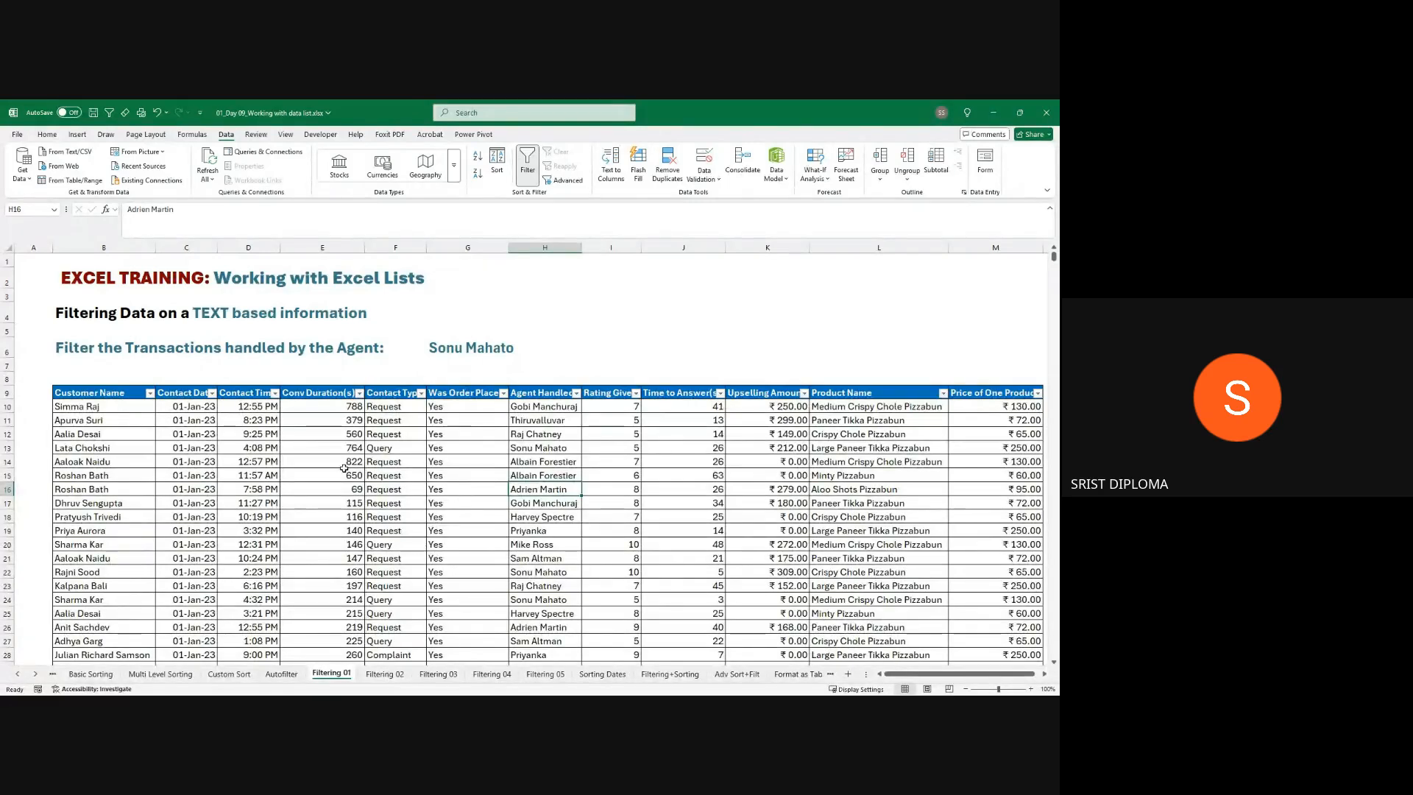
- Filter the Agent Handled column for the agent given in cell G6, searching the filter list by the agent's first name
{"action": "scroll", "coordinate": [343, 469], "scroll_direction": "up", "scroll_amount": 1}
{"action": "scroll", "coordinate": [344, 469], "scroll_direction": "up", "scroll_amount": 1}
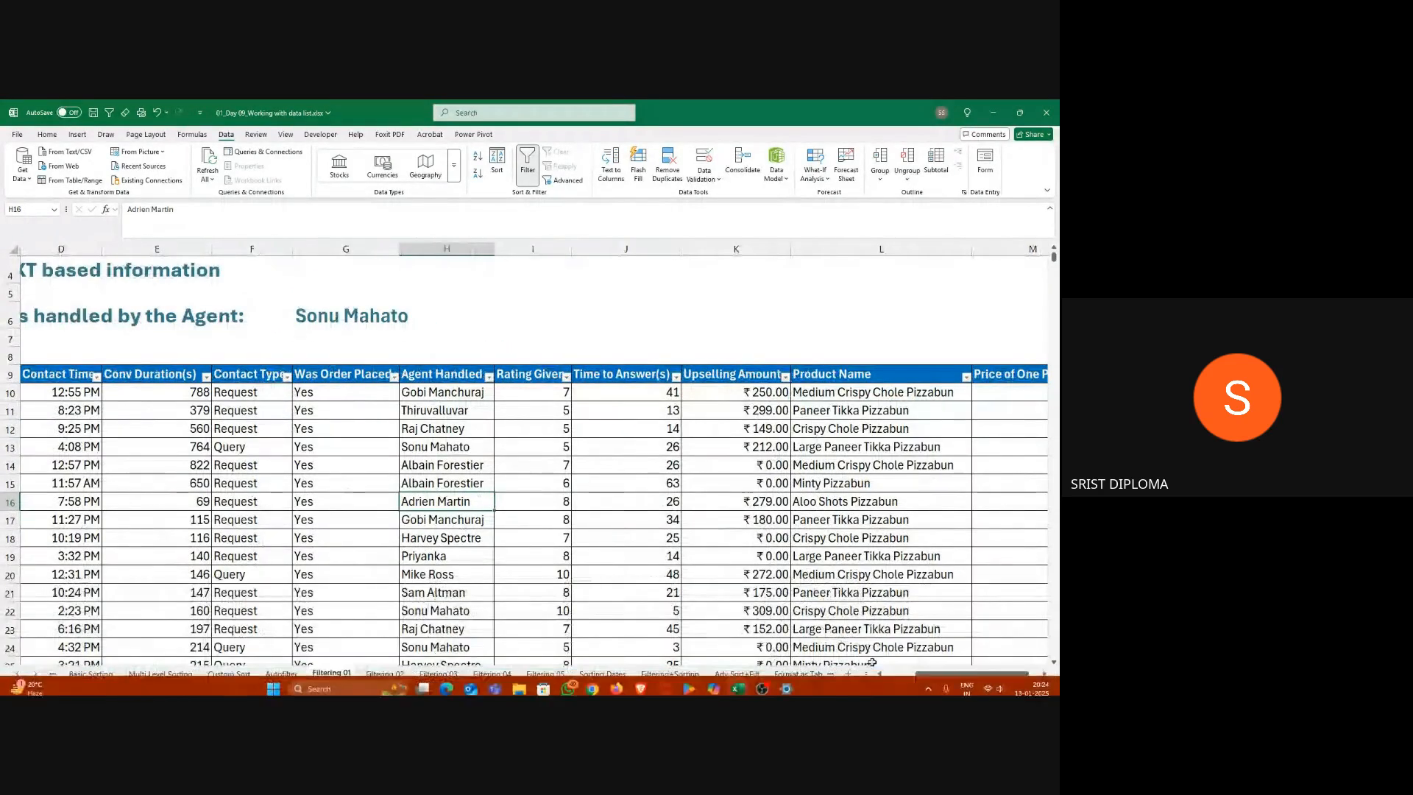
{"action": "left_click_drag", "start_coordinate": [942, 674], "coordinate": [904, 674]}
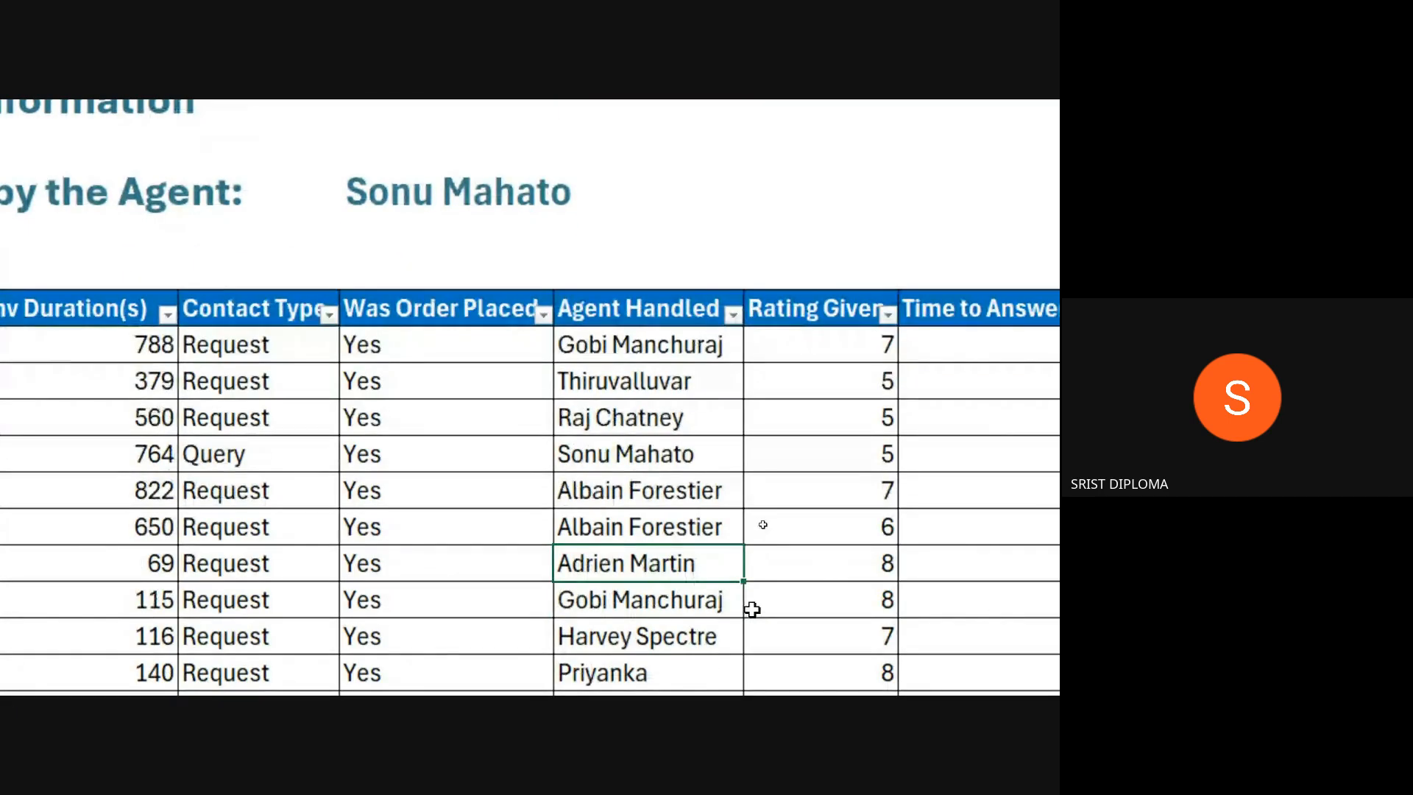
{"action": "left_click", "coordinate": [734, 316]}
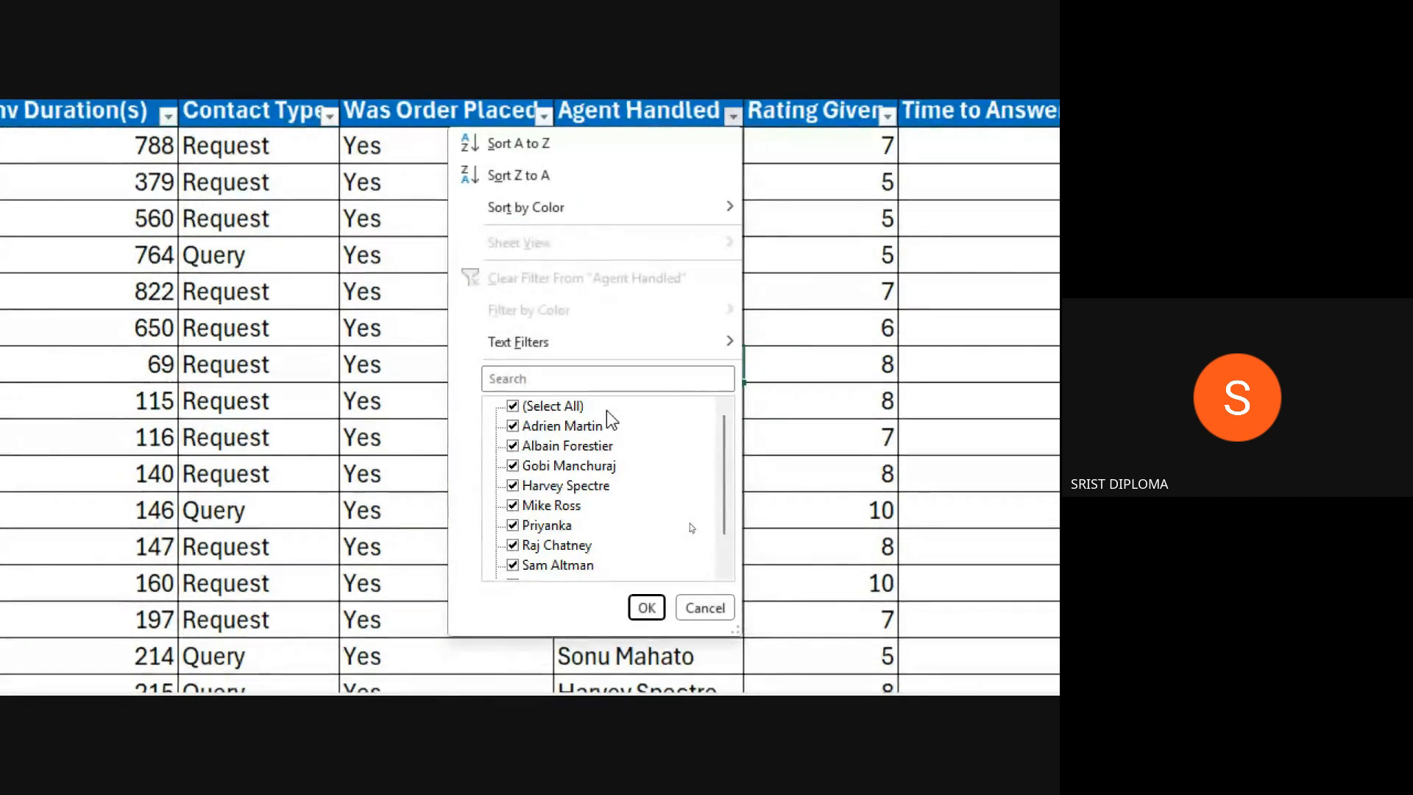
{"action": "scroll", "coordinate": [589, 503], "scroll_direction": "down", "scroll_amount": 1}
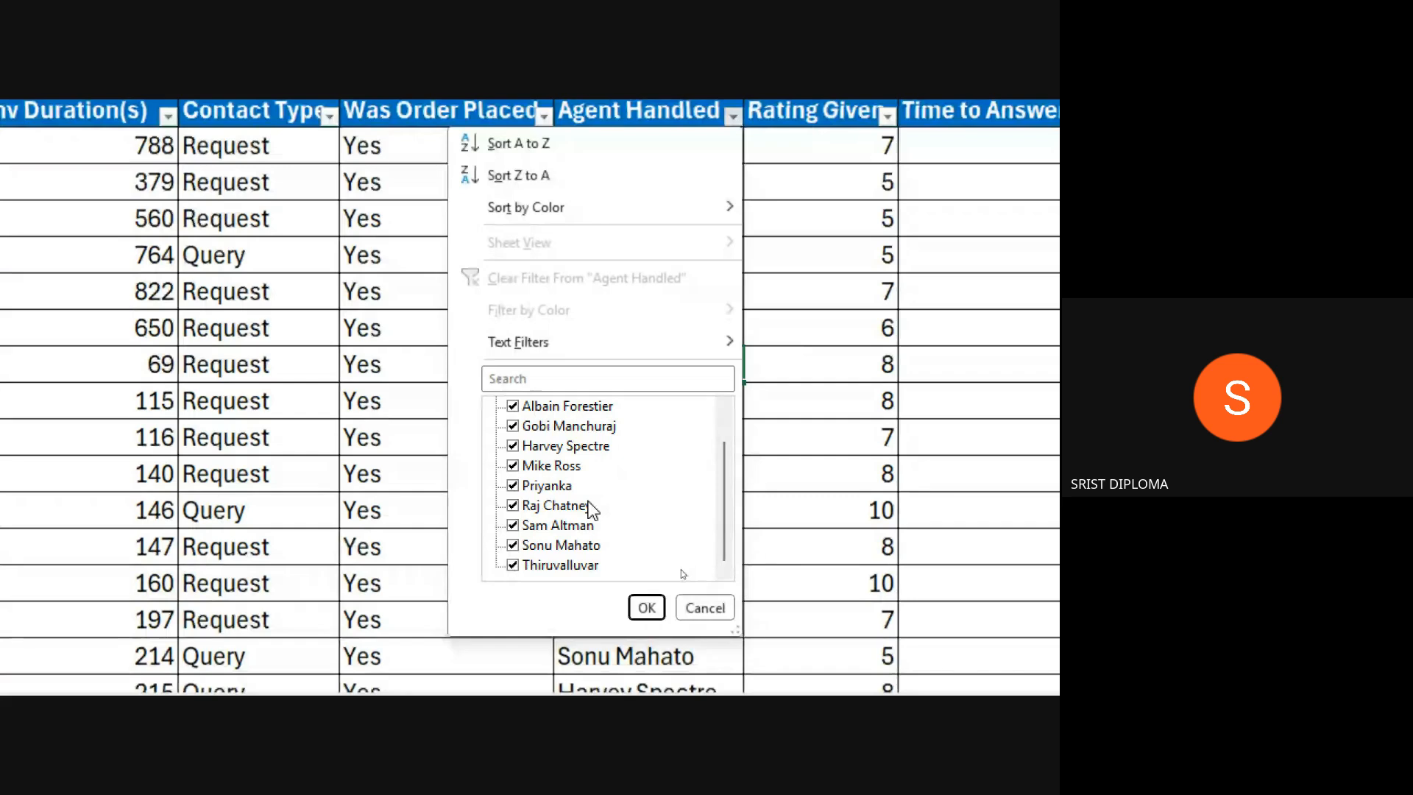
{"action": "scroll", "coordinate": [633, 520], "scroll_direction": "up", "scroll_amount": 1}
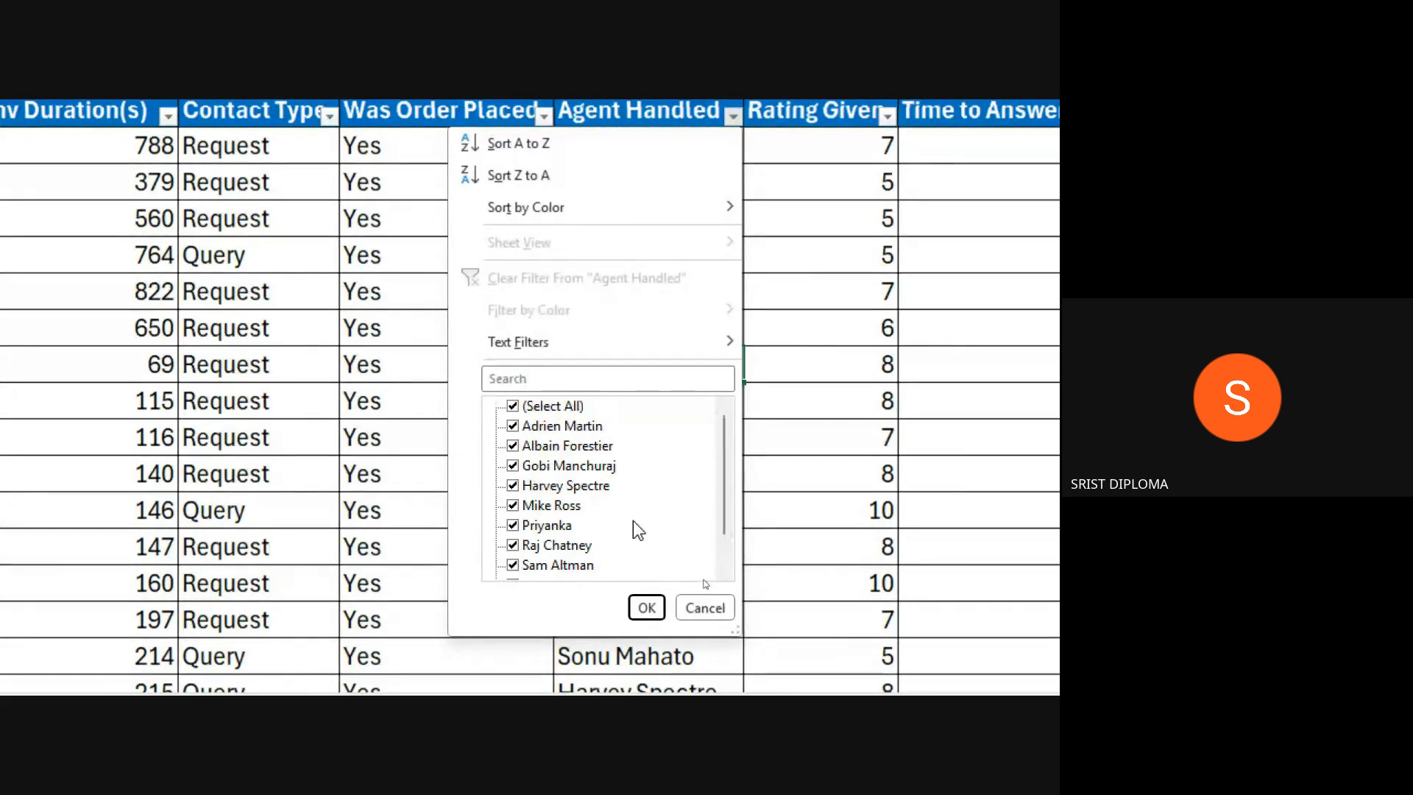
{"action": "scroll", "coordinate": [628, 471], "scroll_direction": "down", "scroll_amount": 1}
{"action": "scroll", "coordinate": [630, 475], "scroll_direction": "up", "scroll_amount": 1}
{"action": "left_click", "coordinate": [528, 378]}
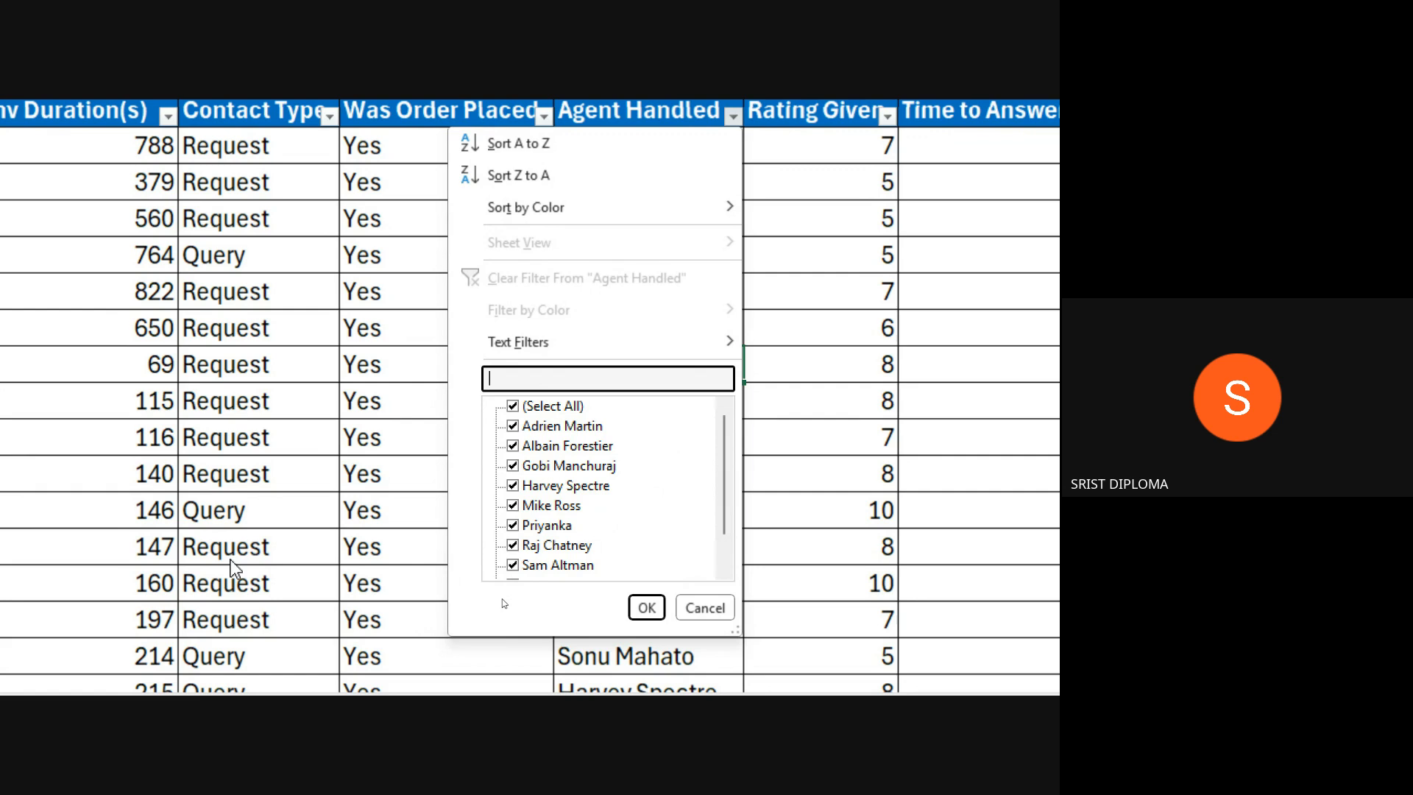
{"action": "type", "text": "S"}
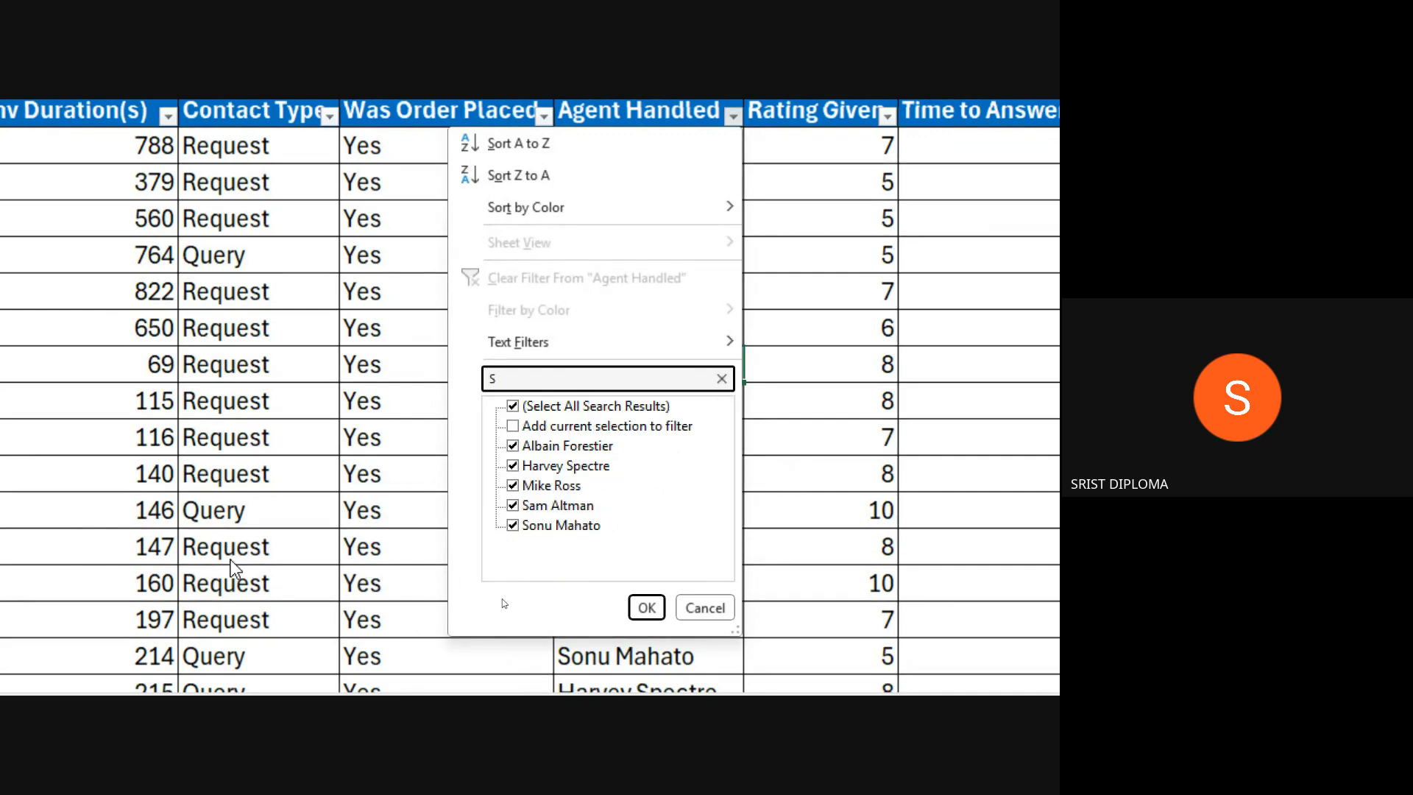
{"action": "type", "text": "onu"}
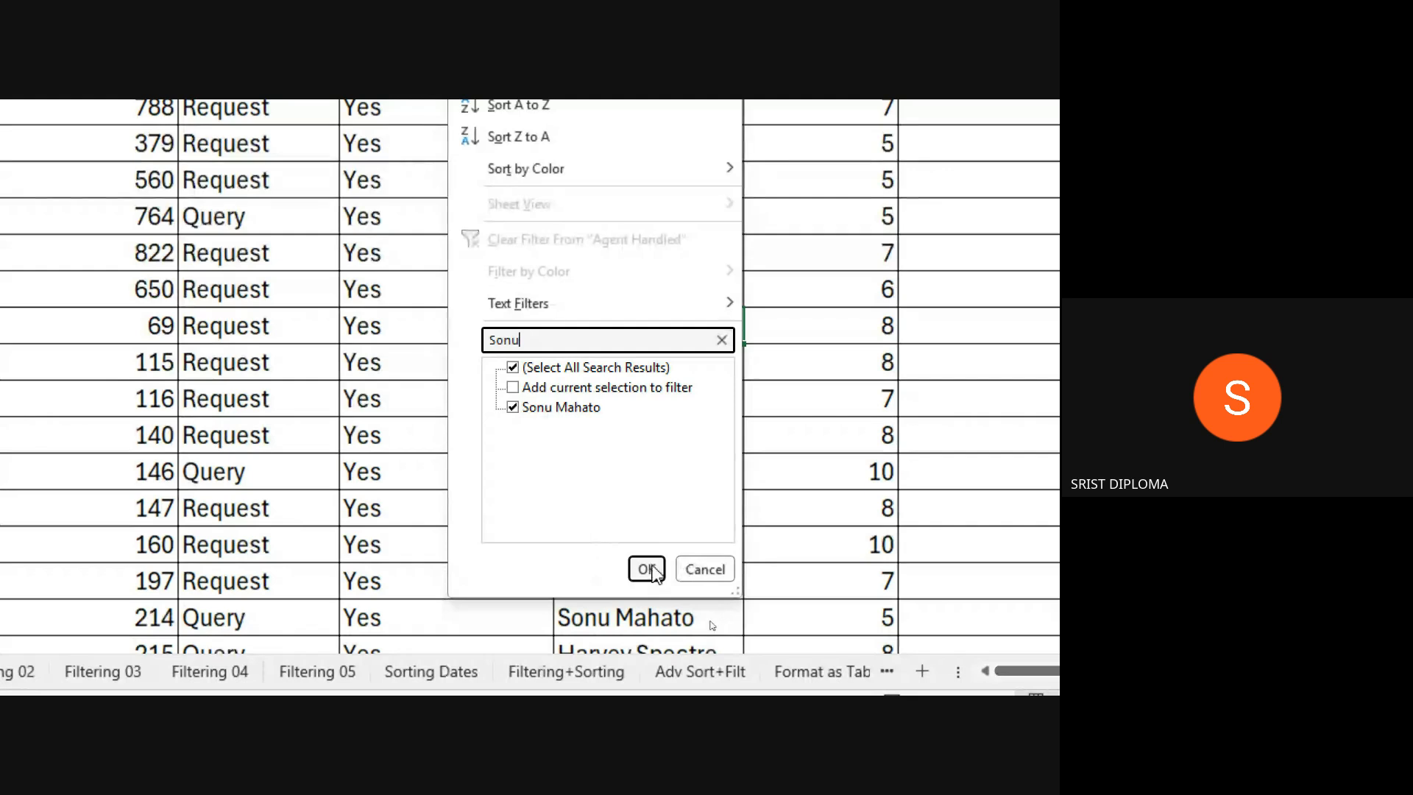
{"action": "left_click", "coordinate": [647, 569]}
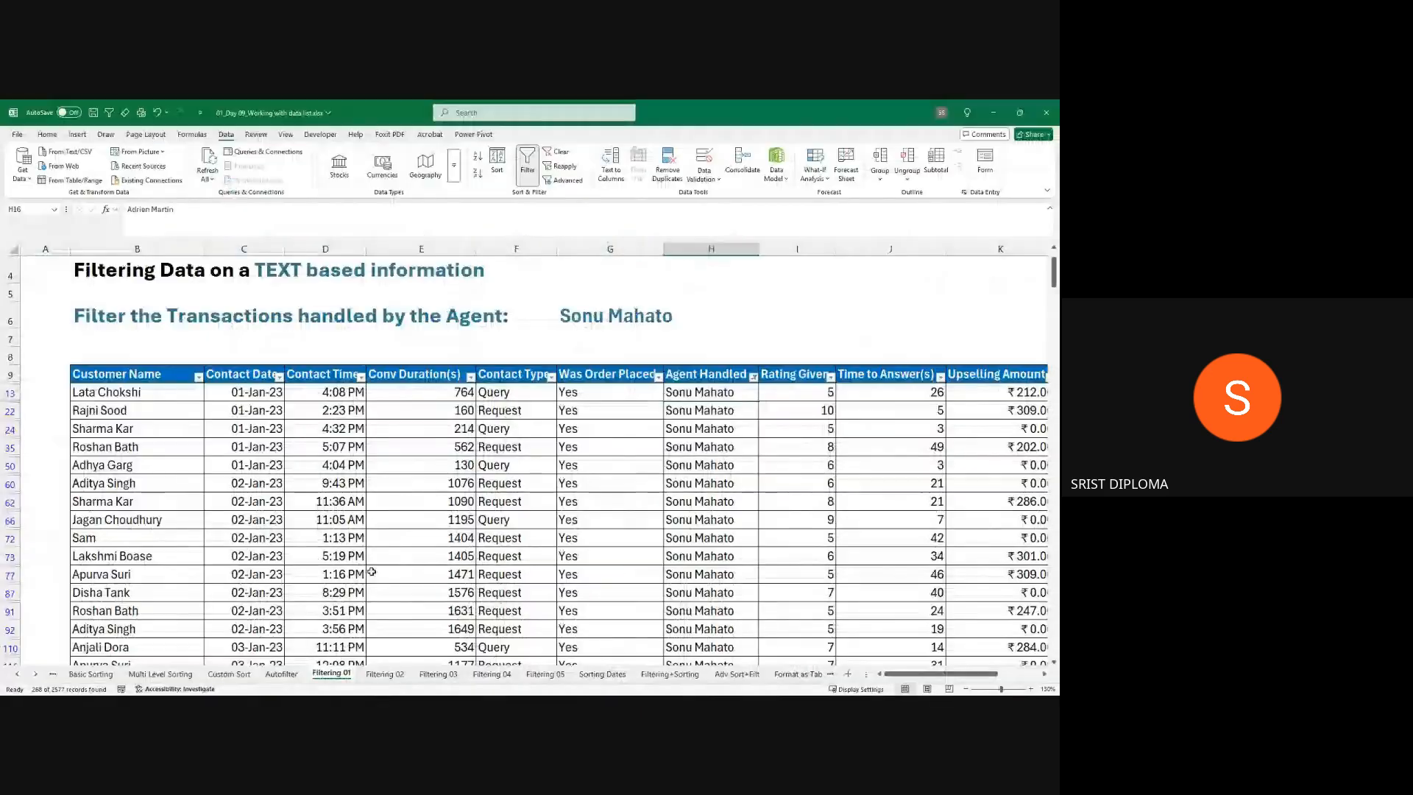
- Examine the filtered transactions of the agent from the first to the last row, and return to cell A1
{"action": "left_click_drag", "start_coordinate": [902, 675], "coordinate": [895, 677]}
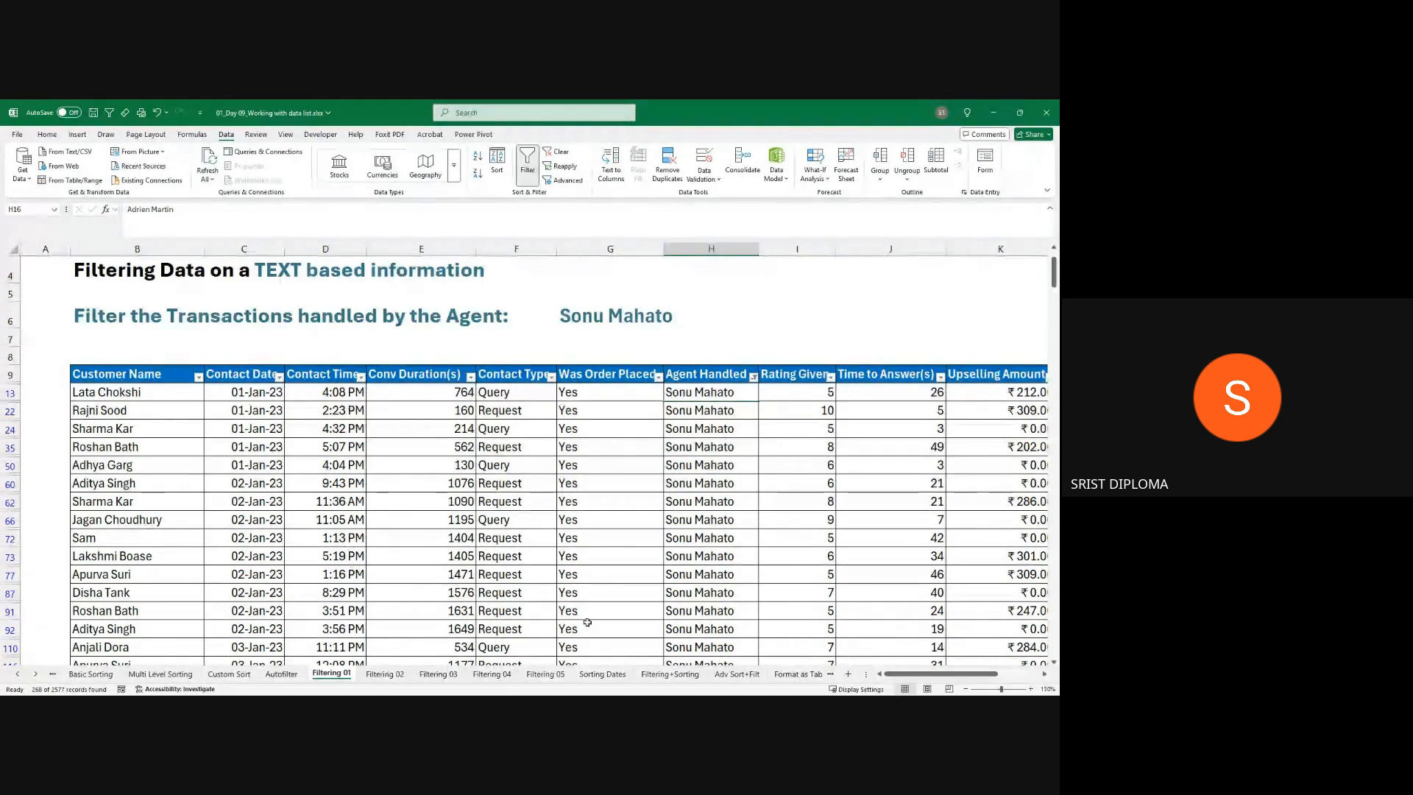
{"action": "scroll", "coordinate": [897, 675], "scroll_direction": "right", "scroll_amount": 1}
{"action": "scroll", "coordinate": [898, 676], "scroll_direction": "left", "scroll_amount": 1}
{"action": "scroll", "coordinate": [738, 522], "scroll_direction": "down", "scroll_amount": 3}
{"action": "scroll", "coordinate": [739, 522], "scroll_direction": "down", "scroll_amount": 15}
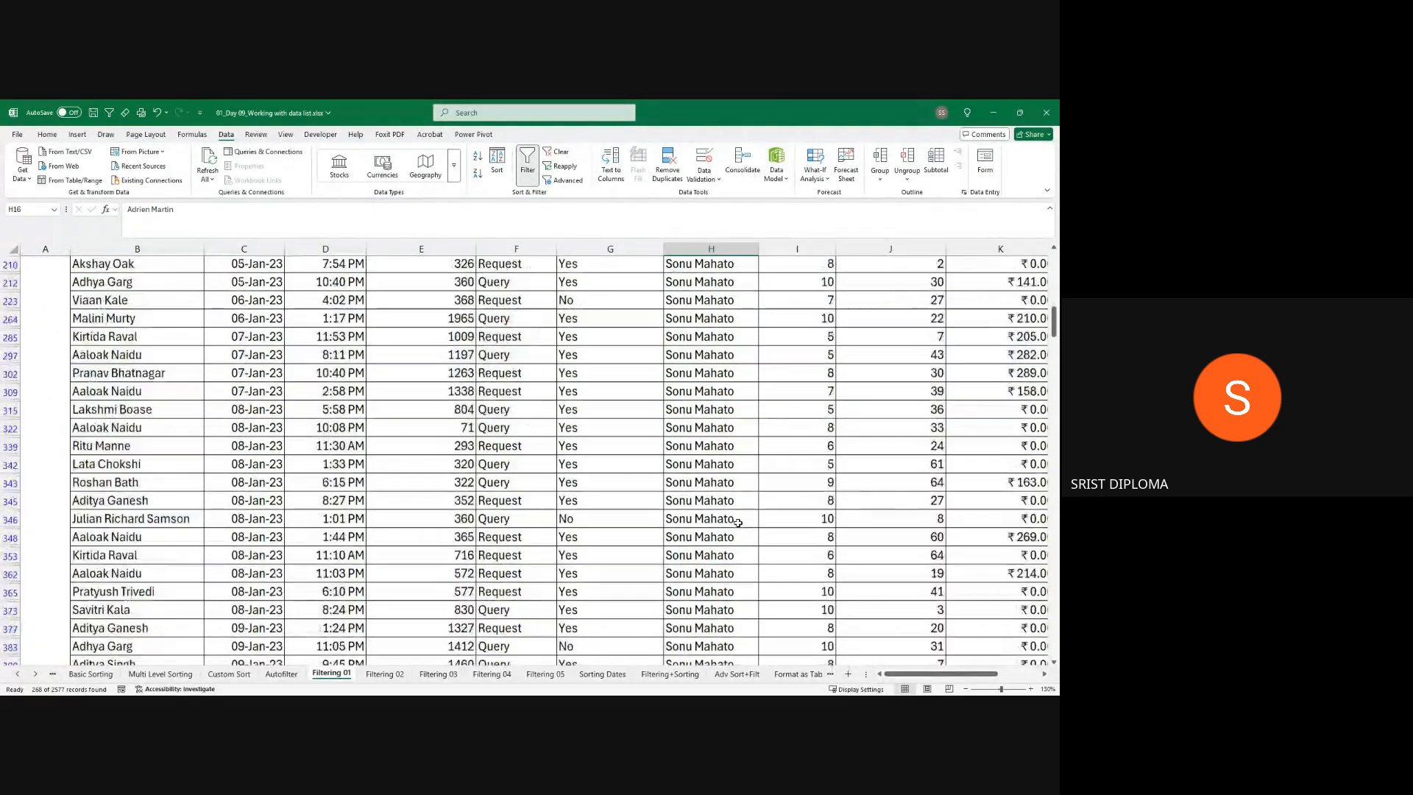
{"action": "scroll", "coordinate": [738, 523], "scroll_direction": "down", "scroll_amount": 20}
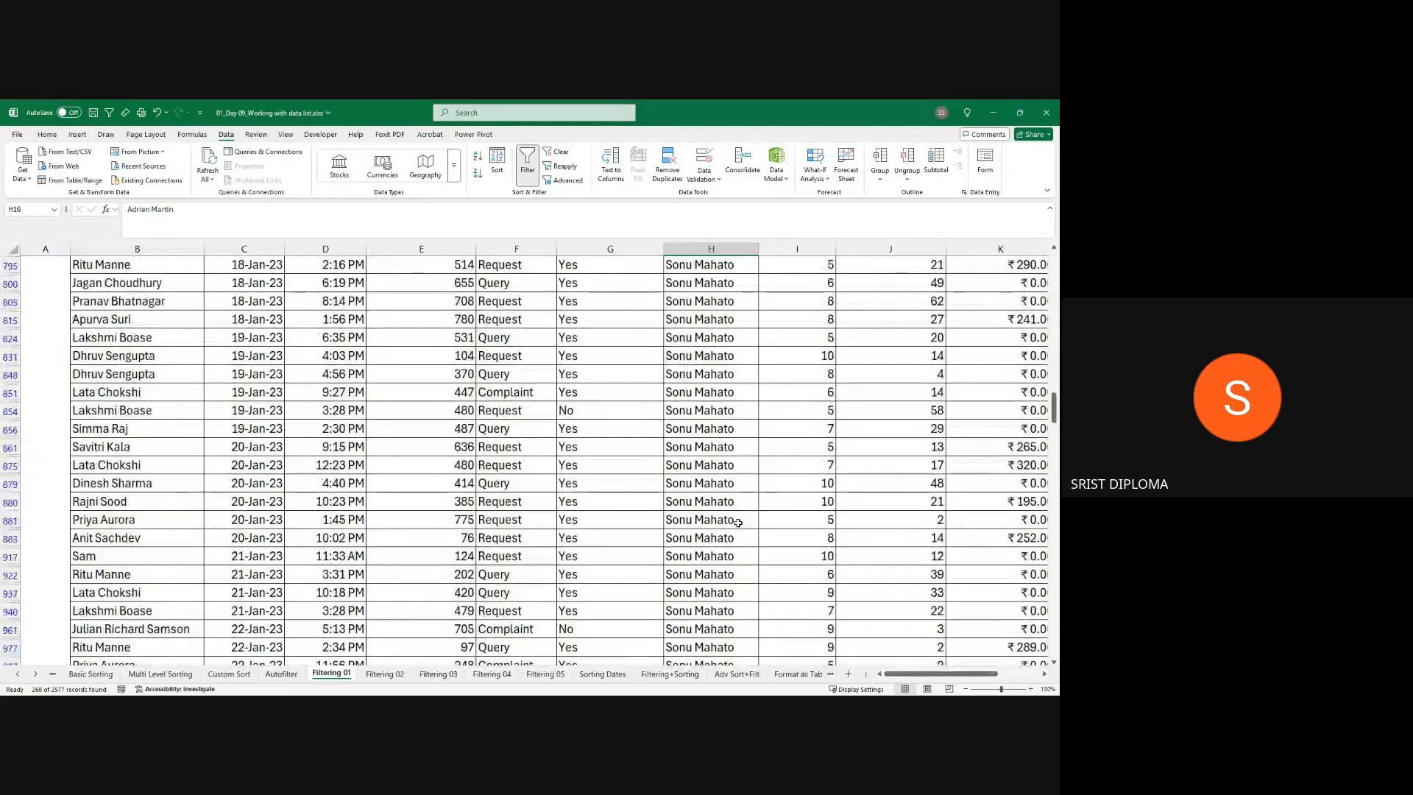
{"action": "scroll", "coordinate": [738, 523], "scroll_direction": "down", "scroll_amount": 18}
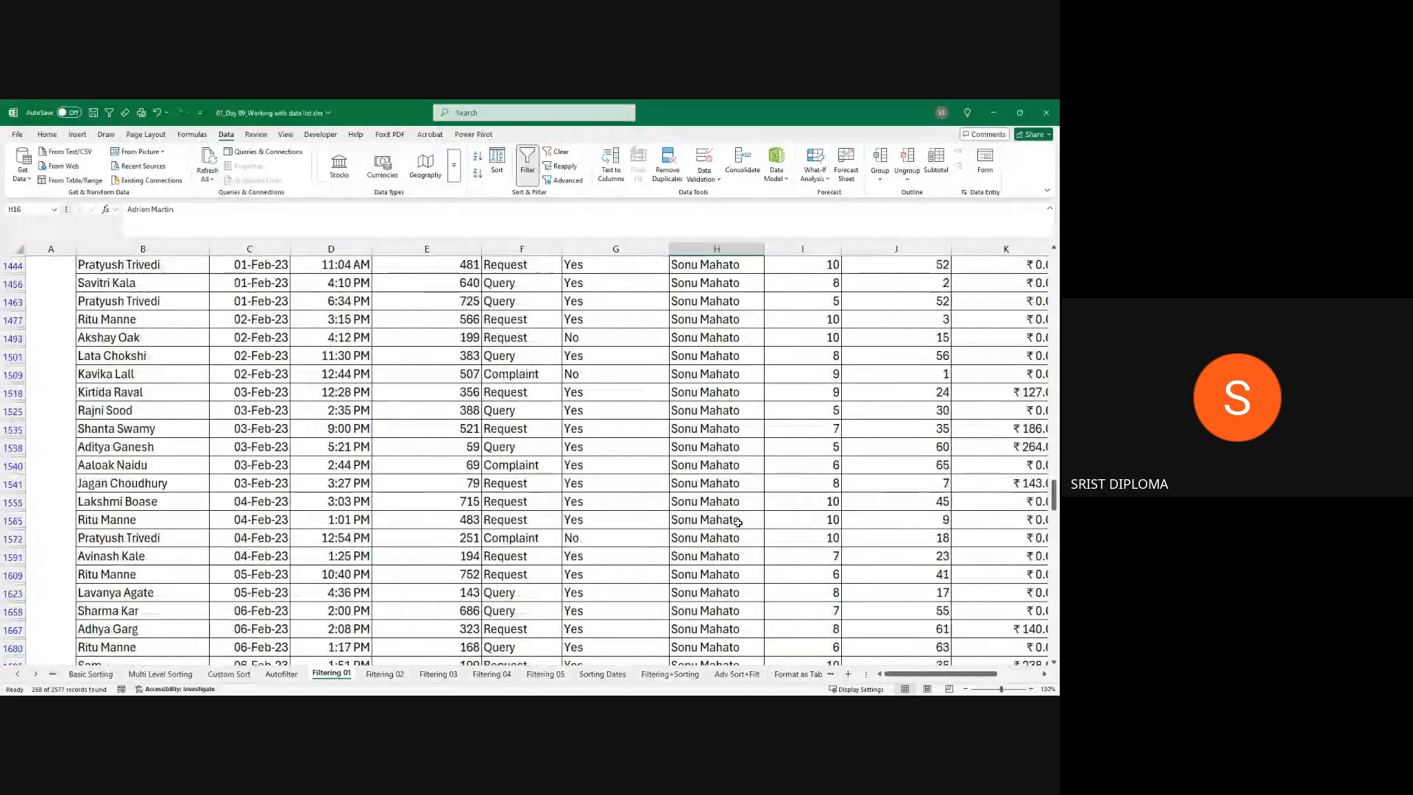
{"action": "scroll", "coordinate": [738, 522], "scroll_direction": "down", "scroll_amount": 14}
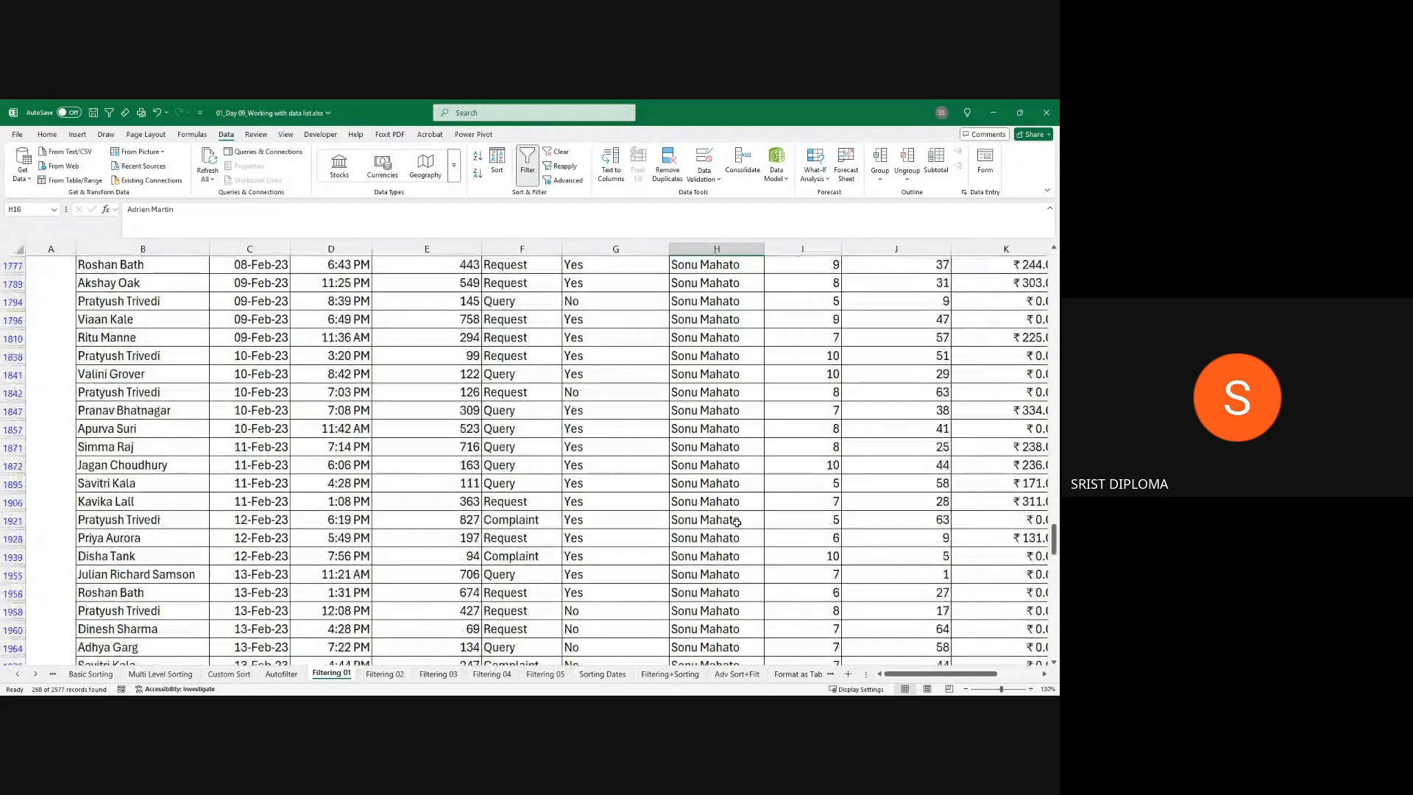
{"action": "scroll", "coordinate": [736, 522], "scroll_direction": "down", "scroll_amount": 20}
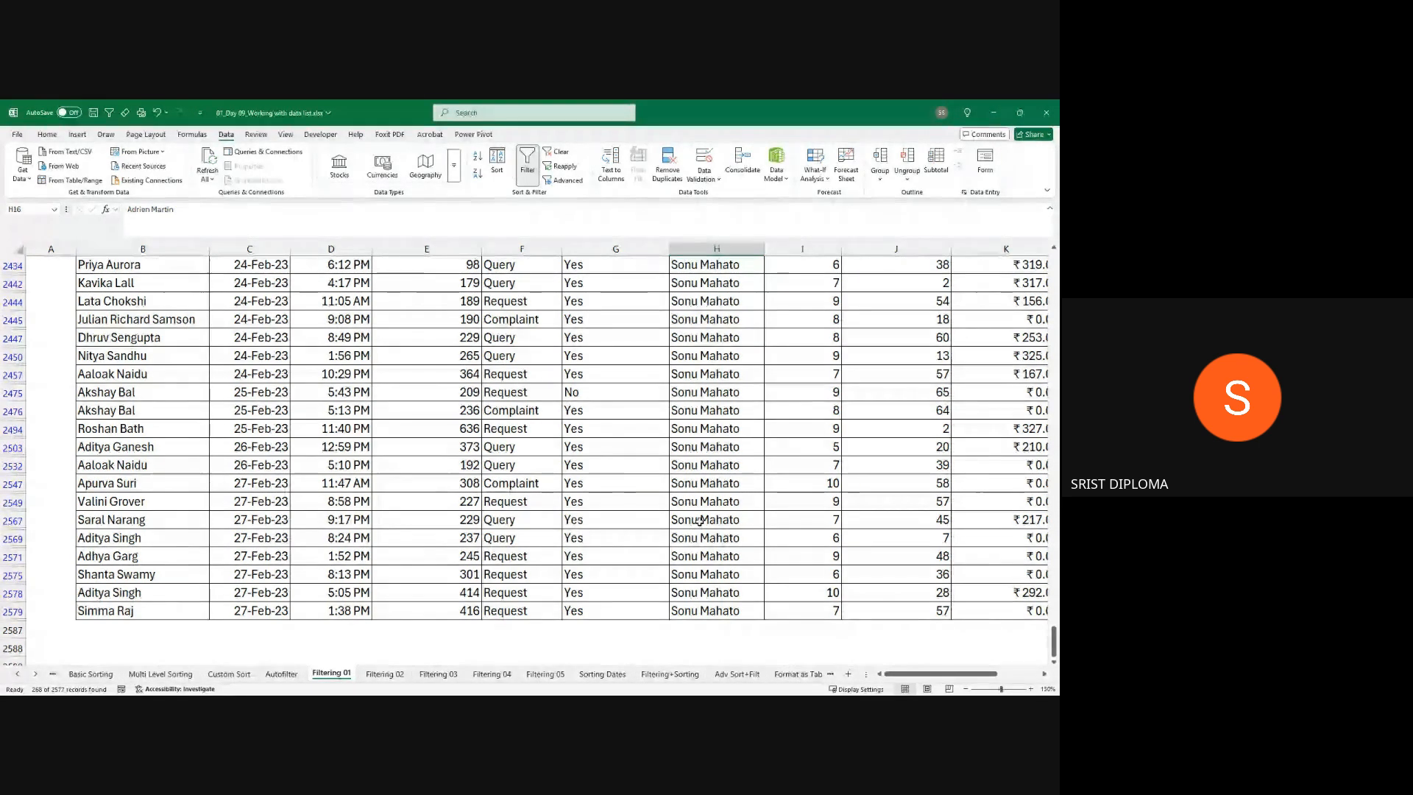
{"action": "key", "text": "ctrl+Home"}
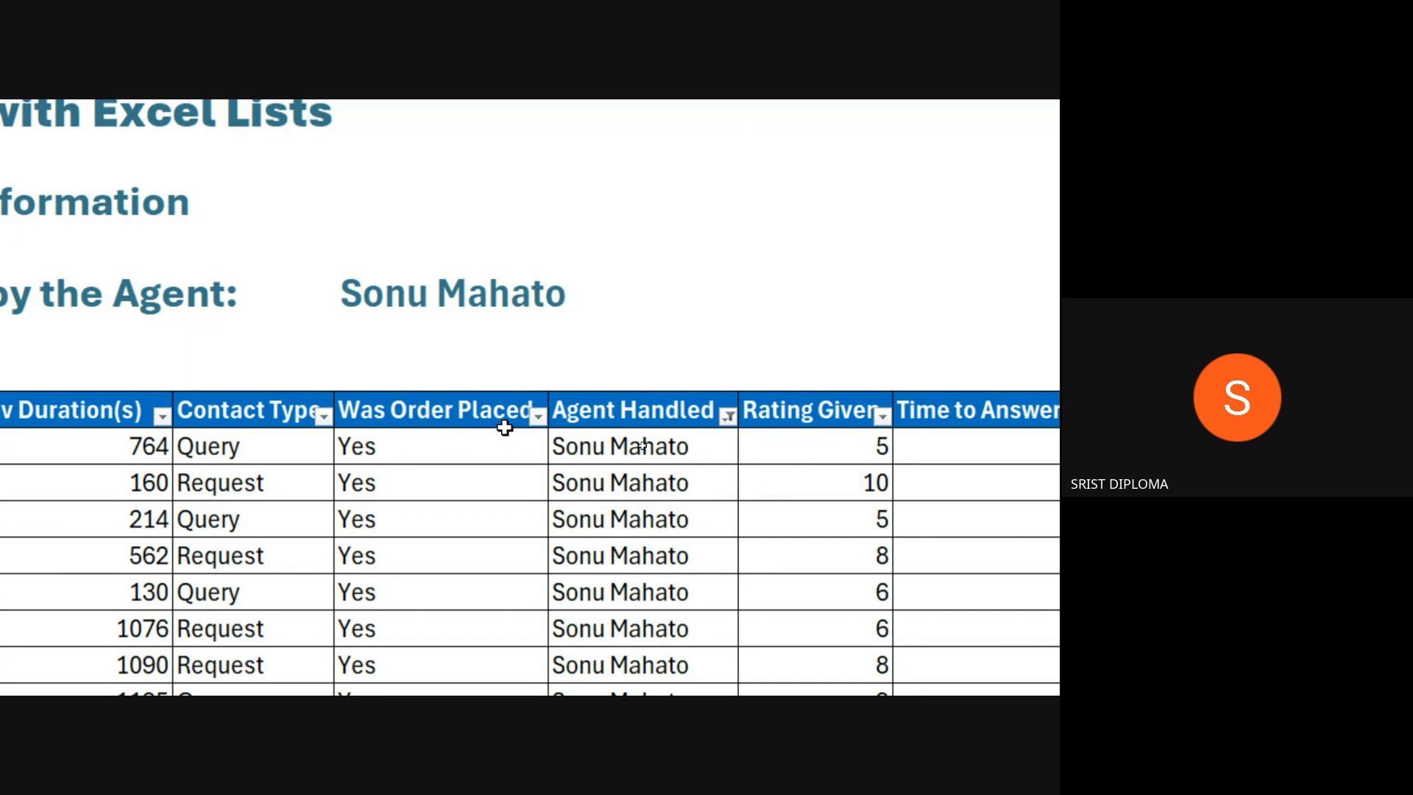
- Clear the filter from Agent Handled and filter that column for the agent in cell H19 instead, using the filter's search
{"action": "left_click", "coordinate": [730, 418]}
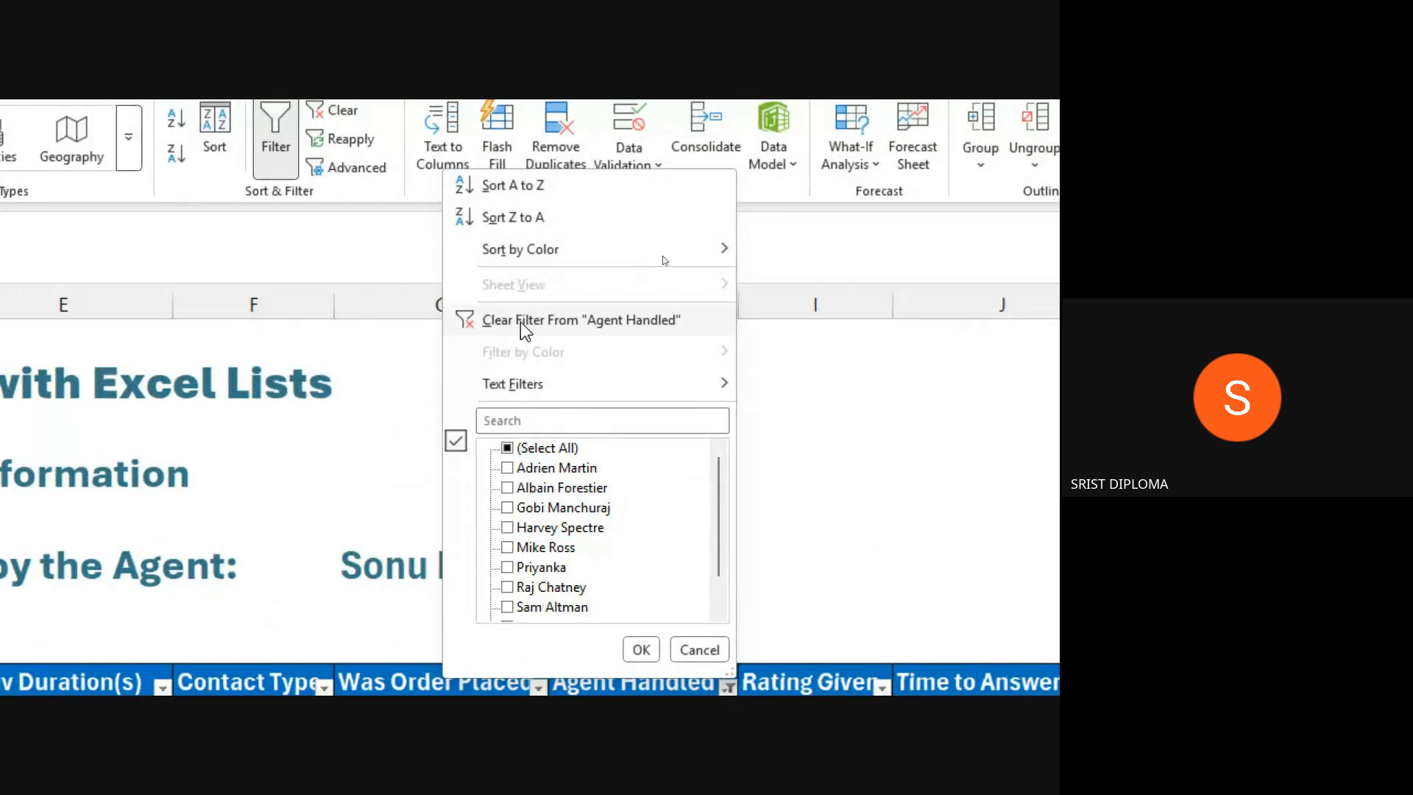
{"action": "left_click", "coordinate": [616, 322]}
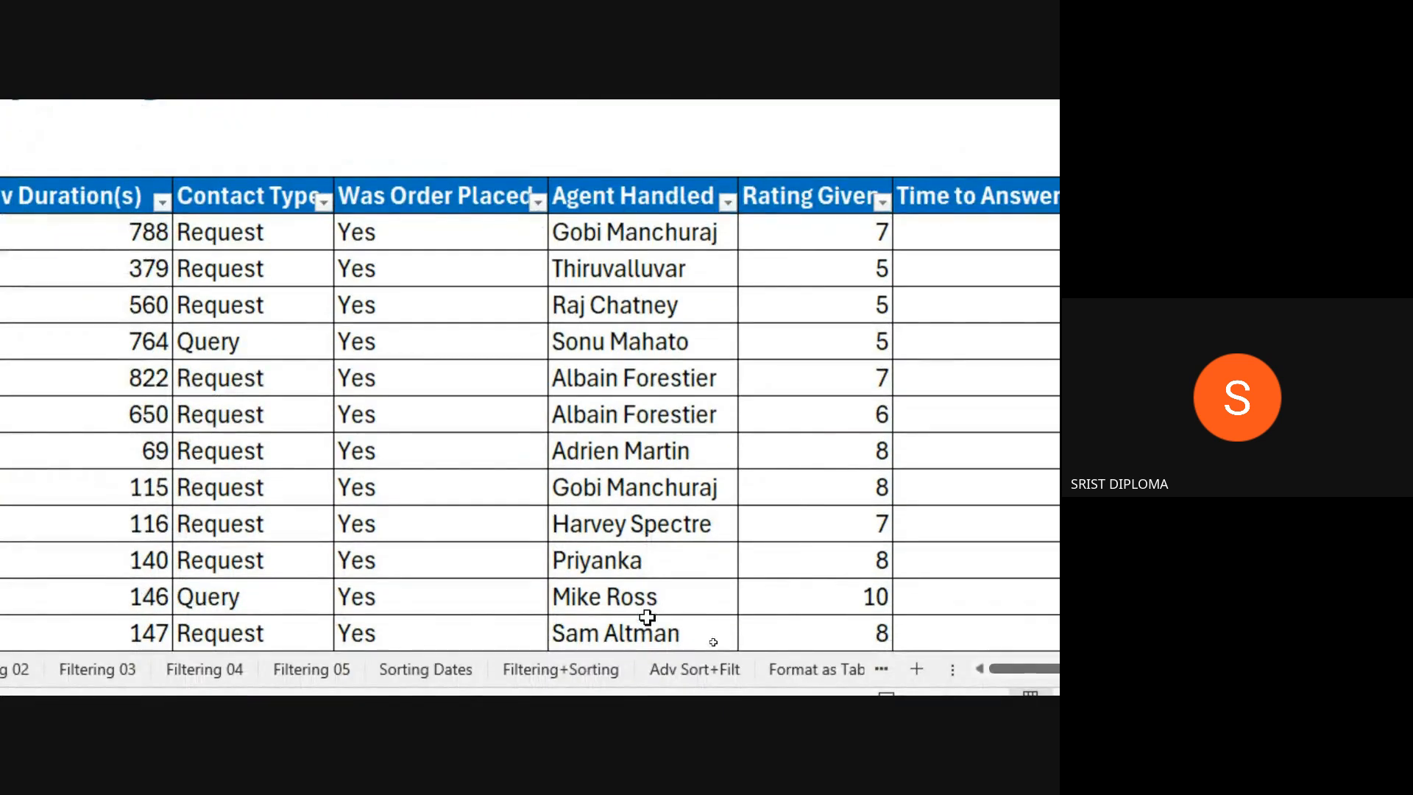
{"action": "left_click", "coordinate": [727, 203]}
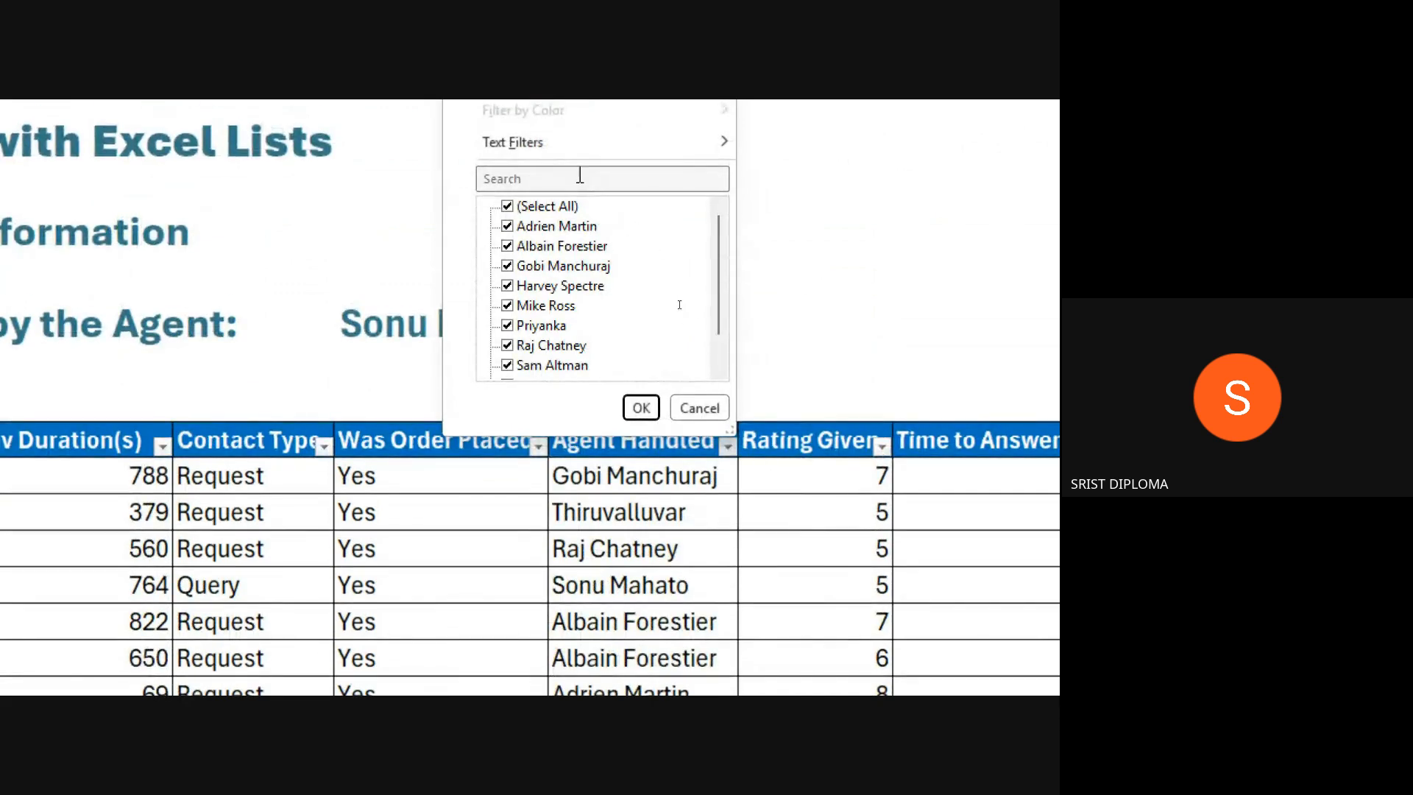
{"action": "left_click", "coordinate": [580, 175]}
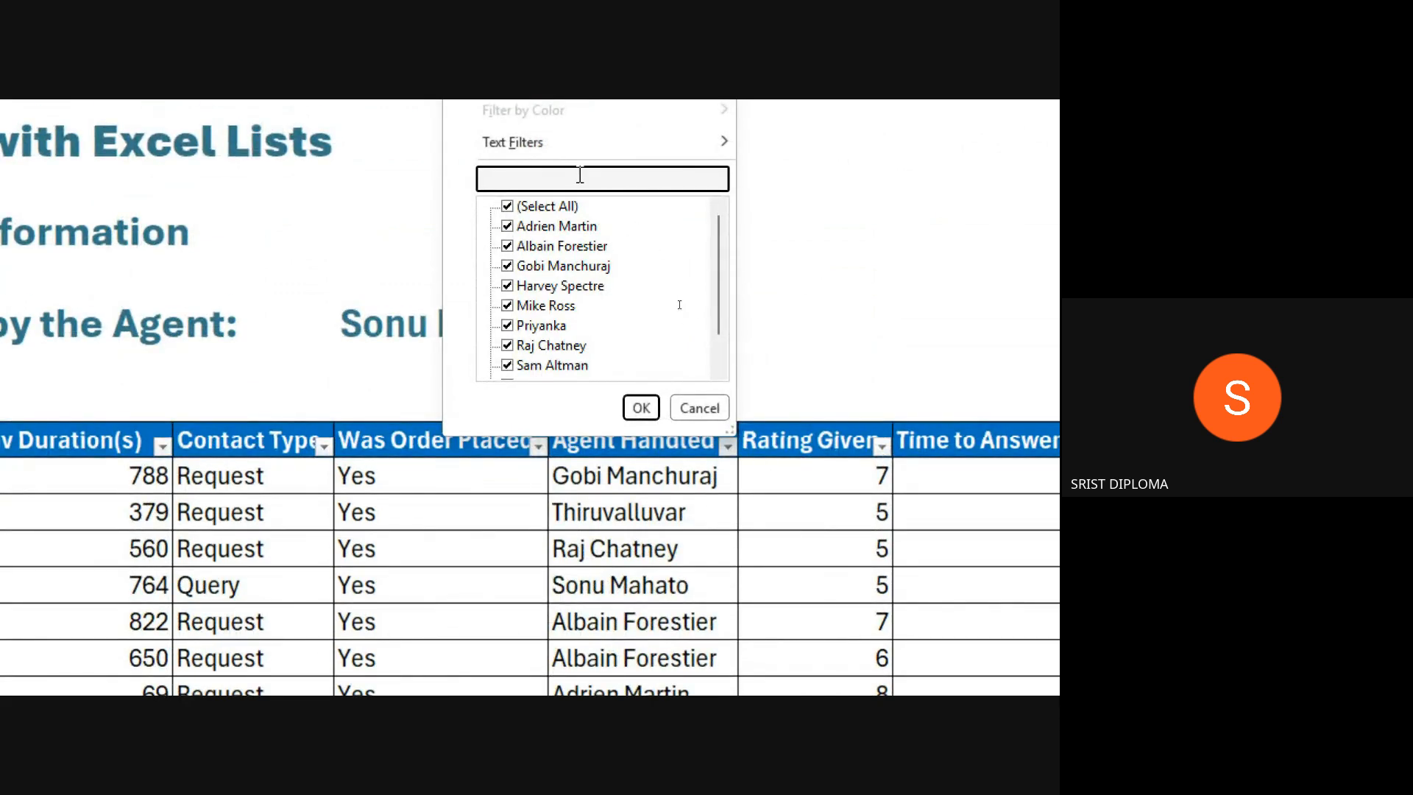
{"action": "type", "text": "Priyanka"}
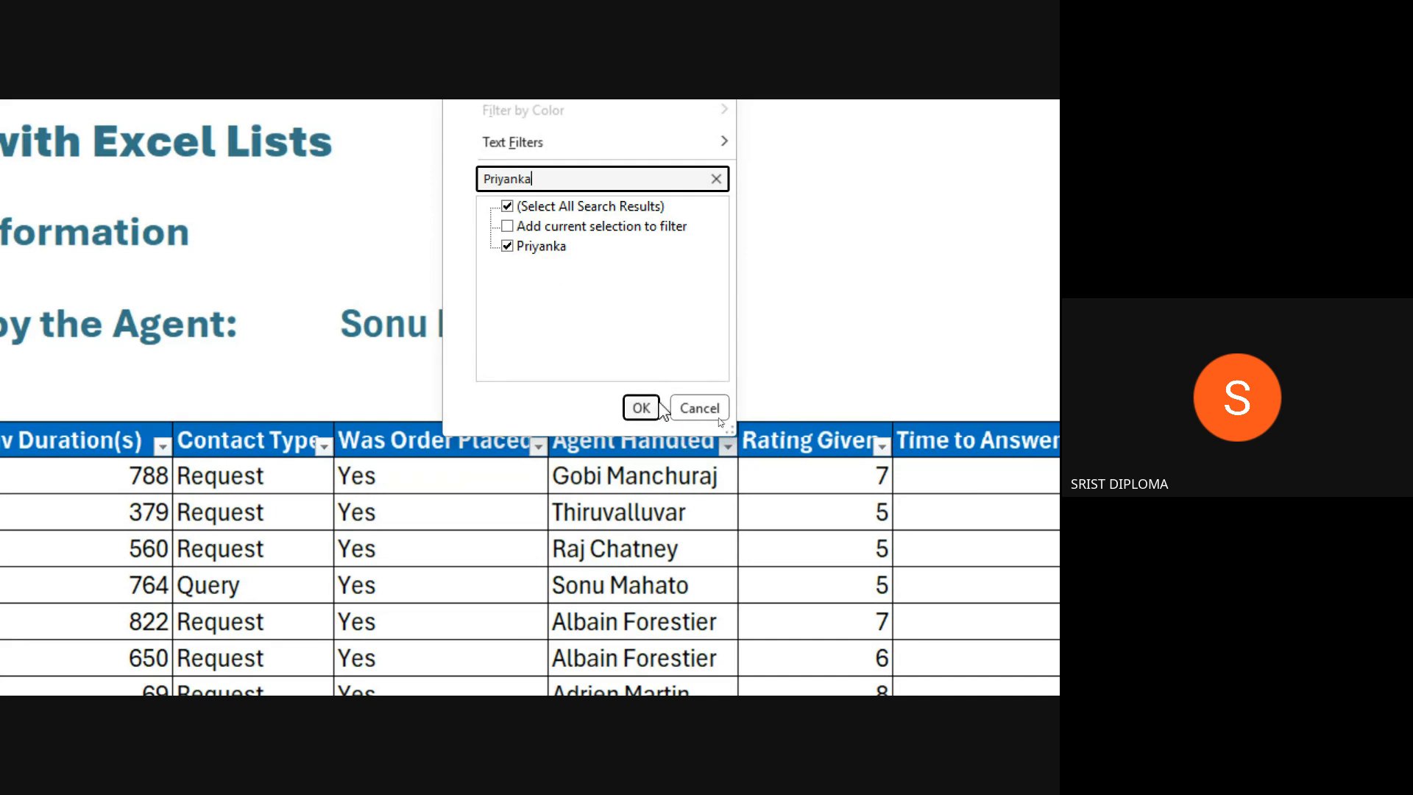
{"action": "left_click", "coordinate": [641, 408]}
{"action": "scroll", "coordinate": [644, 396], "scroll_direction": "down", "scroll_amount": 2}
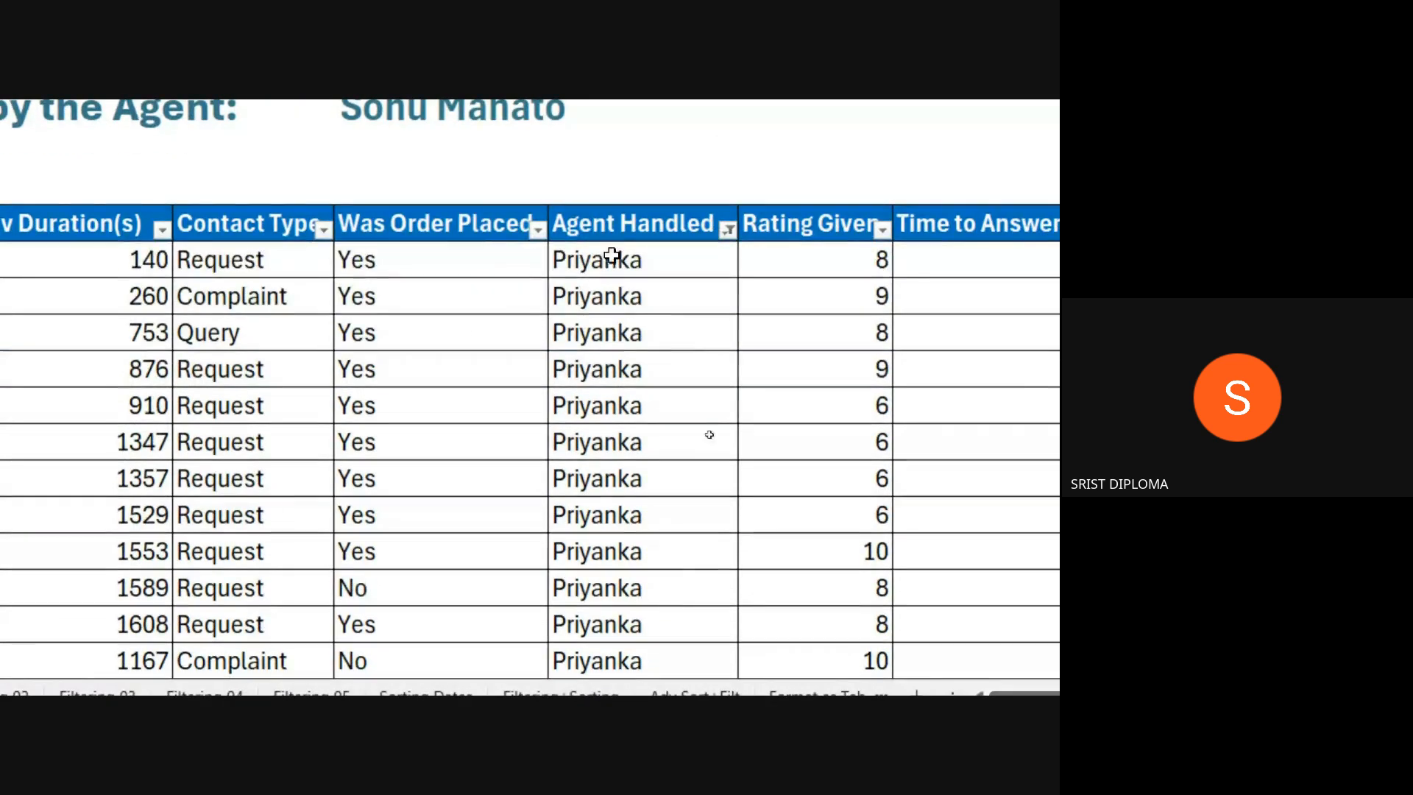
{"action": "scroll", "coordinate": [554, 545], "scroll_direction": "down", "scroll_amount": 4}
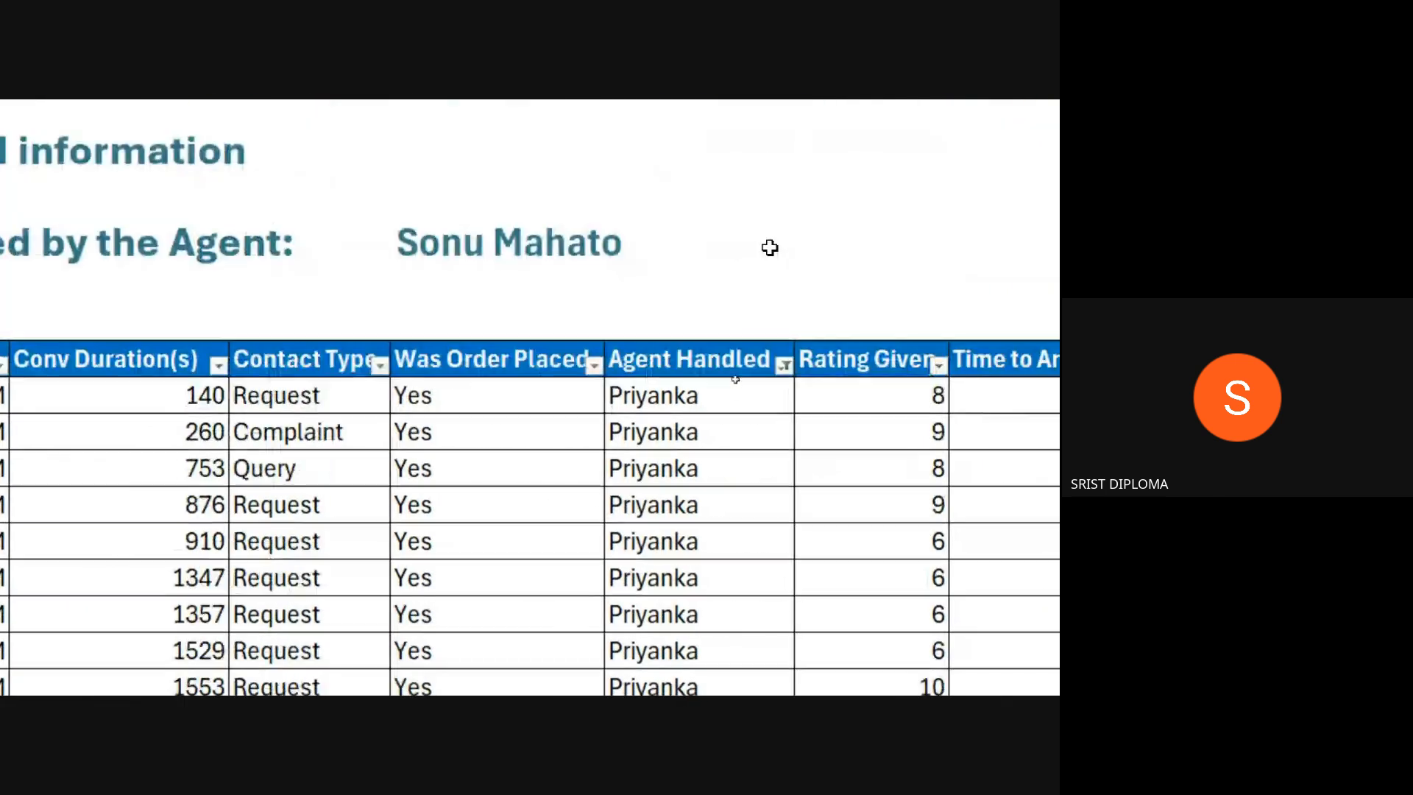
{"action": "scroll", "coordinate": [637, 542], "scroll_direction": "down", "scroll_amount": 15}
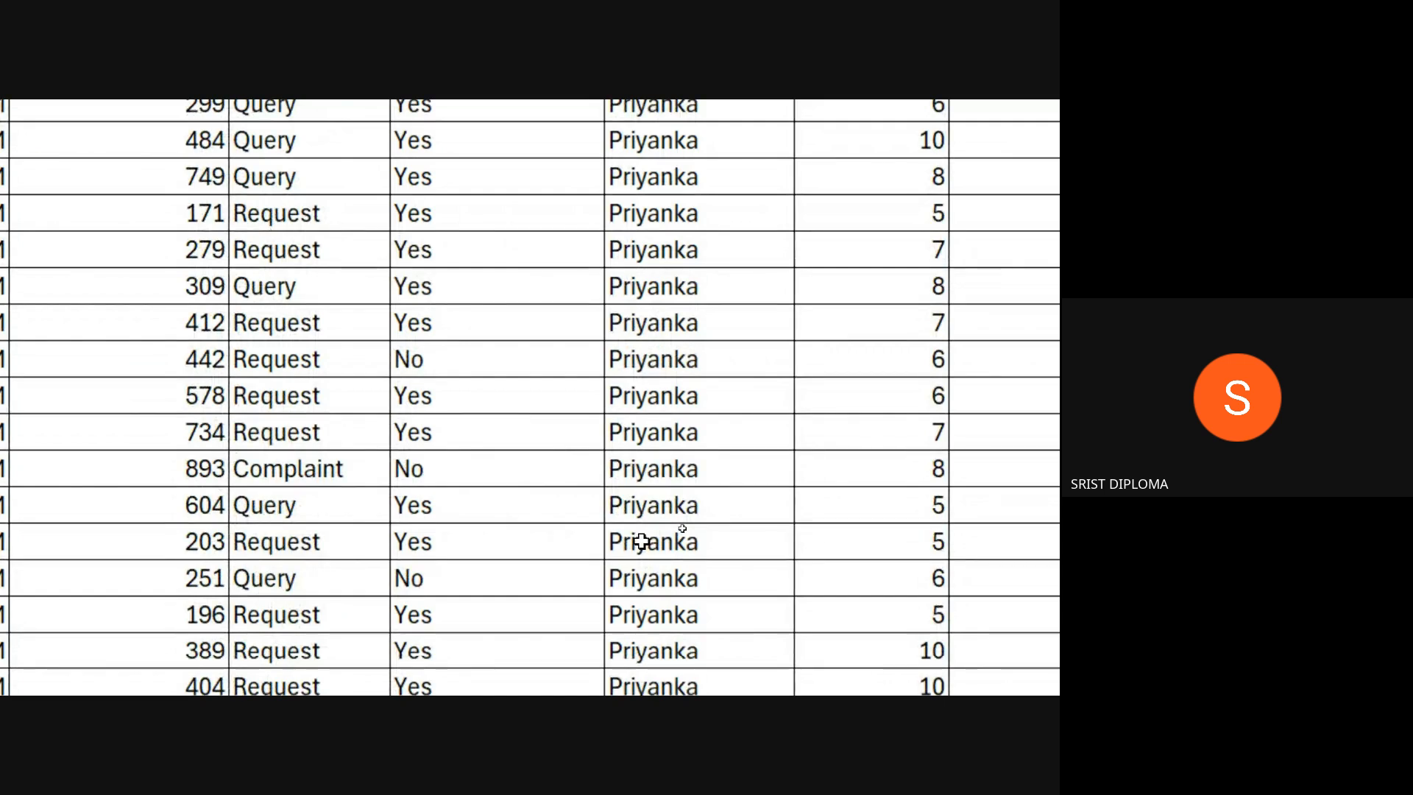
{"action": "scroll", "coordinate": [641, 541], "scroll_direction": "down", "scroll_amount": 15}
{"action": "scroll", "coordinate": [641, 542], "scroll_direction": "up", "scroll_amount": 15}
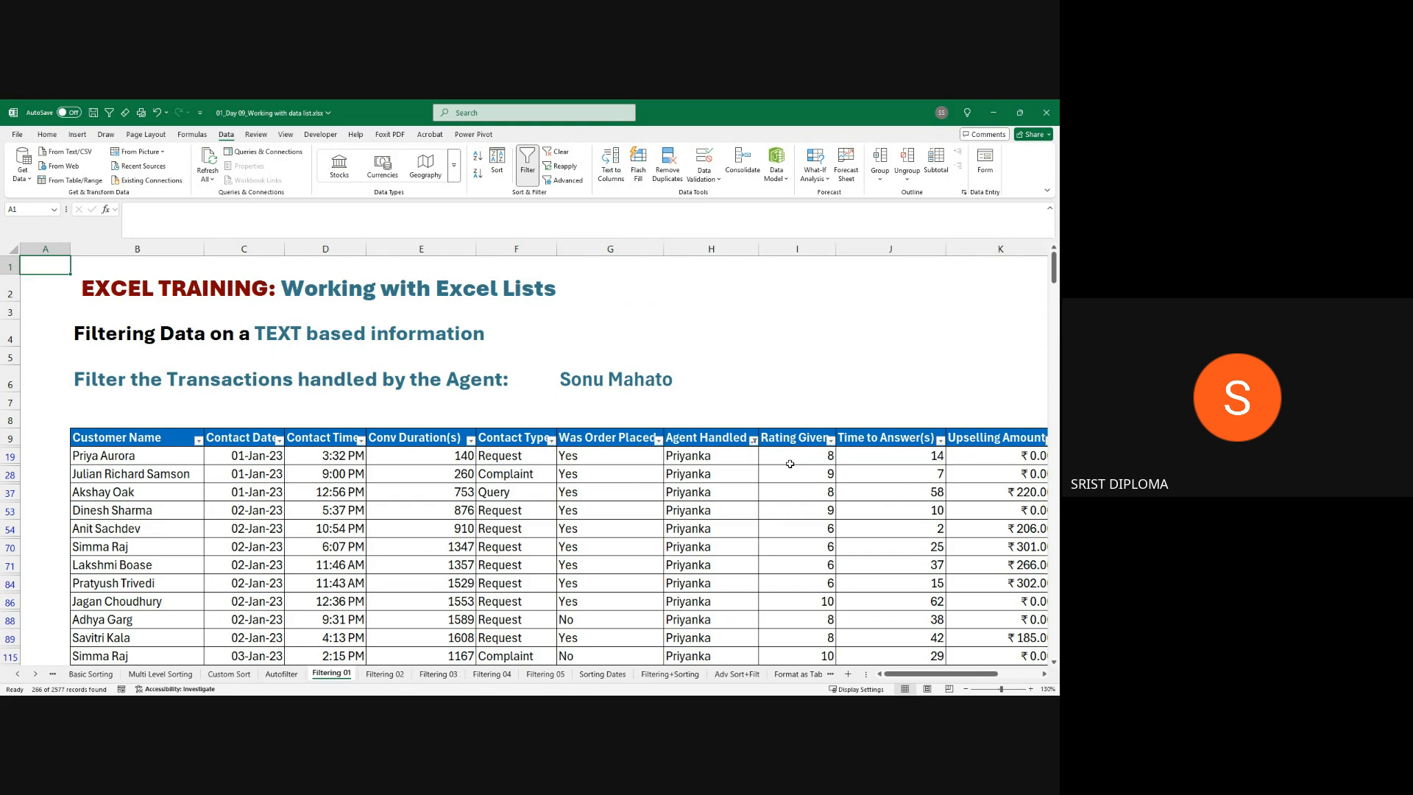
- On the Filtering 02 worksheet, select the whole transactions table from cell E14 and toggle its column filters on and off again
{"action": "left_click", "coordinate": [384, 674]}
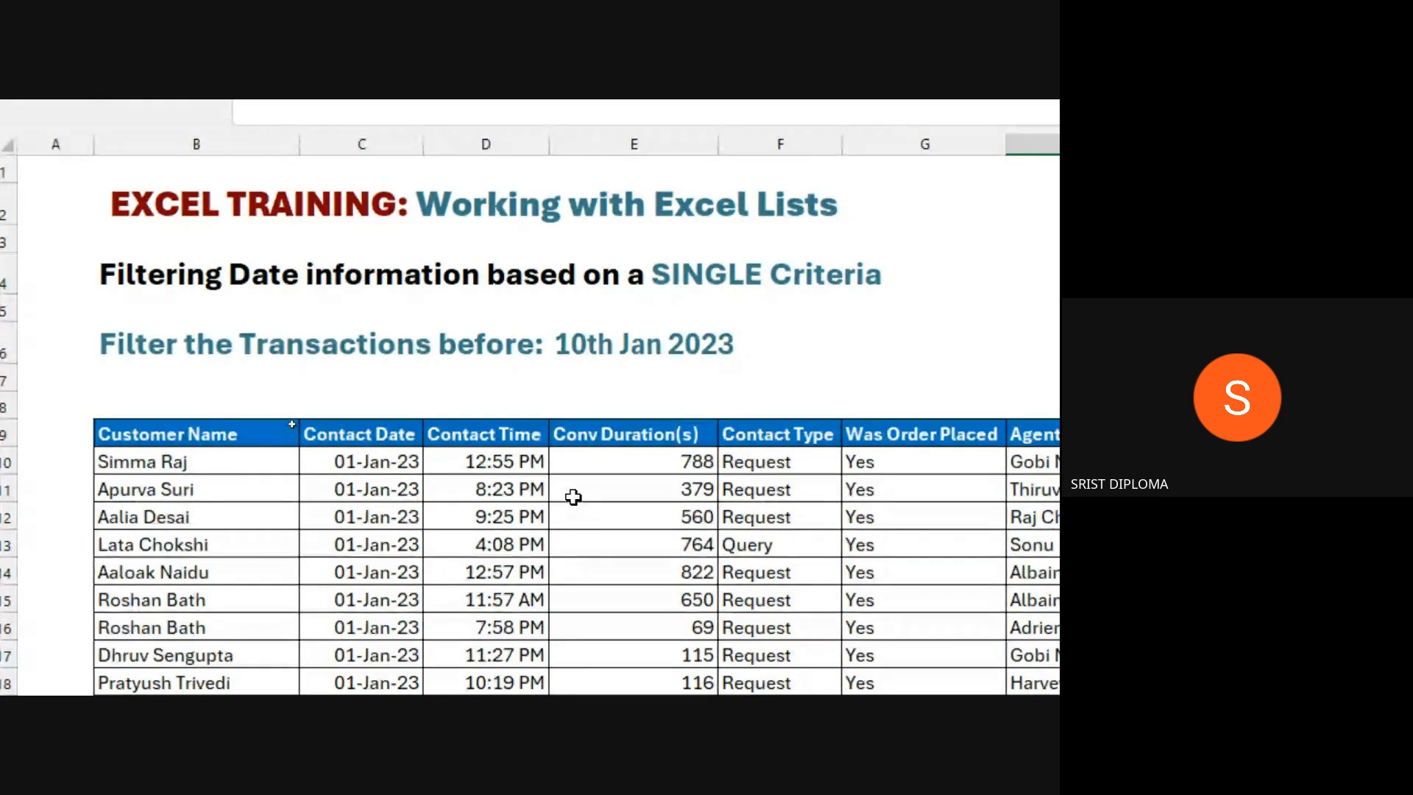
{"action": "left_click", "coordinate": [599, 576]}
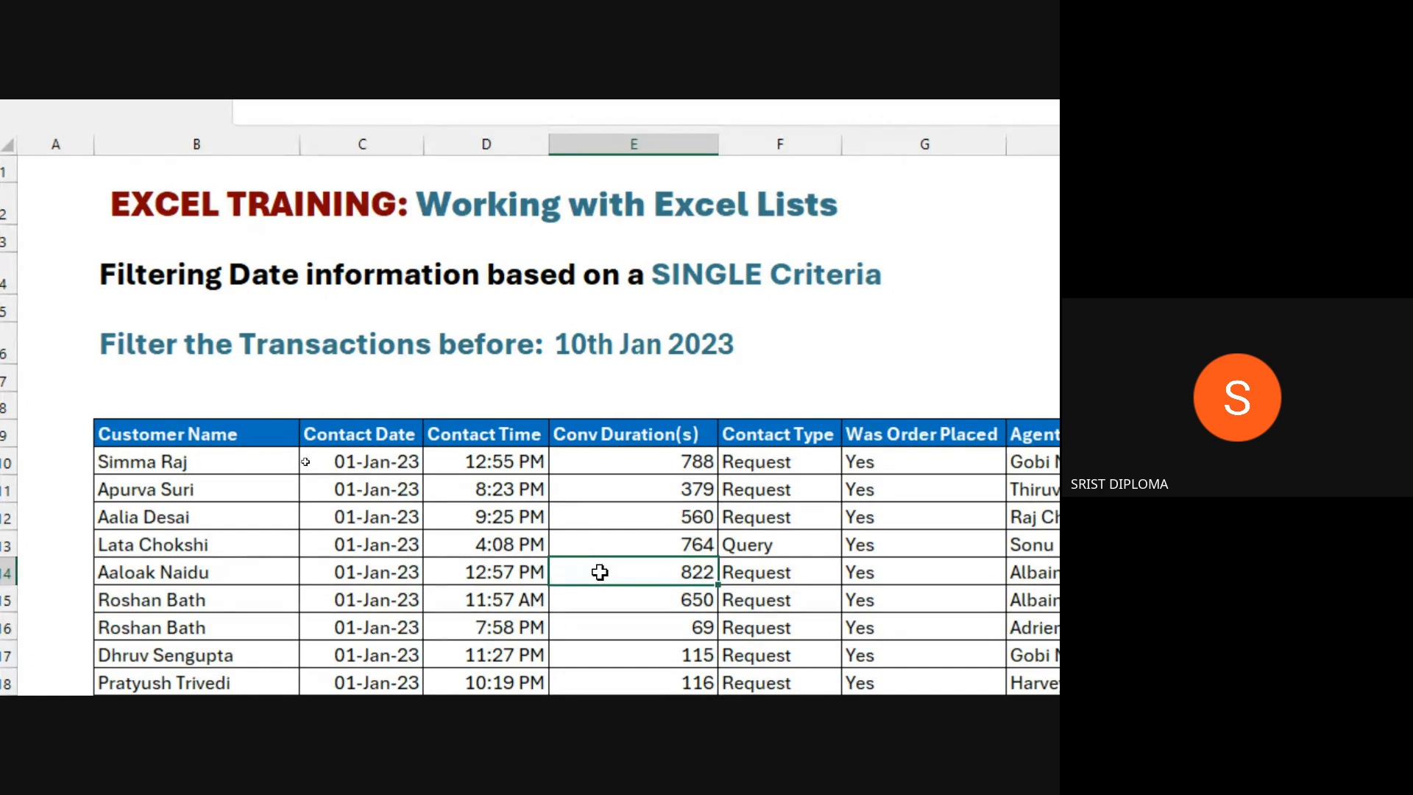
{"action": "key", "text": "ctrl+a"}
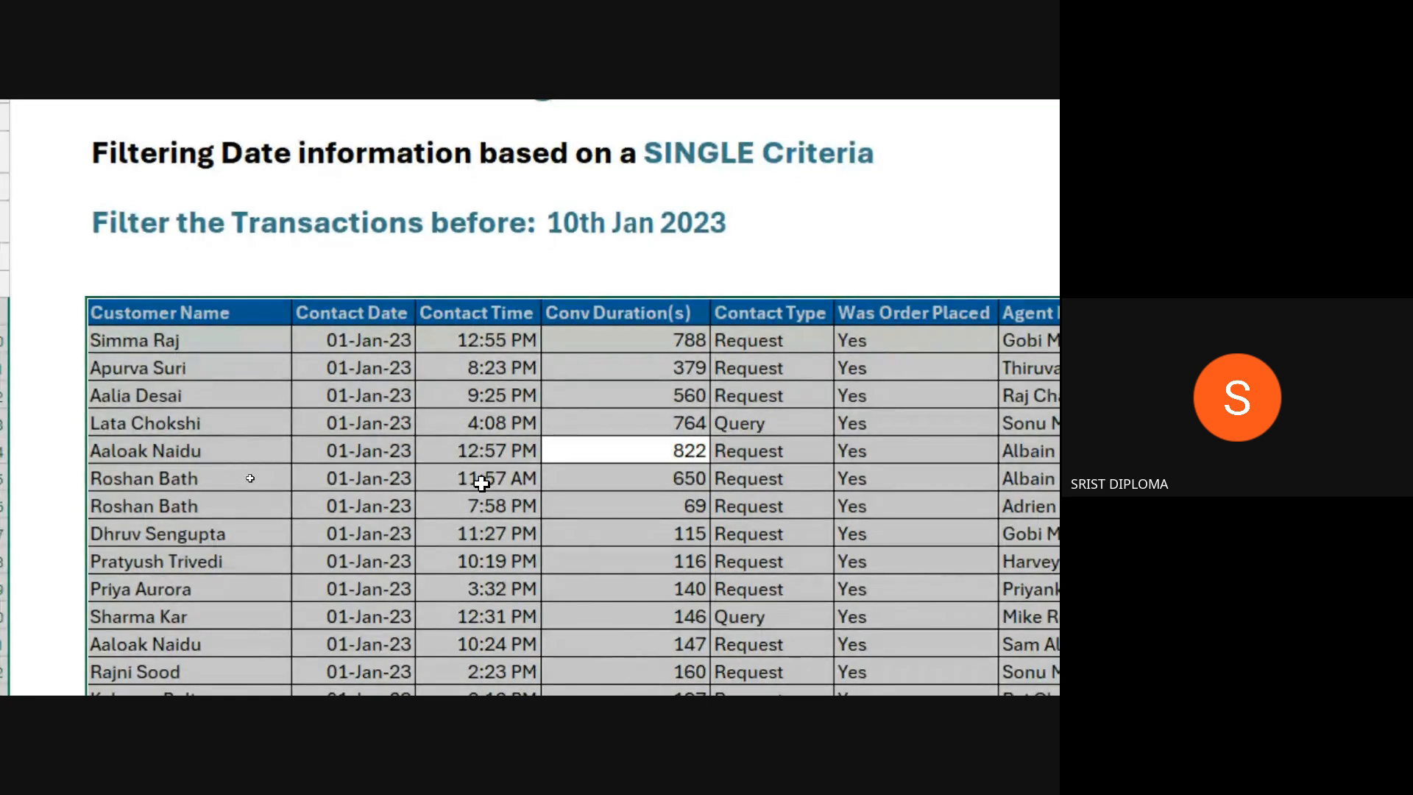
{"action": "key", "text": "ctrl+shift+l"}
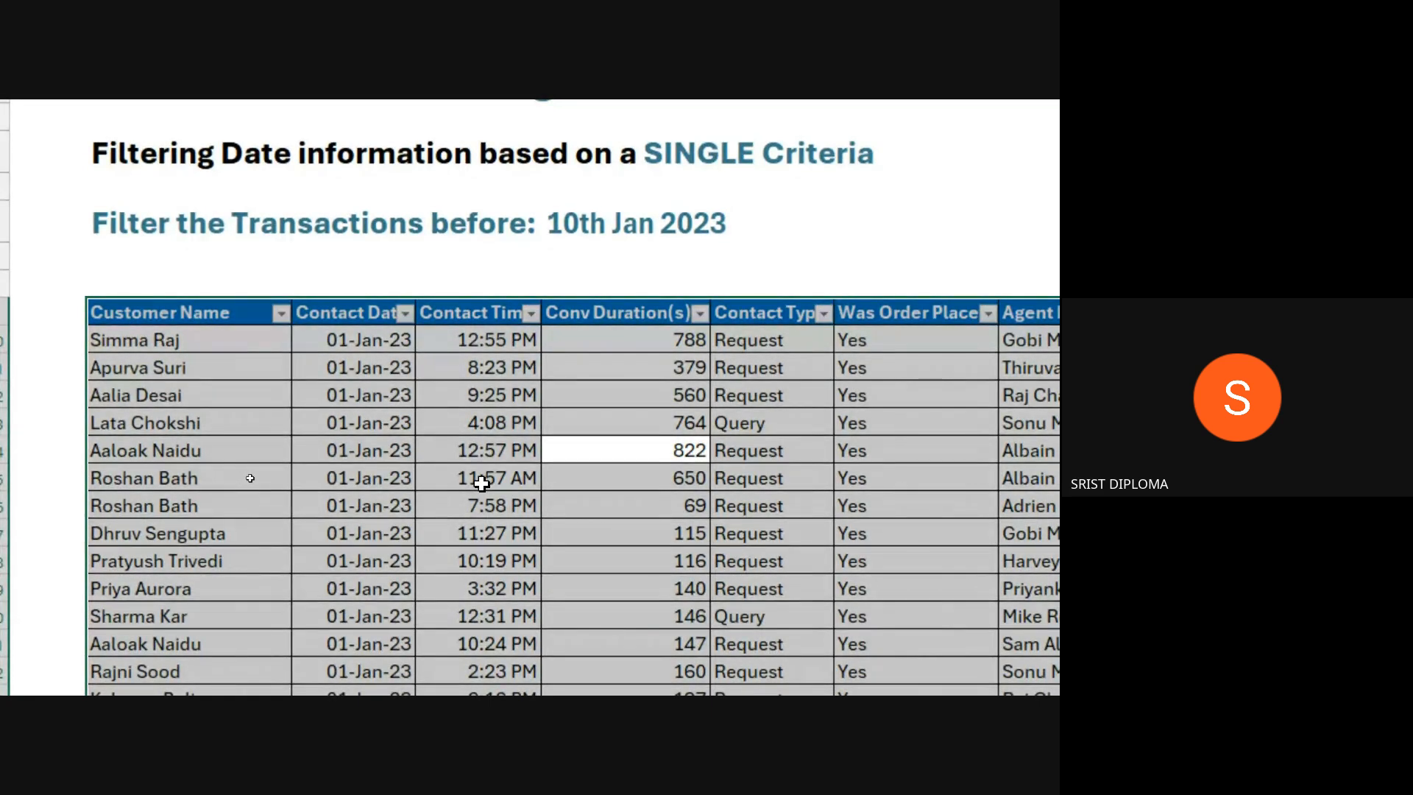
{"action": "key", "text": "ctrl+shift+l"}
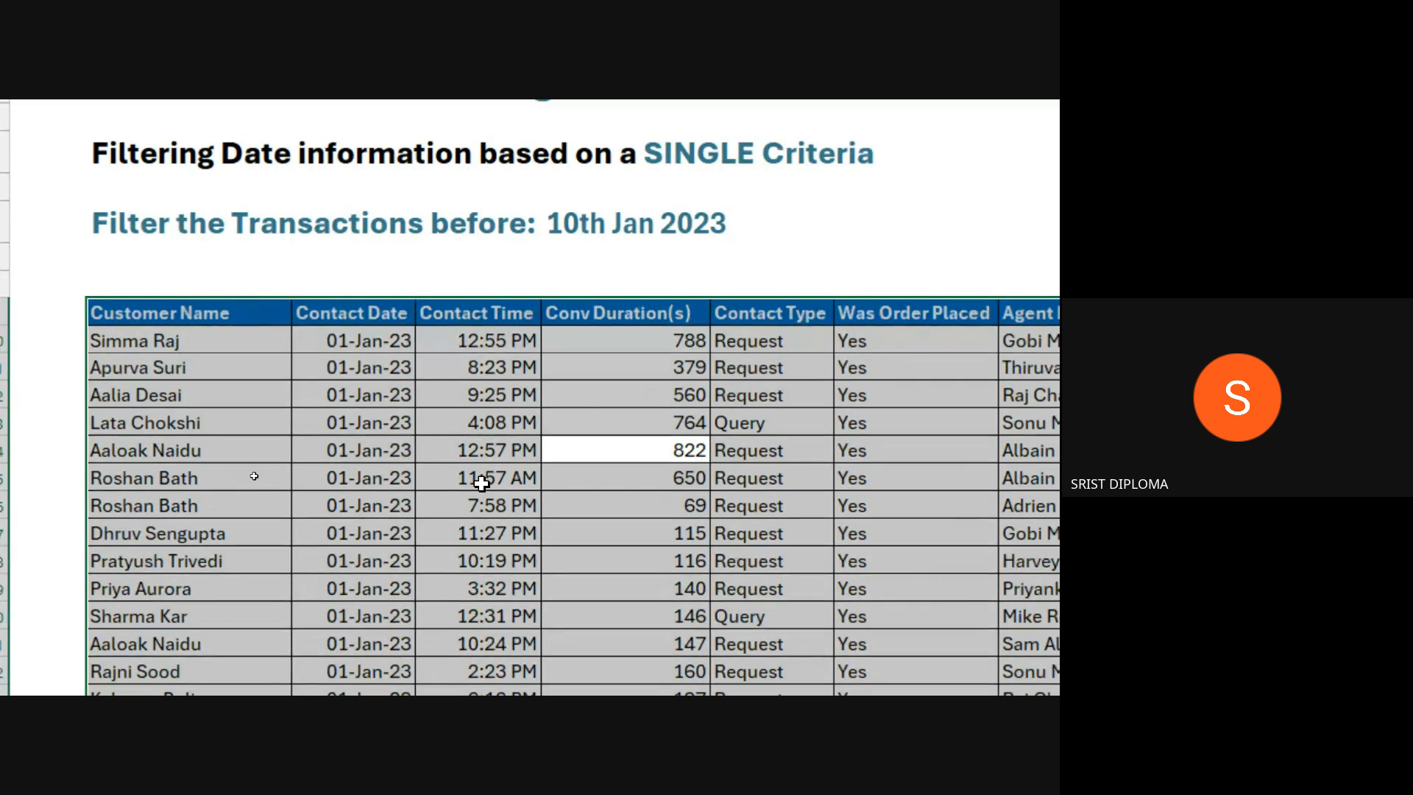
- Turn on the column filters for the transactions table with only cell E18 selected
{"action": "left_click", "coordinate": [575, 430]}
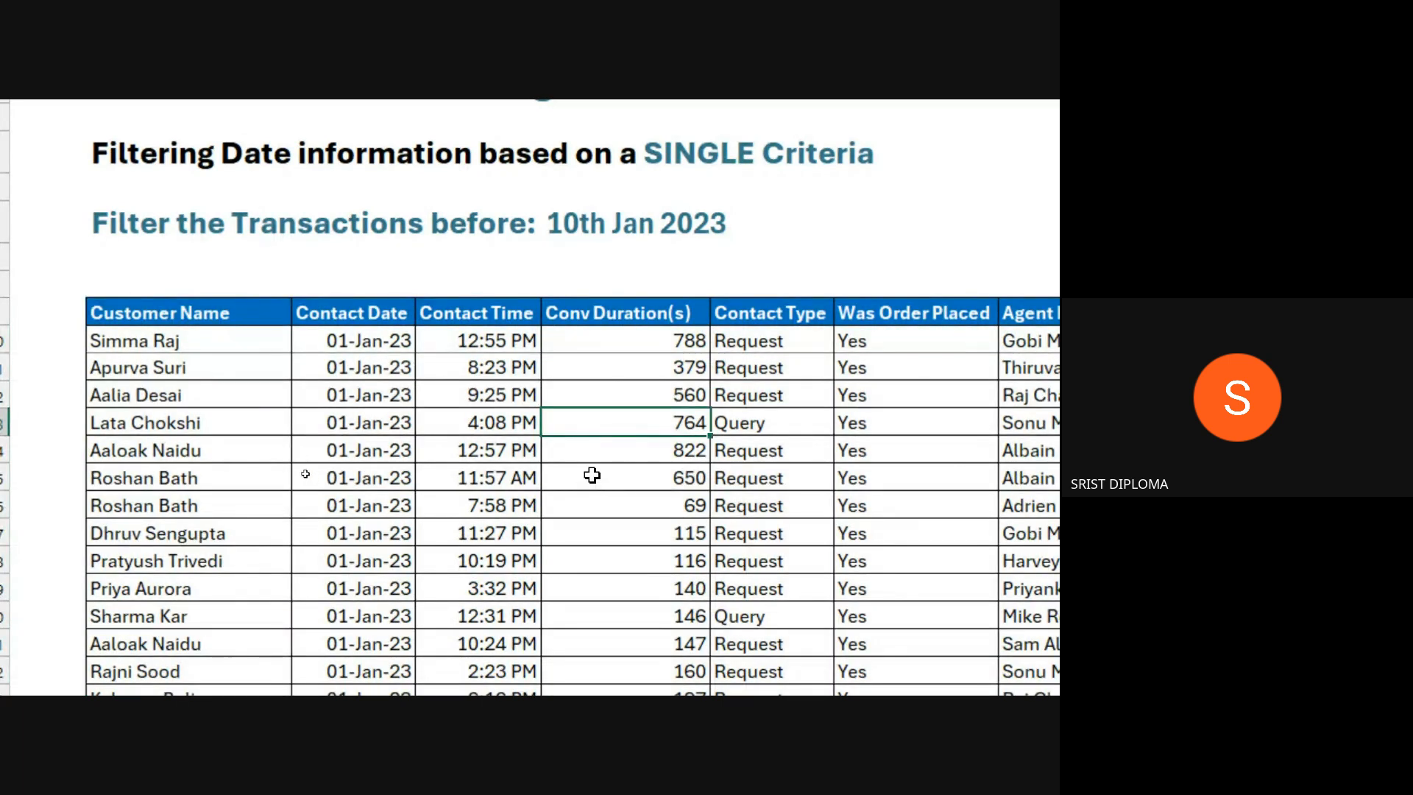
{"action": "scroll", "coordinate": [183, 448], "scroll_direction": "left", "scroll_amount": 1}
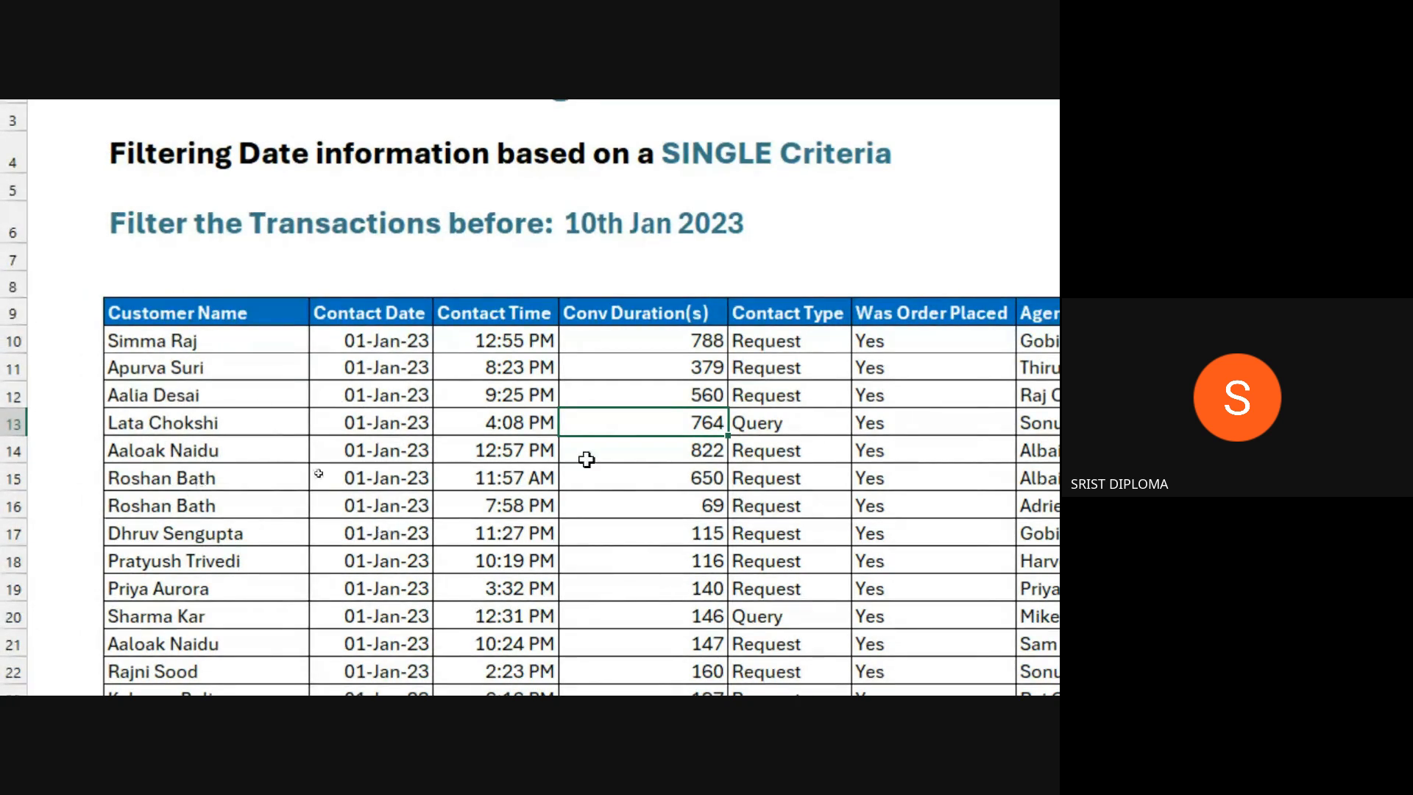
{"action": "left_click", "coordinate": [614, 507]}
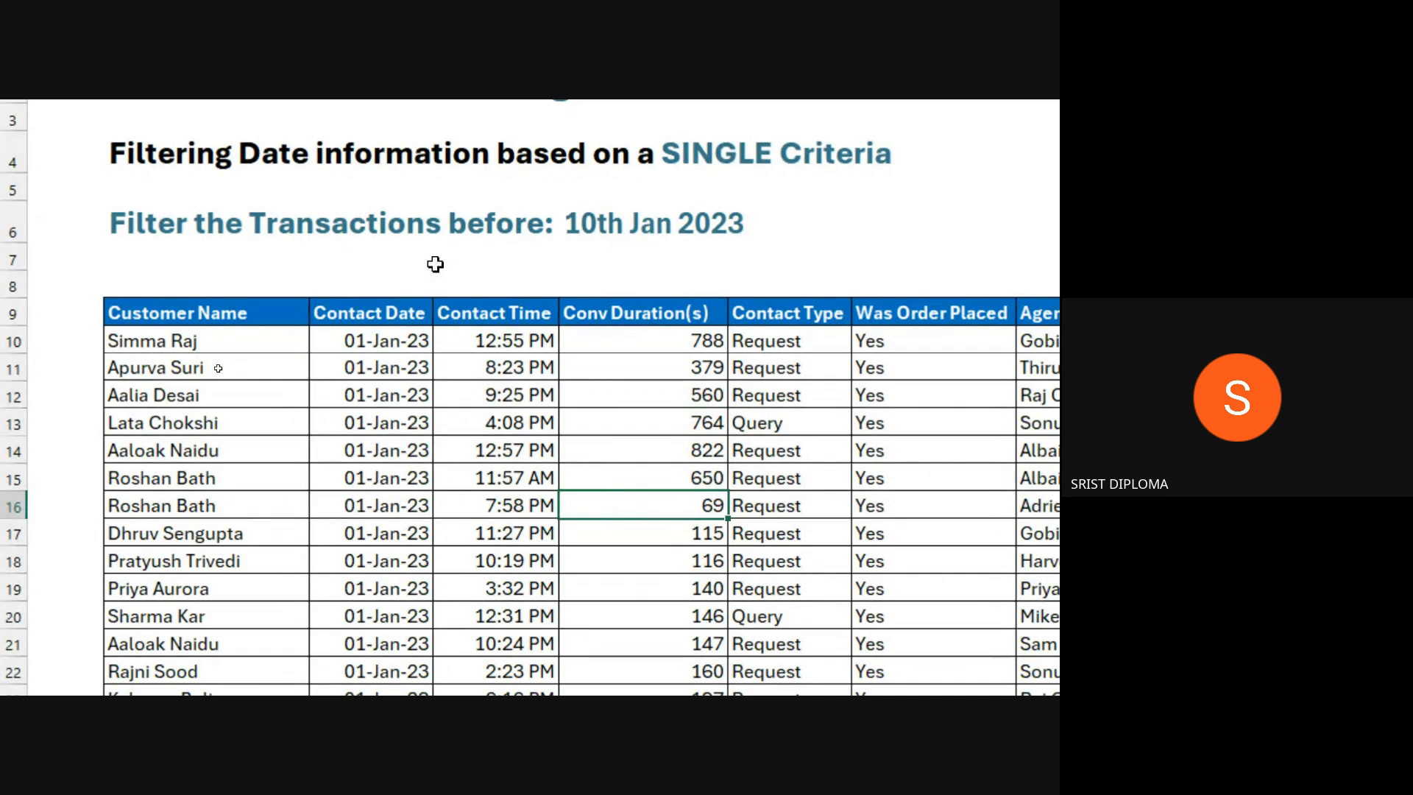
{"action": "left_click", "coordinate": [641, 553]}
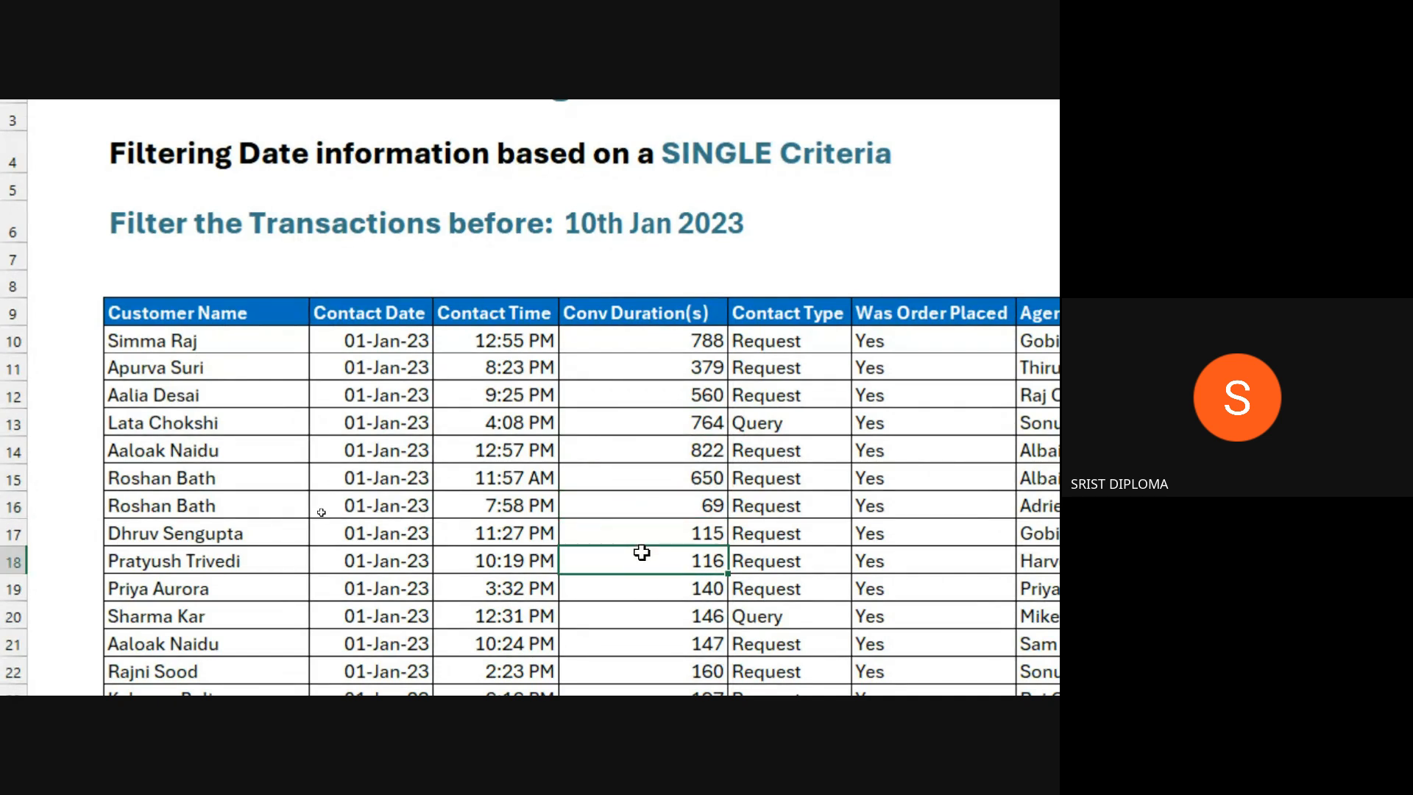
{"action": "key", "text": "ctrl+shift+l"}
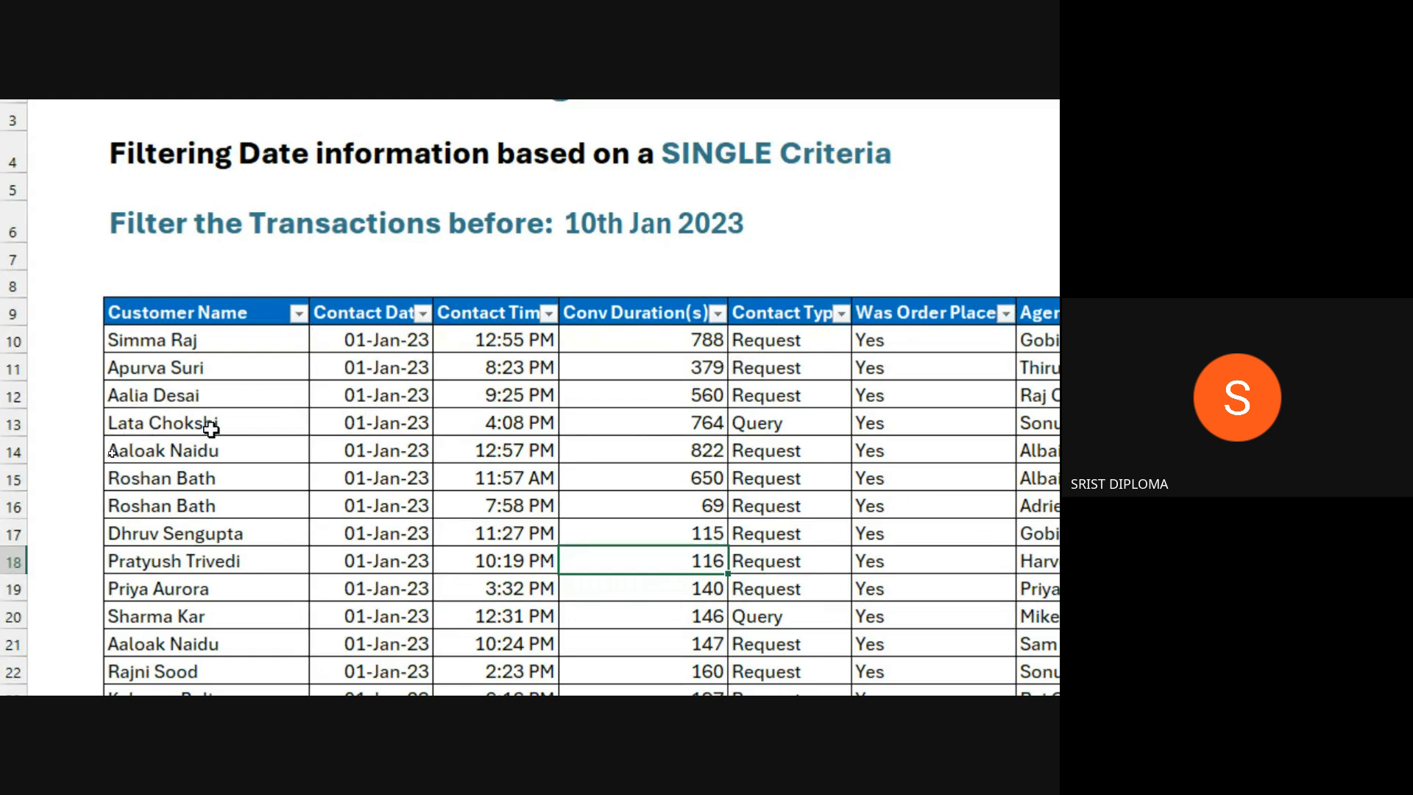
- Examine the dates grouped under January and February 2023 in the Contact Date filter list
{"action": "left_click", "coordinate": [423, 317]}
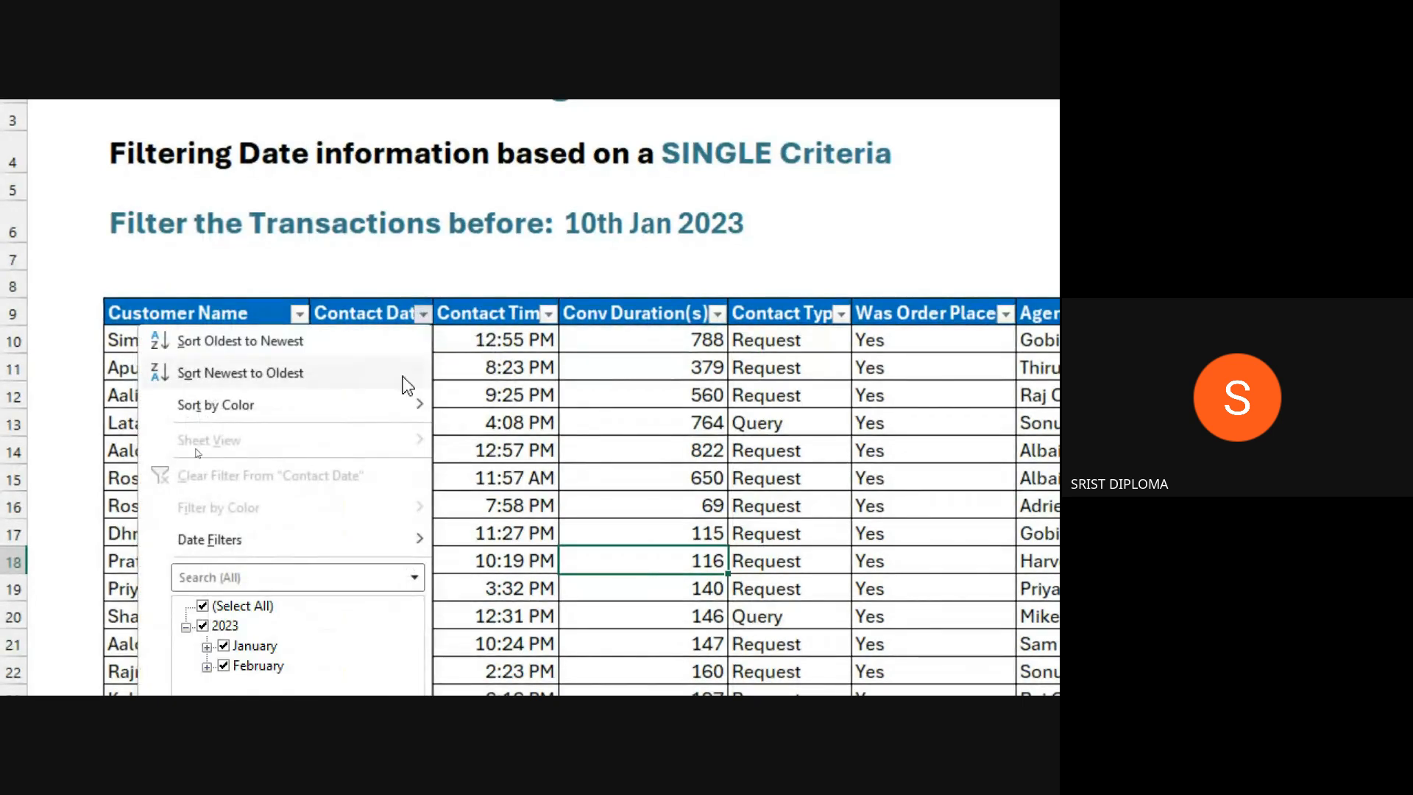
{"action": "mouse_move", "coordinate": [232, 468]}
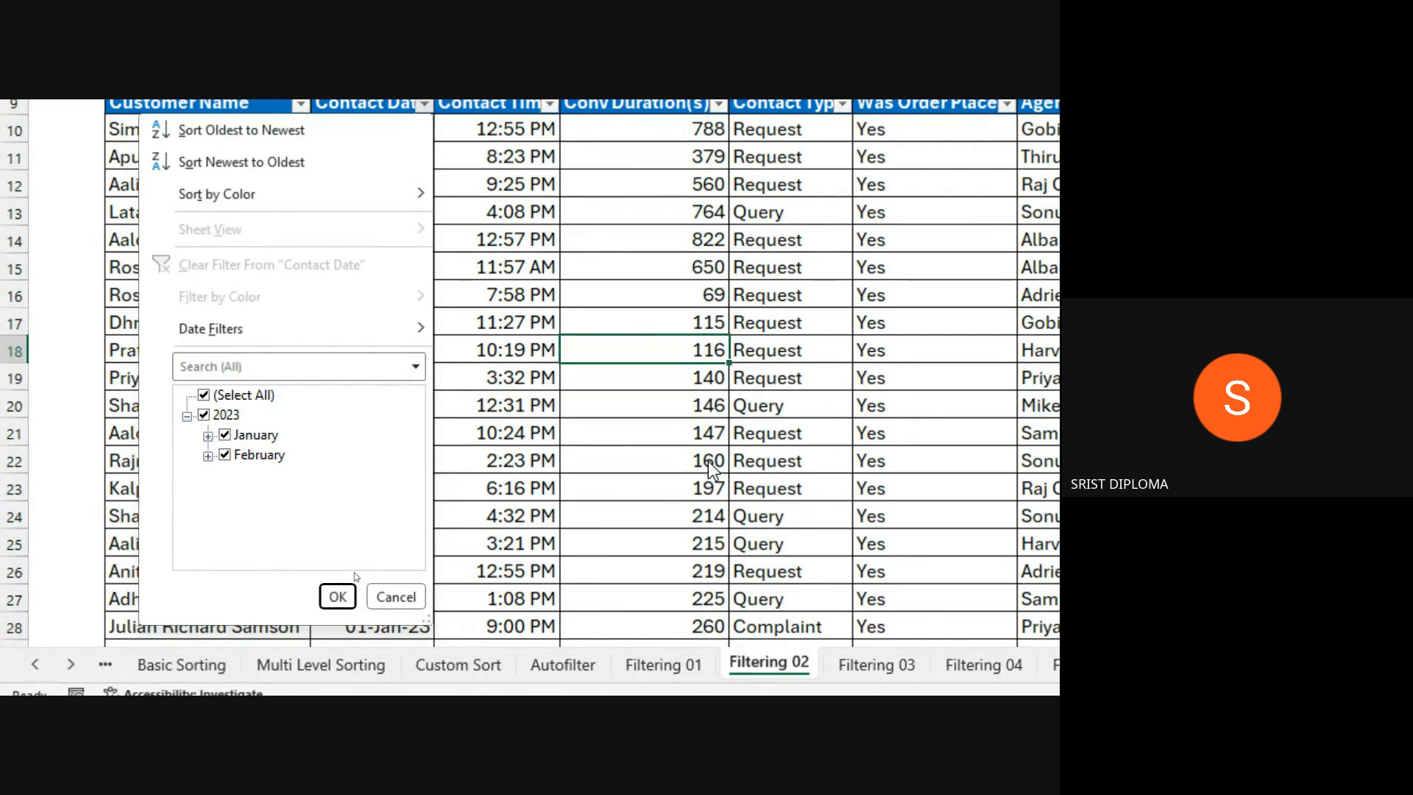
{"action": "left_click", "coordinate": [208, 436]}
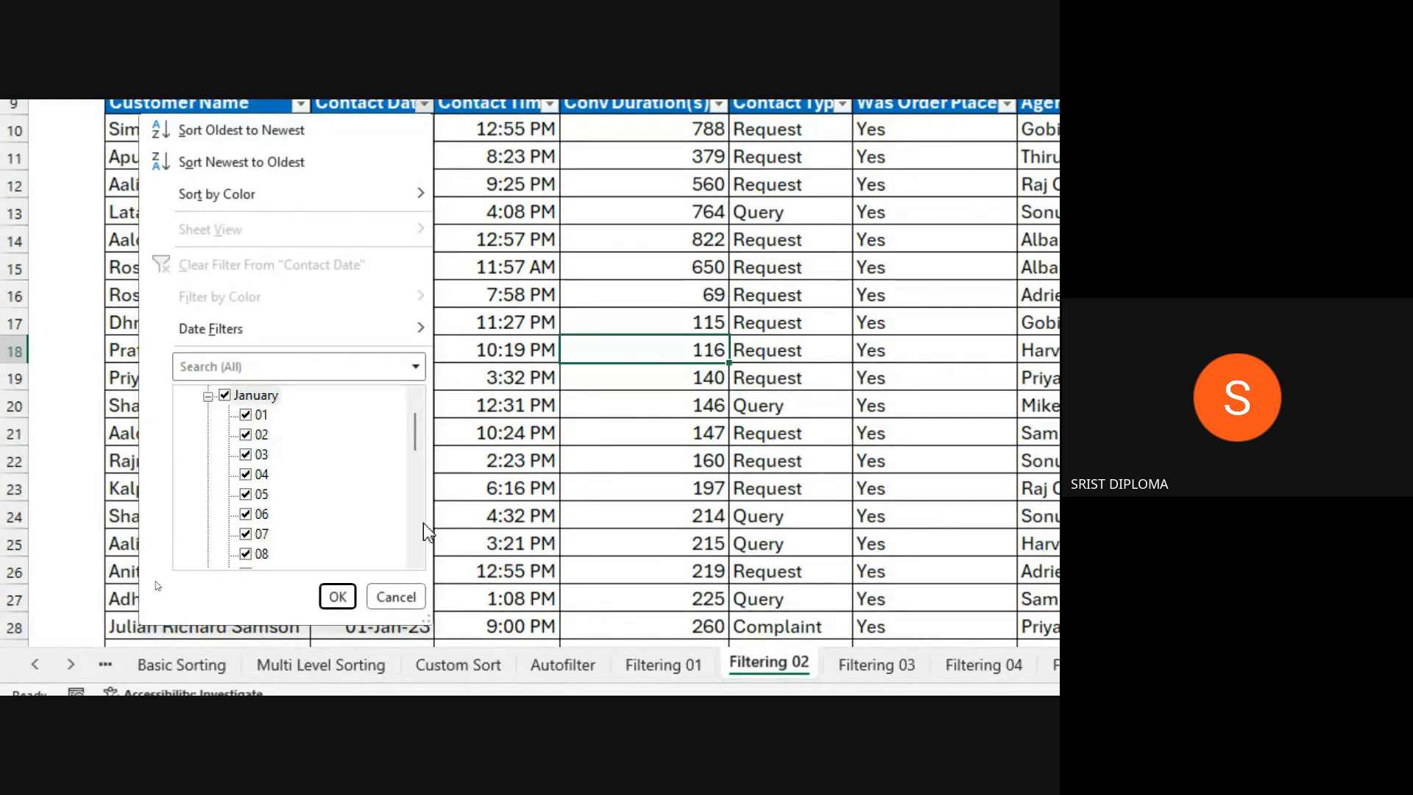
{"action": "scroll", "coordinate": [287, 417], "scroll_direction": "down", "scroll_amount": 1}
{"action": "scroll", "coordinate": [287, 418], "scroll_direction": "down", "scroll_amount": 7}
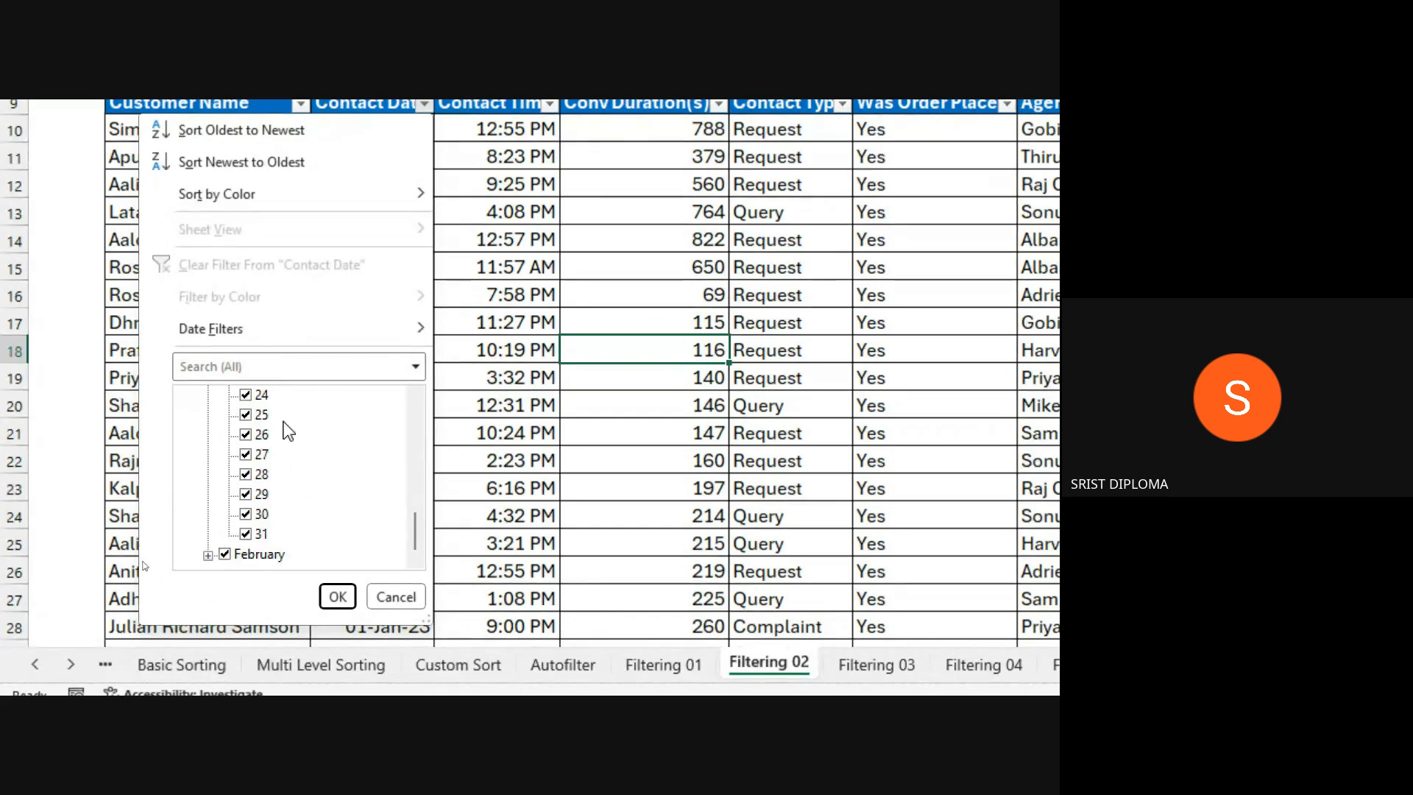
{"action": "scroll", "coordinate": [295, 492], "scroll_direction": "up", "scroll_amount": 6}
{"action": "scroll", "coordinate": [295, 486], "scroll_direction": "up", "scroll_amount": 3}
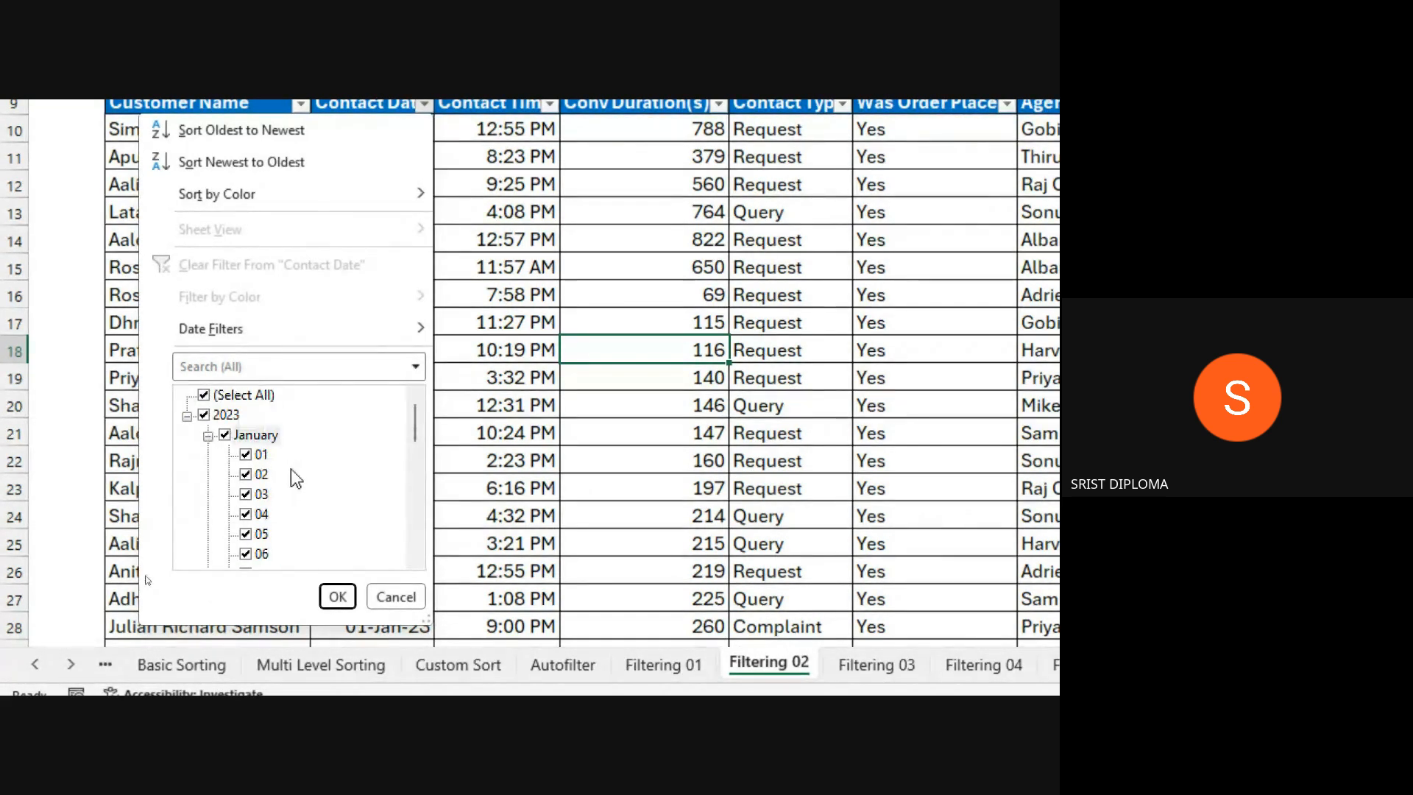
{"action": "left_click", "coordinate": [209, 436]}
{"action": "left_click", "coordinate": [208, 456]}
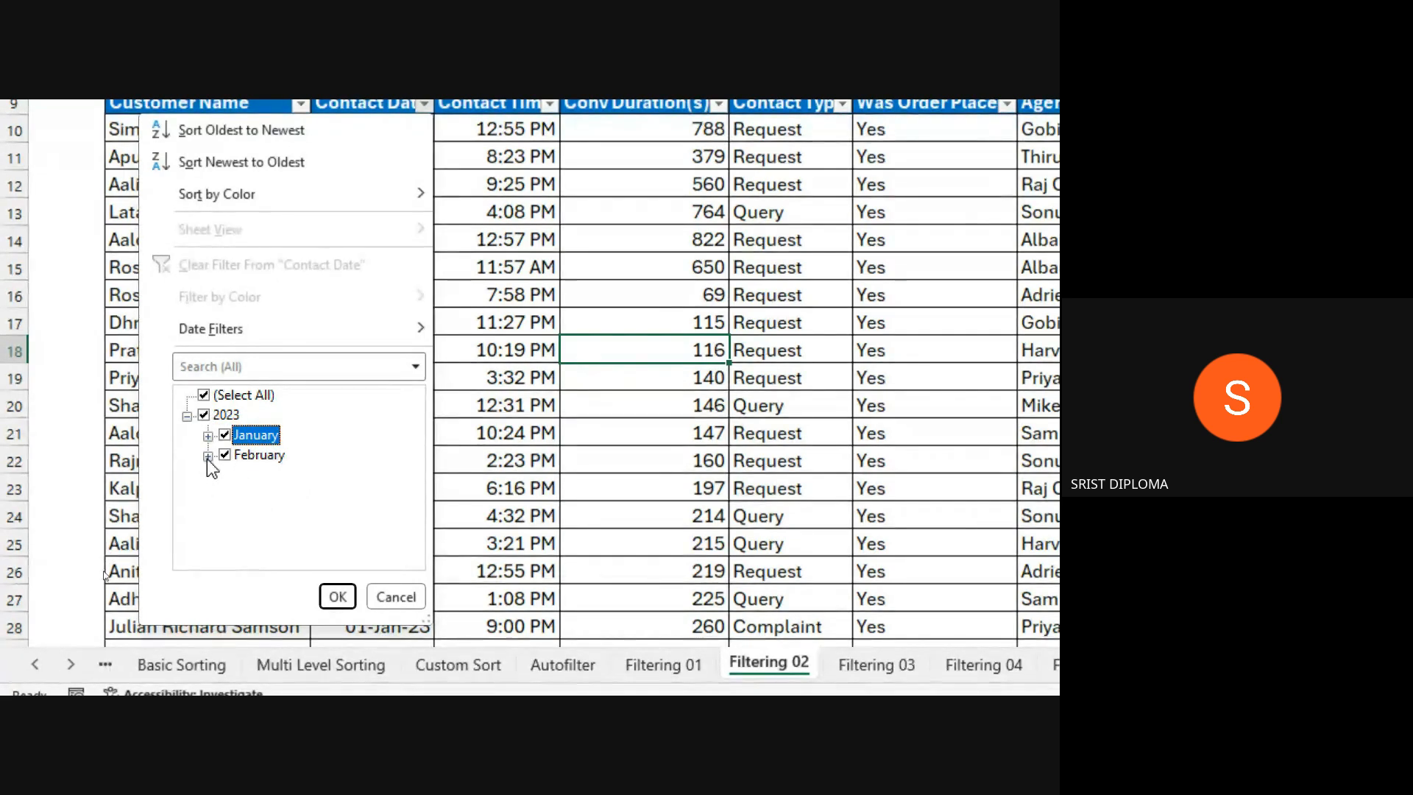
{"action": "scroll", "coordinate": [308, 467], "scroll_direction": "down", "scroll_amount": 4}
{"action": "scroll", "coordinate": [309, 468], "scroll_direction": "down", "scroll_amount": 3}
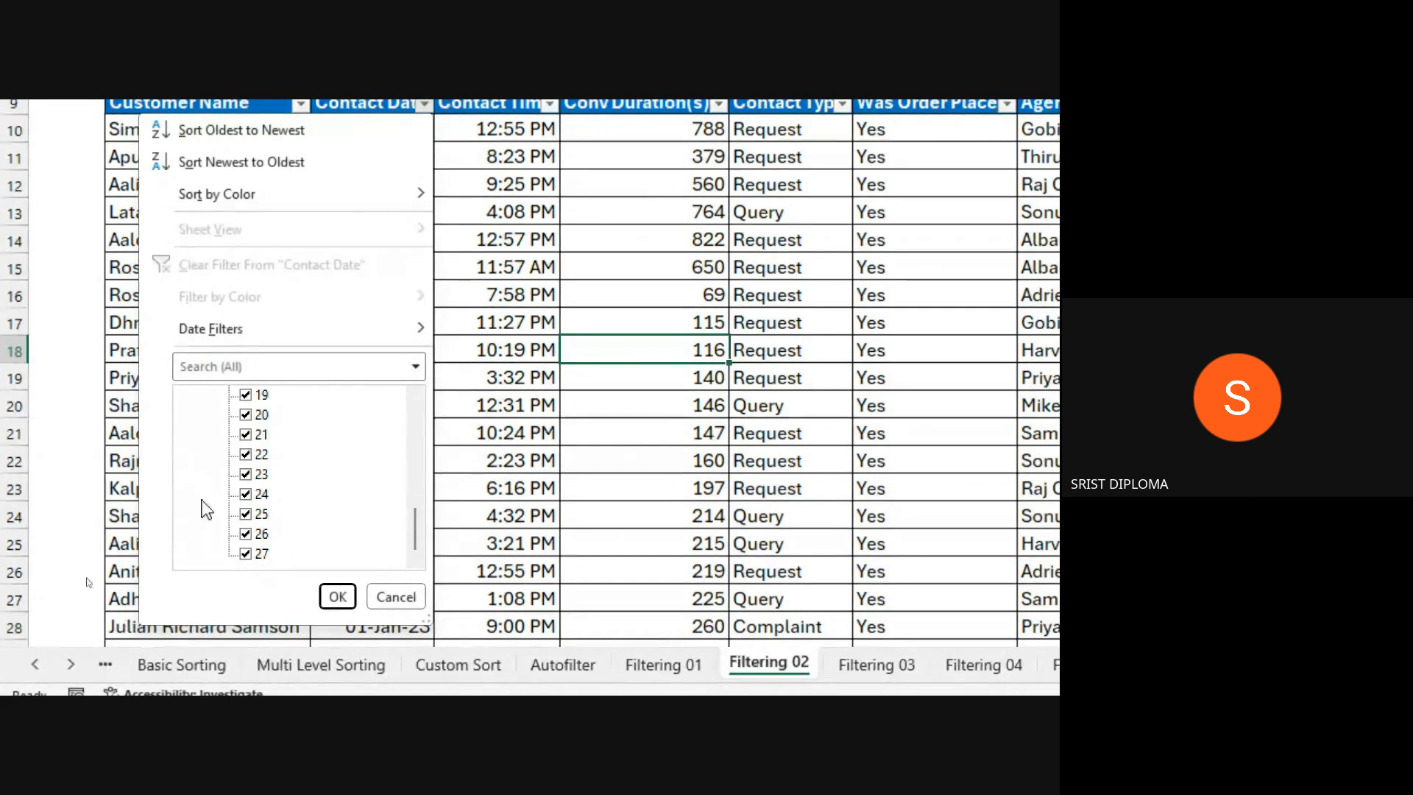
{"action": "scroll", "coordinate": [263, 446], "scroll_direction": "up", "scroll_amount": 3}
{"action": "scroll", "coordinate": [257, 452], "scroll_direction": "up", "scroll_amount": 4}
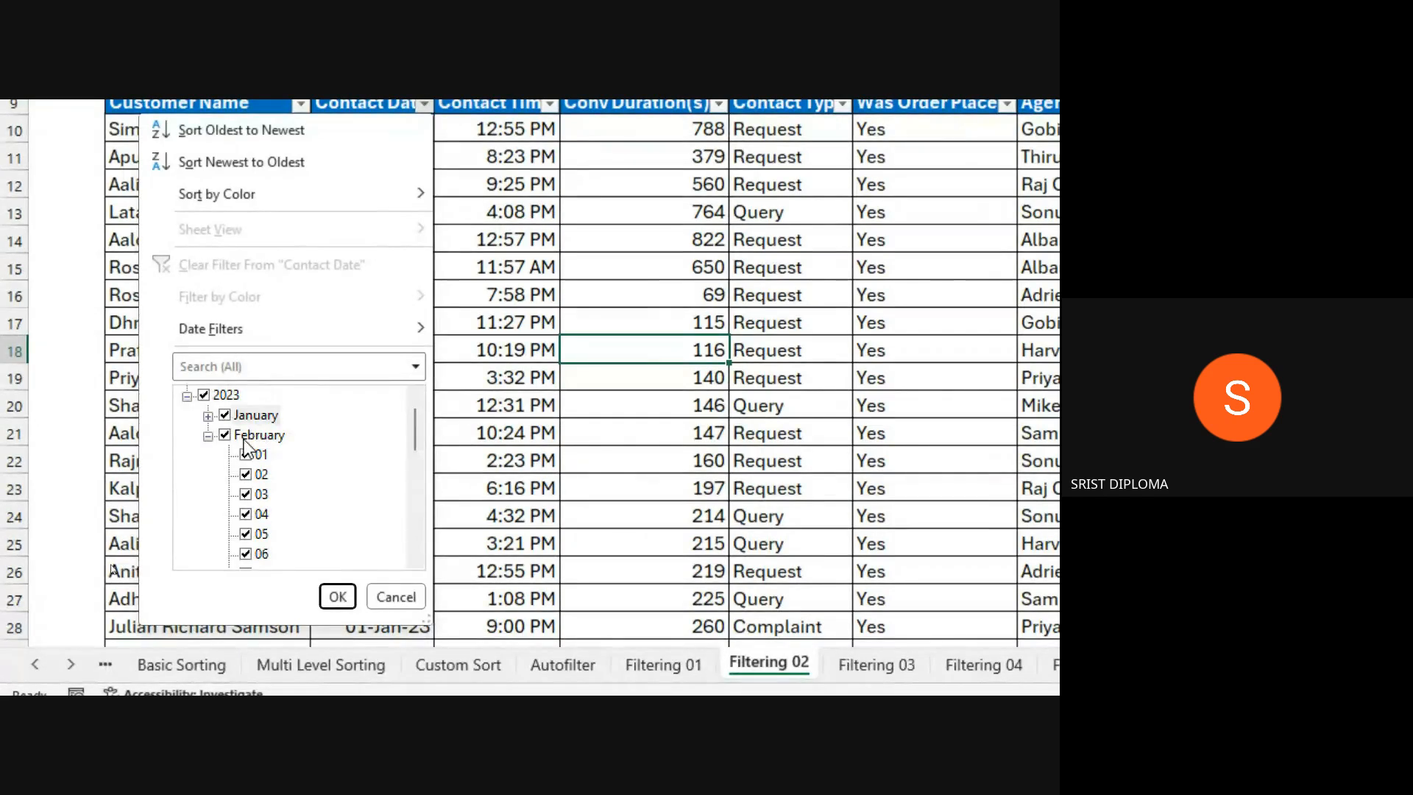
{"action": "left_click", "coordinate": [207, 437]}
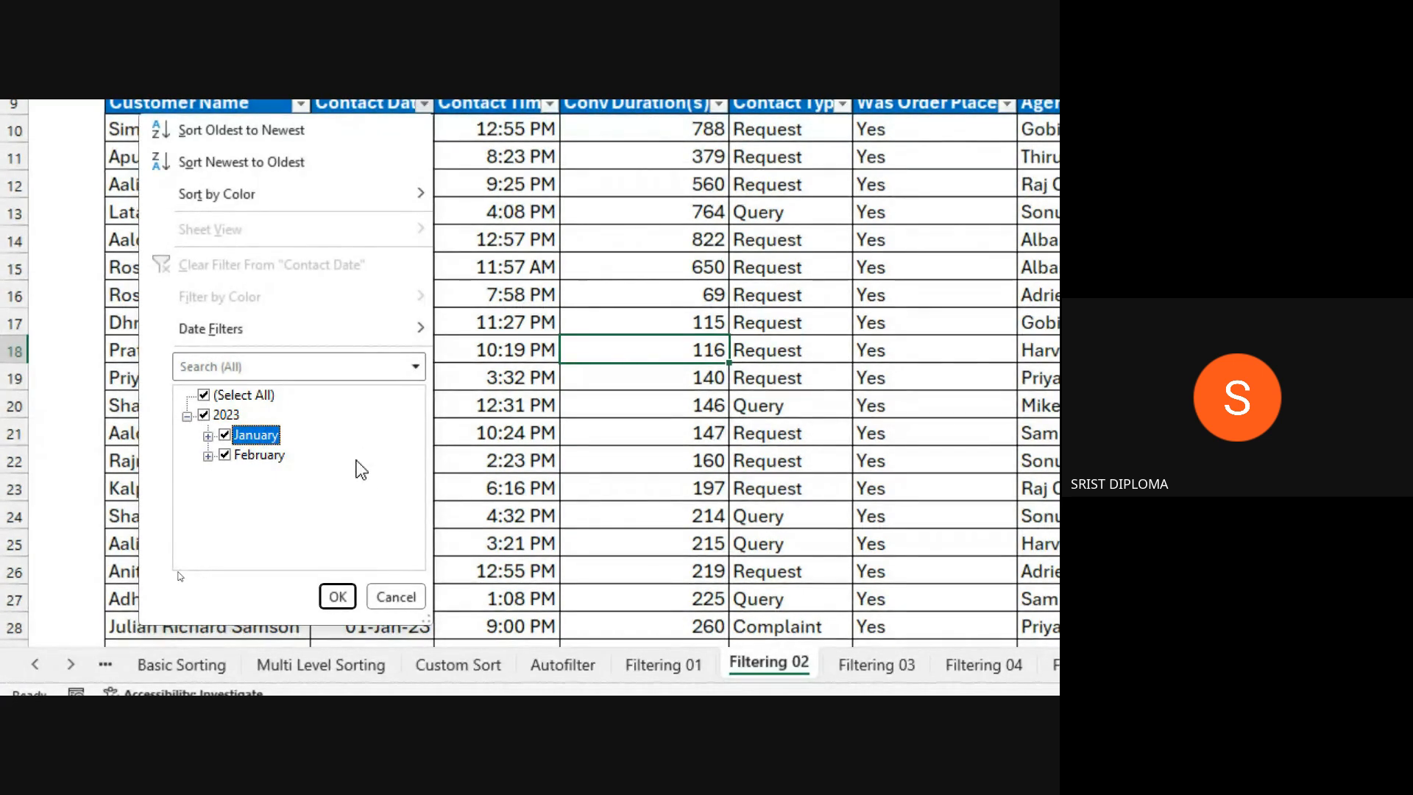
- Filter Contact Date to only the days 01 through 09 of January 2023, leaving every other date unticked
{"action": "left_click", "coordinate": [204, 396]}
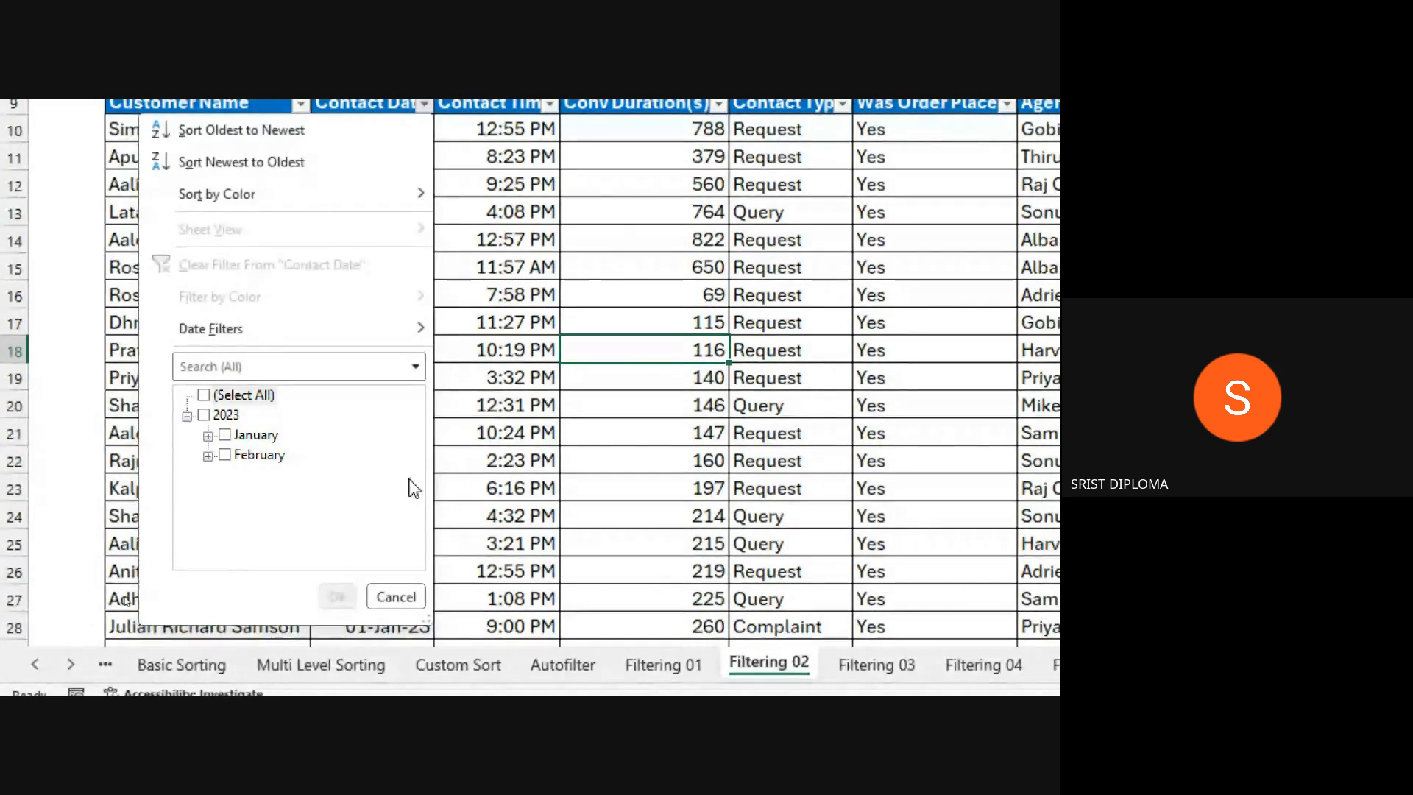
{"action": "left_click", "coordinate": [209, 436]}
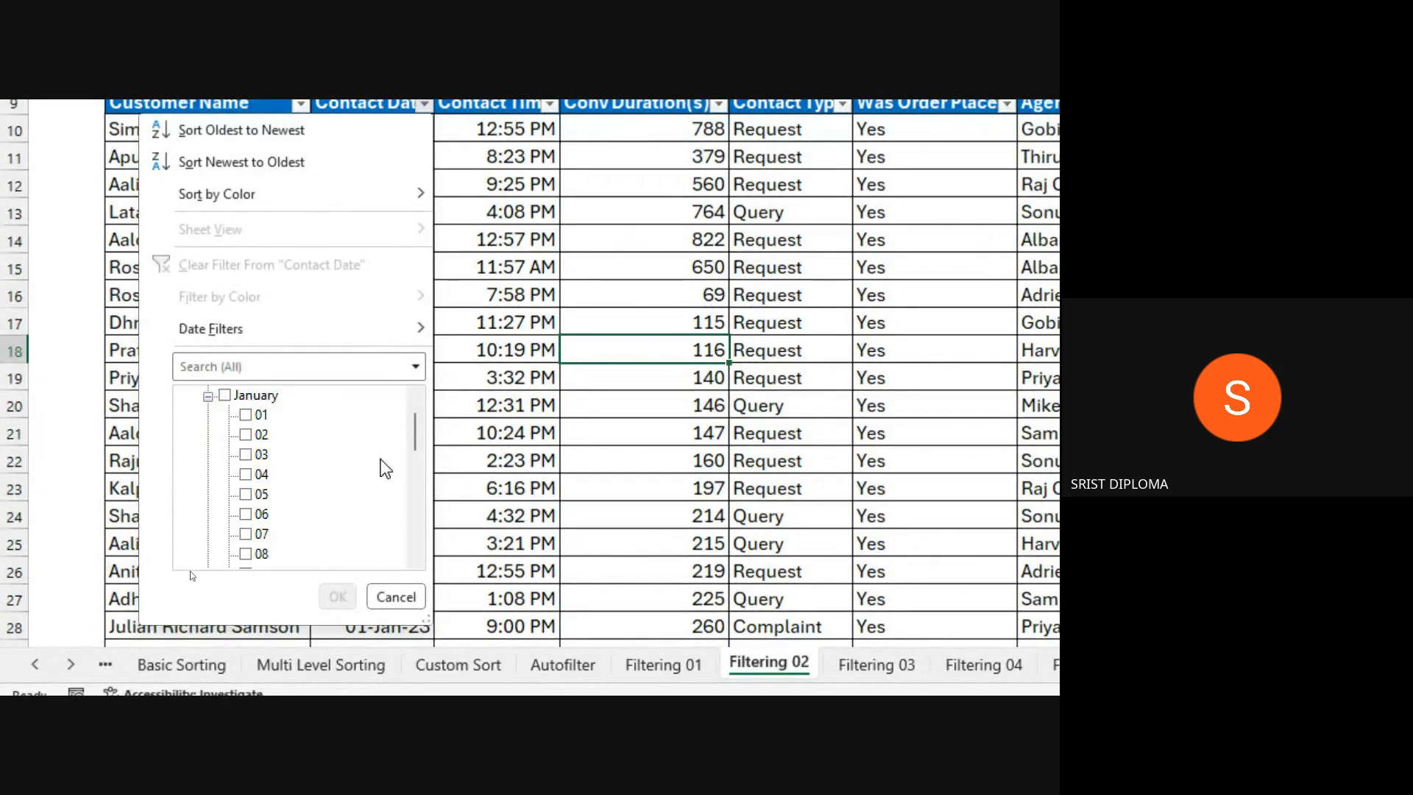
{"action": "left_click", "coordinate": [246, 415]}
{"action": "left_click", "coordinate": [246, 434]}
{"action": "left_click", "coordinate": [245, 454]}
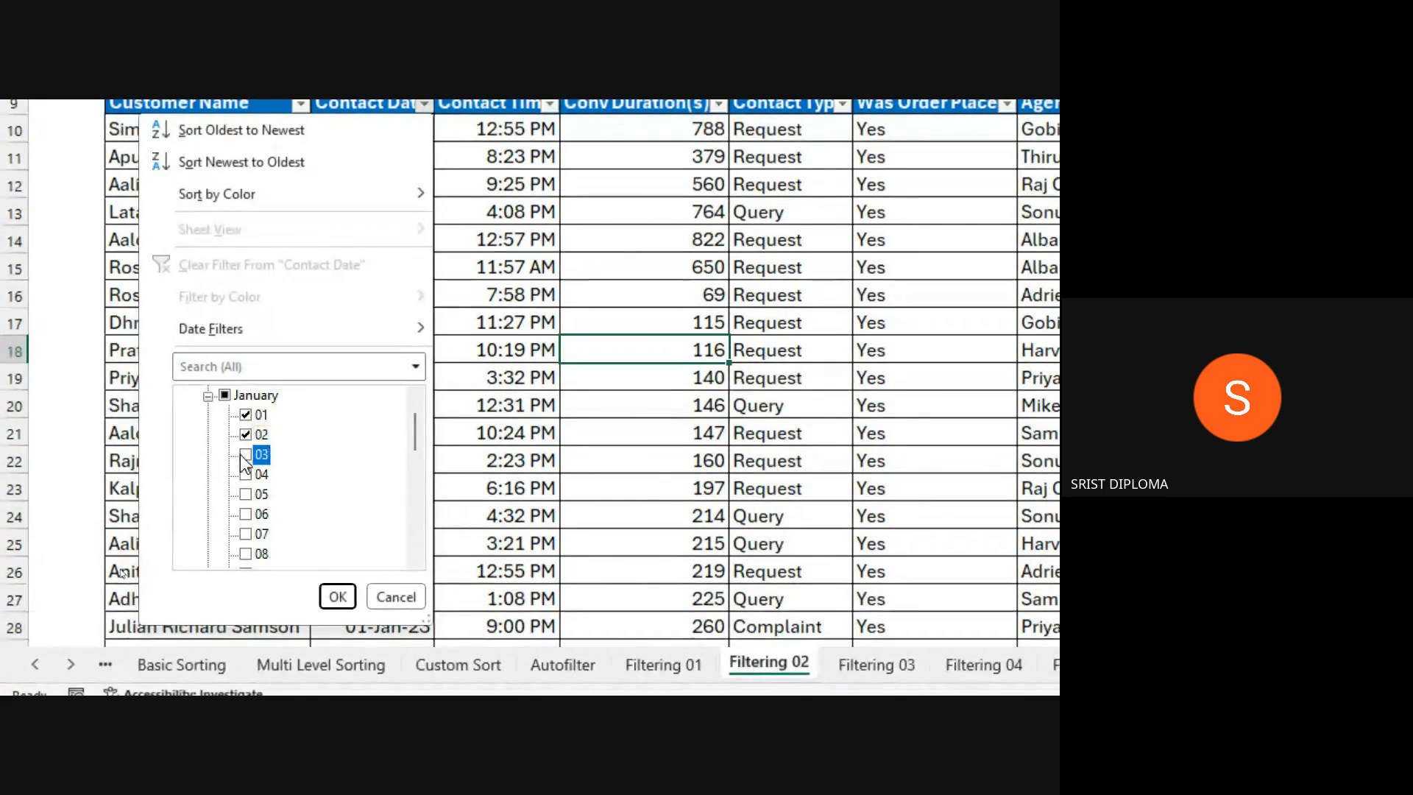
{"action": "left_click", "coordinate": [246, 474]}
{"action": "left_click", "coordinate": [246, 494]}
{"action": "left_click", "coordinate": [245, 514]}
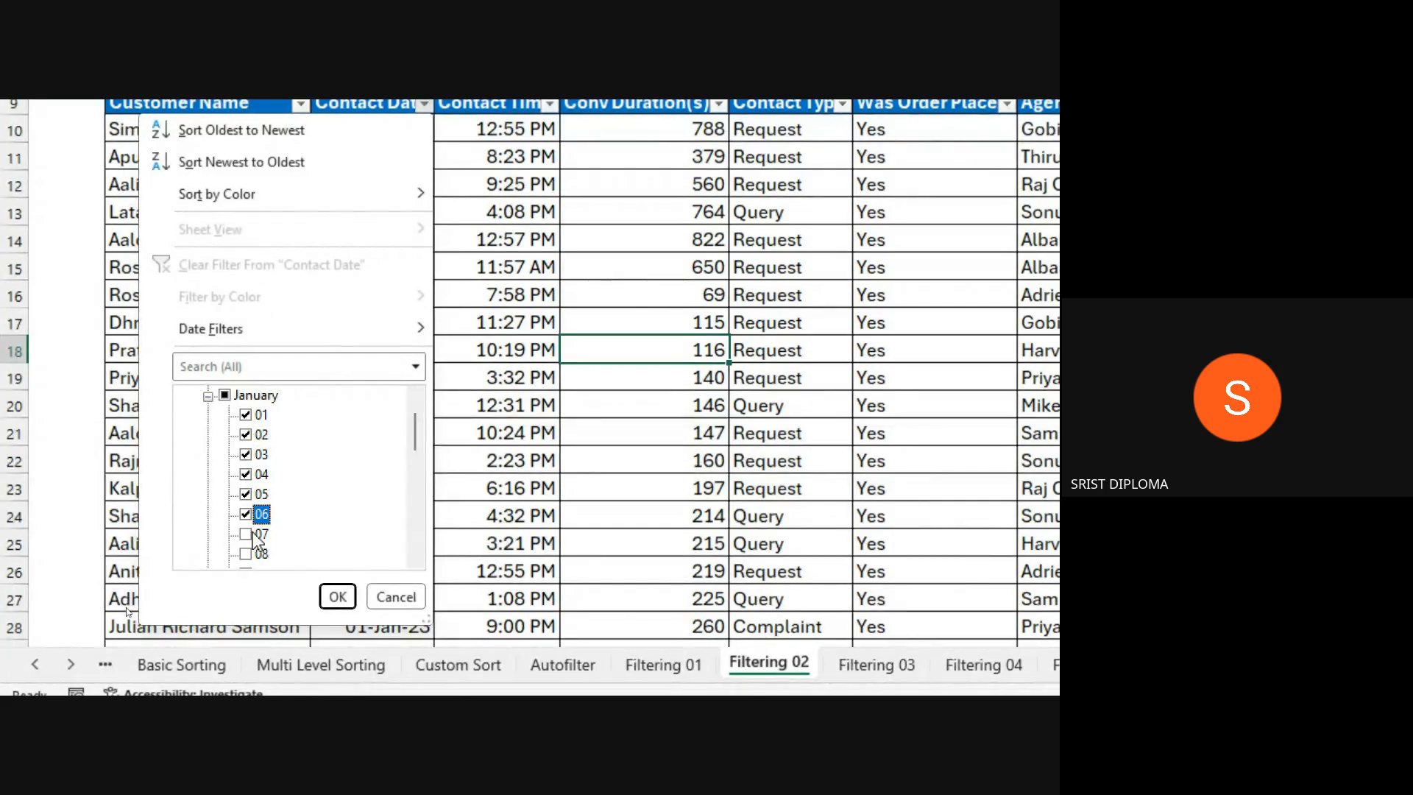
{"action": "left_click", "coordinate": [246, 533]}
{"action": "left_click", "coordinate": [247, 556]}
{"action": "scroll", "coordinate": [276, 541], "scroll_direction": "down", "scroll_amount": 1}
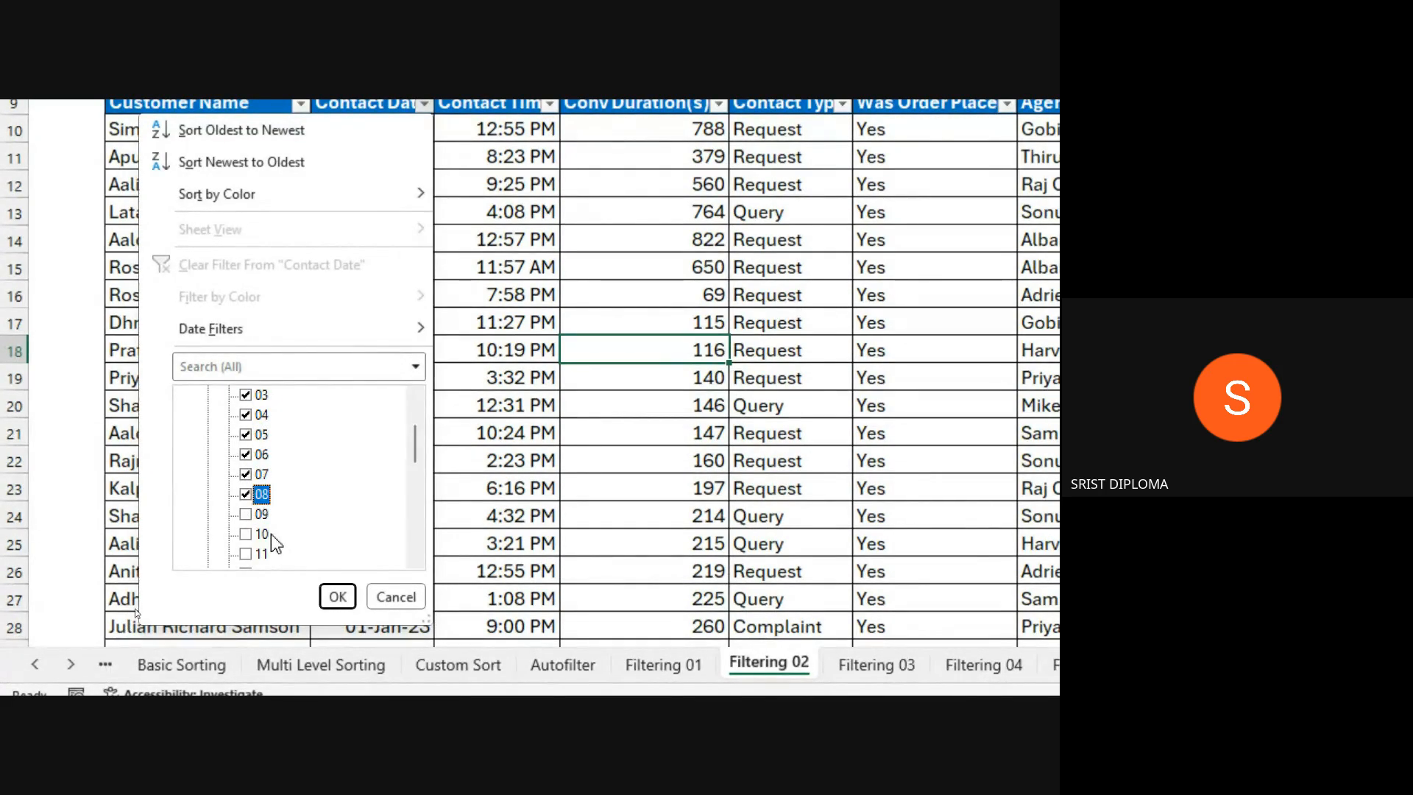
{"action": "left_click", "coordinate": [246, 514]}
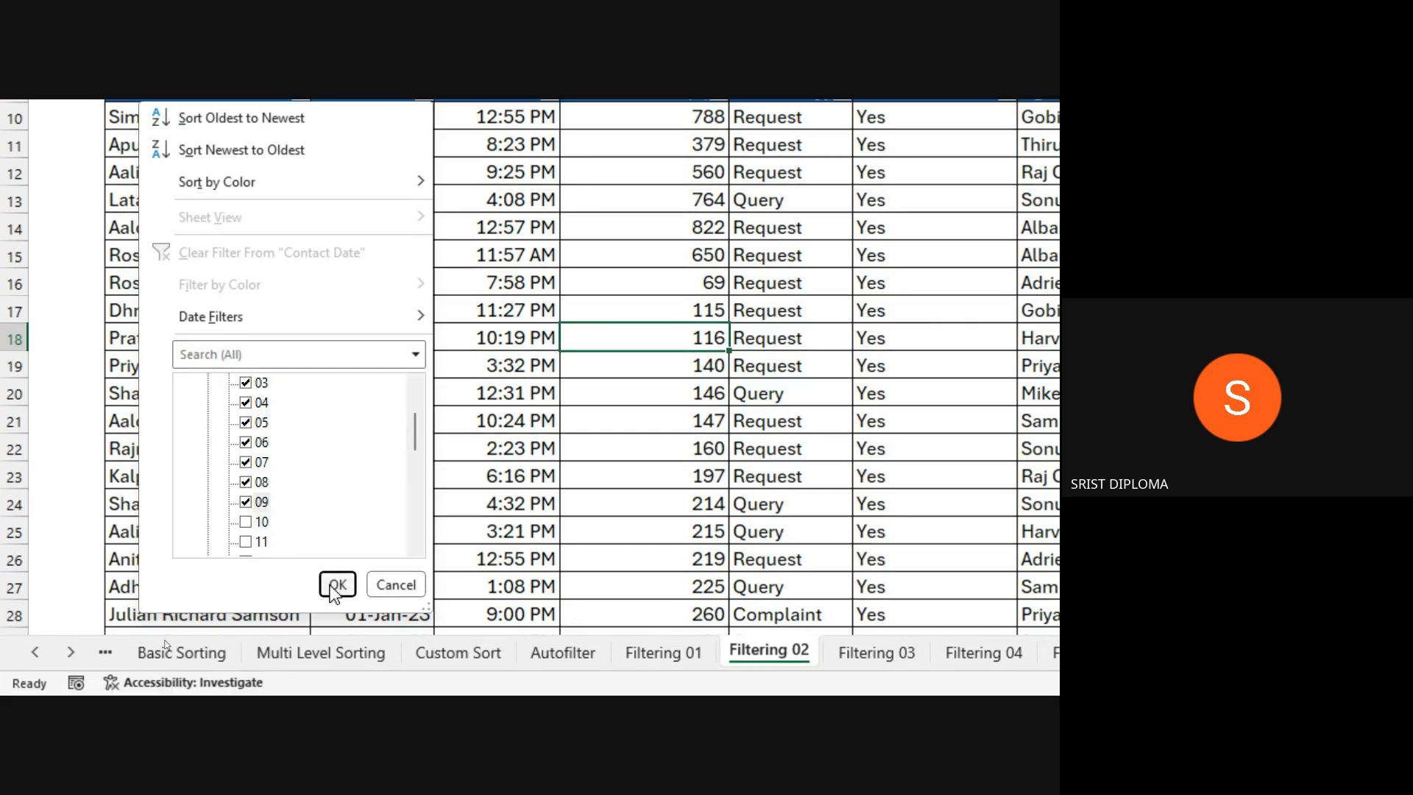
{"action": "left_click", "coordinate": [337, 596]}
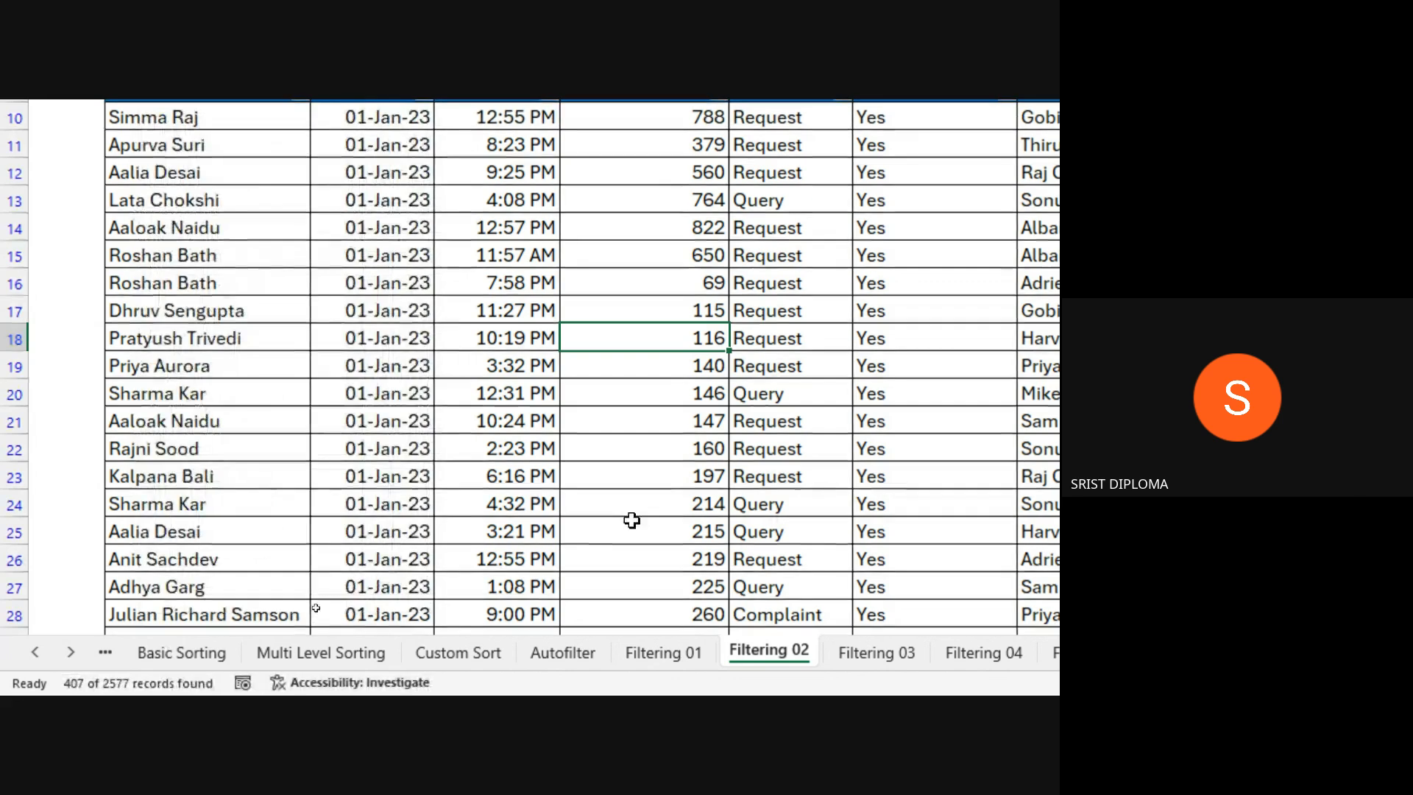
- Check the filtered Contact Date values from cell C10 to the last row, and return to the top of the sheet
{"action": "left_click", "coordinate": [375, 220]}
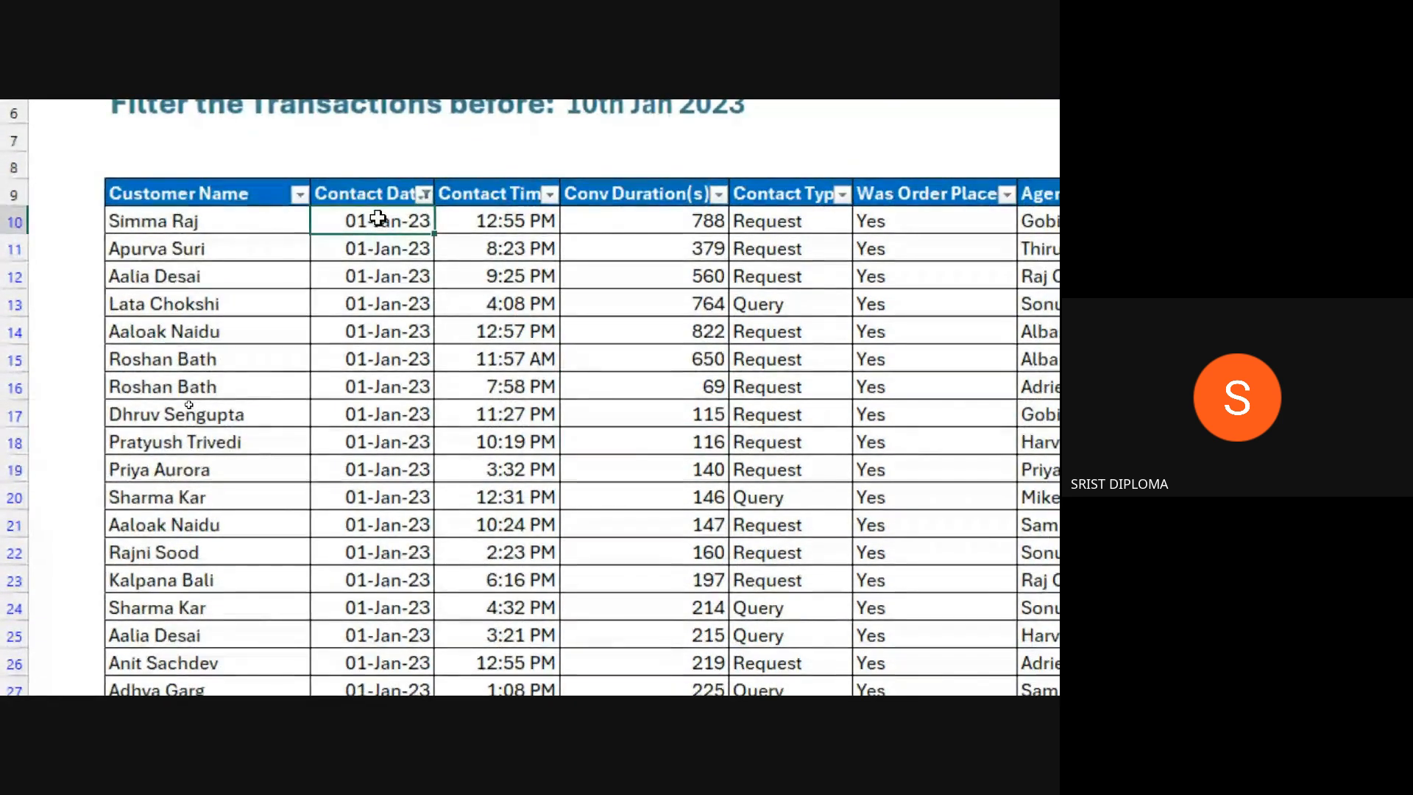
{"action": "key", "text": "ctrl+shift+Down"}
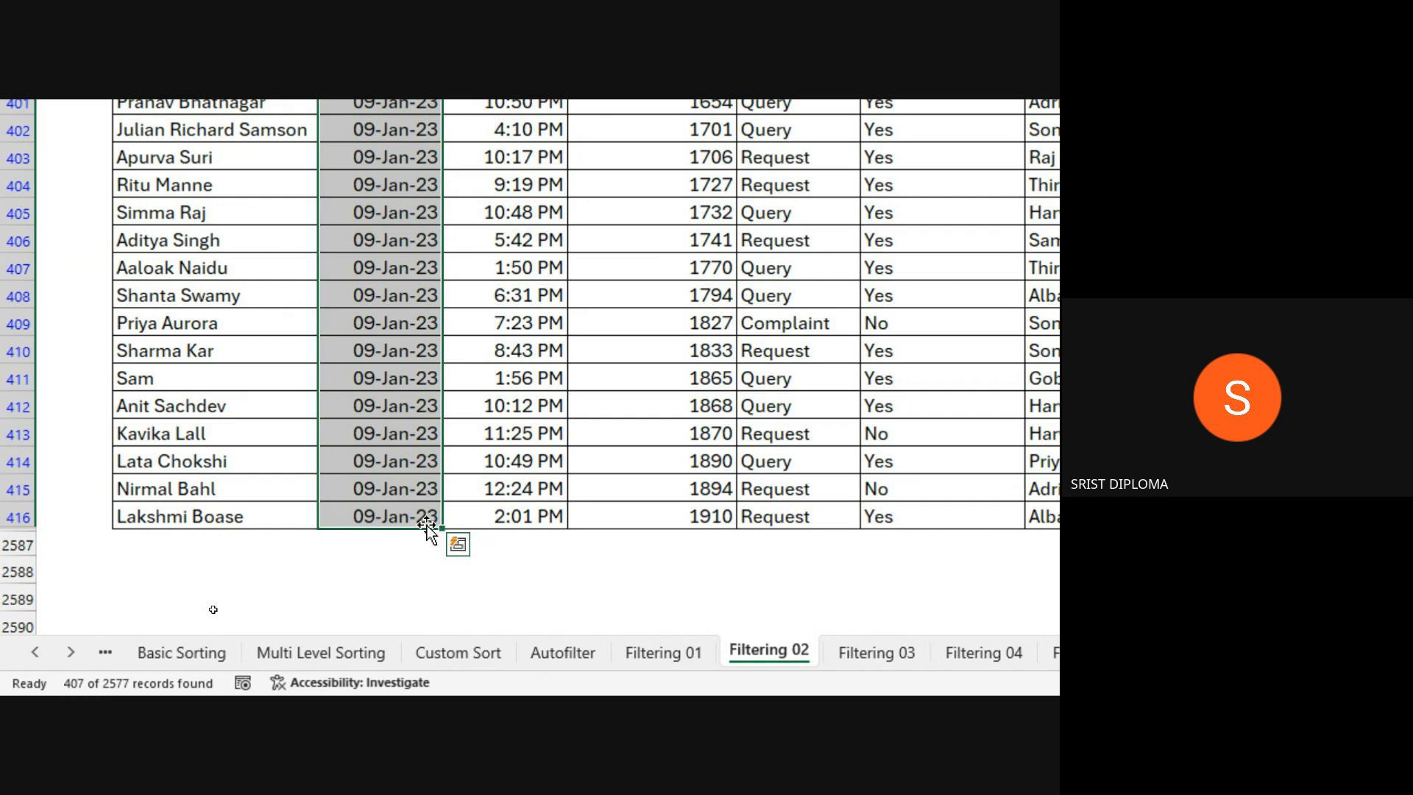
{"action": "key", "text": "ctrl+Home"}
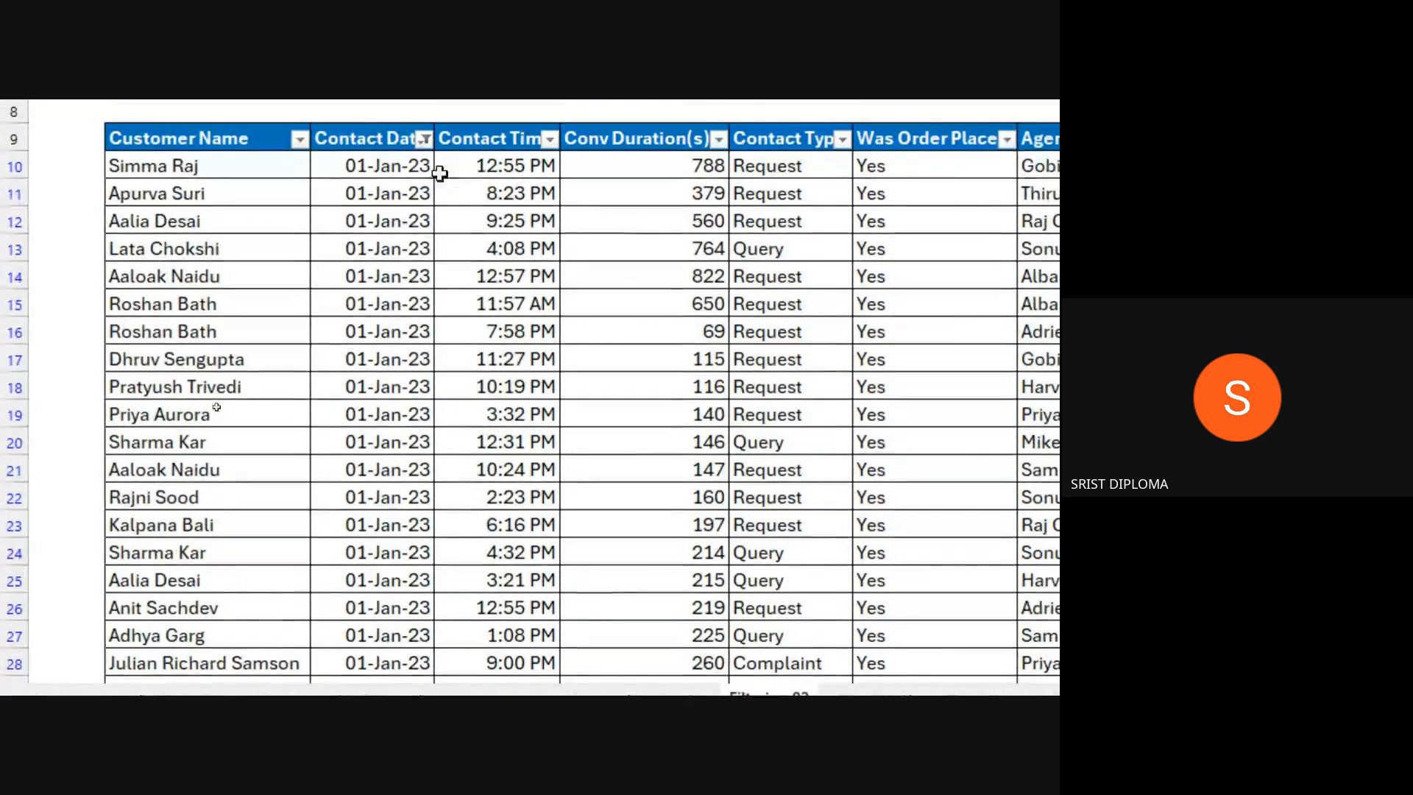
- Clear the filter from the Contact Date column
{"action": "left_click", "coordinate": [425, 135]}
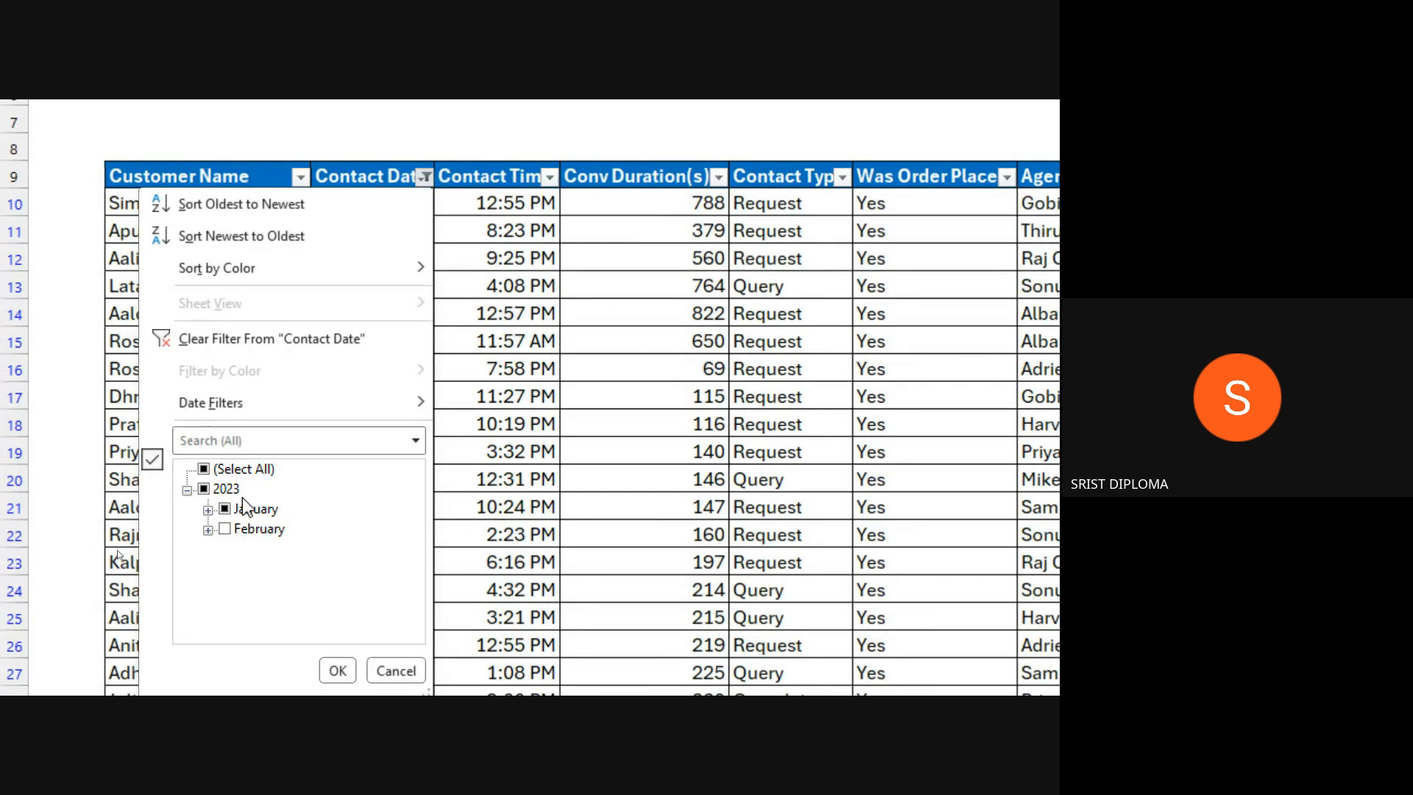
{"action": "left_click", "coordinate": [204, 470]}
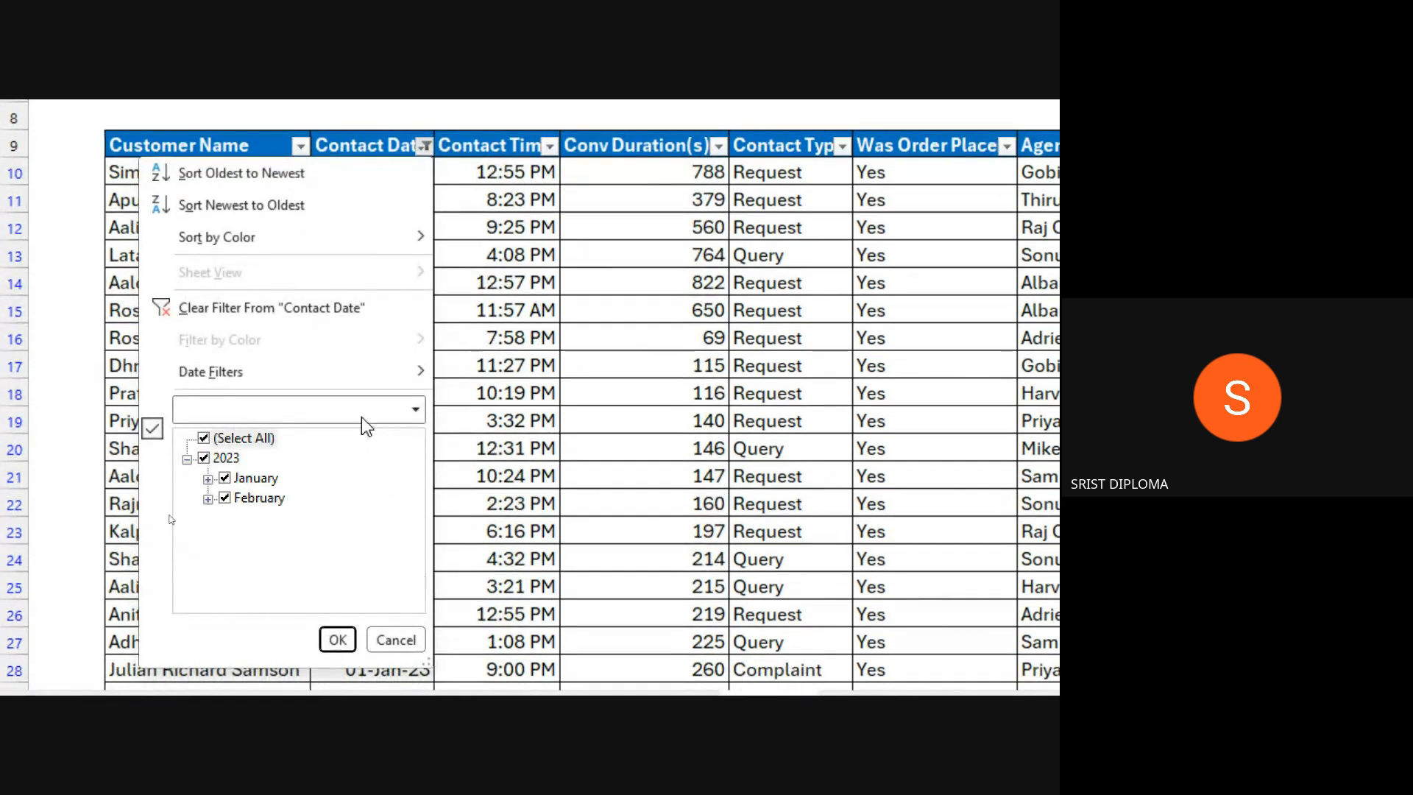
{"action": "left_click", "coordinate": [206, 306]}
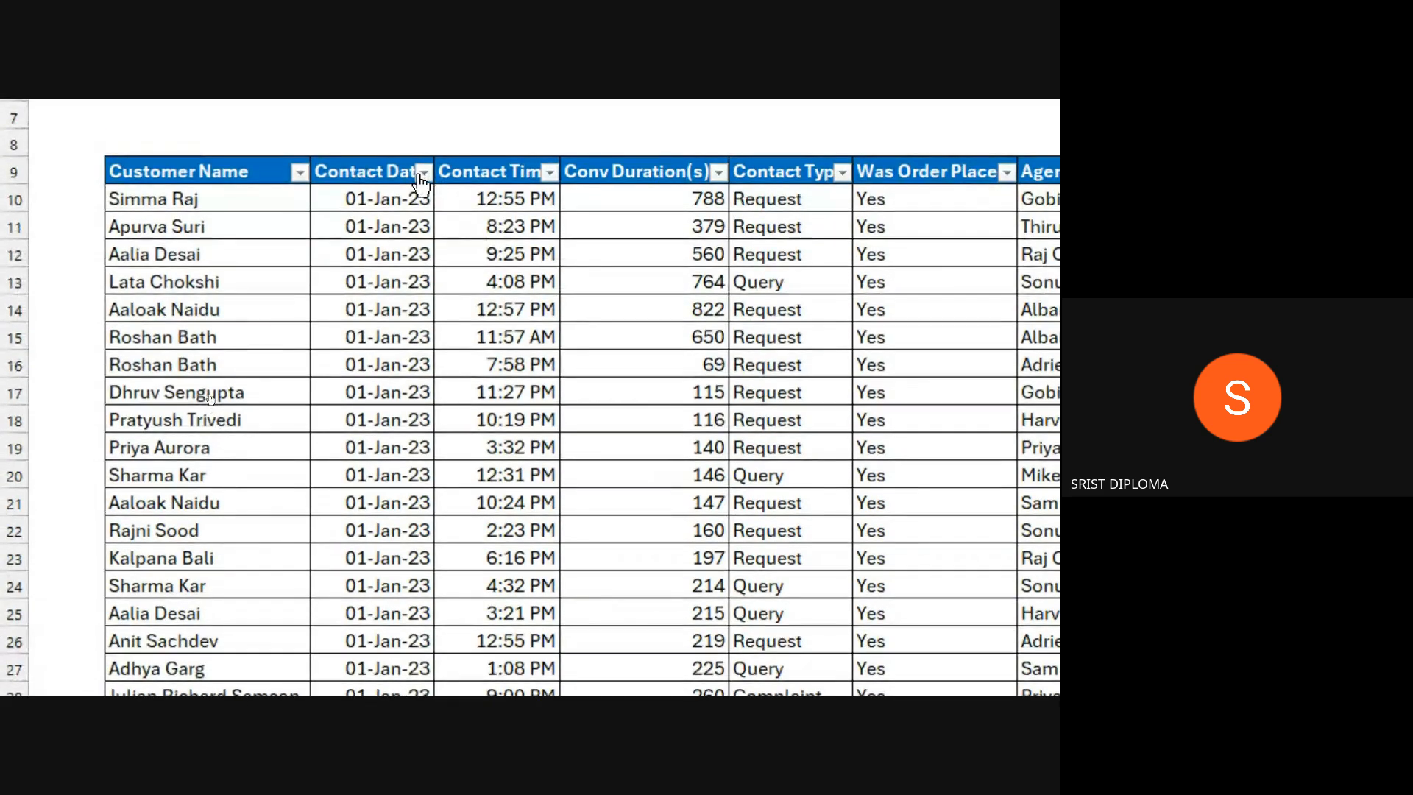
{"action": "left_click", "coordinate": [424, 165]}
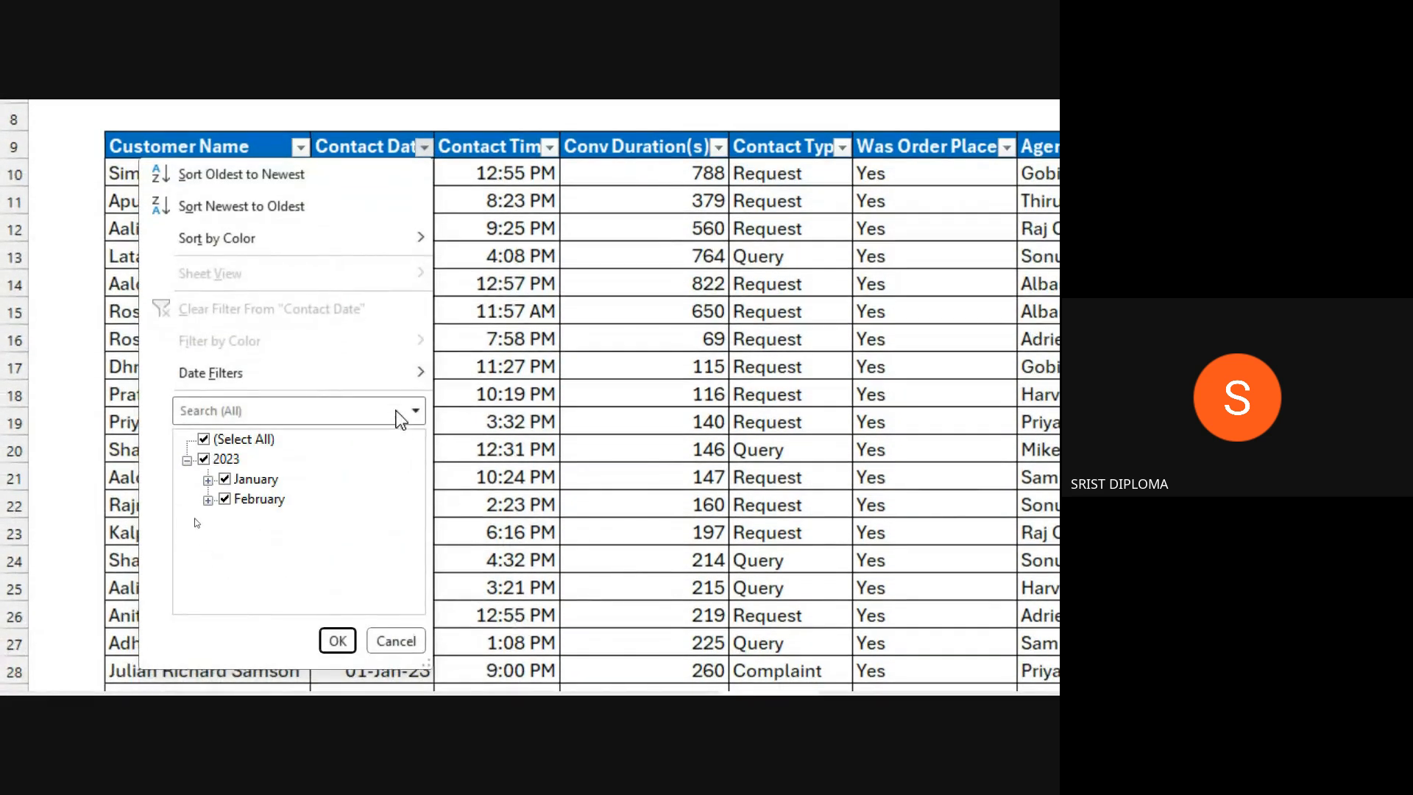
{"action": "mouse_move", "coordinate": [381, 380]}
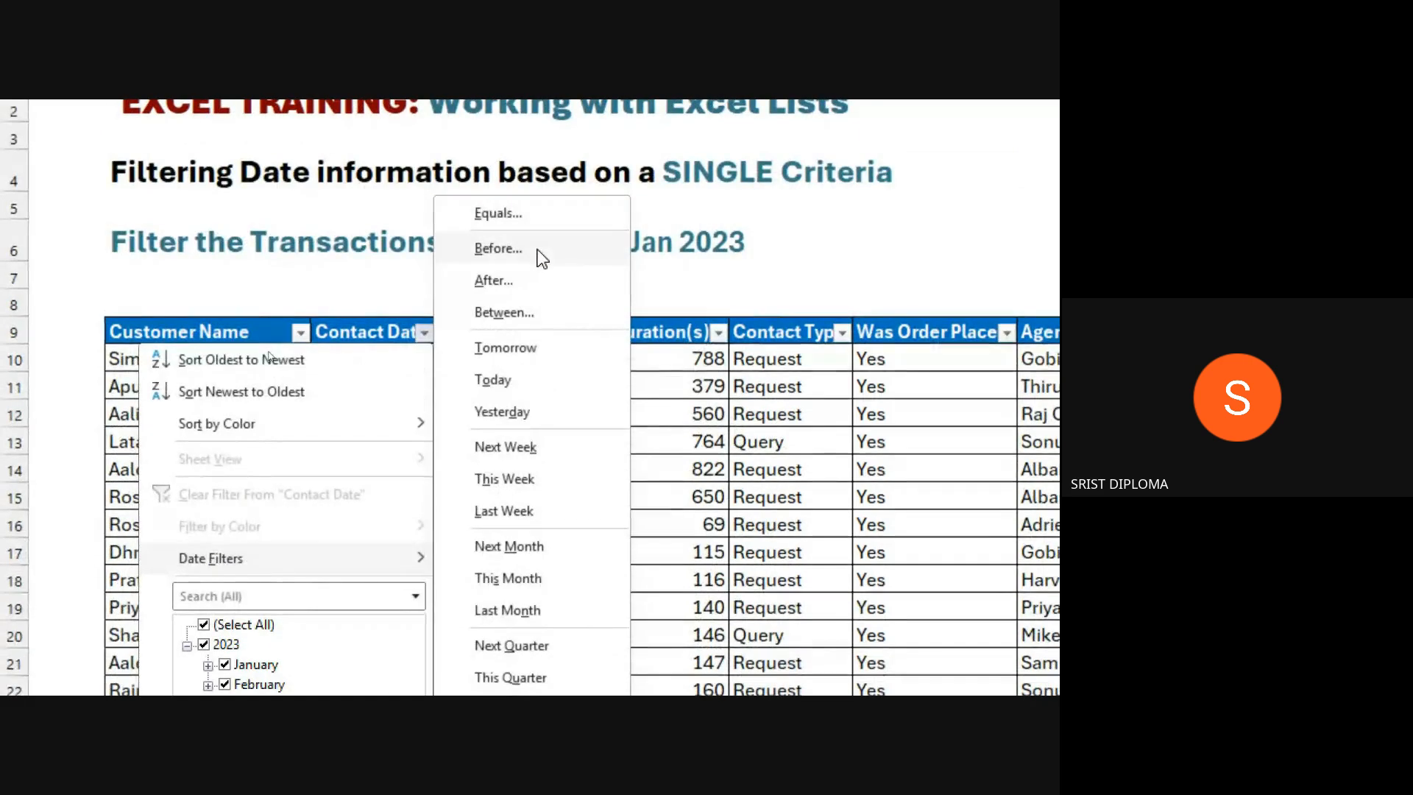
{"action": "left_click", "coordinate": [296, 275]}
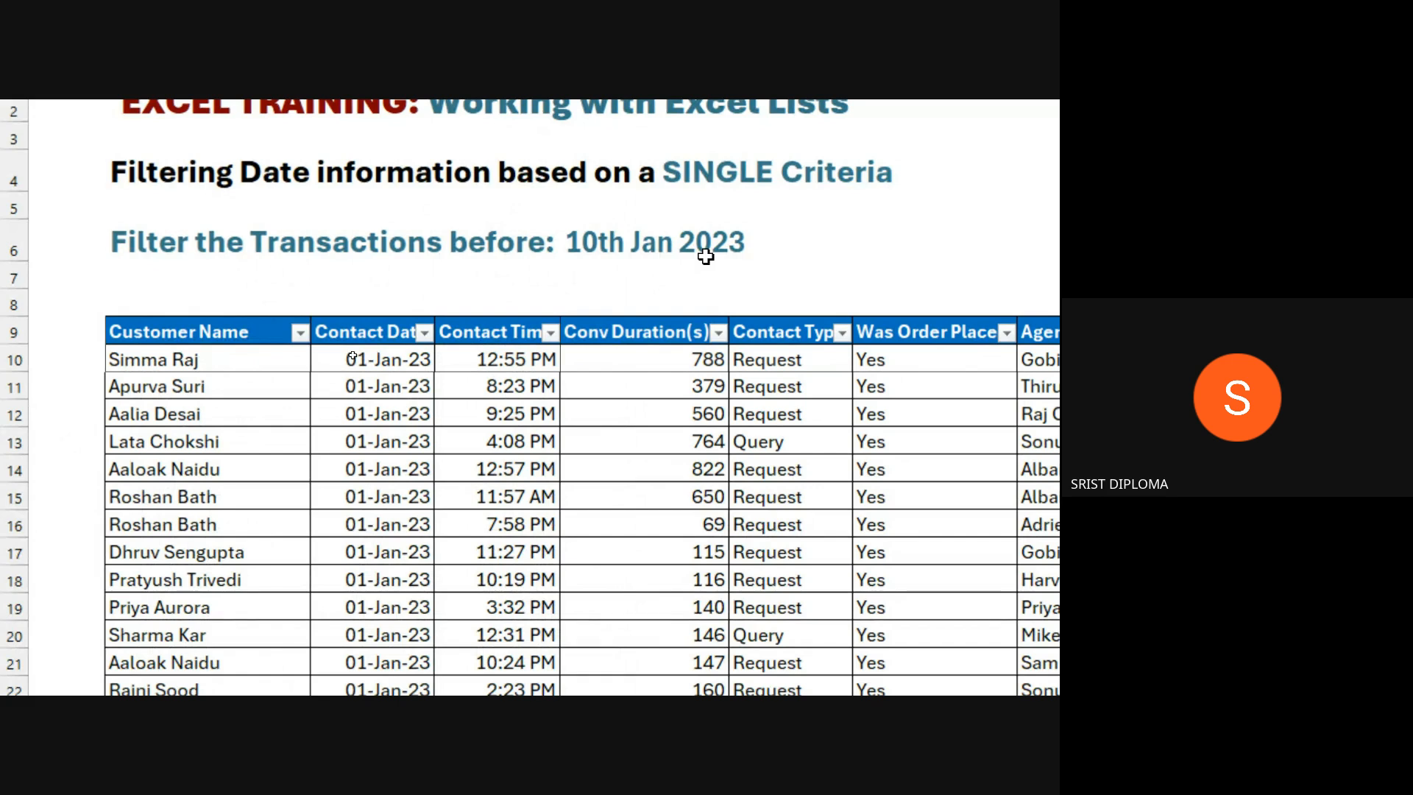
{"action": "left_click", "coordinate": [424, 333]}
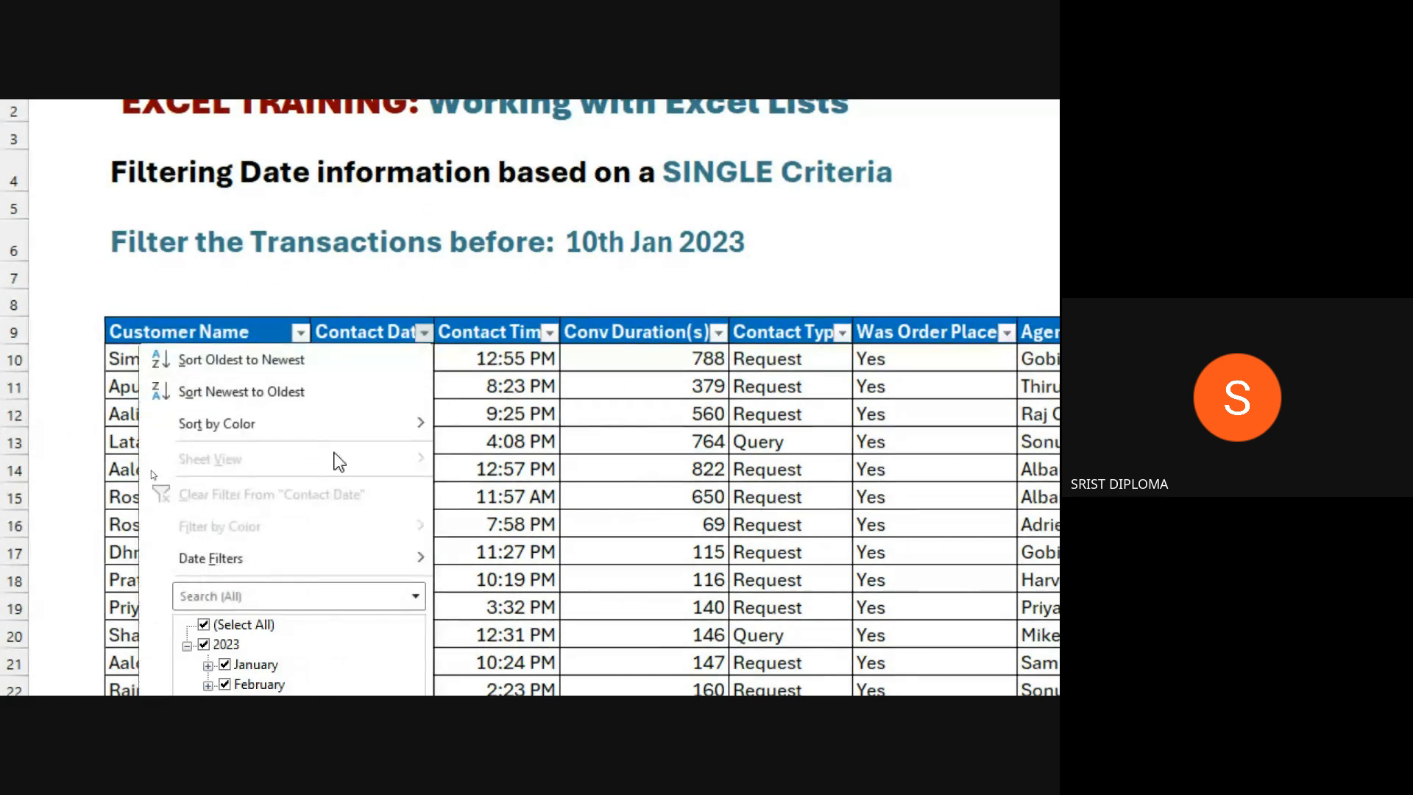
{"action": "mouse_move", "coordinate": [363, 562]}
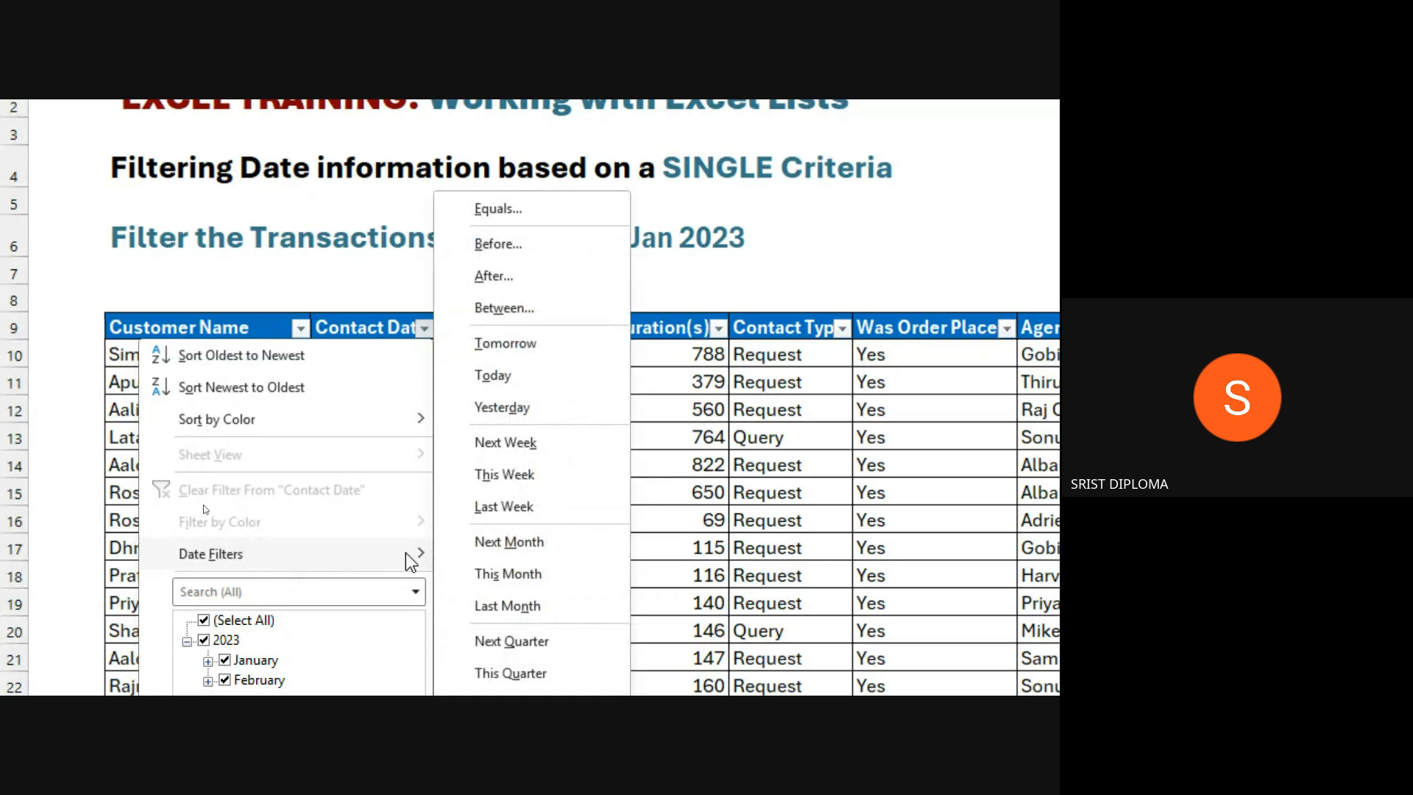
{"action": "left_click", "coordinate": [521, 245]}
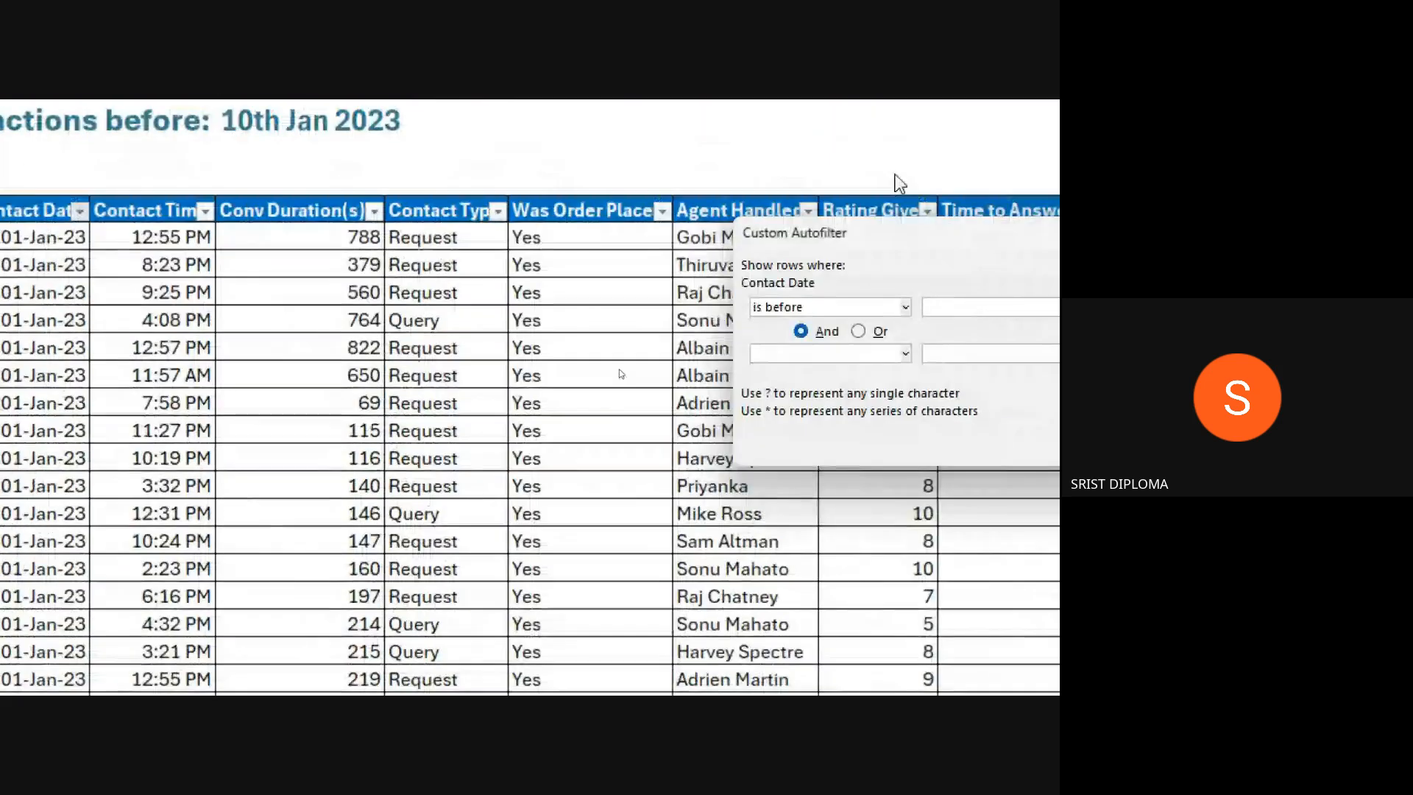
{"action": "left_click_drag", "start_coordinate": [907, 233], "coordinate": [315, 268]}
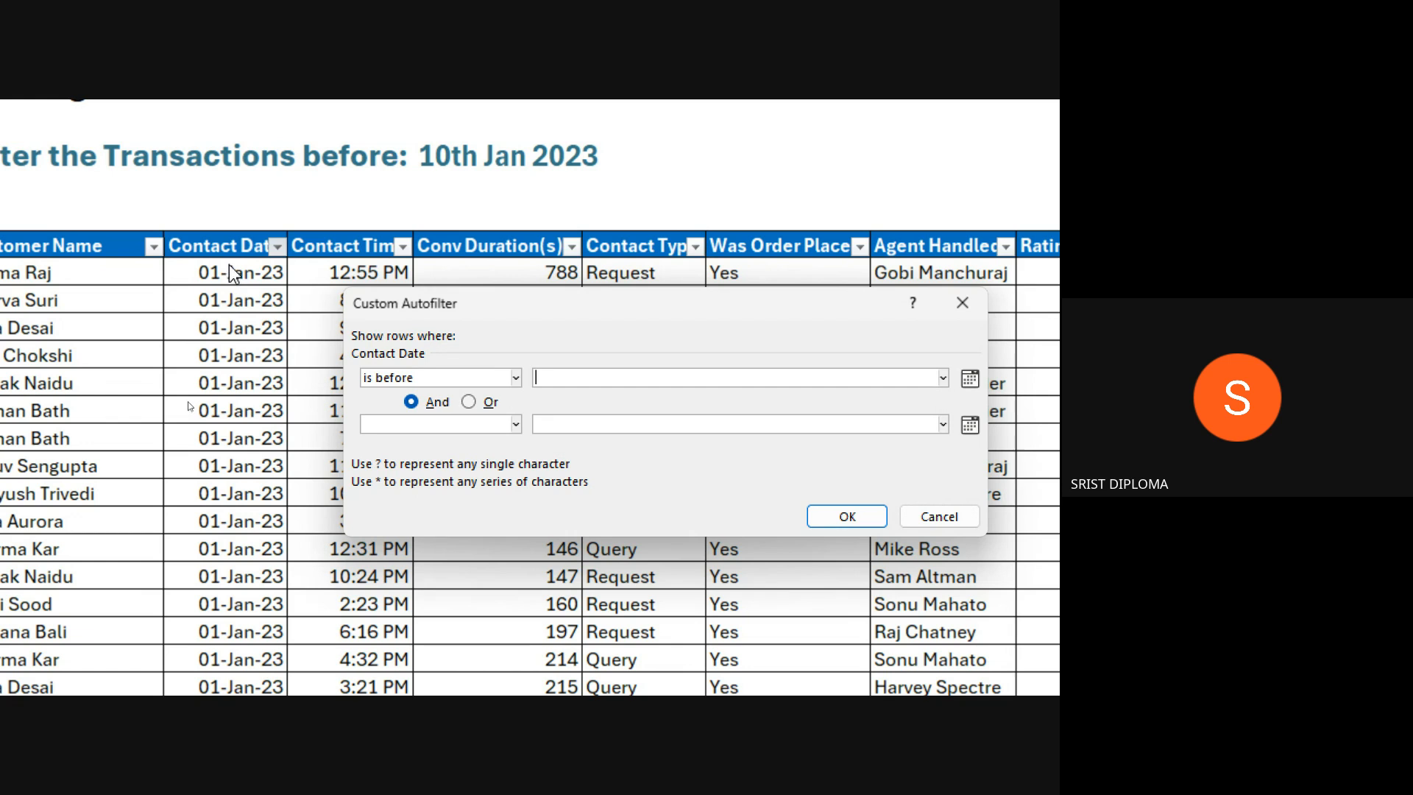
{"action": "left_click", "coordinate": [916, 518]}
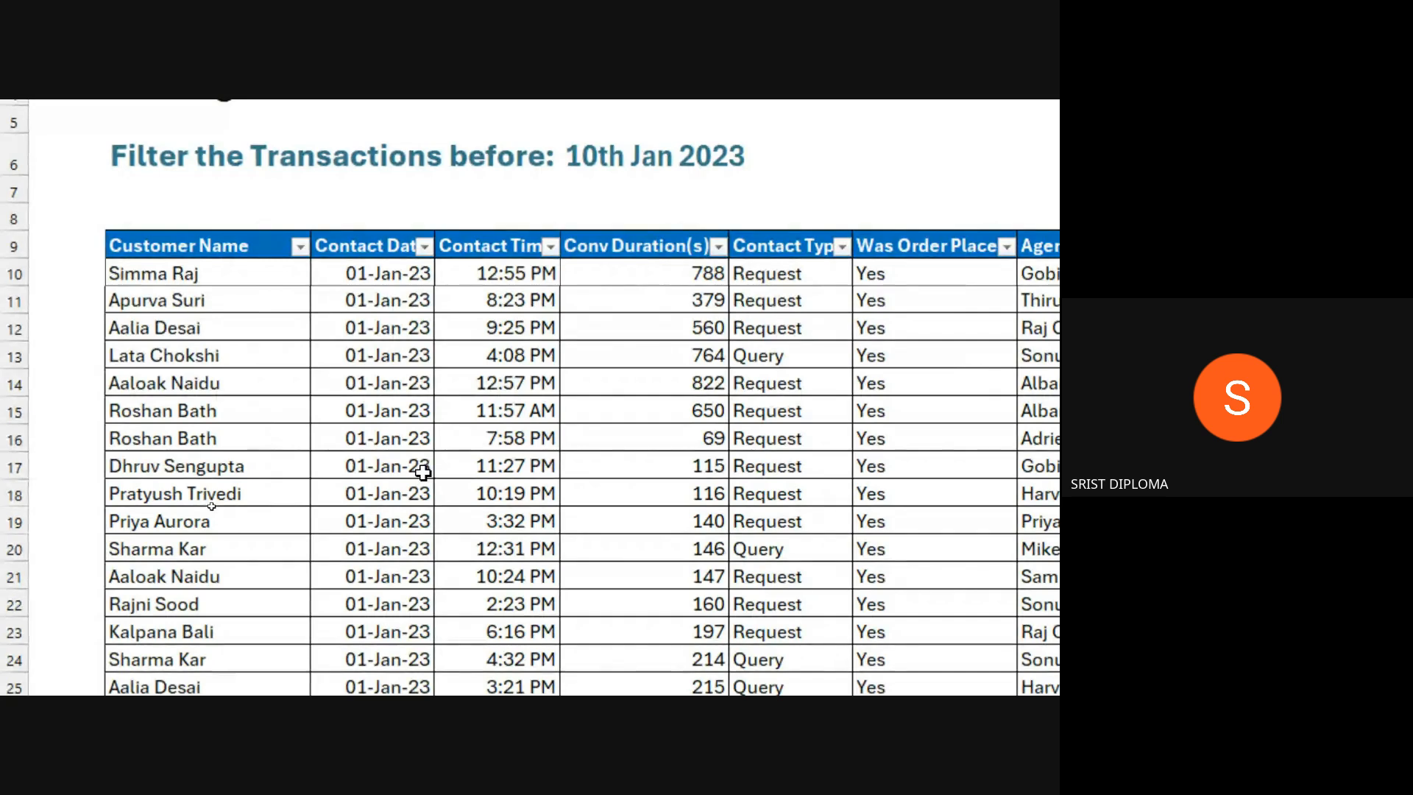
- Compare how the dates in cells C16 and C56 are displayed in the sheet with their underlying values in the formula bar
{"action": "left_click", "coordinate": [403, 440]}
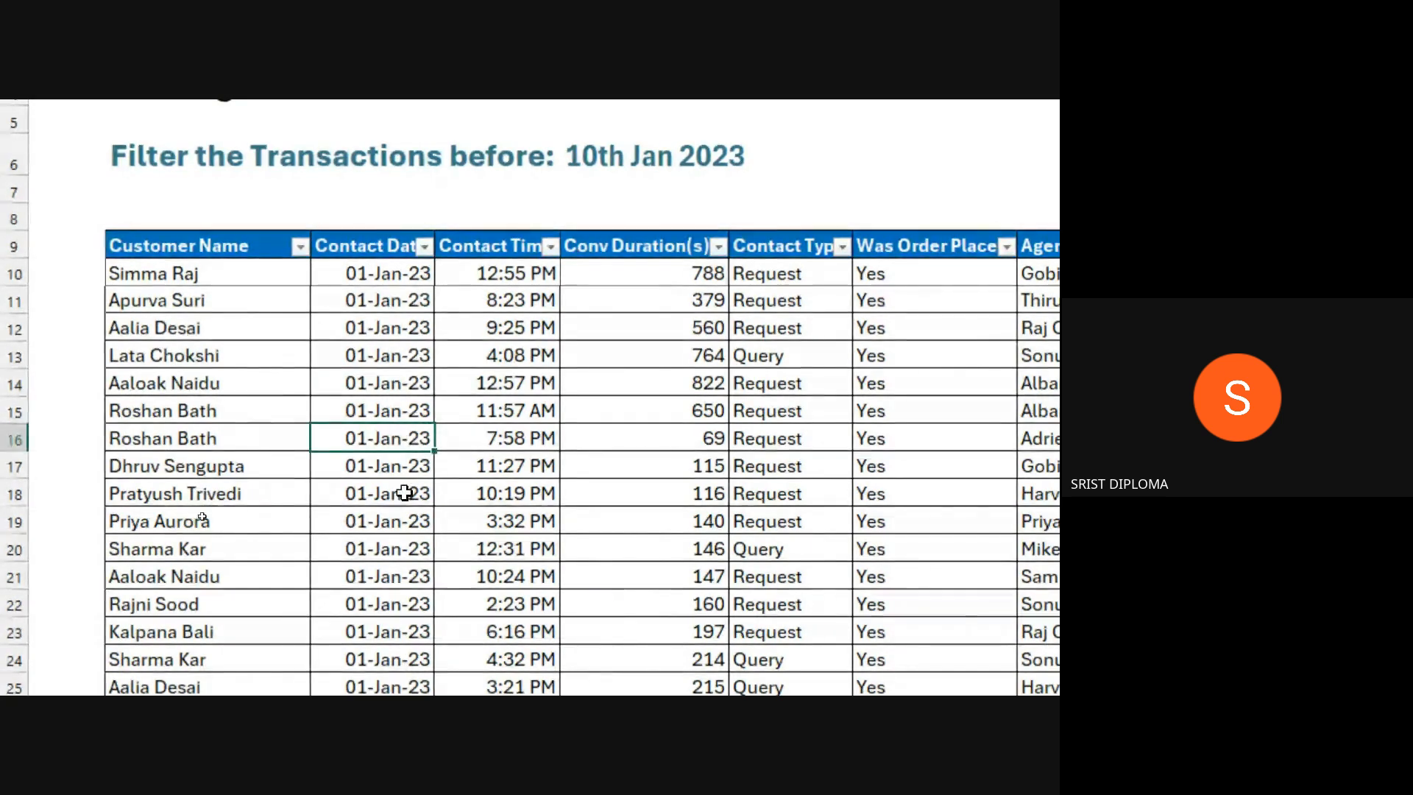
{"action": "scroll", "coordinate": [410, 466], "scroll_direction": "up", "scroll_amount": 3}
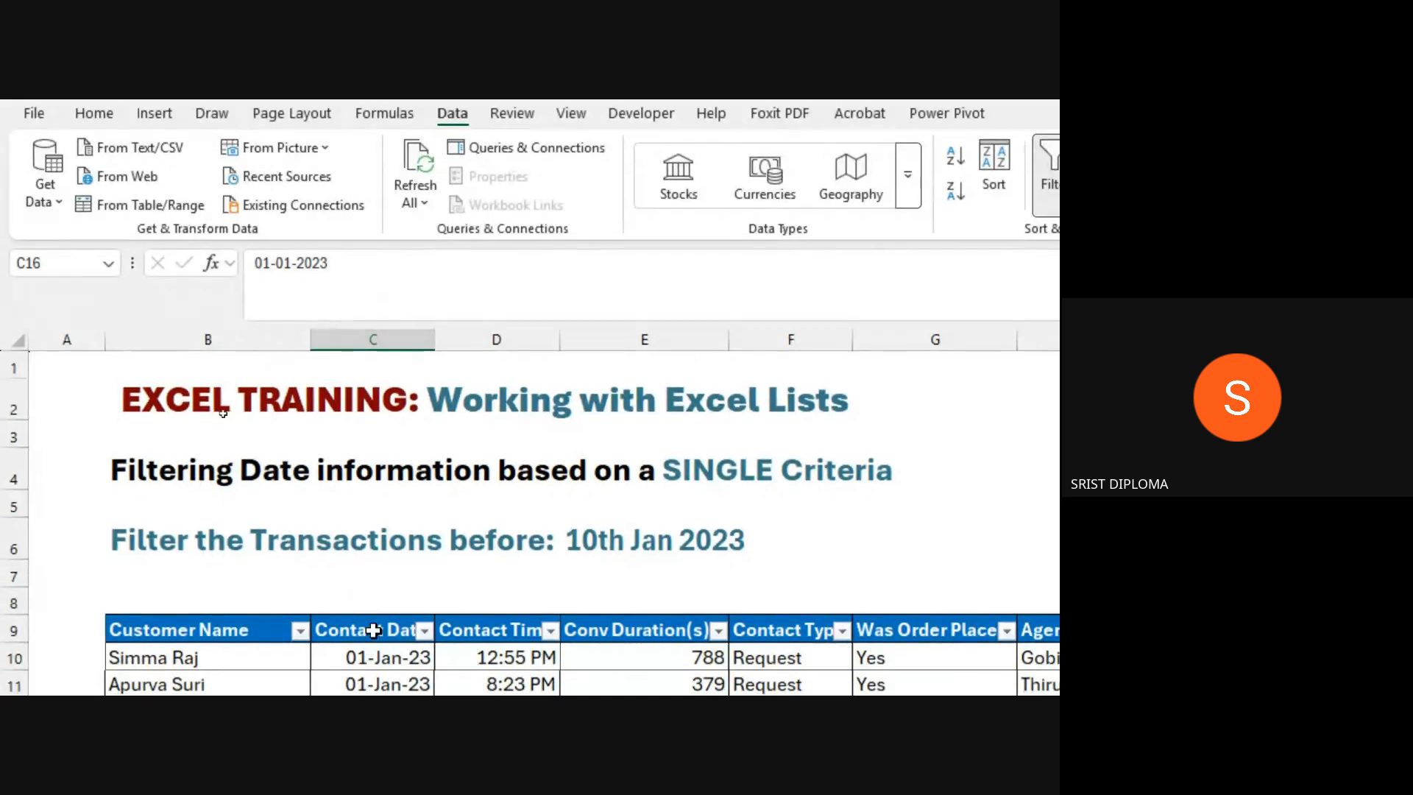
{"action": "scroll", "coordinate": [410, 593], "scroll_direction": "down", "scroll_amount": 13}
{"action": "scroll", "coordinate": [410, 597], "scroll_direction": "down", "scroll_amount": 3}
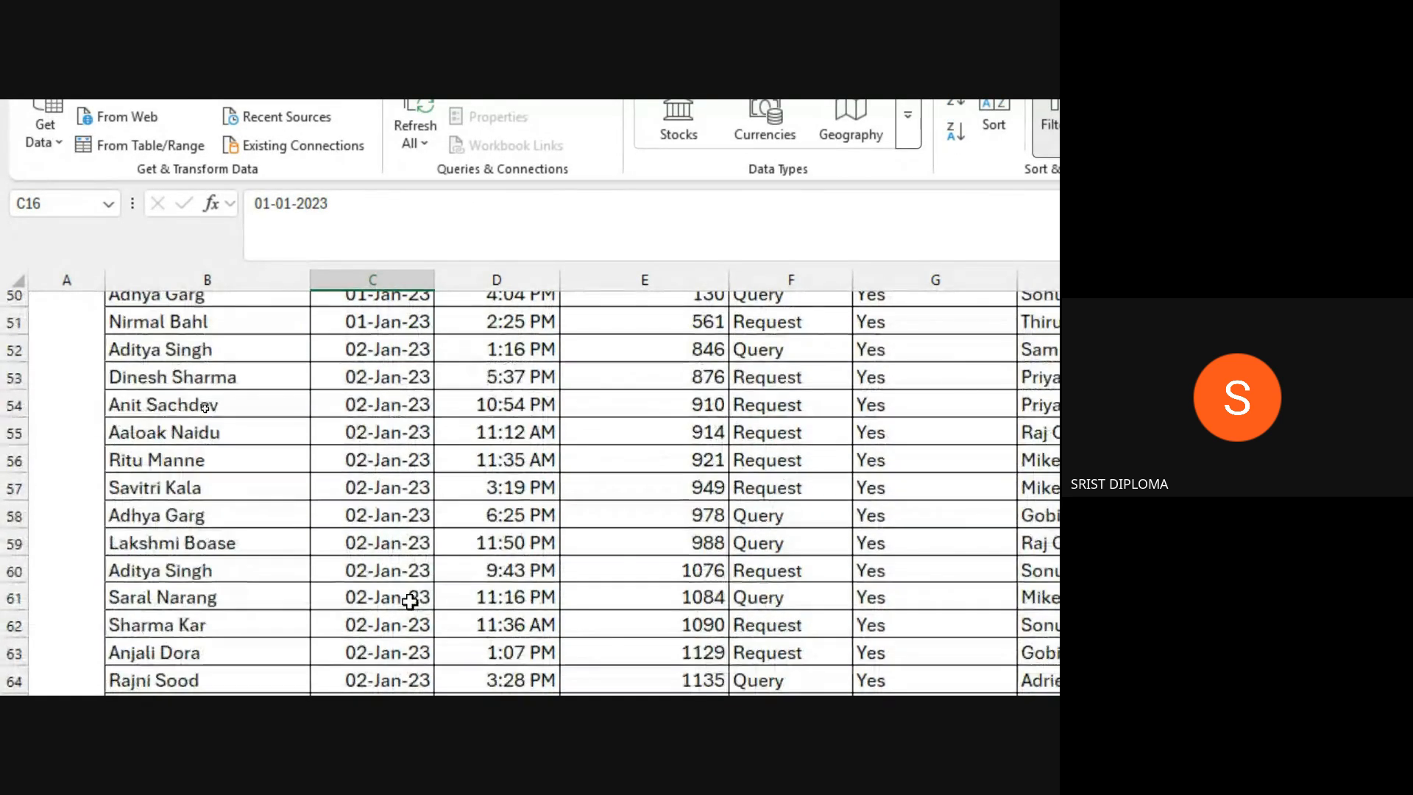
{"action": "left_click", "coordinate": [370, 458]}
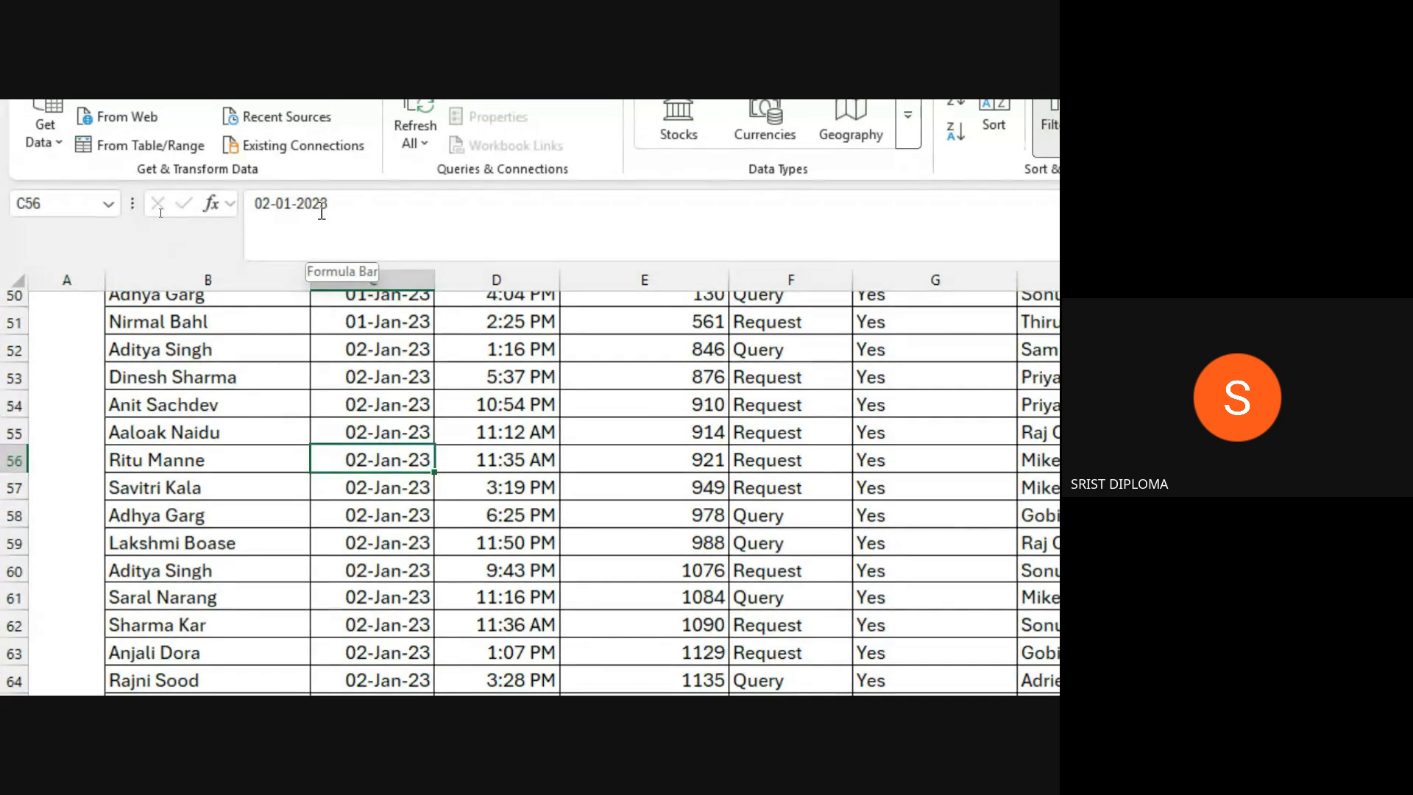
{"action": "scroll", "coordinate": [436, 469], "scroll_direction": "up", "scroll_amount": 16}
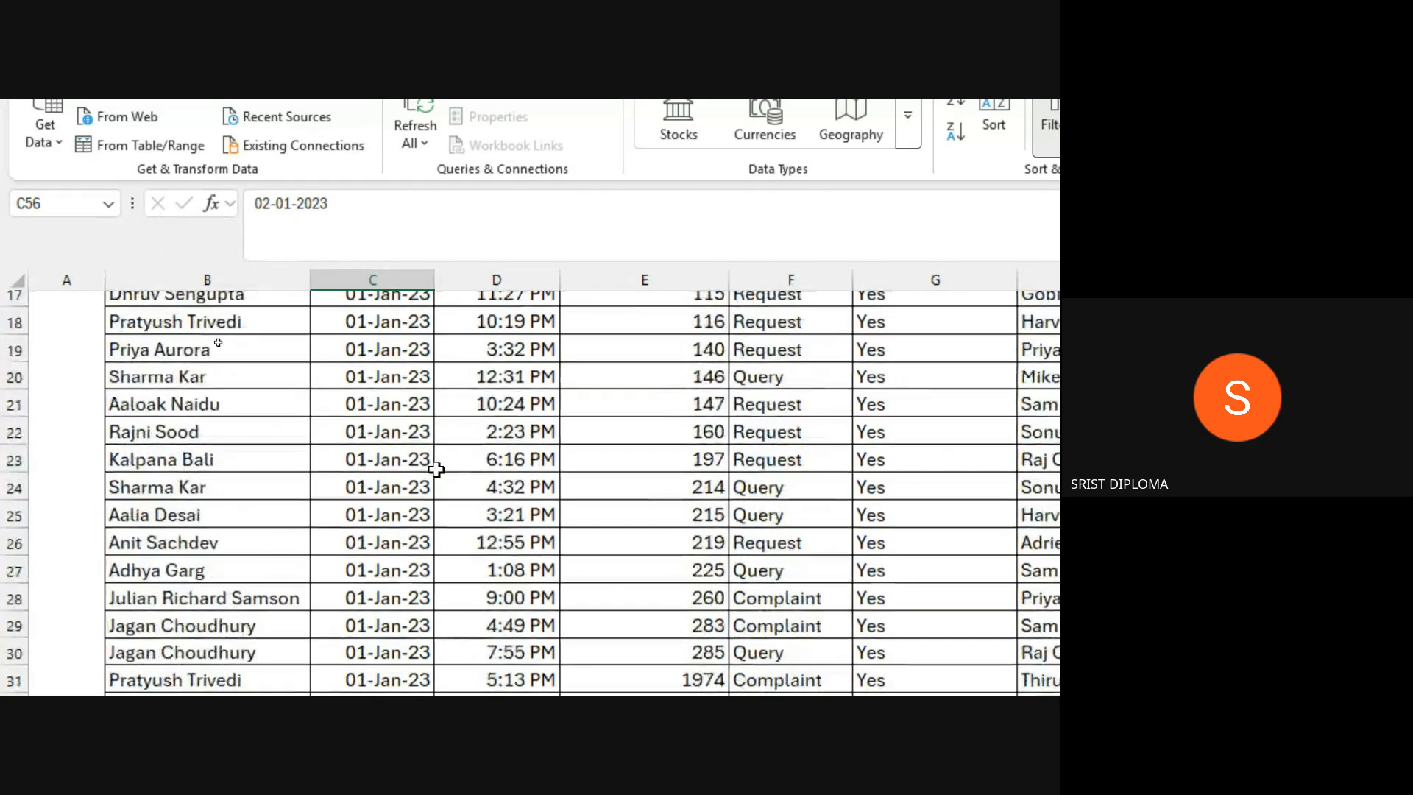
{"action": "scroll", "coordinate": [451, 479], "scroll_direction": "down", "scroll_amount": 2}
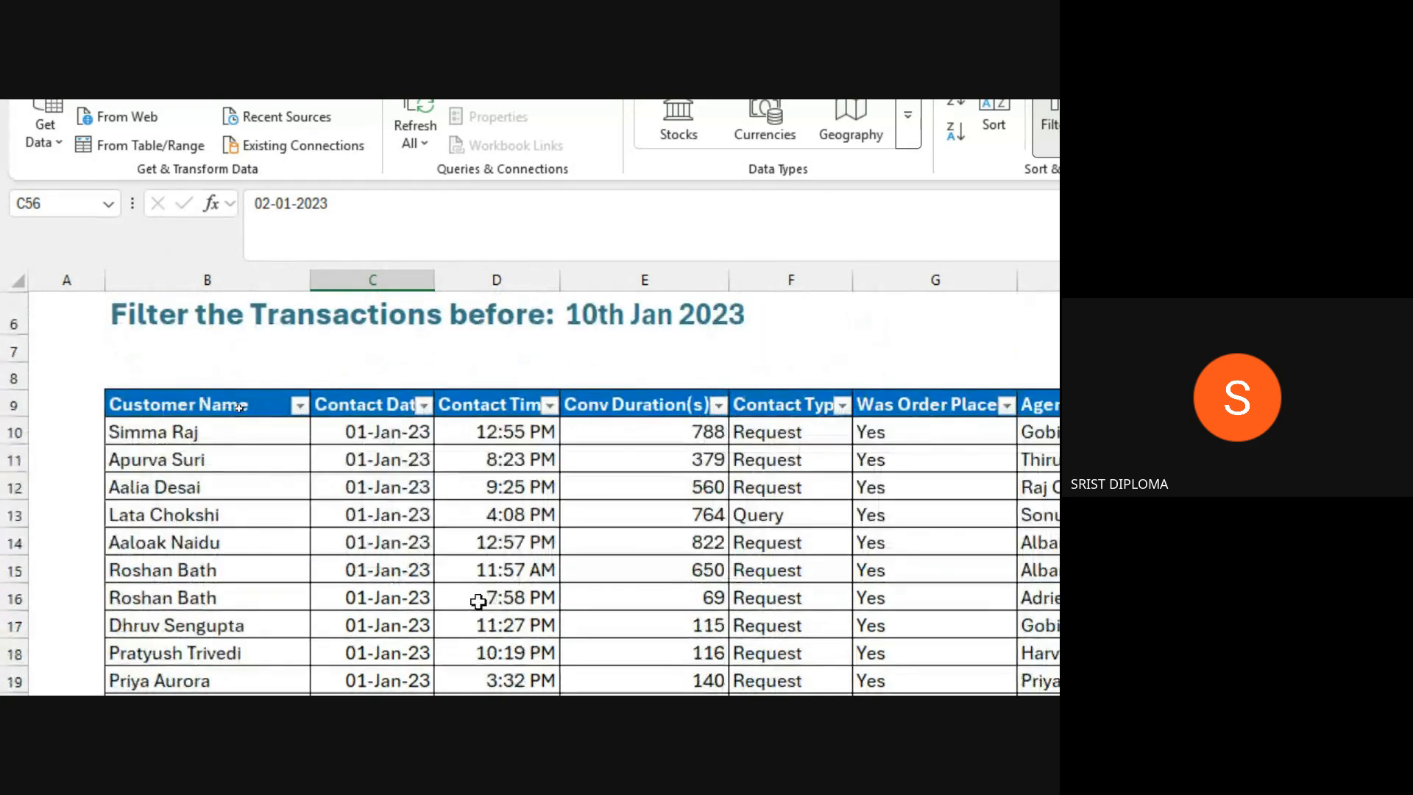
- Filter the Contact Date column with a Before date filter using 10-01-2023
{"action": "left_click", "coordinate": [424, 416]}
{"action": "mouse_move", "coordinate": [341, 491]}
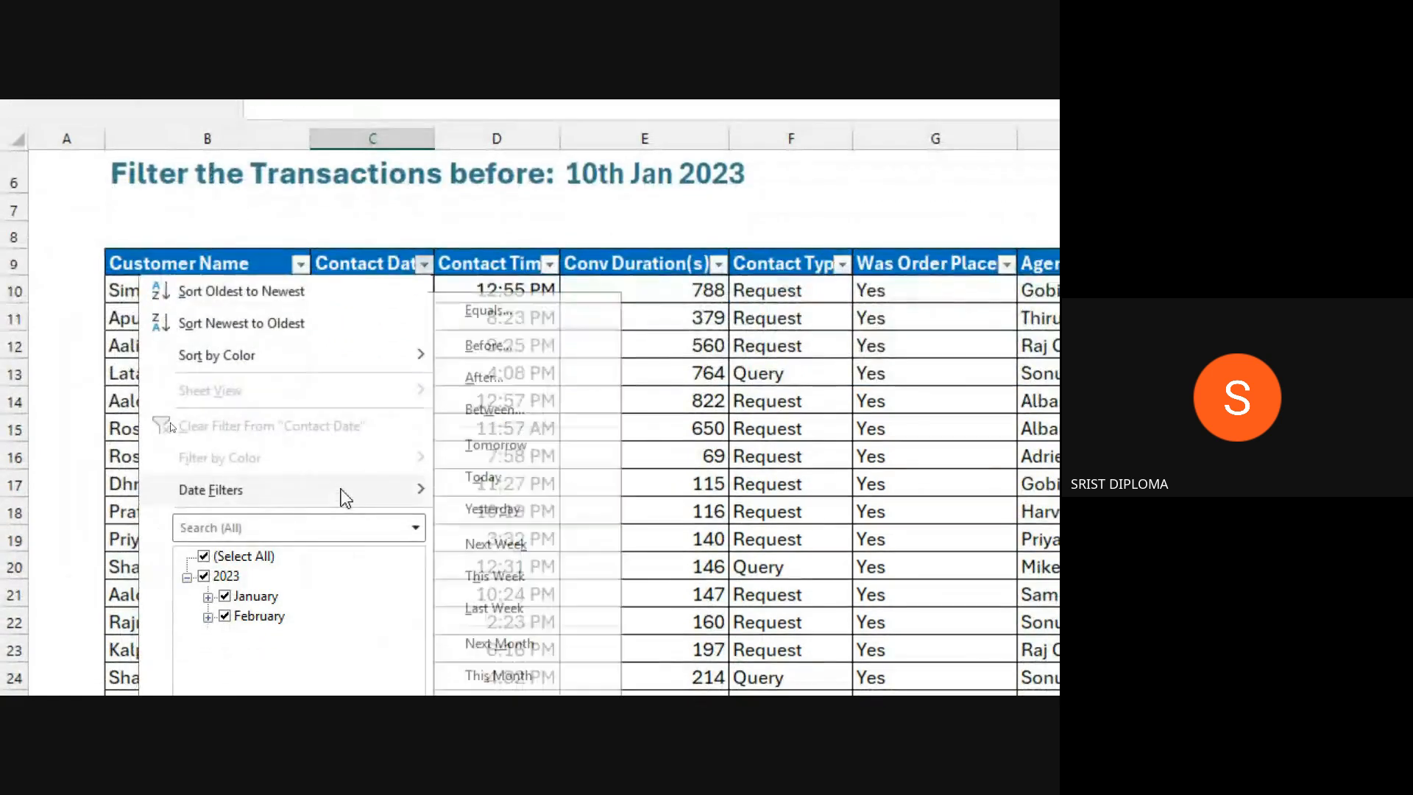
{"action": "left_click", "coordinate": [519, 347]}
{"action": "left_click_drag", "start_coordinate": [844, 493], "coordinate": [622, 335]}
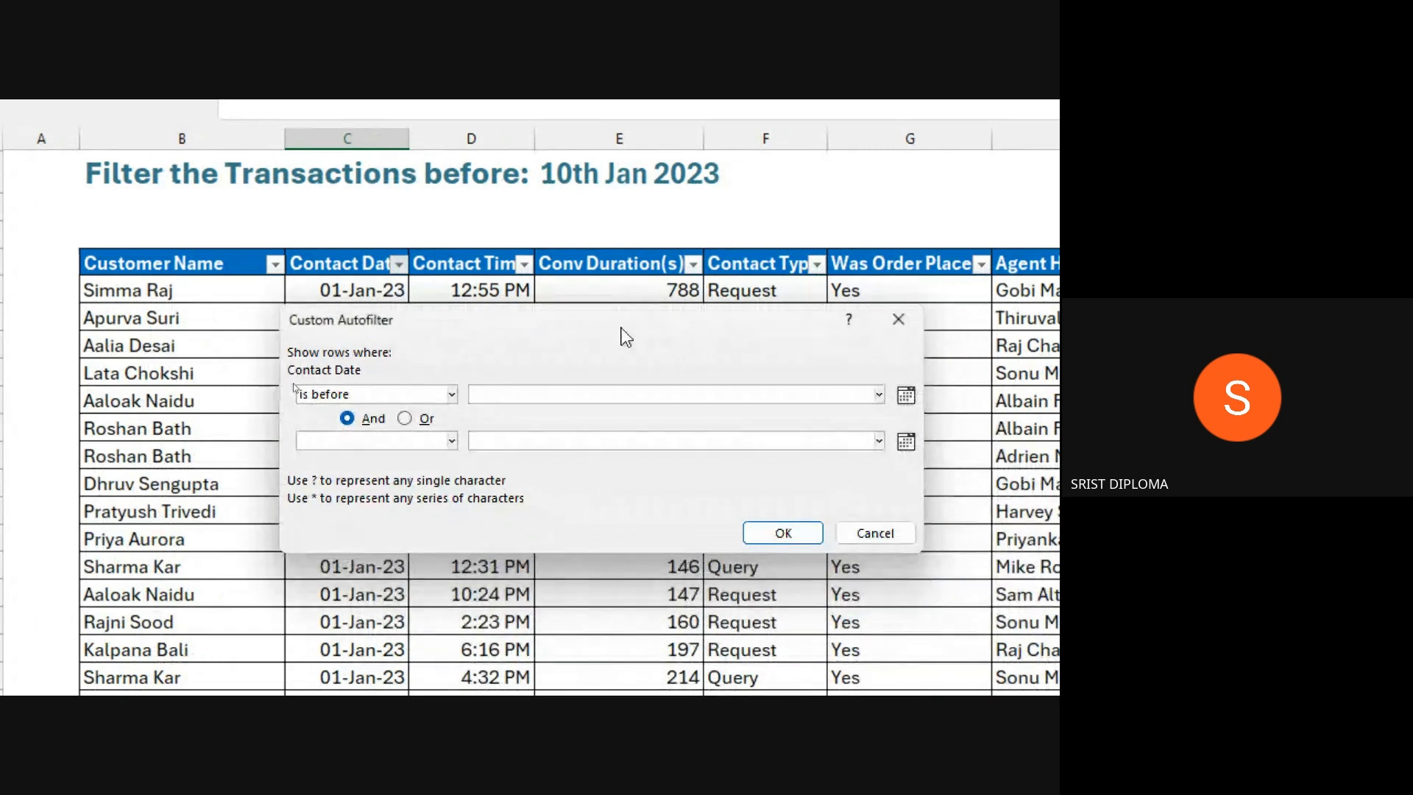
{"action": "type", "text": "10-01-2023"}
{"action": "left_click_drag", "start_coordinate": [568, 325], "coordinate": [721, 353]}
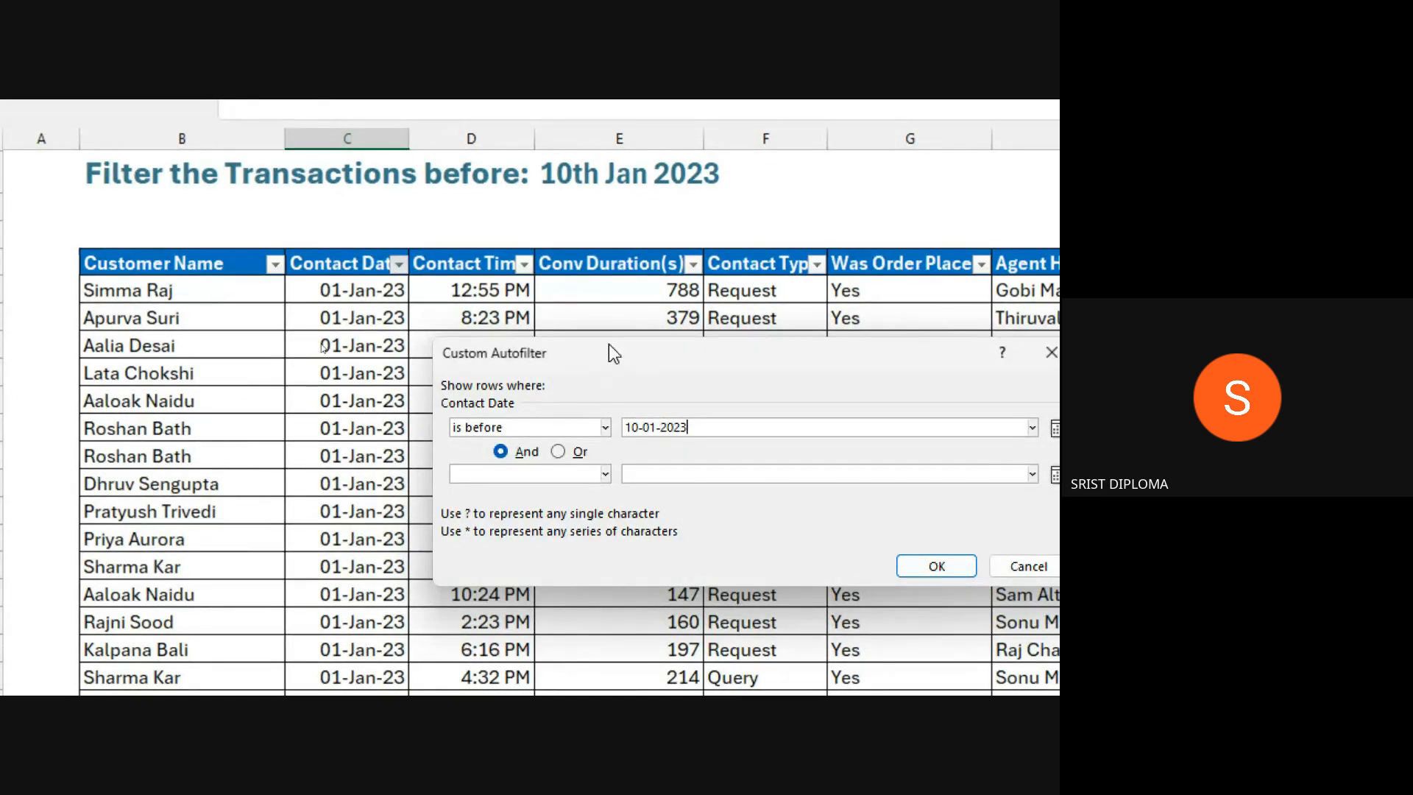
{"action": "left_click_drag", "start_coordinate": [616, 343], "coordinate": [425, 284]}
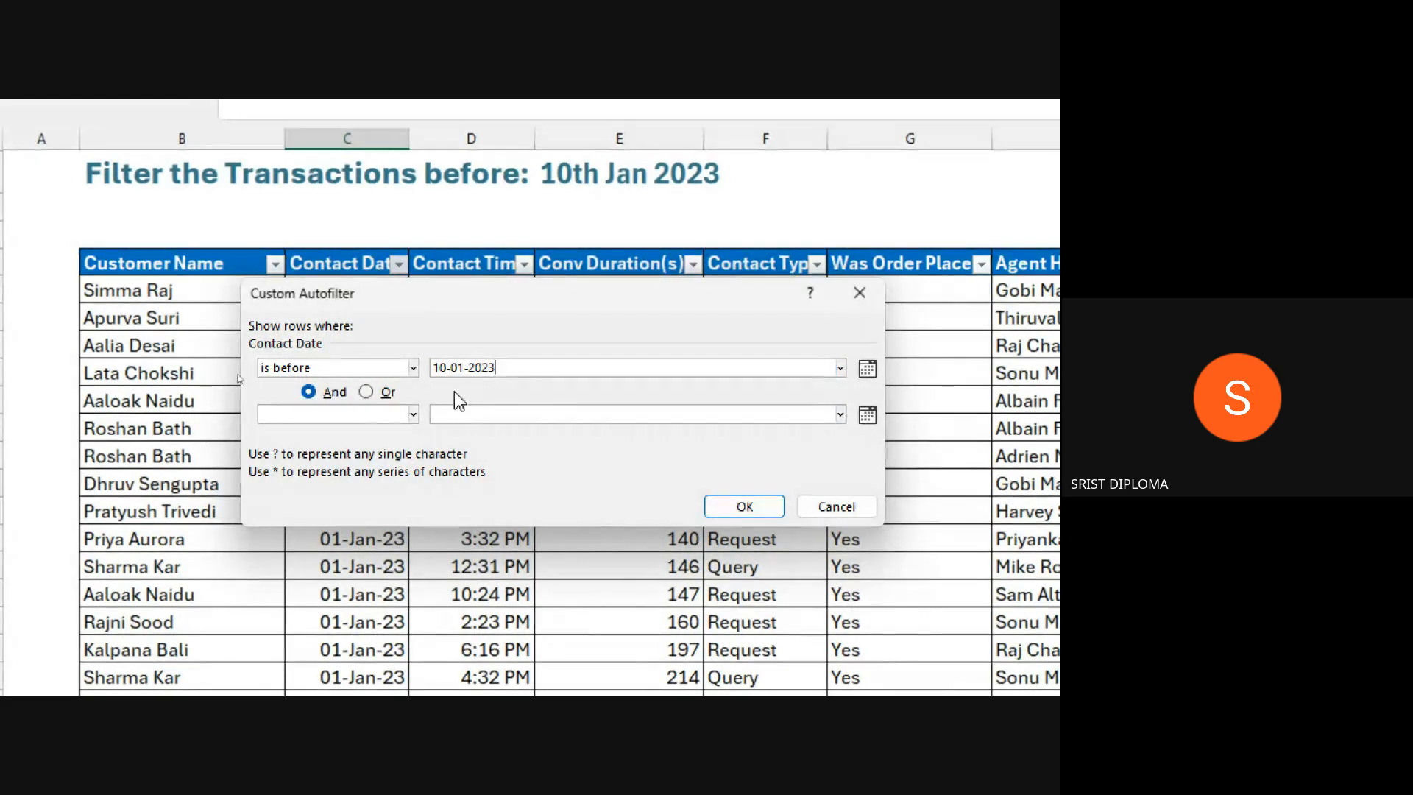
{"action": "left_click", "coordinate": [745, 506]}
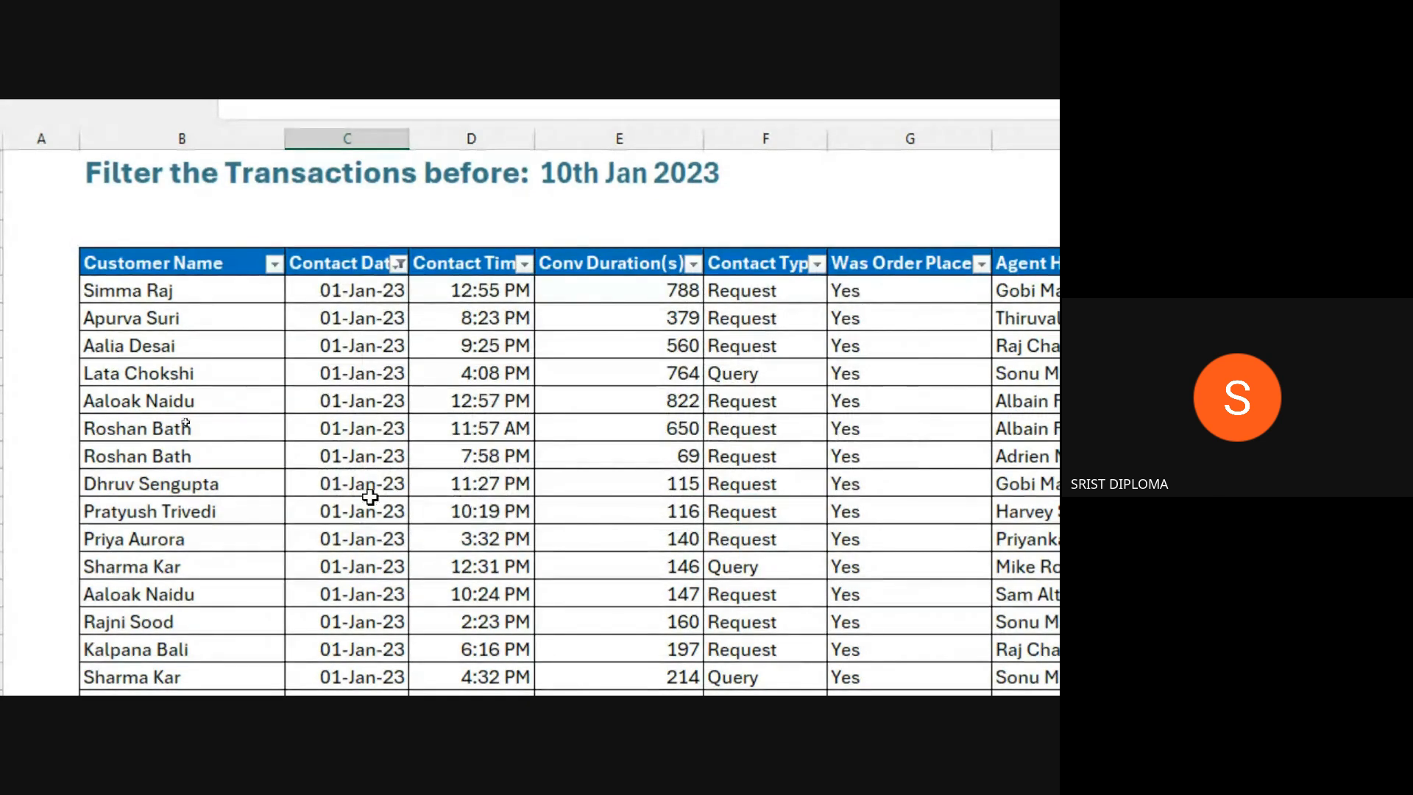
- Check the Before filter by selecting Contact Date from C10 down to the last visible row, and return to cell A1
{"action": "left_click", "coordinate": [342, 292]}
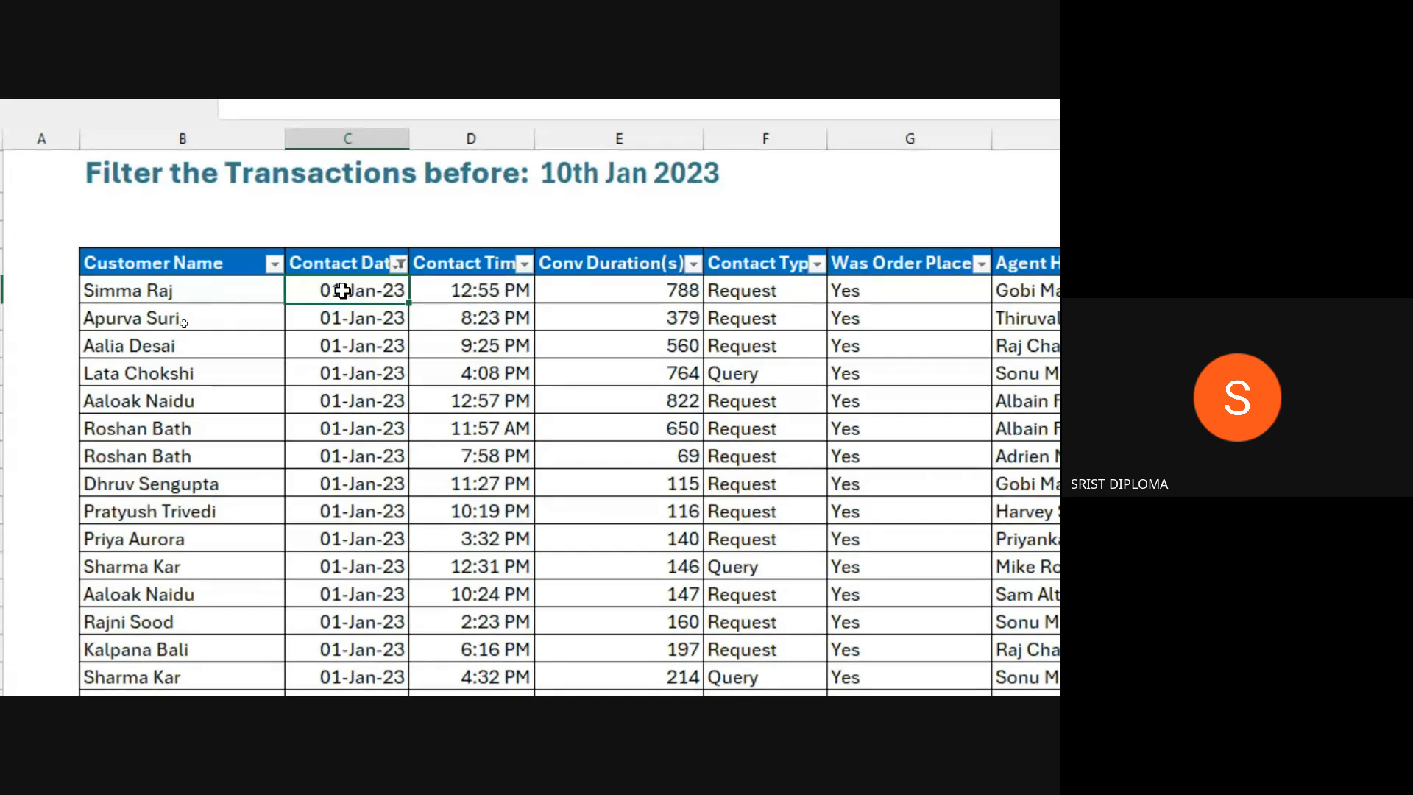
{"action": "key", "text": "ctrl+shift+Down"}
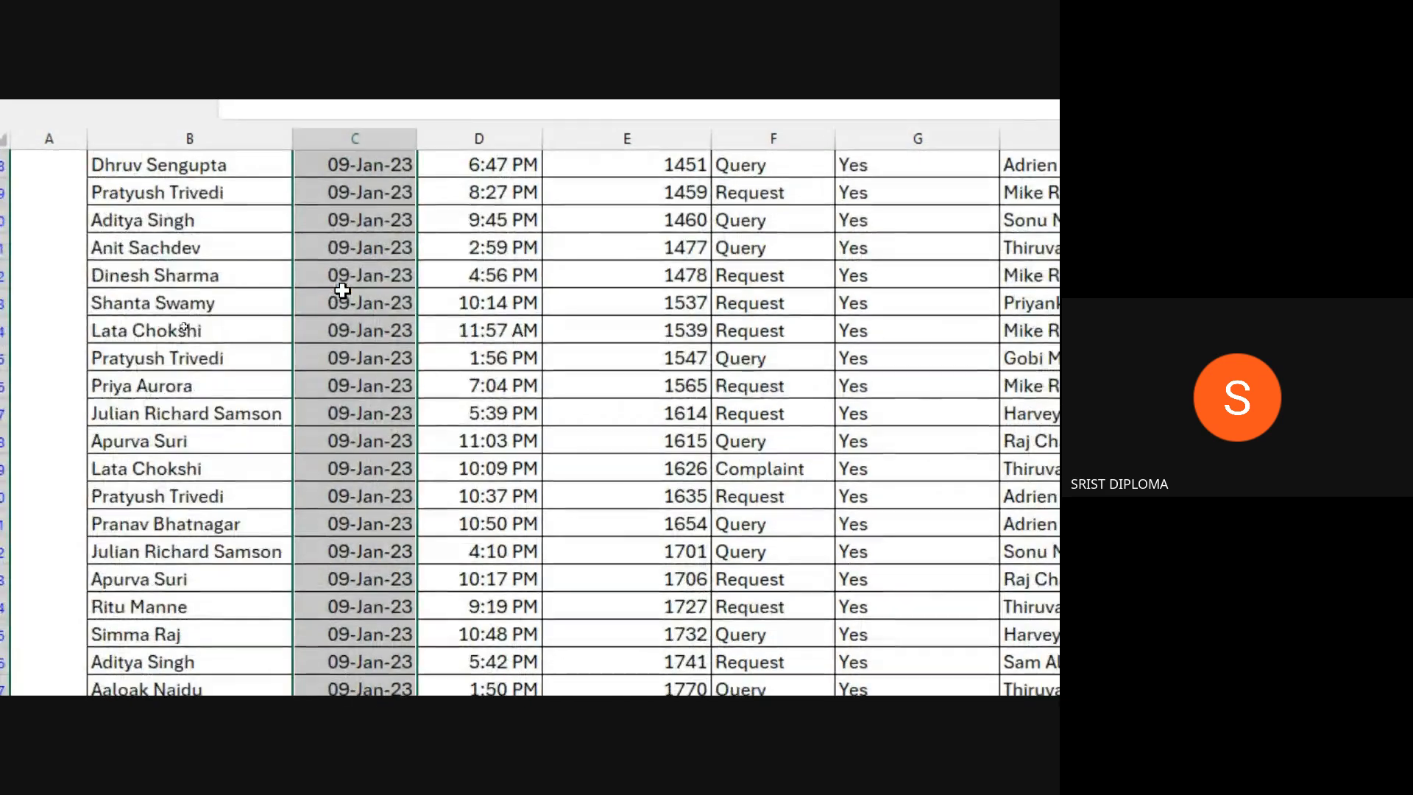
{"action": "scroll", "coordinate": [281, 618], "scroll_direction": "down", "scroll_amount": 5}
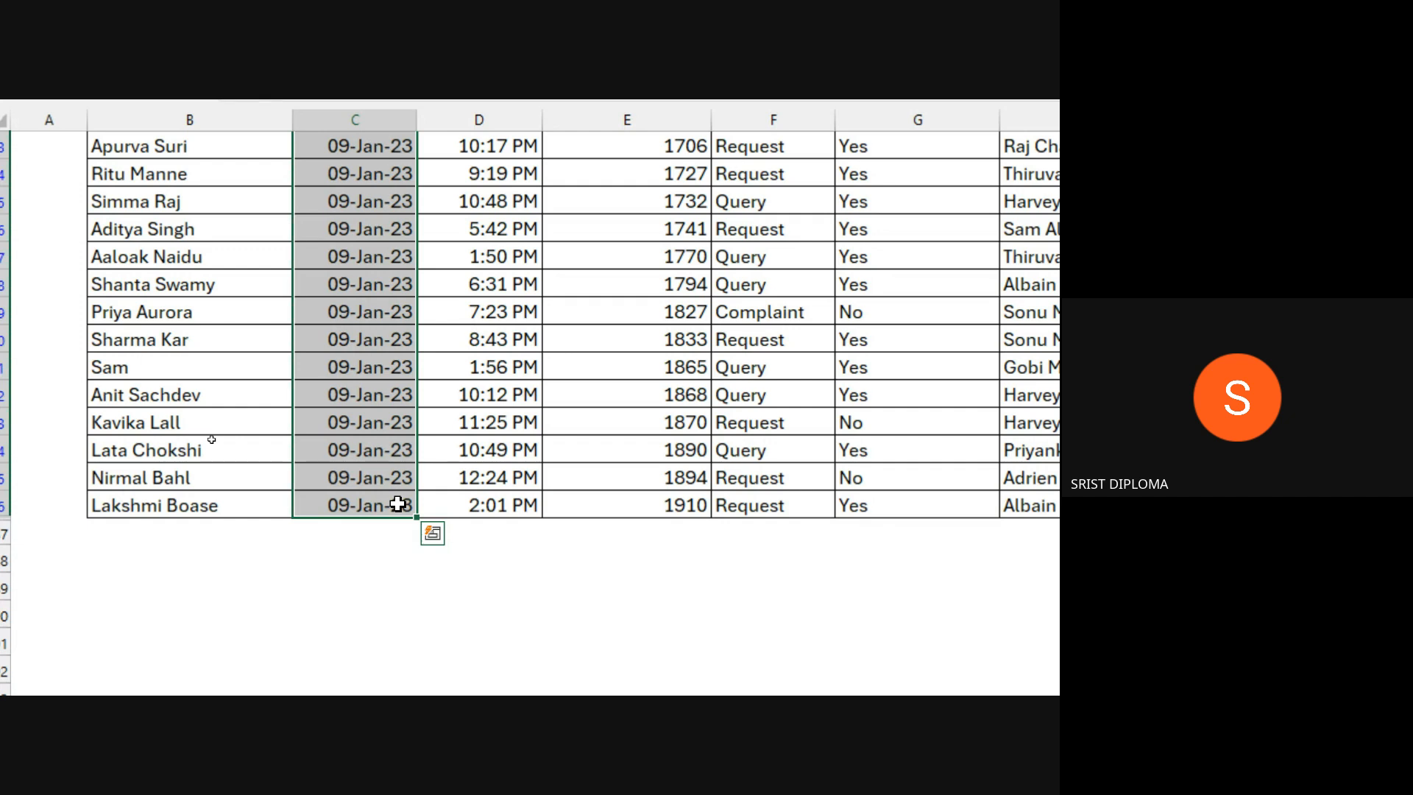
{"action": "key", "text": "ctrl+Home"}
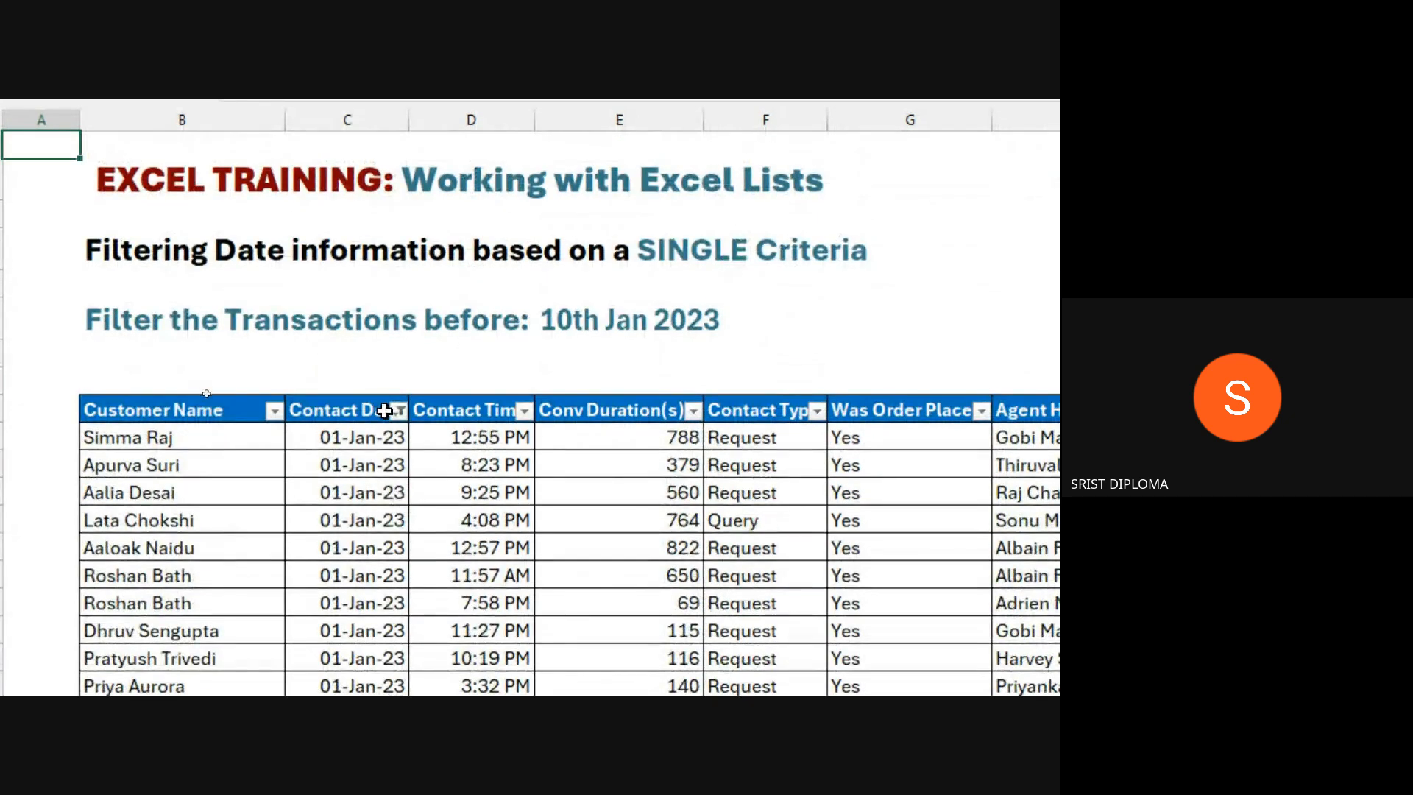
- Check which date filter option is active on the Contact Date column
{"action": "left_click", "coordinate": [398, 410]}
{"action": "mouse_move", "coordinate": [332, 585]}
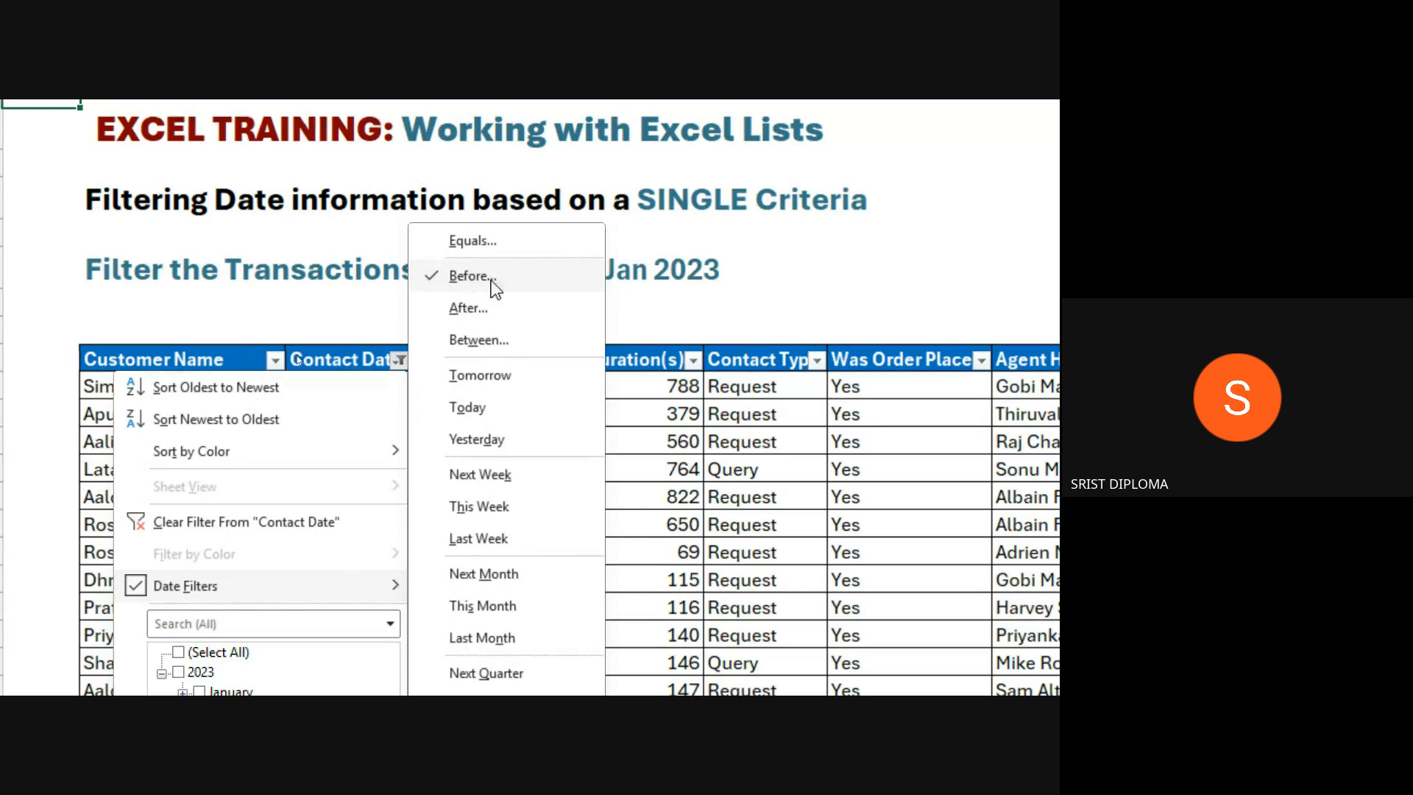
{"action": "left_click", "coordinate": [672, 310]}
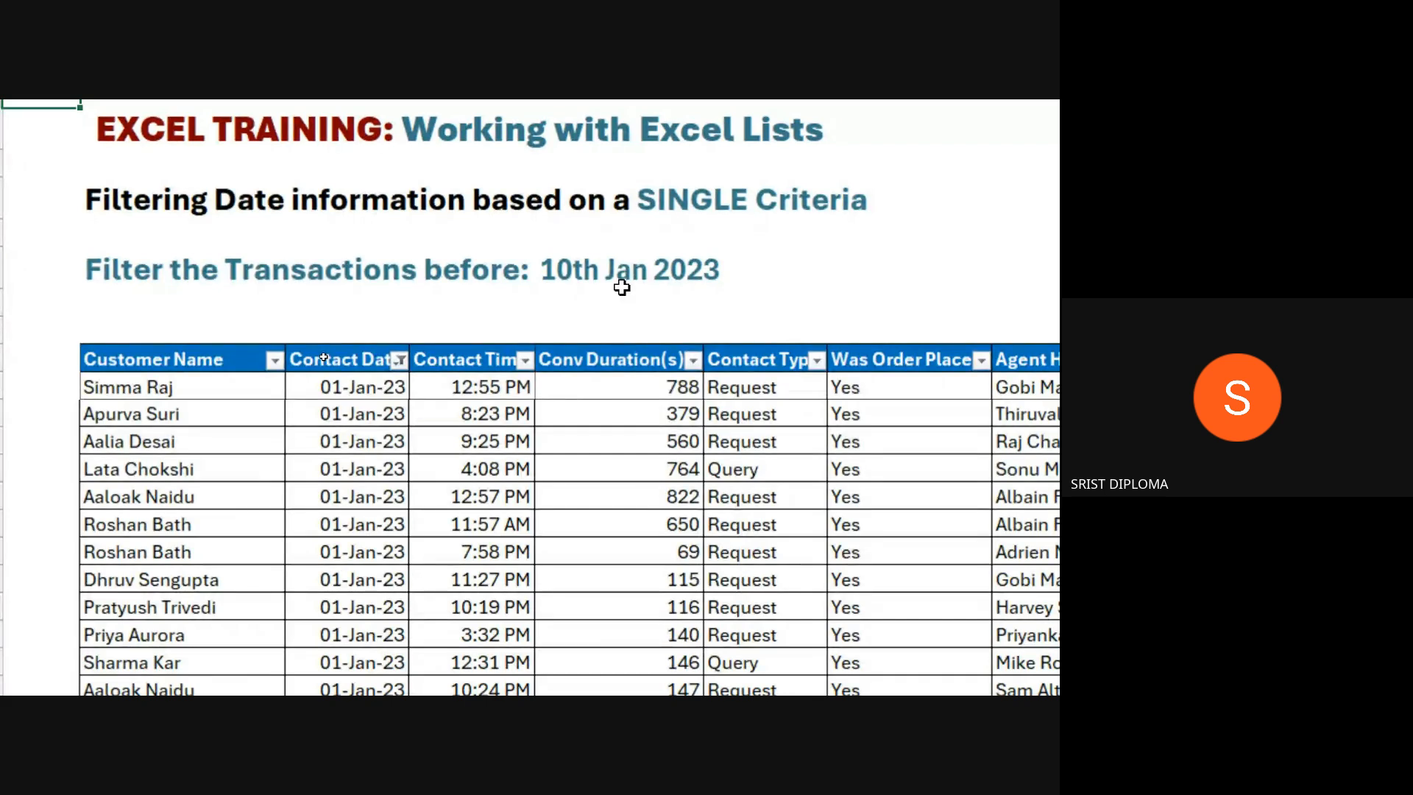
- Clear the Before filter from the Contact Date column
{"action": "scroll", "coordinate": [505, 473], "scroll_direction": "down", "scroll_amount": 2}
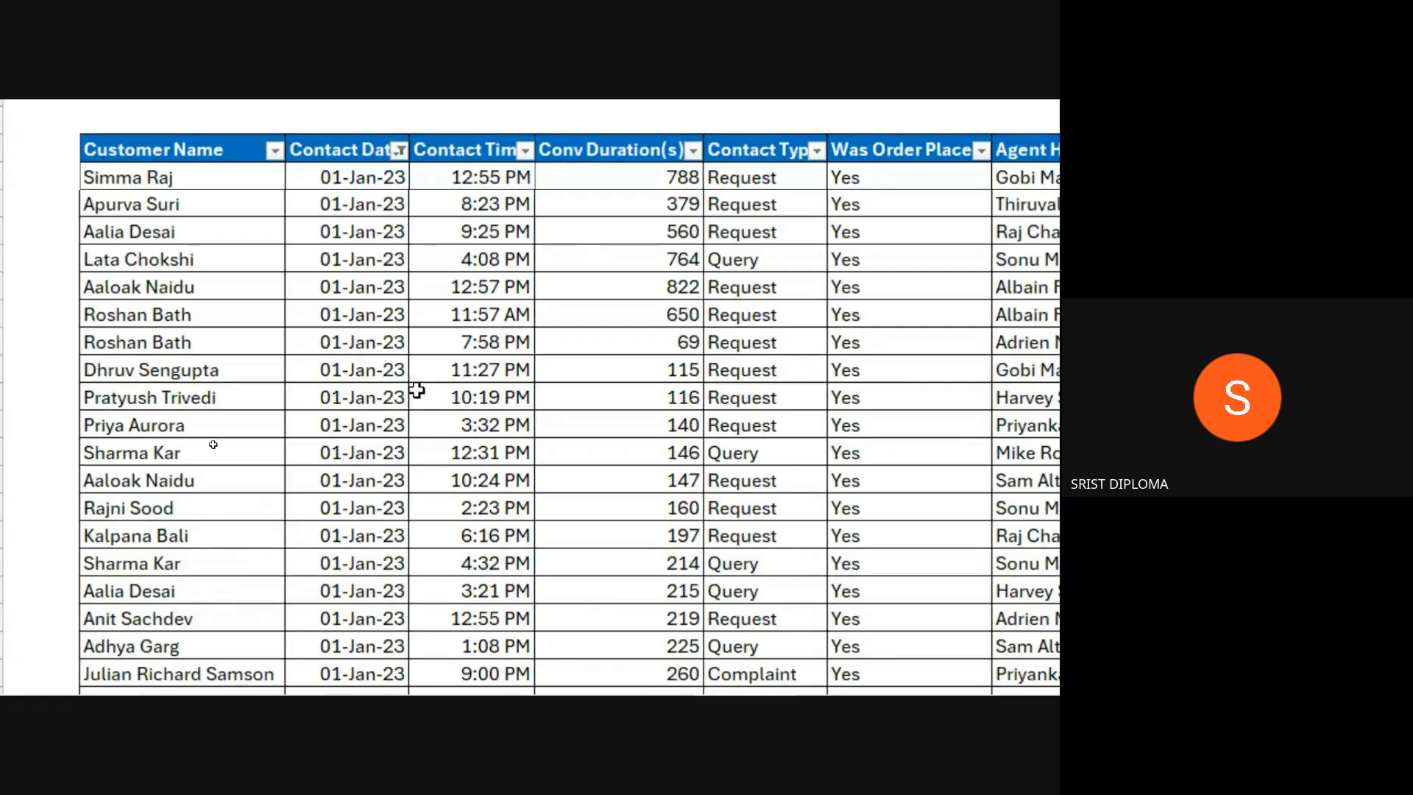
{"action": "scroll", "coordinate": [417, 391], "scroll_direction": "up", "scroll_amount": 1}
{"action": "left_click", "coordinate": [400, 219]}
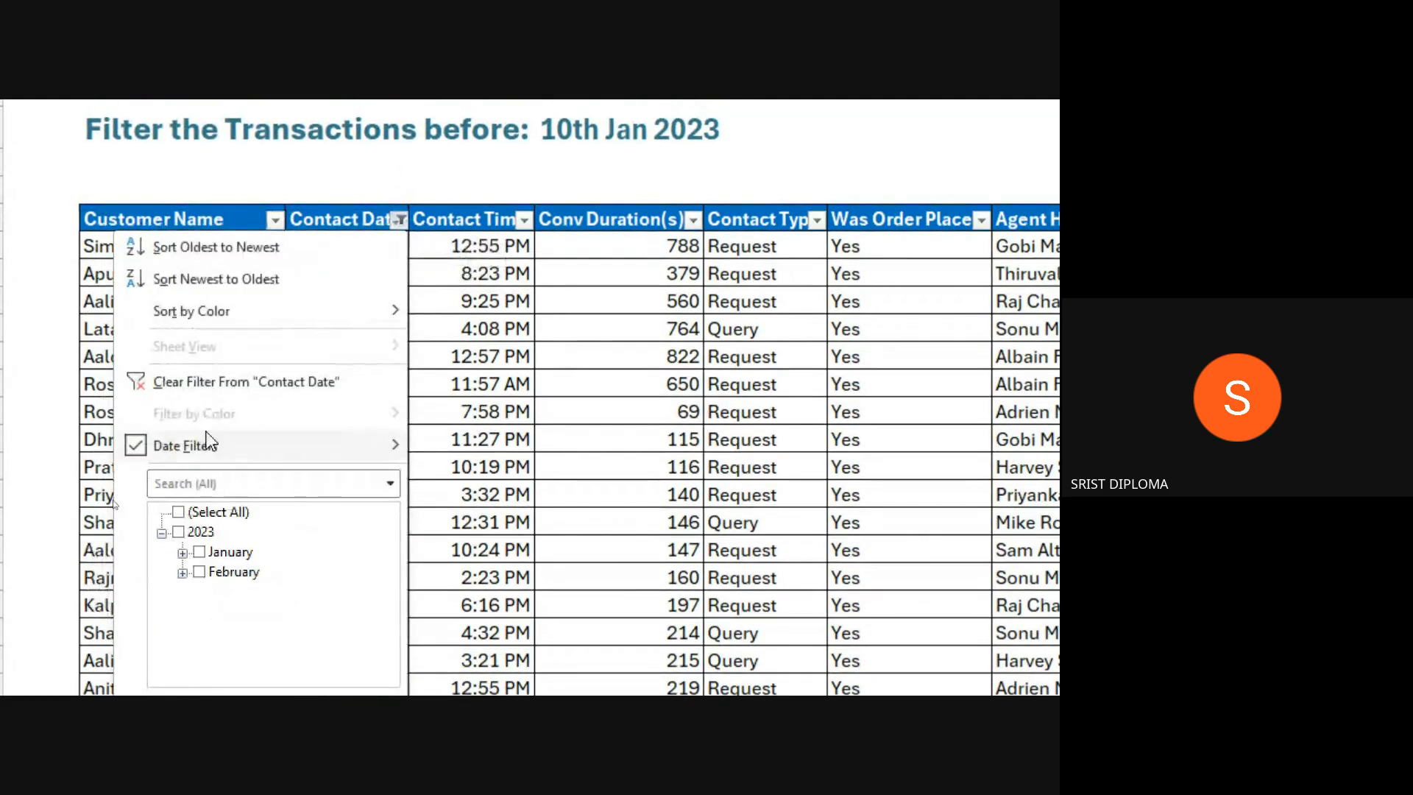
{"action": "left_click", "coordinate": [180, 380]}
{"action": "scroll", "coordinate": [414, 174], "scroll_direction": "up", "scroll_amount": 1}
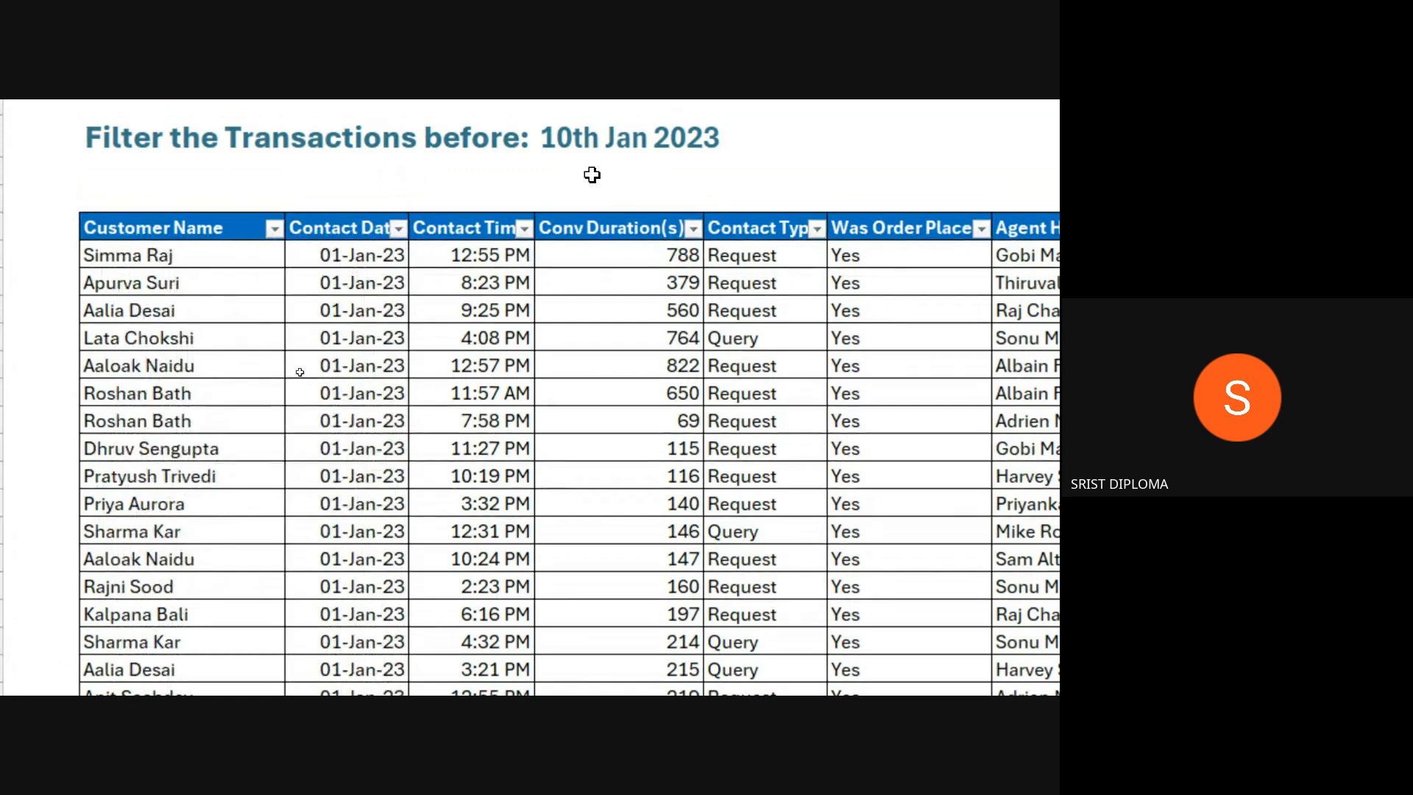
- Edit the task heading in cell B6 to read "Filter the Transactions after:"
{"action": "scroll", "coordinate": [480, 207], "scroll_direction": "up", "scroll_amount": 1}
{"action": "scroll", "coordinate": [430, 247], "scroll_direction": "left", "scroll_amount": 1}
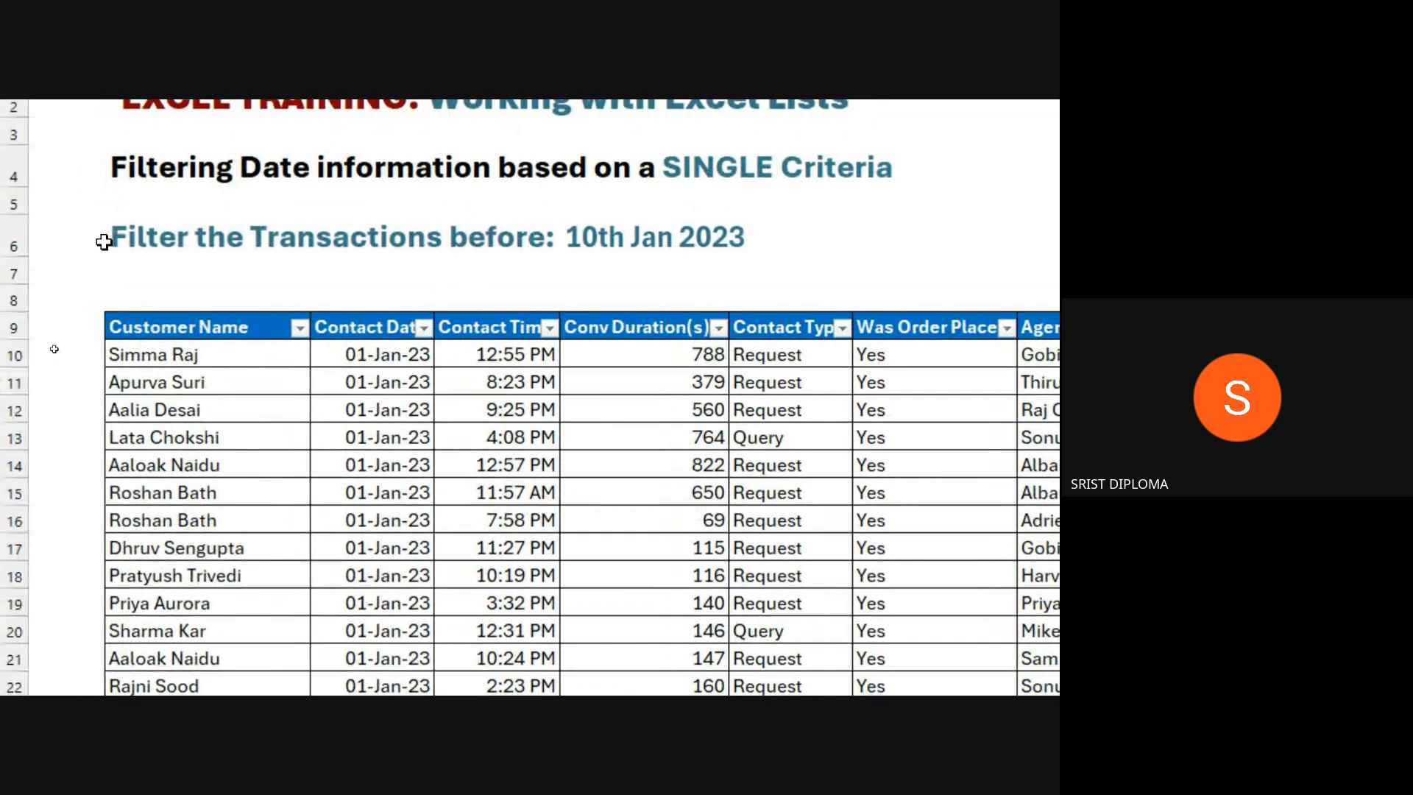
{"action": "left_click", "coordinate": [120, 237]}
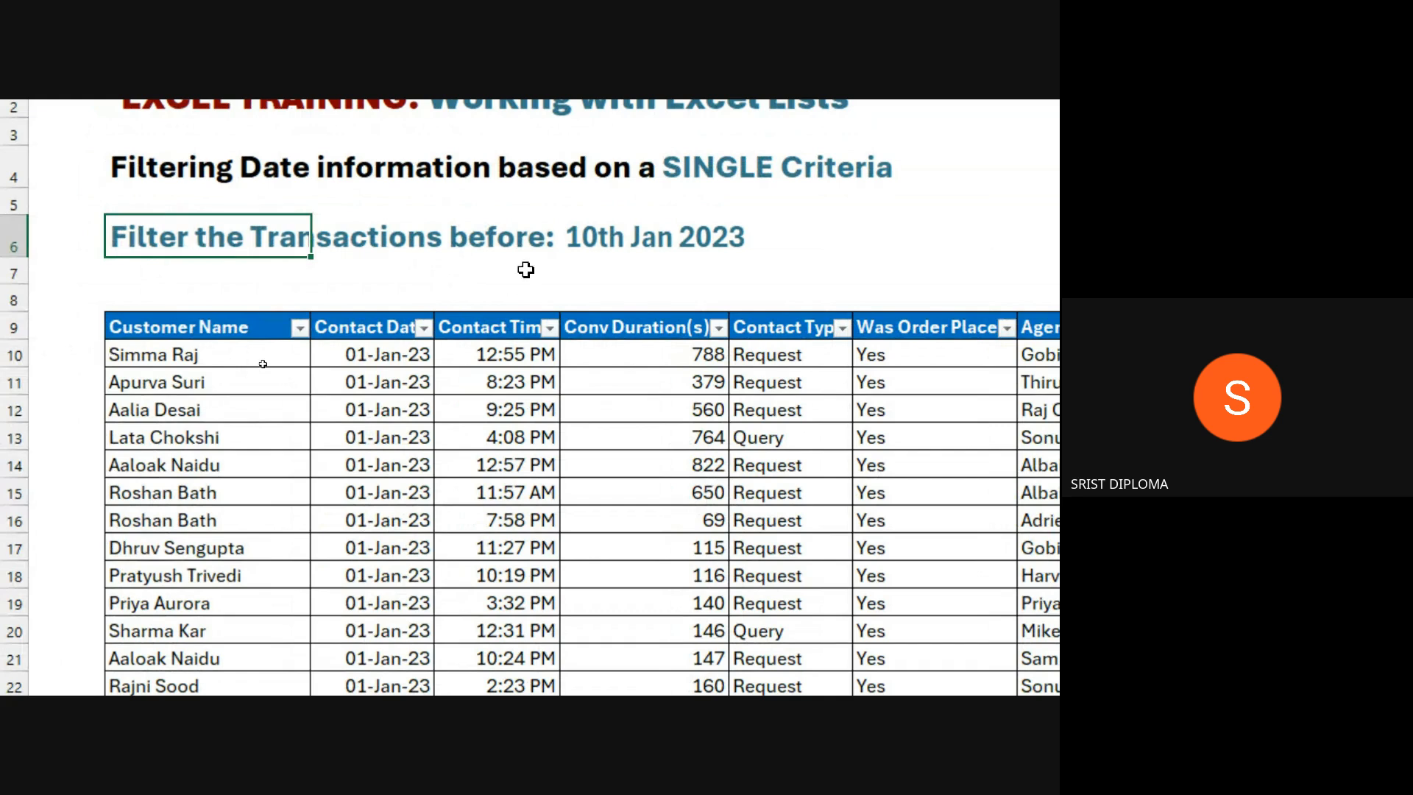
{"action": "double_click", "coordinate": [136, 241]}
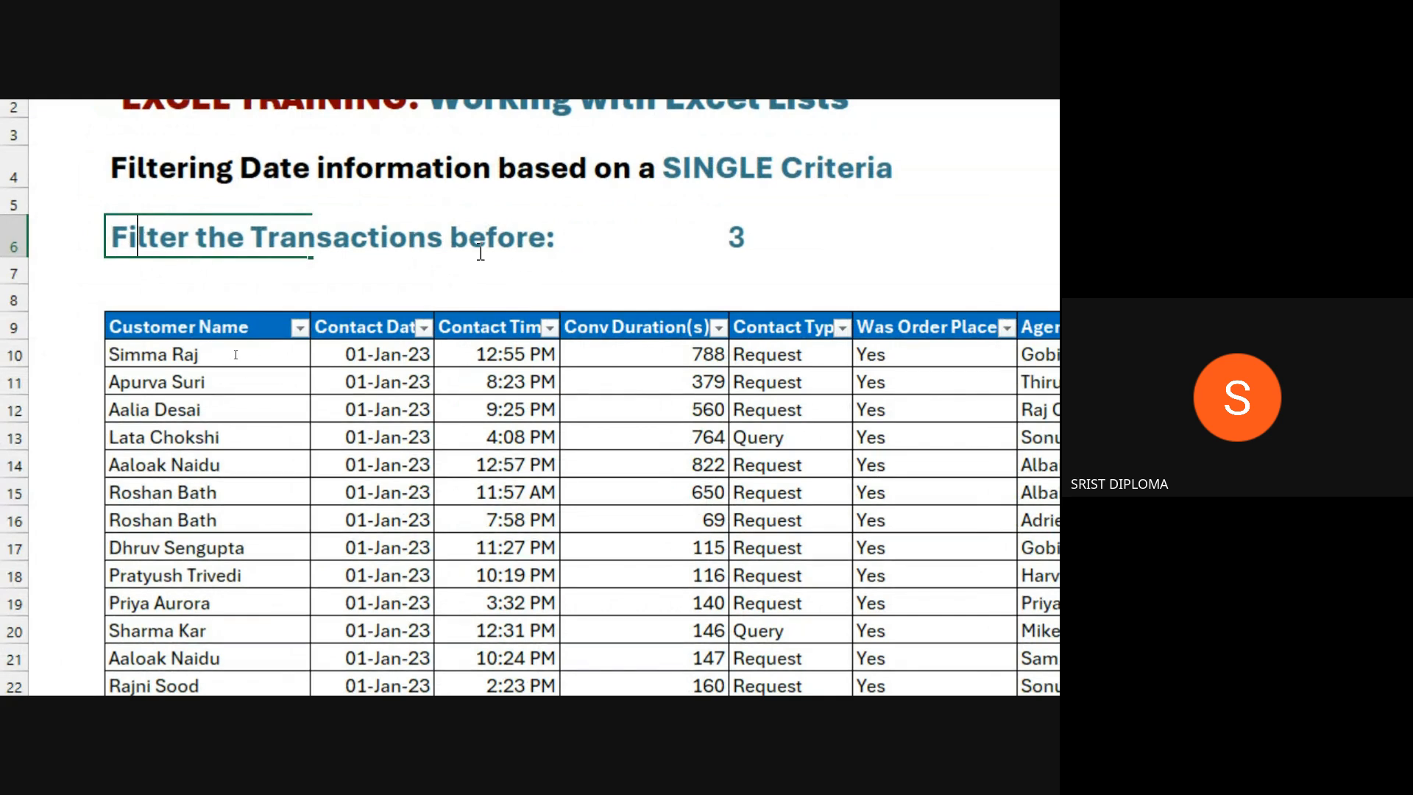
{"action": "left_click_drag", "start_coordinate": [449, 241], "coordinate": [545, 242]}
{"action": "type", "text": "after"}
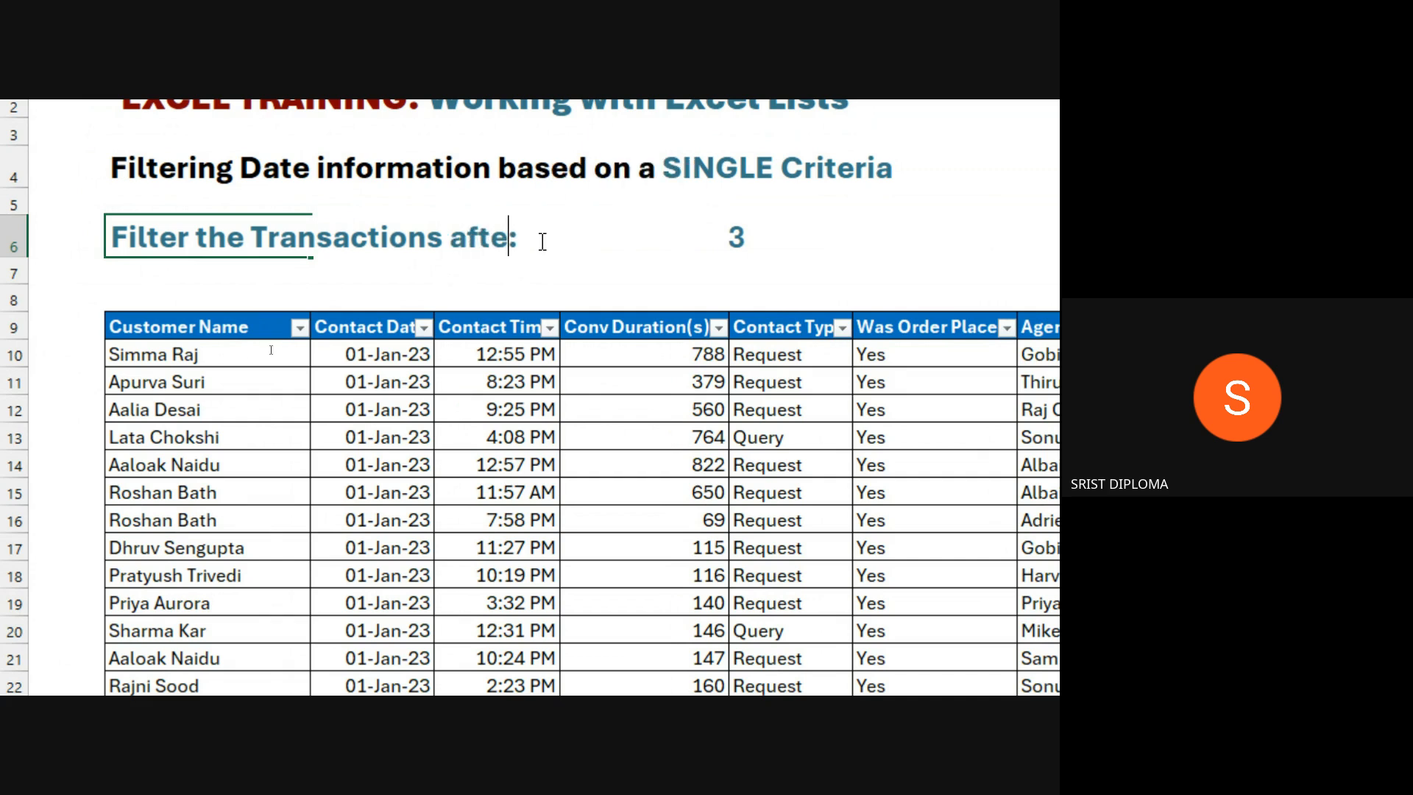
{"action": "key", "text": "Return"}
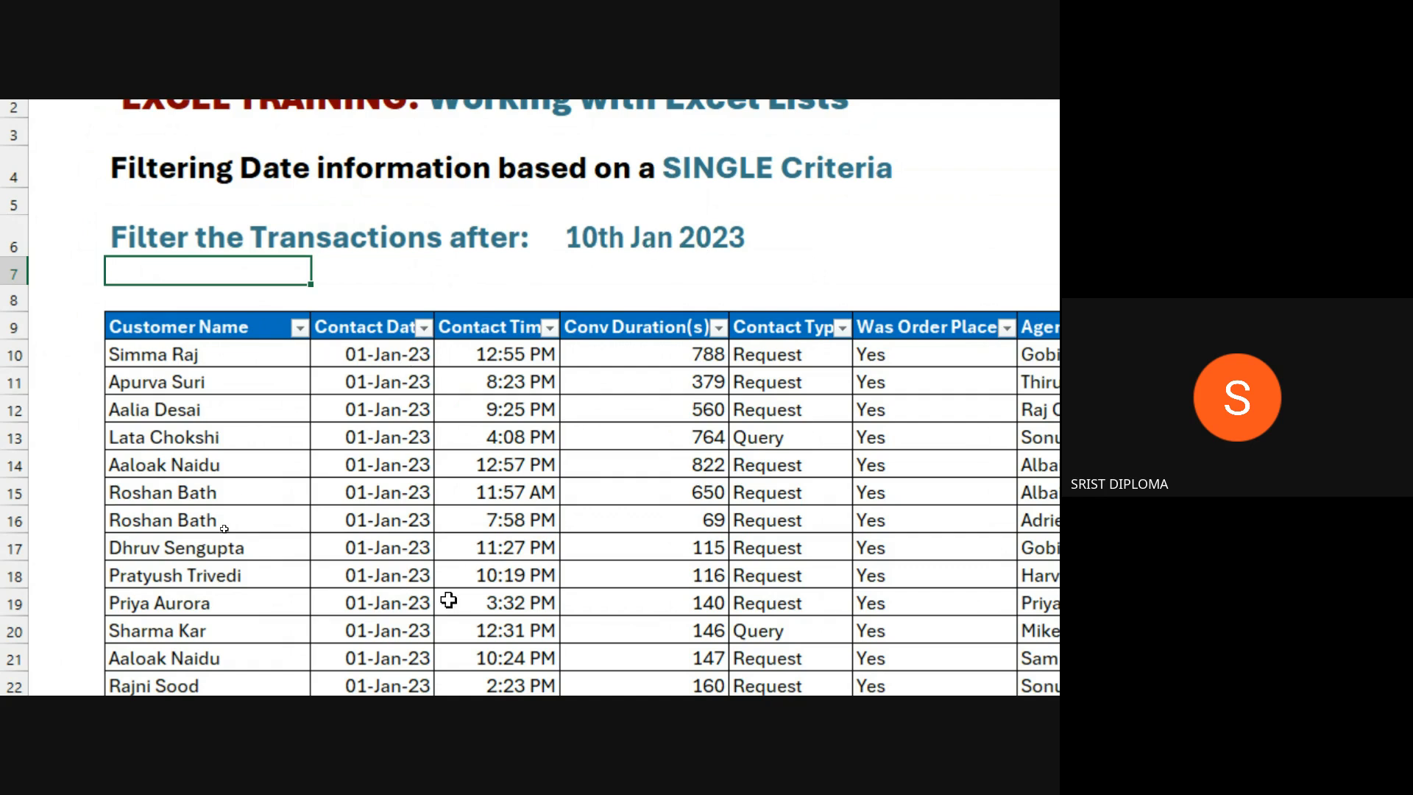
- Filter the Contact Date column with an After date filter using 10-01-2023
{"action": "left_click", "coordinate": [425, 329]}
{"action": "mouse_move", "coordinate": [325, 492]}
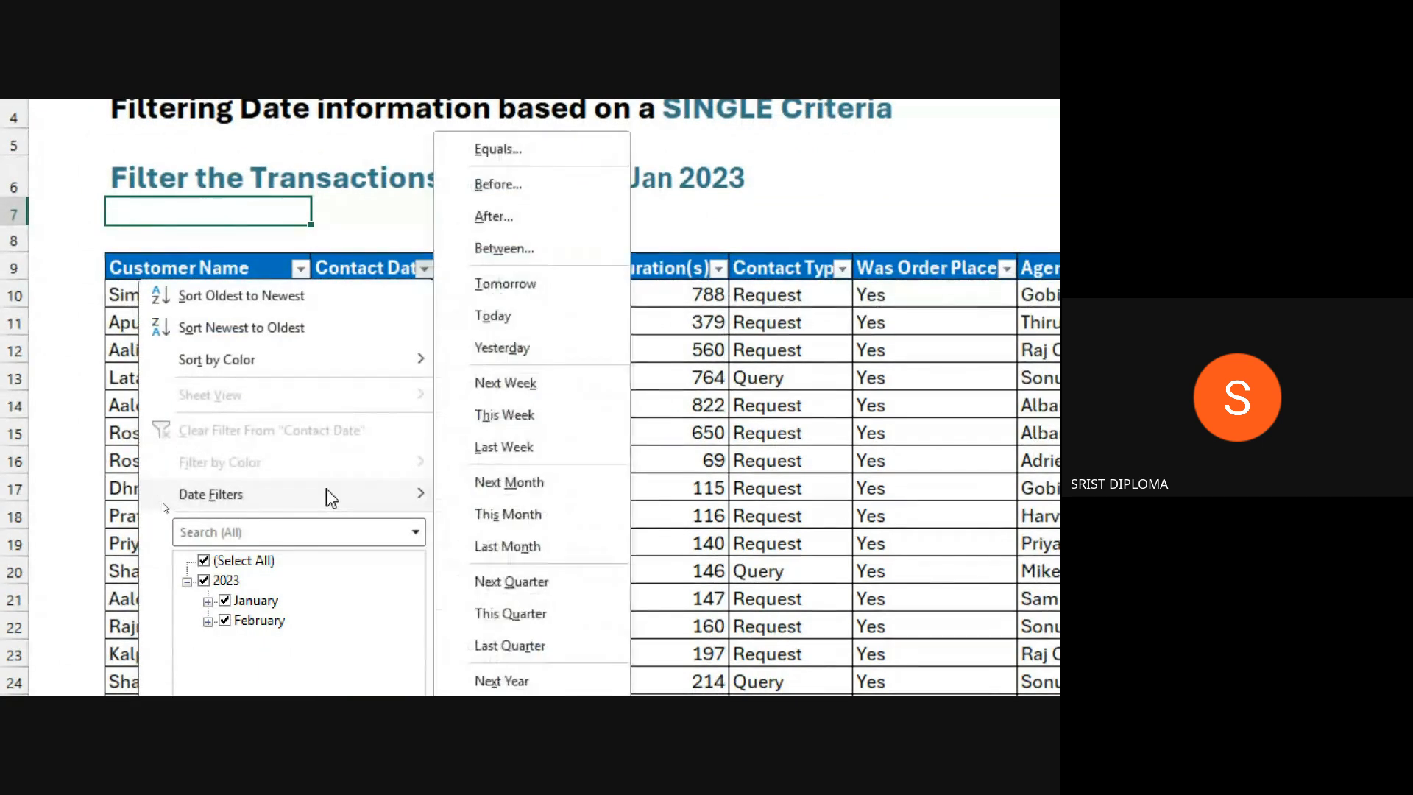
{"action": "left_click", "coordinate": [490, 216]}
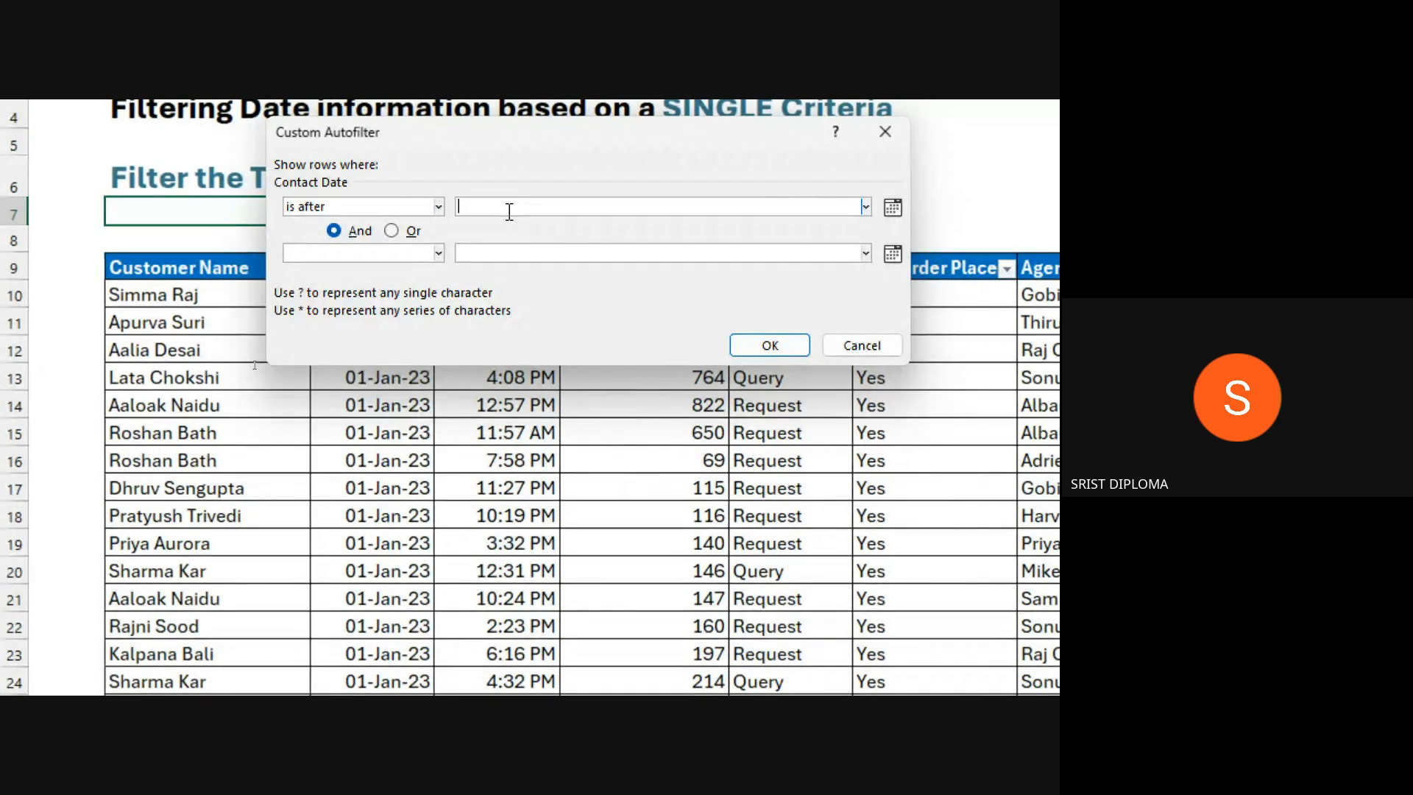
{"action": "type", "text": "10-01-2023"}
{"action": "left_click", "coordinate": [751, 342]}
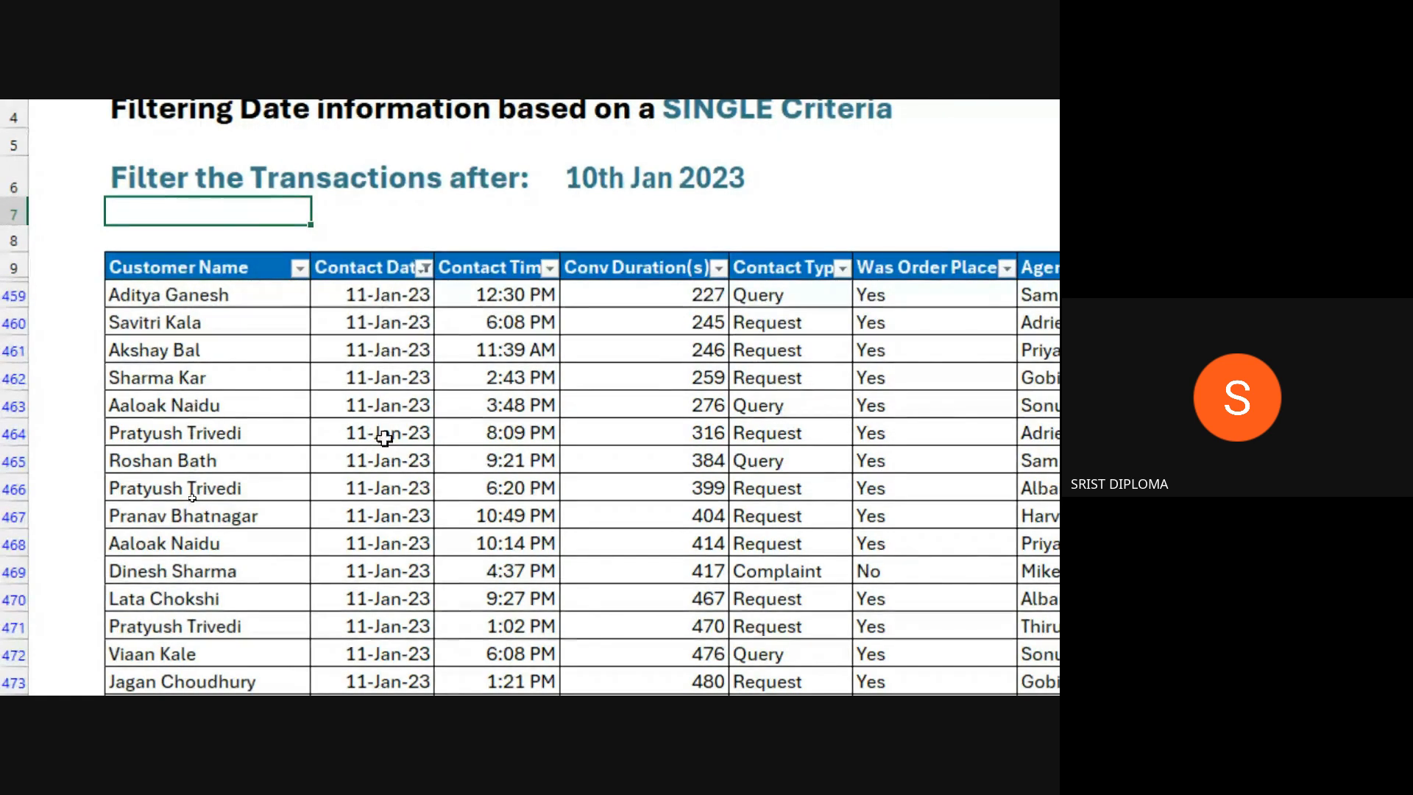
- Check the After filter by selecting Contact Date from C459 down to the last row, and return to the top of the list
{"action": "scroll", "coordinate": [390, 617], "scroll_direction": "down", "scroll_amount": 1}
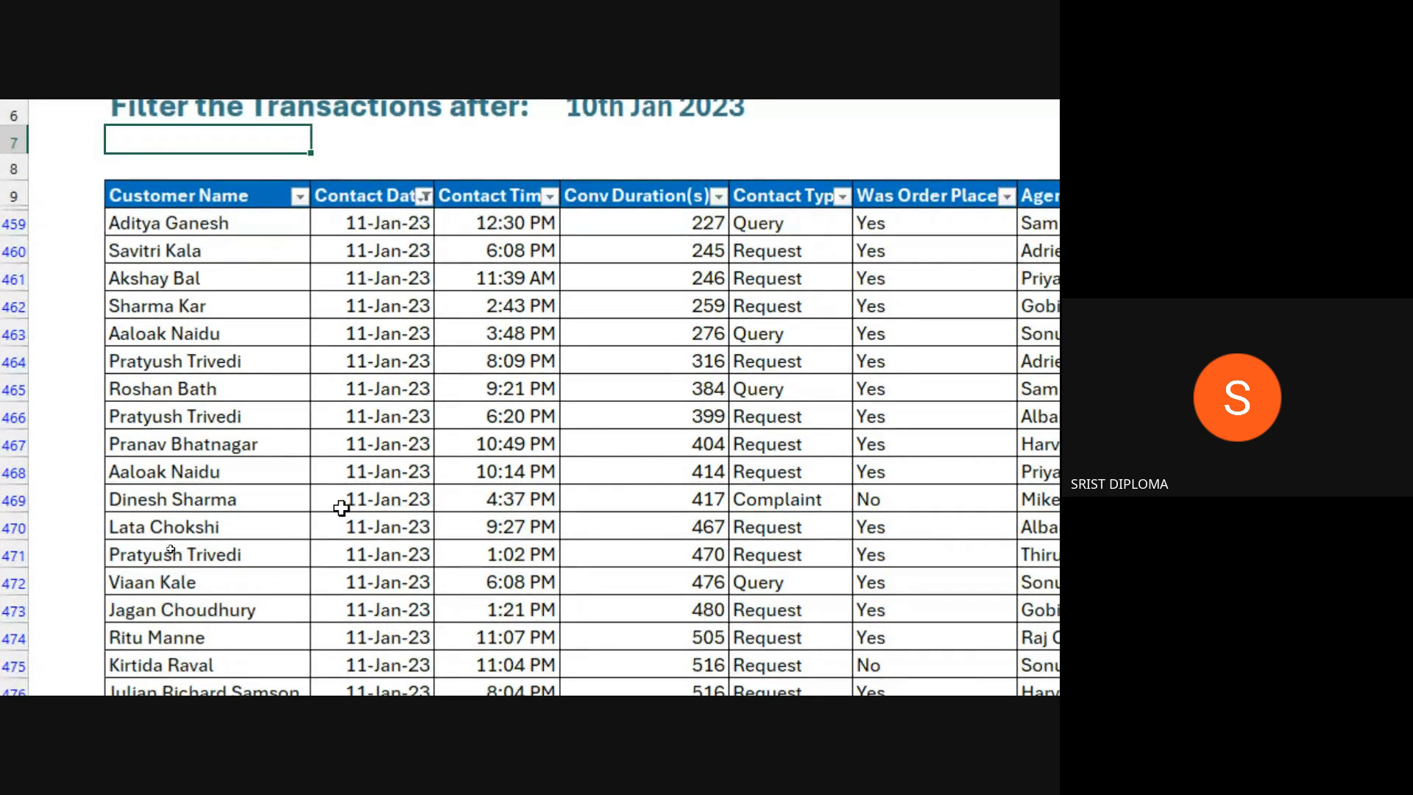
{"action": "left_click", "coordinate": [387, 224]}
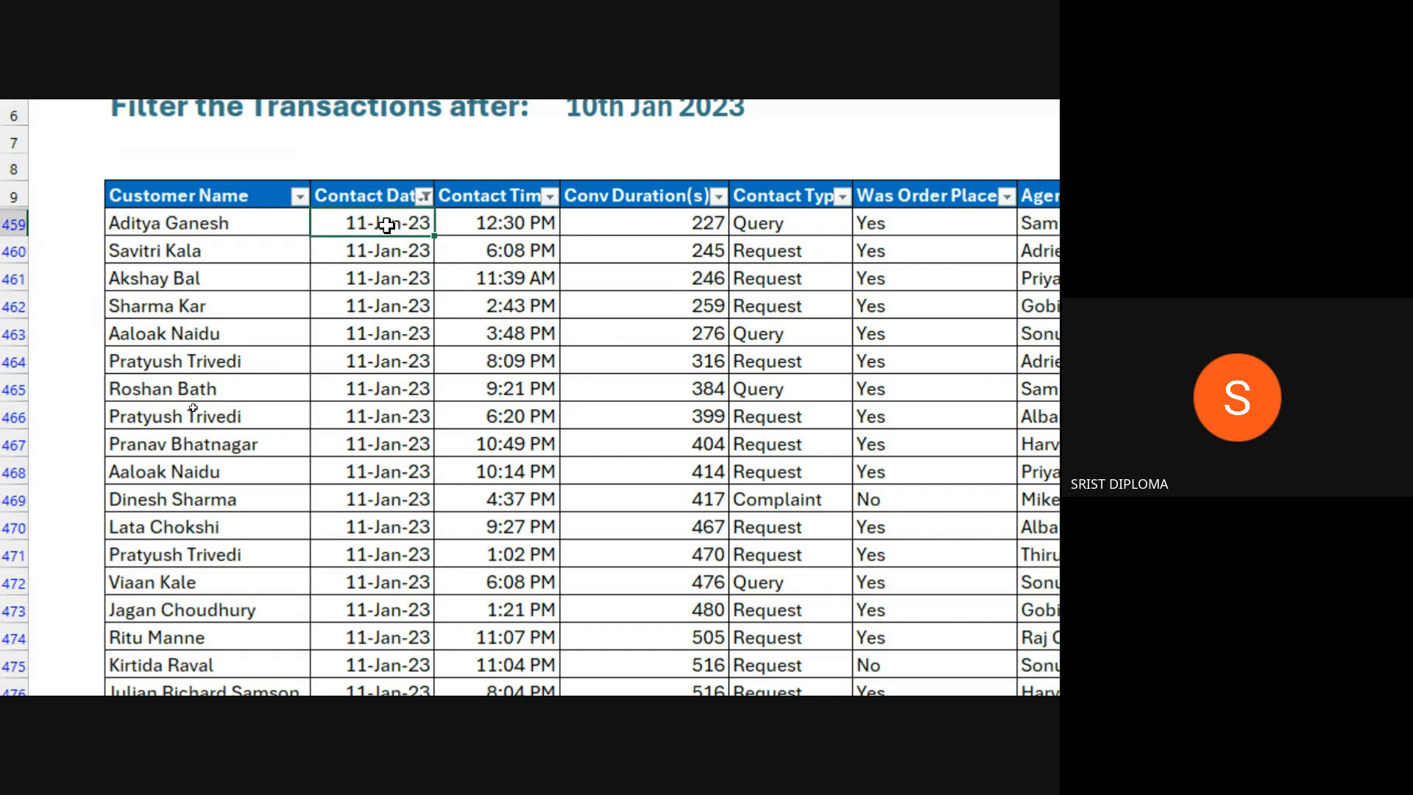
{"action": "key", "text": "ctrl+shift+Down"}
{"action": "scroll", "coordinate": [373, 583], "scroll_direction": "down", "scroll_amount": 3}
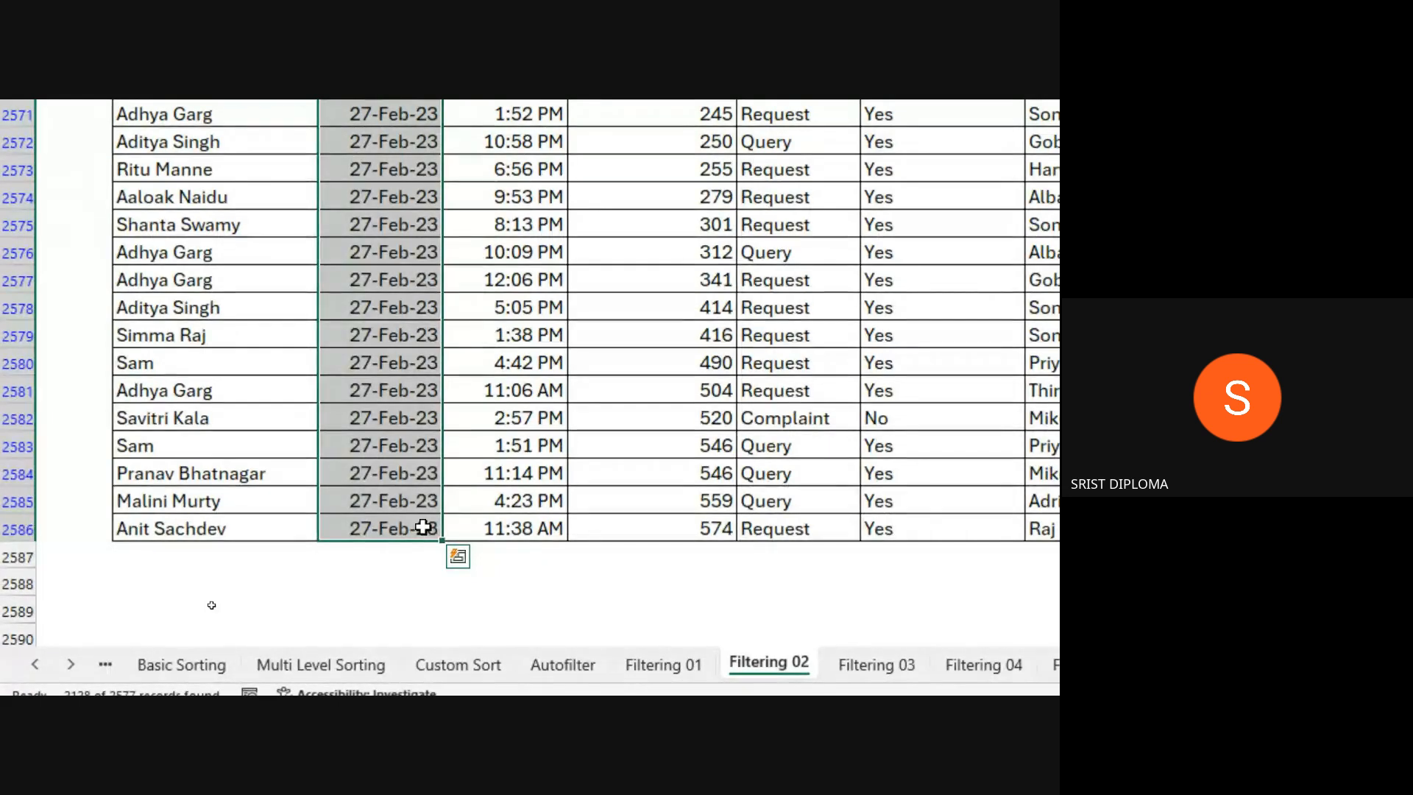
{"action": "key", "text": "ctrl+a"}
{"action": "scroll", "coordinate": [429, 390], "scroll_direction": "up", "scroll_amount": 4}
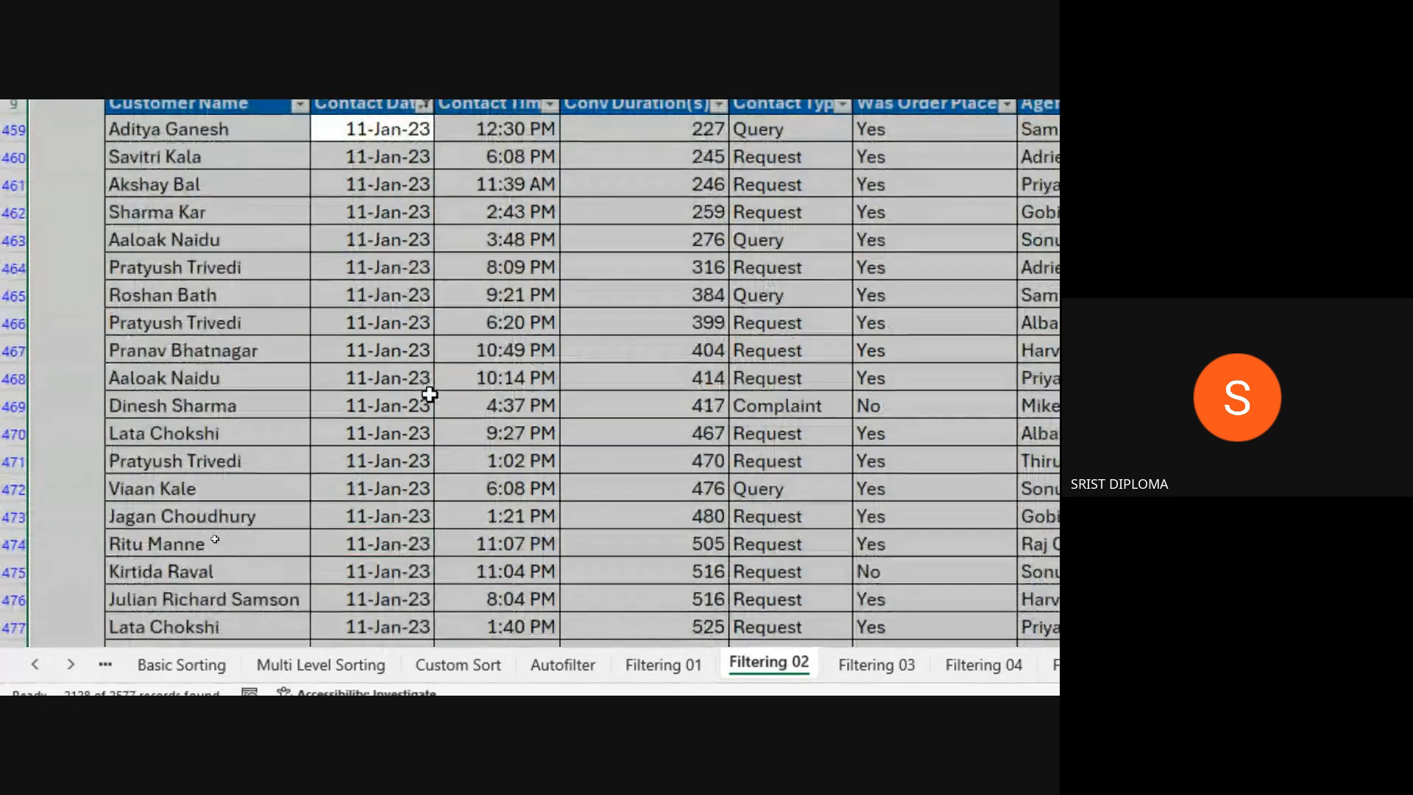
{"action": "left_click", "coordinate": [398, 335]}
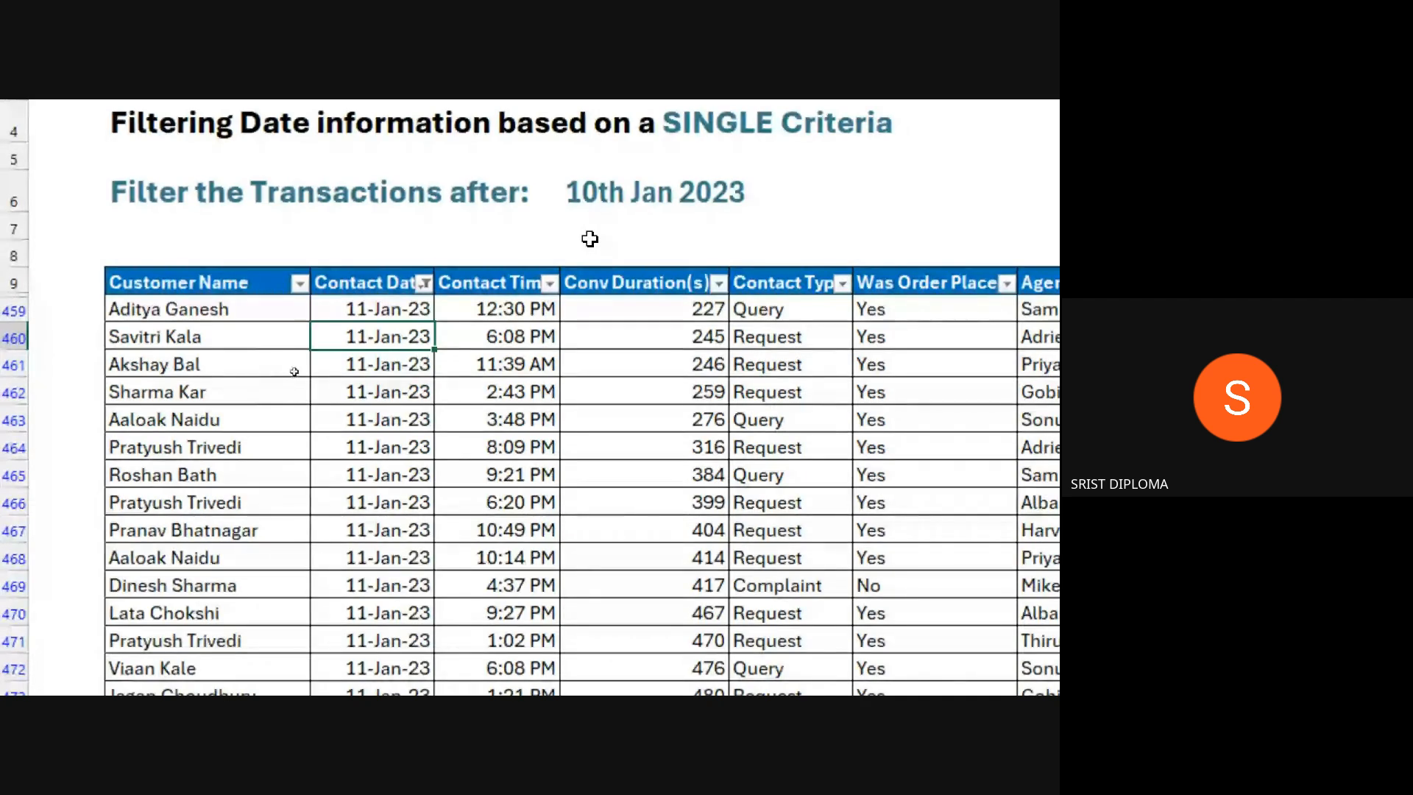
- Clear the After filter from the Contact Date column
{"action": "left_click", "coordinate": [424, 283]}
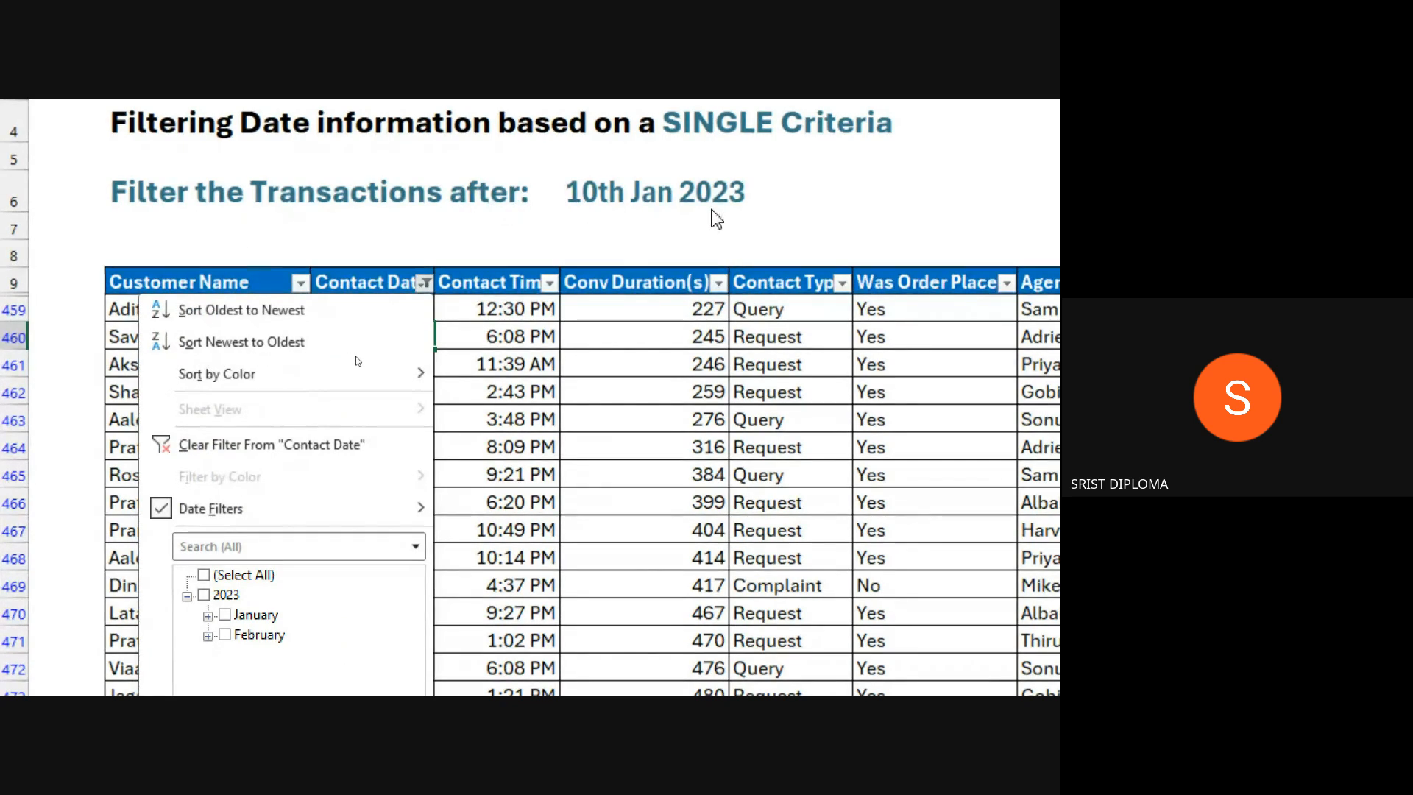
{"action": "left_click", "coordinate": [264, 457]}
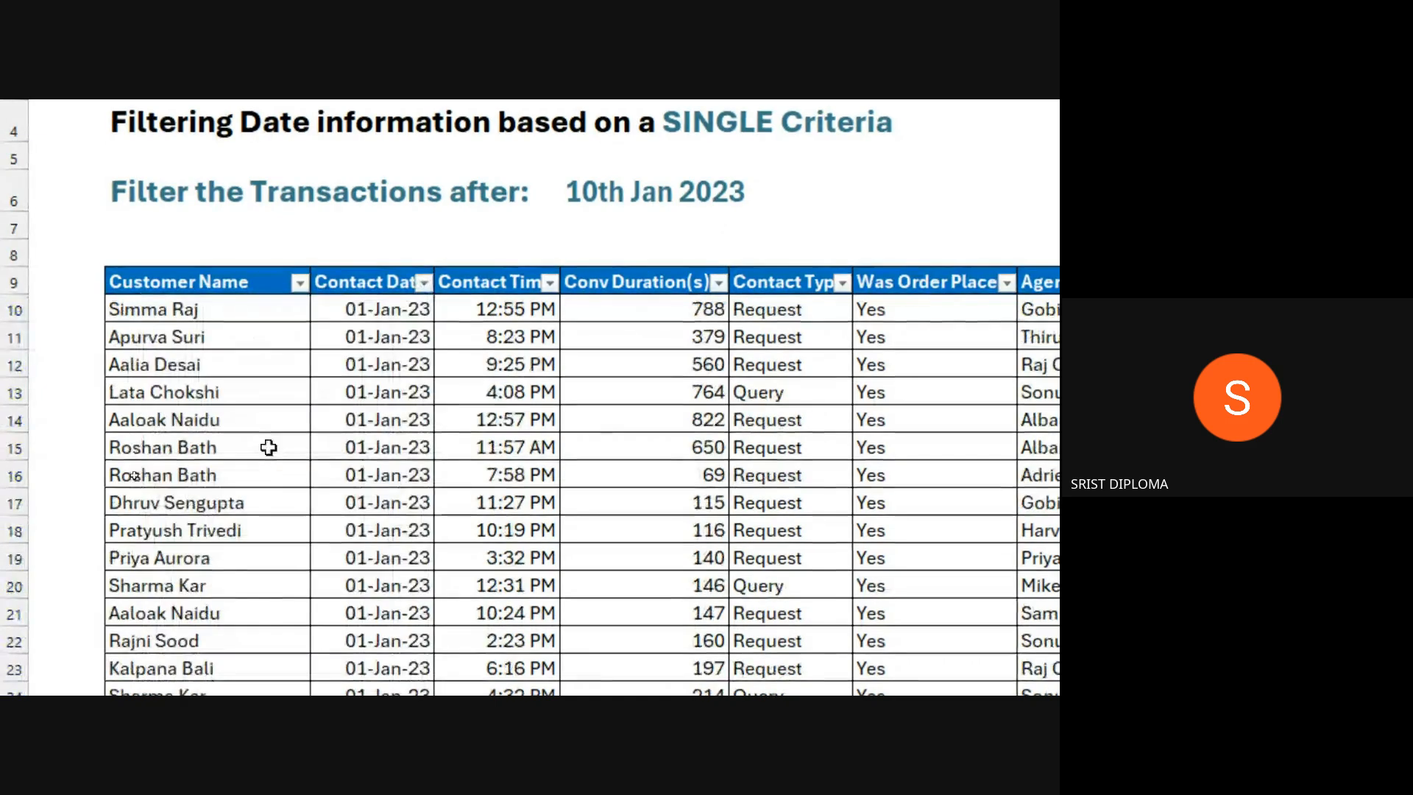
- Filter the Contact Date column with an Equals date filter using 10-01-2023, and clear that filter again
{"action": "left_click", "coordinate": [425, 284]}
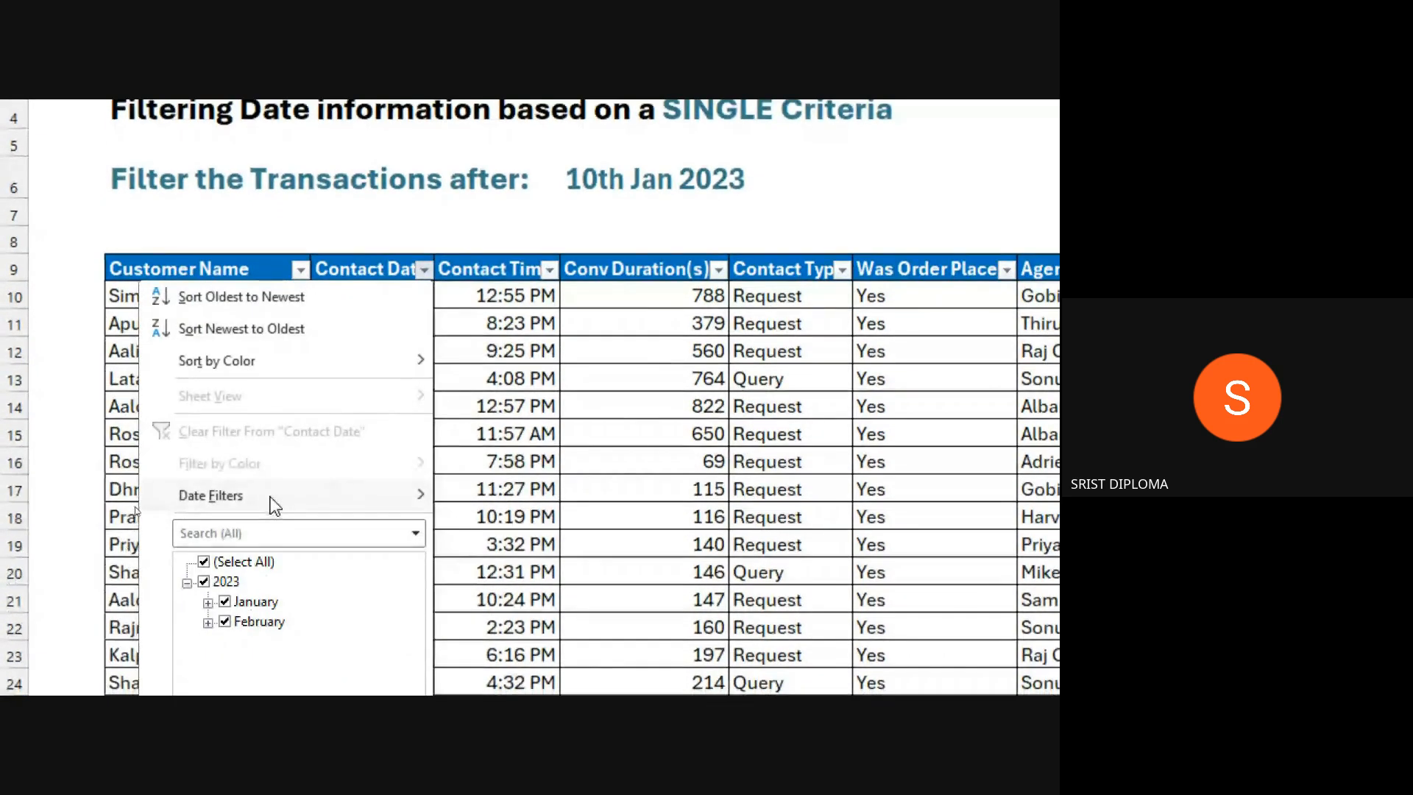
{"action": "mouse_move", "coordinate": [268, 509]}
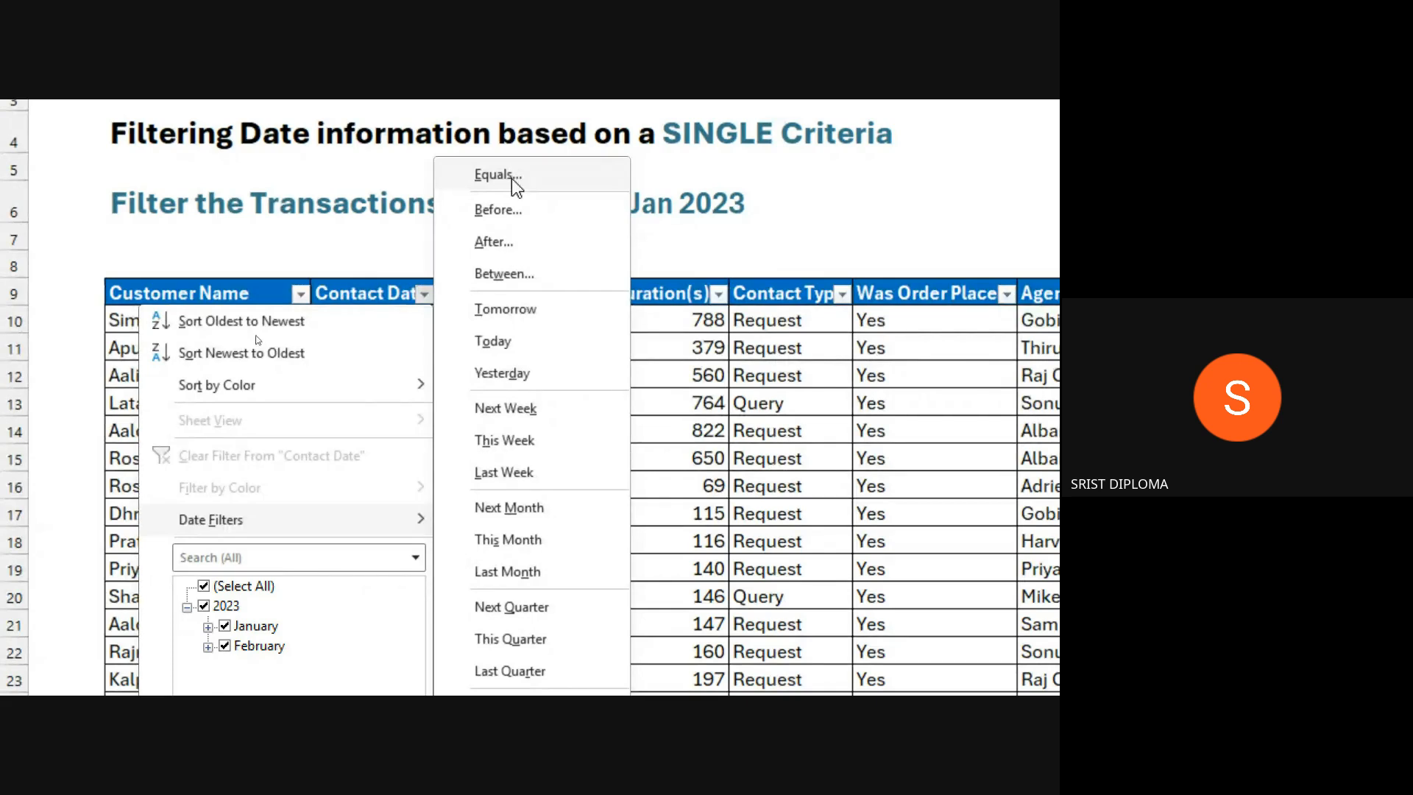
{"action": "left_click", "coordinate": [513, 180]}
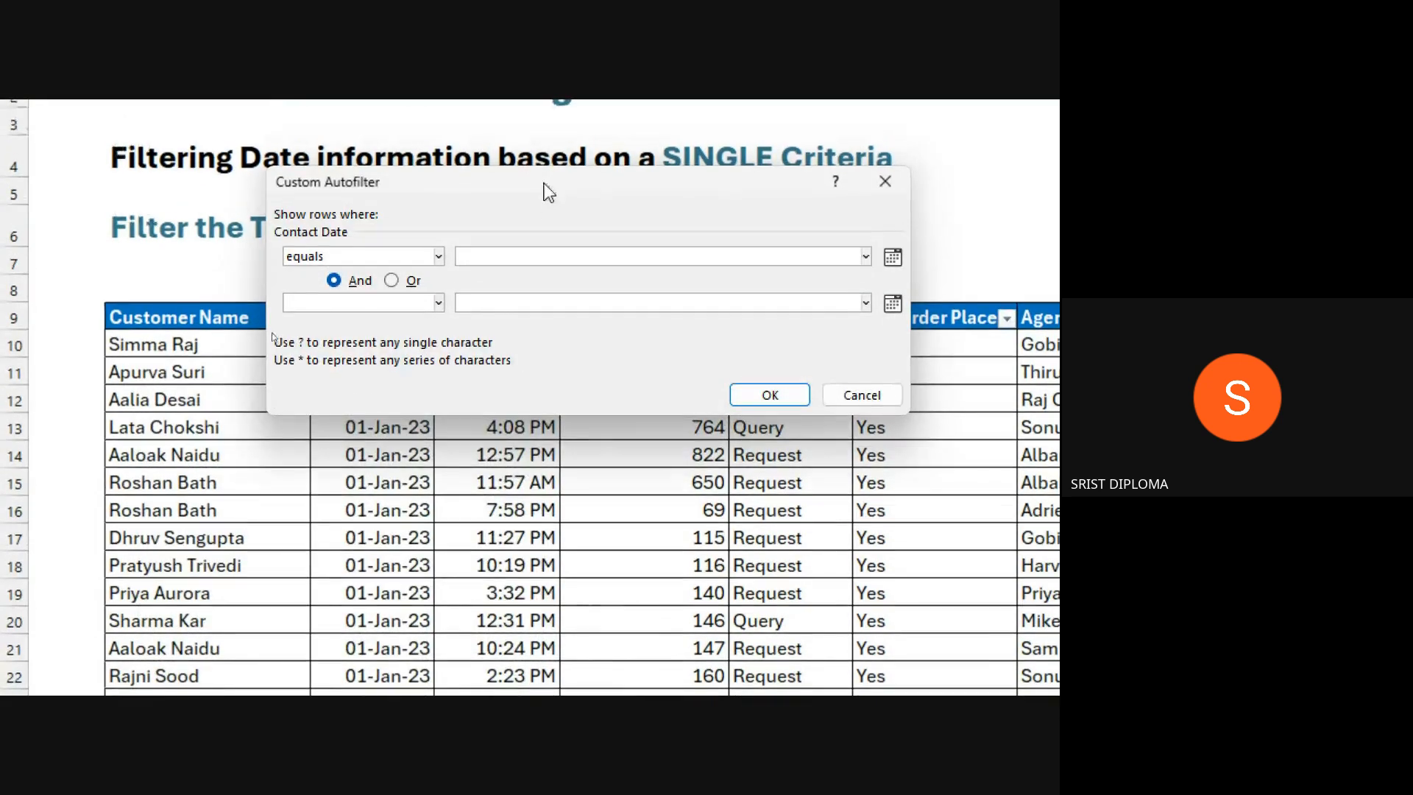
{"action": "left_click_drag", "start_coordinate": [545, 221], "coordinate": [580, 391]}
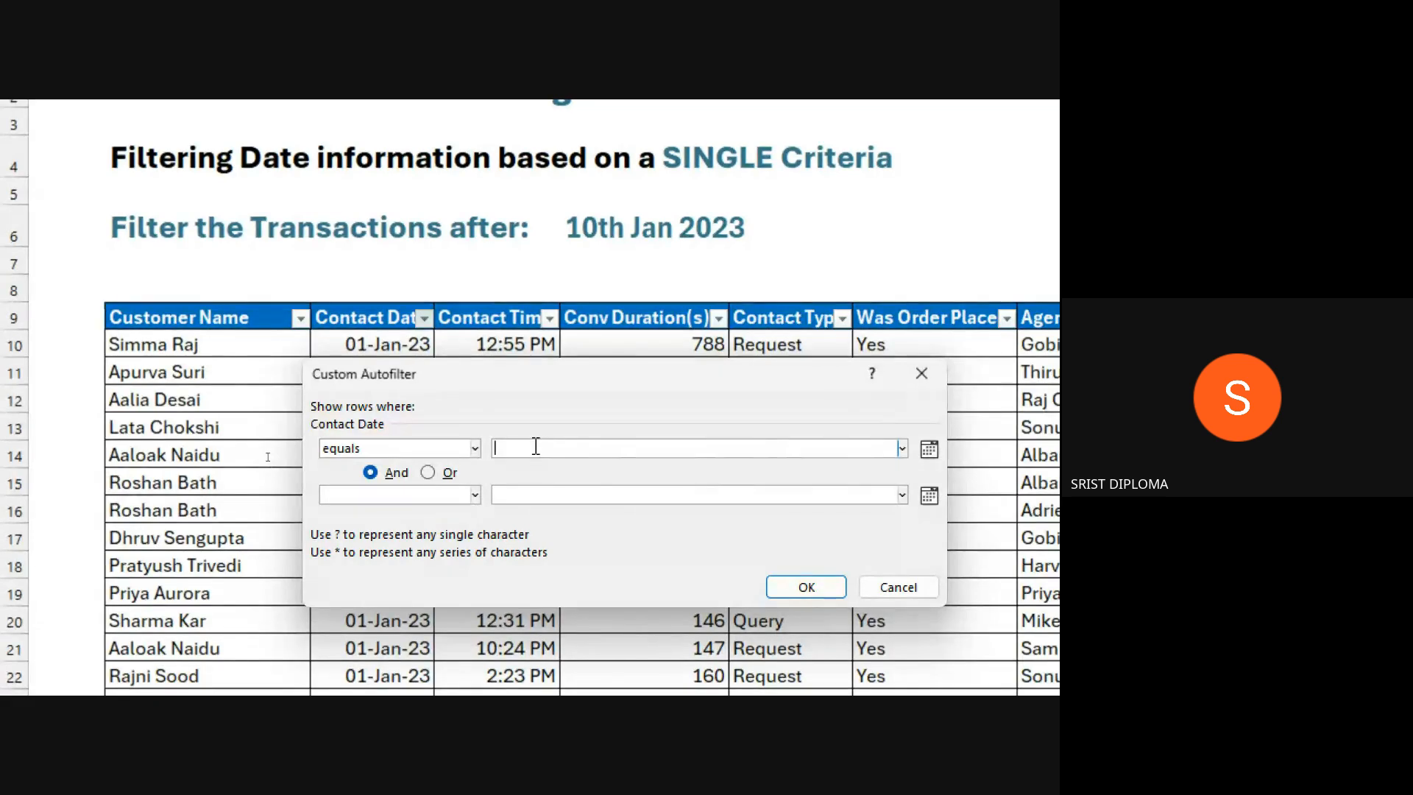
{"action": "type", "text": "10-01-2023"}
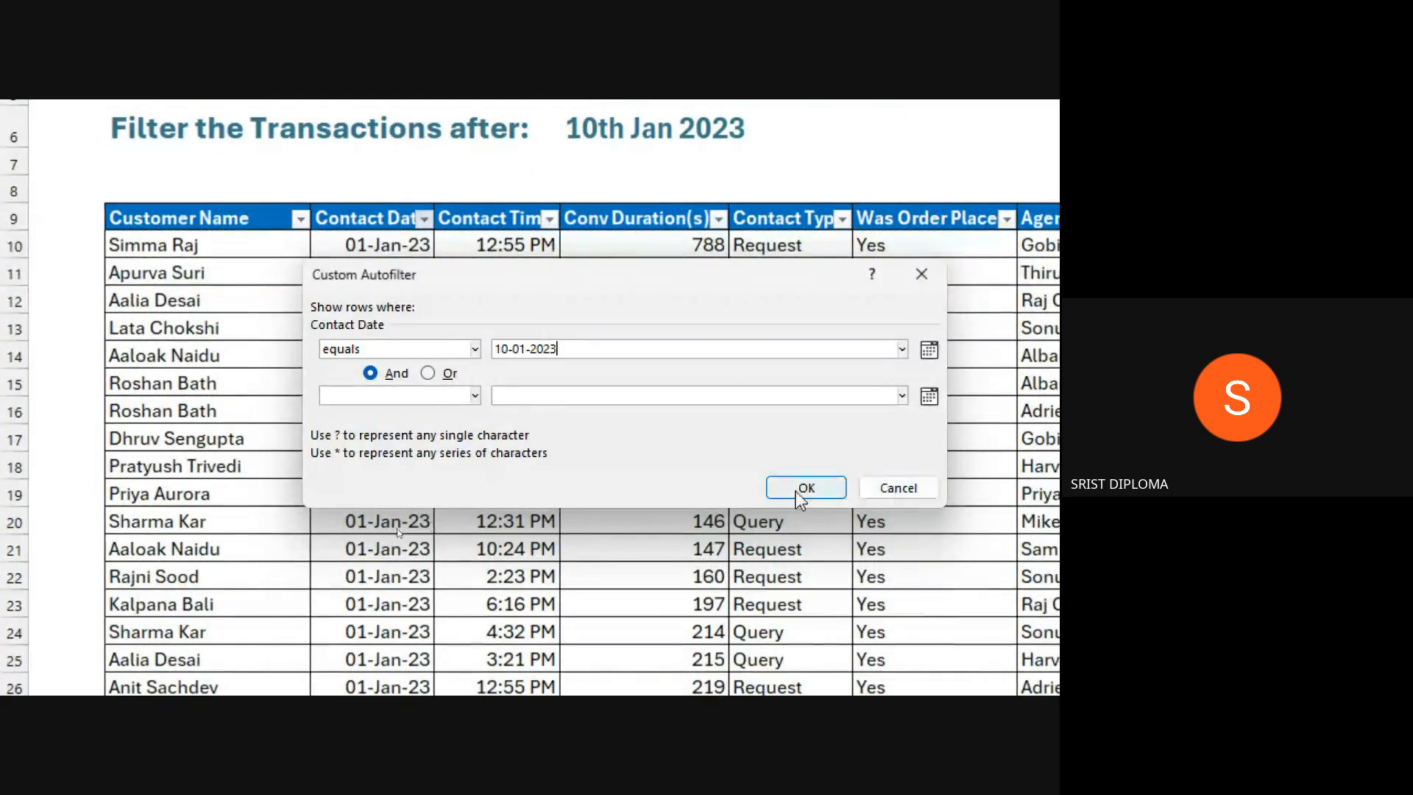
{"action": "left_click", "coordinate": [806, 586]}
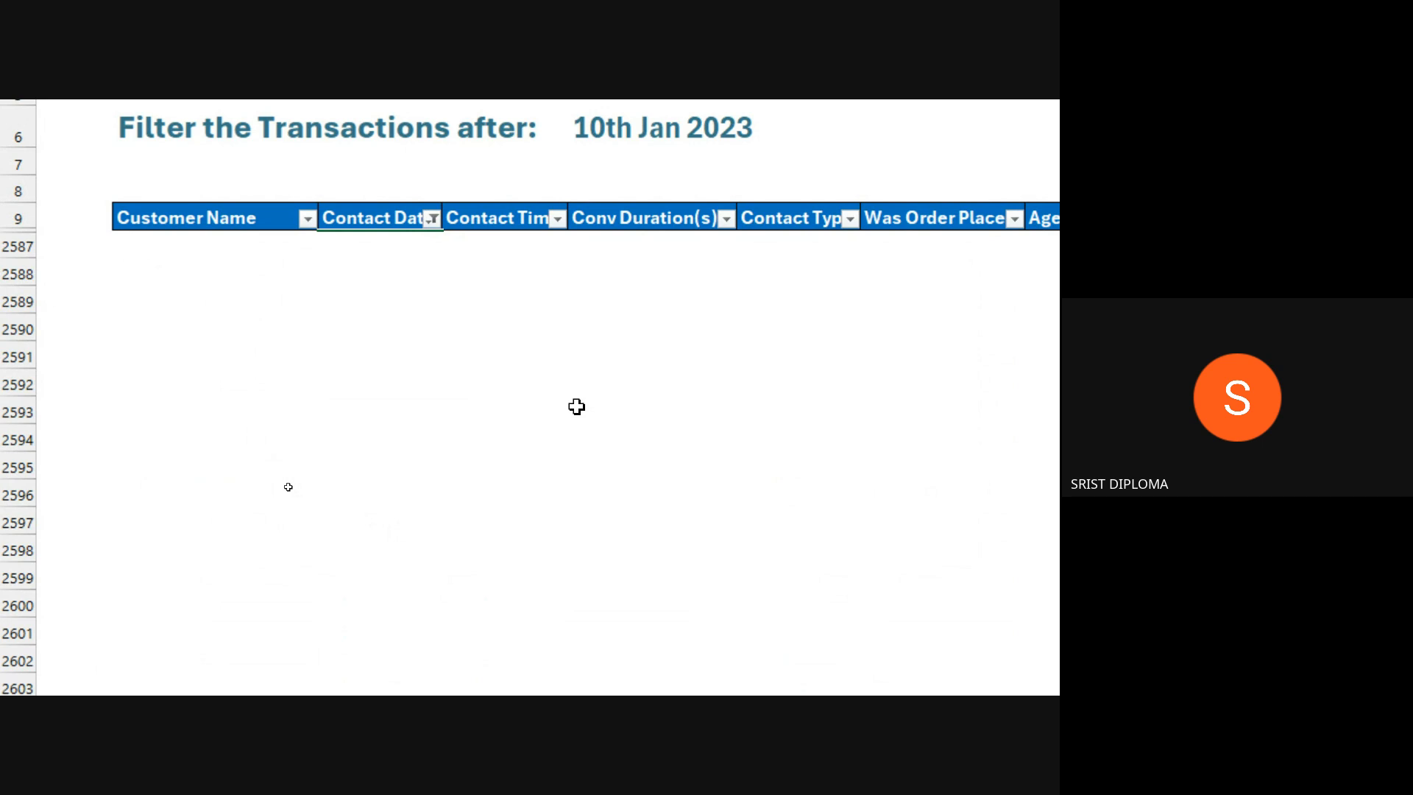
{"action": "left_click", "coordinate": [432, 218]}
{"action": "left_click", "coordinate": [335, 380]}
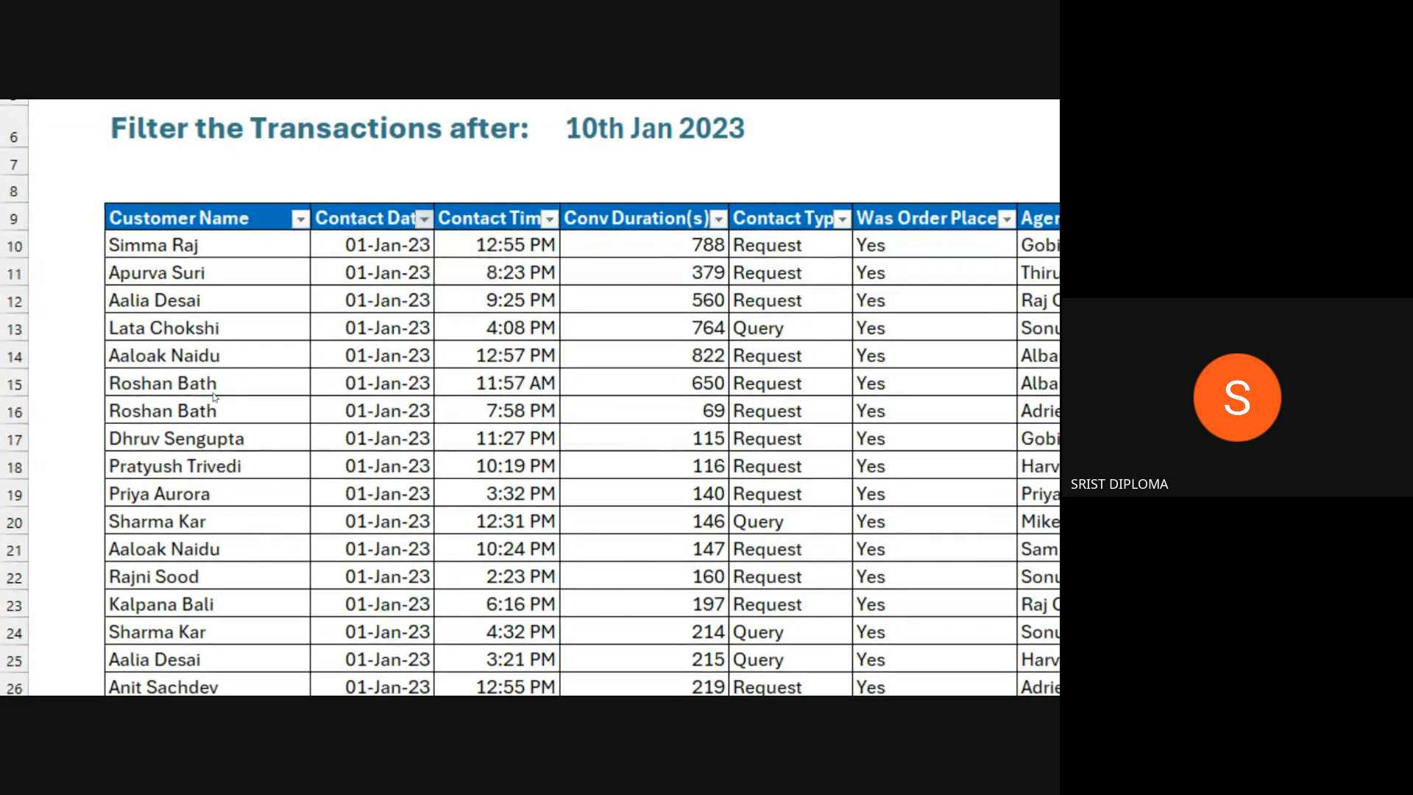
{"action": "left_click", "coordinate": [425, 220]}
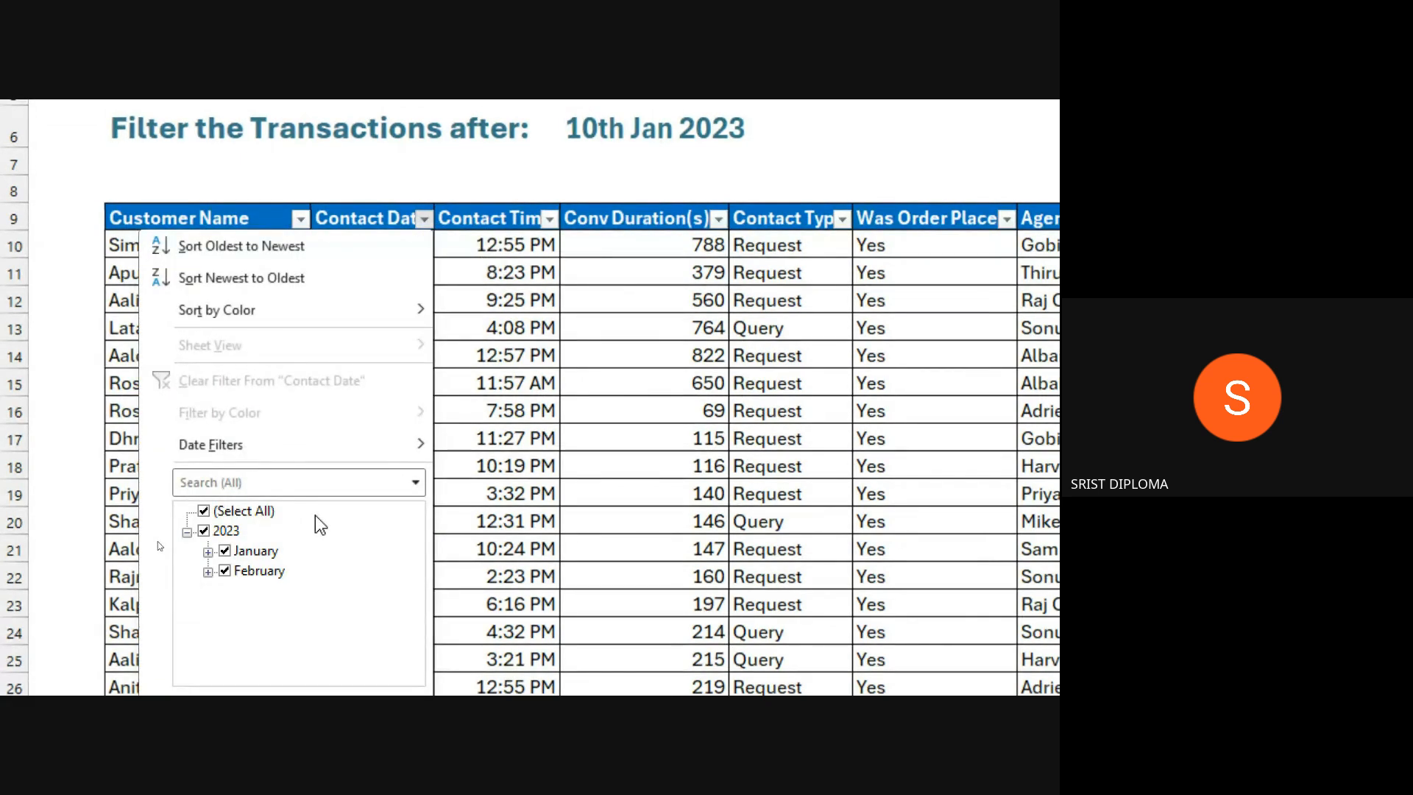
{"action": "mouse_move", "coordinate": [281, 445]}
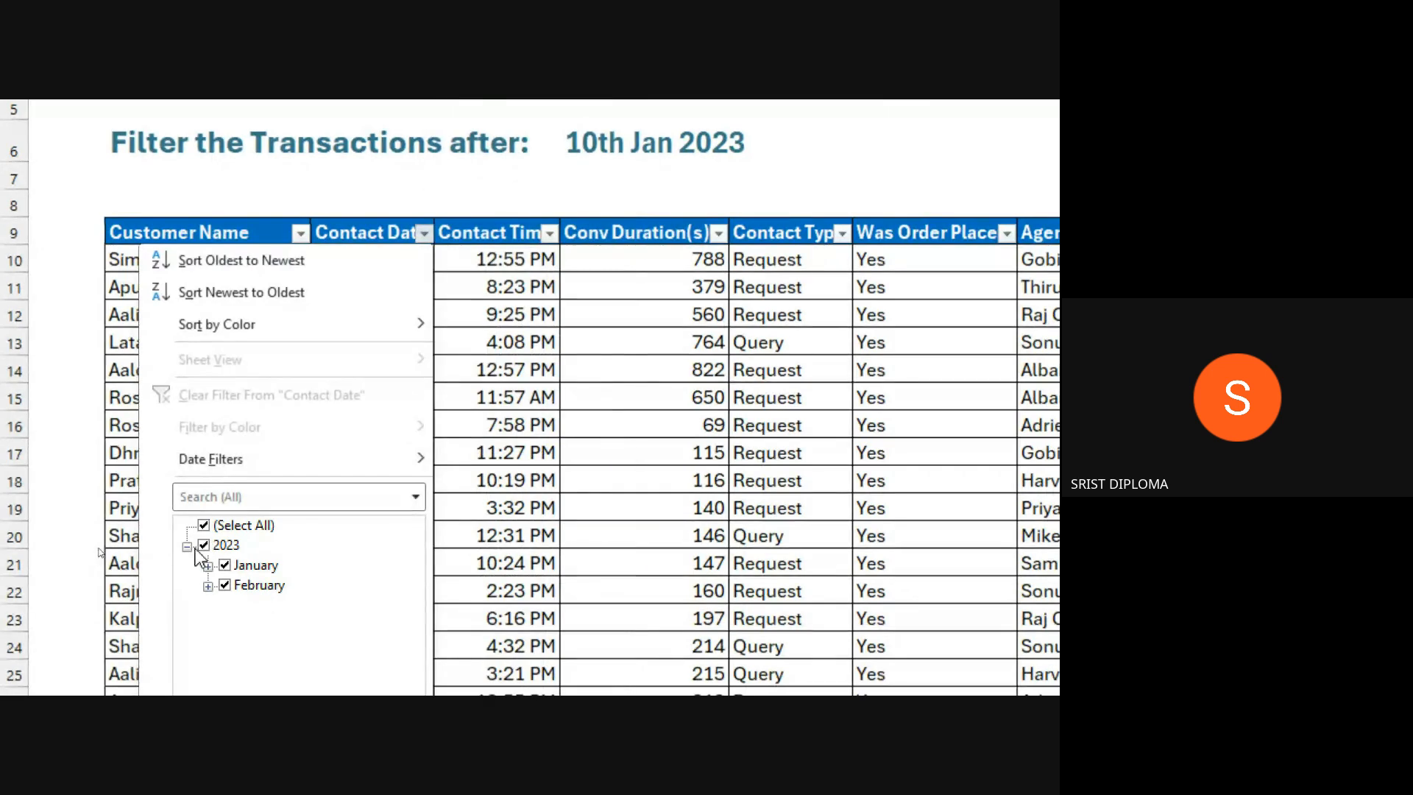
{"action": "left_click", "coordinate": [205, 525]}
{"action": "key", "text": "Escape"}
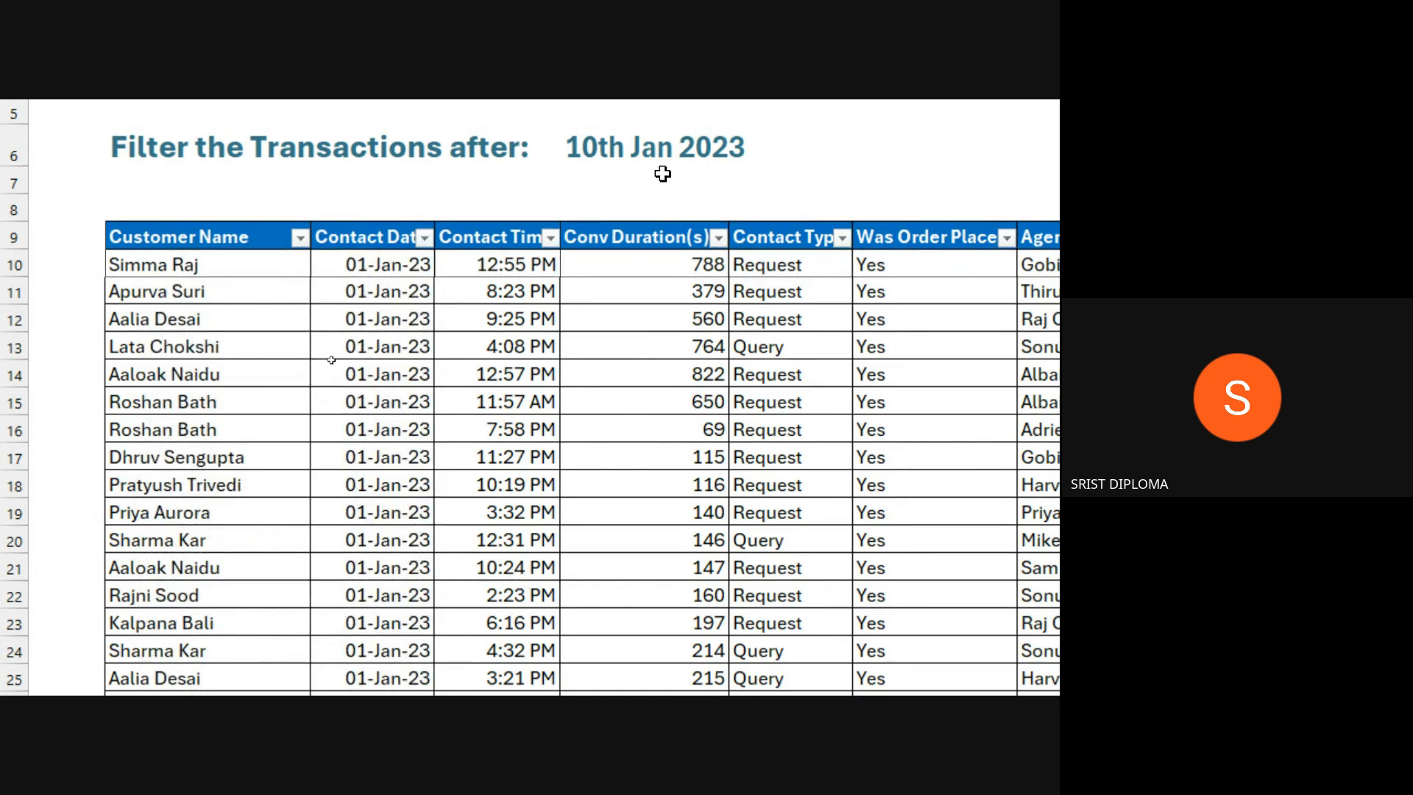
- Switch to the Filtering 03 sheet and turn on AutoFilter for its transaction list
{"action": "scroll", "coordinate": [655, 184], "scroll_direction": "up", "scroll_amount": 1}
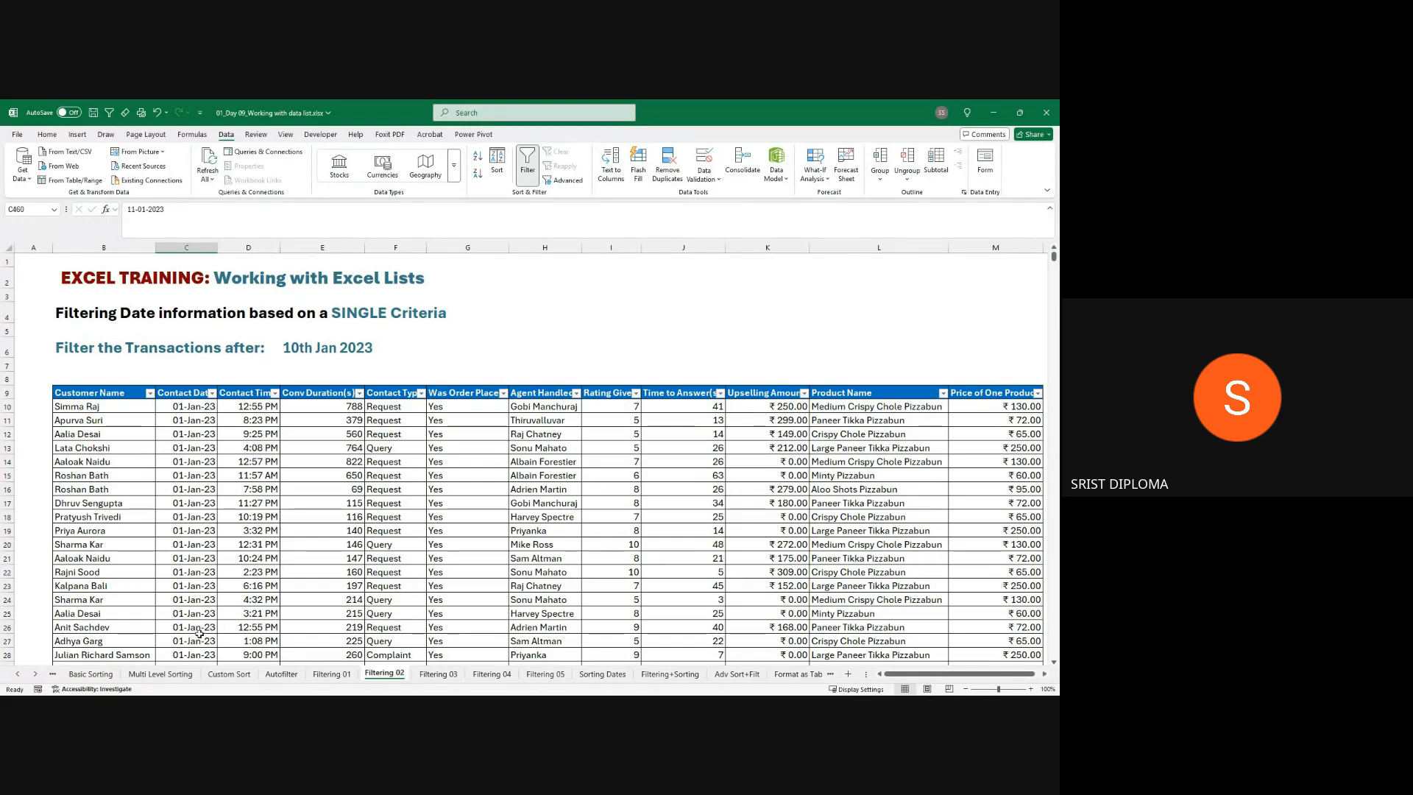
{"action": "left_click", "coordinate": [438, 674]}
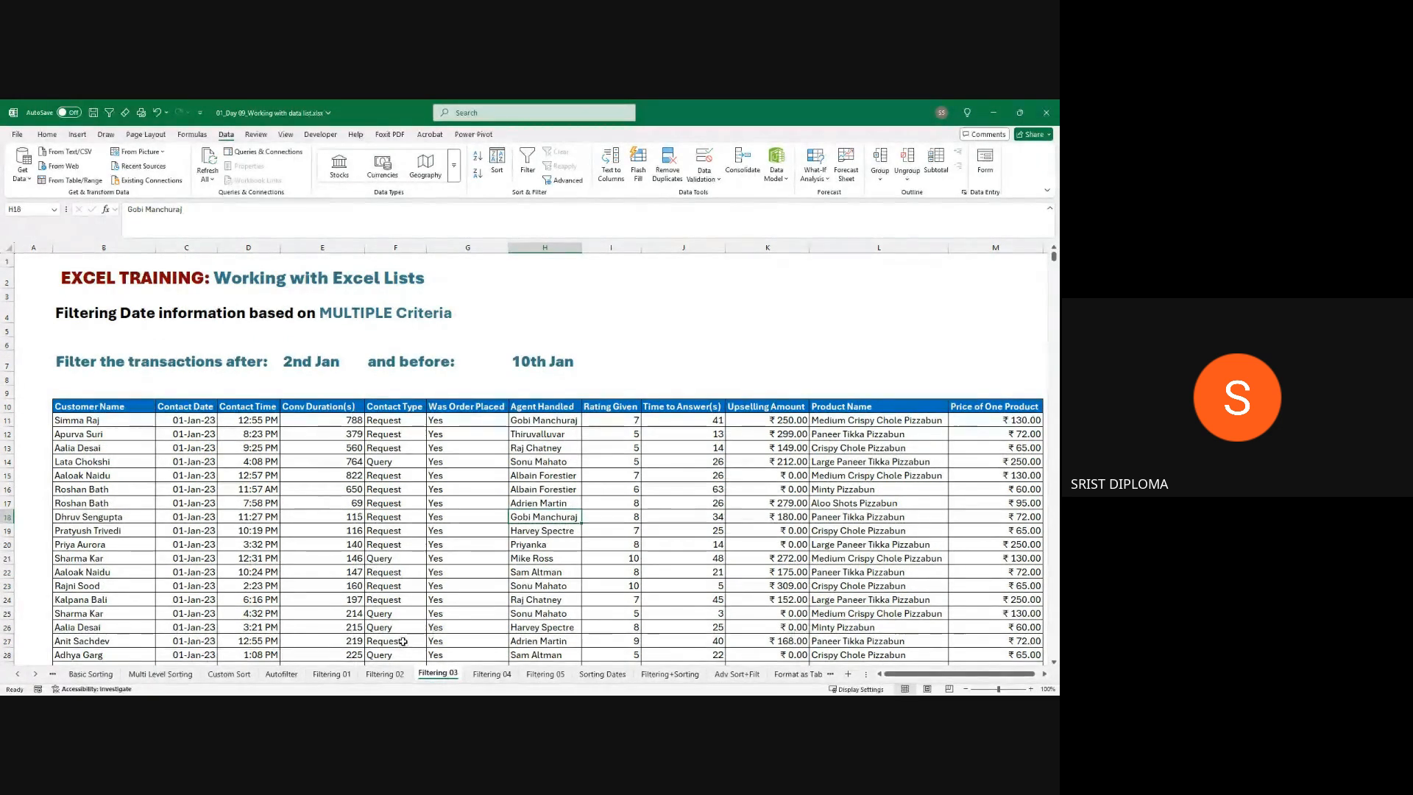
{"action": "scroll", "coordinate": [634, 644], "scroll_direction": "up", "scroll_amount": 3, "text": "ctrl"}
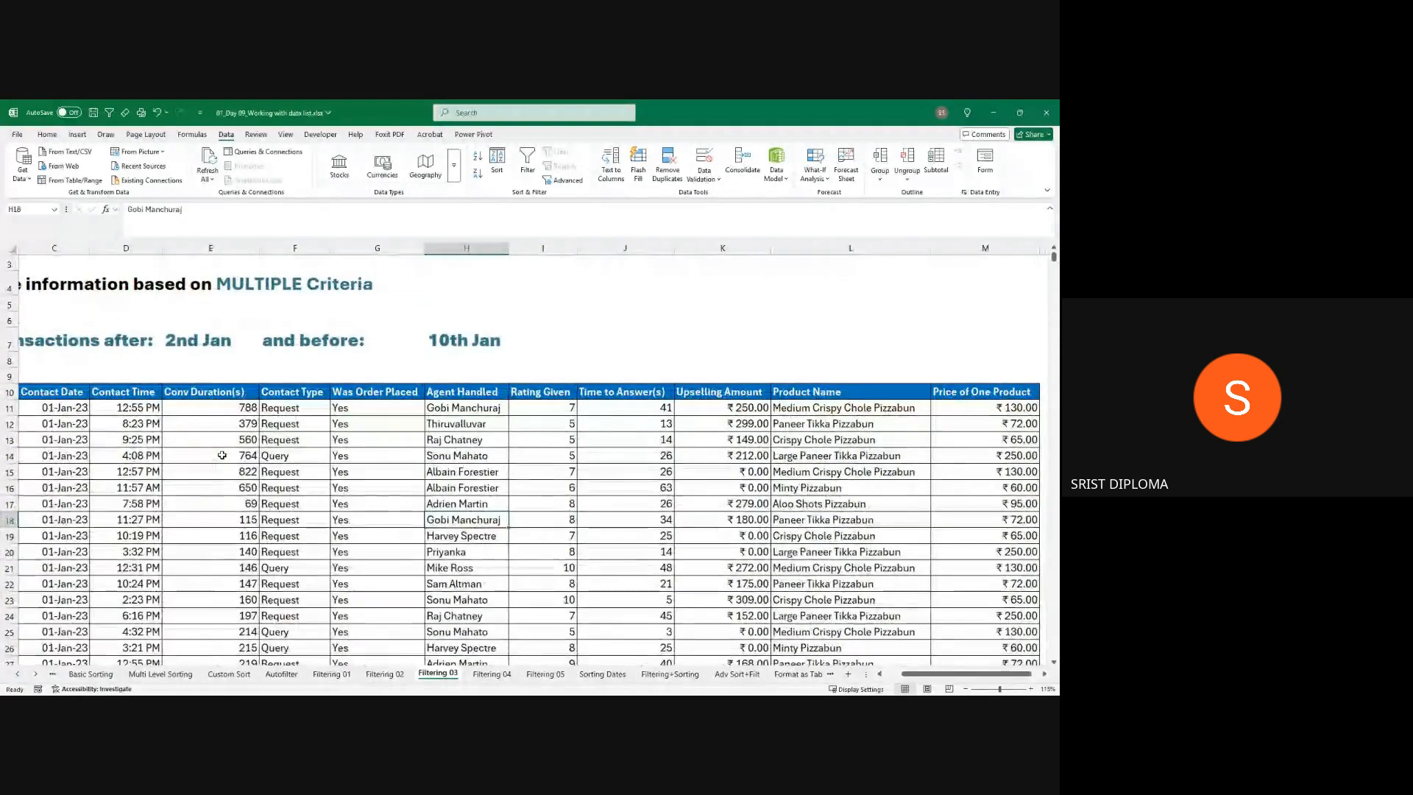
{"action": "scroll", "coordinate": [401, 483], "scroll_direction": "left", "scroll_amount": 3}
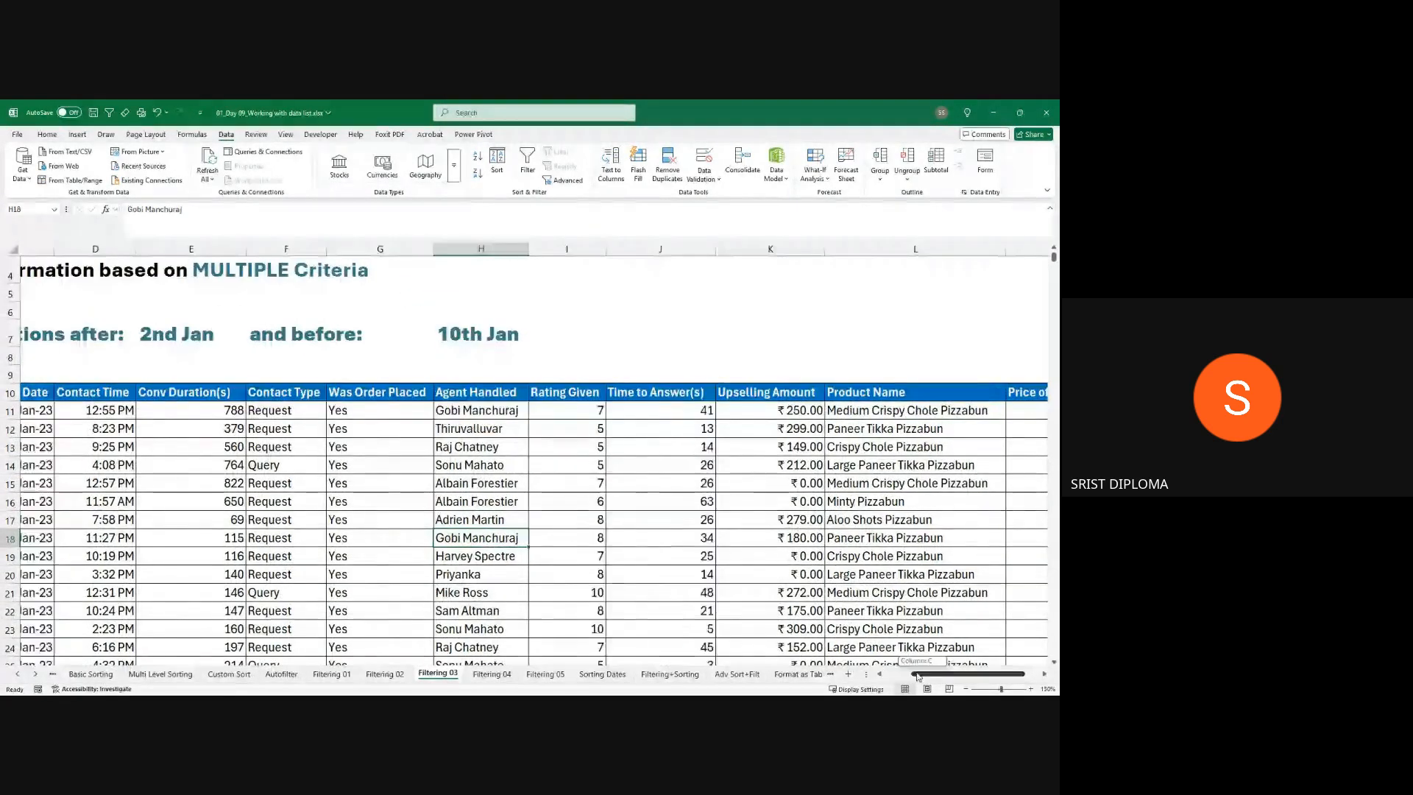
{"action": "left_click_drag", "start_coordinate": [915, 674], "coordinate": [900, 677]}
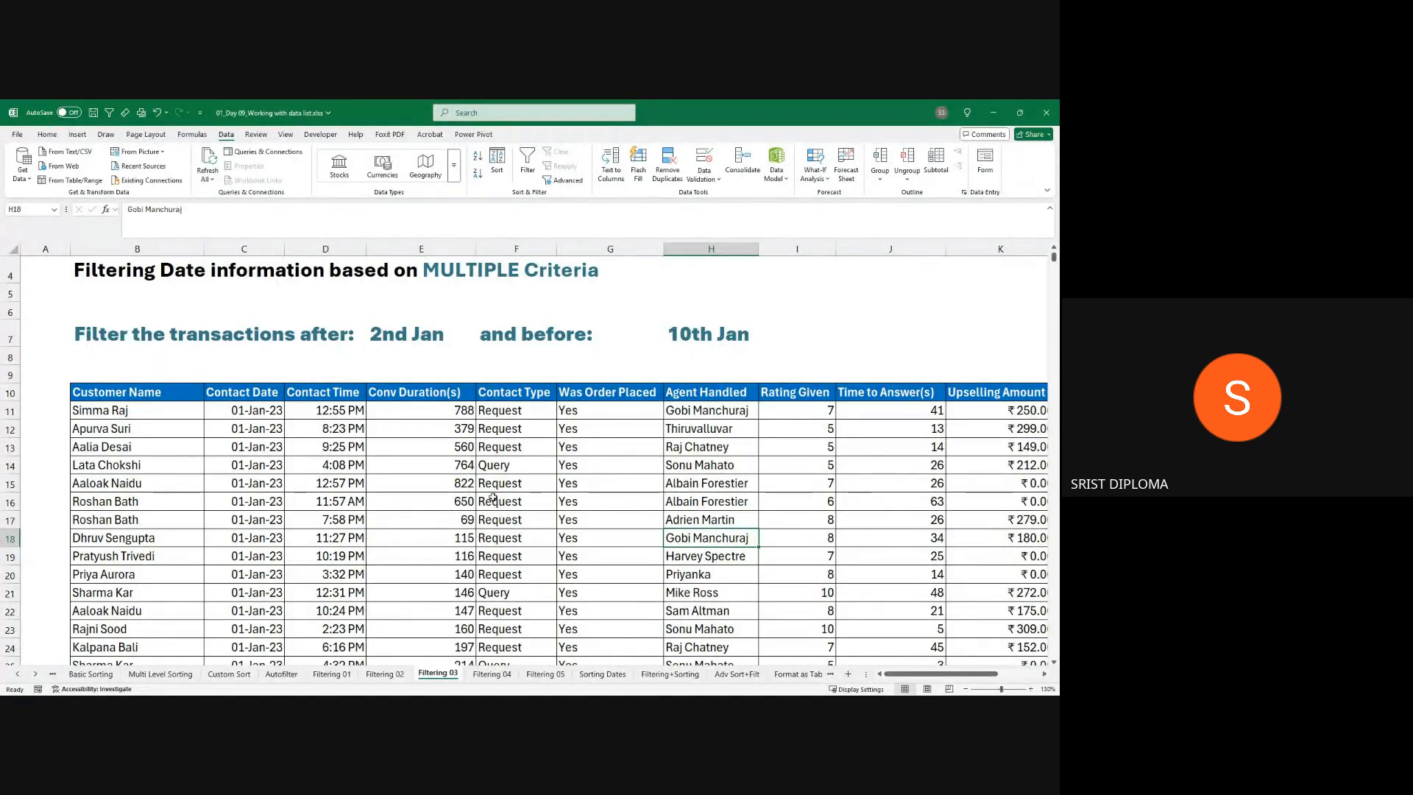
{"action": "left_click", "coordinate": [403, 523]}
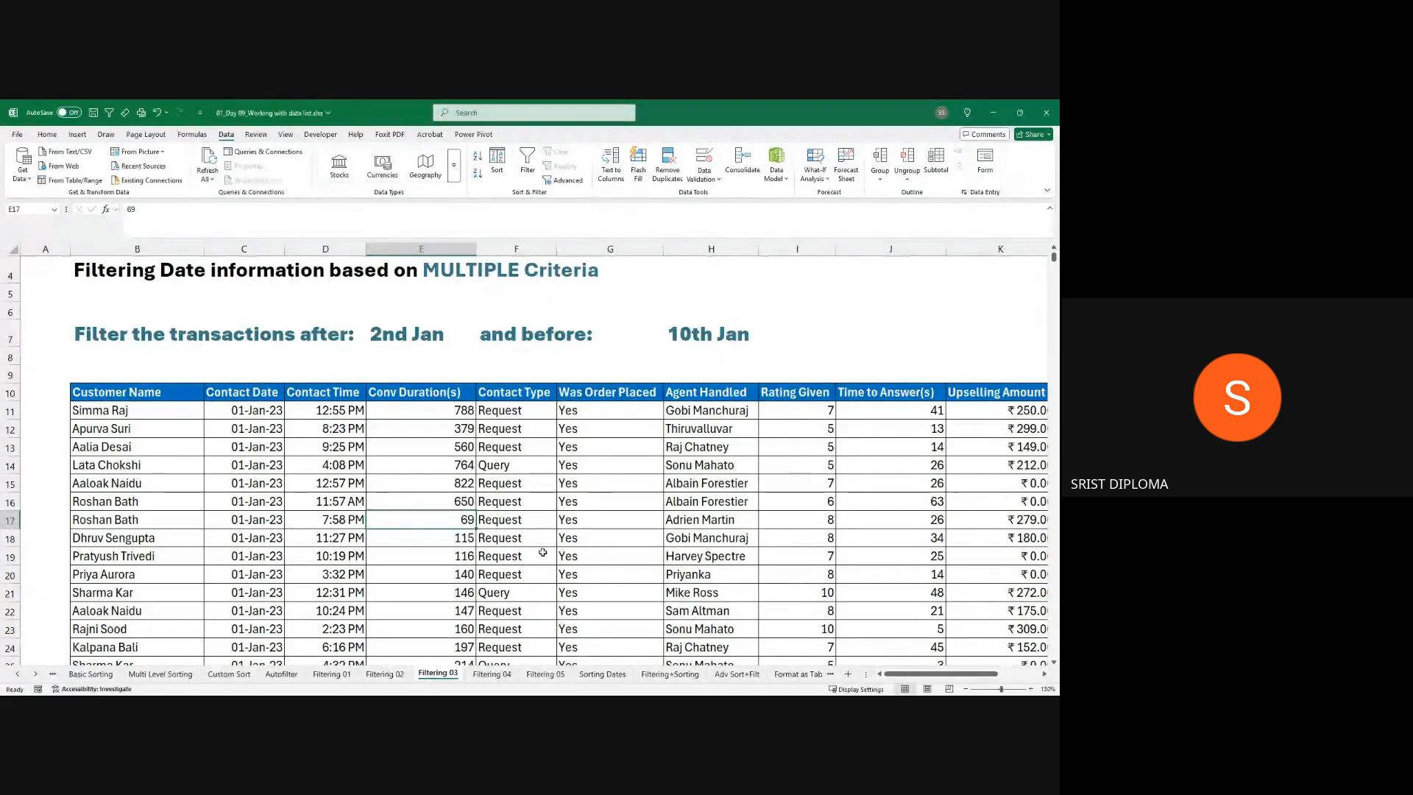
{"action": "key", "text": "ctrl+shift+l"}
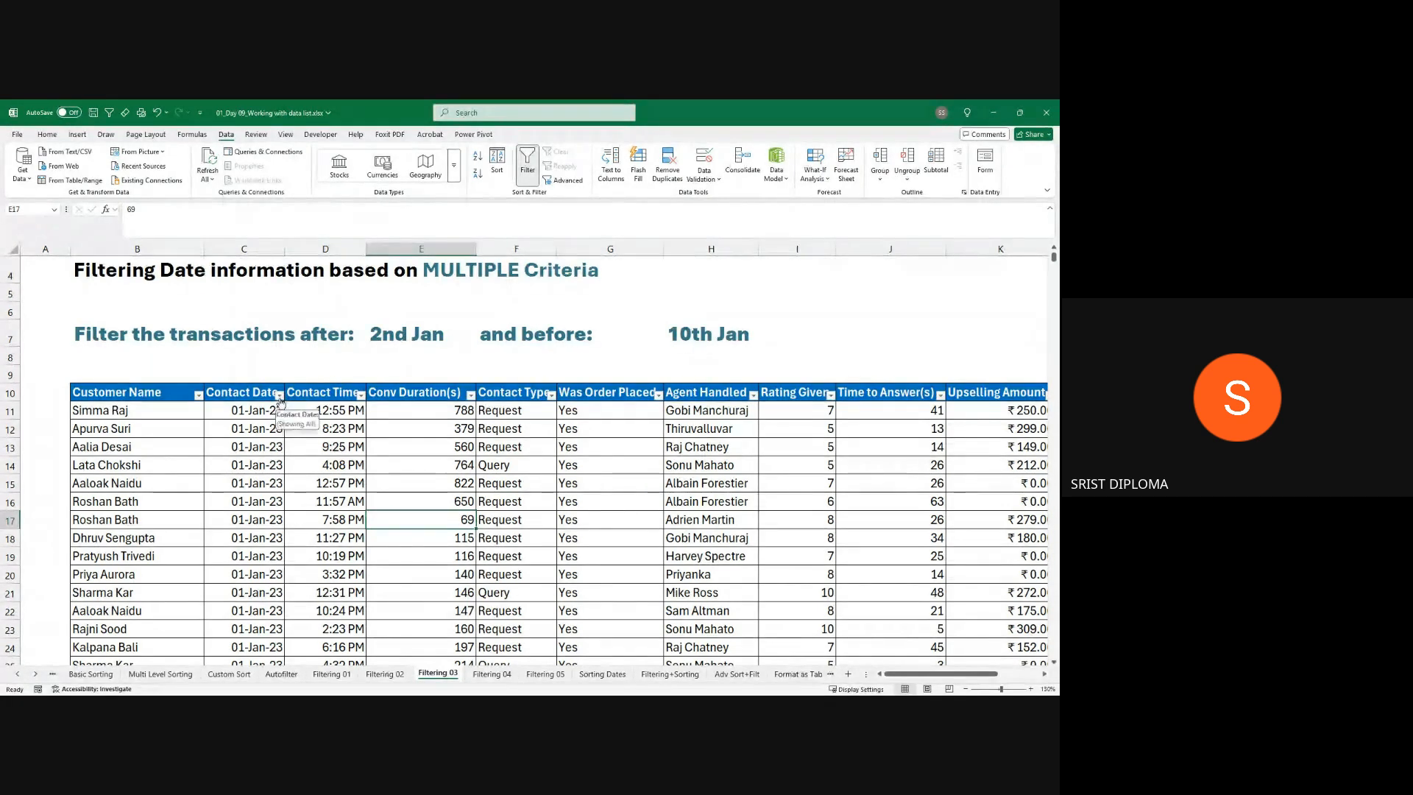
- Start a custom date filter on the Contact Date column with the first condition "is after" 02-01-2023
{"action": "left_click", "coordinate": [279, 396]}
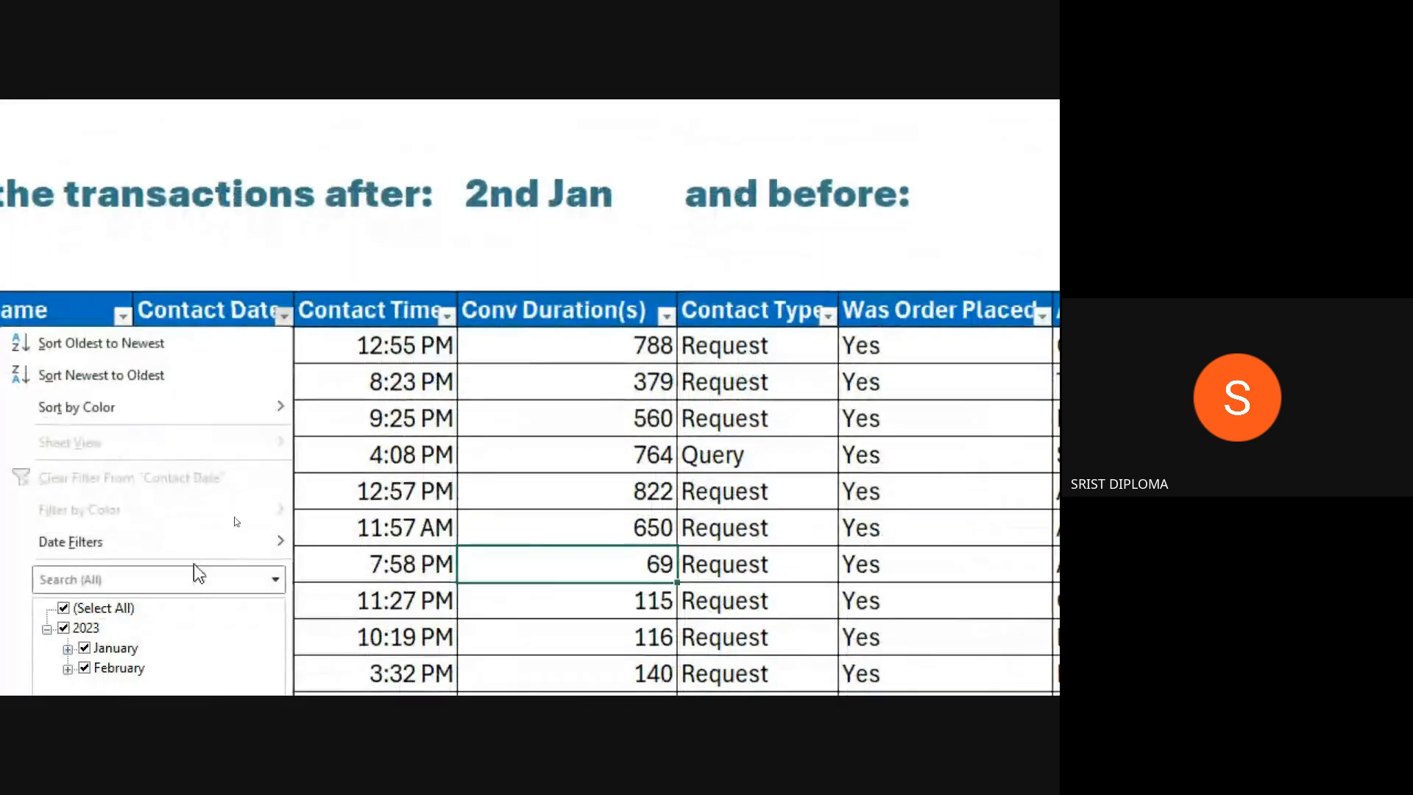
{"action": "mouse_move", "coordinate": [240, 511]}
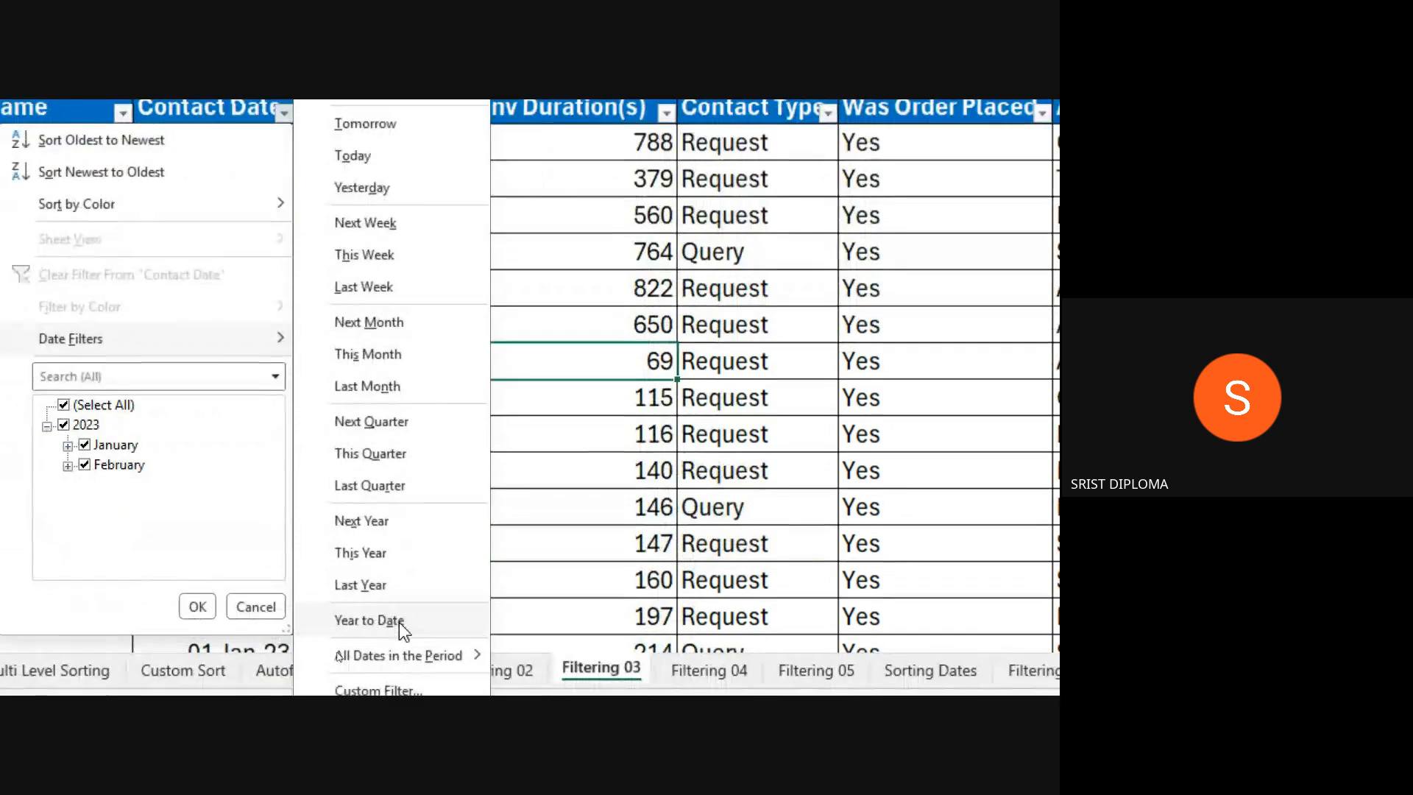
{"action": "left_click", "coordinate": [387, 683]}
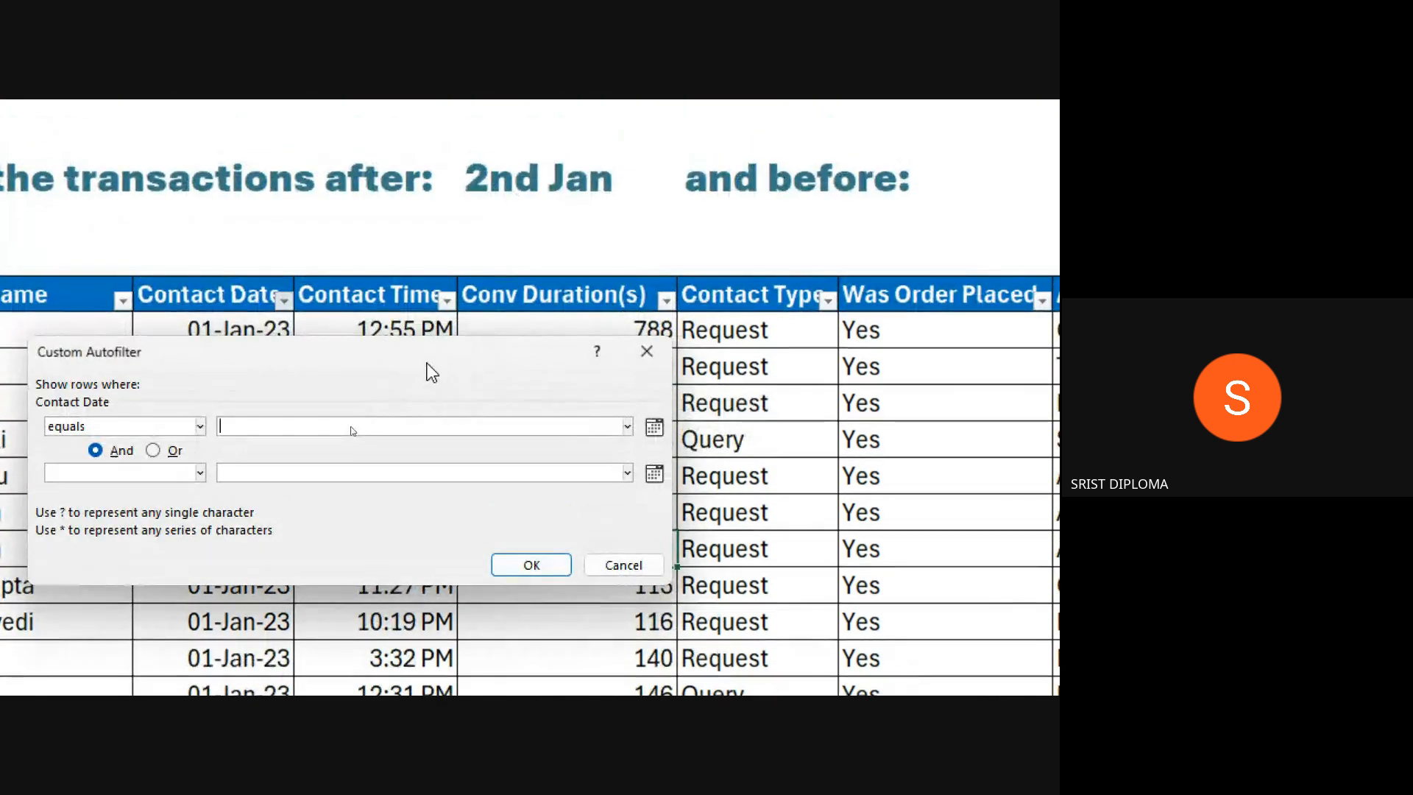
{"action": "left_click_drag", "start_coordinate": [432, 372], "coordinate": [669, 341]}
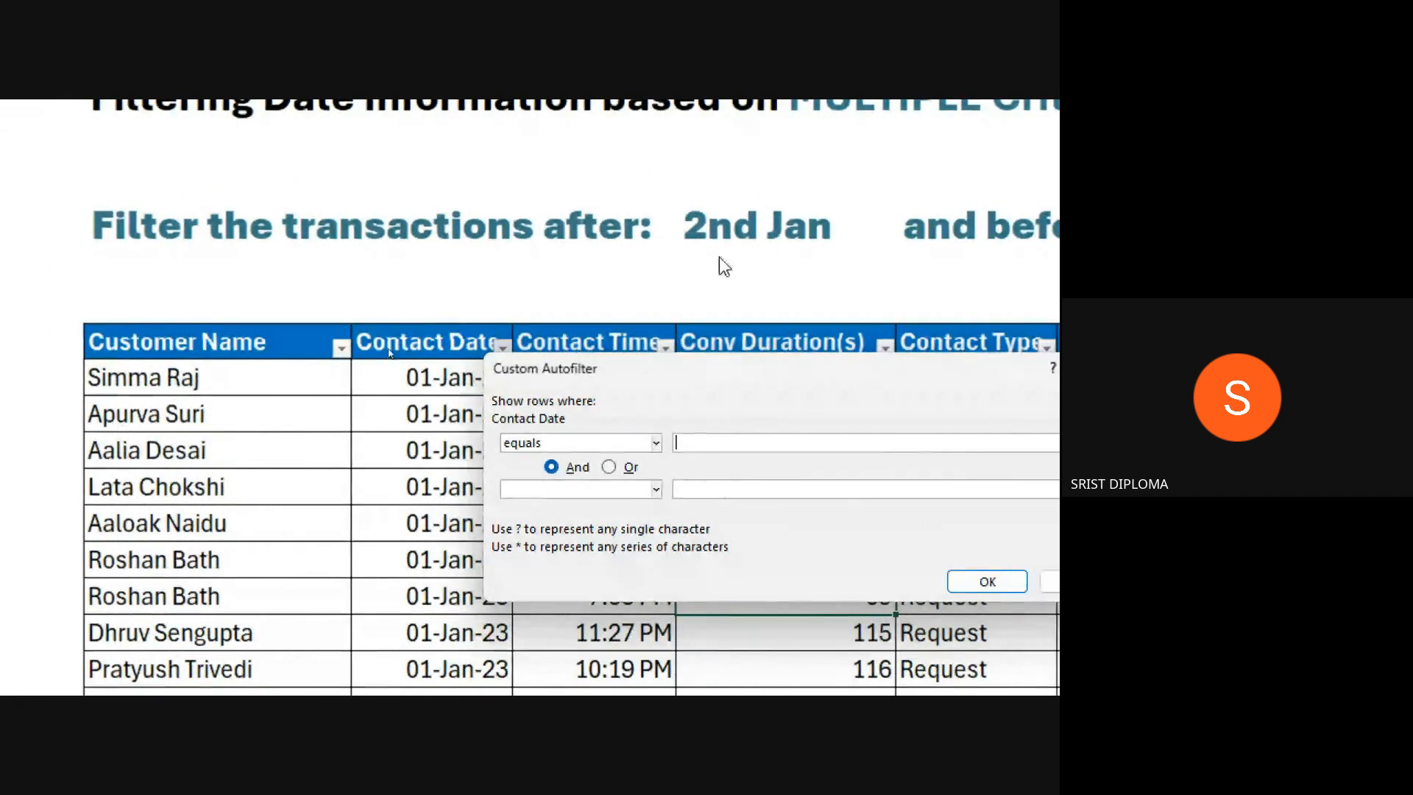
{"action": "left_click", "coordinate": [587, 443]}
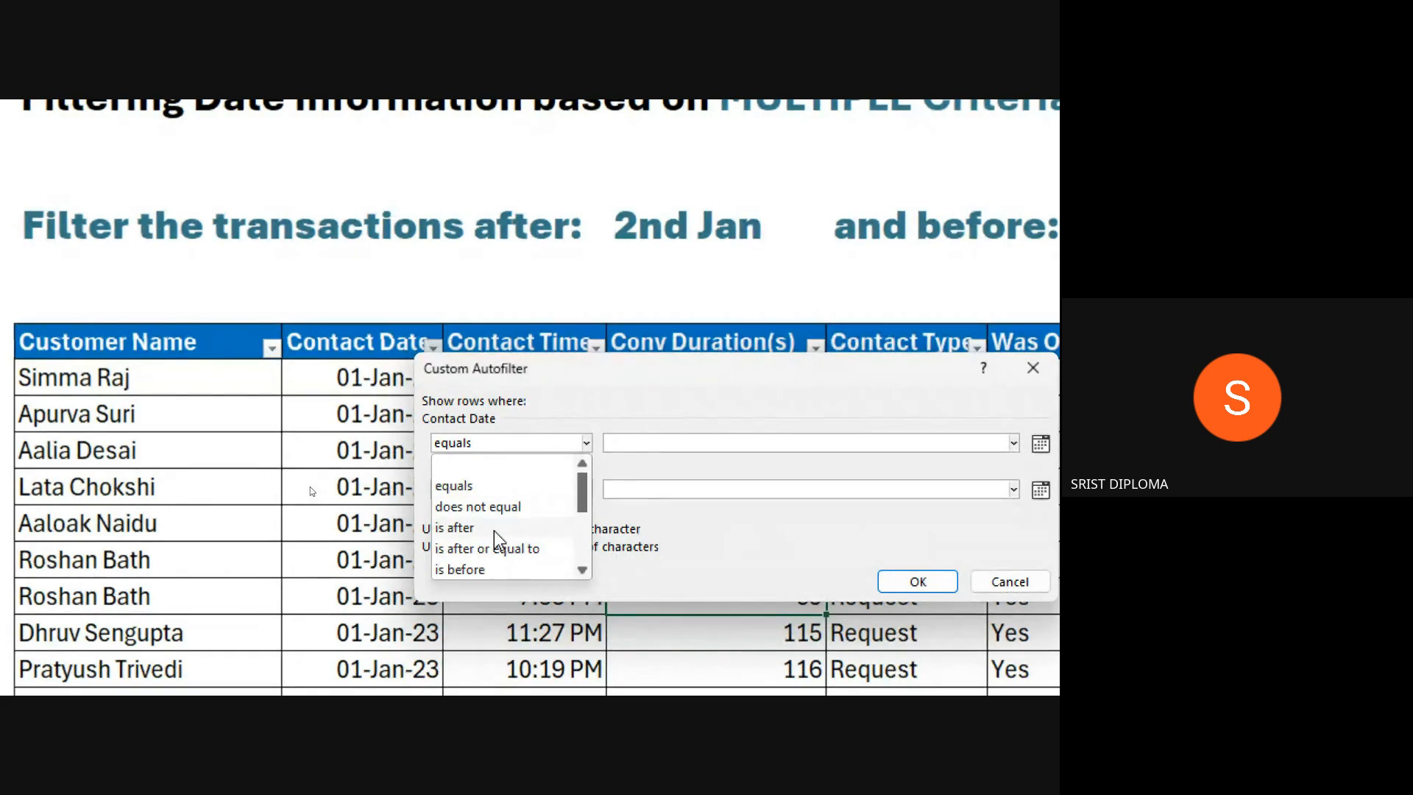
{"action": "scroll", "coordinate": [507, 559], "scroll_direction": "down", "scroll_amount": 1}
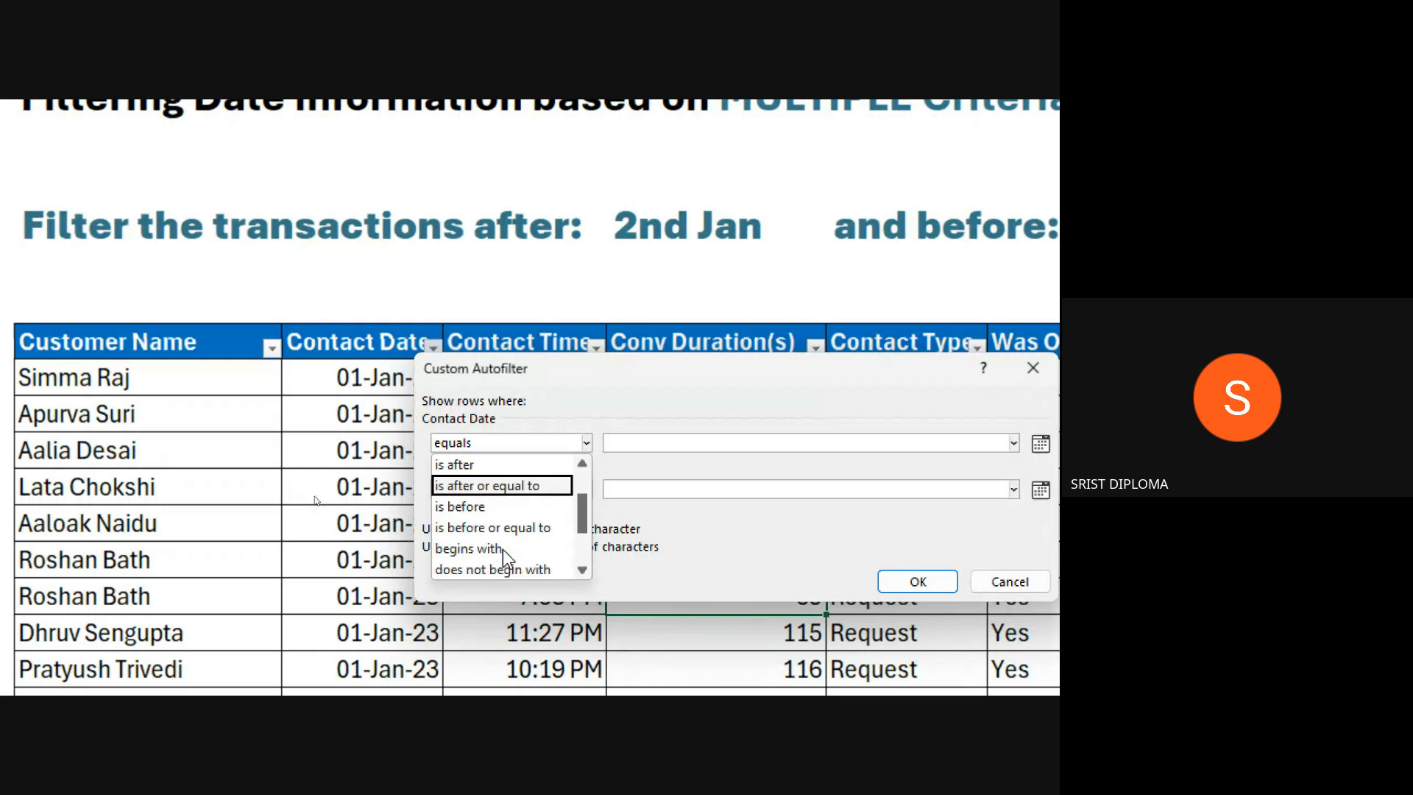
{"action": "scroll", "coordinate": [507, 555], "scroll_direction": "down", "scroll_amount": 2}
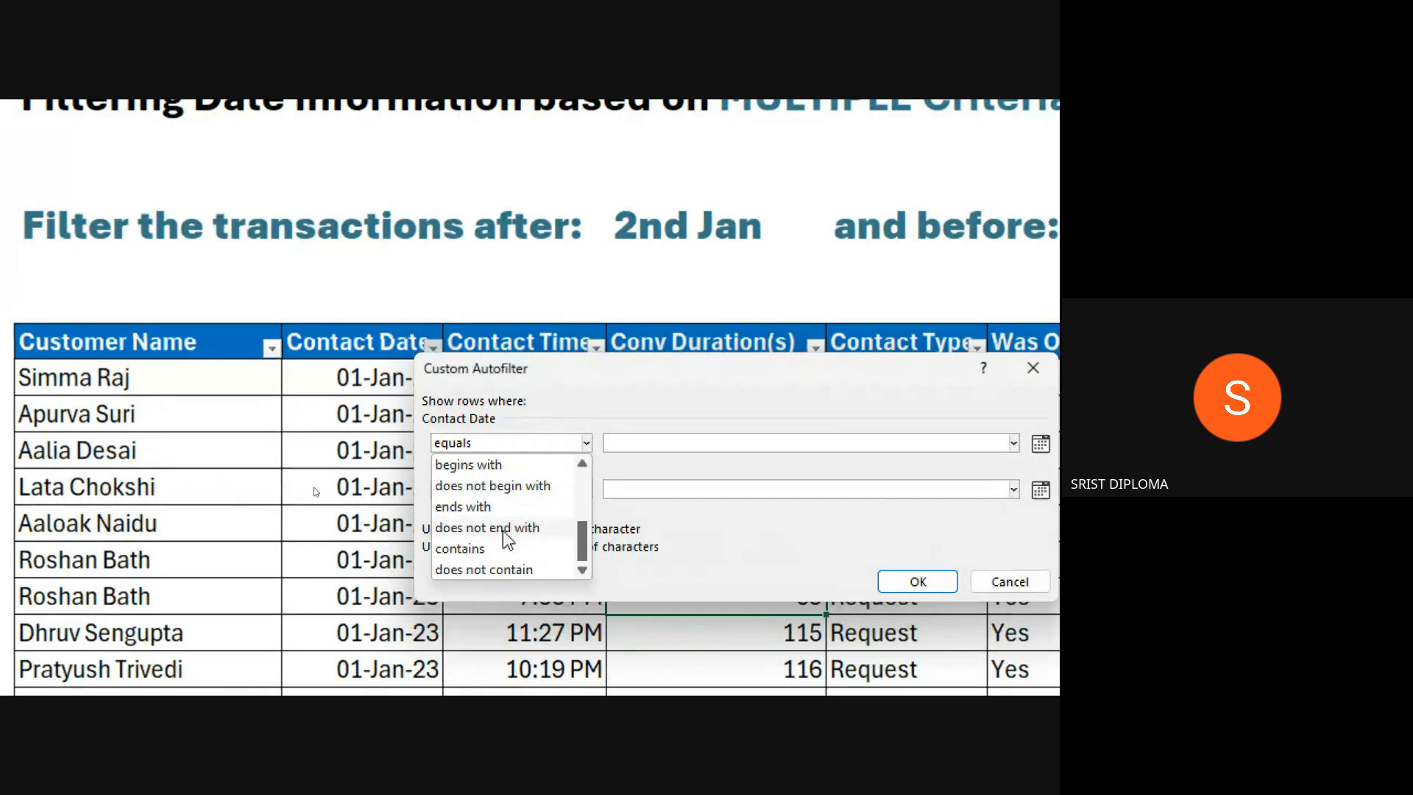
{"action": "scroll", "coordinate": [566, 552], "scroll_direction": "up", "scroll_amount": 2}
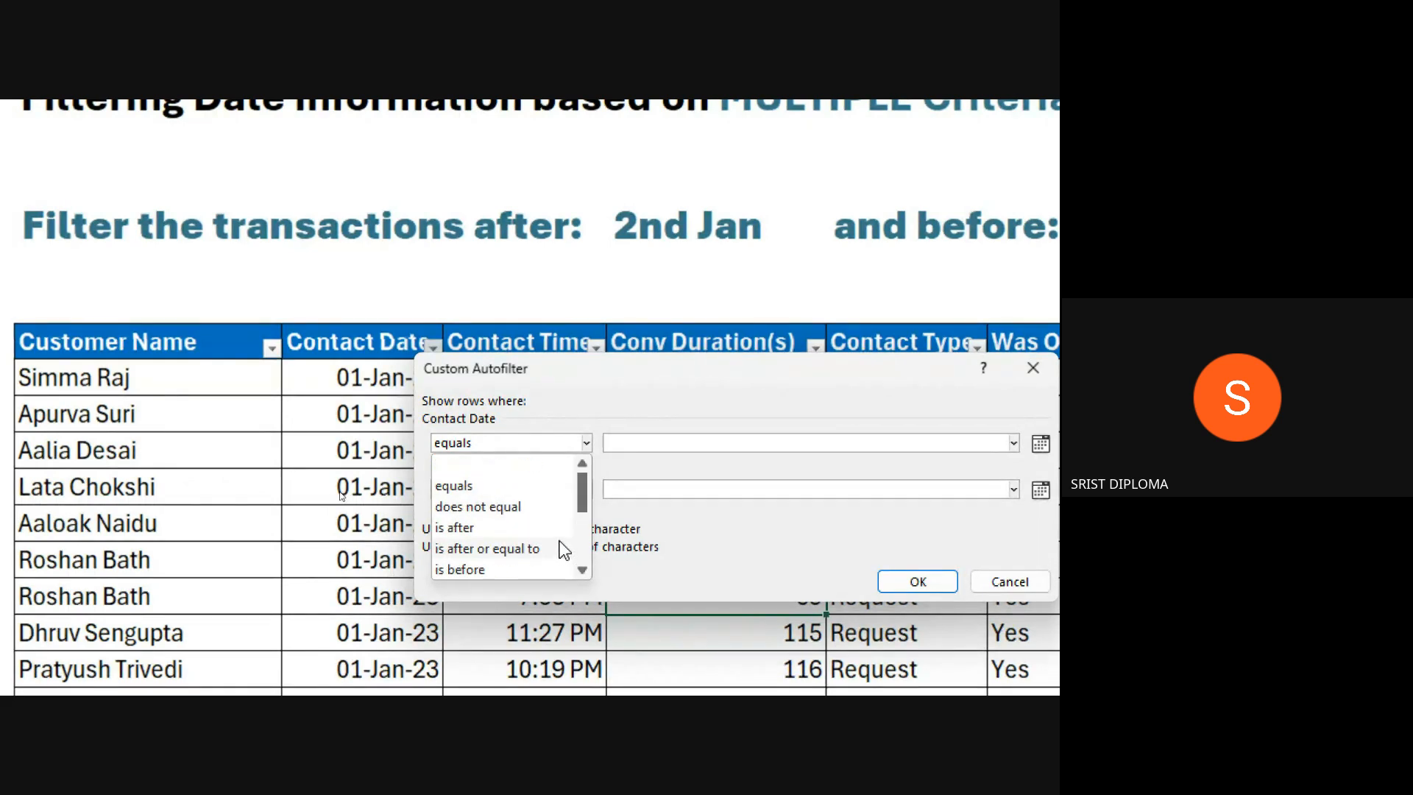
{"action": "left_click", "coordinate": [456, 528]}
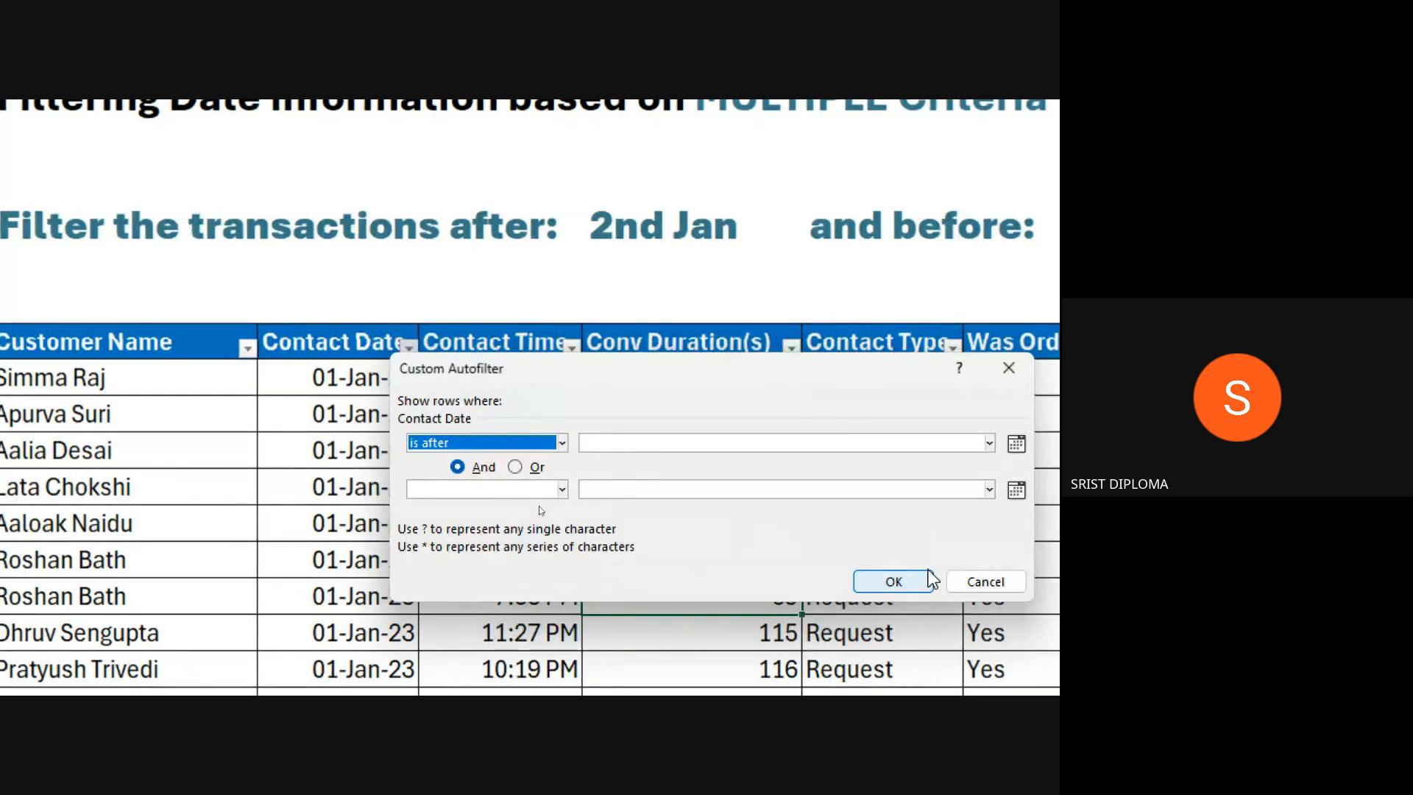
{"action": "left_click", "coordinate": [648, 445]}
{"action": "type", "text": "02-01"}
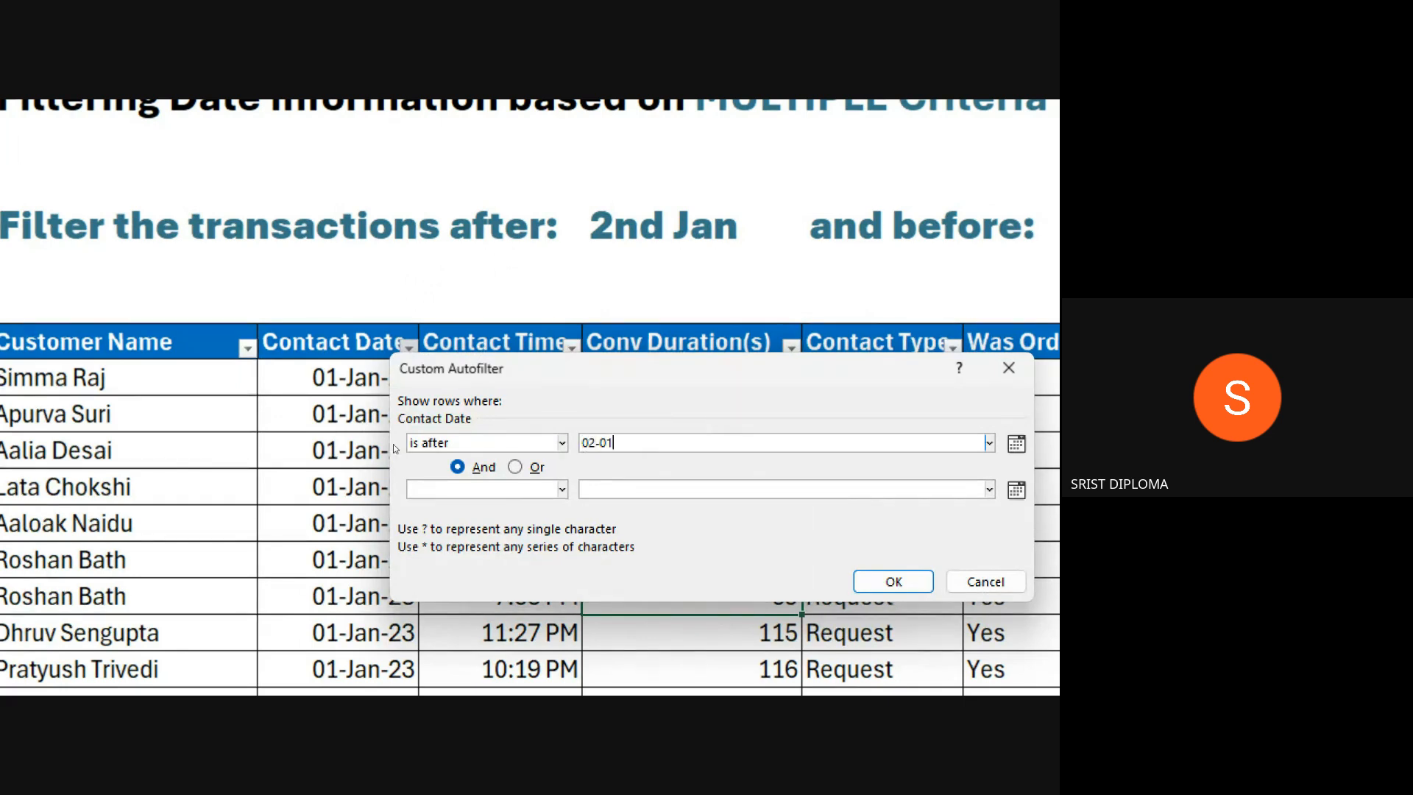
{"action": "type", "text": "-2023"}
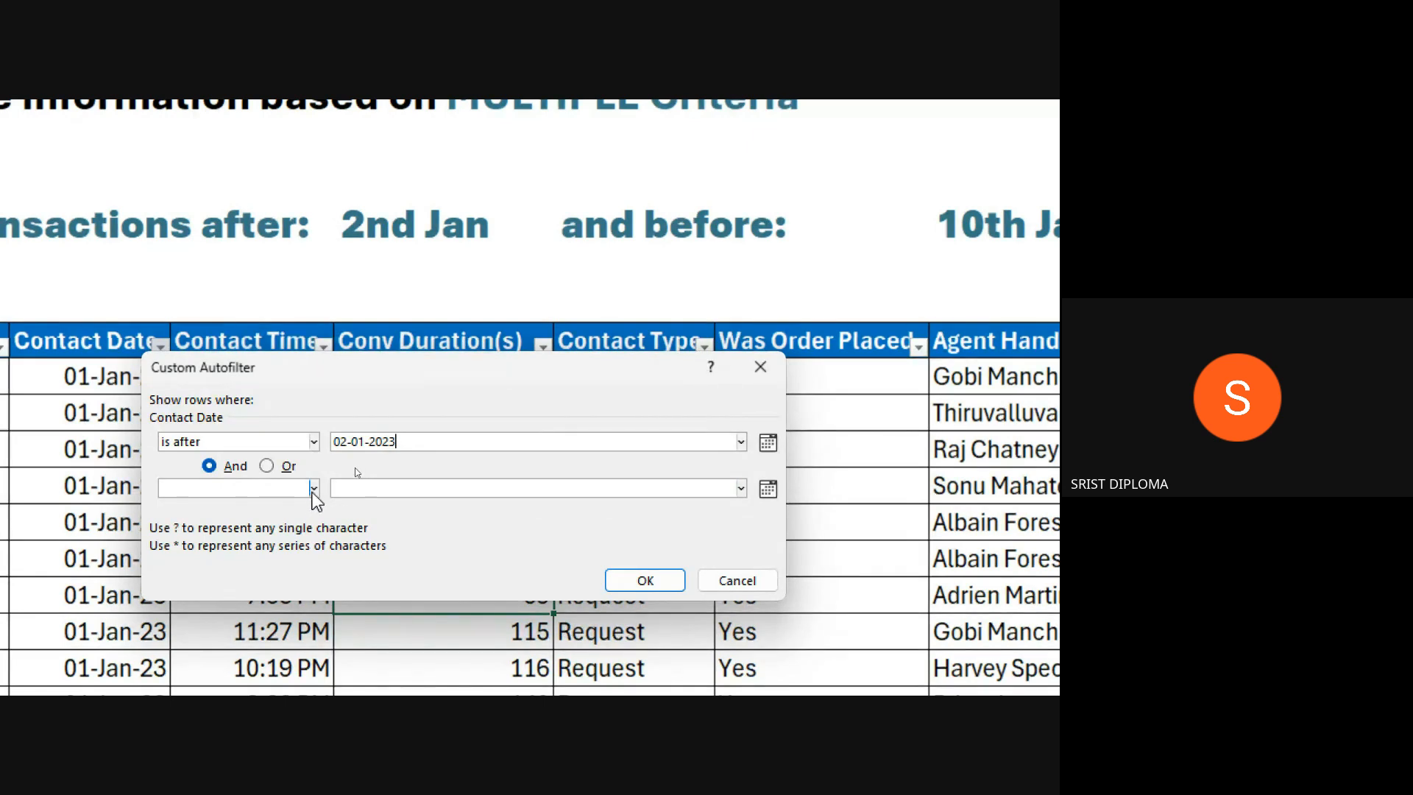
- Add the second condition "is before" 10-01-2023, joined with And, and apply the custom filter
{"action": "left_click", "coordinate": [313, 489]}
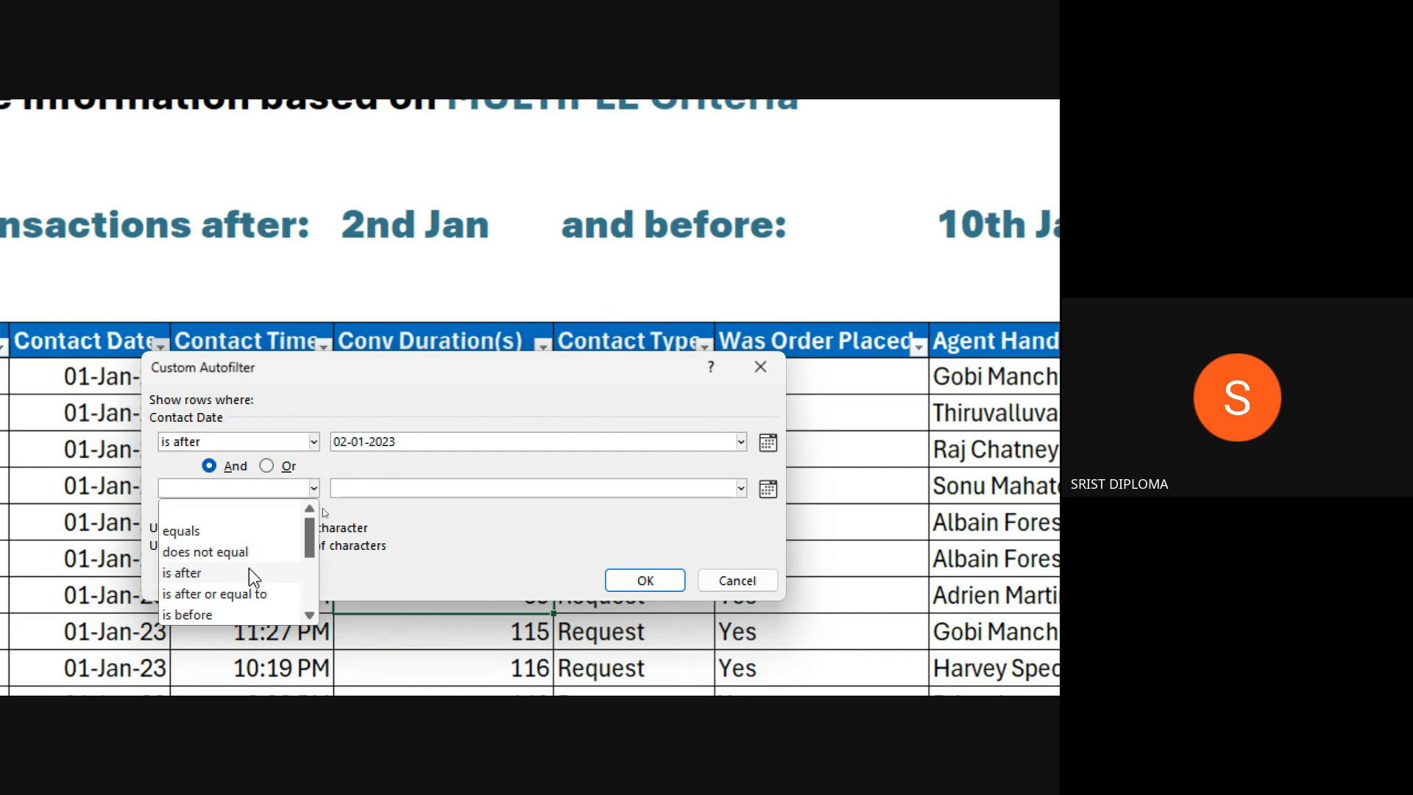
{"action": "left_click", "coordinate": [223, 612]}
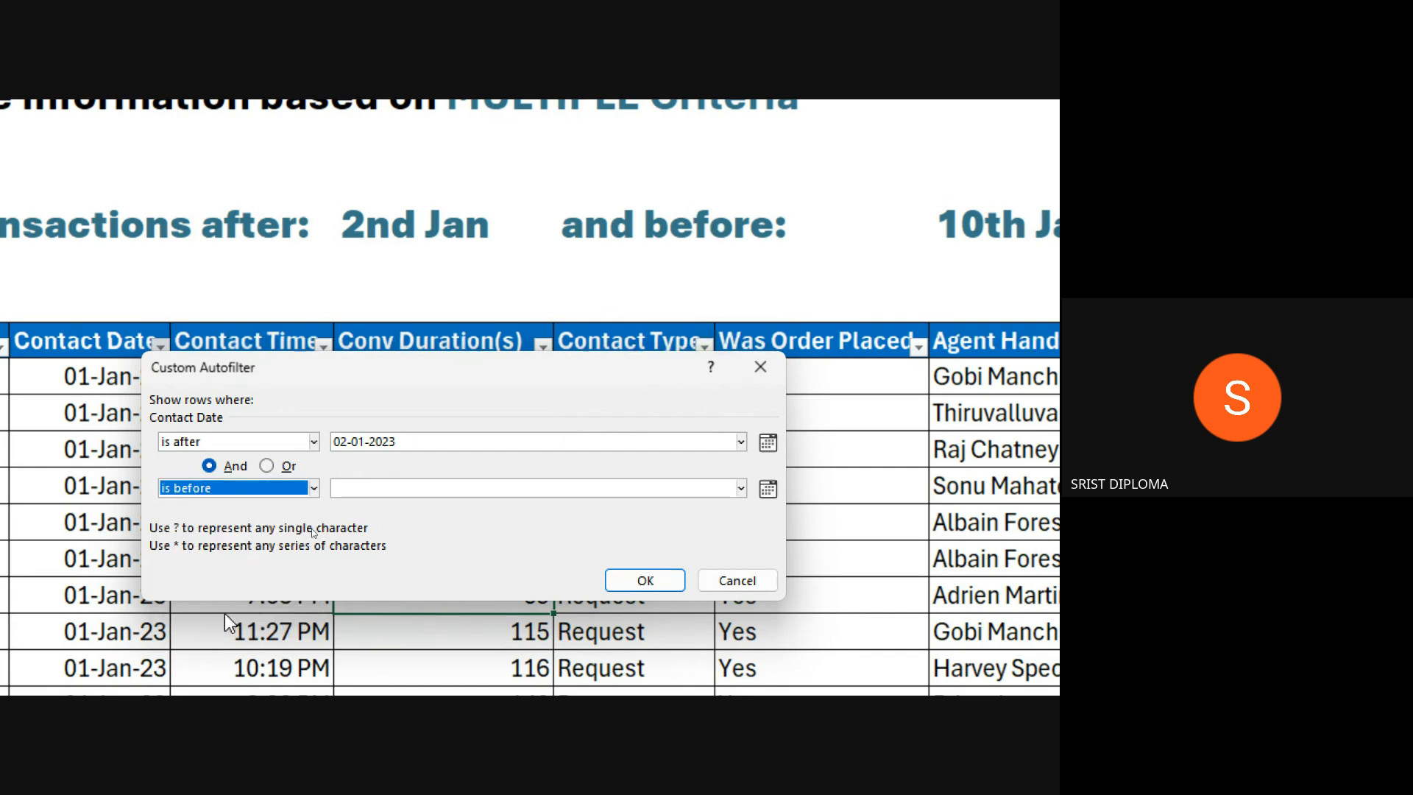
{"action": "left_click", "coordinate": [368, 488]}
{"action": "type", "text": "10-01"}
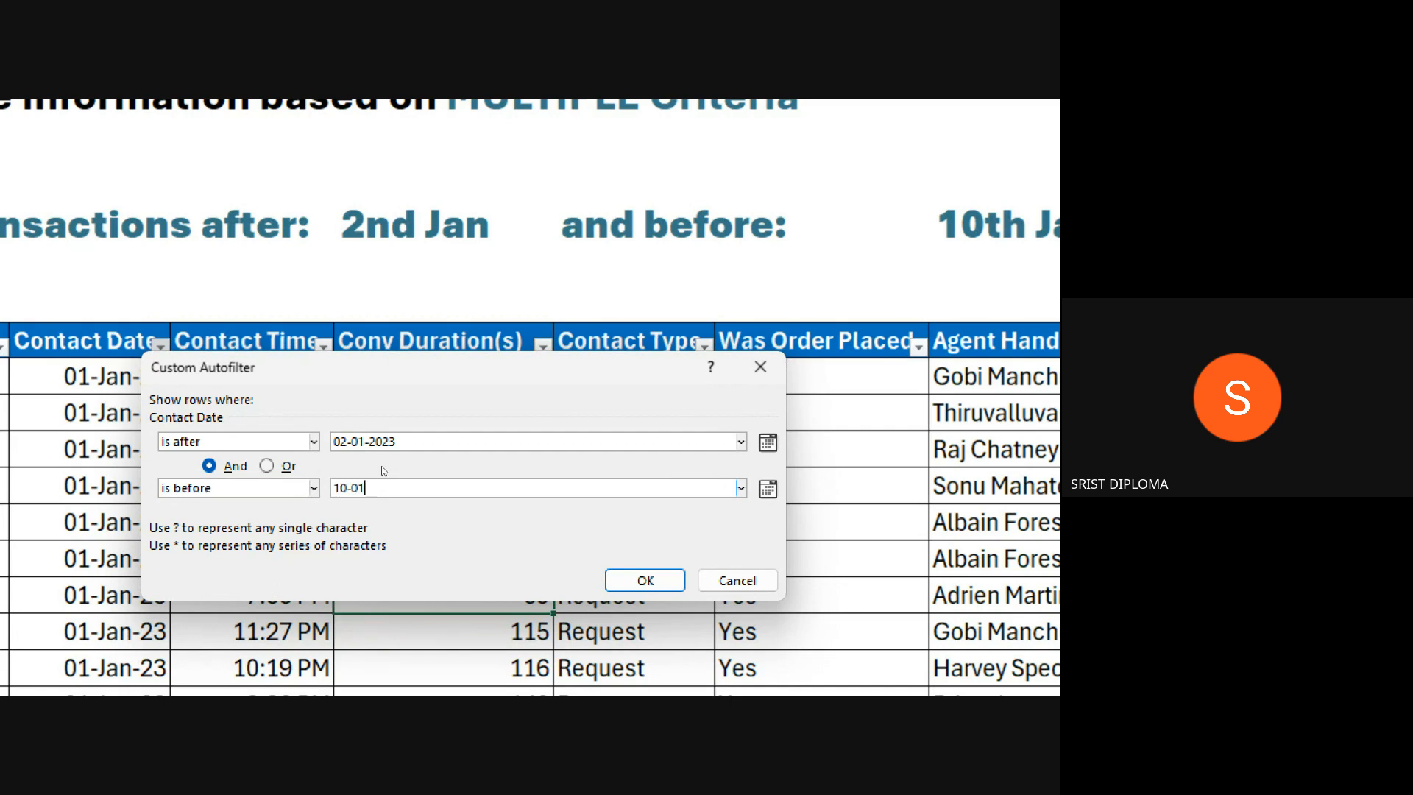
{"action": "type", "text": "-2023"}
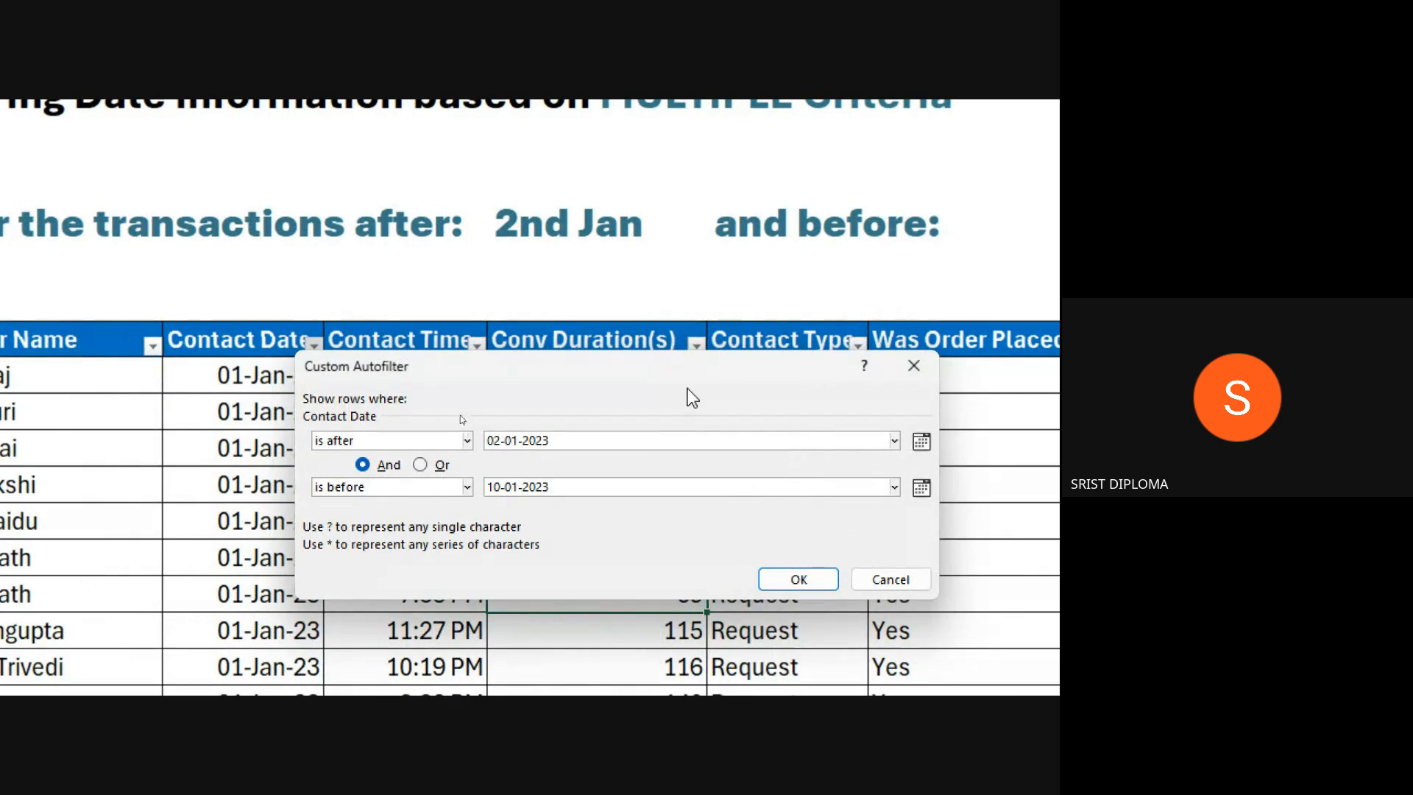
{"action": "left_click_drag", "start_coordinate": [608, 365], "coordinate": [545, 355]}
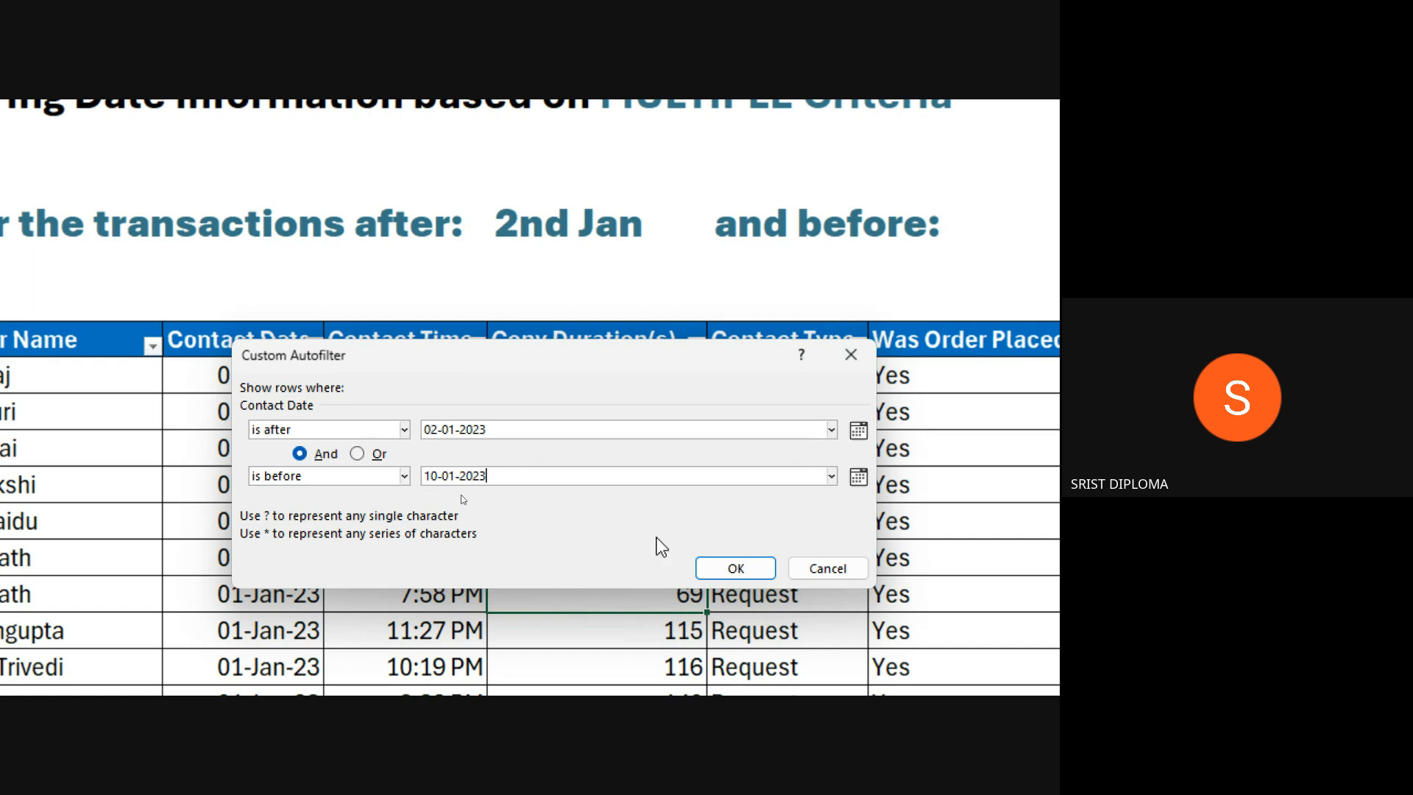
{"action": "left_click", "coordinate": [736, 568]}
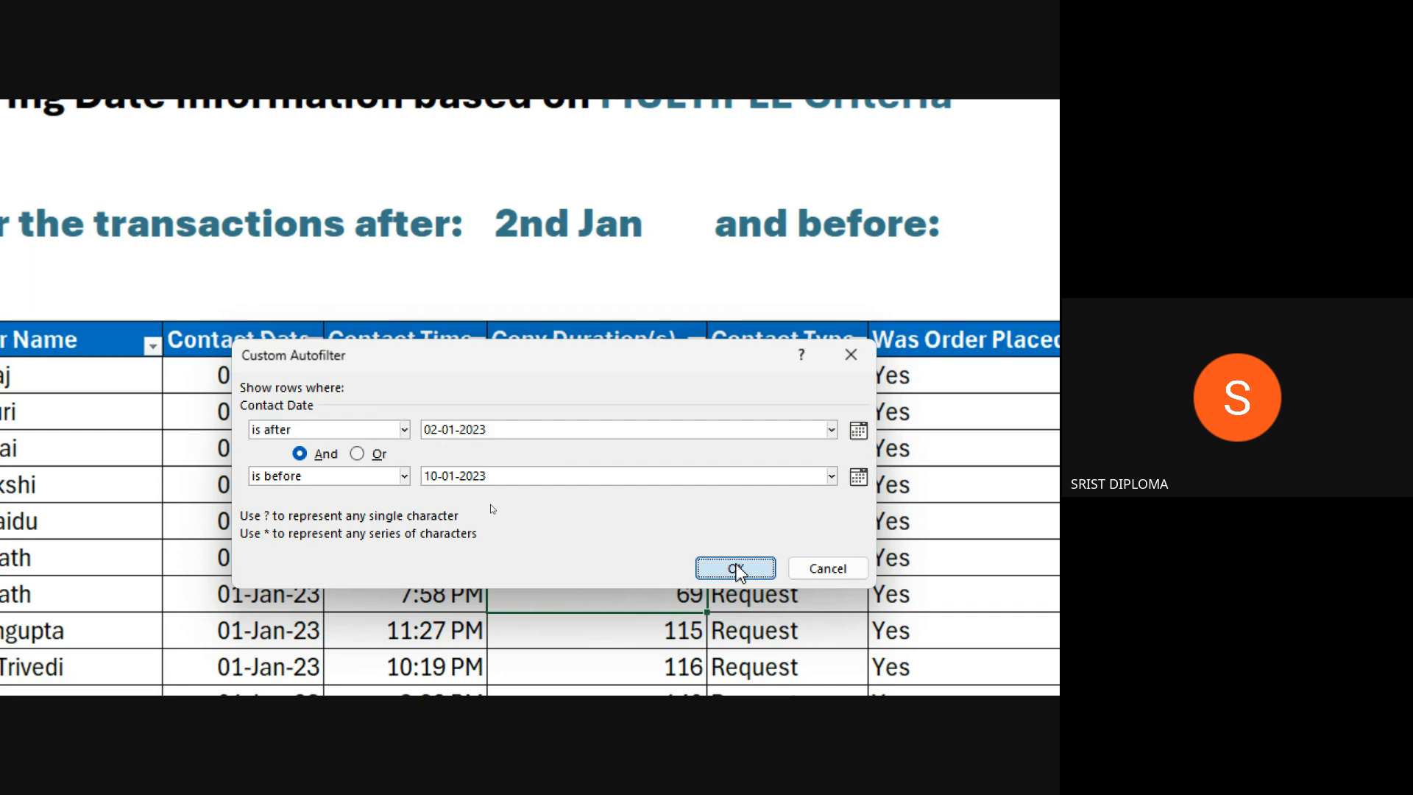
{"action": "scroll", "coordinate": [274, 442], "scroll_direction": "up", "scroll_amount": 1}
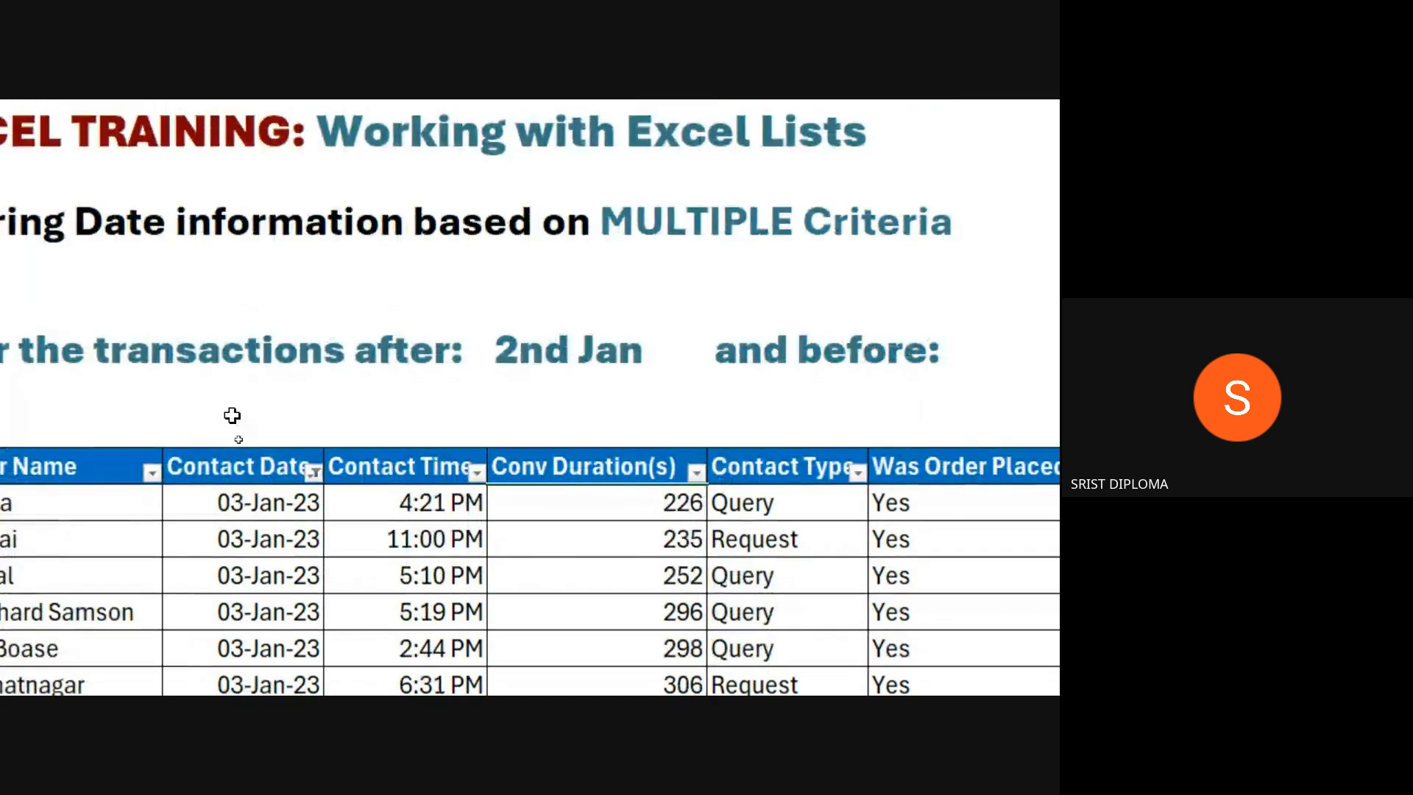
- Check the filtered Contact Date entries from the first row to the last against the 2nd Jan and 10th Jan criteria
{"action": "scroll", "coordinate": [236, 412], "scroll_direction": "down", "scroll_amount": 2}
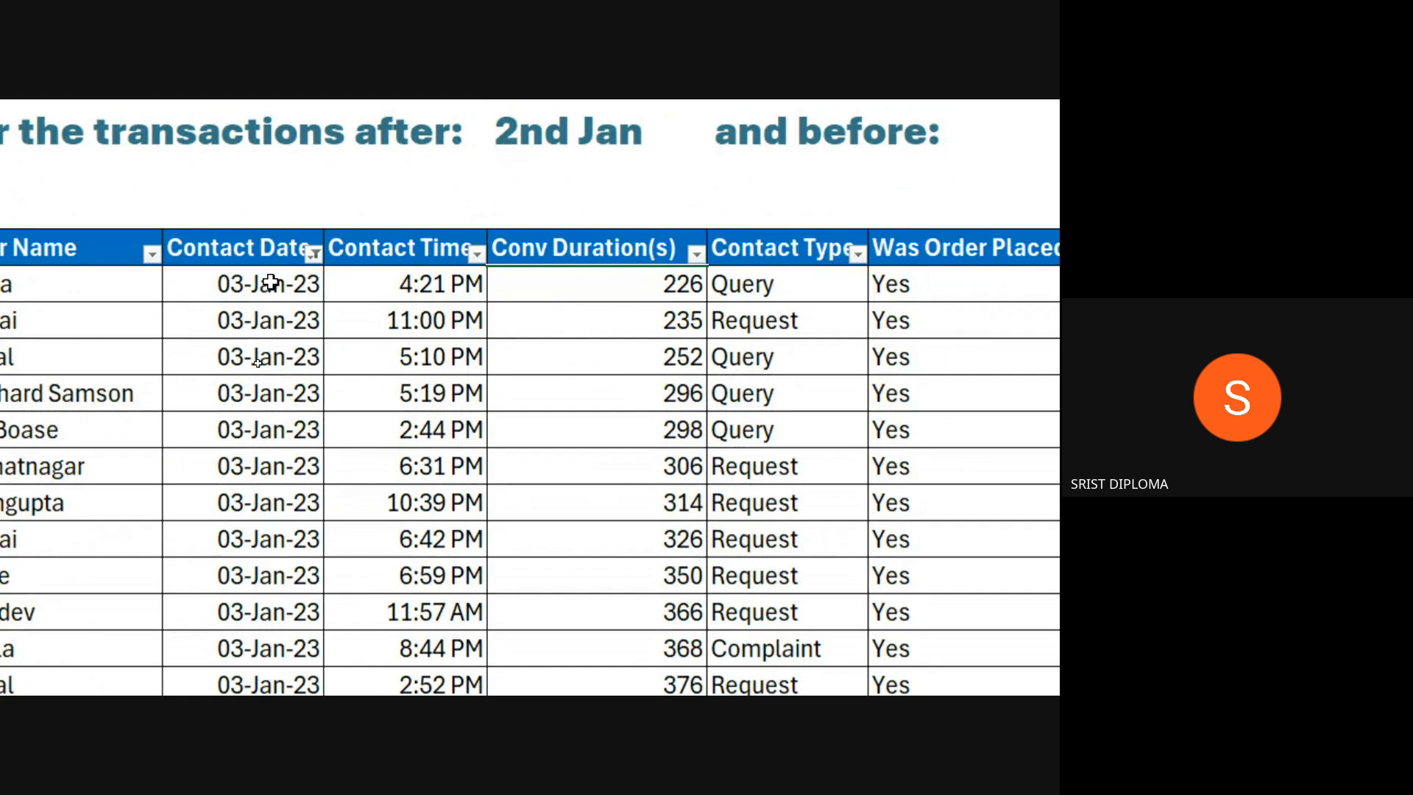
{"action": "left_click", "coordinate": [271, 281]}
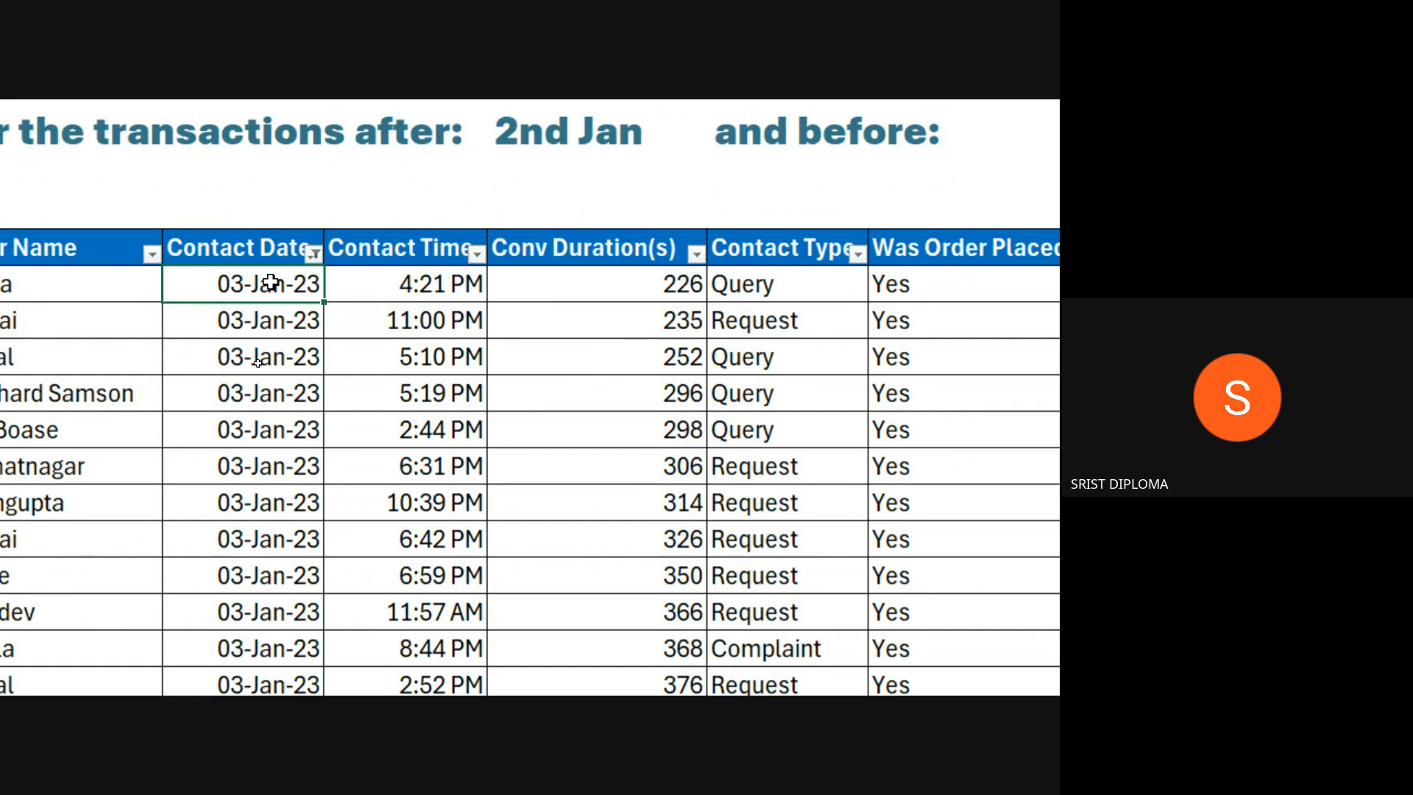
{"action": "key", "text": "ctrl+shift+Down"}
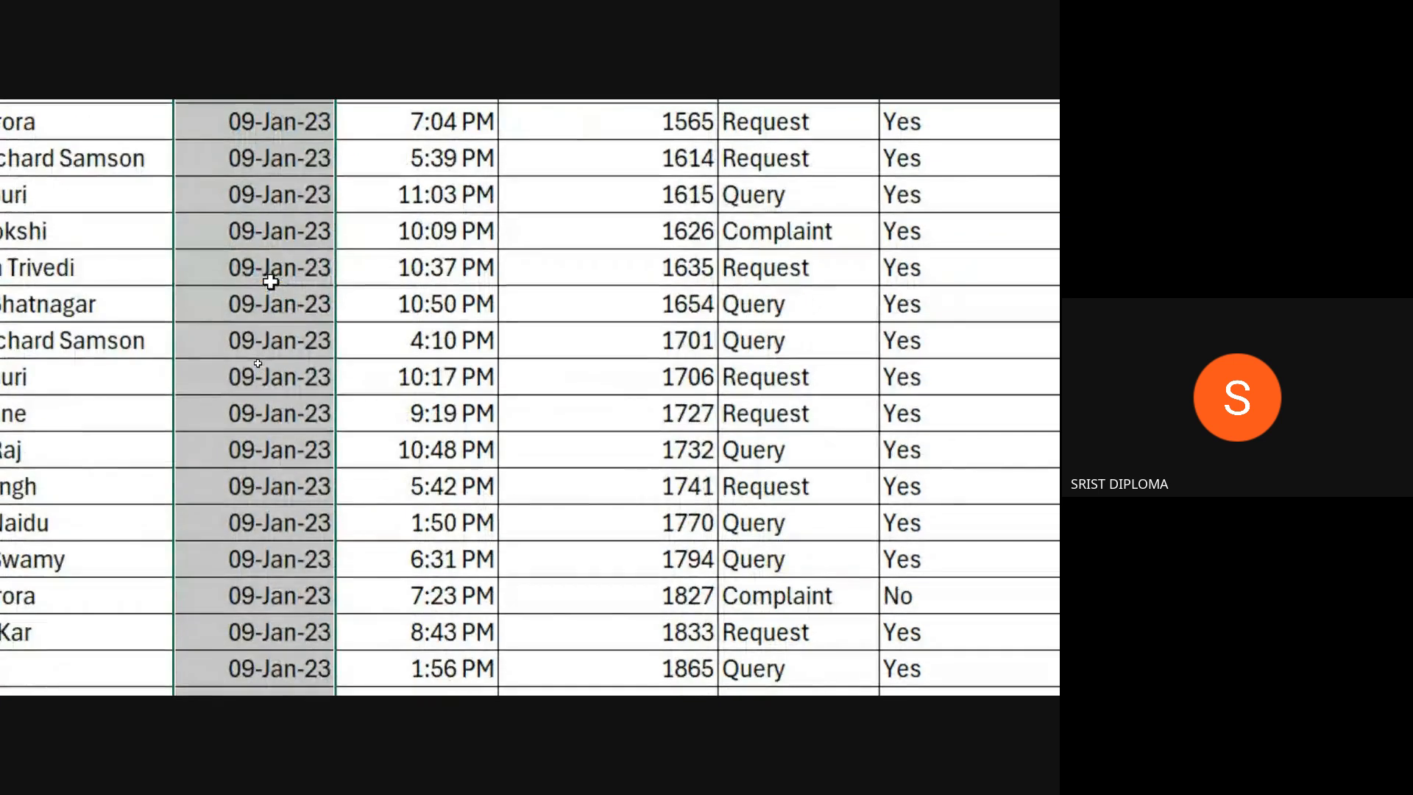
{"action": "scroll", "coordinate": [269, 527], "scroll_direction": "down", "scroll_amount": 5}
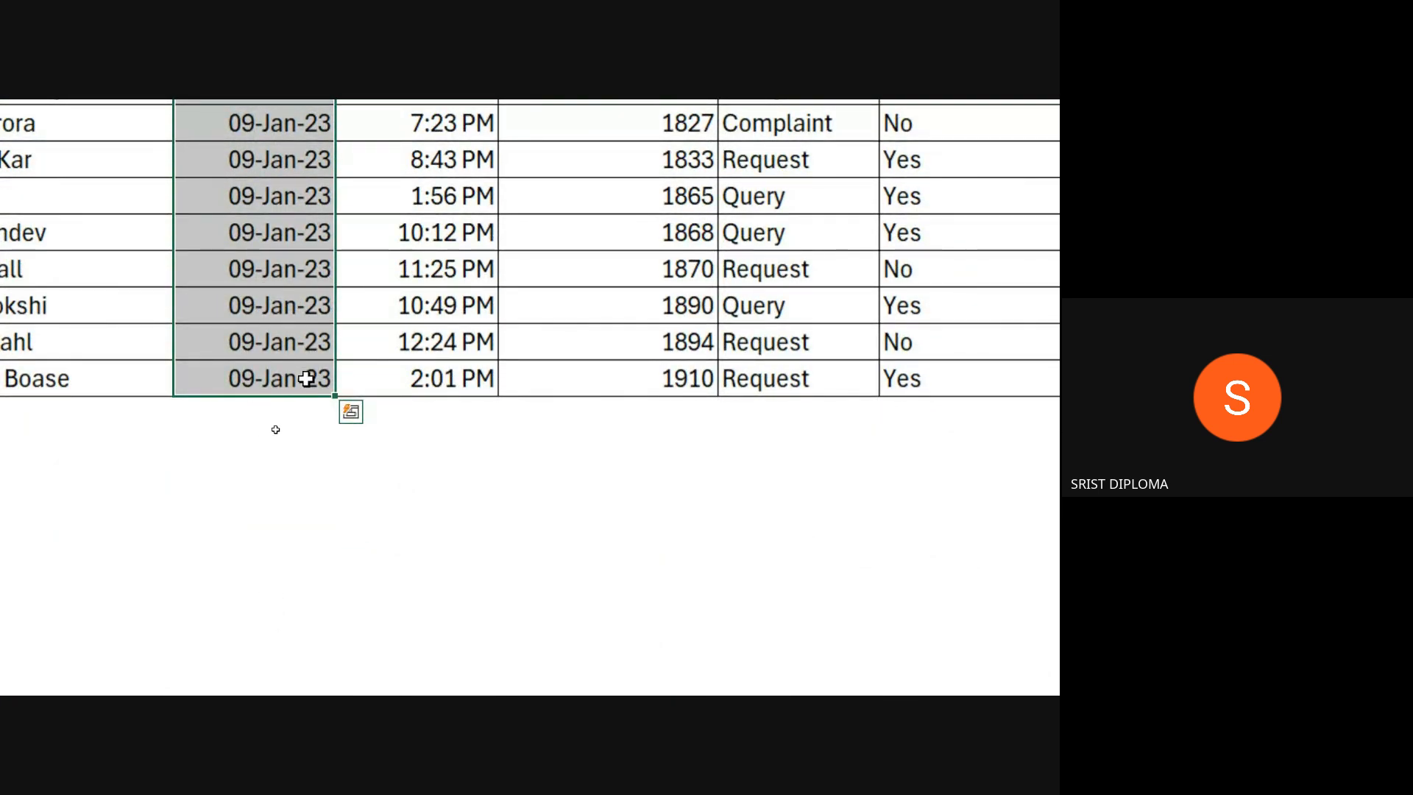
{"action": "key", "text": "ctrl+Home"}
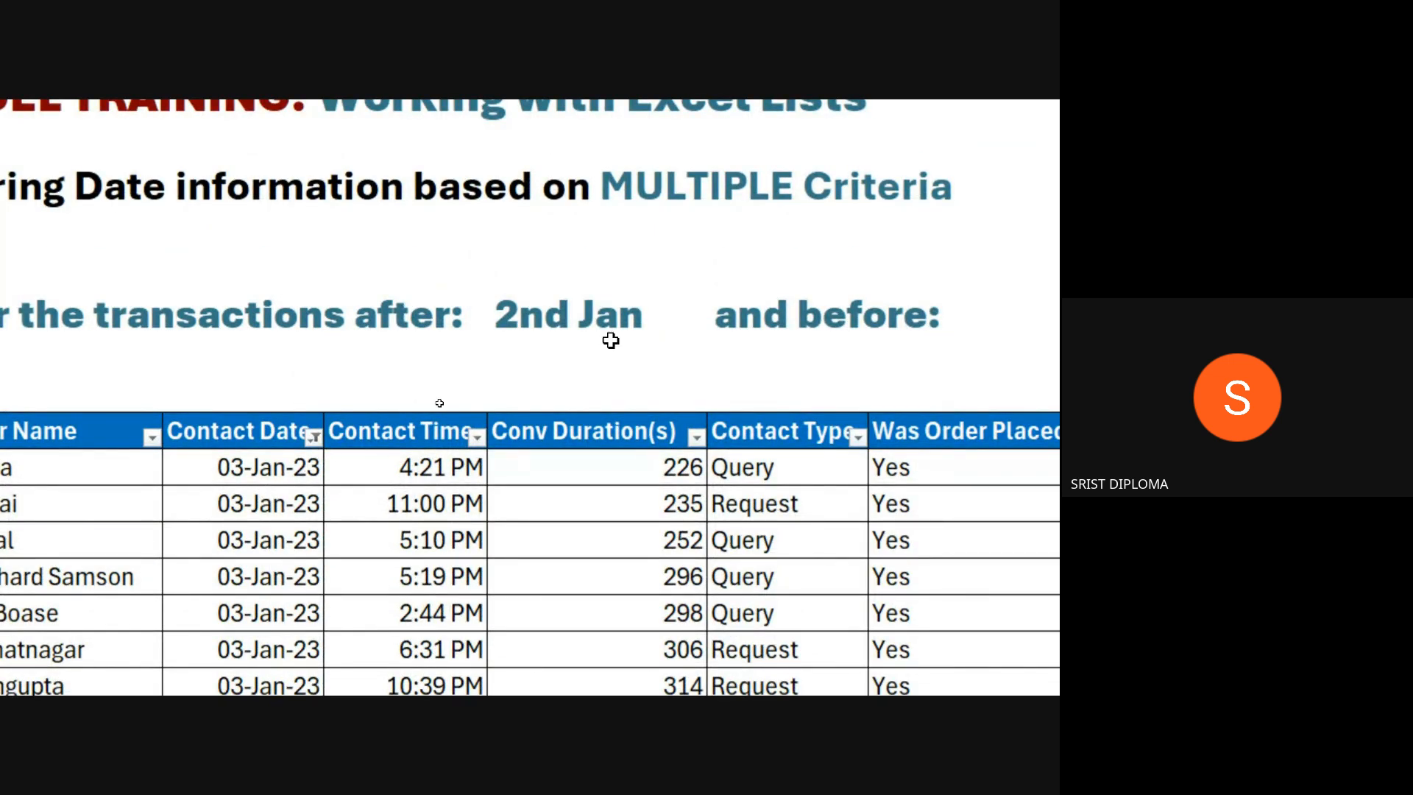
{"action": "scroll", "coordinate": [861, 335], "scroll_direction": "right", "scroll_amount": 3}
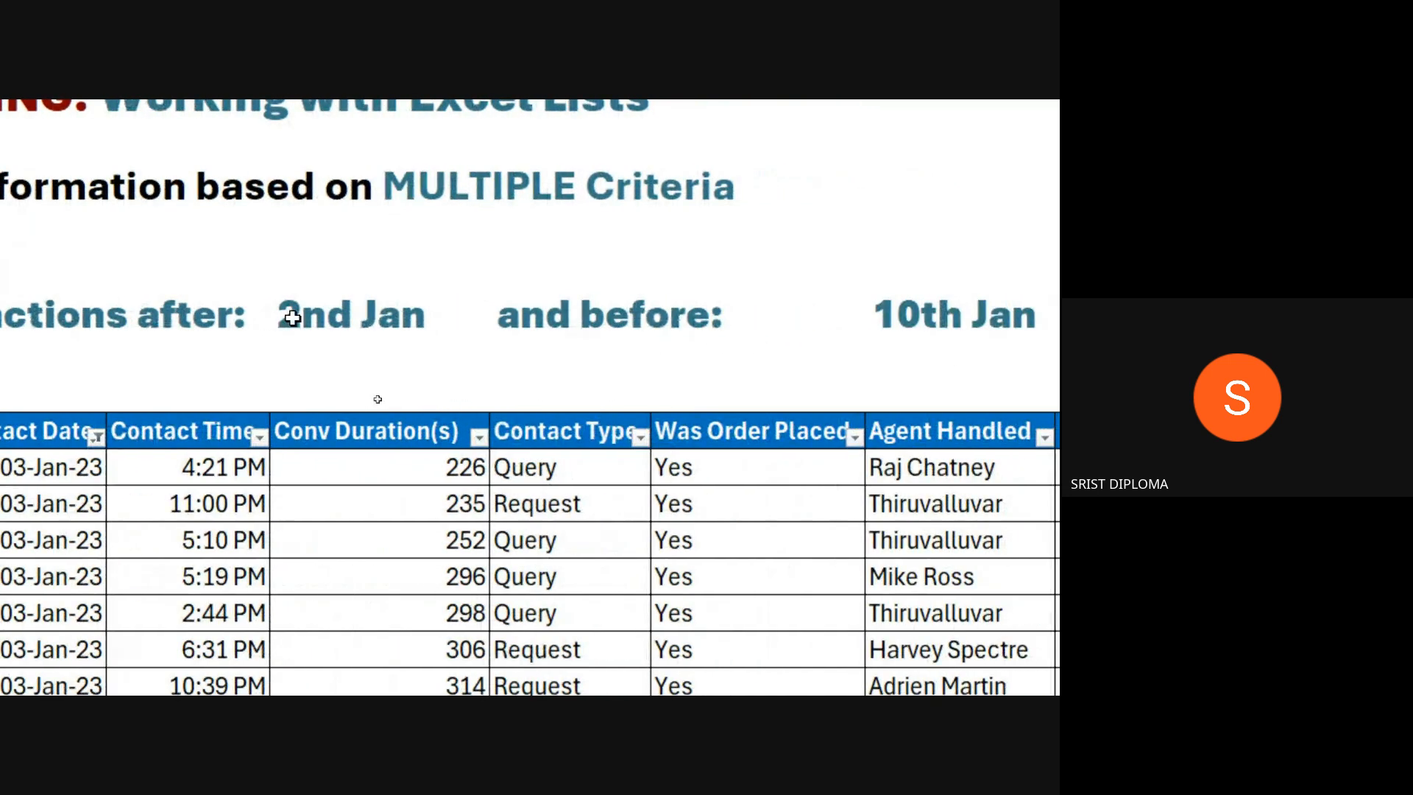
{"action": "scroll", "coordinate": [434, 334], "scroll_direction": "right", "scroll_amount": 1}
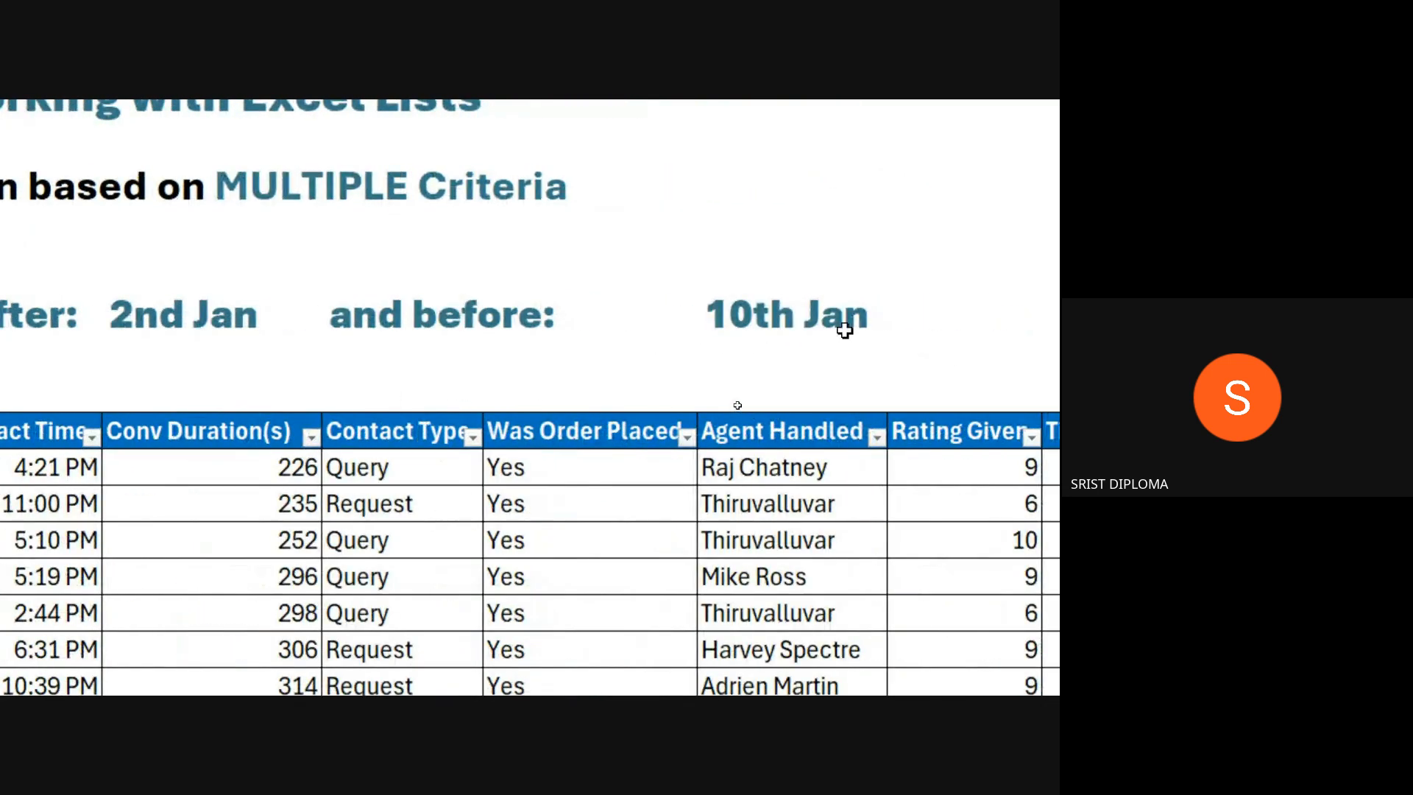
{"action": "scroll", "coordinate": [173, 622], "scroll_direction": "down", "scroll_amount": 1}
{"action": "scroll", "coordinate": [165, 473], "scroll_direction": "left", "scroll_amount": 2}
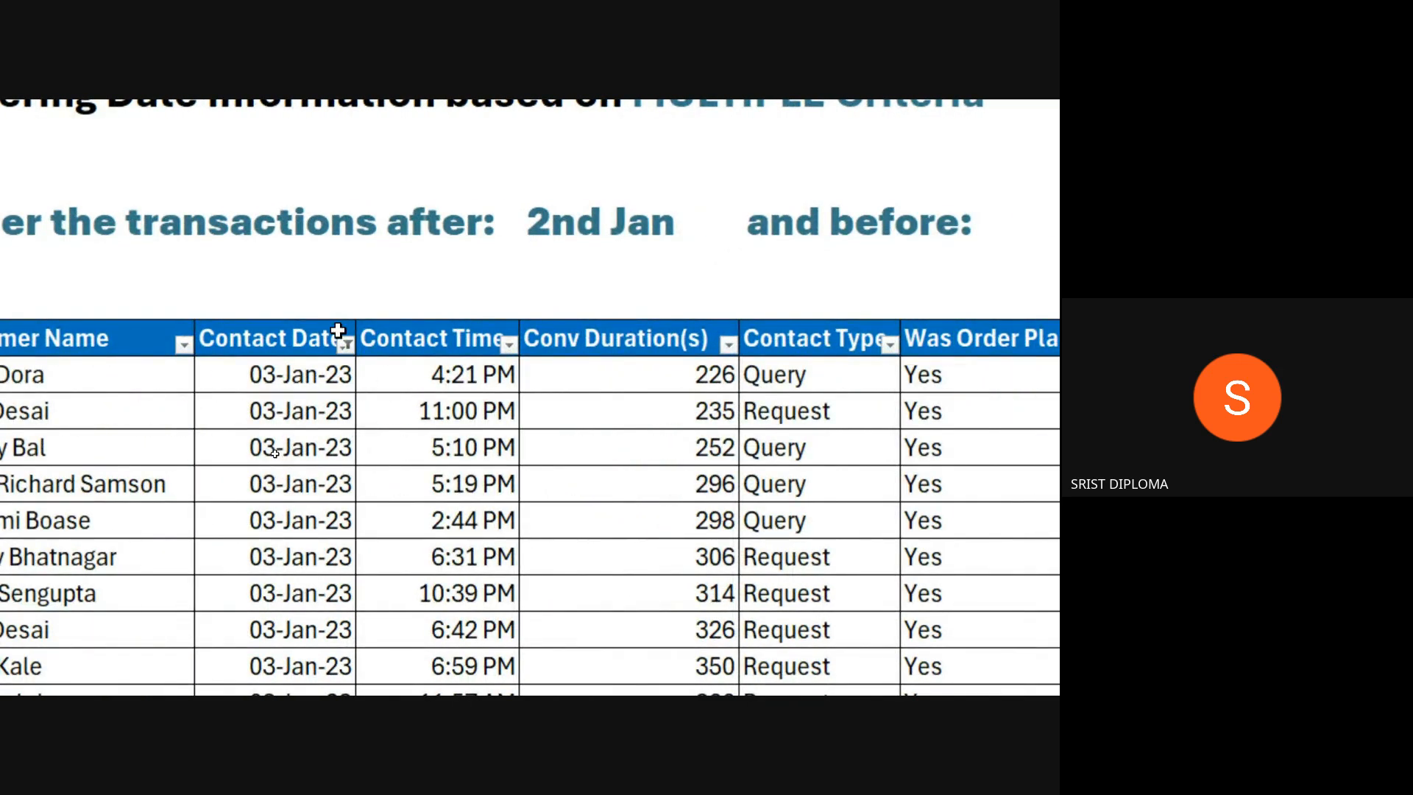
- Clear the Contact Date filter and open a Between date filter for the same column
{"action": "left_click", "coordinate": [347, 346]}
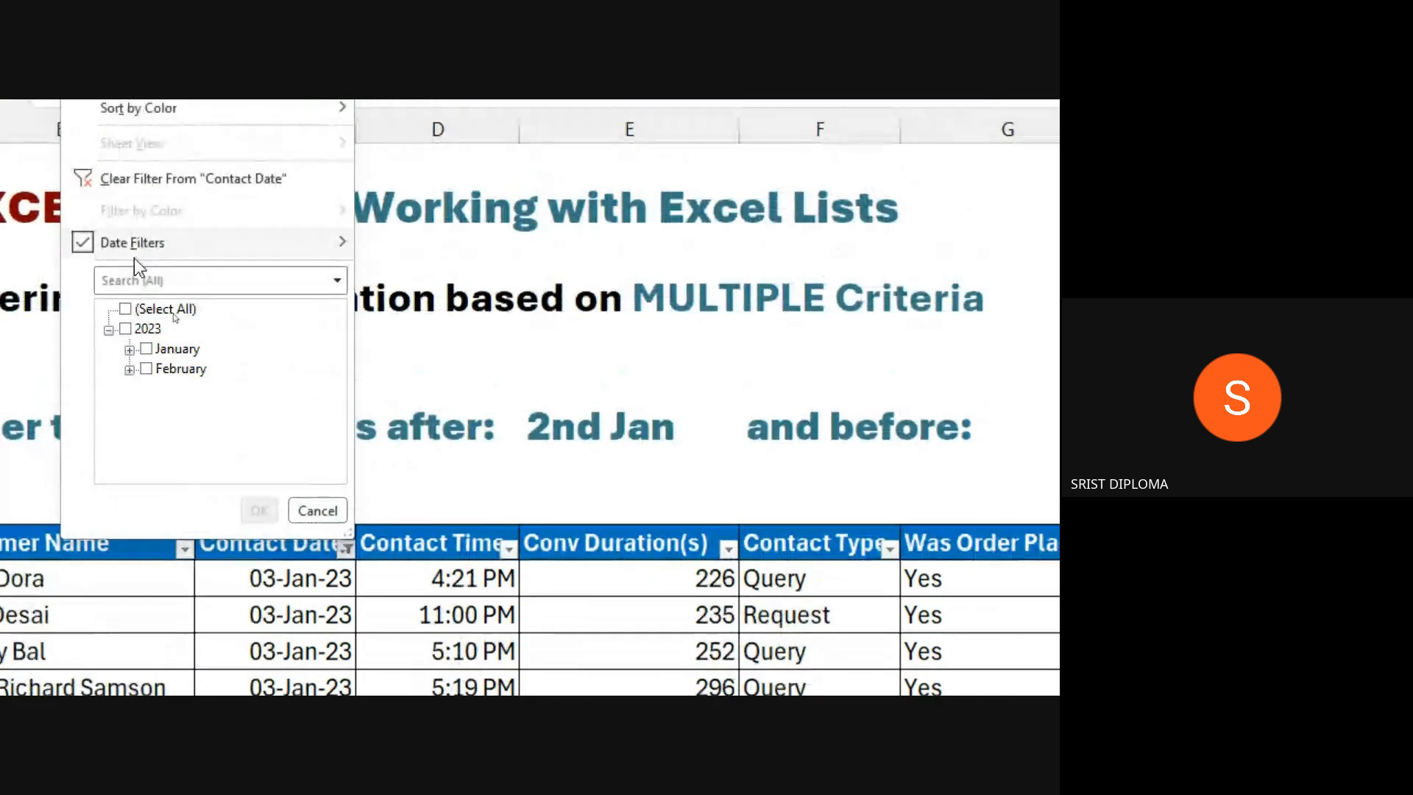
{"action": "left_click", "coordinate": [151, 184]}
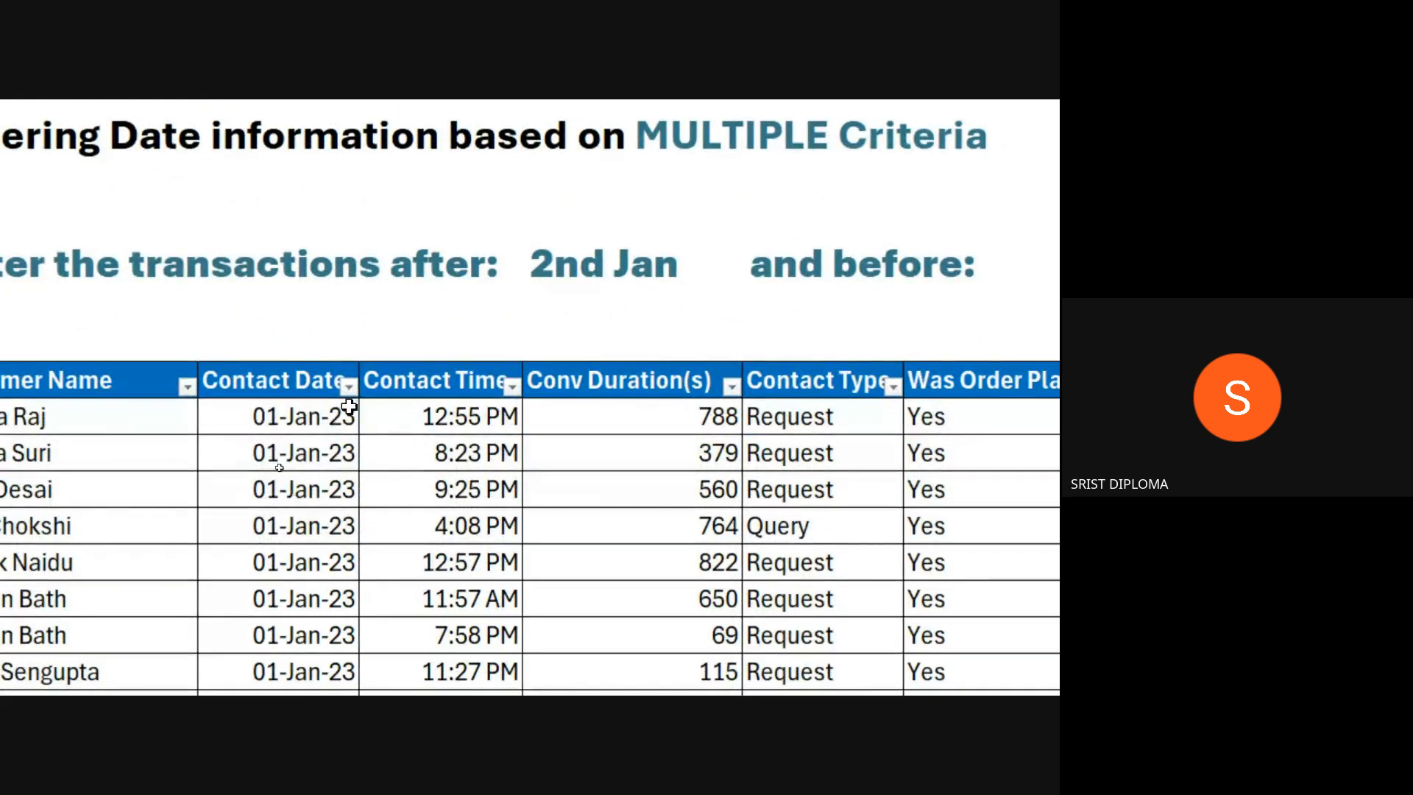
{"action": "left_click", "coordinate": [349, 389]}
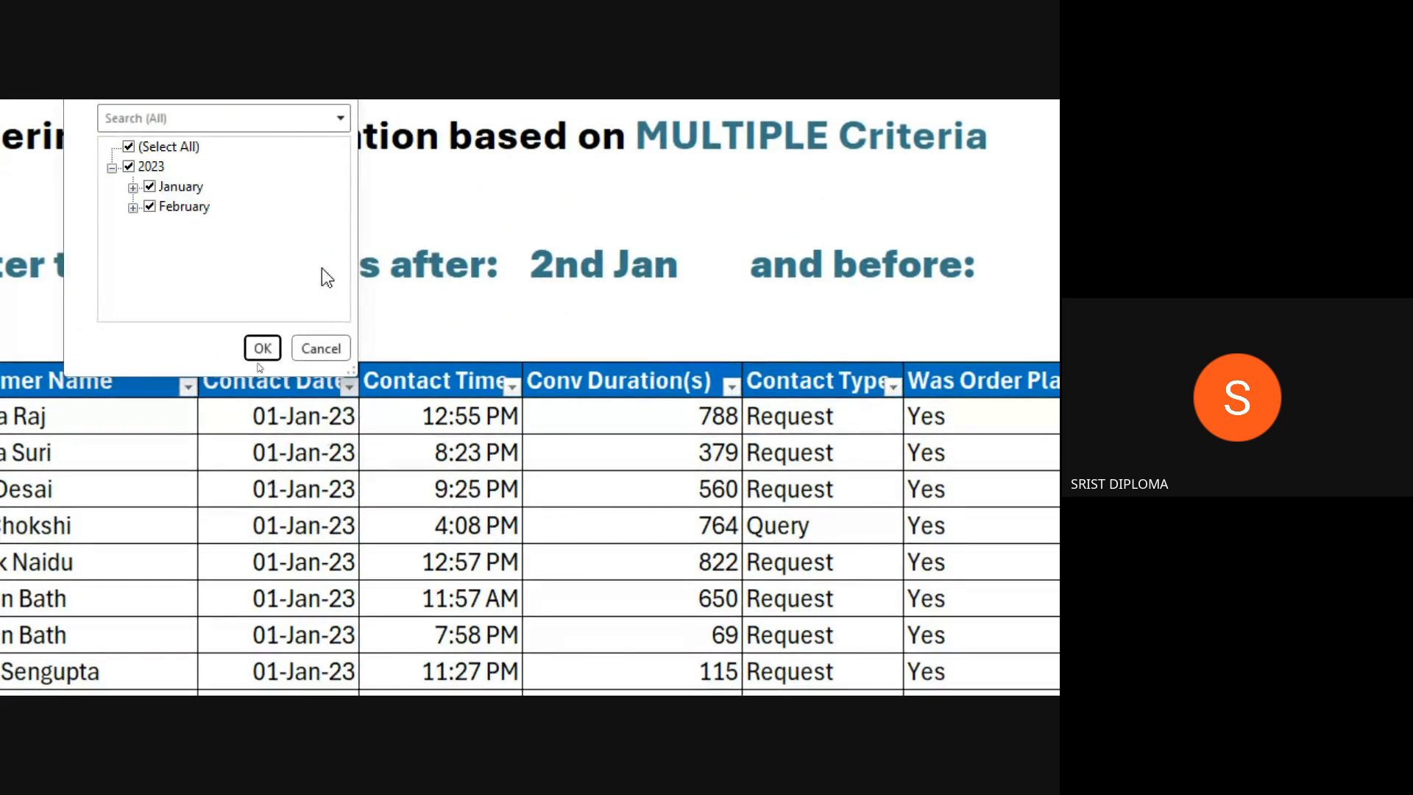
{"action": "mouse_move", "coordinate": [338, 179]}
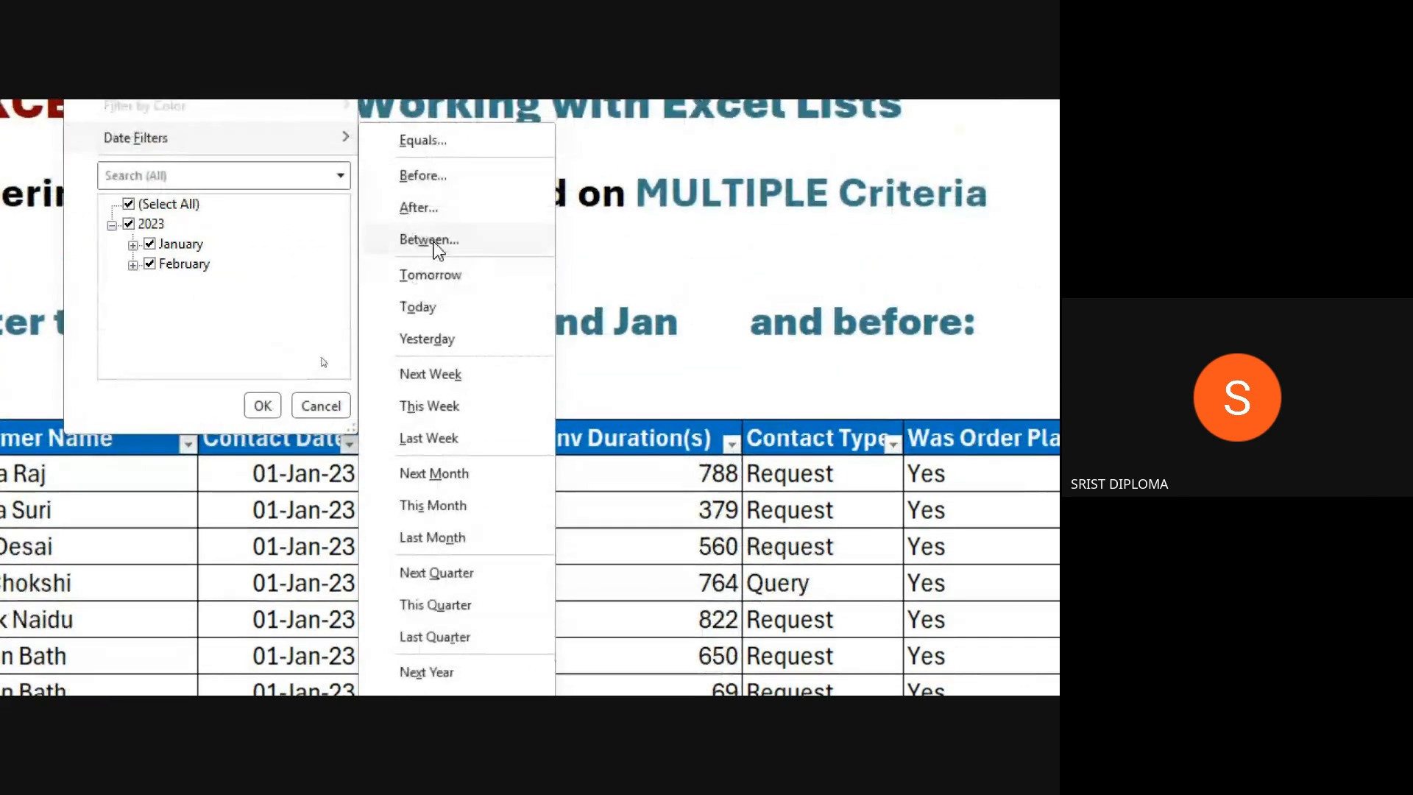
{"action": "left_click", "coordinate": [435, 241]}
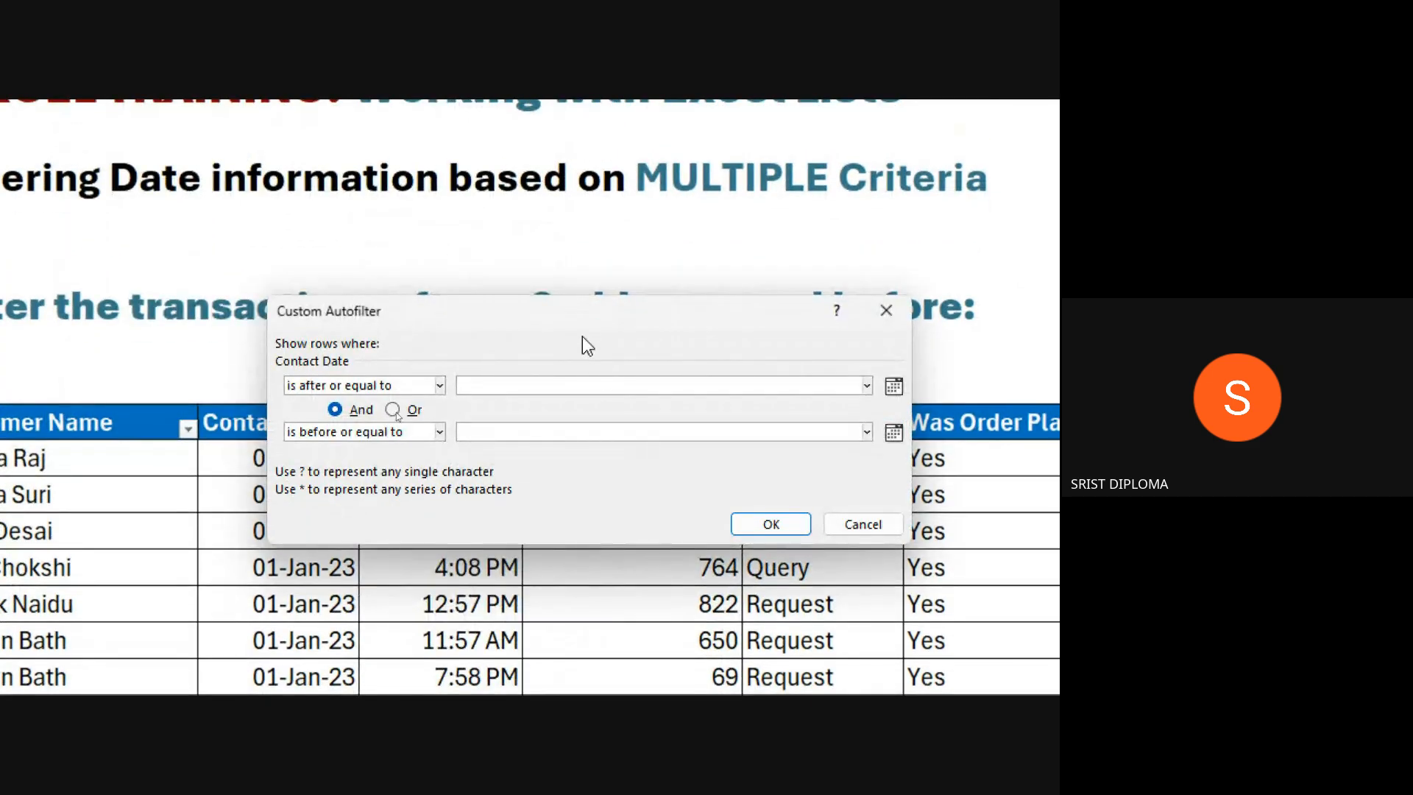
{"action": "left_click_drag", "start_coordinate": [561, 323], "coordinate": [538, 321]}
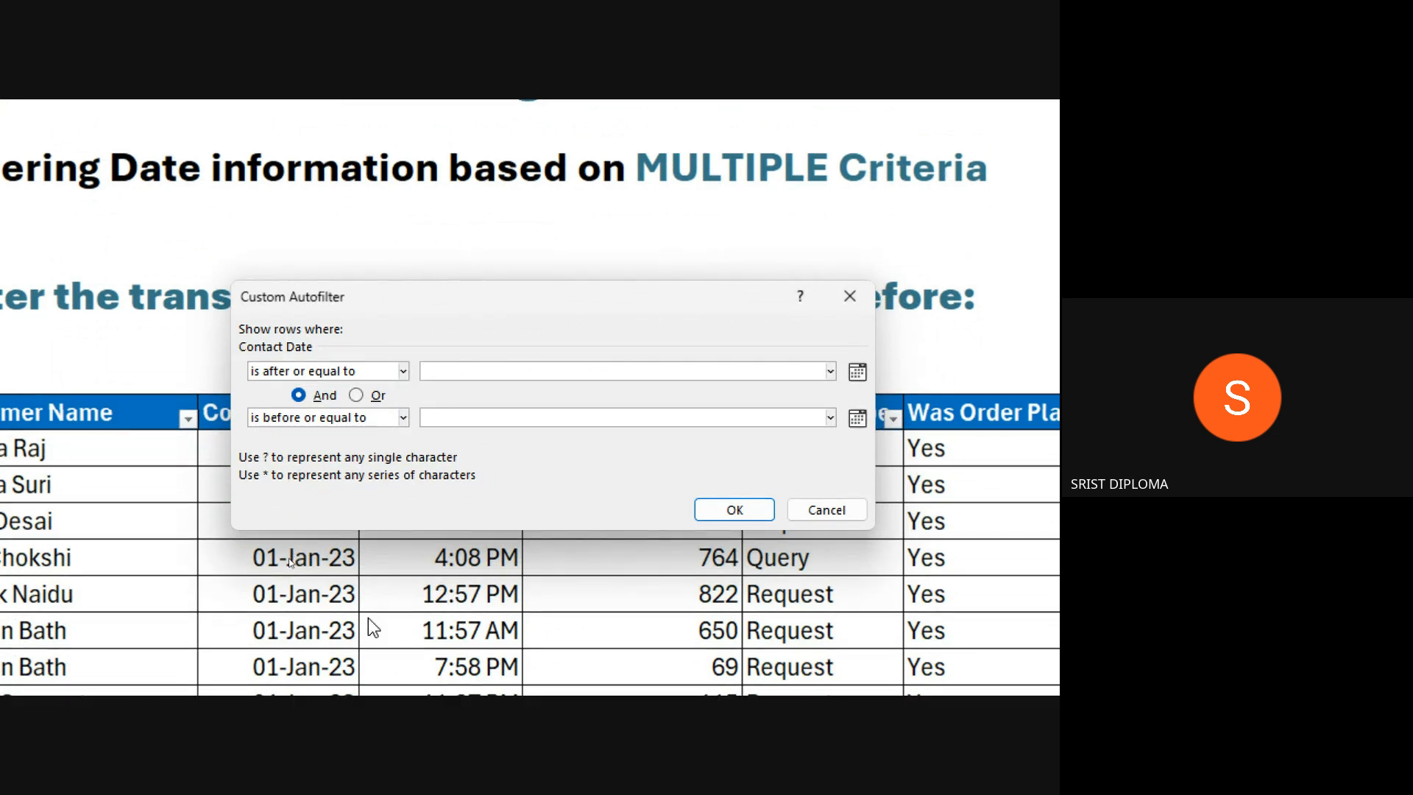
{"action": "left_click_drag", "start_coordinate": [382, 281], "coordinate": [380, 337]}
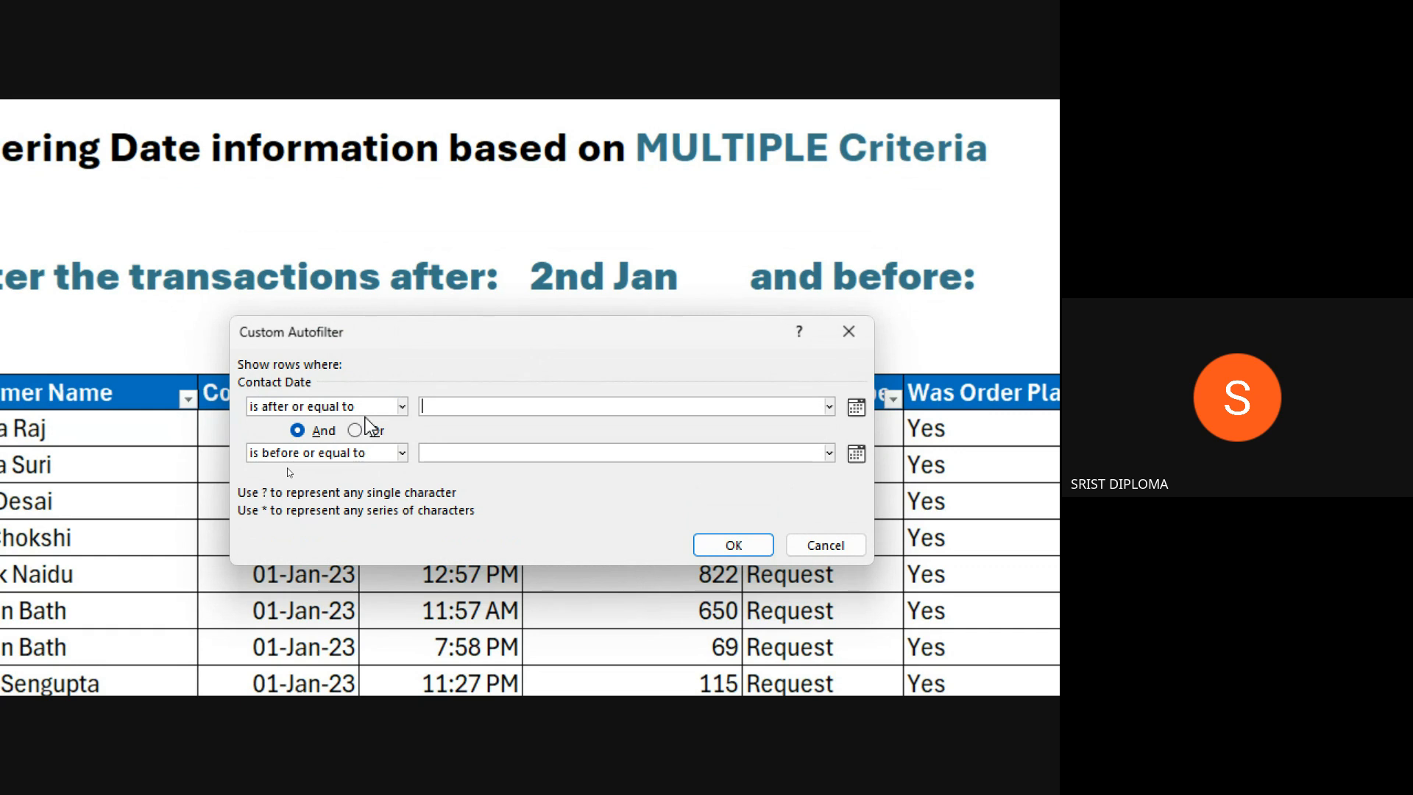
- Set the first Contact Date condition to "is after" 02-01-2023
{"action": "left_click", "coordinate": [402, 407]}
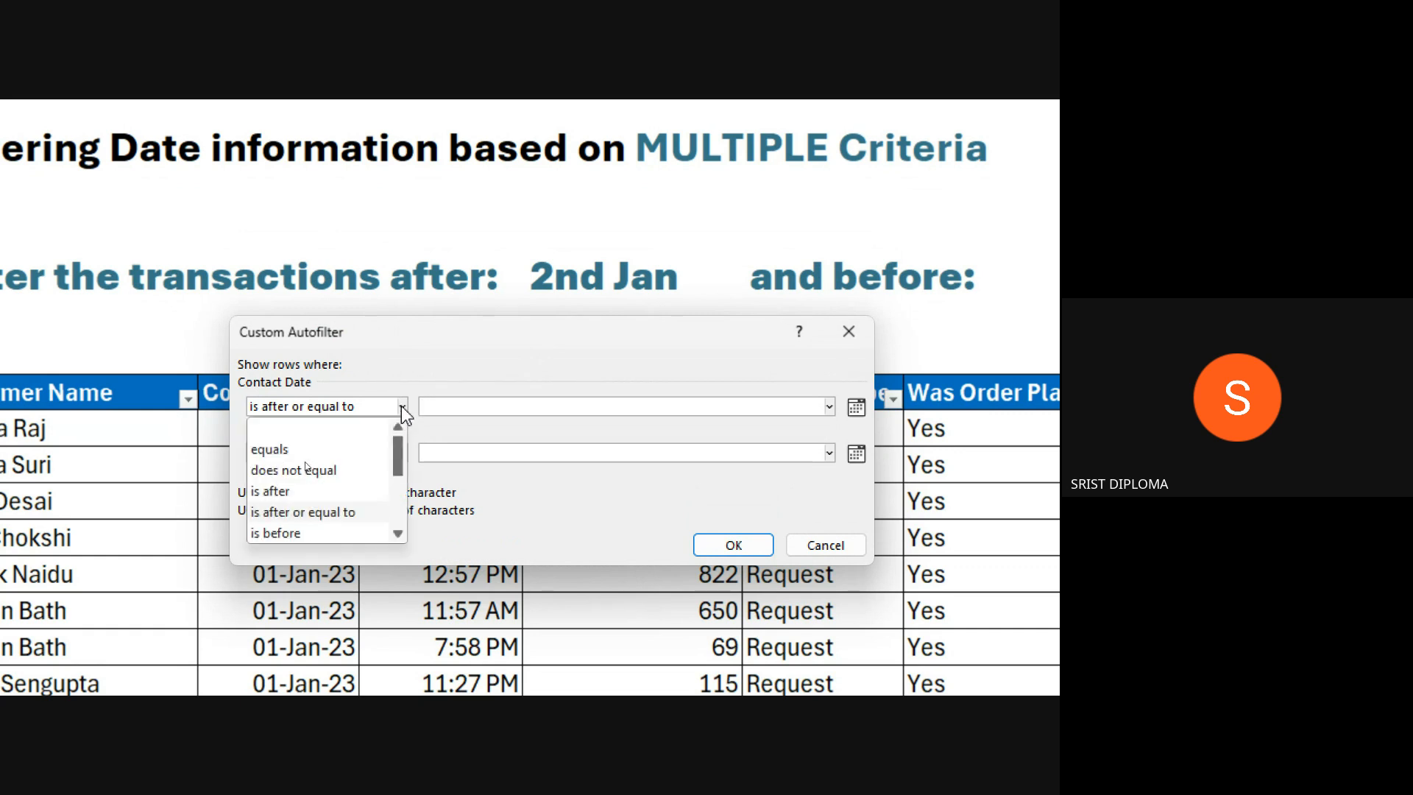
{"action": "left_click", "coordinate": [326, 489]}
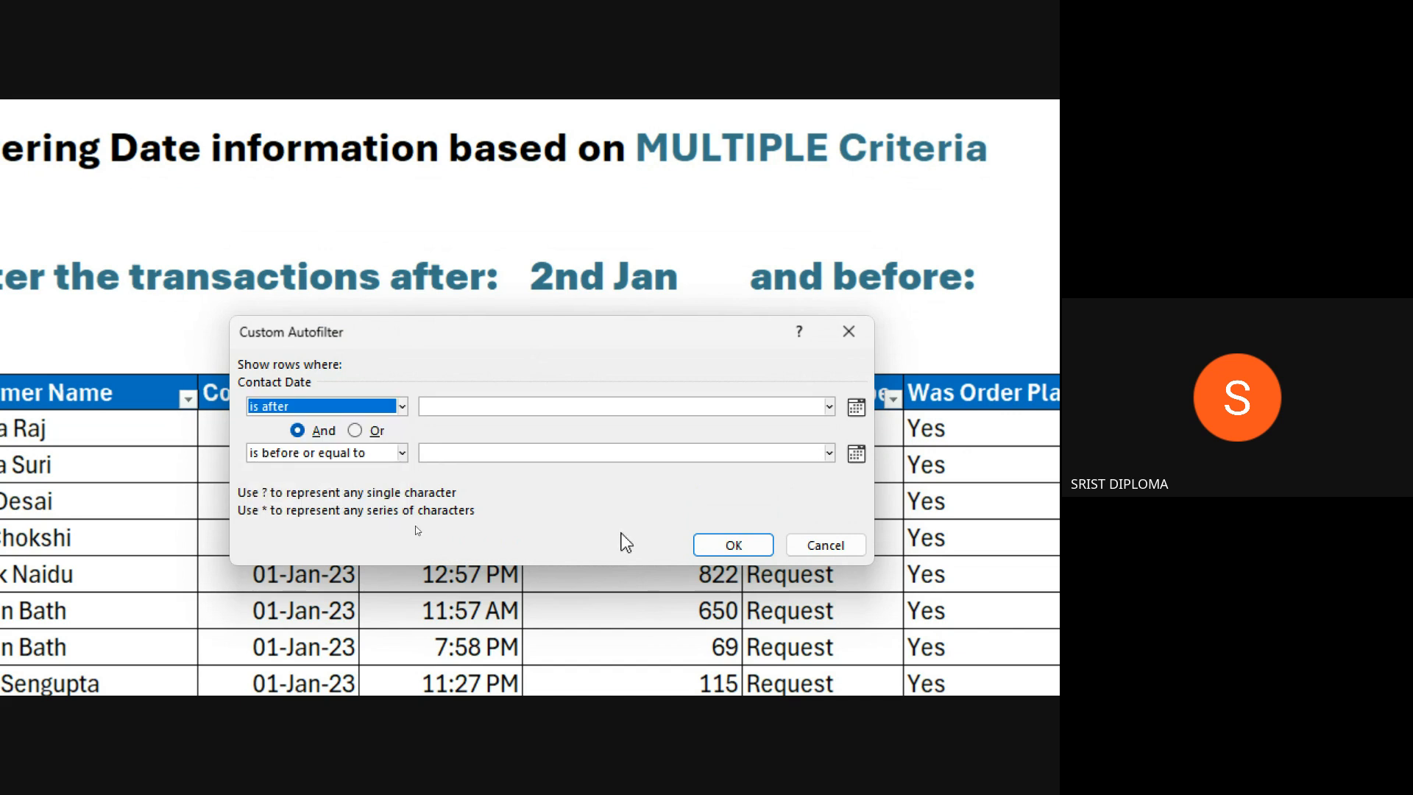
{"action": "left_click", "coordinate": [528, 406]}
{"action": "type", "text": "02"}
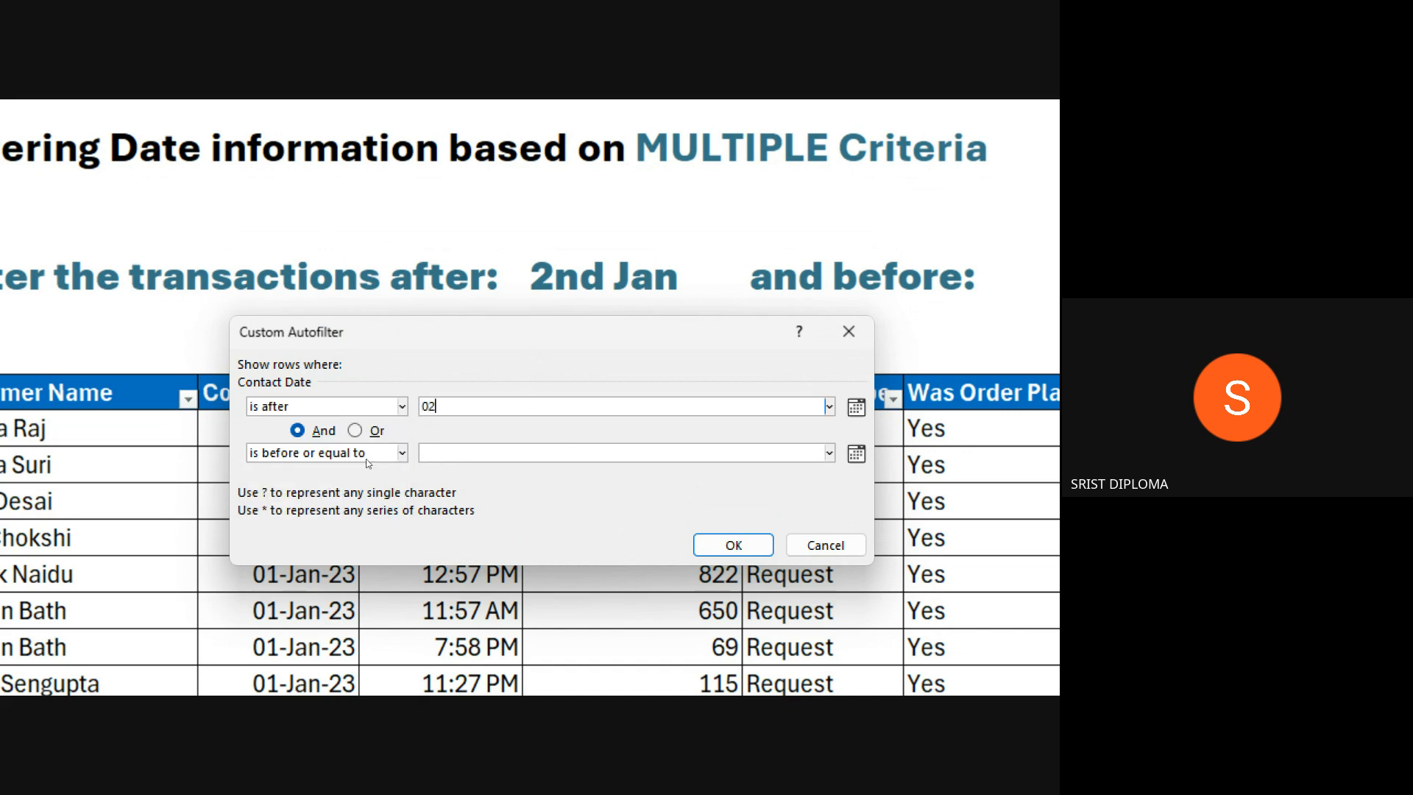
{"action": "type", "text": "-01-2023"}
- Set the second Contact Date condition to "is before" 10-01-2023, joined with And, and apply the filter
{"action": "left_click", "coordinate": [402, 452]}
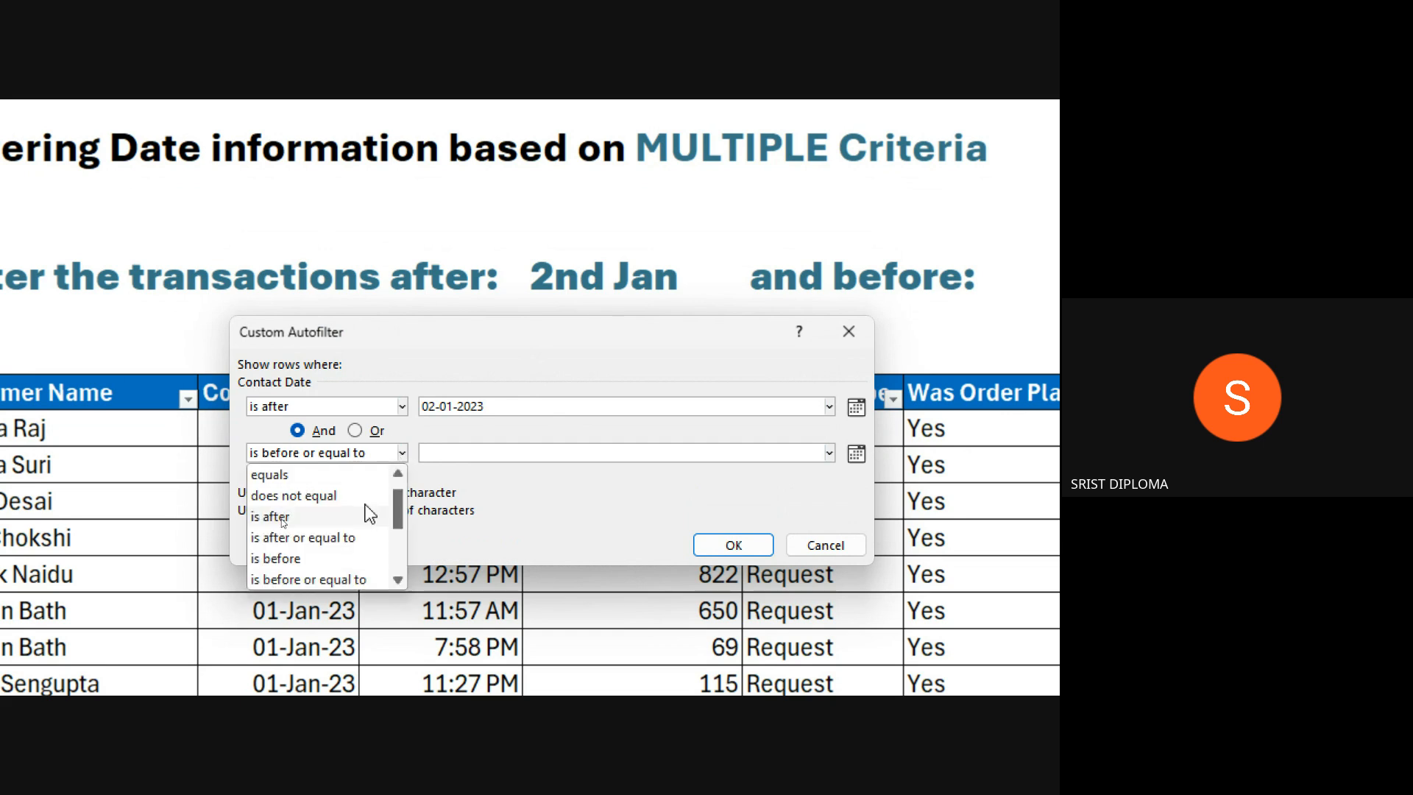
{"action": "left_click", "coordinate": [328, 557]}
{"action": "left_click", "coordinate": [469, 452]}
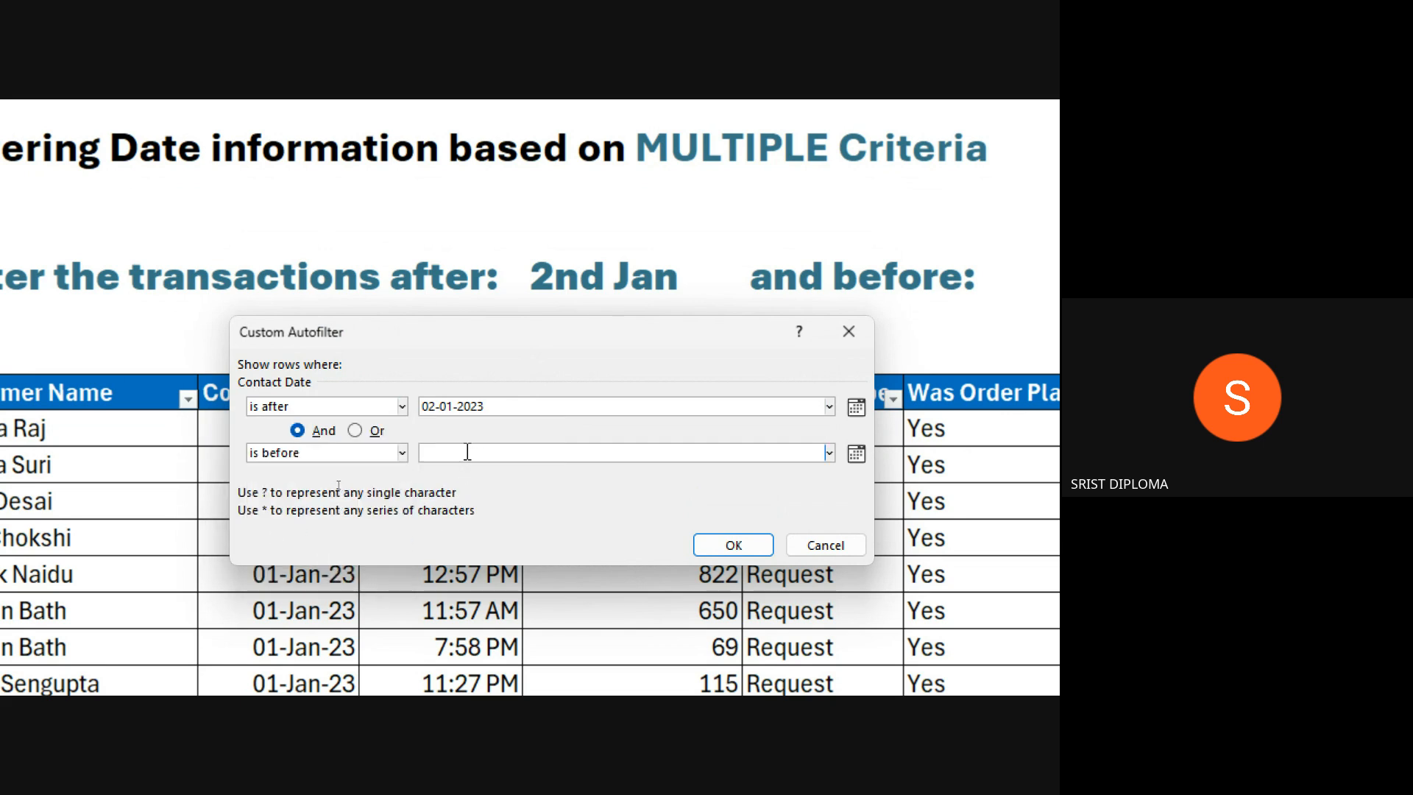
{"action": "type", "text": "10-01-2023"}
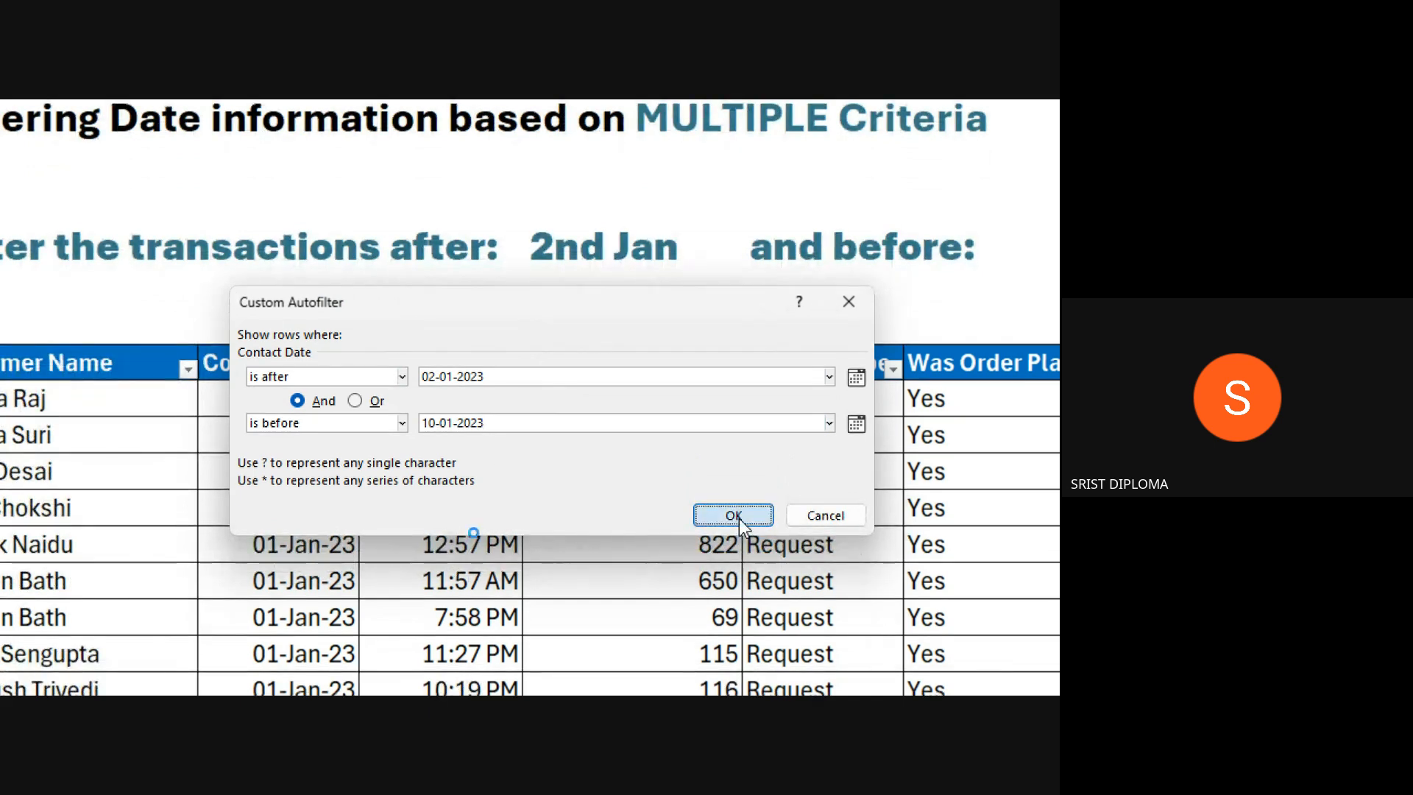
{"action": "left_click", "coordinate": [734, 544]}
- Select the filtered Contact Date entries down to the last row to check their range, and return to the sheet's beginning
{"action": "left_click", "coordinate": [296, 392]}
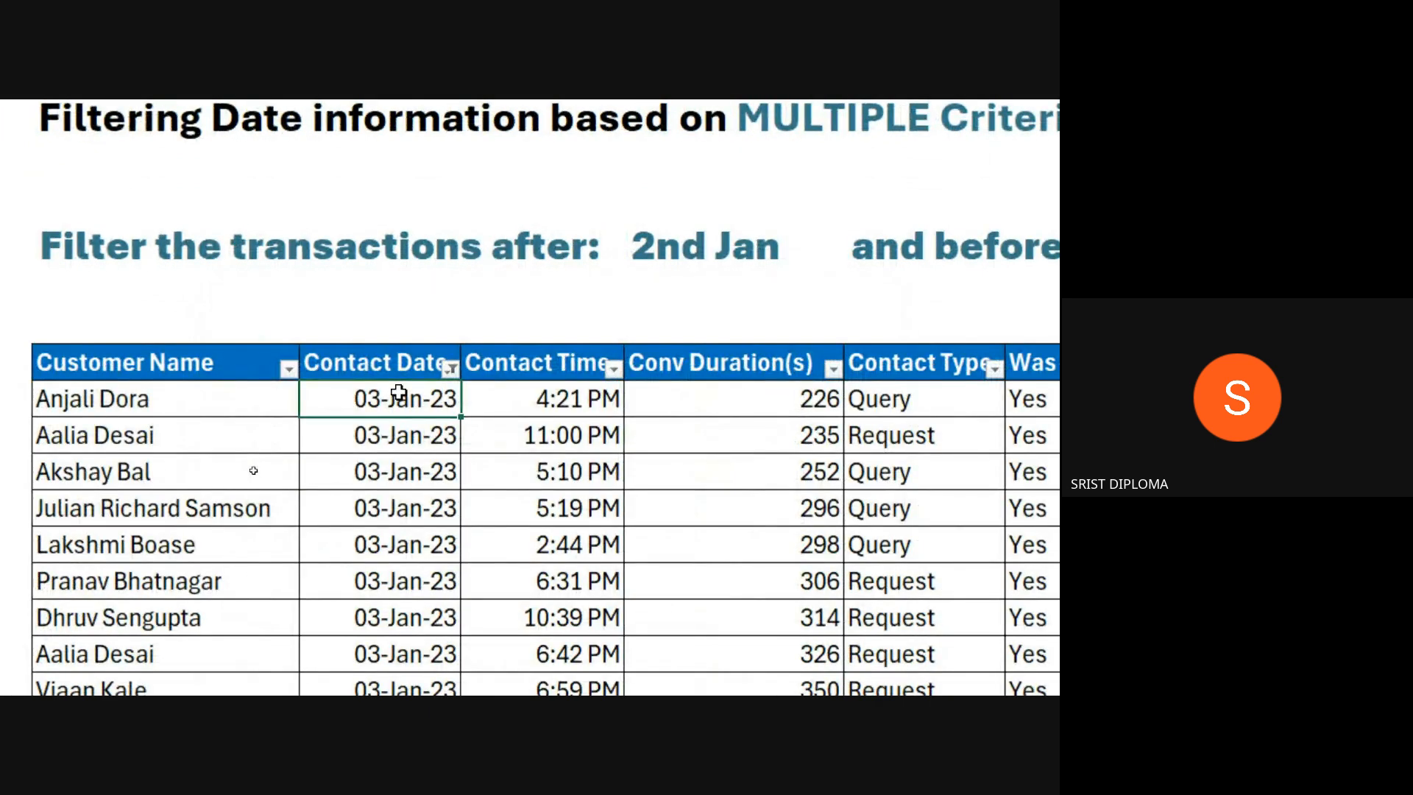
{"action": "key", "text": "ctrl+shift+Down"}
{"action": "scroll", "coordinate": [379, 479], "scroll_direction": "down", "scroll_amount": 5}
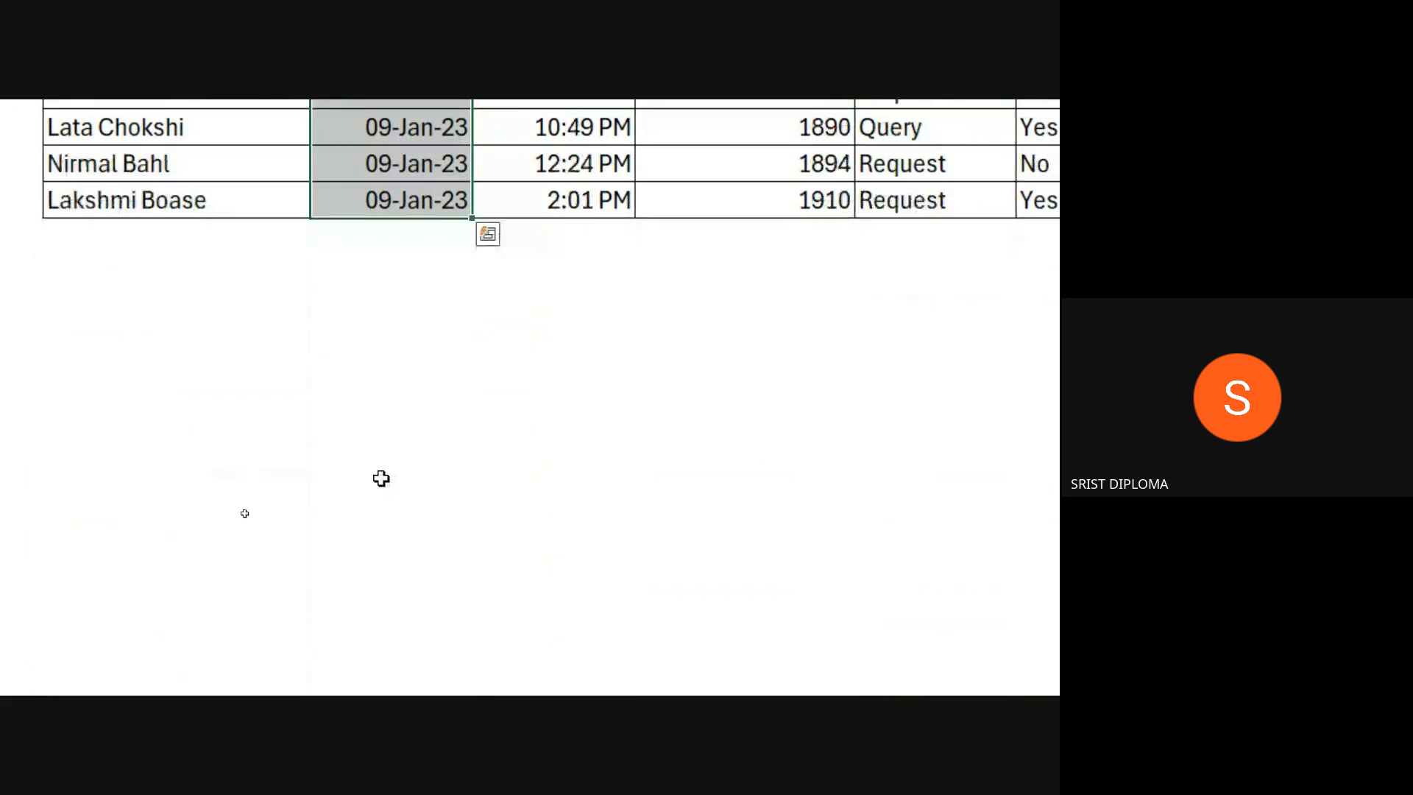
{"action": "scroll", "coordinate": [380, 478], "scroll_direction": "up", "scroll_amount": 4}
{"action": "key", "text": "ctrl+Home"}
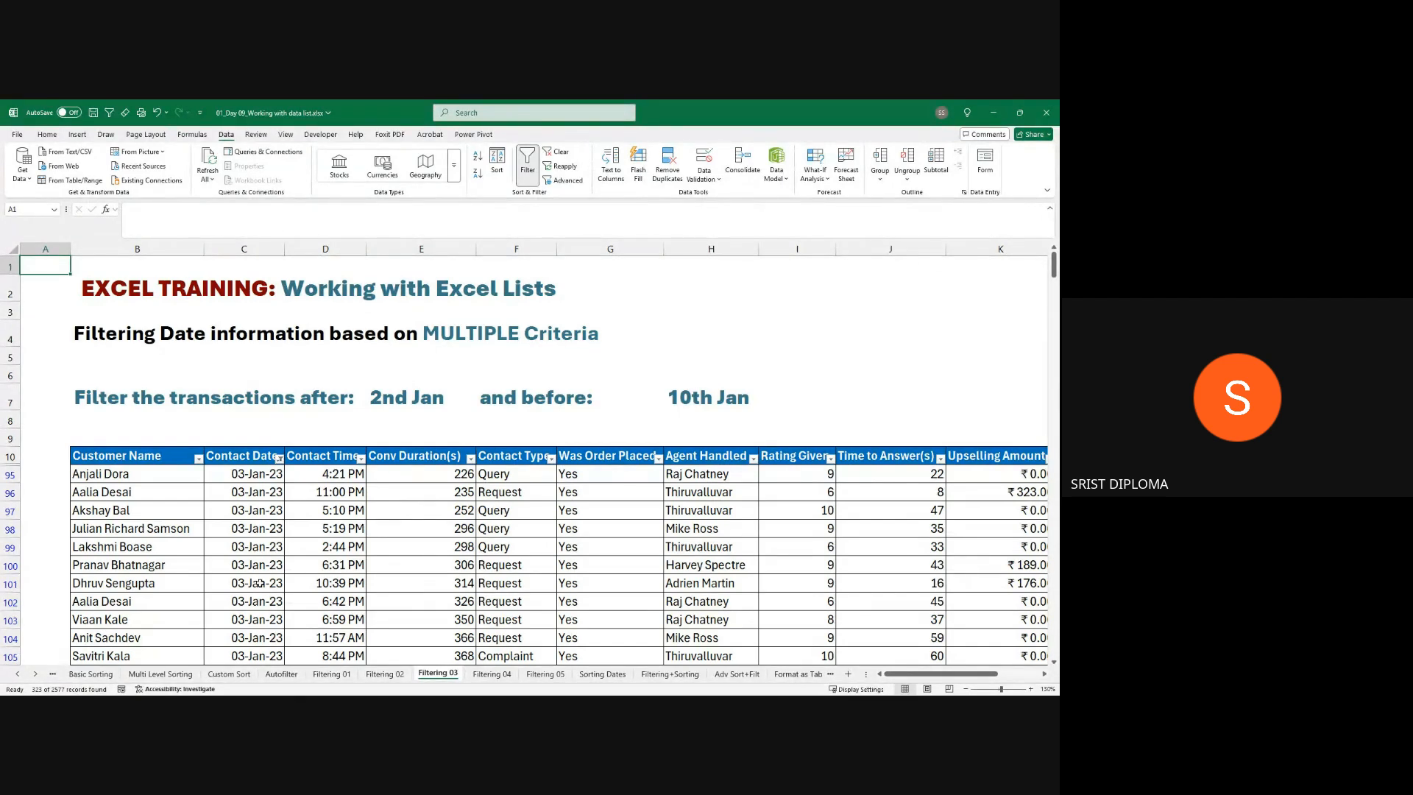
- Switch to the Filtering 04 sheet and turn on AutoFilter for its transaction list
{"action": "left_click", "coordinate": [486, 675]}
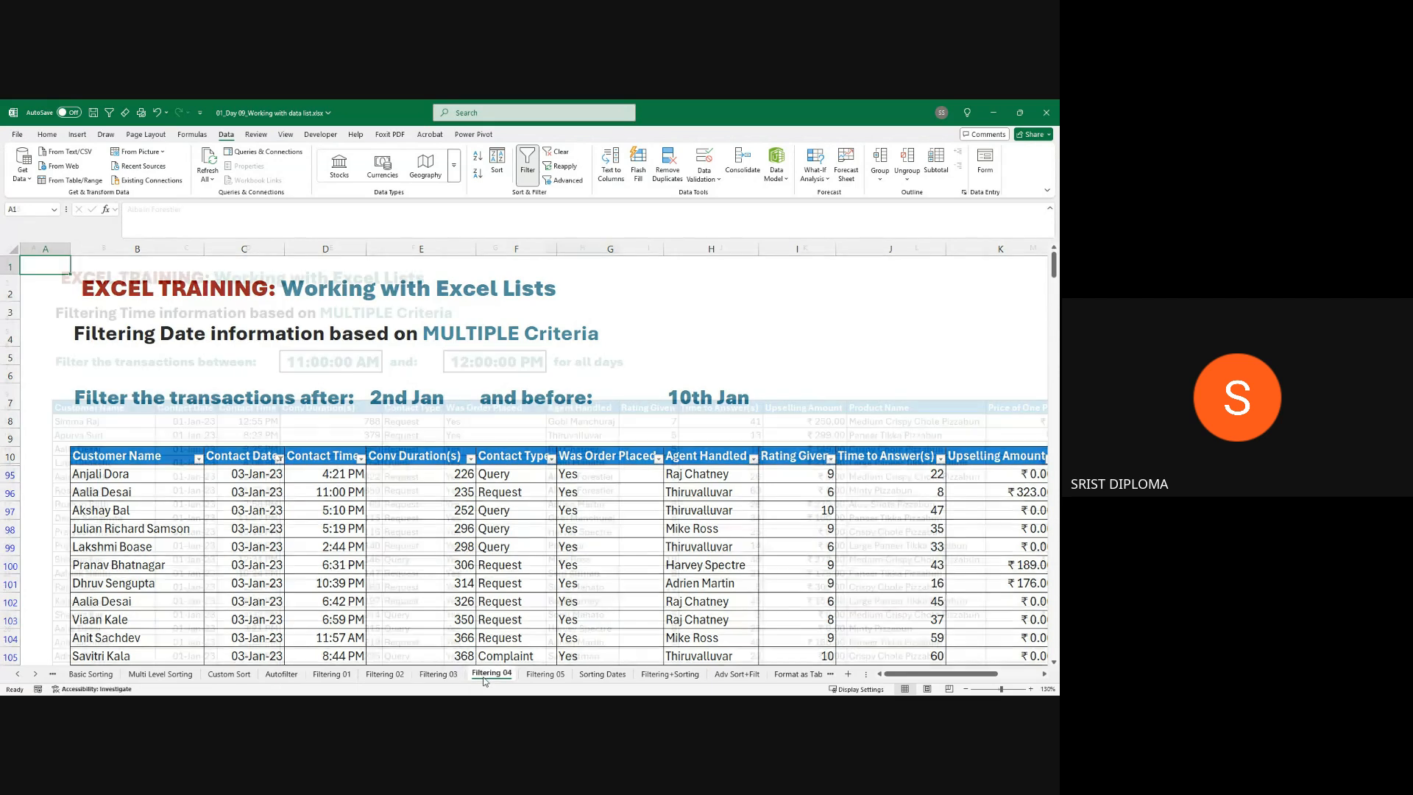
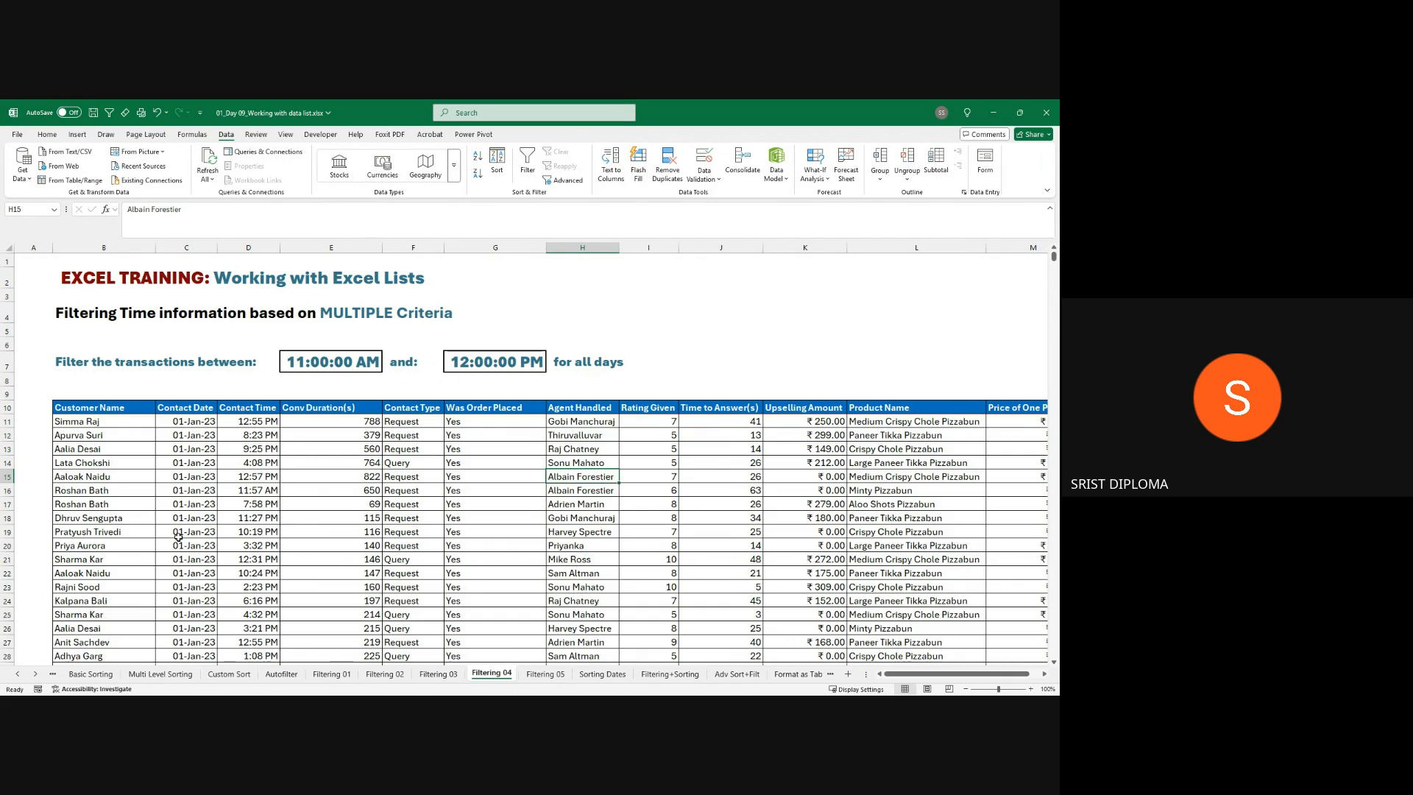
{"action": "left_click", "coordinate": [306, 532]}
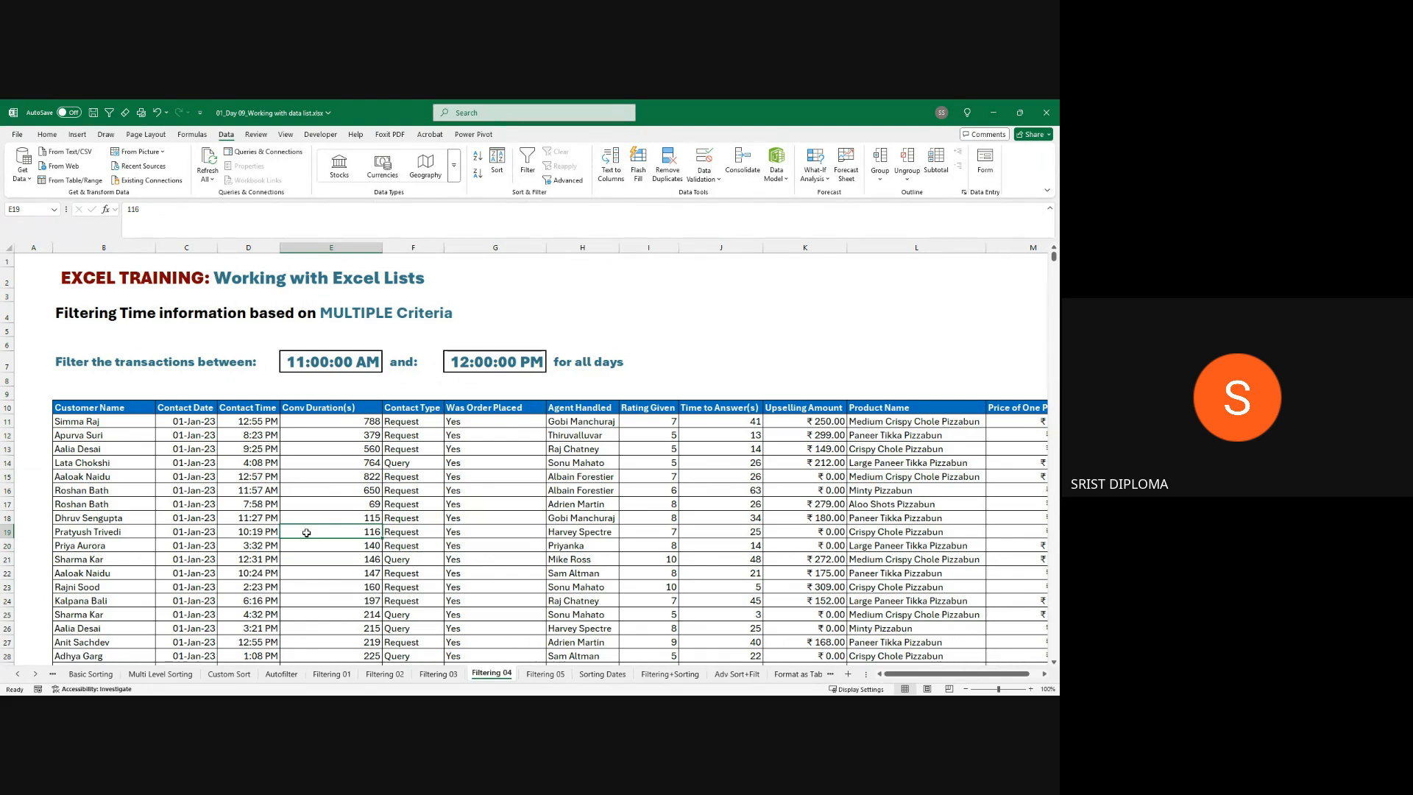
{"action": "key", "text": "ctrl+shift+l"}
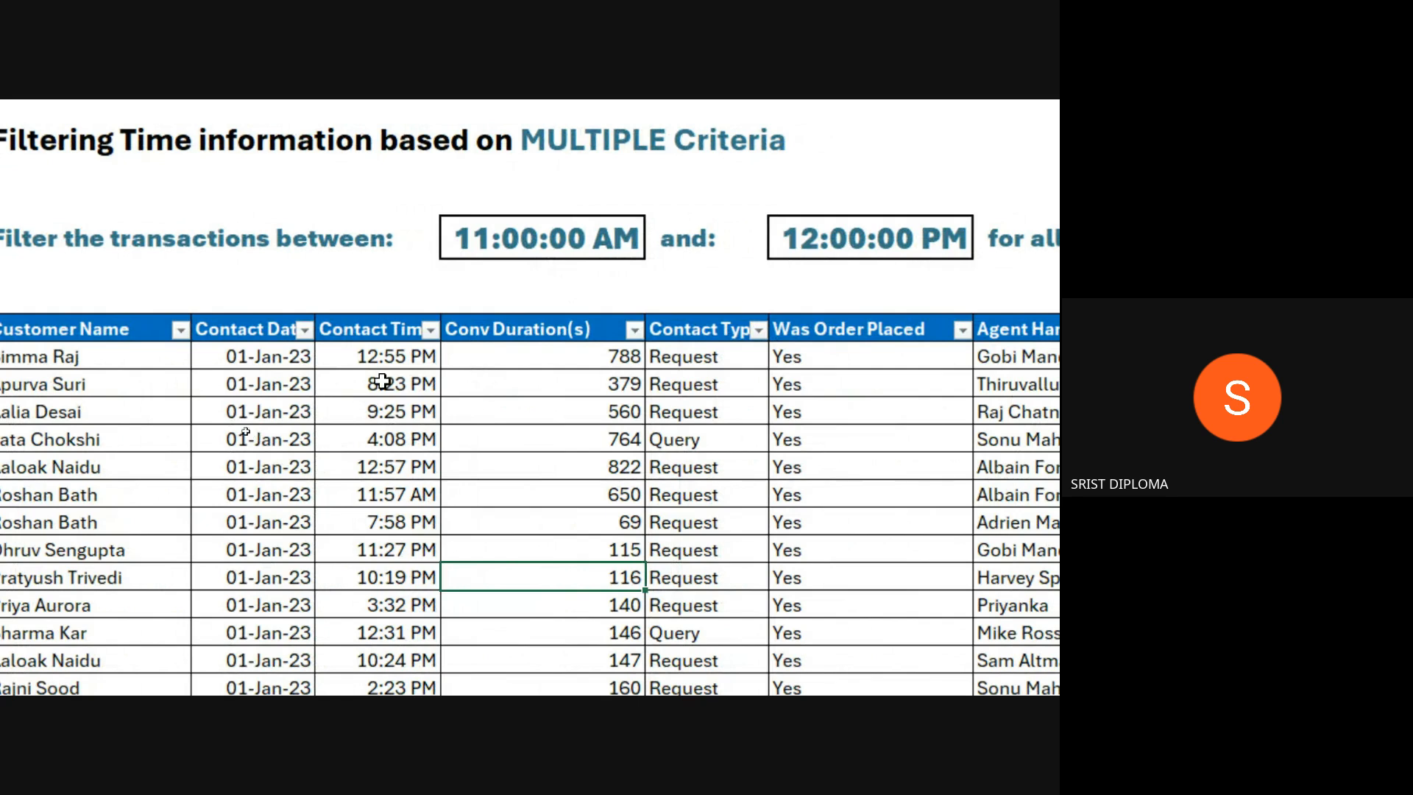
- Open a Between number filter for the Contact Time column after looking through its listed time values
{"action": "left_click", "coordinate": [430, 330]}
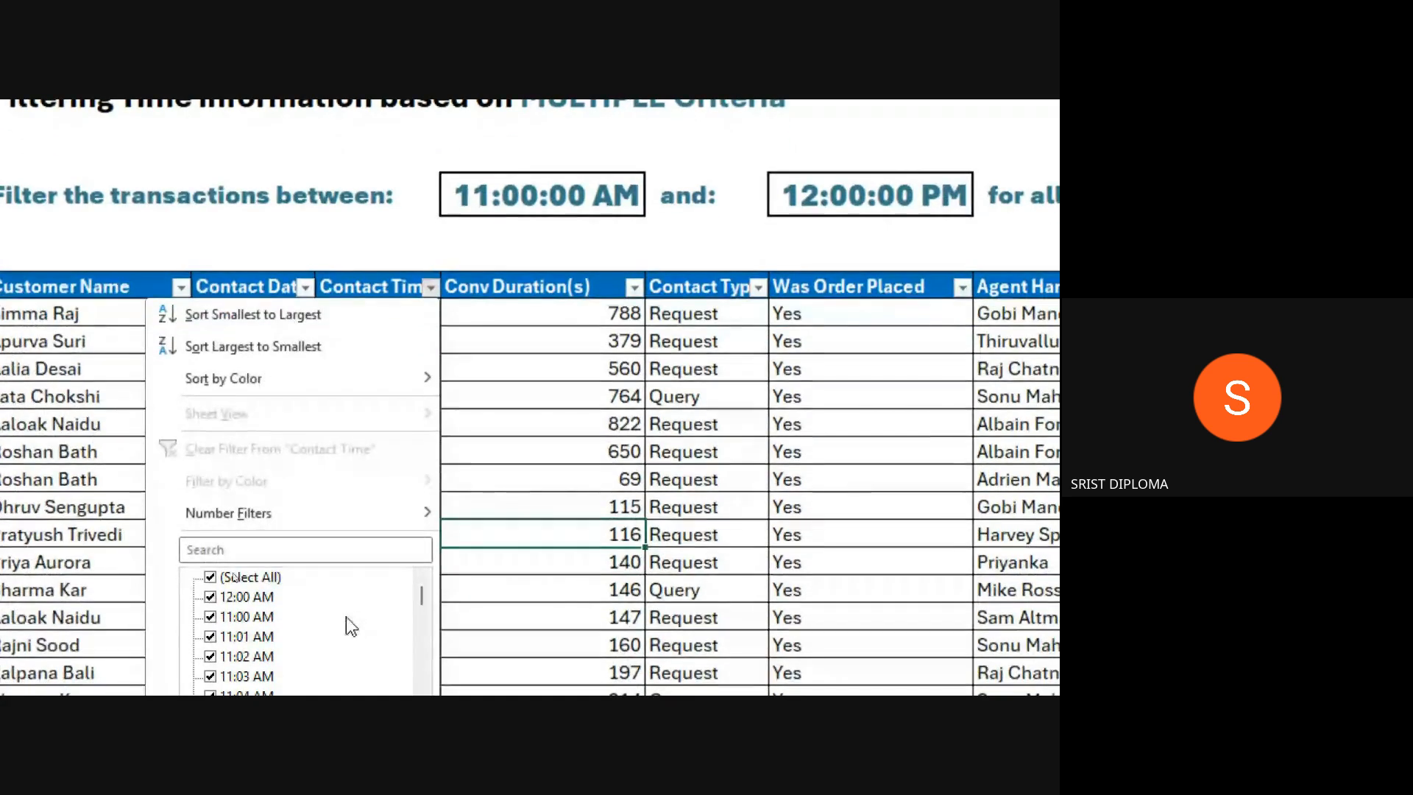
{"action": "scroll", "coordinate": [349, 617], "scroll_direction": "down", "scroll_amount": 5}
{"action": "scroll", "coordinate": [344, 613], "scroll_direction": "down", "scroll_amount": 10}
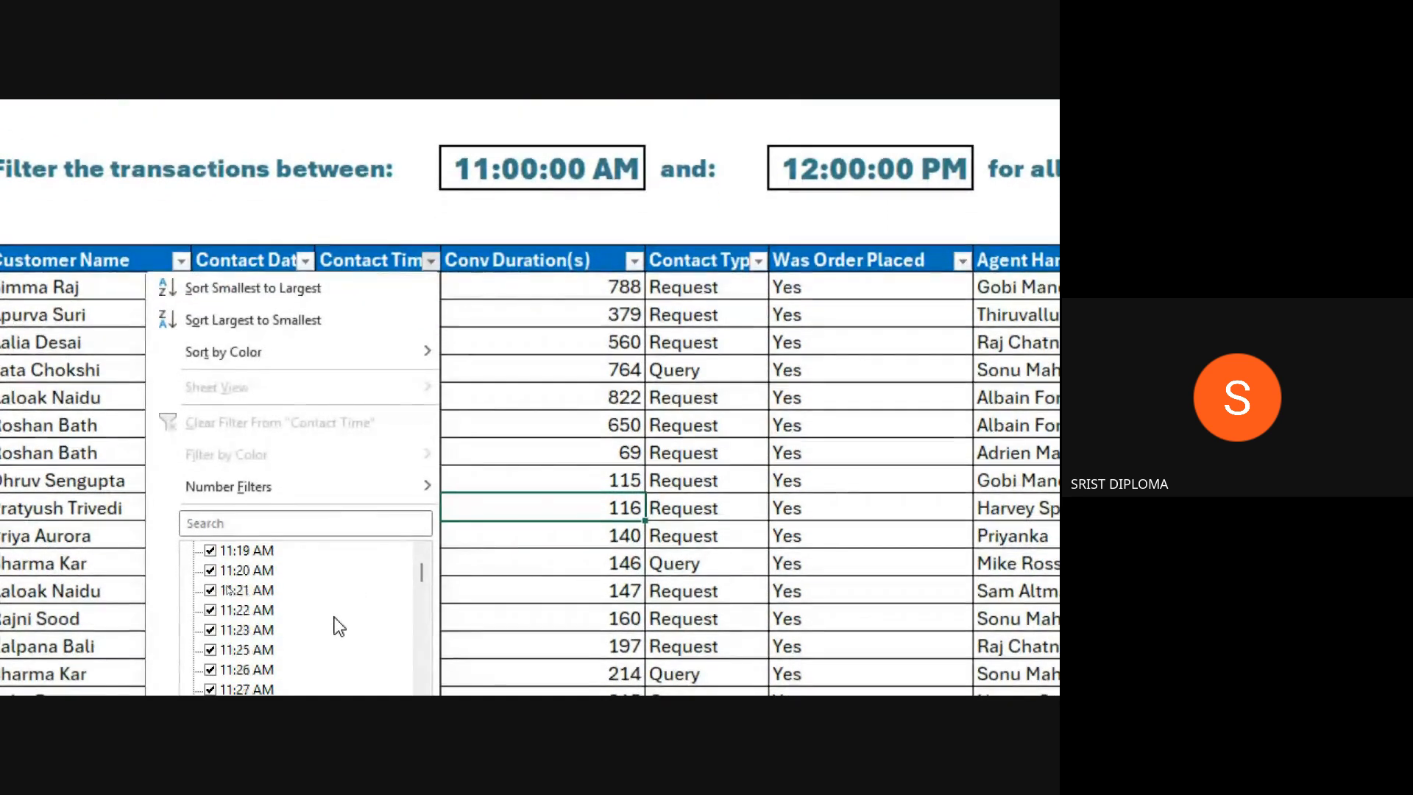
{"action": "scroll", "coordinate": [295, 547], "scroll_direction": "down", "scroll_amount": 3}
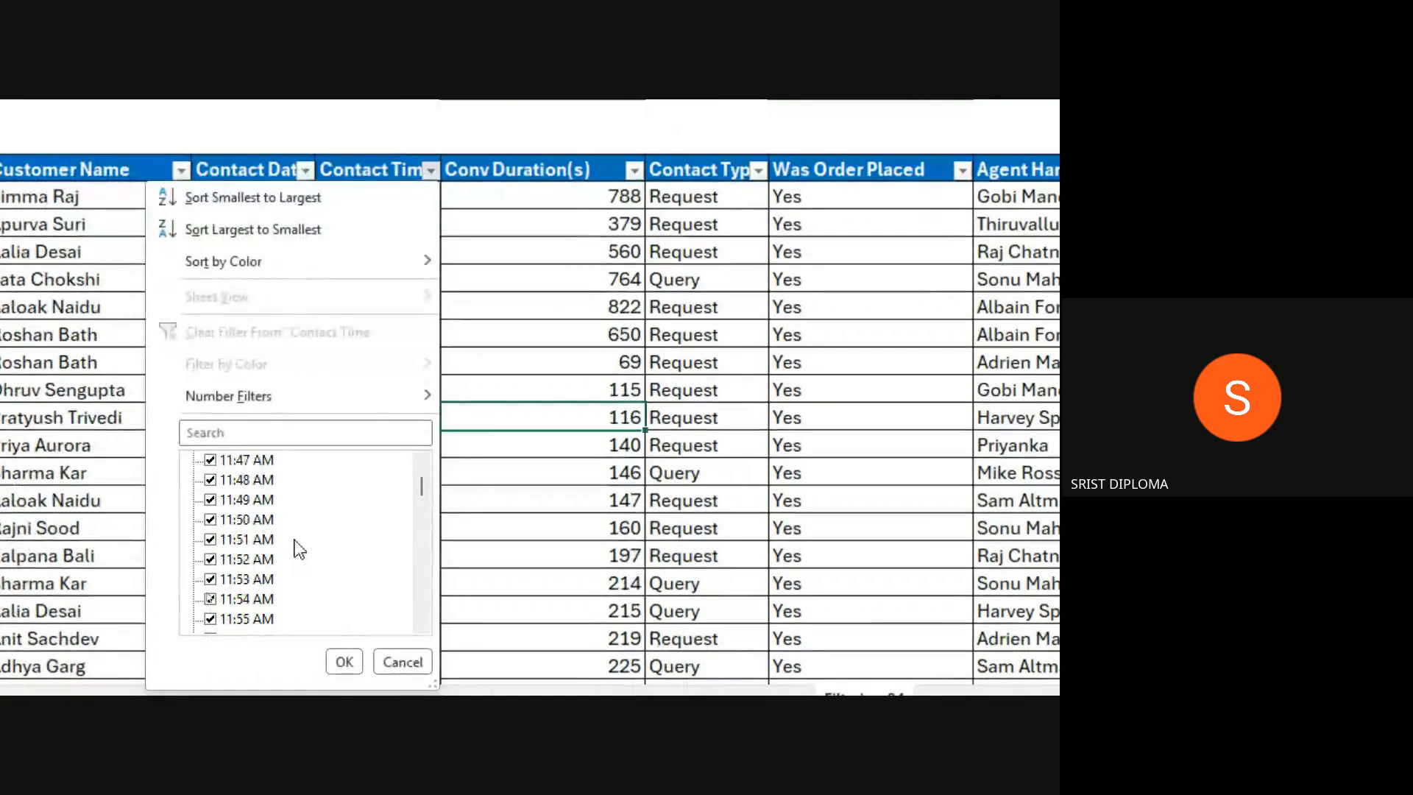
{"action": "scroll", "coordinate": [295, 546], "scroll_direction": "up", "scroll_amount": 8}
{"action": "scroll", "coordinate": [298, 530], "scroll_direction": "up", "scroll_amount": 10}
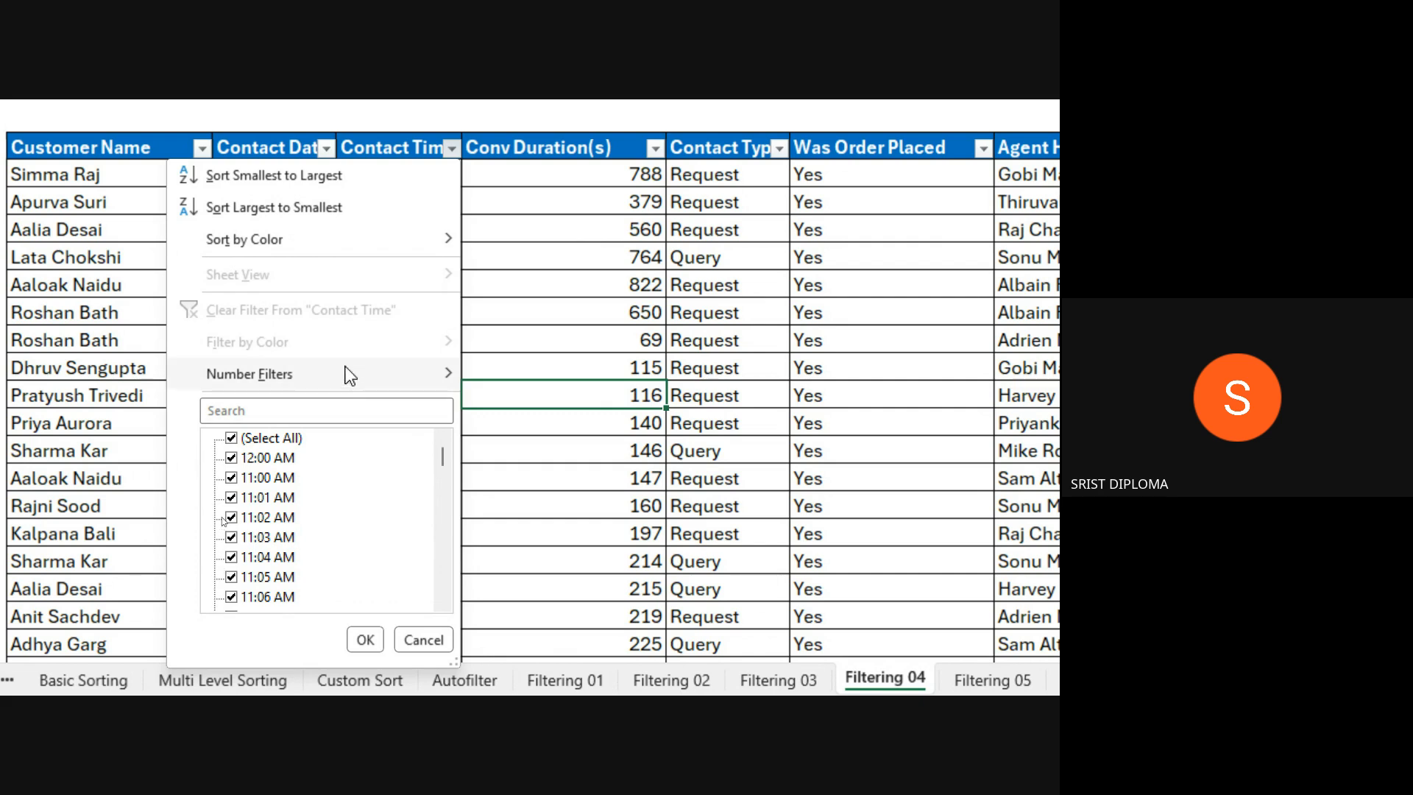
{"action": "mouse_move", "coordinate": [351, 375]}
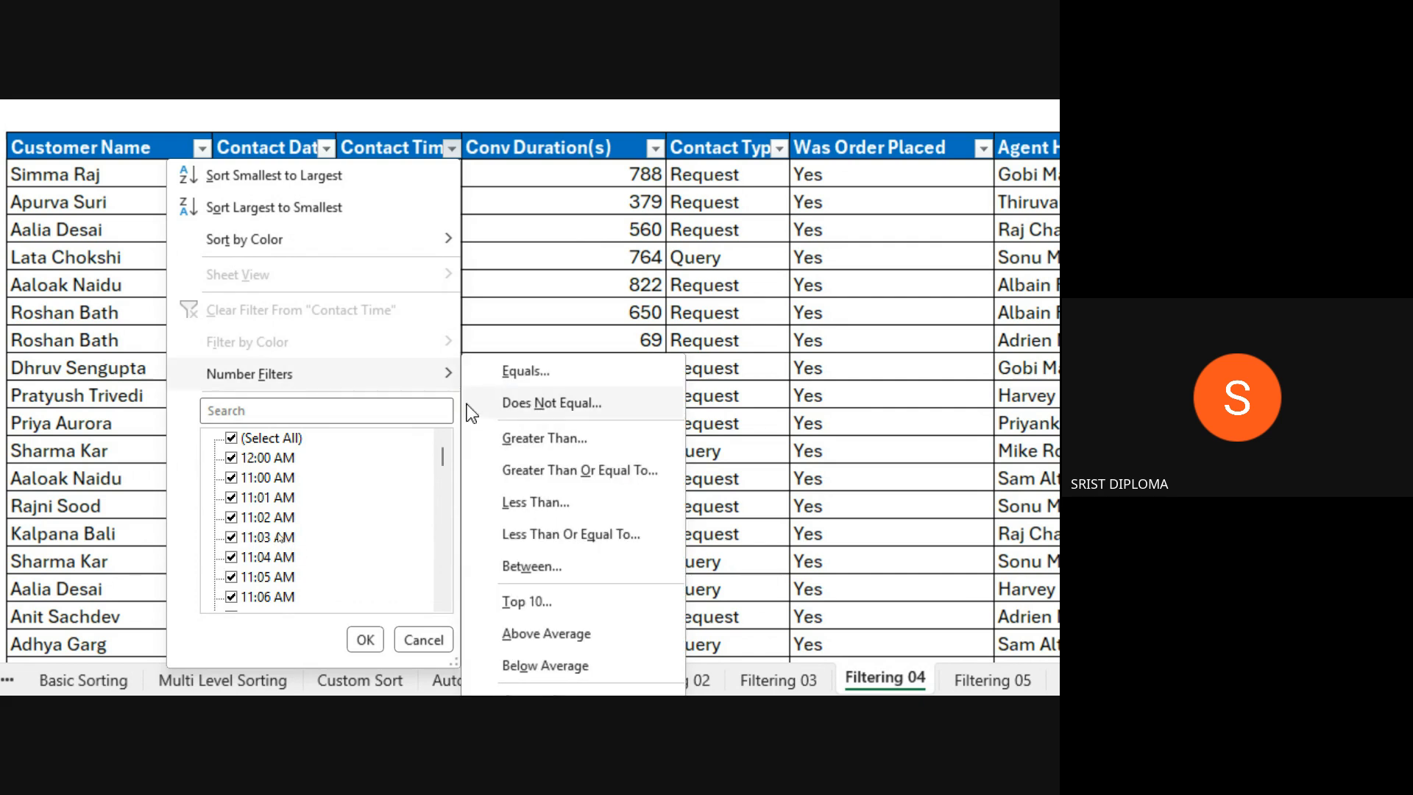
{"action": "mouse_move", "coordinate": [426, 375]}
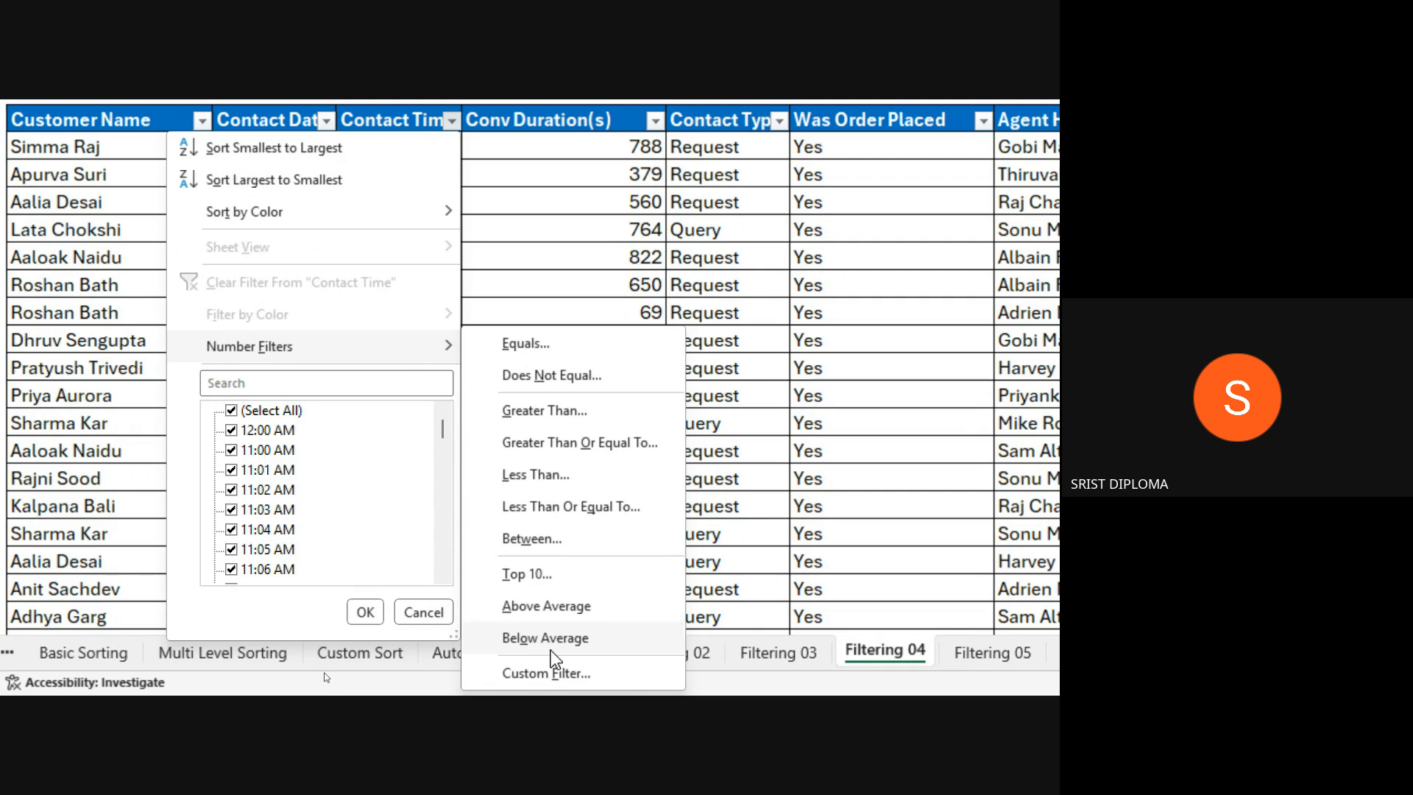
{"action": "left_click", "coordinate": [571, 540]}
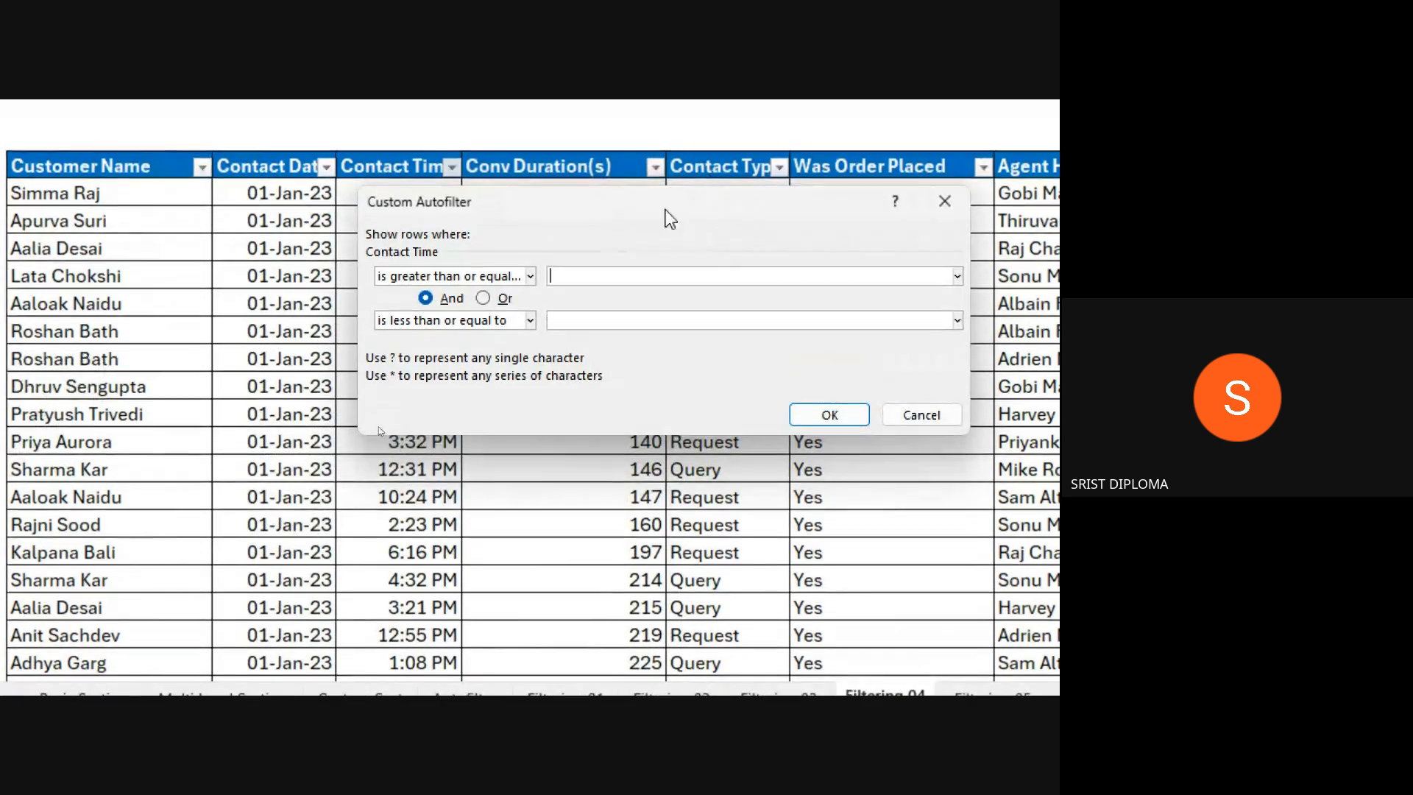
{"action": "left_click_drag", "start_coordinate": [653, 152], "coordinate": [573, 281]}
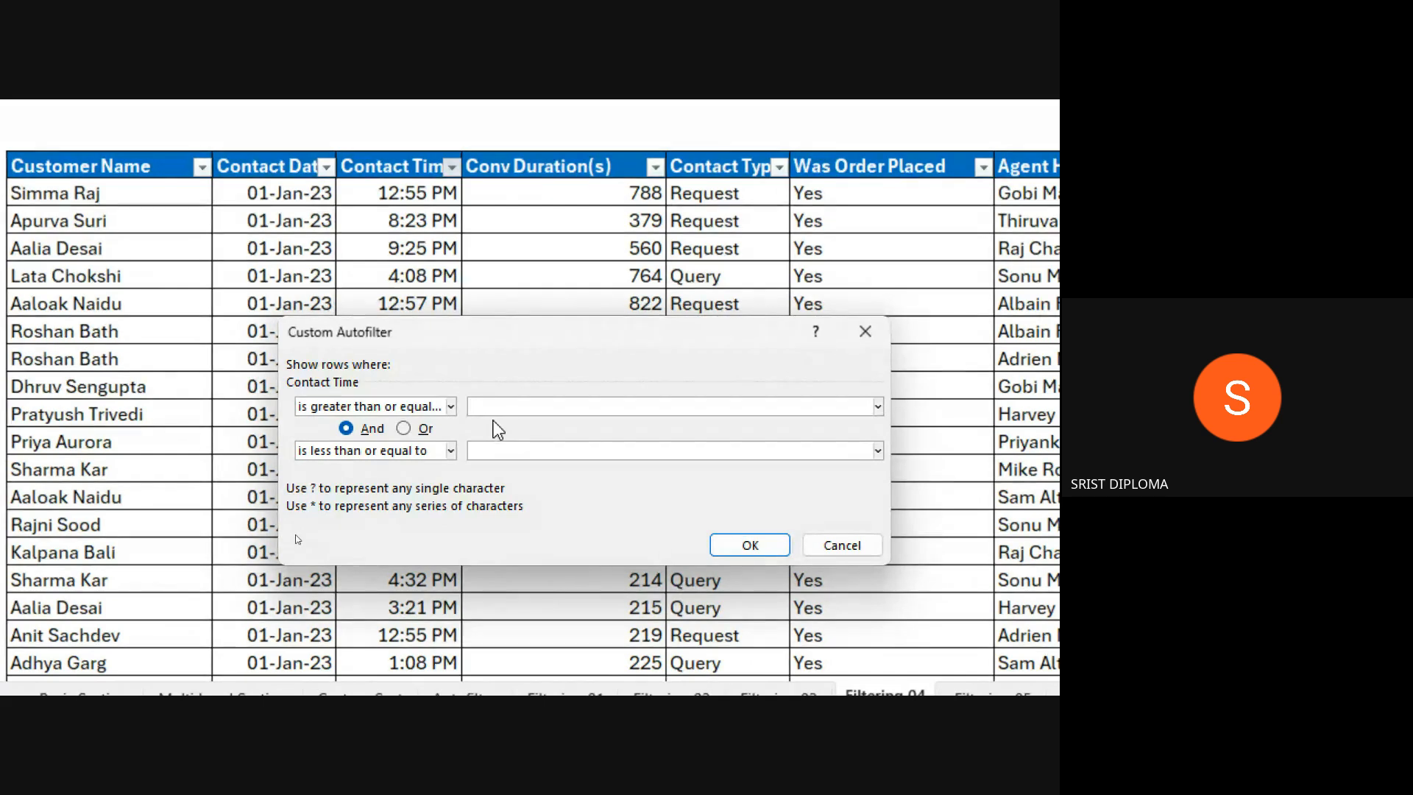
{"action": "left_click_drag", "start_coordinate": [536, 331], "coordinate": [504, 382]}
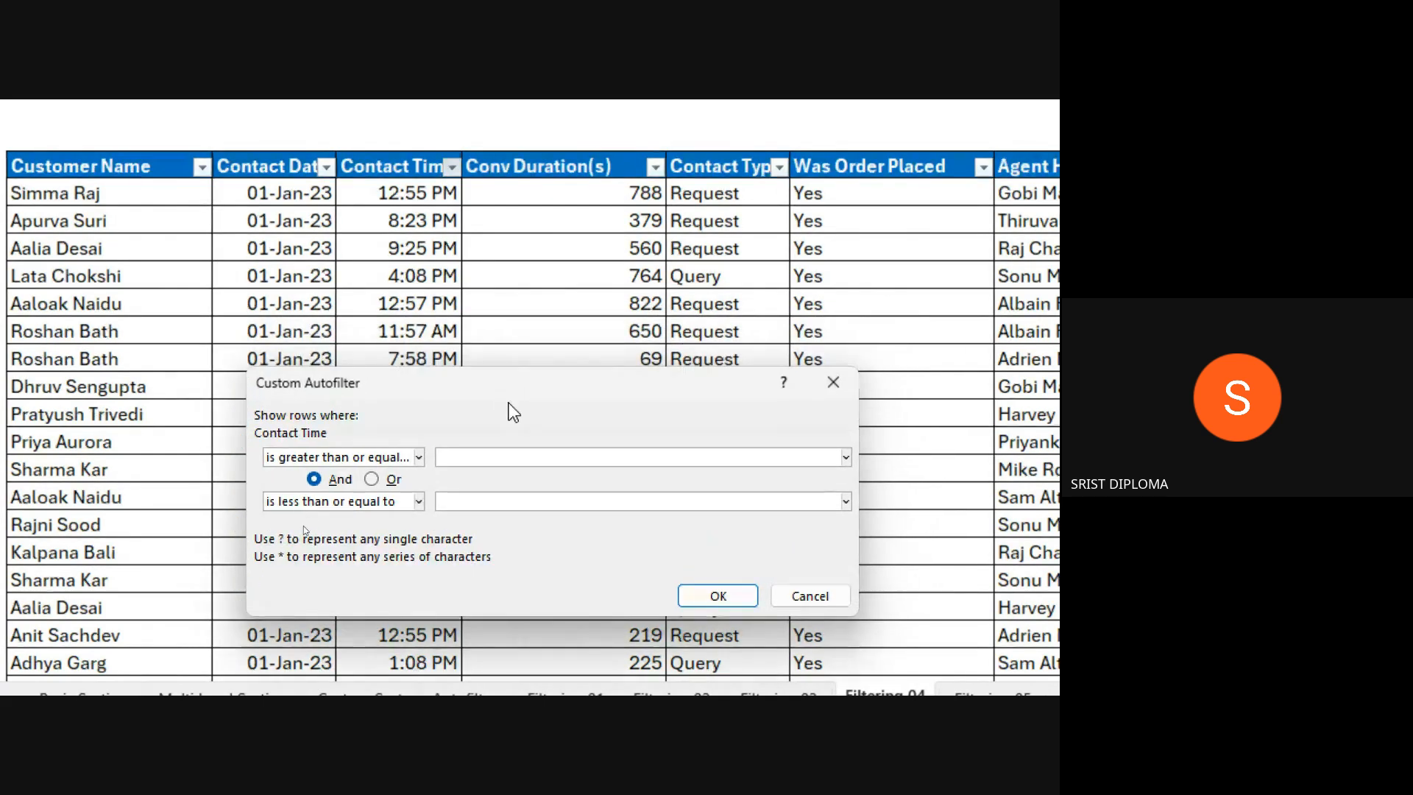
- Set the Contact Time range from 11:00:00 AM to 12:00:00 PM, joined with And, and apply the filter
{"action": "type", "text": "11:00:00 AM"}
{"action": "left_click", "coordinate": [466, 502]}
{"action": "type", "text": "12:00:"}
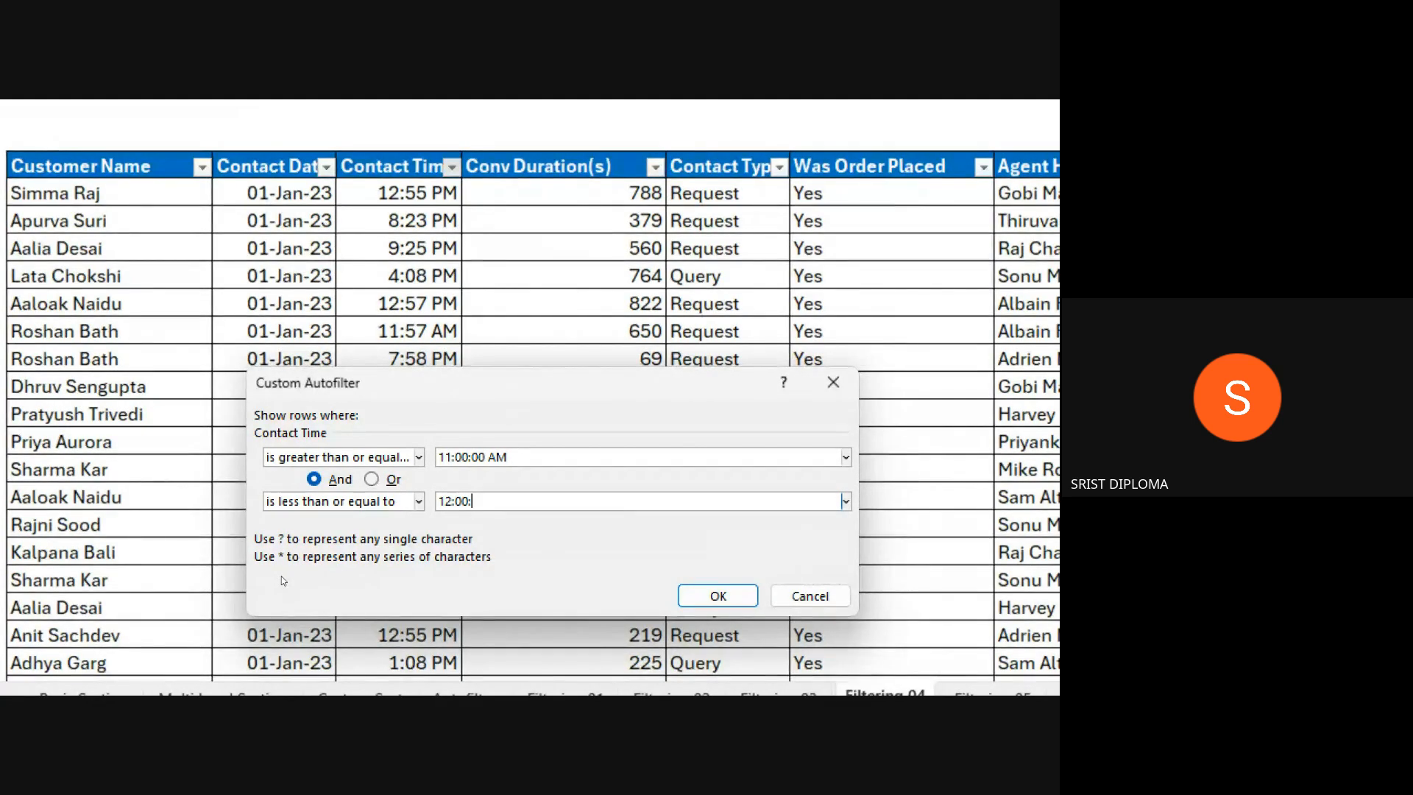
{"action": "type", "text": "00 PM"}
{"action": "left_click_drag", "start_coordinate": [602, 386], "coordinate": [878, 360]}
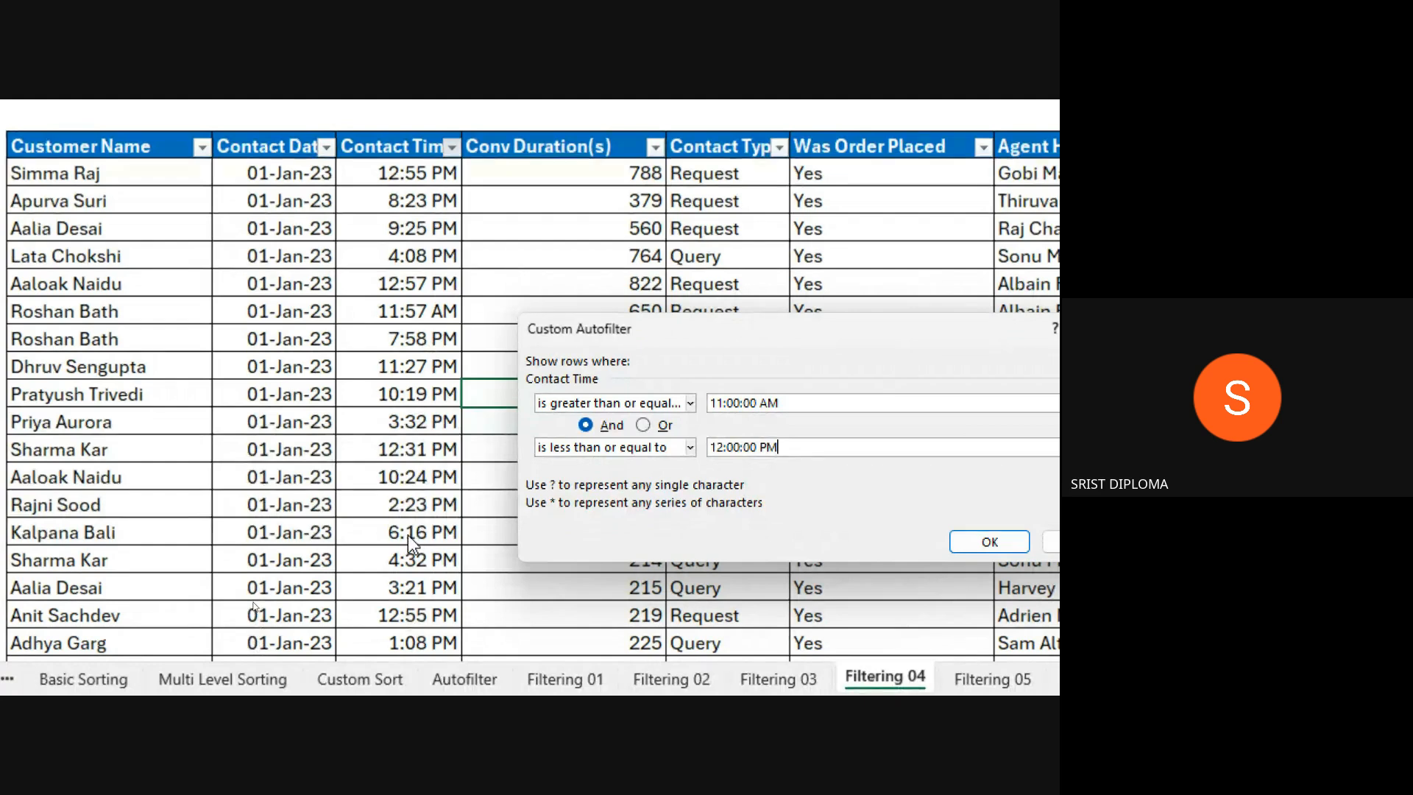
{"action": "left_click_drag", "start_coordinate": [718, 341], "coordinate": [468, 301]}
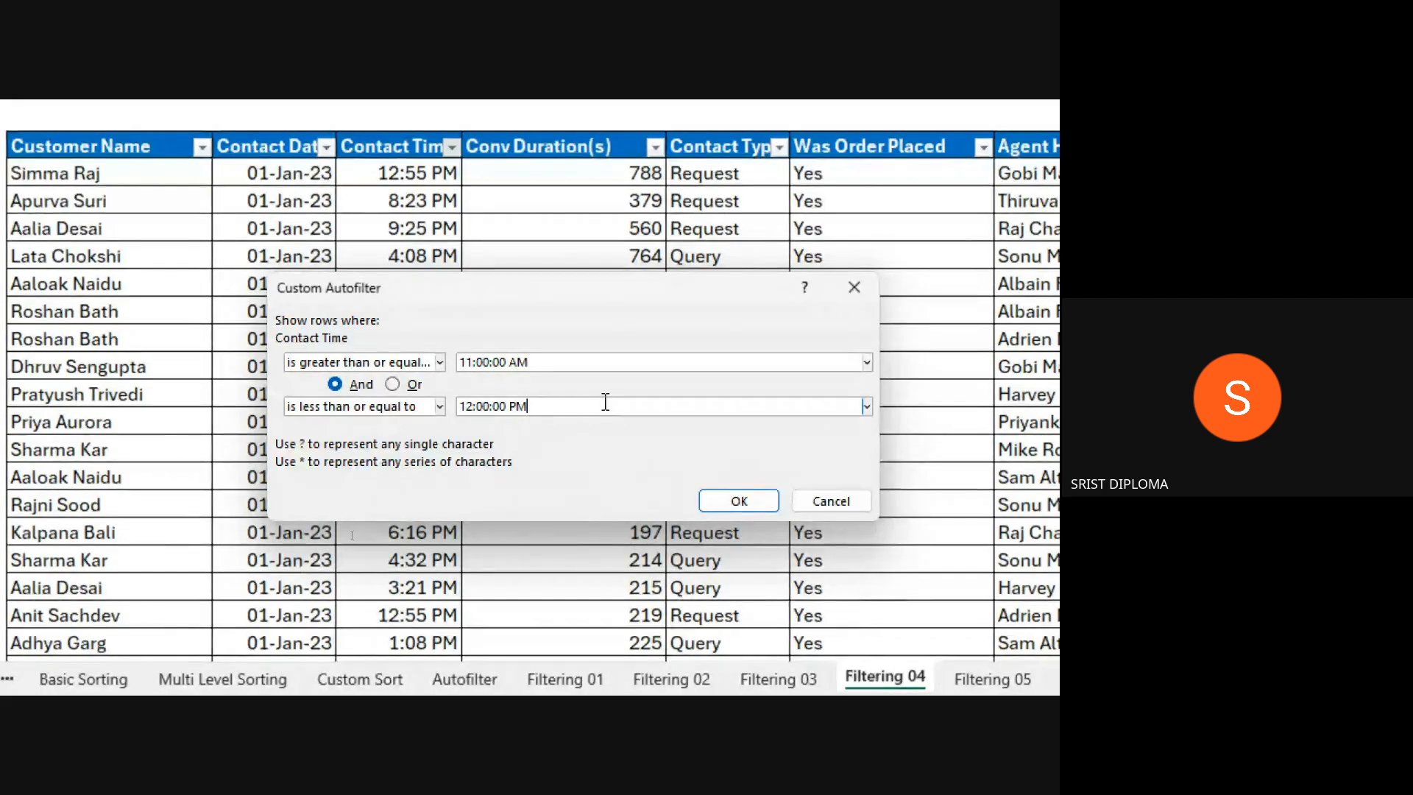
{"action": "left_click_drag", "start_coordinate": [500, 290], "coordinate": [721, 268]}
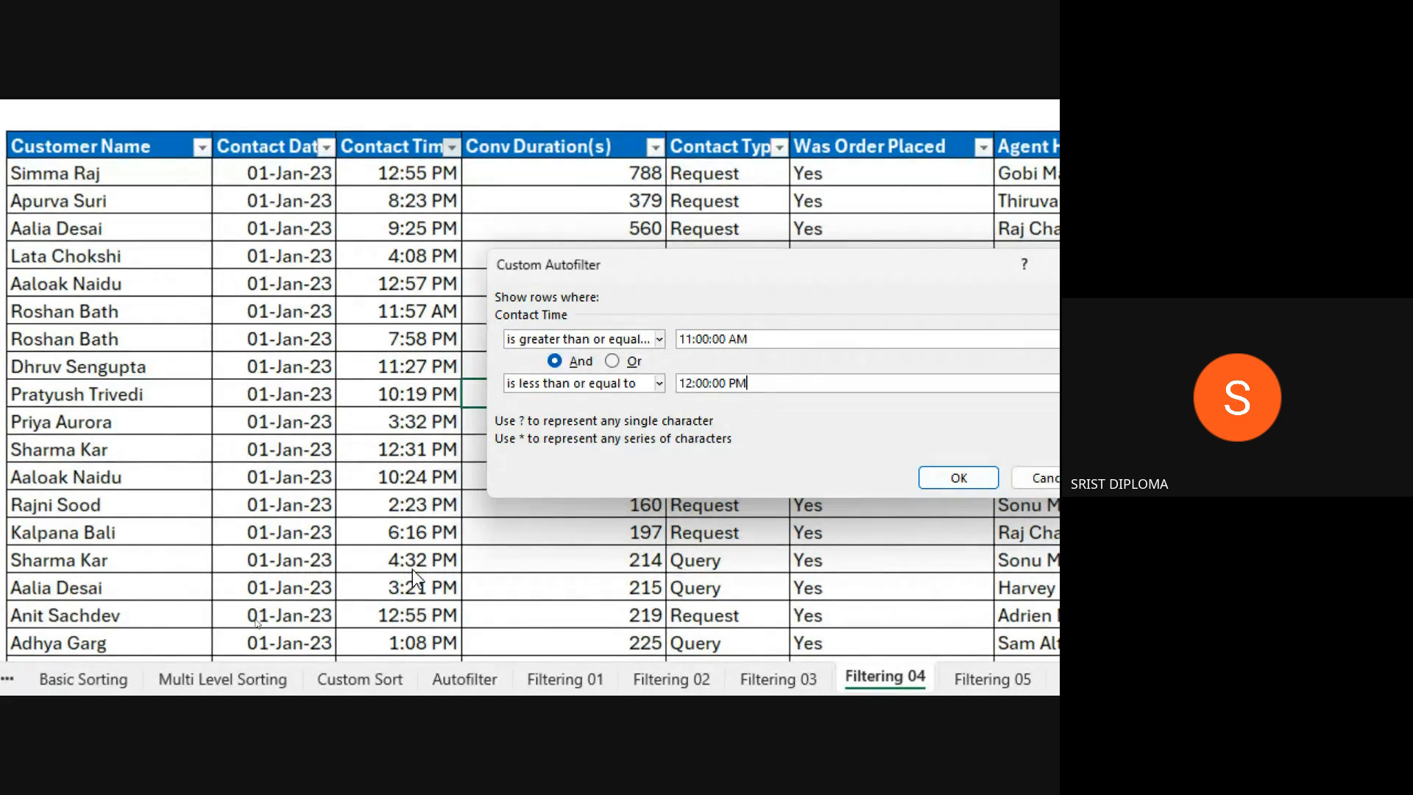
{"action": "left_click_drag", "start_coordinate": [770, 264], "coordinate": [585, 268]}
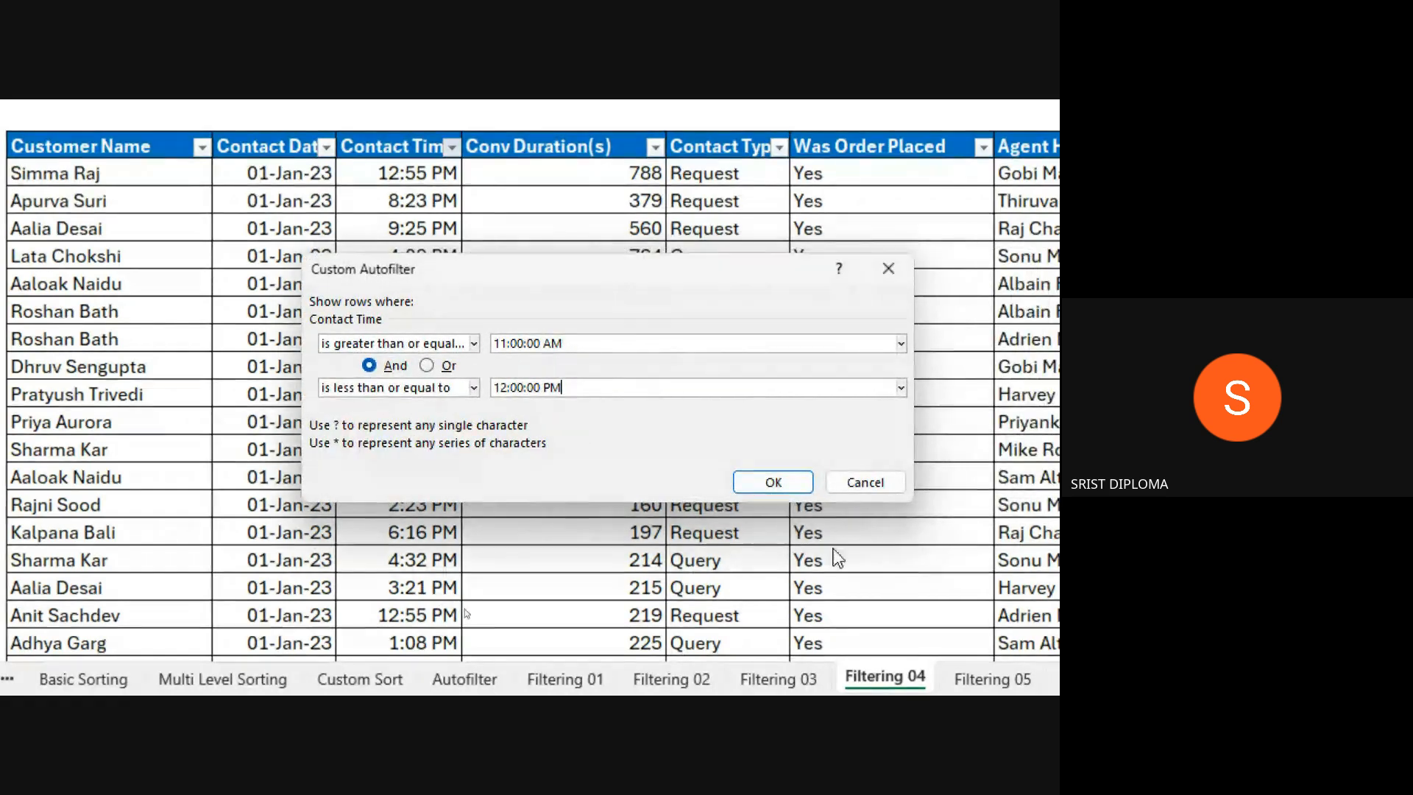
{"action": "left_click", "coordinate": [791, 486]}
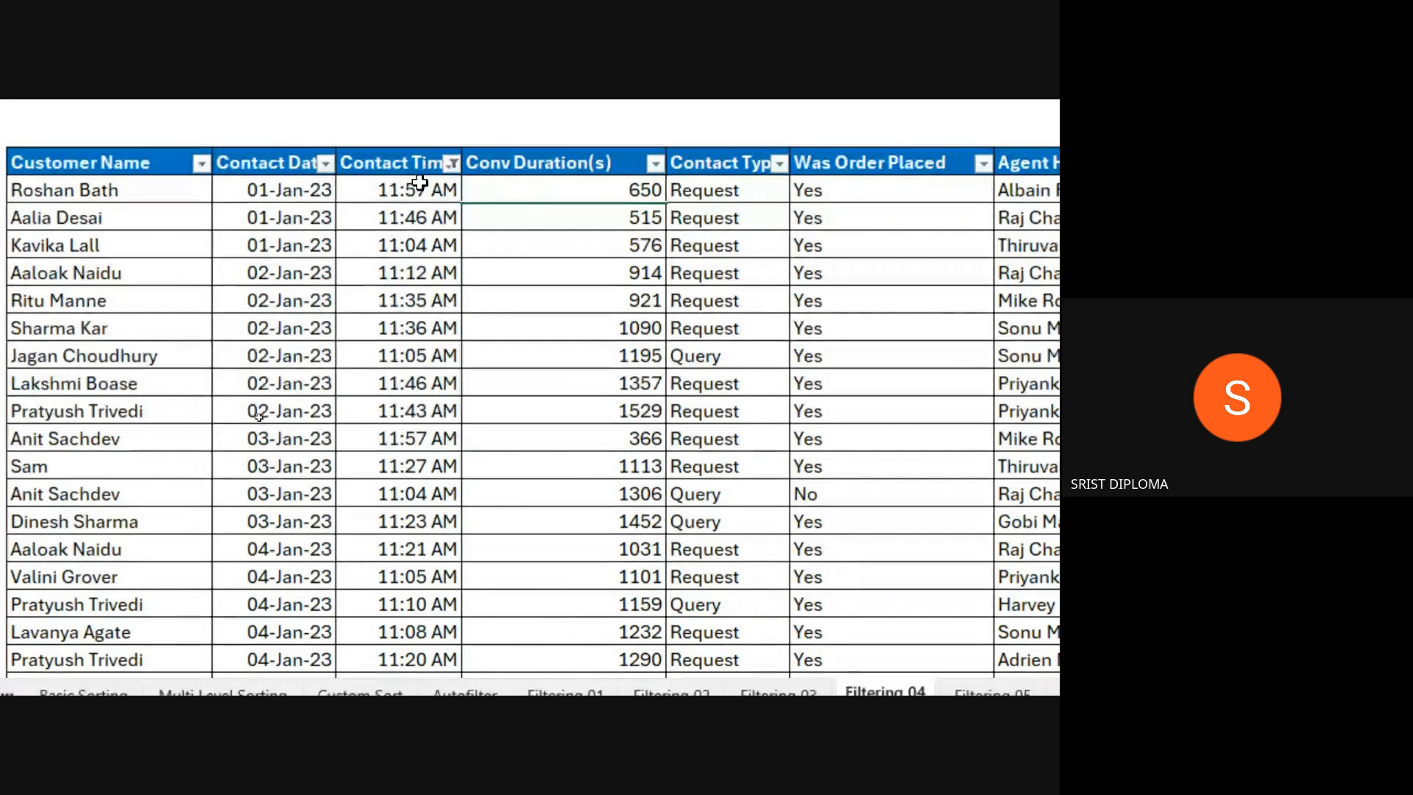
- Examine the Contact Time values down the filtered transaction list and return to the sheet's heading
{"action": "scroll", "coordinate": [390, 366], "scroll_direction": "down", "scroll_amount": 4}
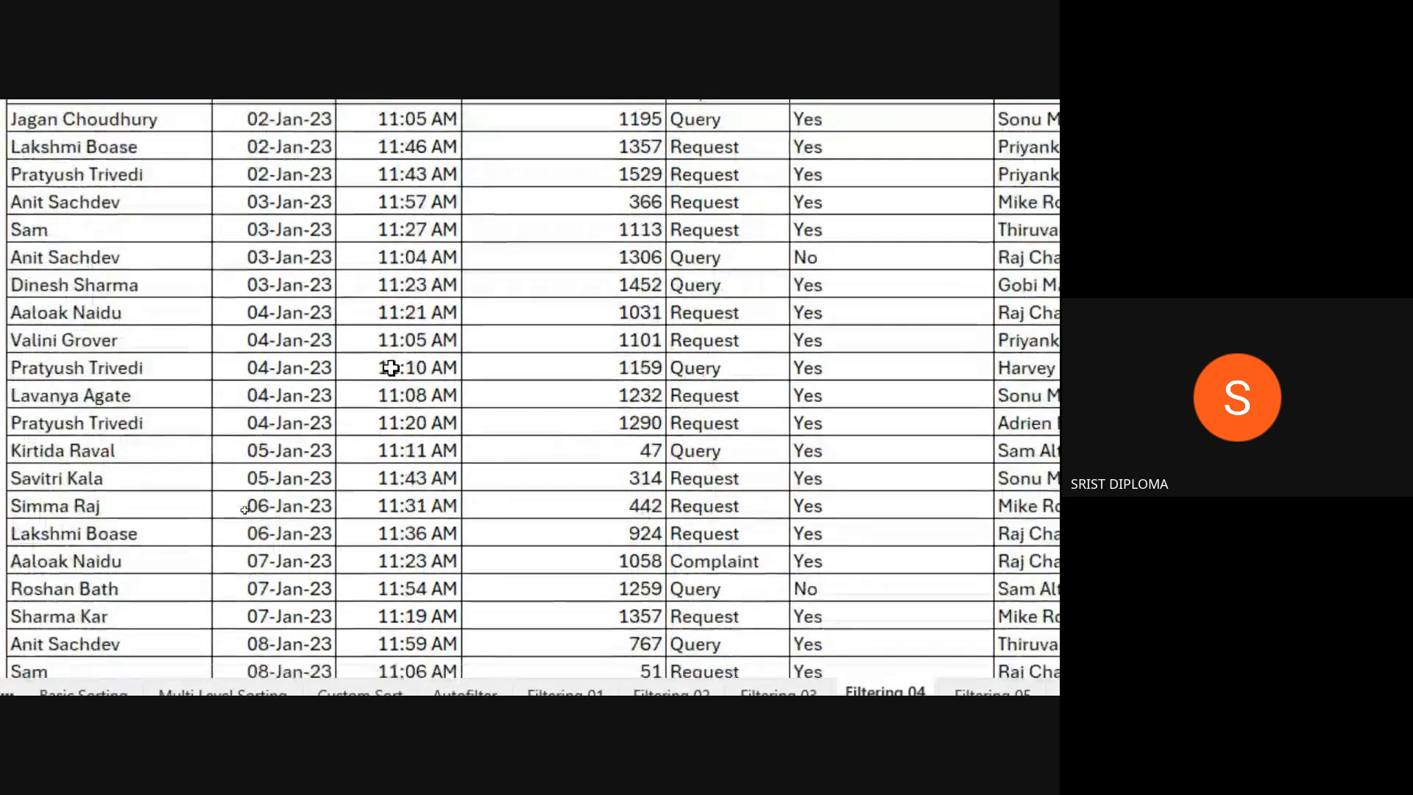
{"action": "scroll", "coordinate": [391, 367], "scroll_direction": "down", "scroll_amount": 7}
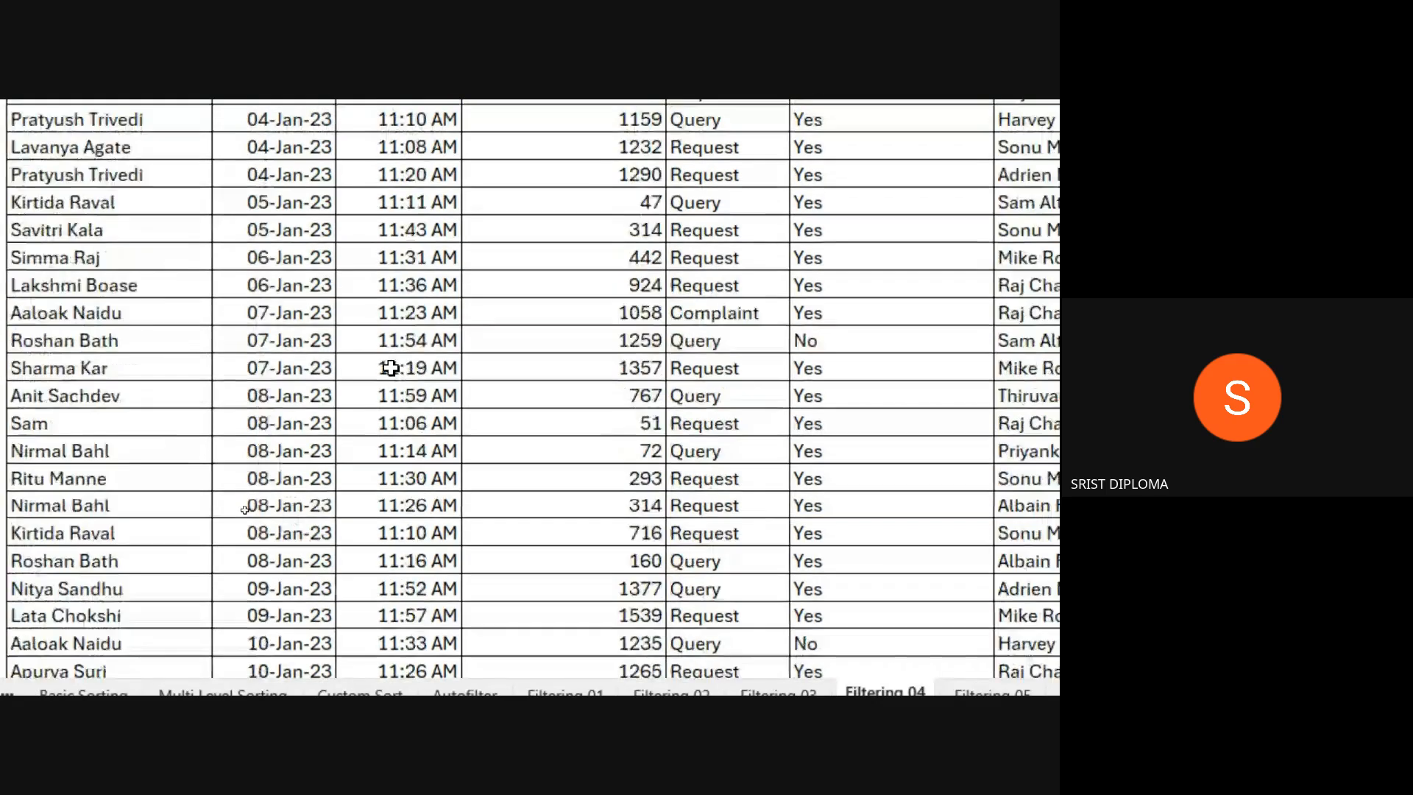
{"action": "scroll", "coordinate": [391, 367], "scroll_direction": "down", "scroll_amount": 8}
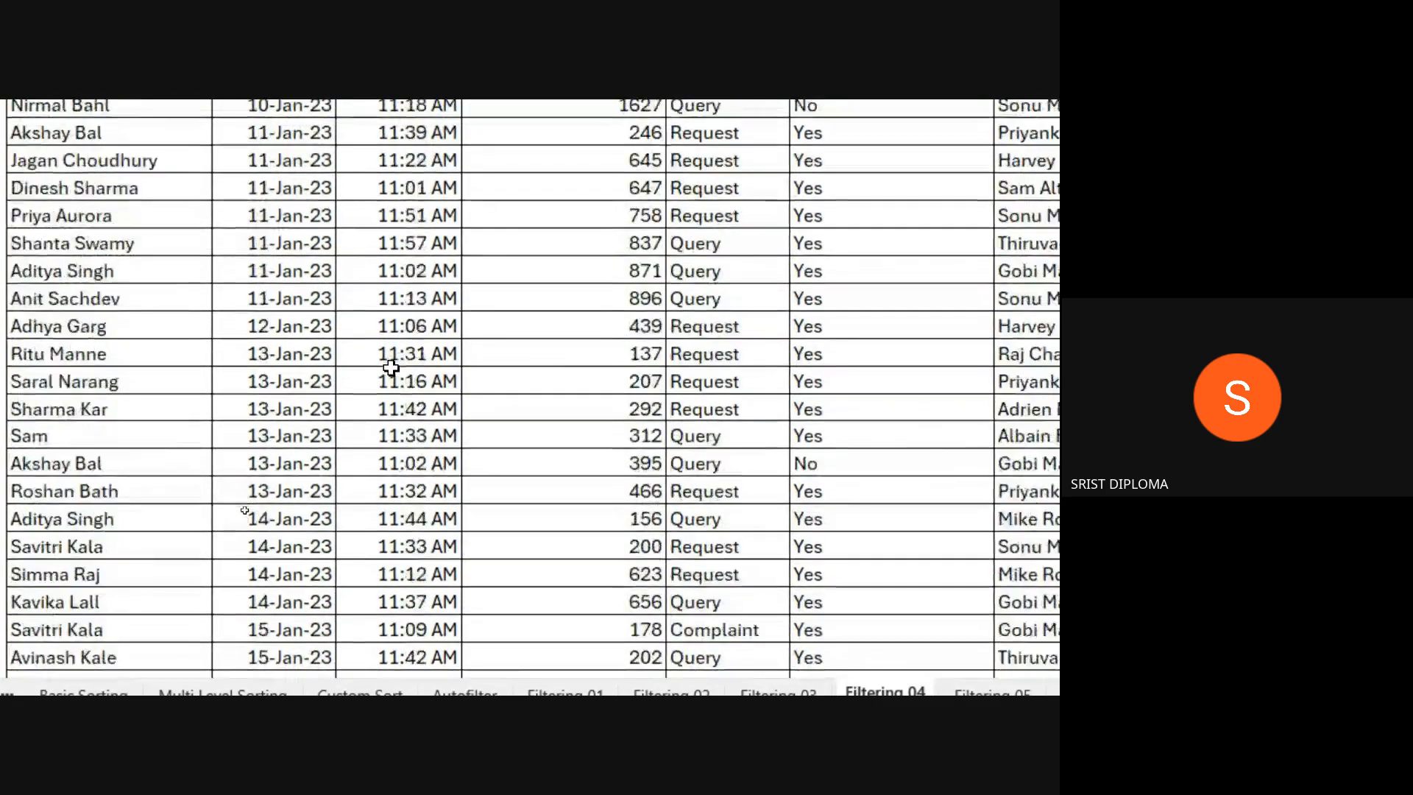
{"action": "scroll", "coordinate": [391, 367], "scroll_direction": "down", "scroll_amount": 8}
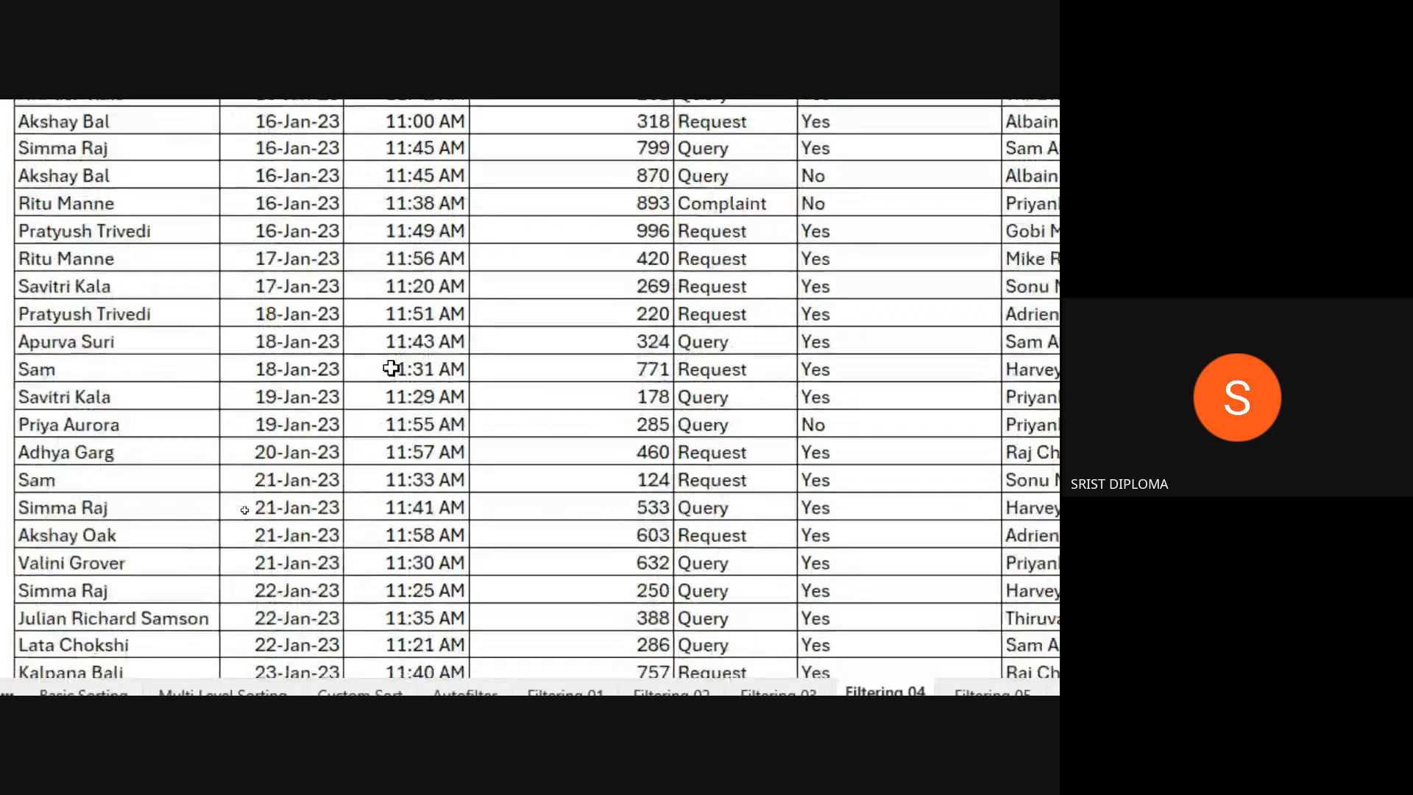
{"action": "scroll", "coordinate": [457, 492], "scroll_direction": "down", "scroll_amount": 8}
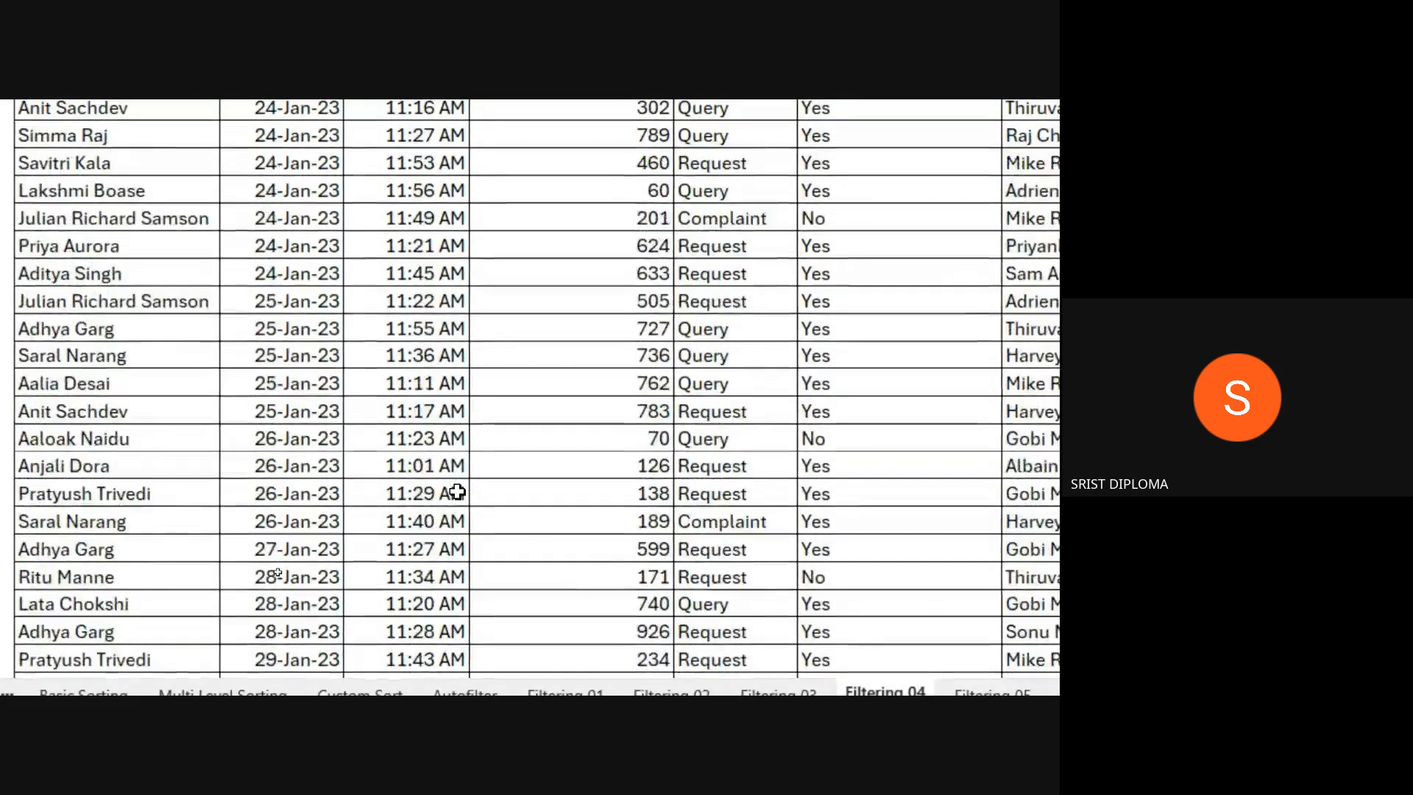
{"action": "scroll", "coordinate": [457, 491], "scroll_direction": "down", "scroll_amount": 4}
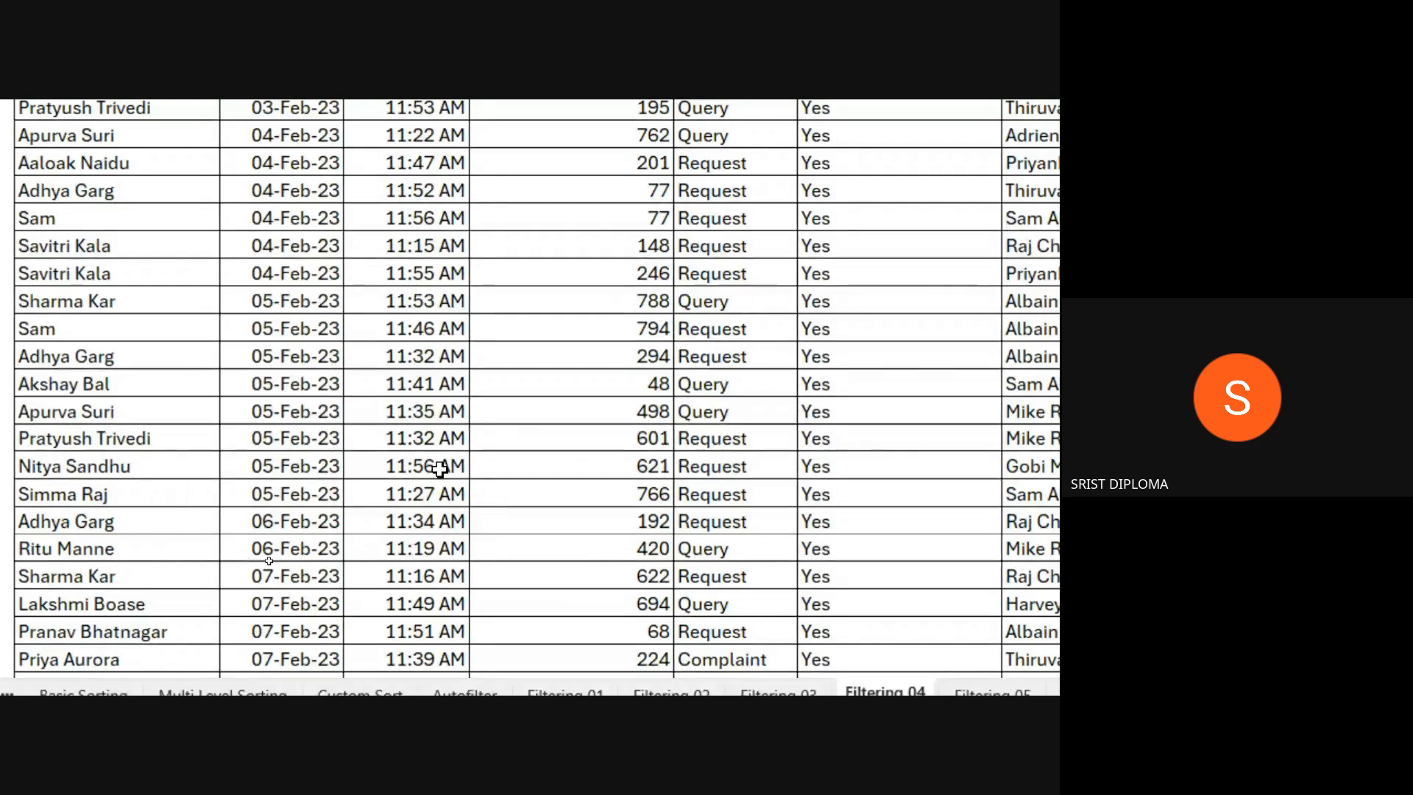
{"action": "scroll", "coordinate": [440, 470], "scroll_direction": "down", "scroll_amount": 8}
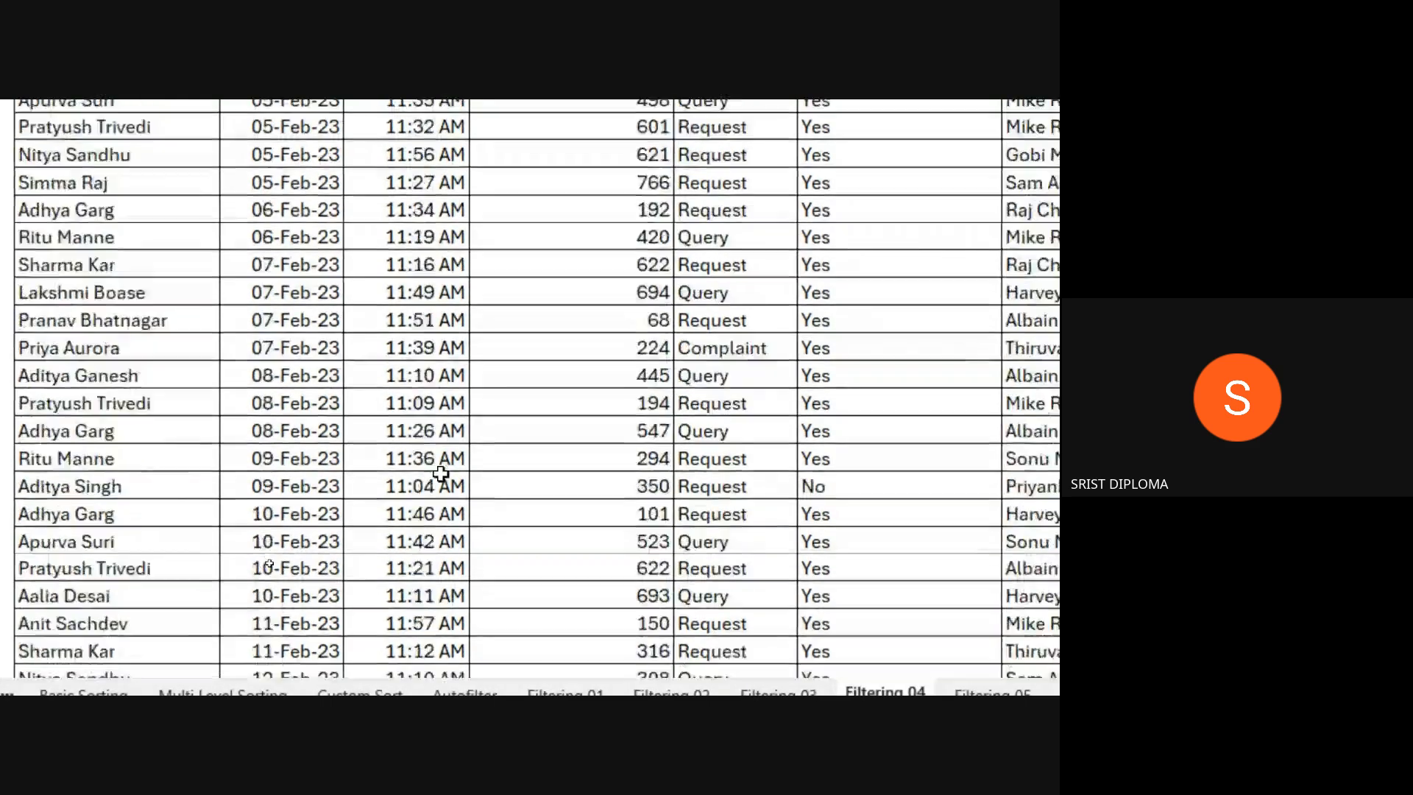
{"action": "scroll", "coordinate": [440, 474], "scroll_direction": "down", "scroll_amount": 3}
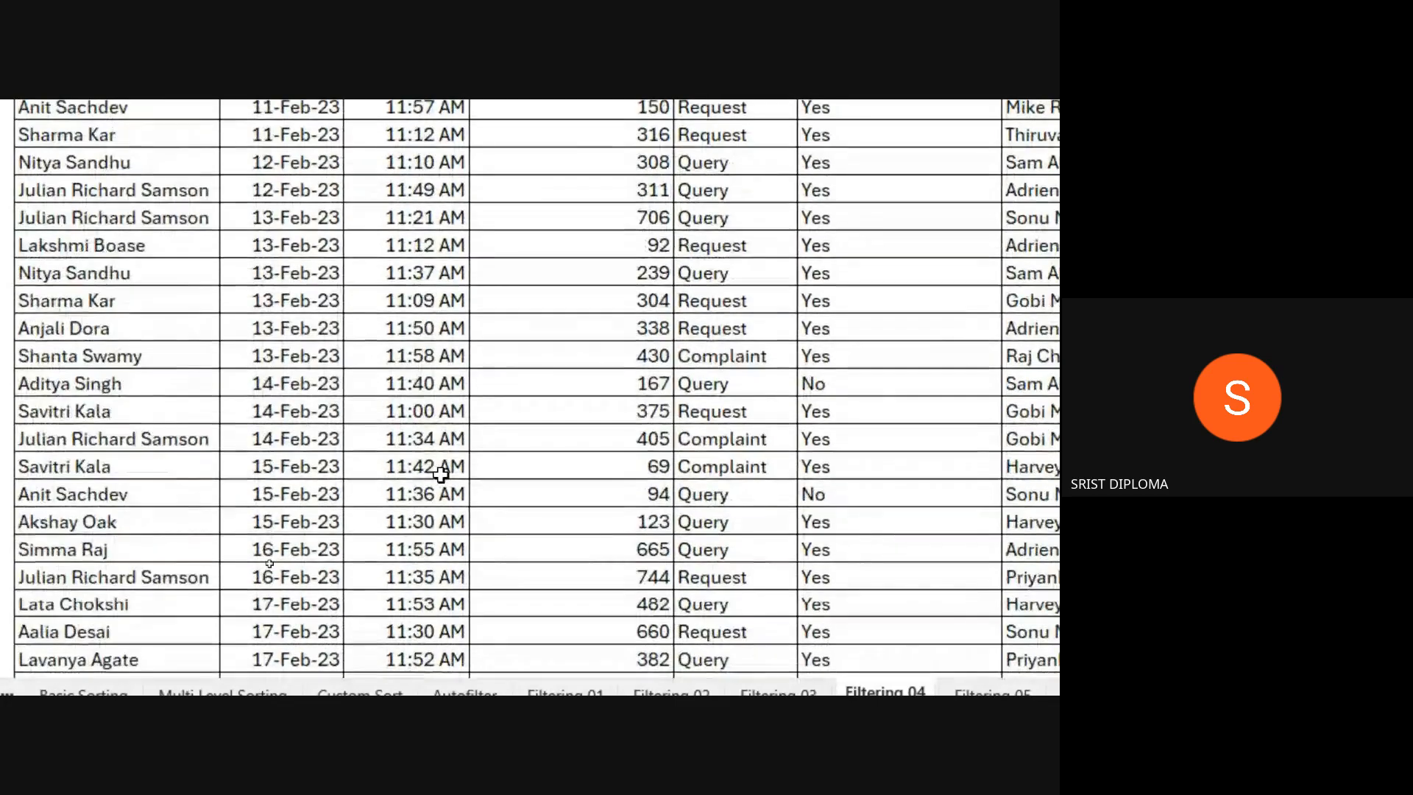
{"action": "scroll", "coordinate": [440, 473], "scroll_direction": "up", "scroll_amount": 15}
{"action": "scroll", "coordinate": [440, 474], "scroll_direction": "up", "scroll_amount": 20}
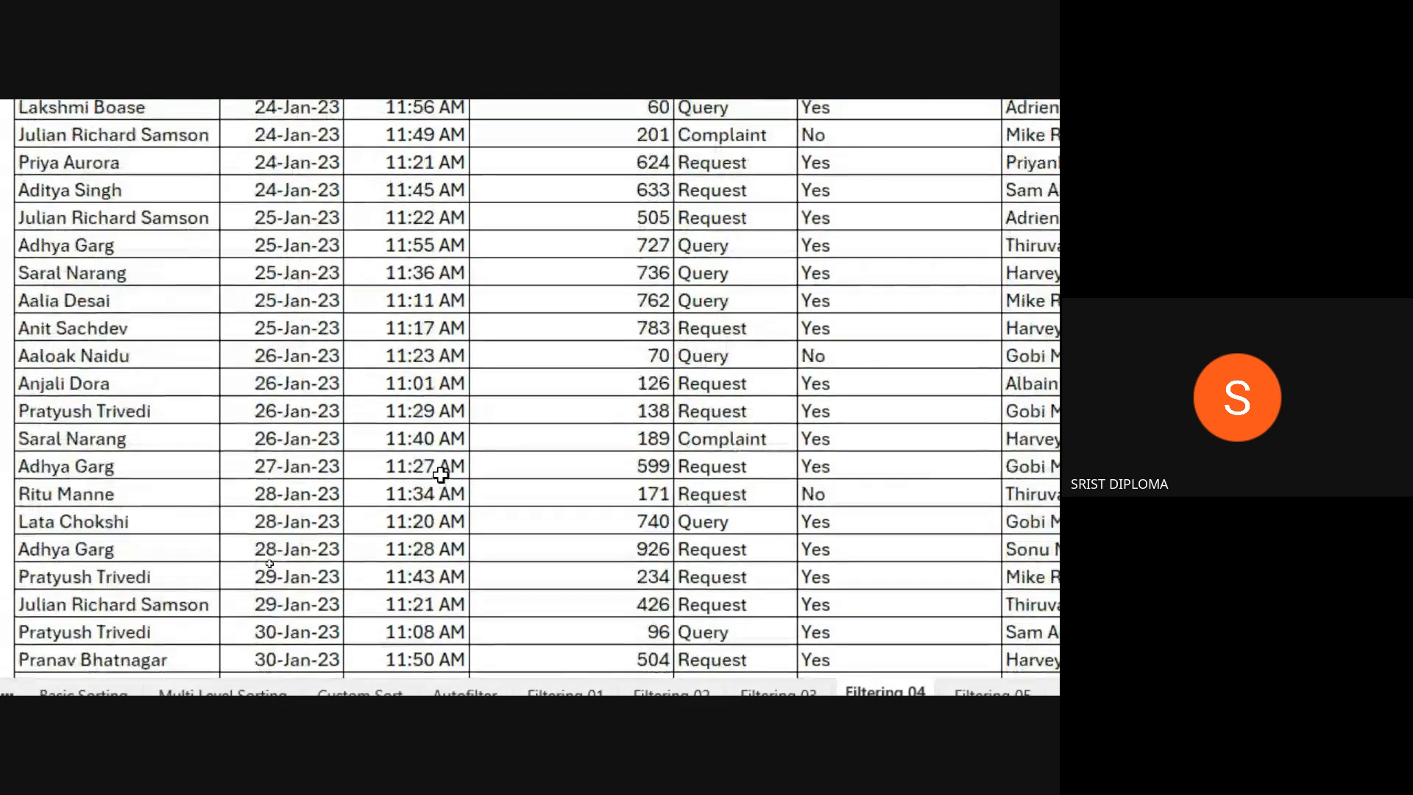
{"action": "scroll", "coordinate": [440, 475], "scroll_direction": "up", "scroll_amount": 5}
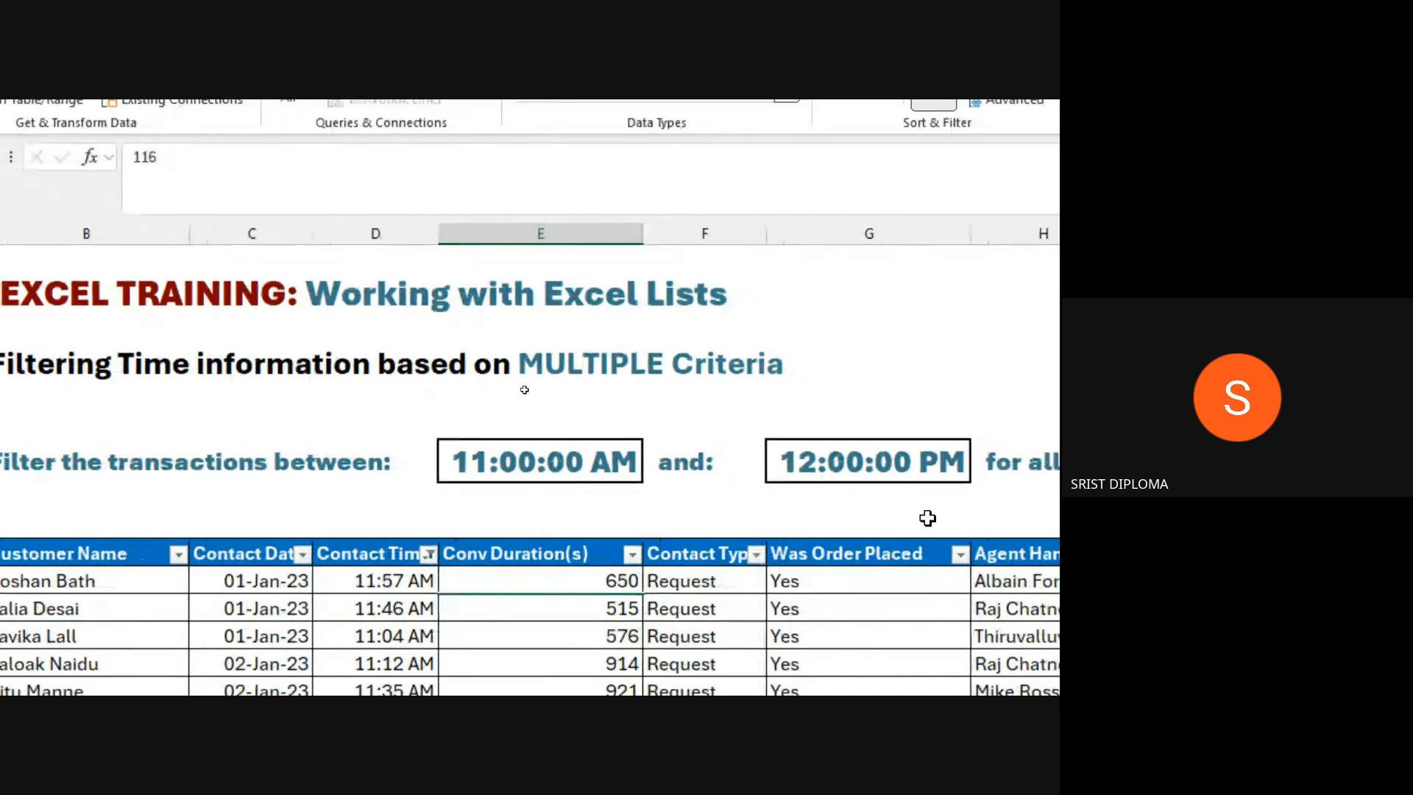
- Clear the Contact Time filter and change the end time in the criteria heading to 2:00:00 PM
{"action": "left_click", "coordinate": [428, 554]}
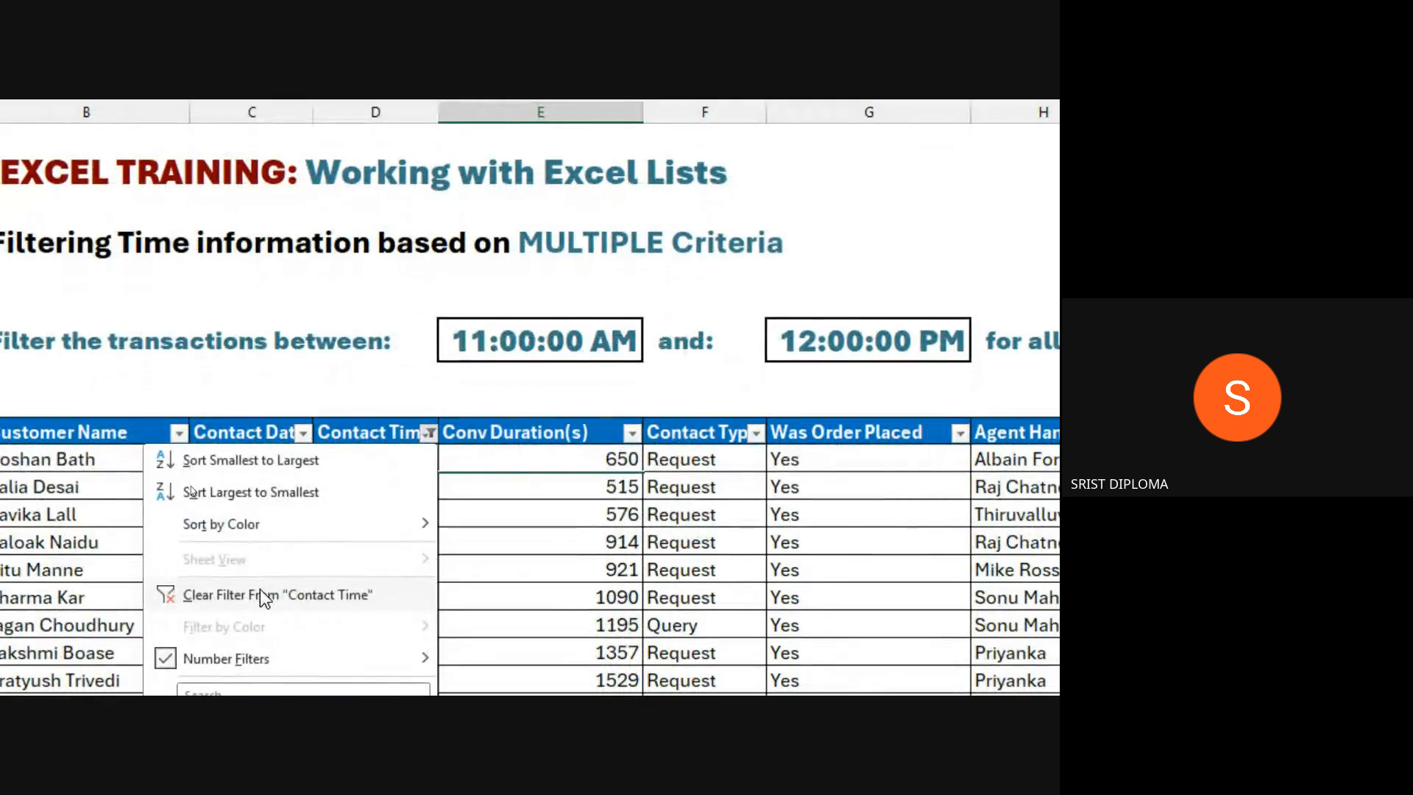
{"action": "left_click", "coordinate": [259, 619]}
{"action": "double_click", "coordinate": [696, 341]}
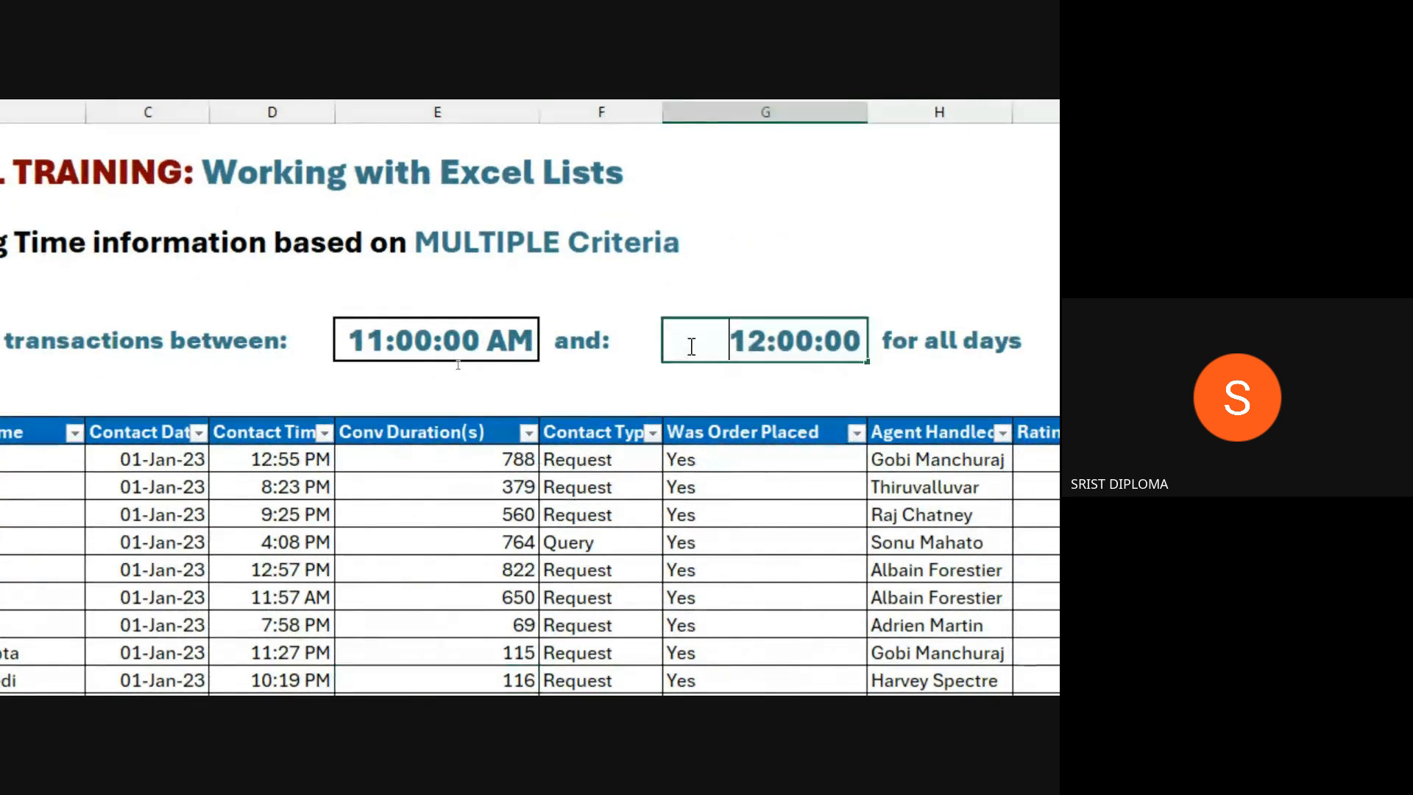
{"action": "key", "text": "Delete"}
{"action": "key", "text": "Return"}
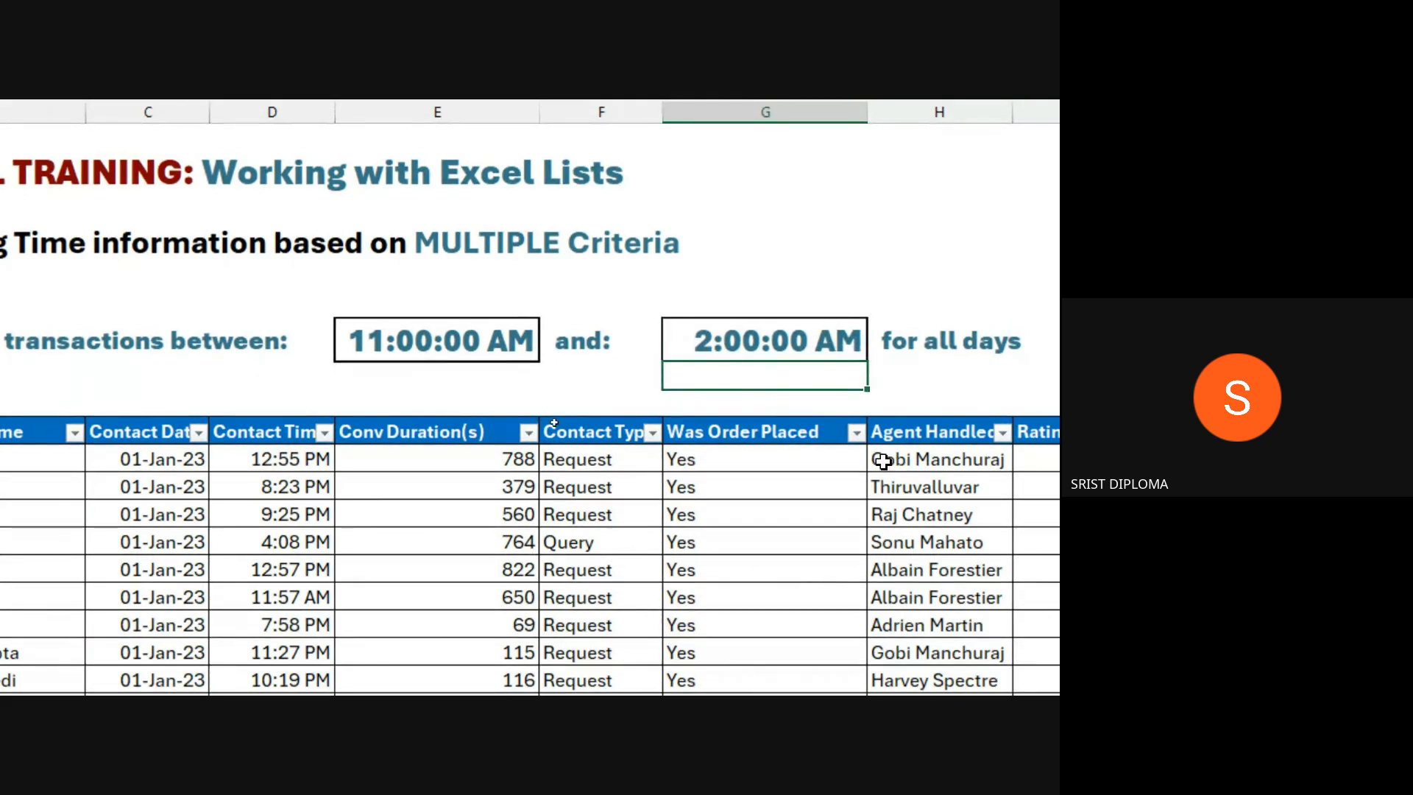
{"action": "double_click", "coordinate": [845, 342]}
{"action": "key", "text": "Right"}
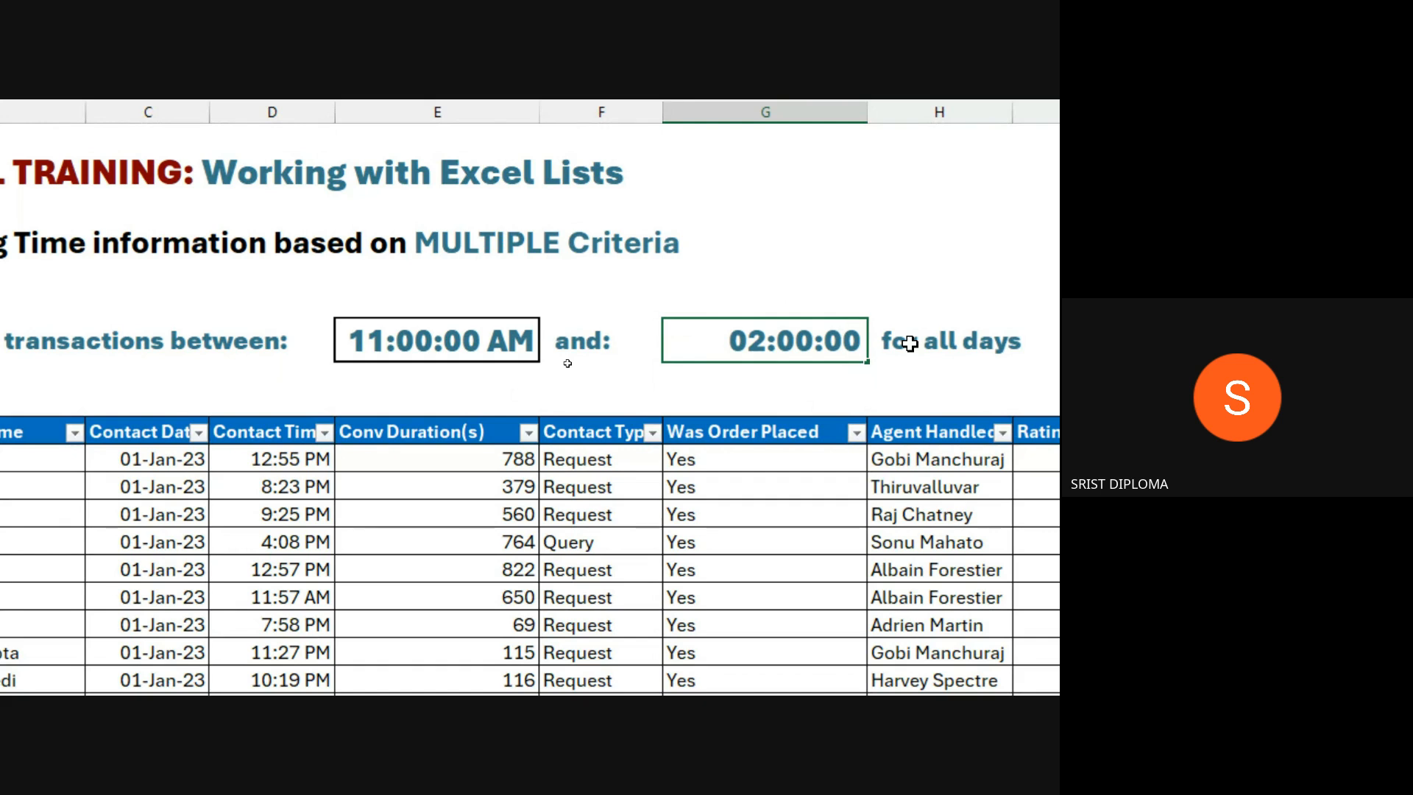
{"action": "type", "text": "PM"}
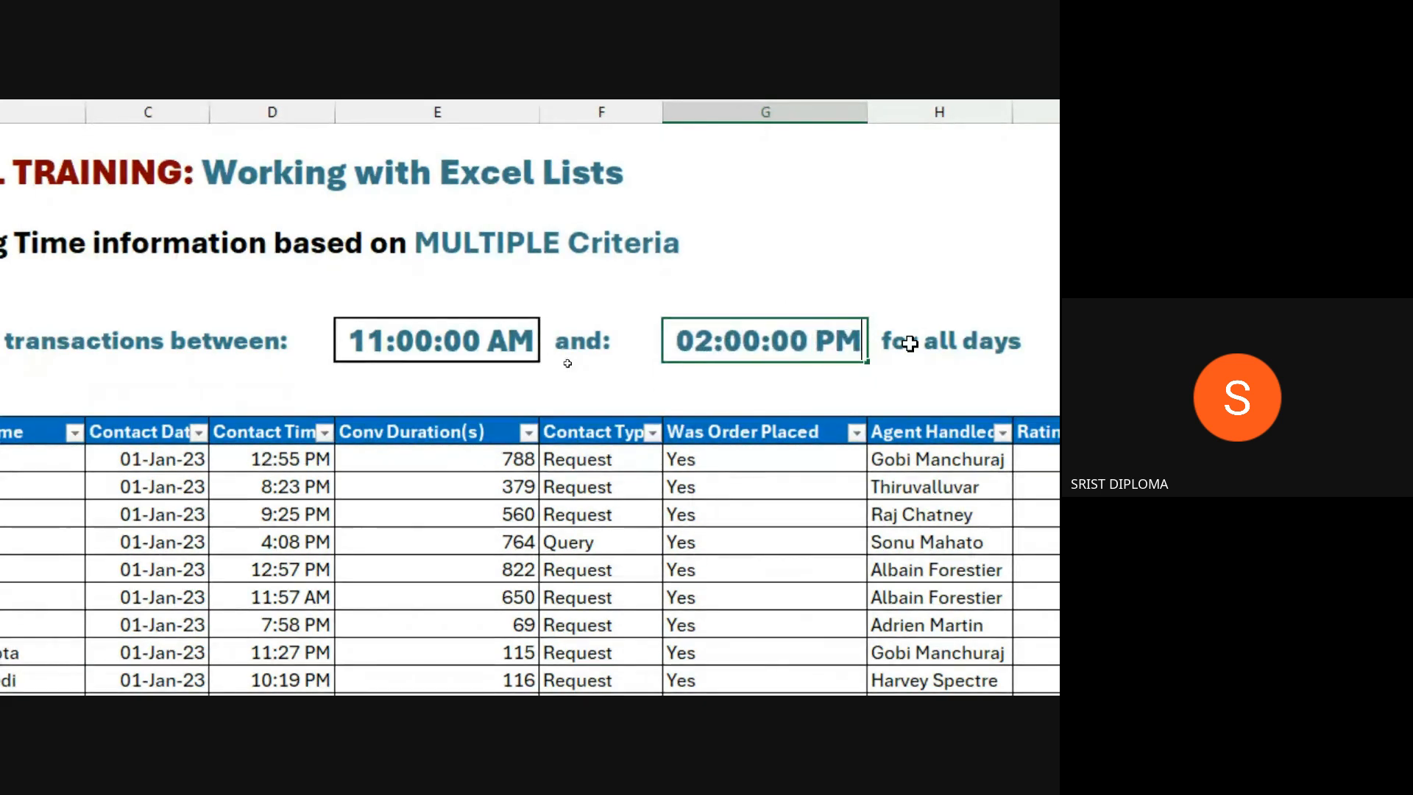
{"action": "key", "text": "Return"}
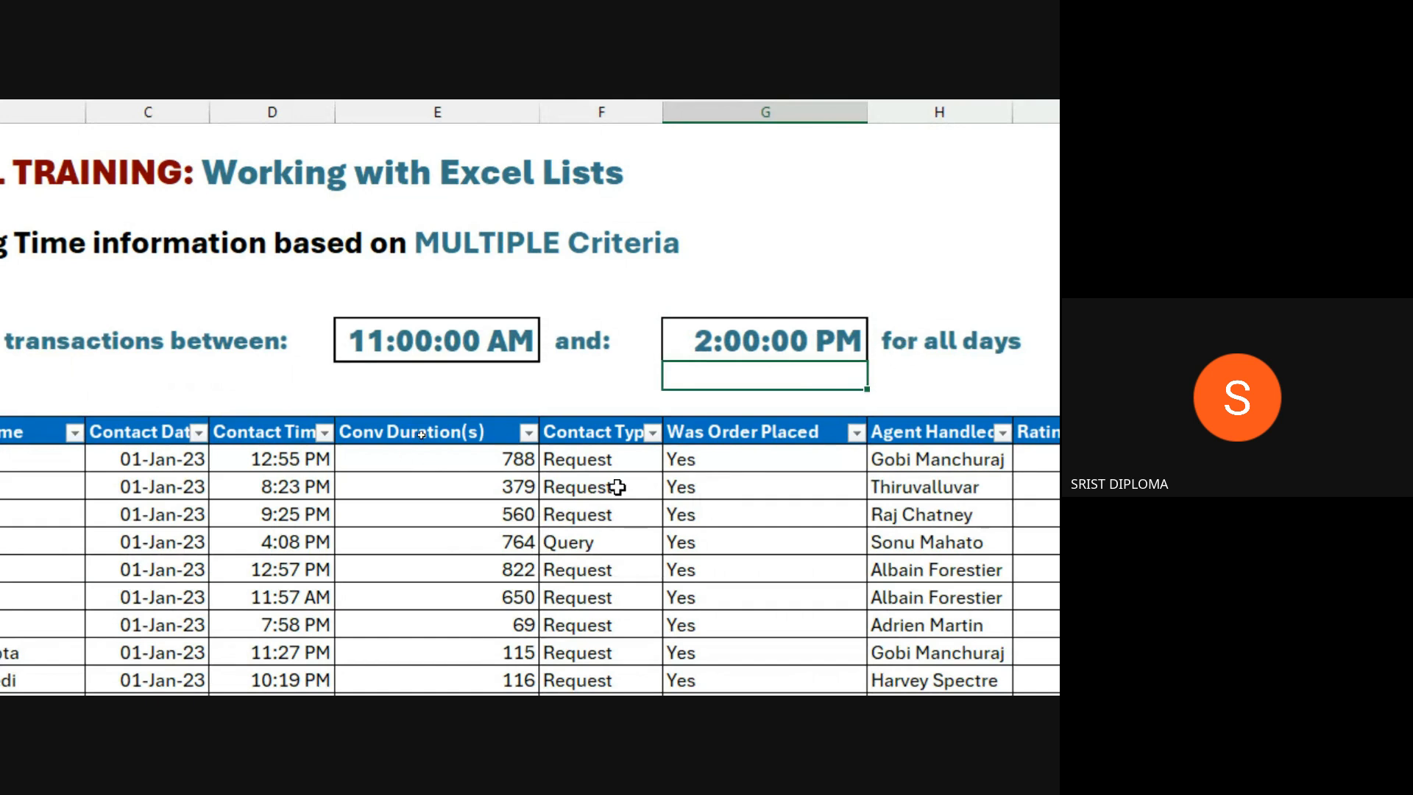
- Filter the Contact Time column with a Between number filter from 11:00:00 AM to 2:00:00 PM, joined with And
{"action": "left_click", "coordinate": [324, 432]}
{"action": "mouse_move", "coordinate": [245, 527]}
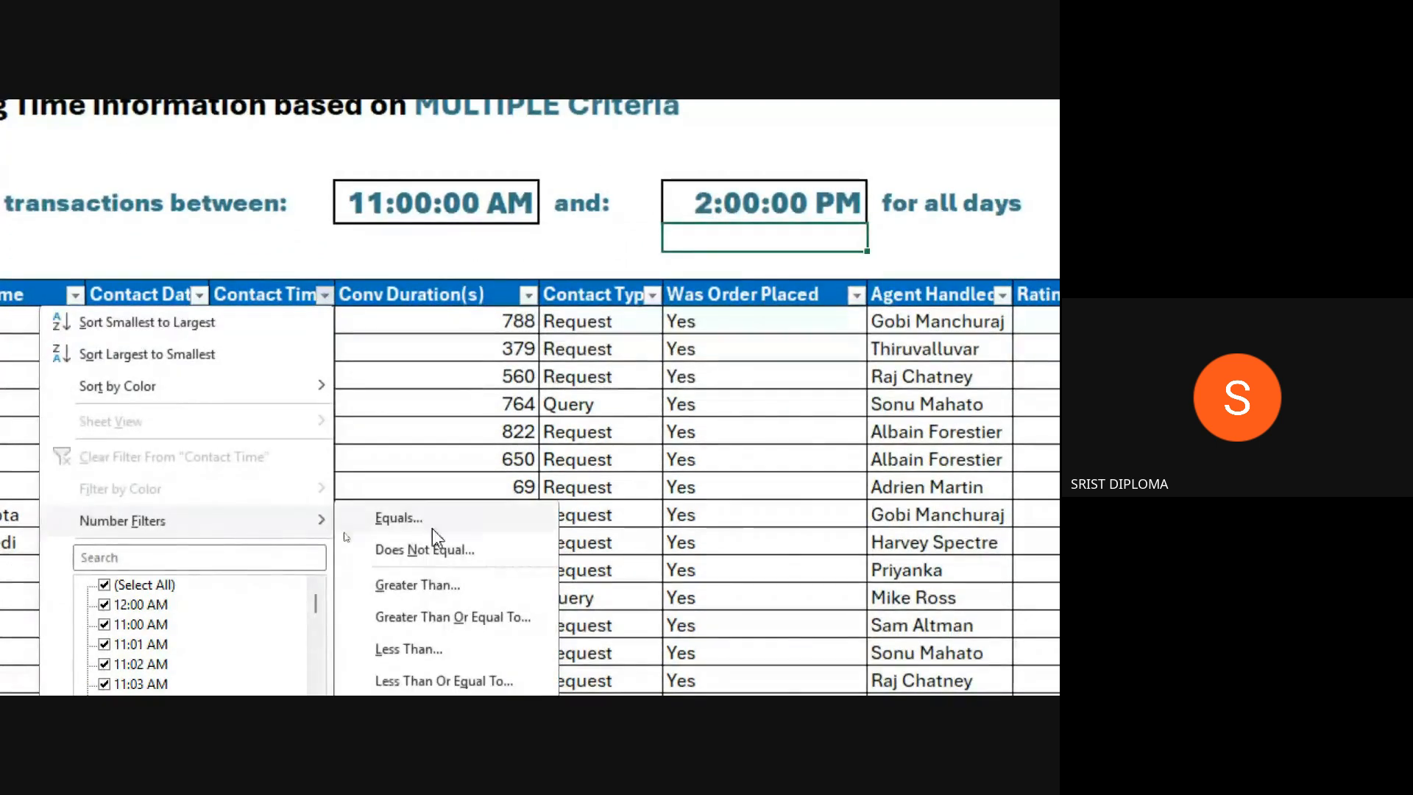
{"action": "left_click", "coordinate": [434, 626]}
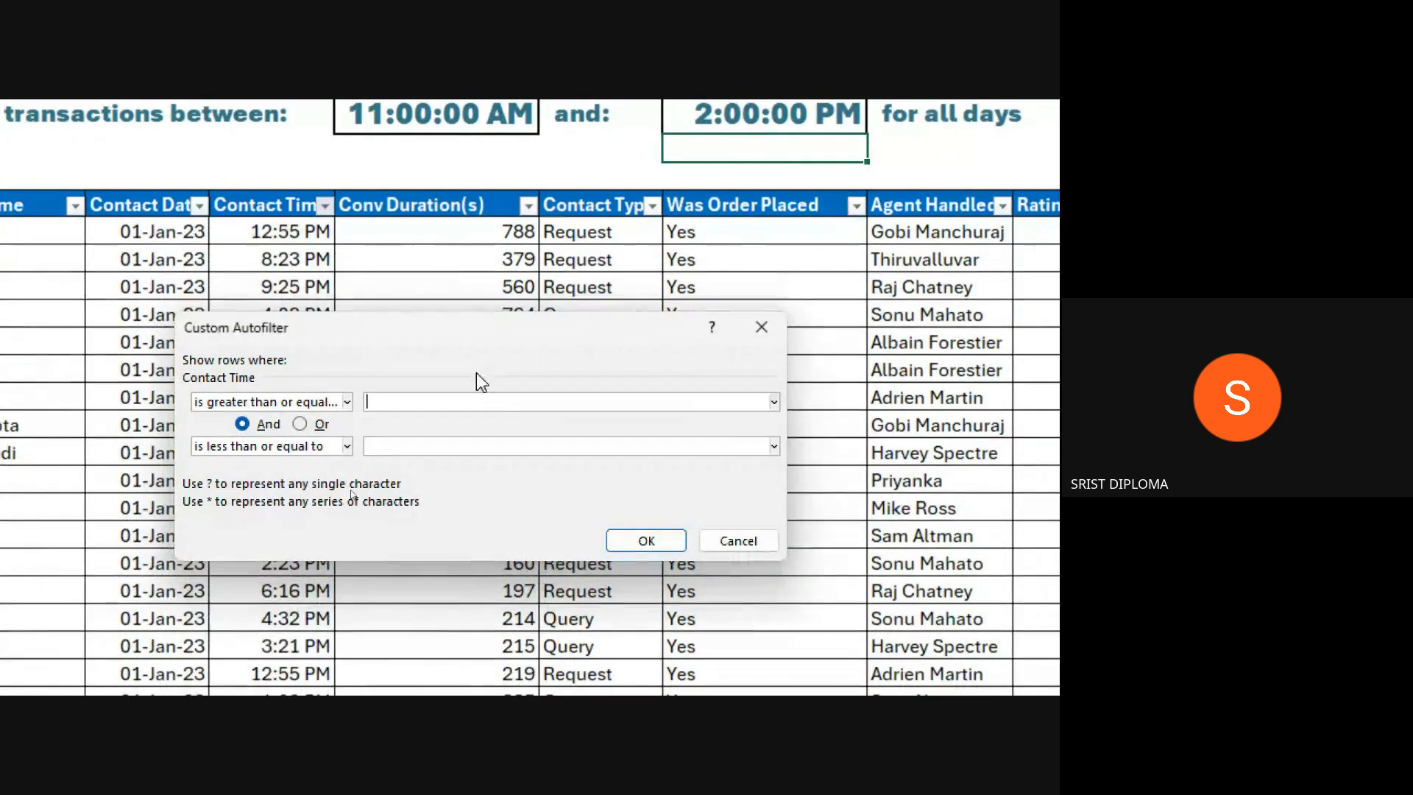
{"action": "type", "text": "11:00:00 AM"}
{"action": "key", "text": "Tab"}
{"action": "key", "text": "Tab"}
{"action": "key", "text": "Tab"}
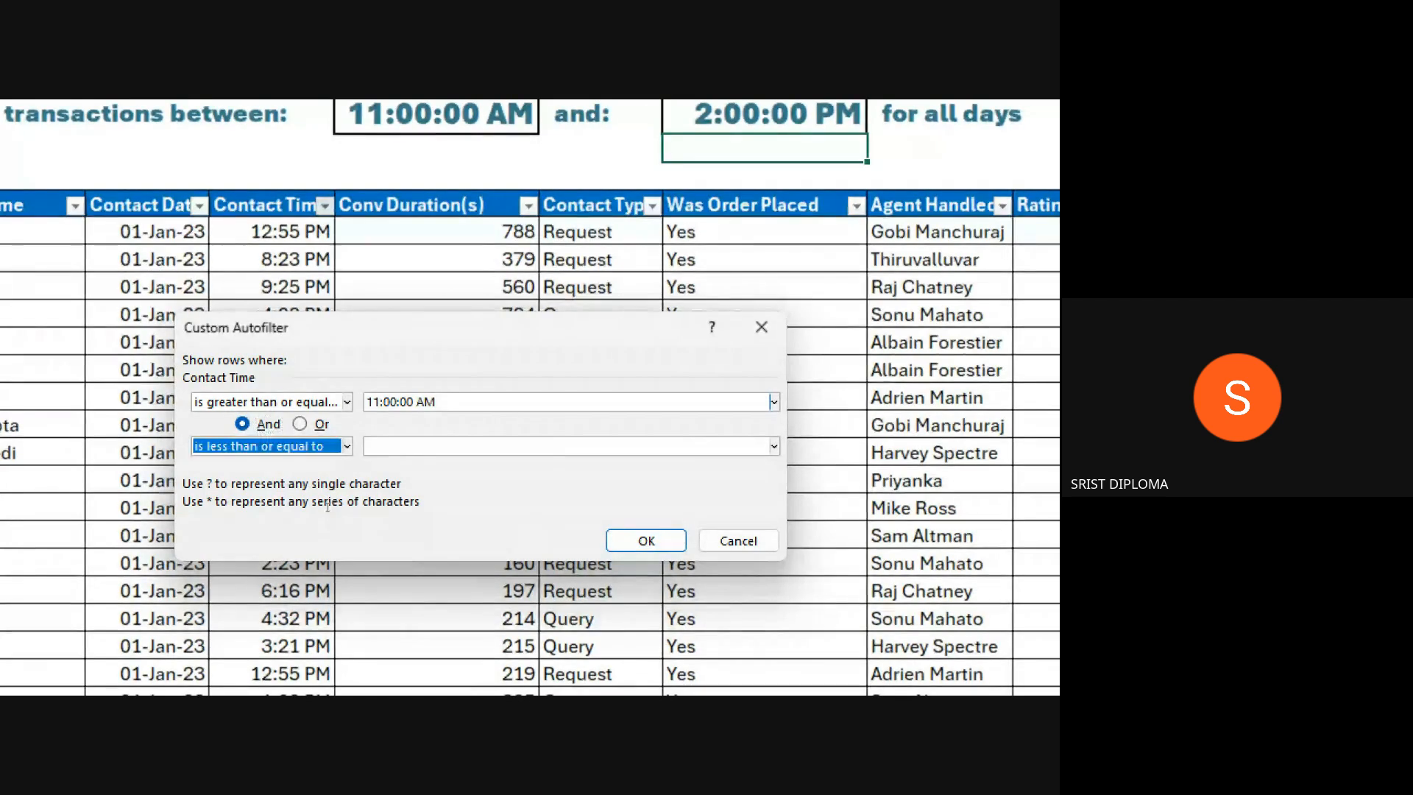
{"action": "type", "text": "2:"}
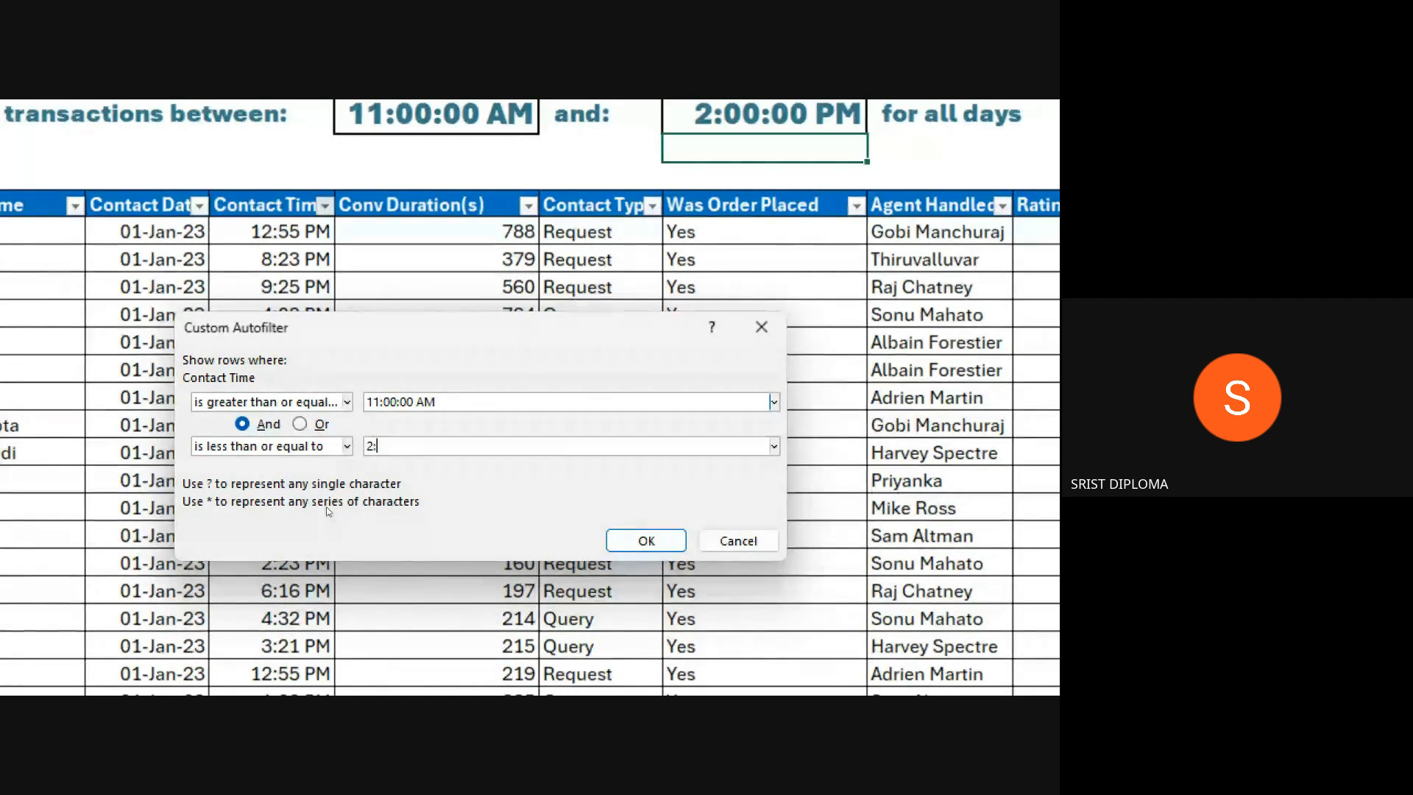
{"action": "type", "text": "00:00 PM"}
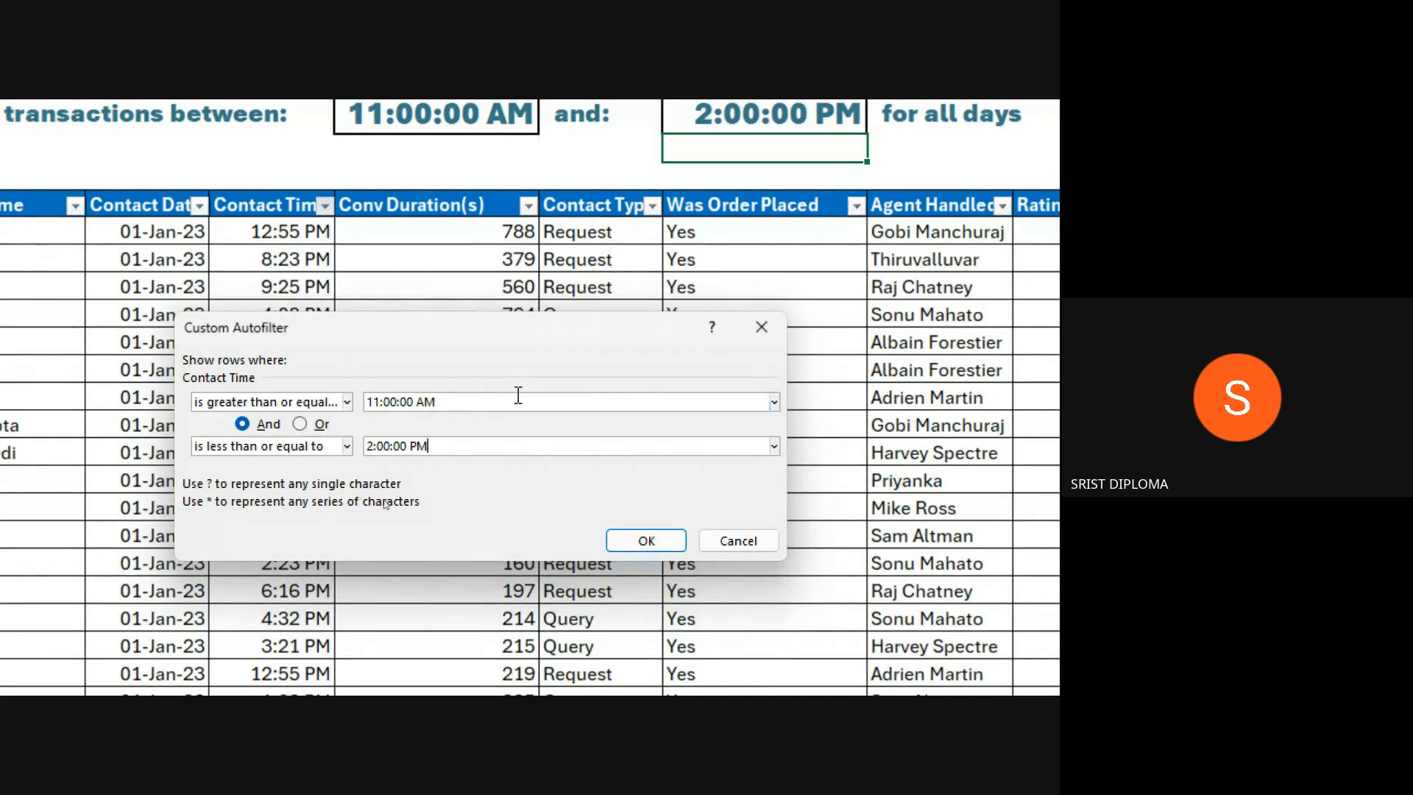
{"action": "left_click", "coordinate": [642, 541]}
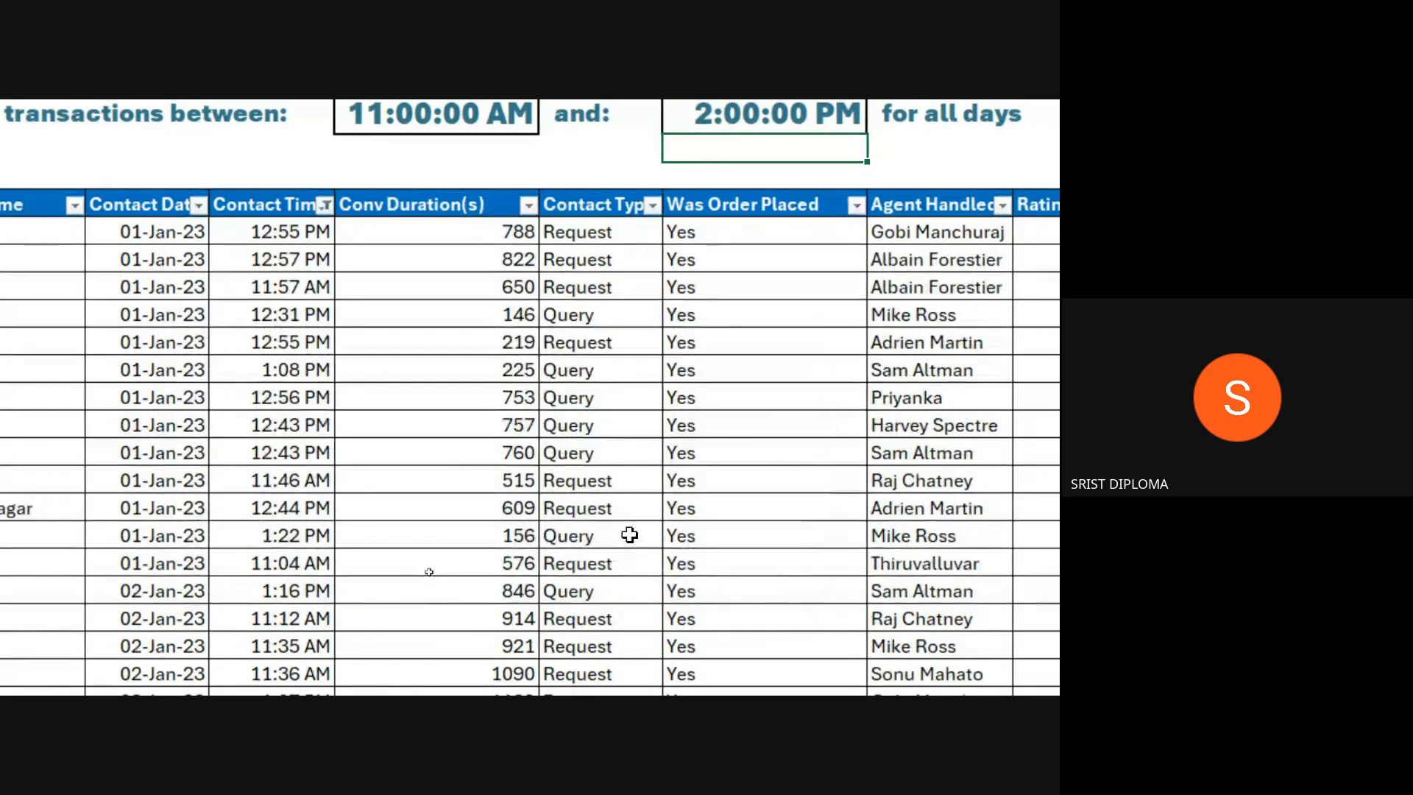
- Examine the Contact Time values down the filtered list and go back to the sheet's heading
{"action": "scroll", "coordinate": [278, 435], "scroll_direction": "down", "scroll_amount": 2}
{"action": "scroll", "coordinate": [279, 435], "scroll_direction": "down", "scroll_amount": 1}
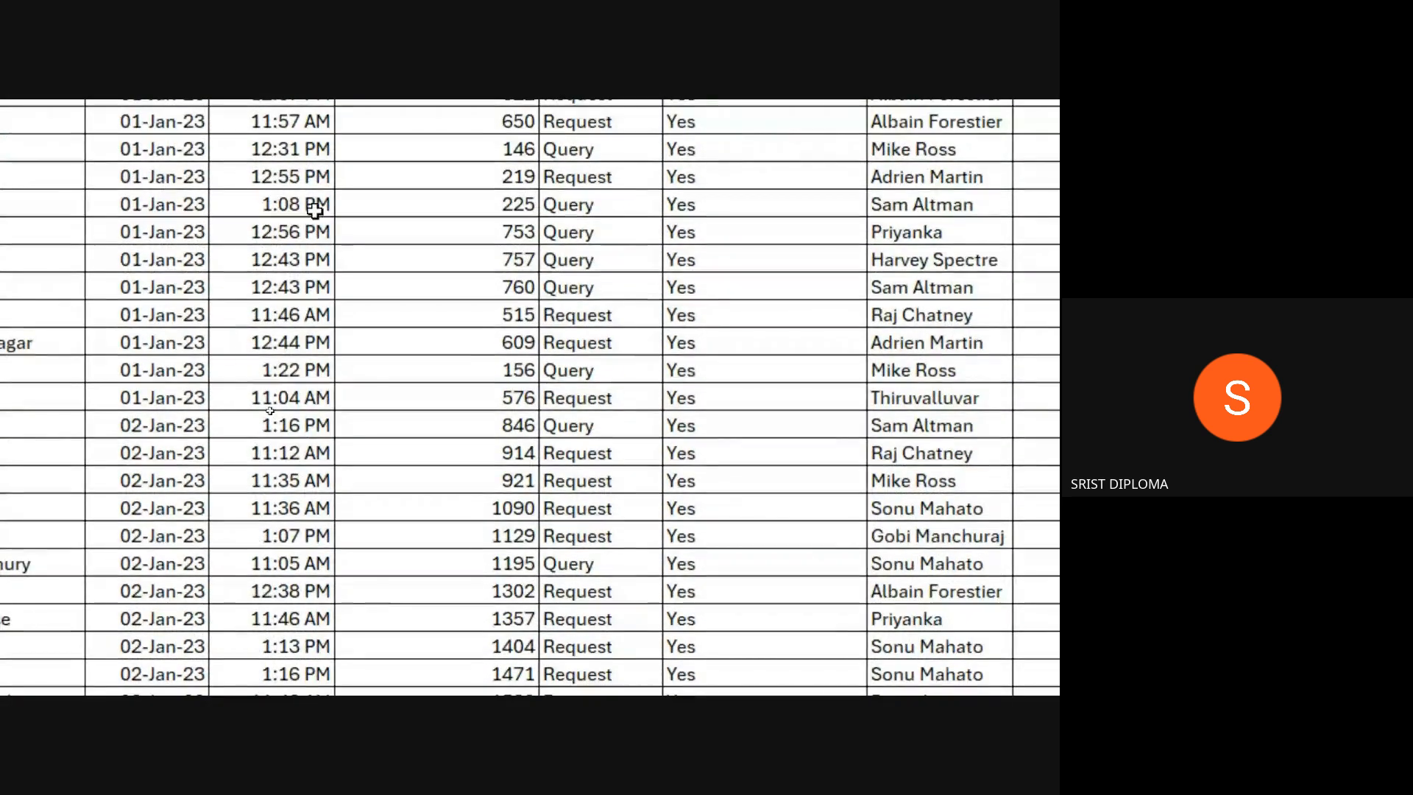
{"action": "scroll", "coordinate": [308, 556], "scroll_direction": "down", "scroll_amount": 2}
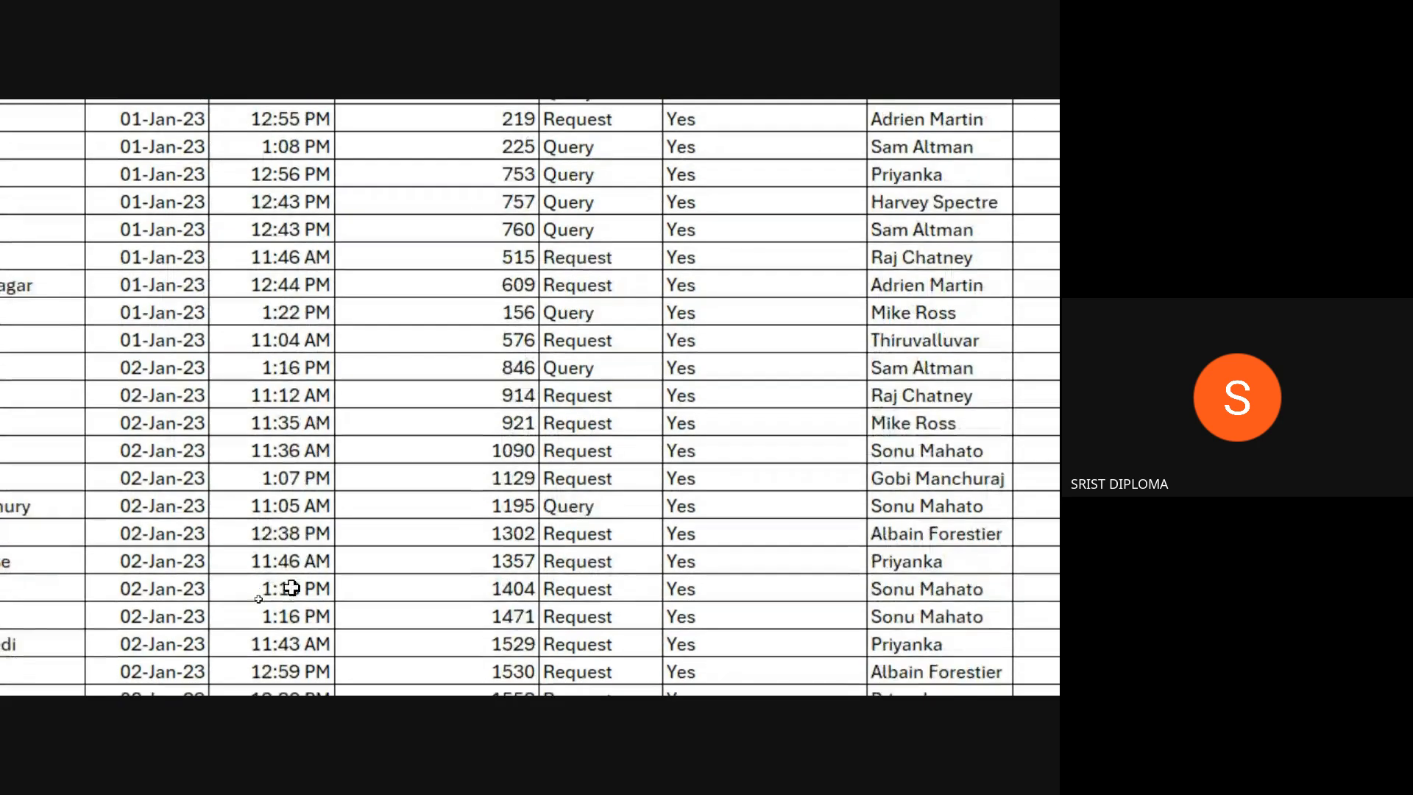
{"action": "scroll", "coordinate": [309, 520], "scroll_direction": "down", "scroll_amount": 1}
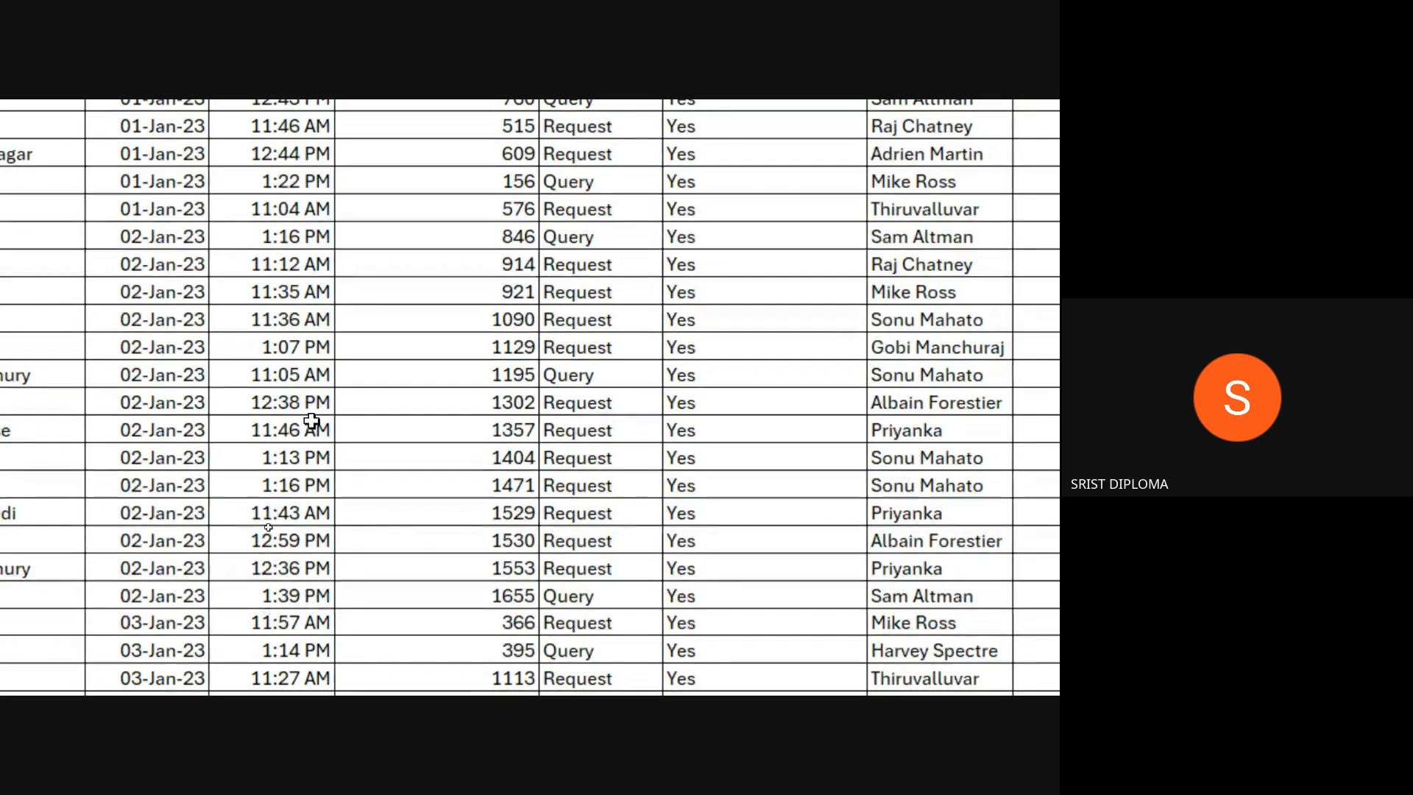
{"action": "scroll", "coordinate": [309, 420], "scroll_direction": "up", "scroll_amount": 4}
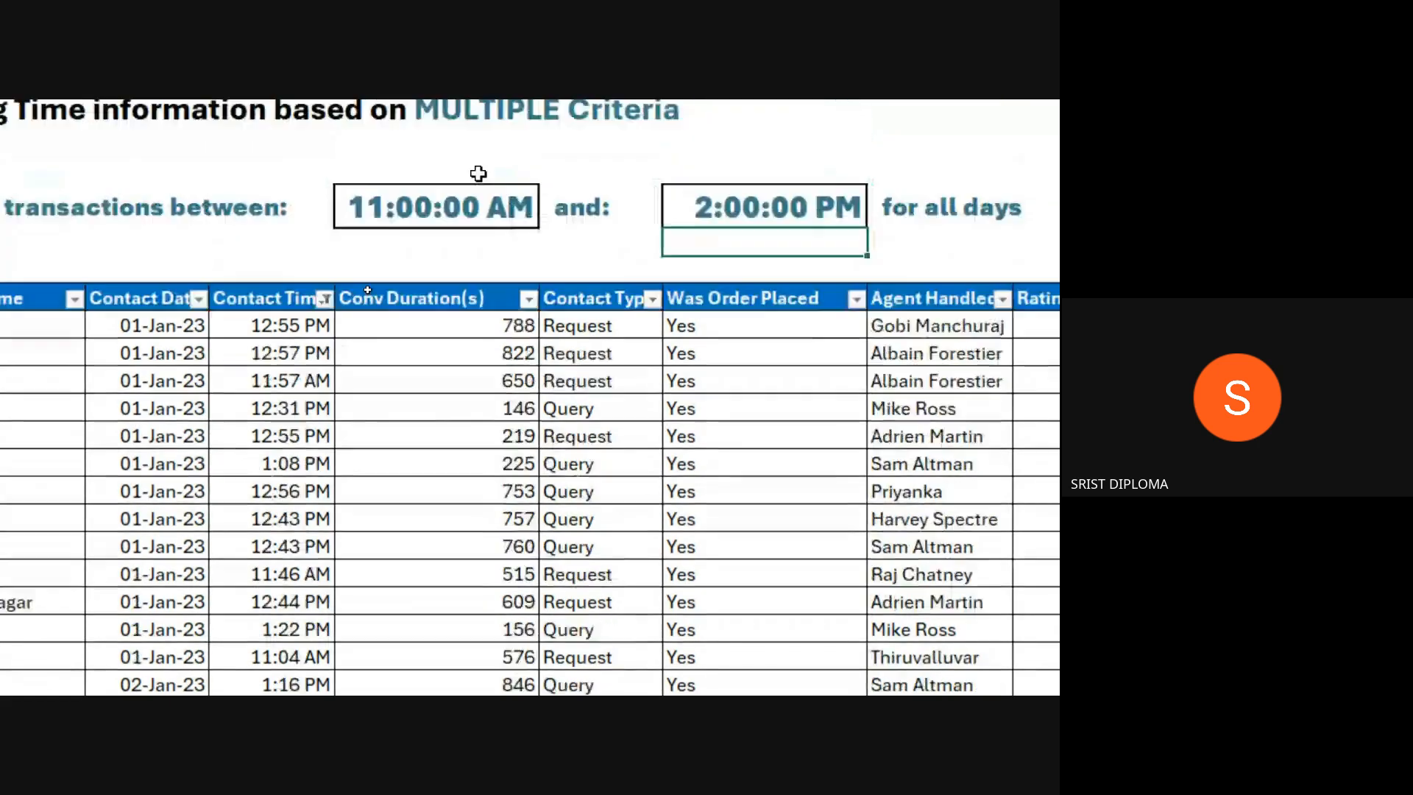
{"action": "scroll", "coordinate": [316, 346], "scroll_direction": "up", "scroll_amount": 4}
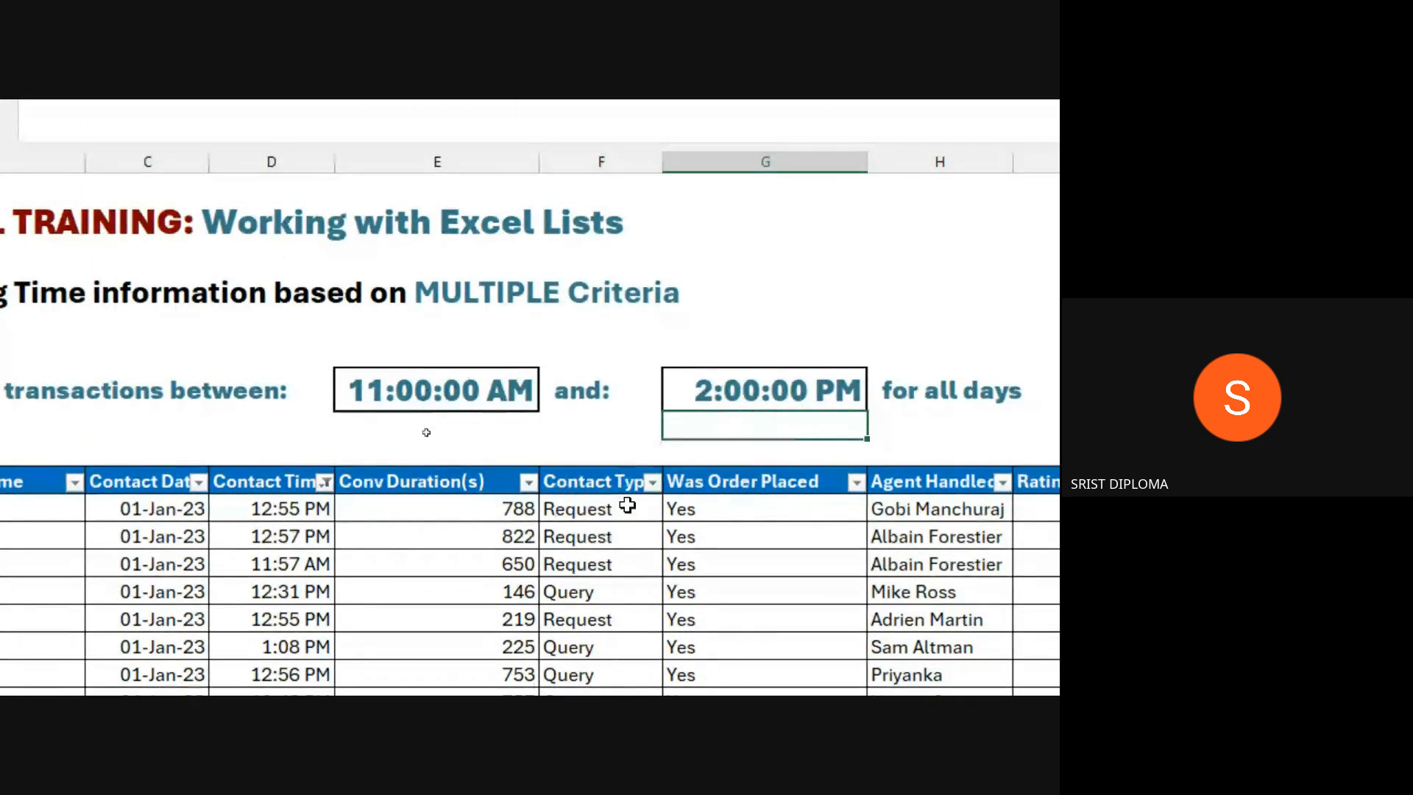
{"action": "left_click", "coordinate": [630, 546]}
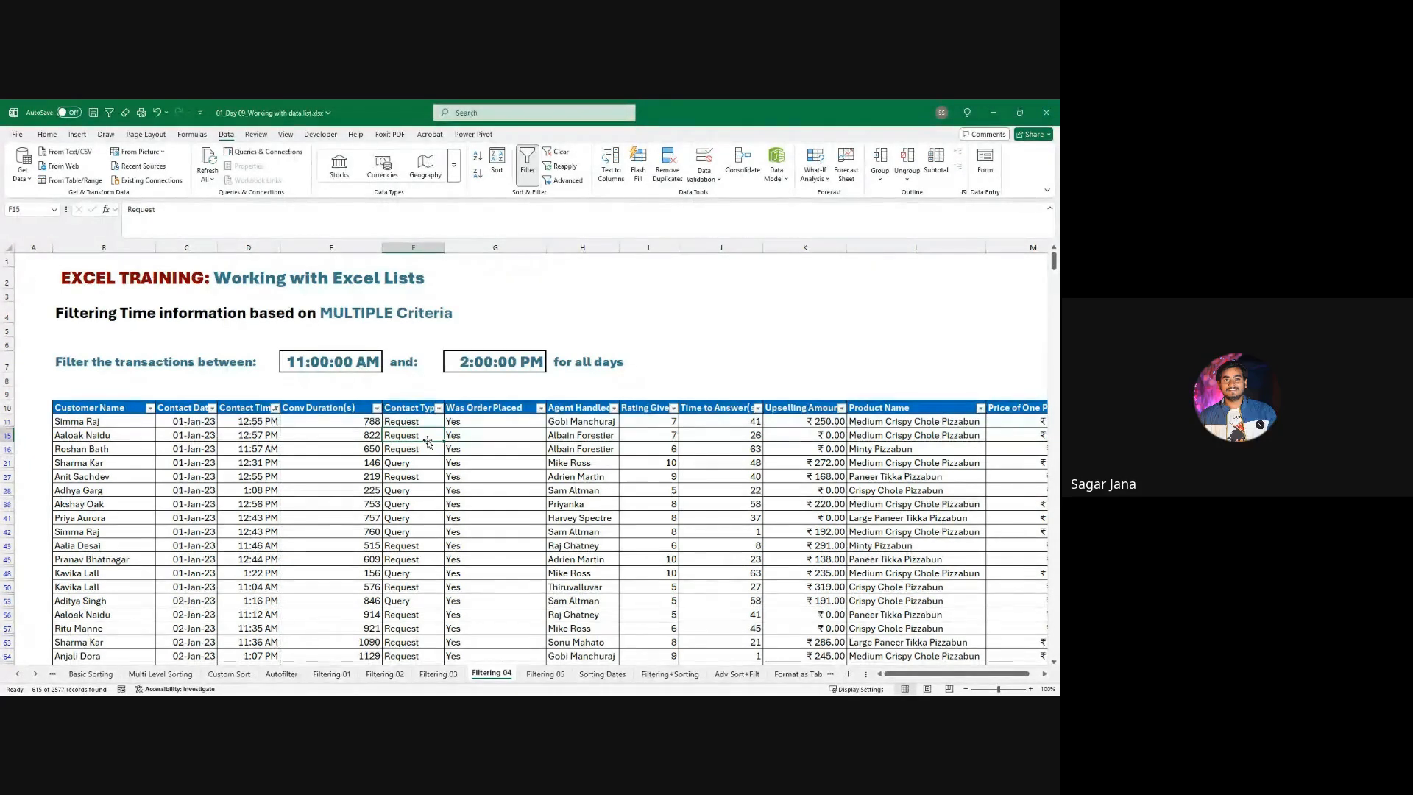
- Switch to the Filtering 05 sheet and read its multiple-field criteria line against the column headers through Price of One Product
{"action": "left_click", "coordinate": [546, 673]}
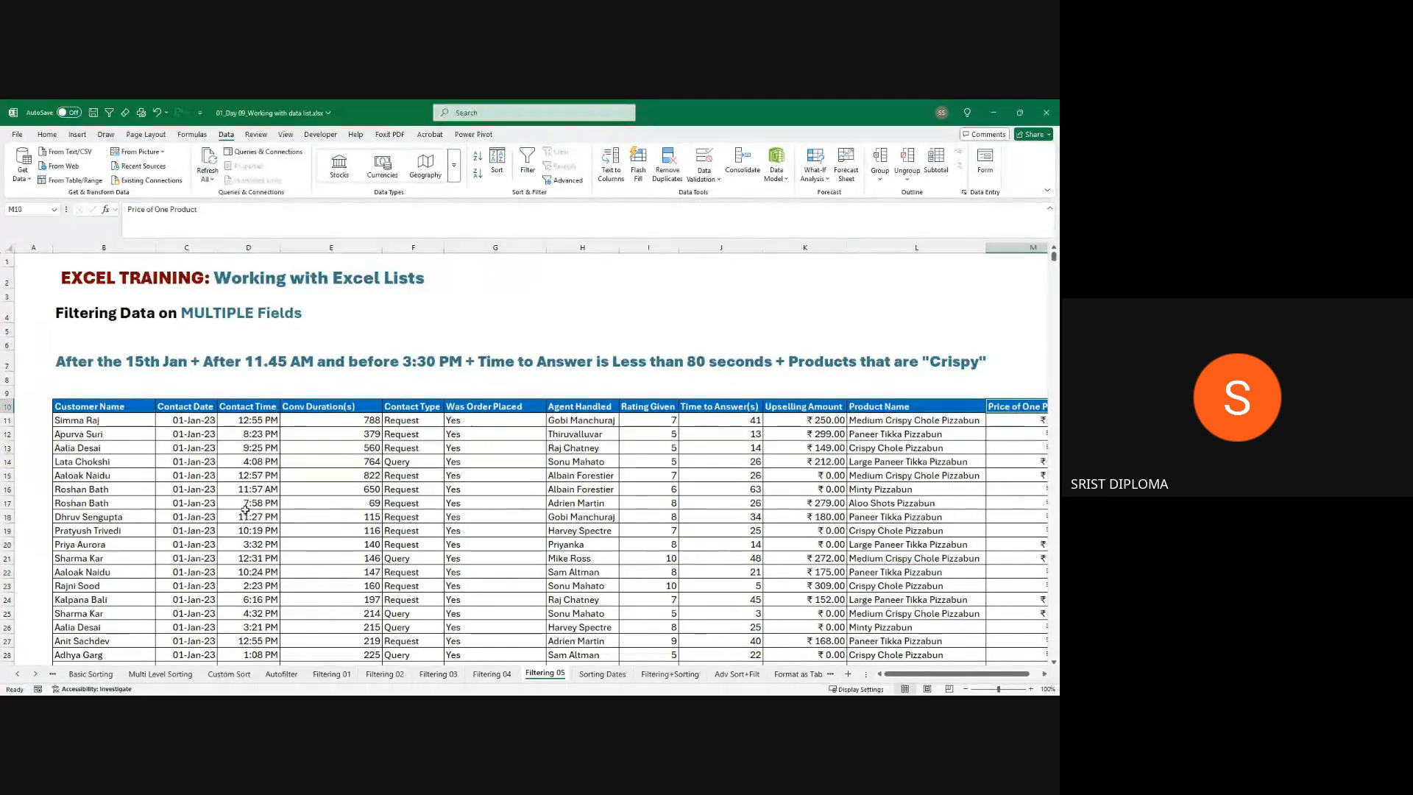
{"action": "scroll", "coordinate": [237, 502], "scroll_direction": "up", "scroll_amount": 2}
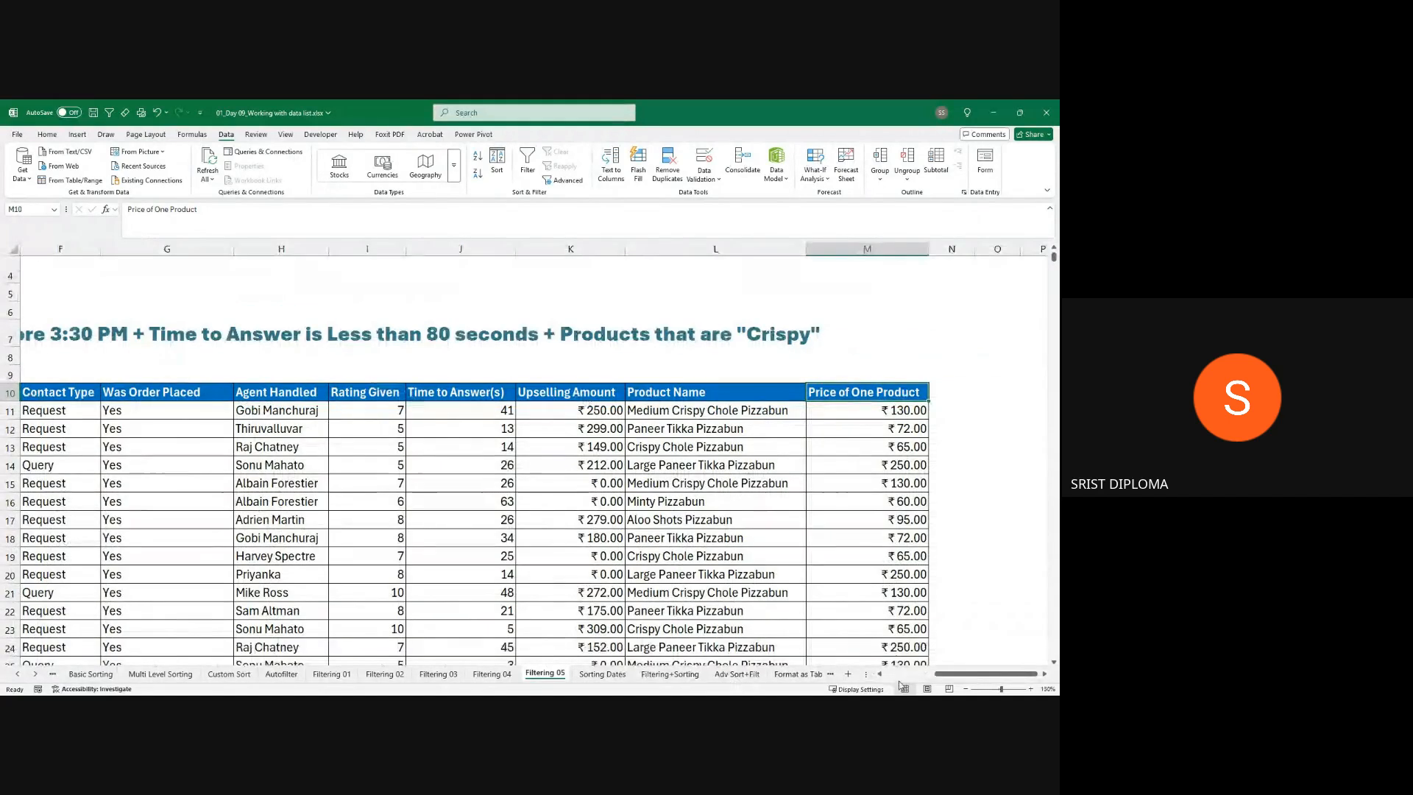
{"action": "left_click_drag", "start_coordinate": [949, 675], "coordinate": [893, 676]}
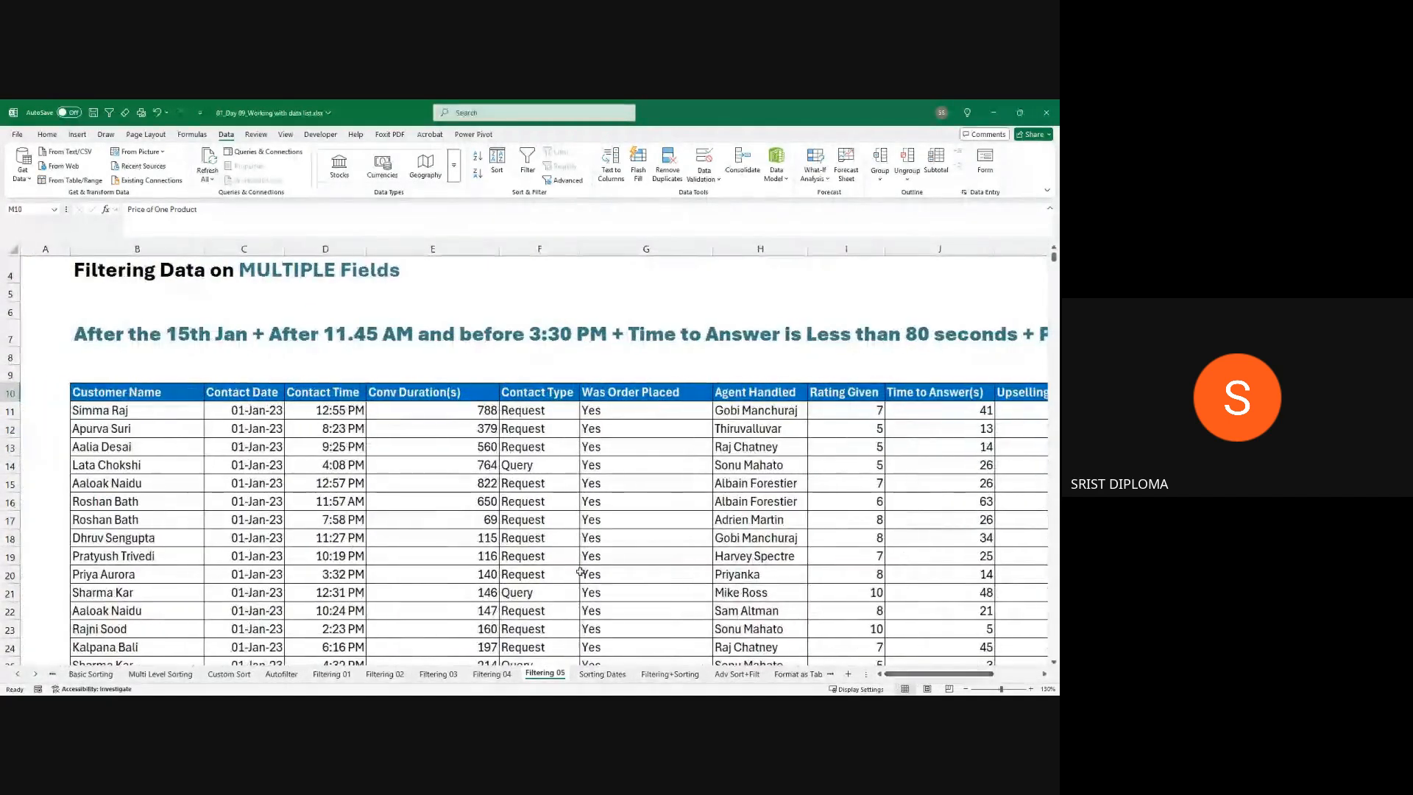
{"action": "scroll", "coordinate": [561, 563], "scroll_direction": "up", "scroll_amount": 1}
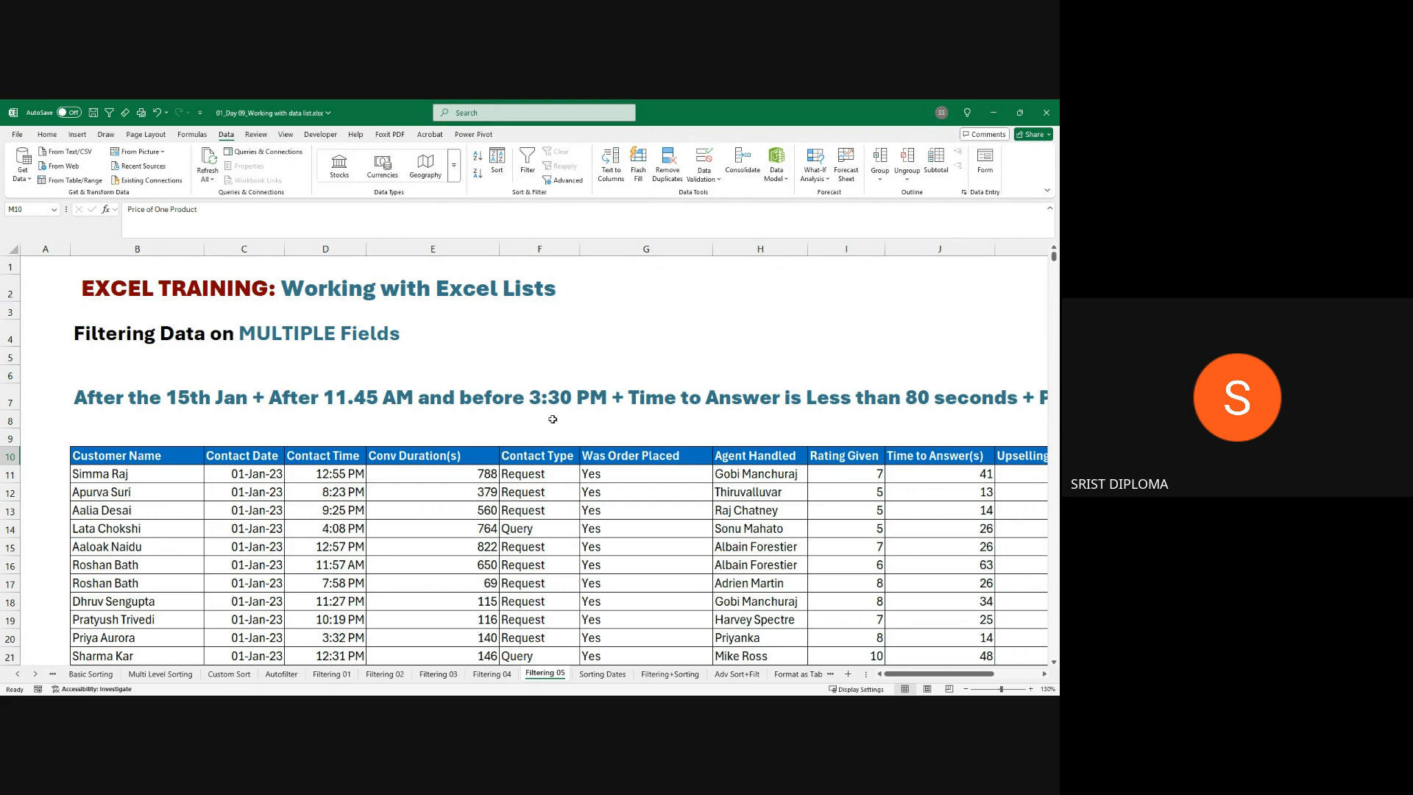
{"action": "left_click_drag", "start_coordinate": [900, 671], "coordinate": [924, 672]}
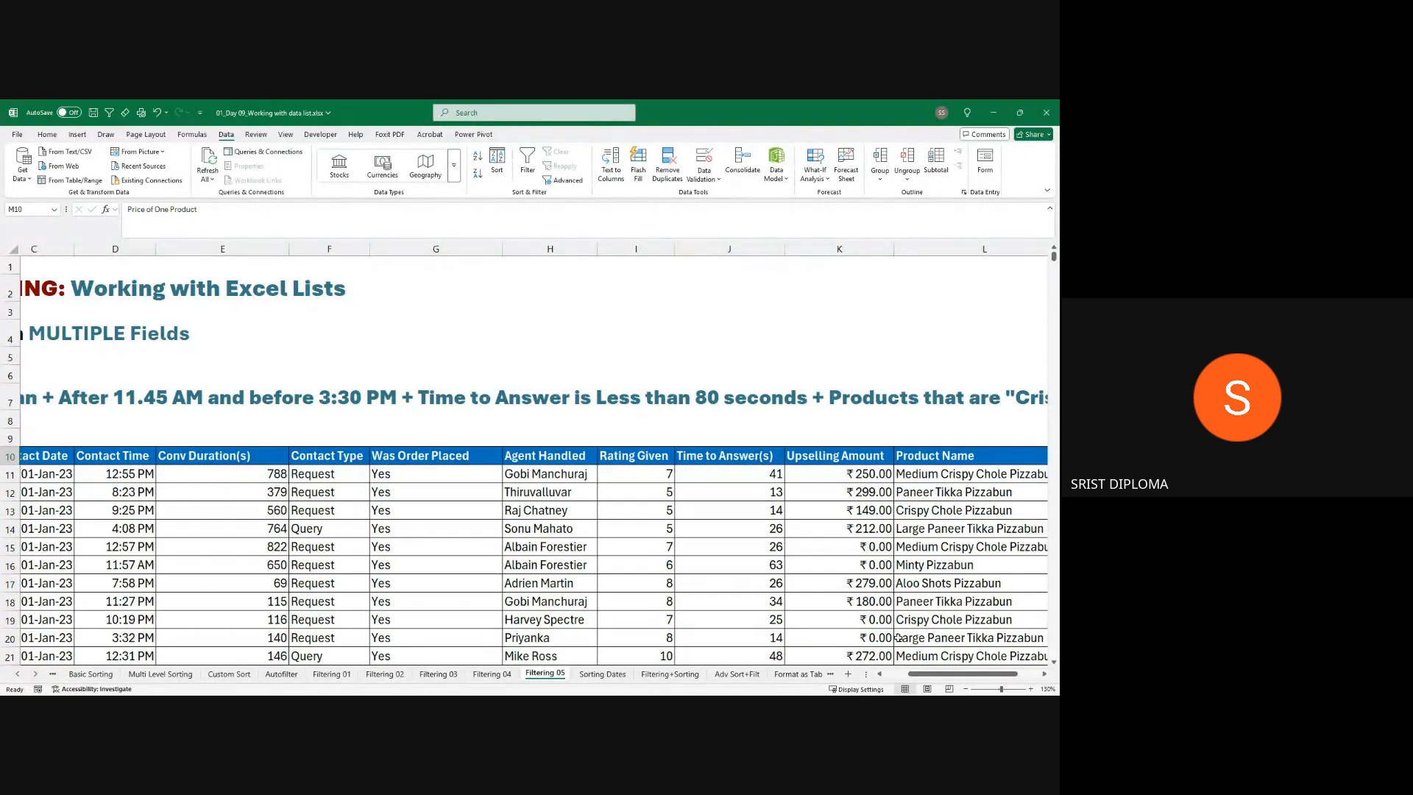
{"action": "left_click_drag", "start_coordinate": [927, 675], "coordinate": [949, 675]}
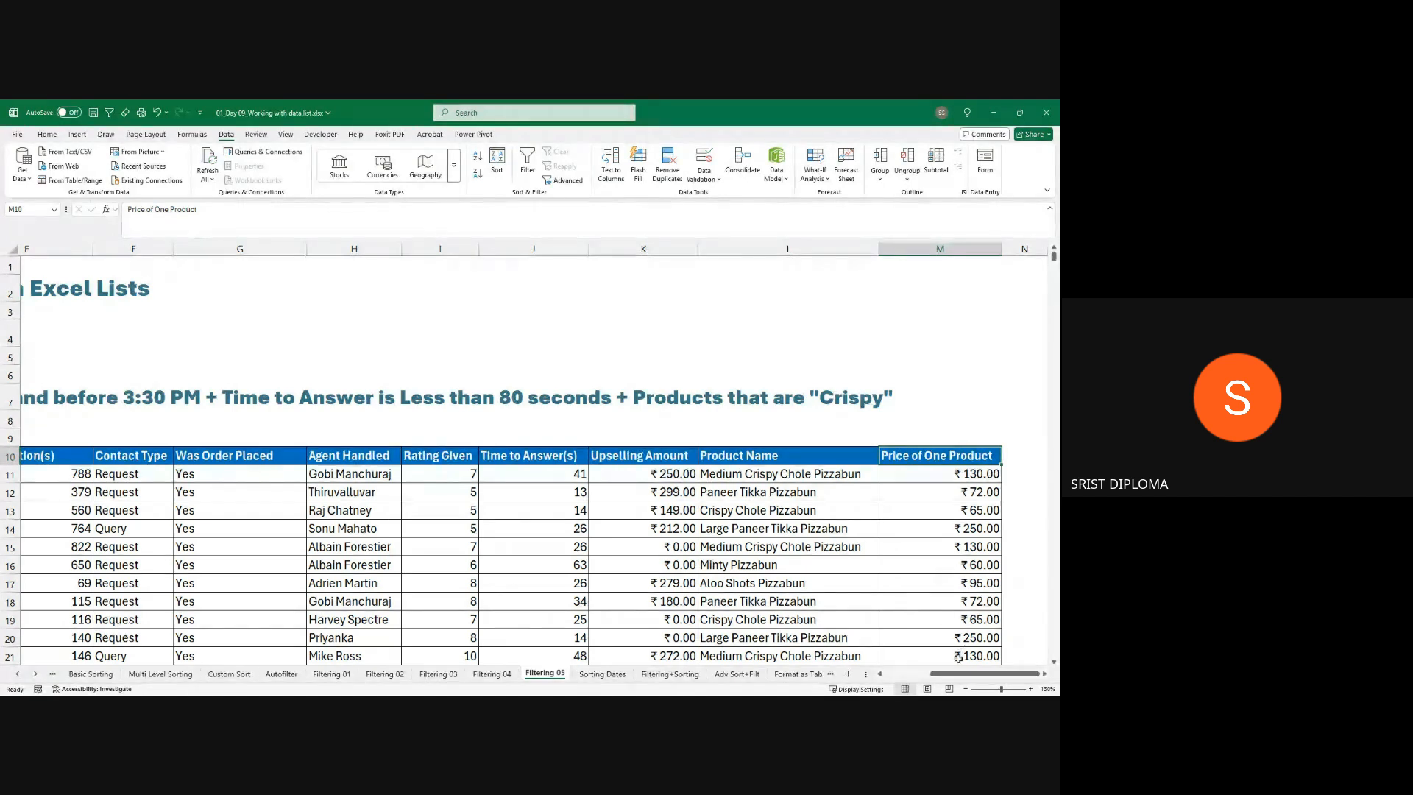
{"action": "left_click_drag", "start_coordinate": [956, 673], "coordinate": [909, 678]}
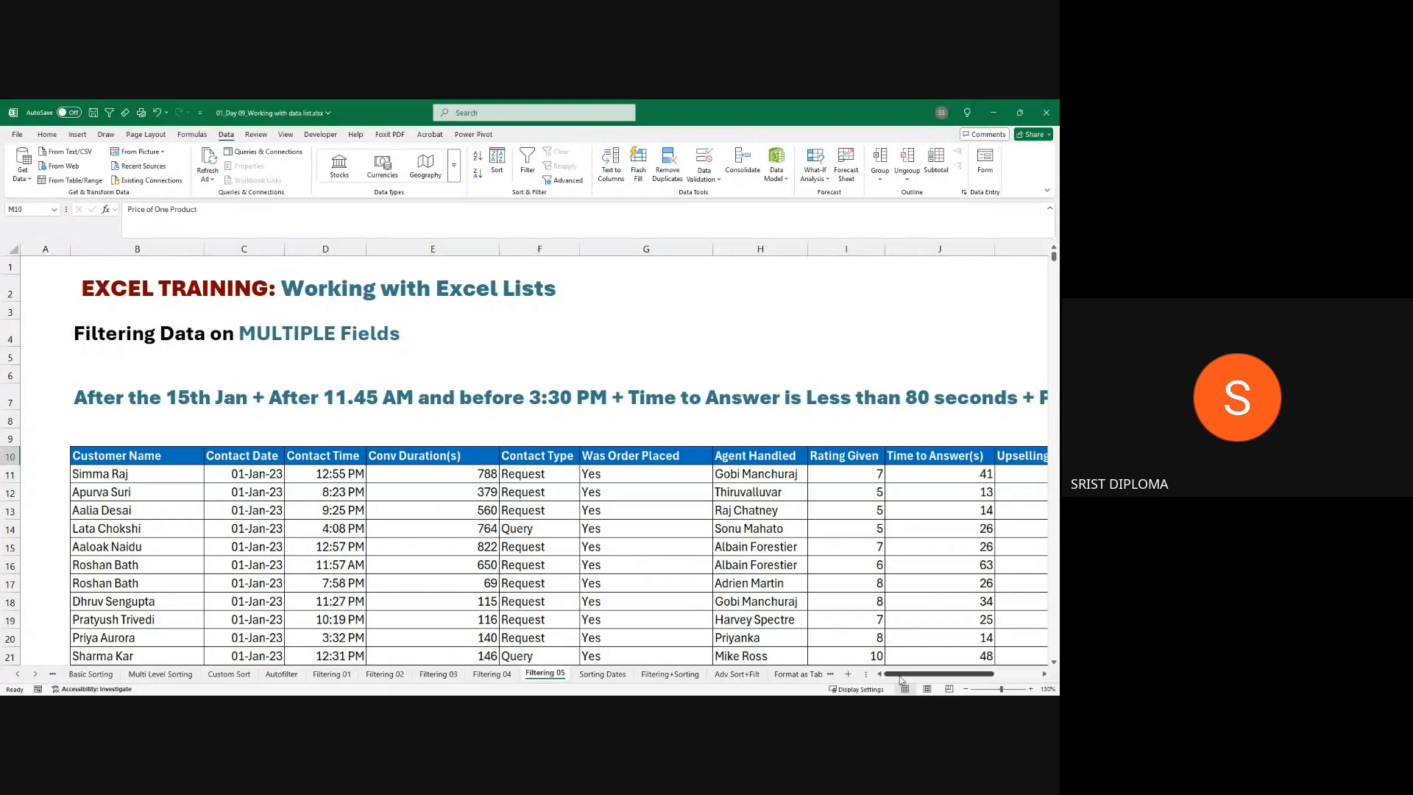
{"action": "left_click_drag", "start_coordinate": [901, 678], "coordinate": [927, 677]}
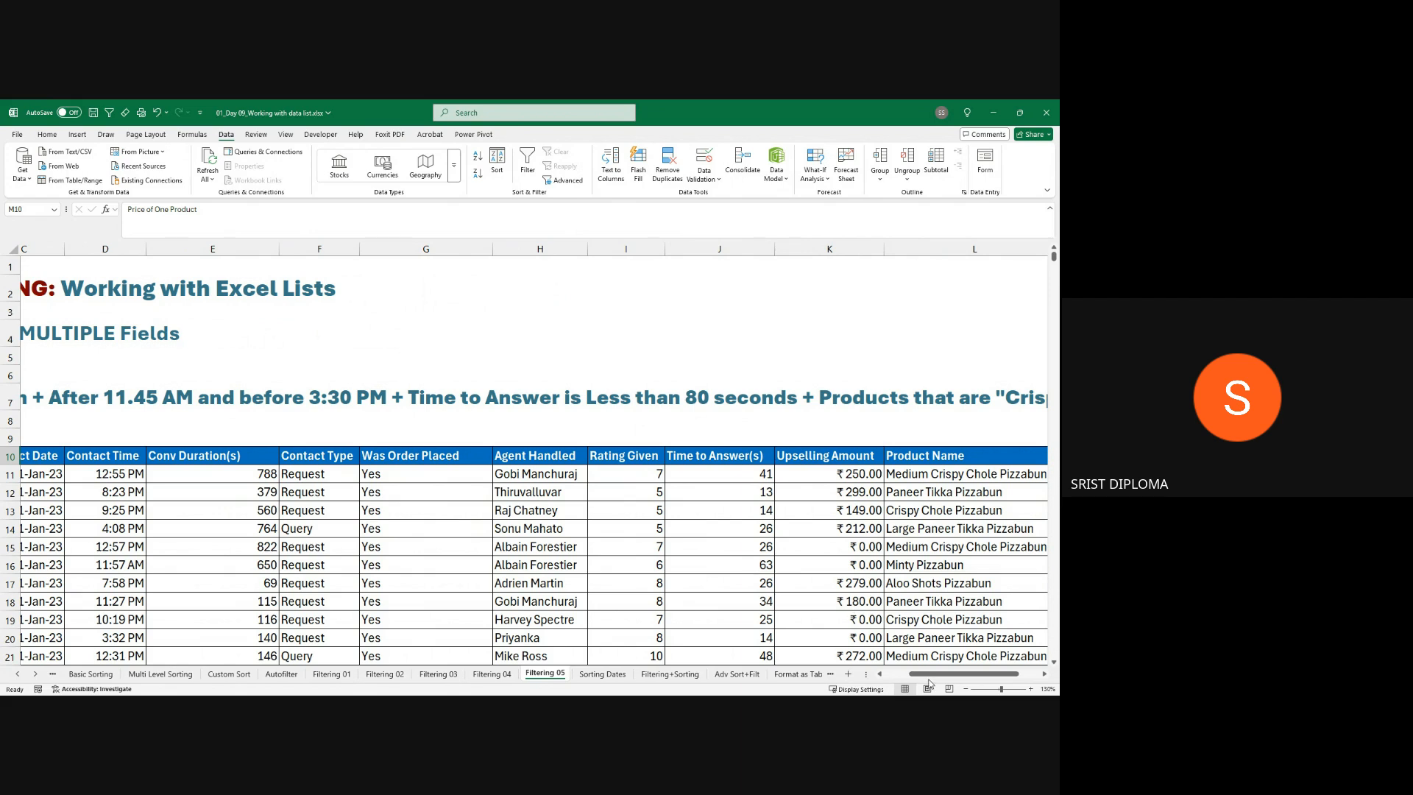
{"action": "left_click_drag", "start_coordinate": [930, 683], "coordinate": [939, 677]}
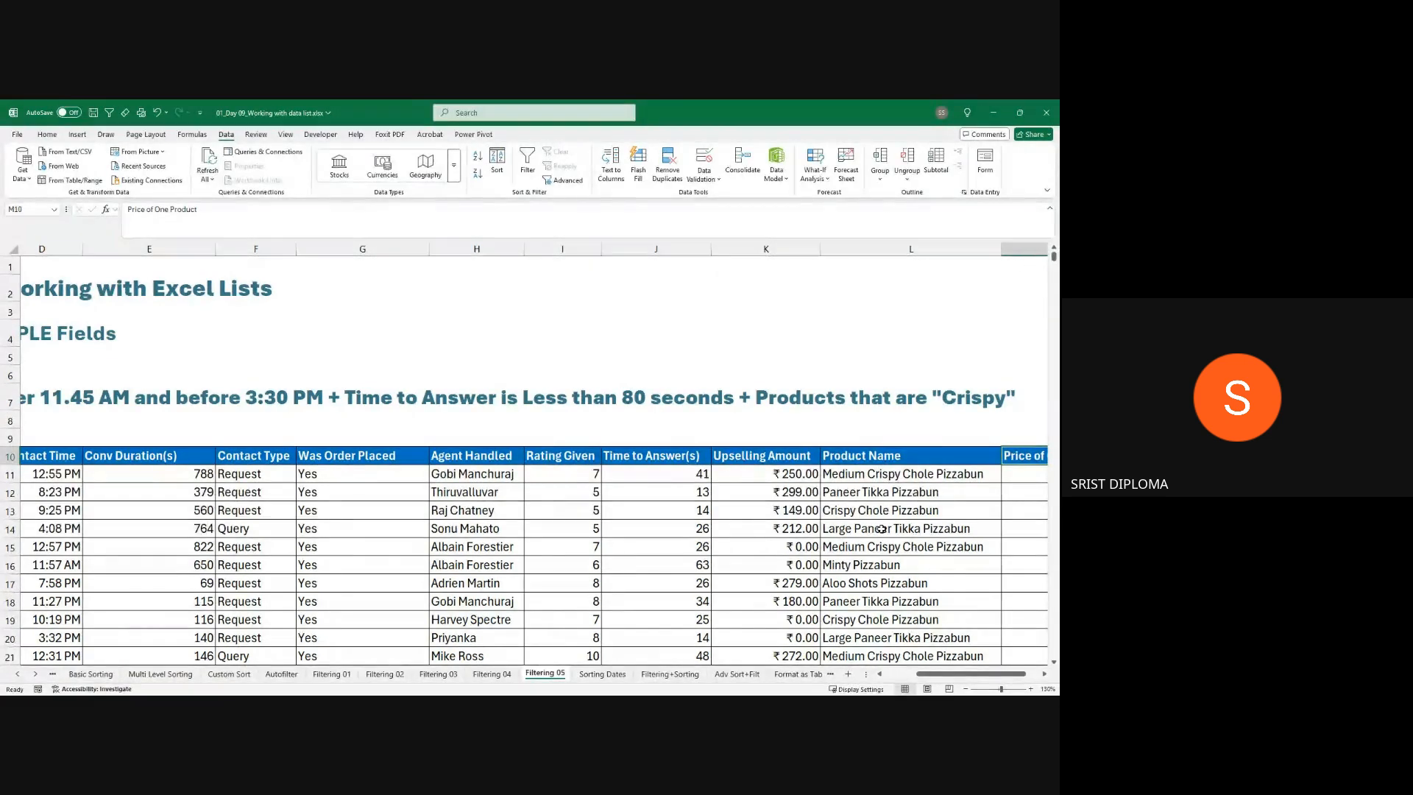
{"action": "left_click_drag", "start_coordinate": [942, 674], "coordinate": [907, 677]}
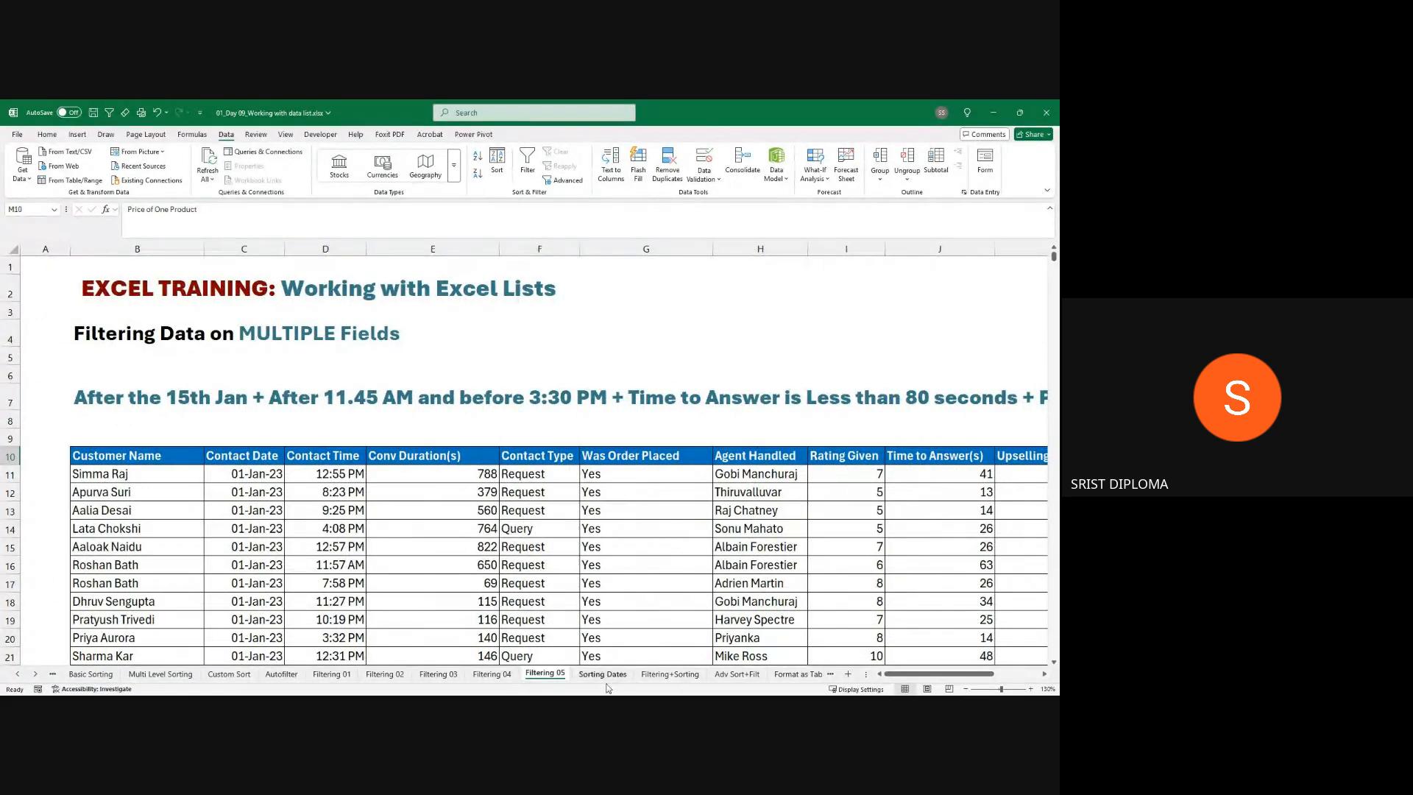
- Turn on filtering for the Filtering 05 list and filter Contact Date to dates after 15-01-2023
{"action": "left_click", "coordinate": [518, 619]}
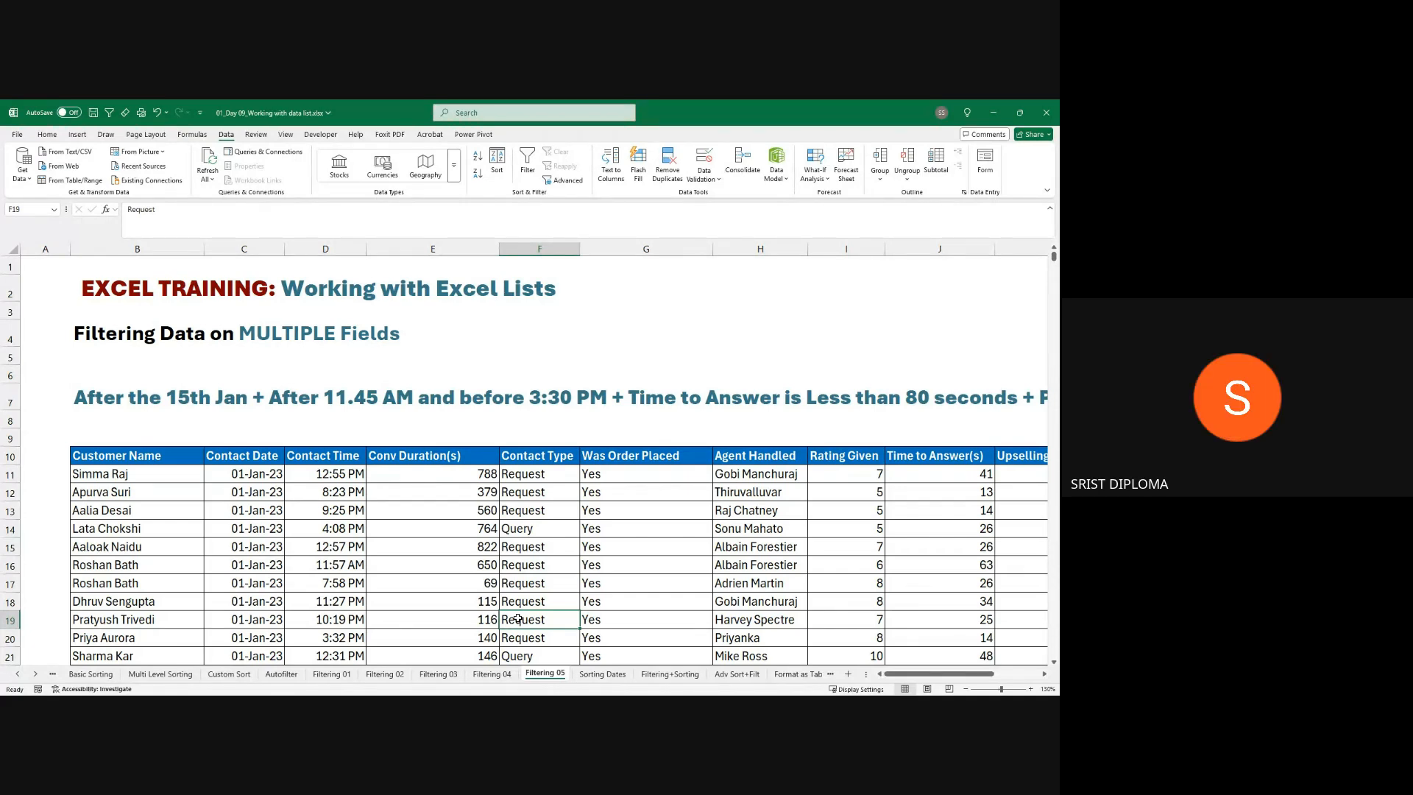
{"action": "key", "text": "ctrl+shift+l"}
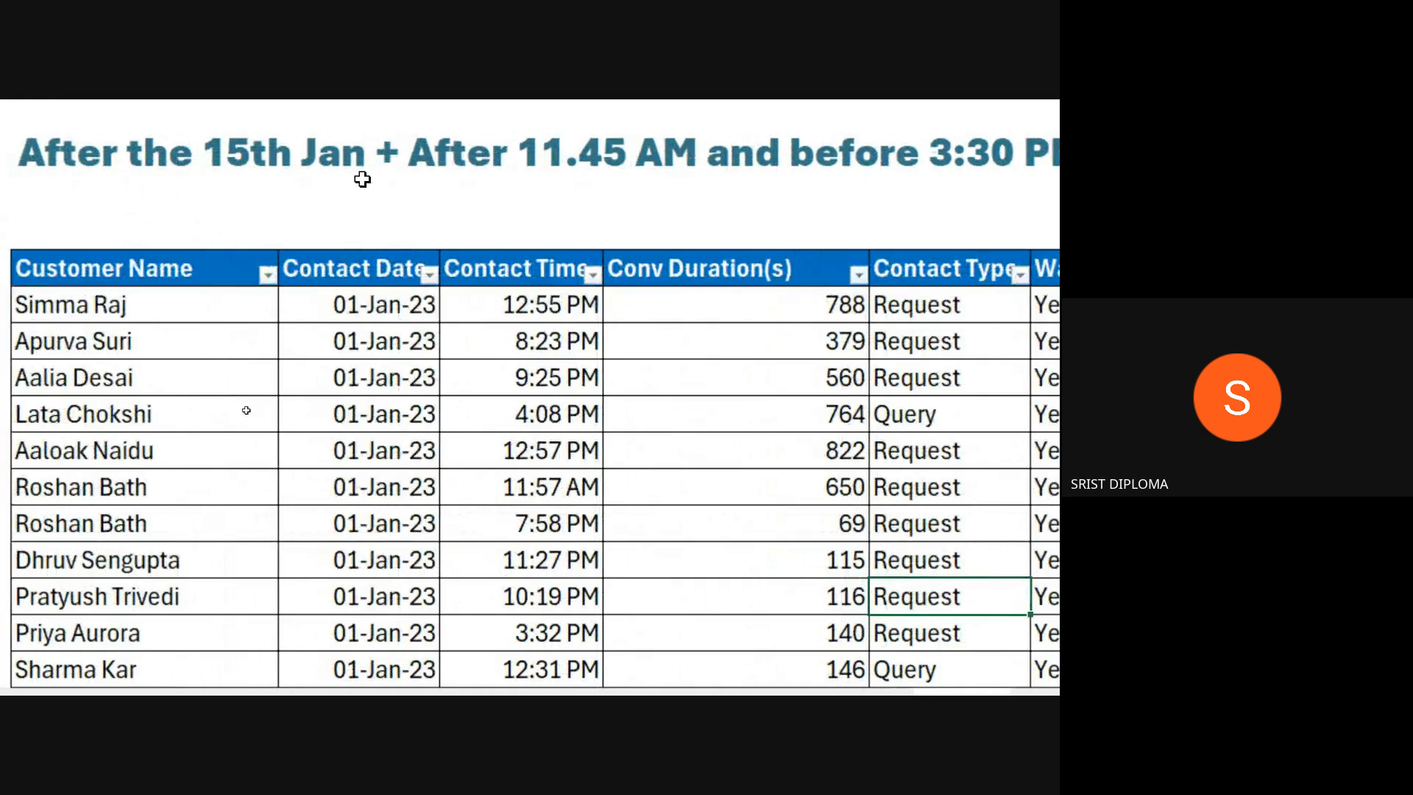
{"action": "left_click", "coordinate": [429, 274]}
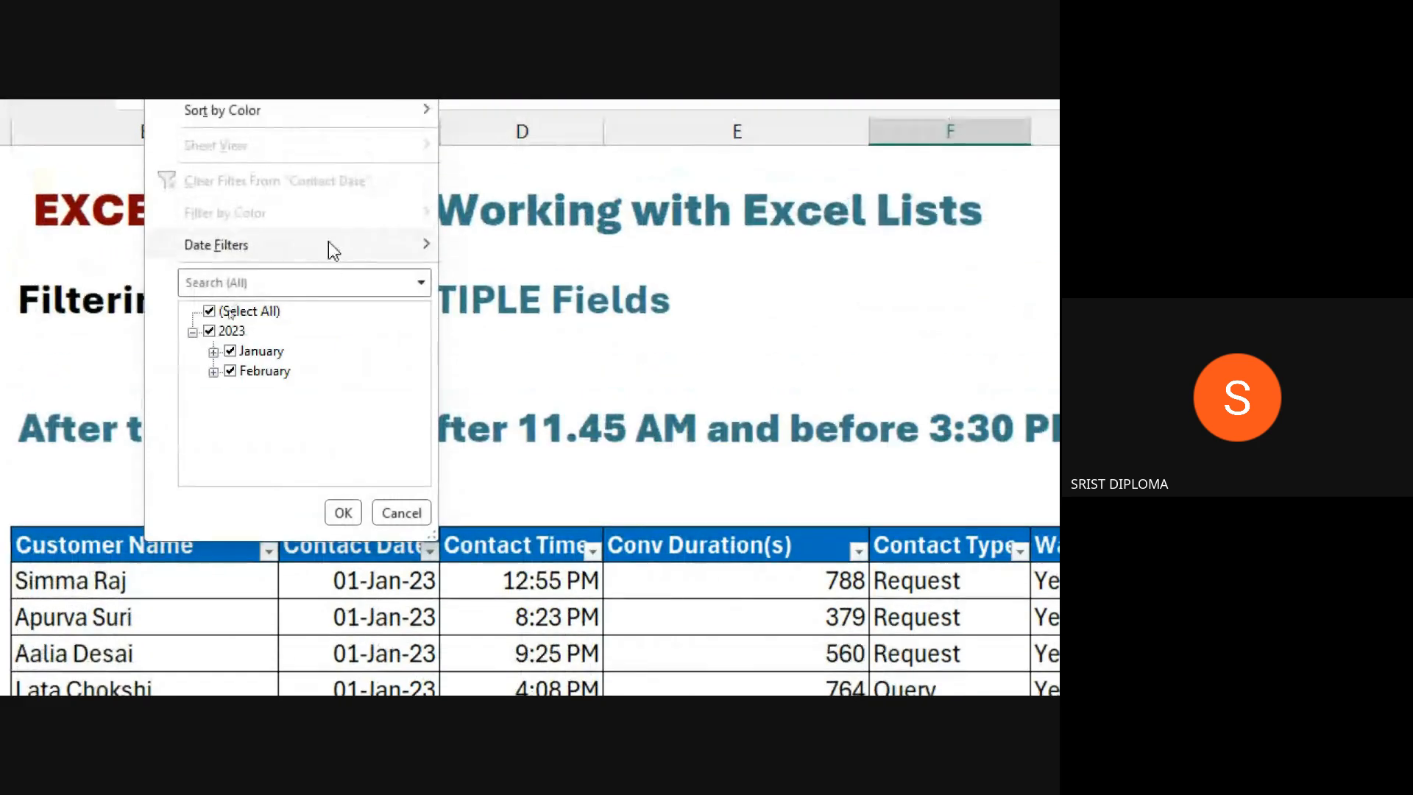
{"action": "mouse_move", "coordinate": [329, 245]}
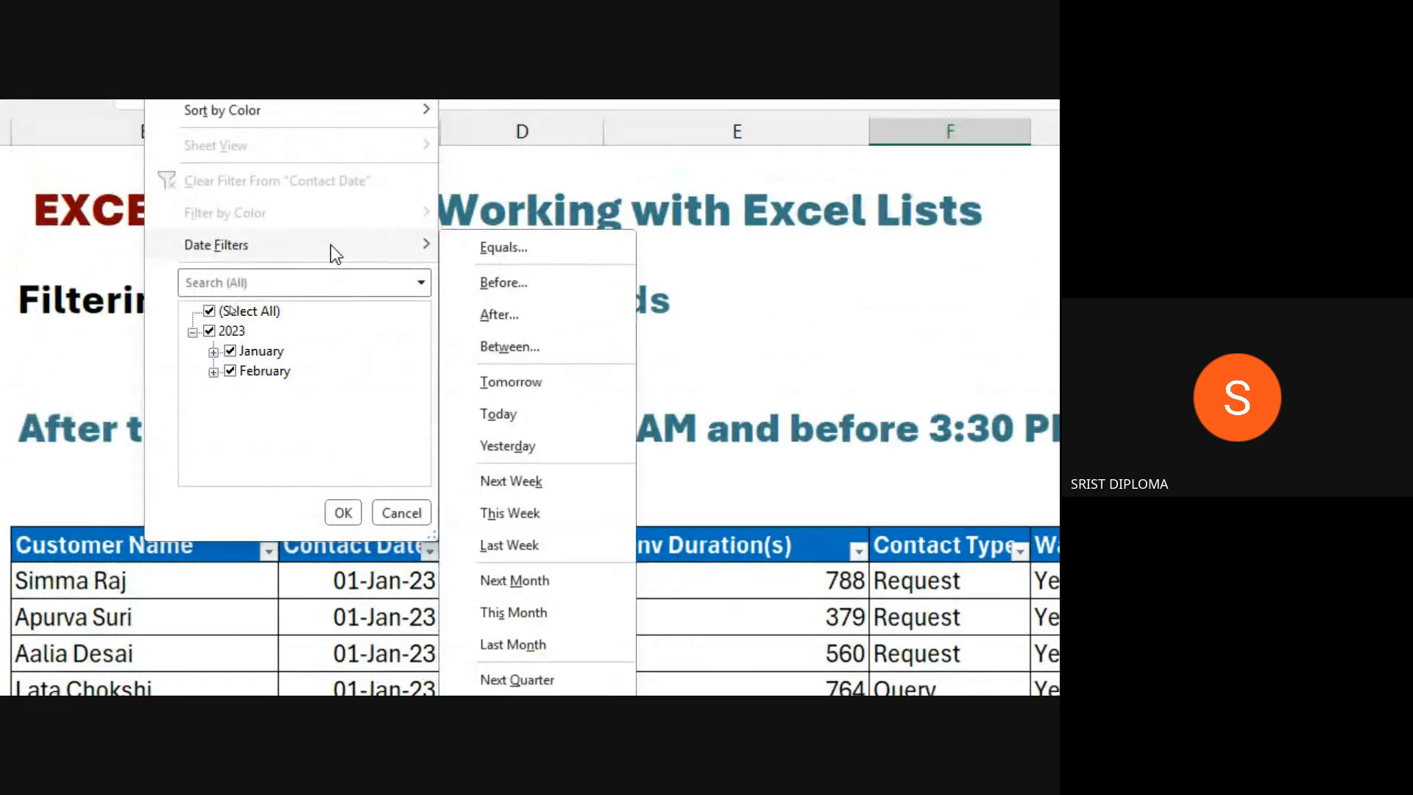
{"action": "left_click", "coordinate": [537, 323]}
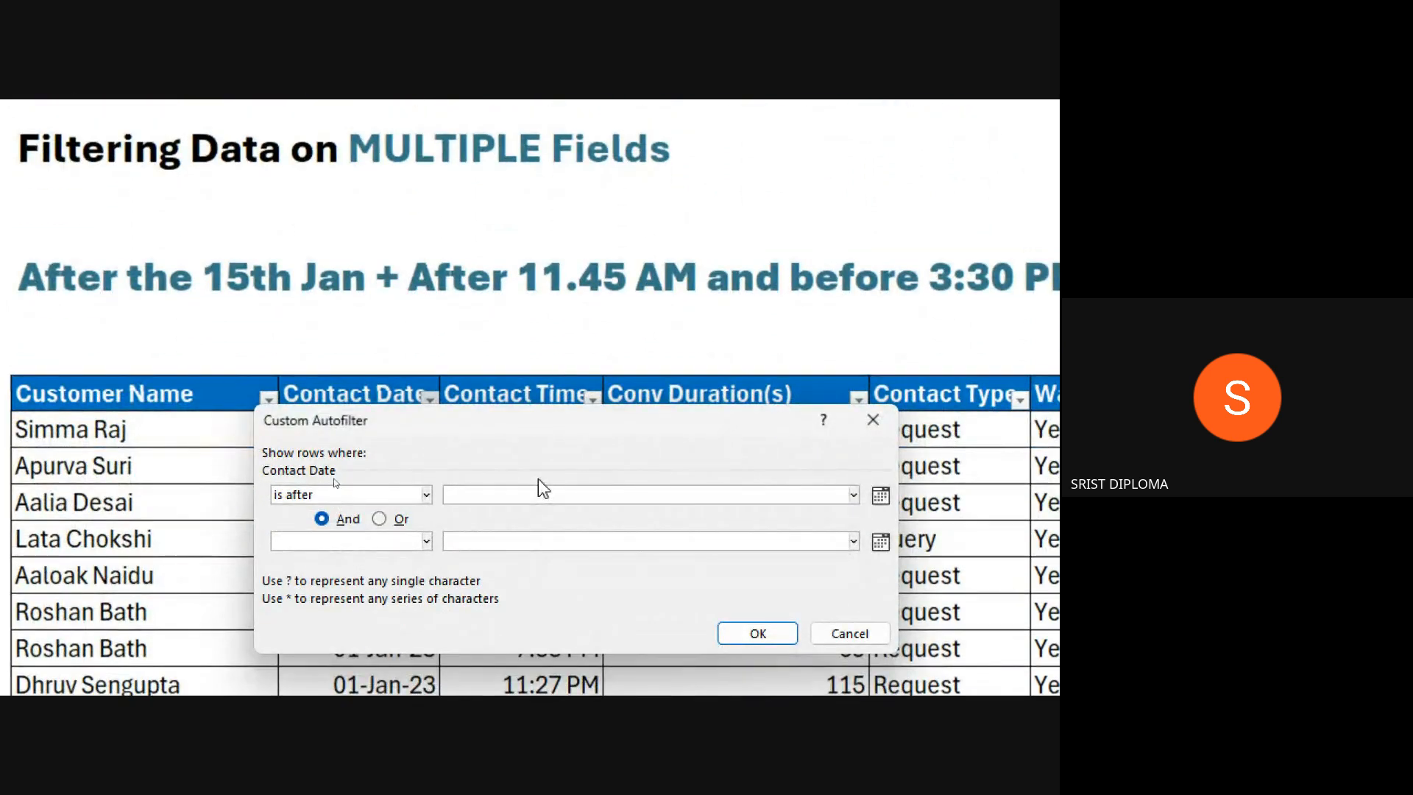
{"action": "type", "text": "15-01-2023"}
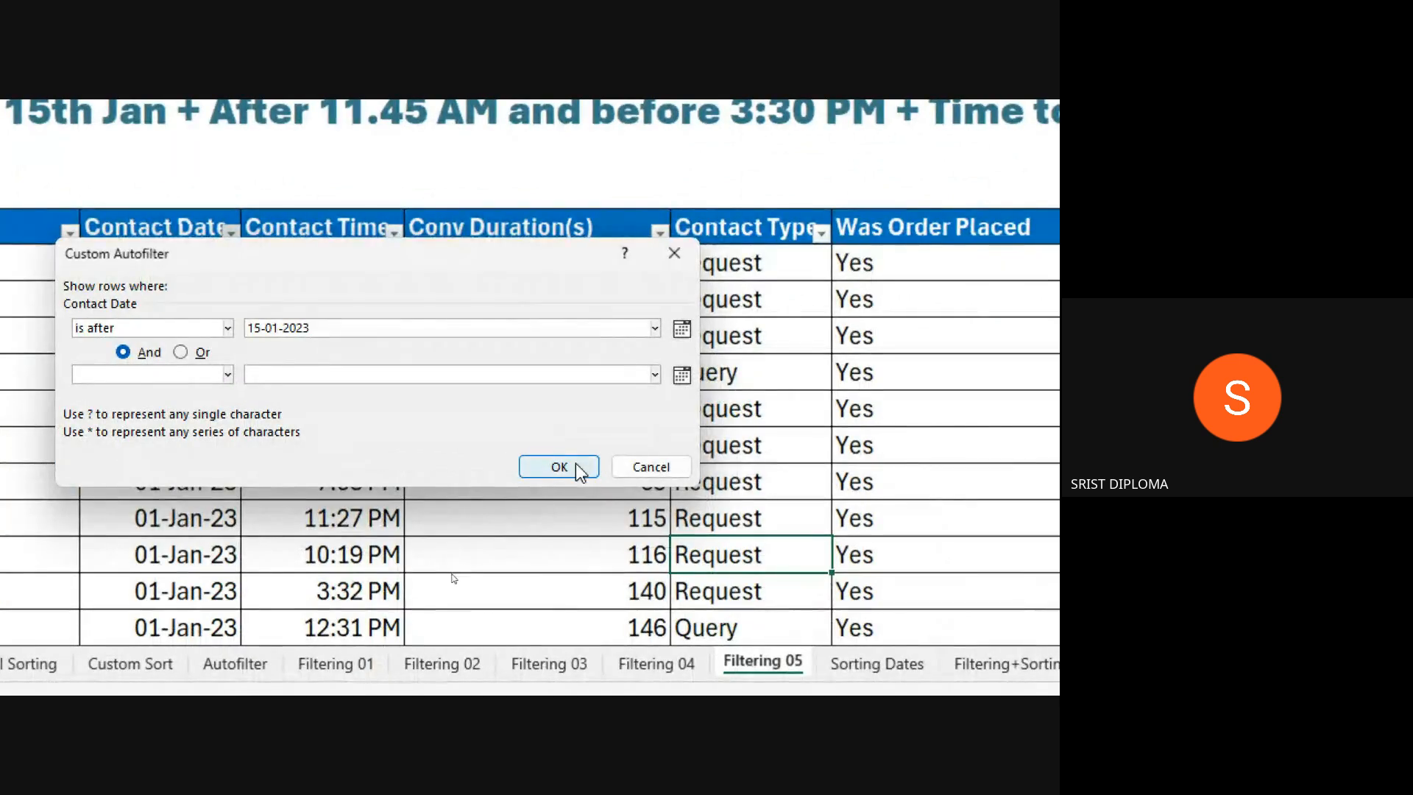
{"action": "left_click", "coordinate": [758, 633]}
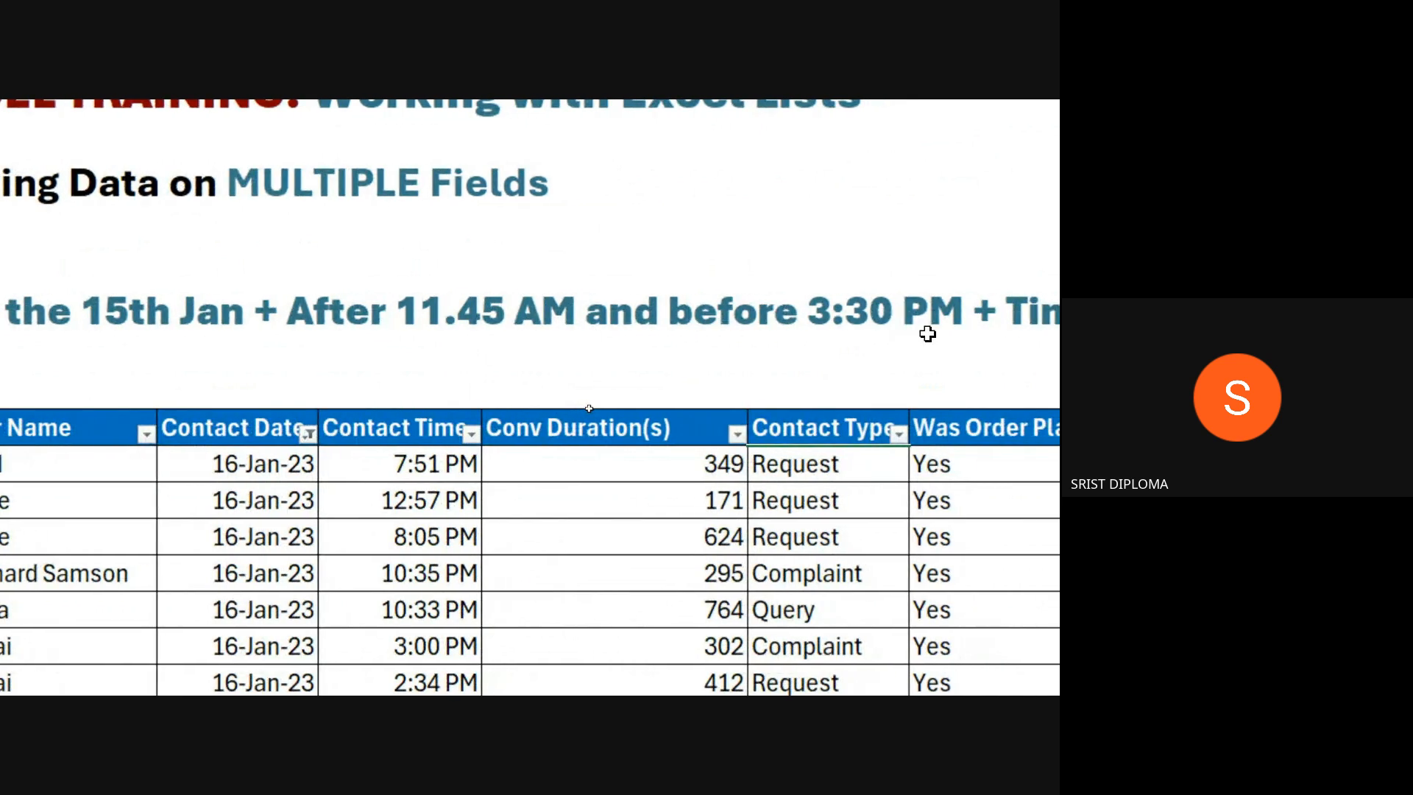
- Start a Between number filter on Contact Time and set its first condition to is greater than 11:45:00 AM
{"action": "left_click", "coordinate": [472, 436]}
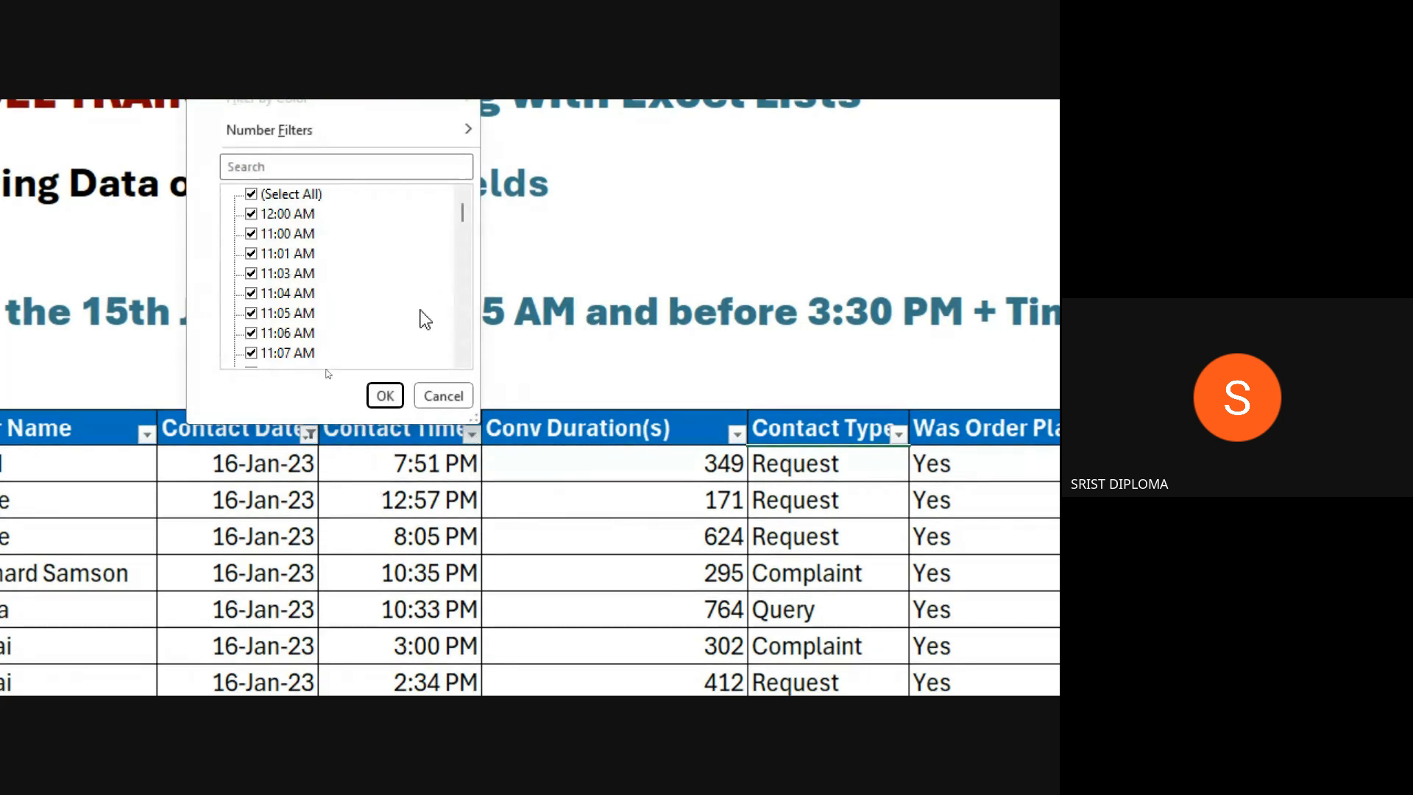
{"action": "mouse_move", "coordinate": [364, 195]}
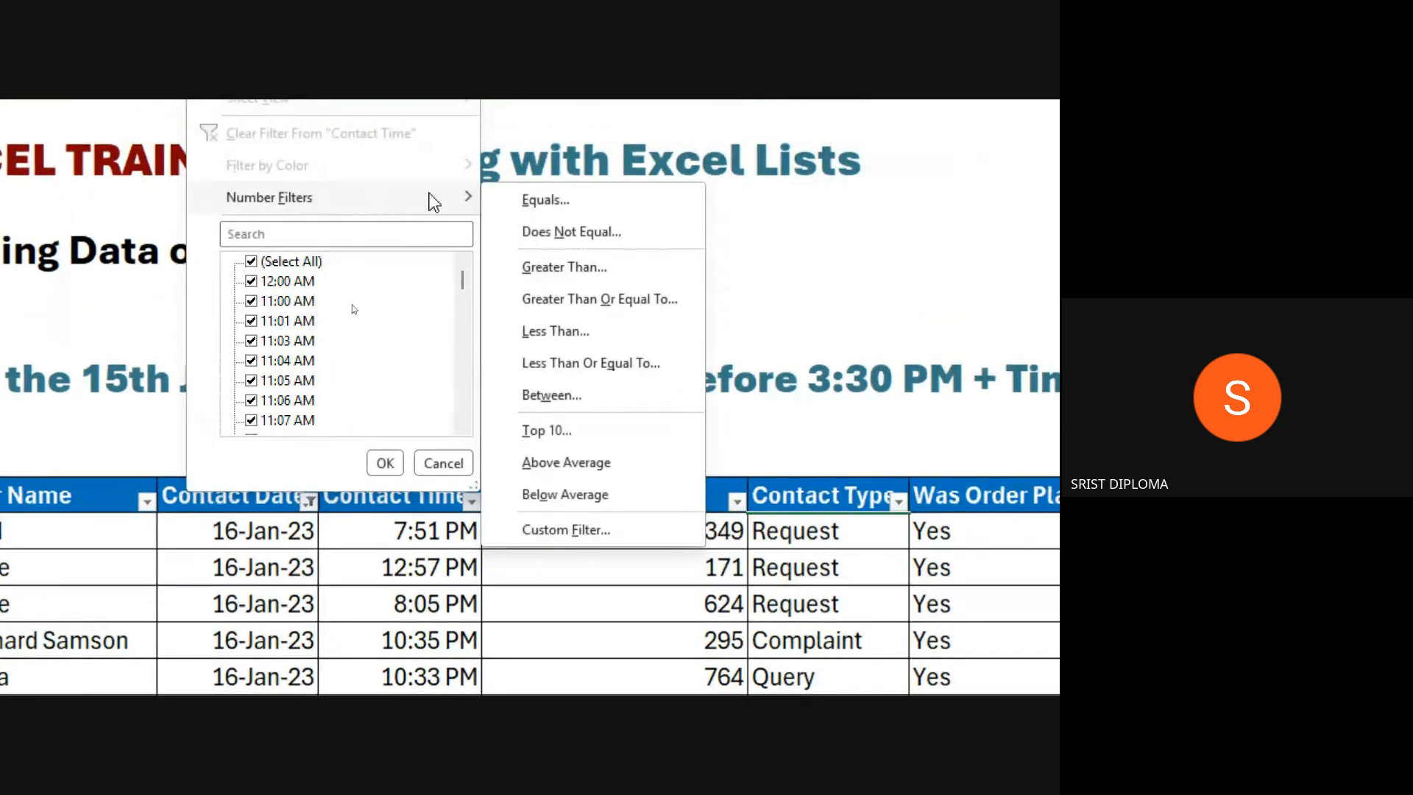
{"action": "left_click", "coordinate": [600, 404]}
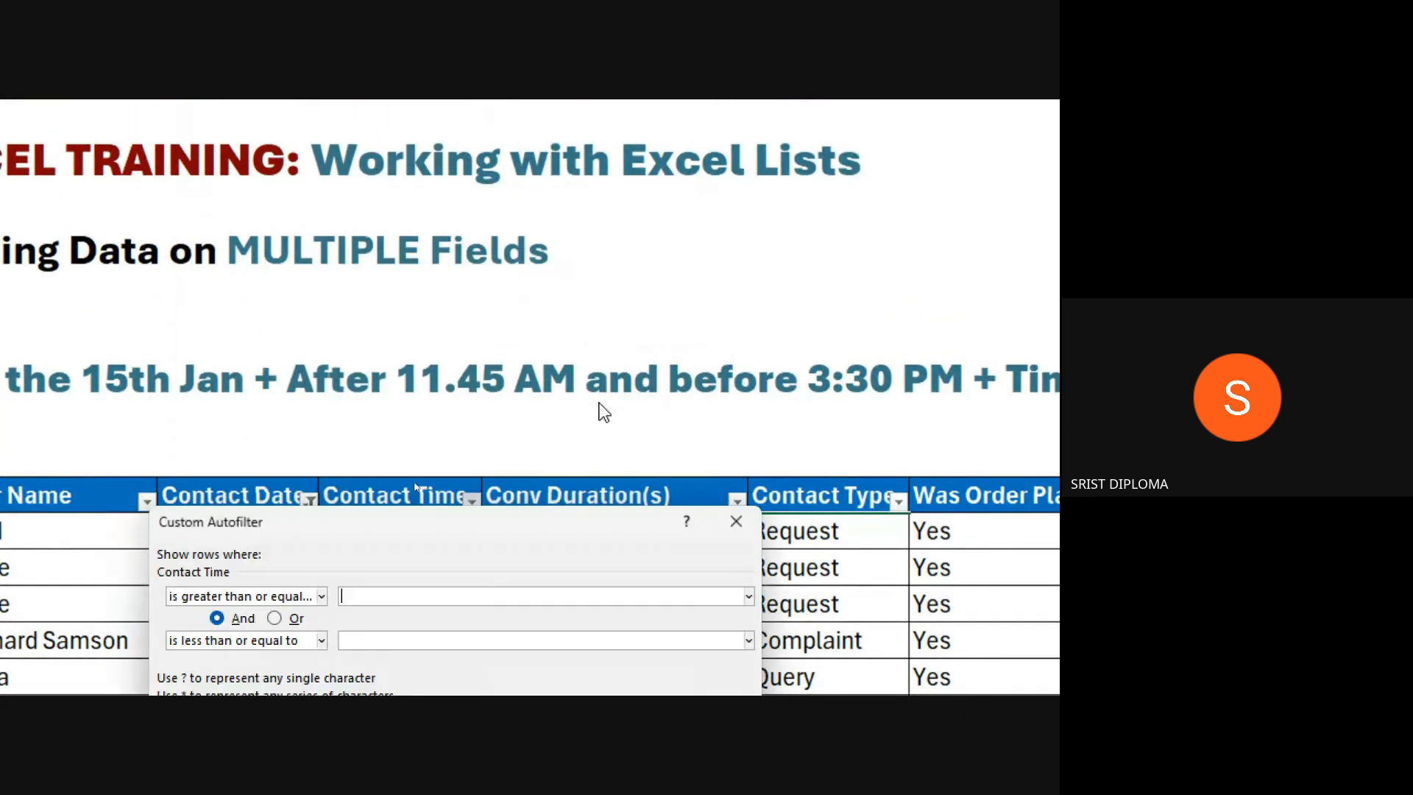
{"action": "left_click_drag", "start_coordinate": [473, 384], "coordinate": [510, 374]}
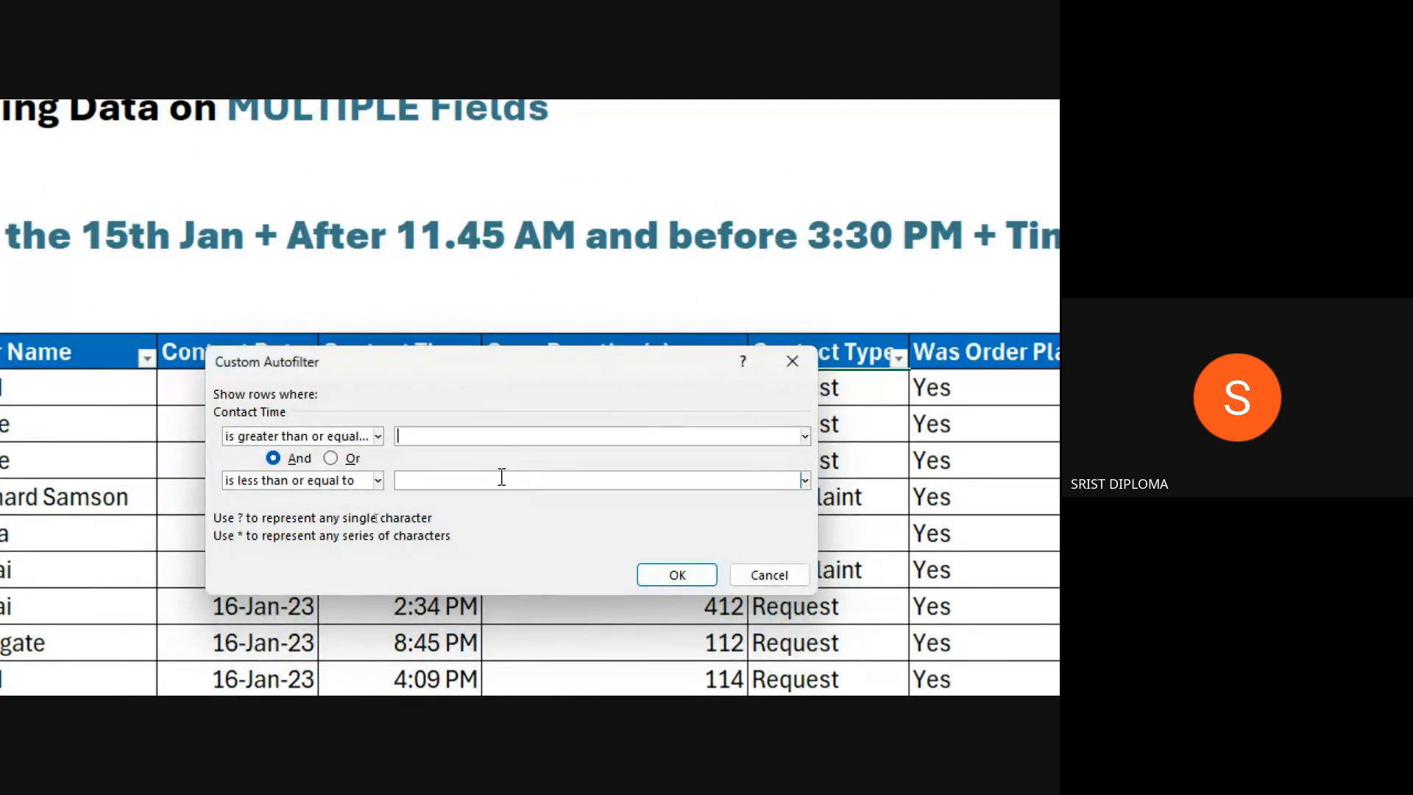
{"action": "left_click", "coordinate": [378, 437]}
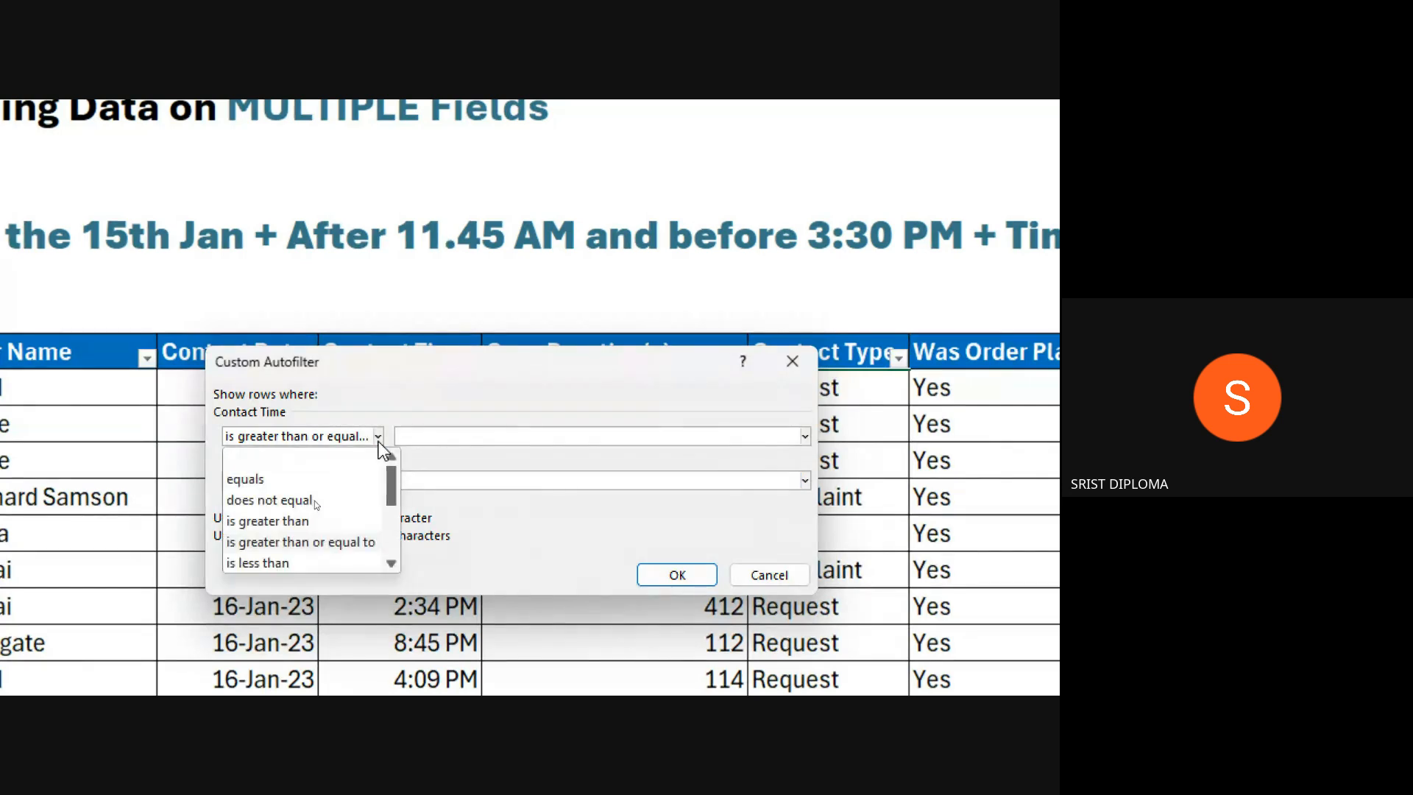
{"action": "left_click", "coordinate": [302, 521]}
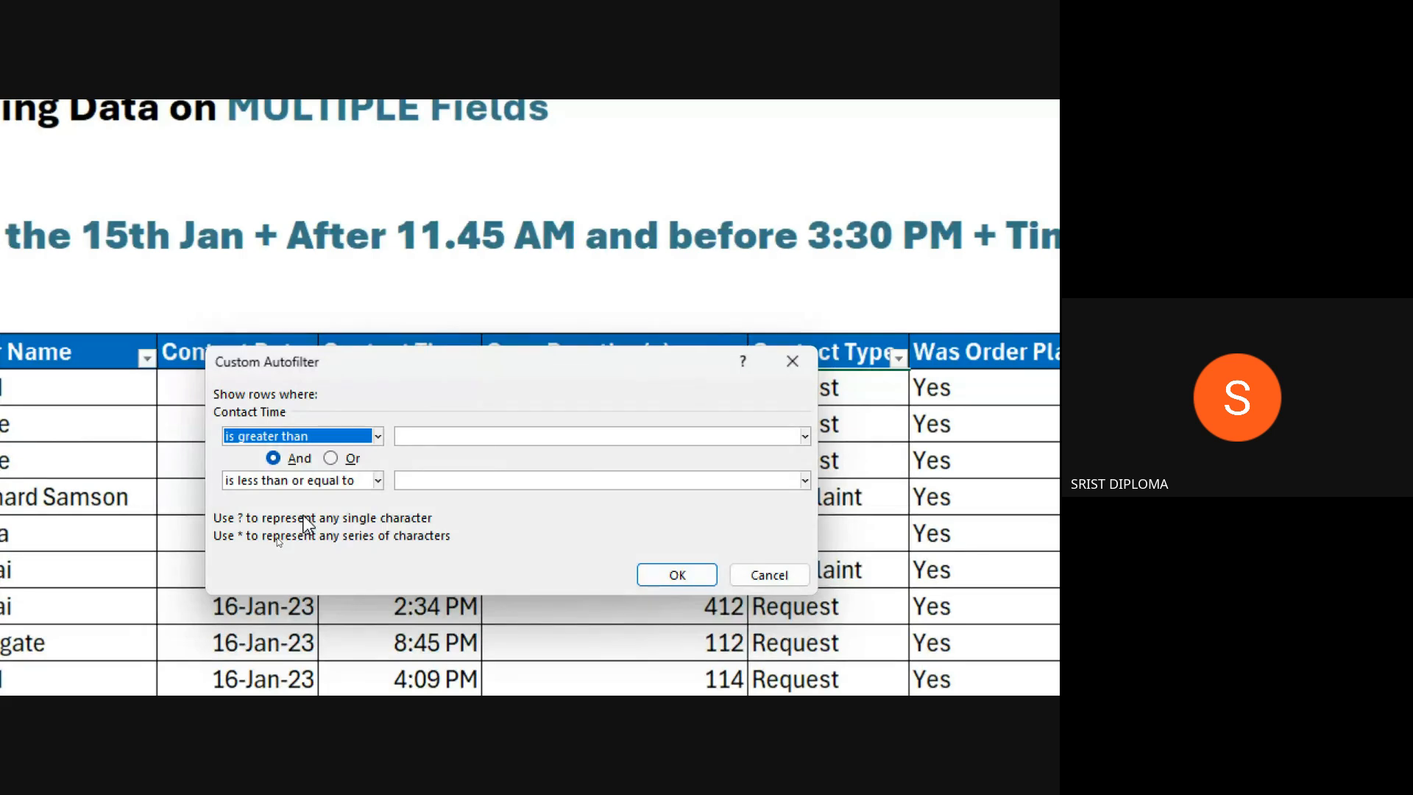
{"action": "left_click", "coordinate": [430, 440]}
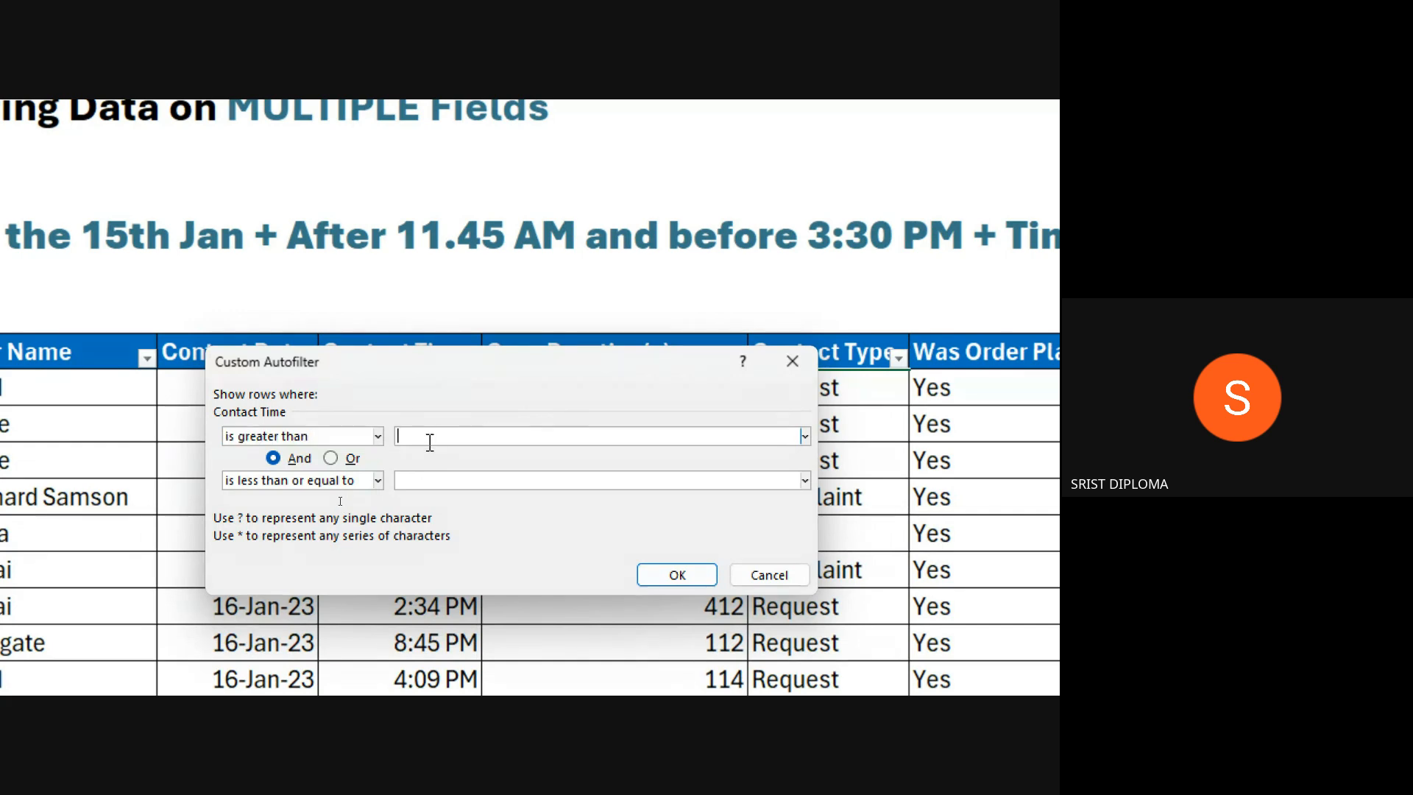
{"action": "type", "text": "11:45:00 AM"}
- Set the second Contact Time condition to is less than 3:30:00 PM, apply the filter and check the filtered times
{"action": "left_click", "coordinate": [377, 481]}
{"action": "left_click", "coordinate": [290, 586]}
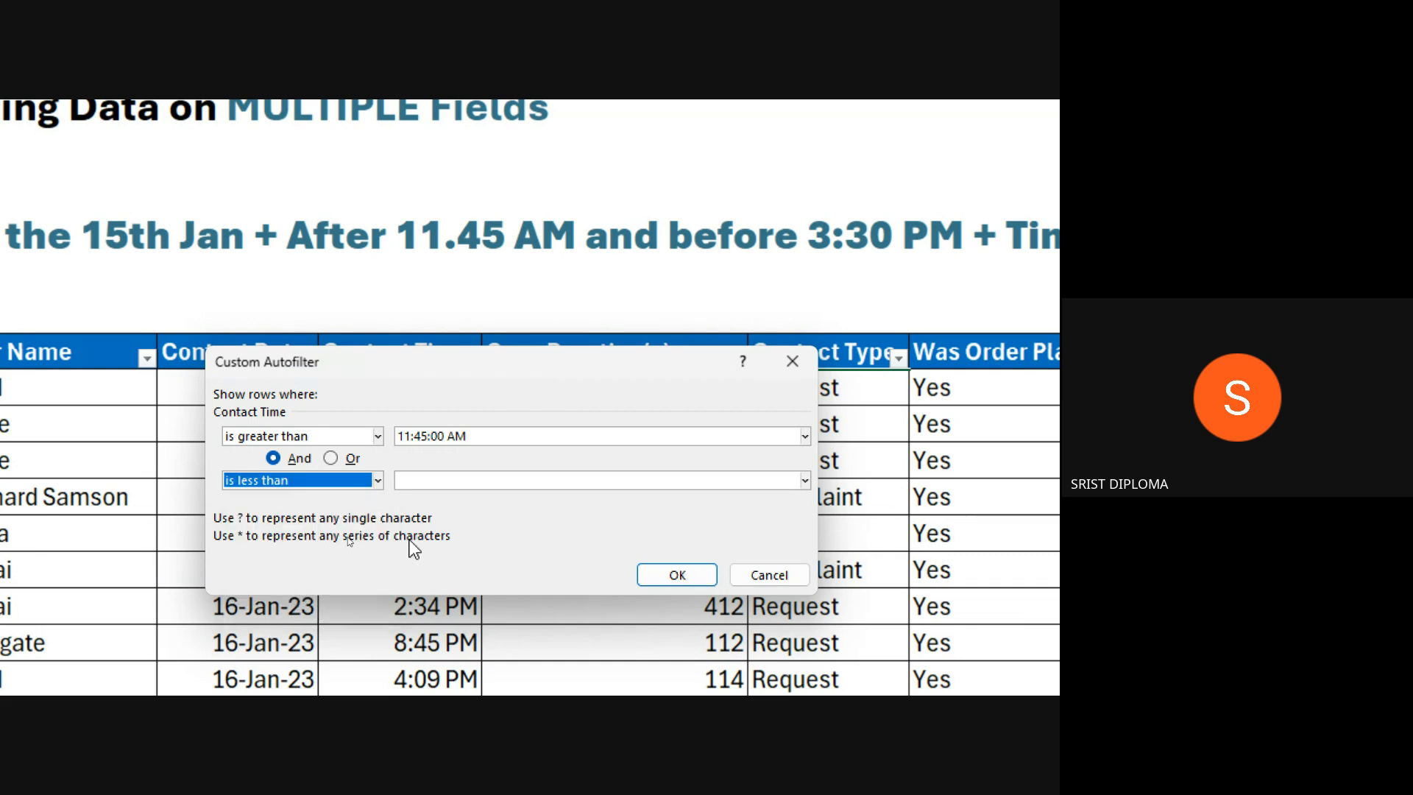
{"action": "left_click", "coordinate": [473, 479]}
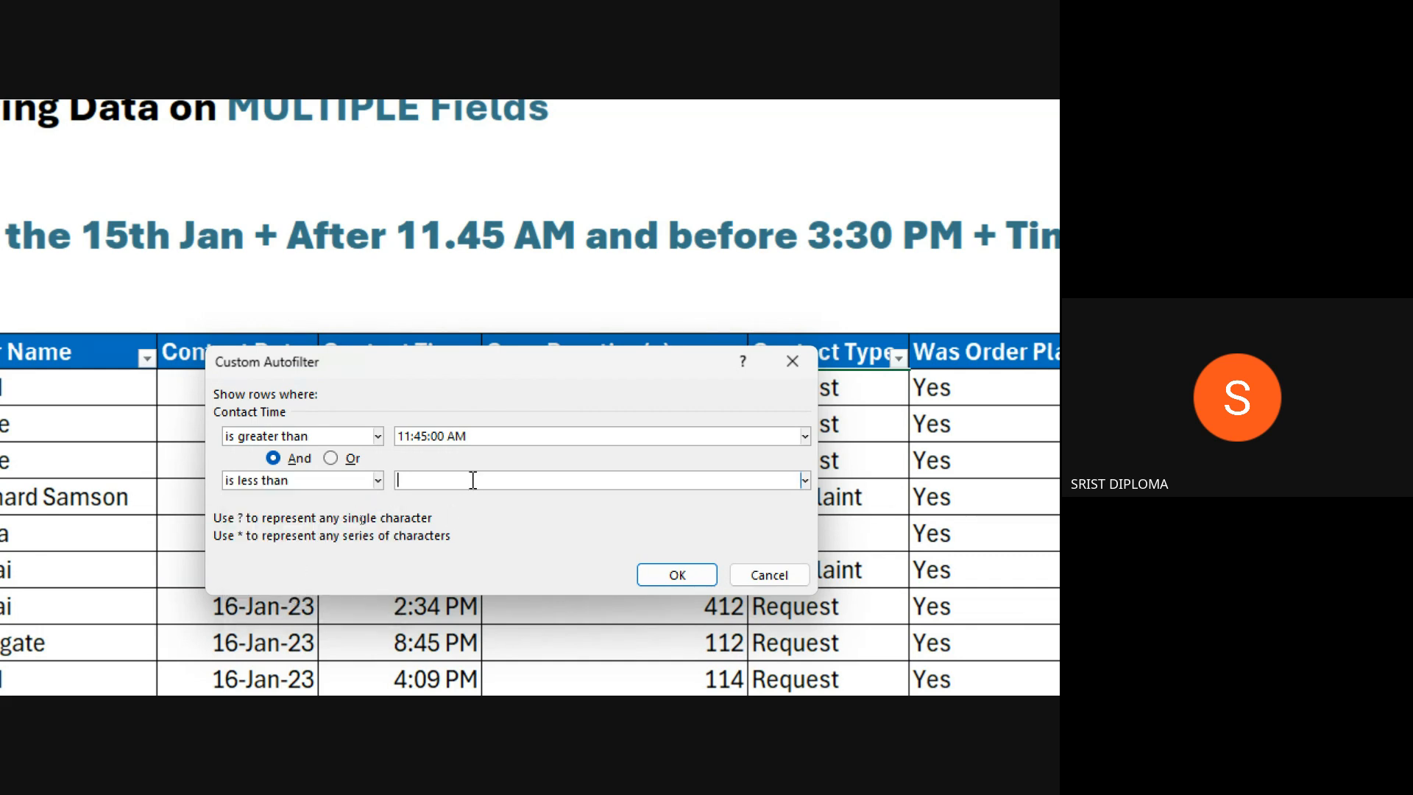
{"action": "type", "text": "3:30:00 PM"}
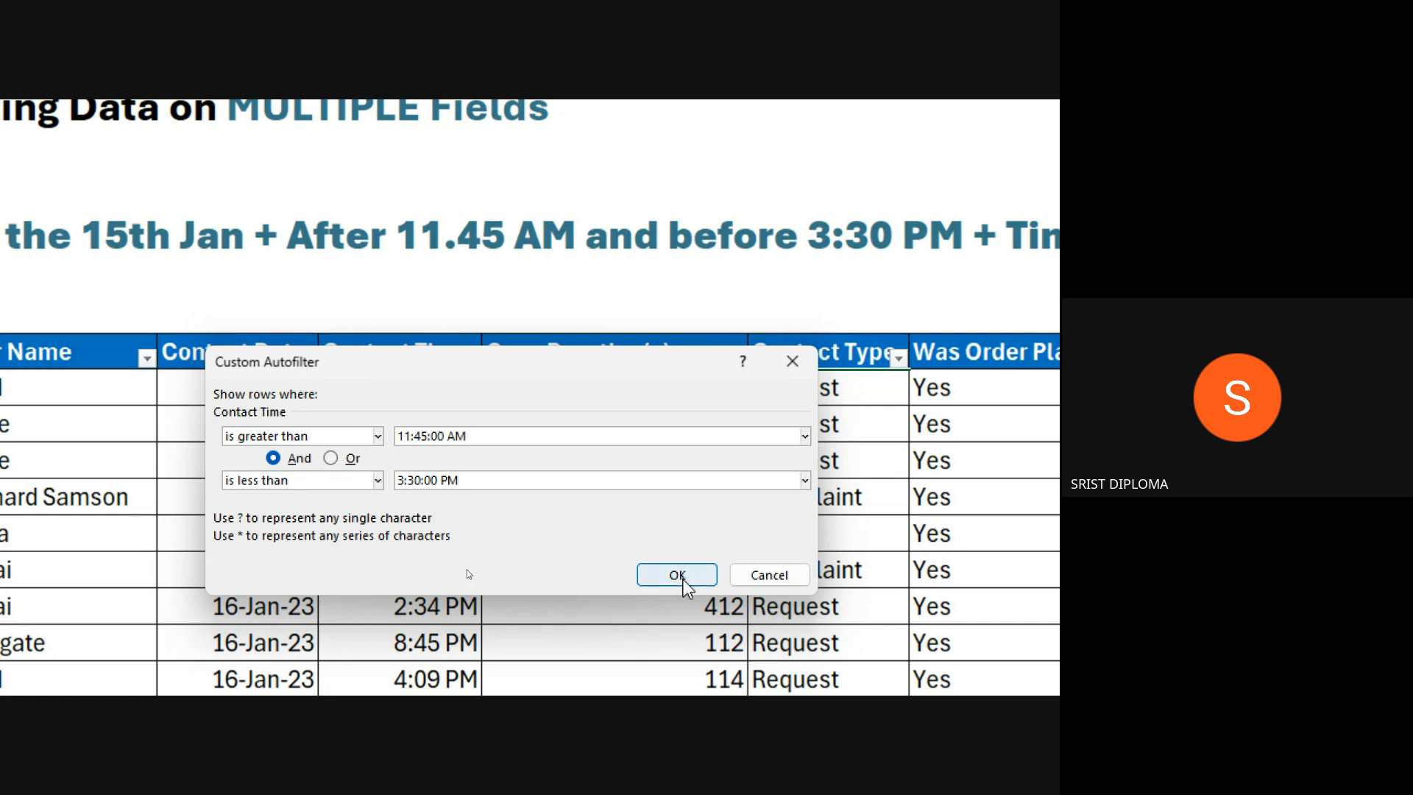
{"action": "left_click_drag", "start_coordinate": [574, 359], "coordinate": [753, 345]}
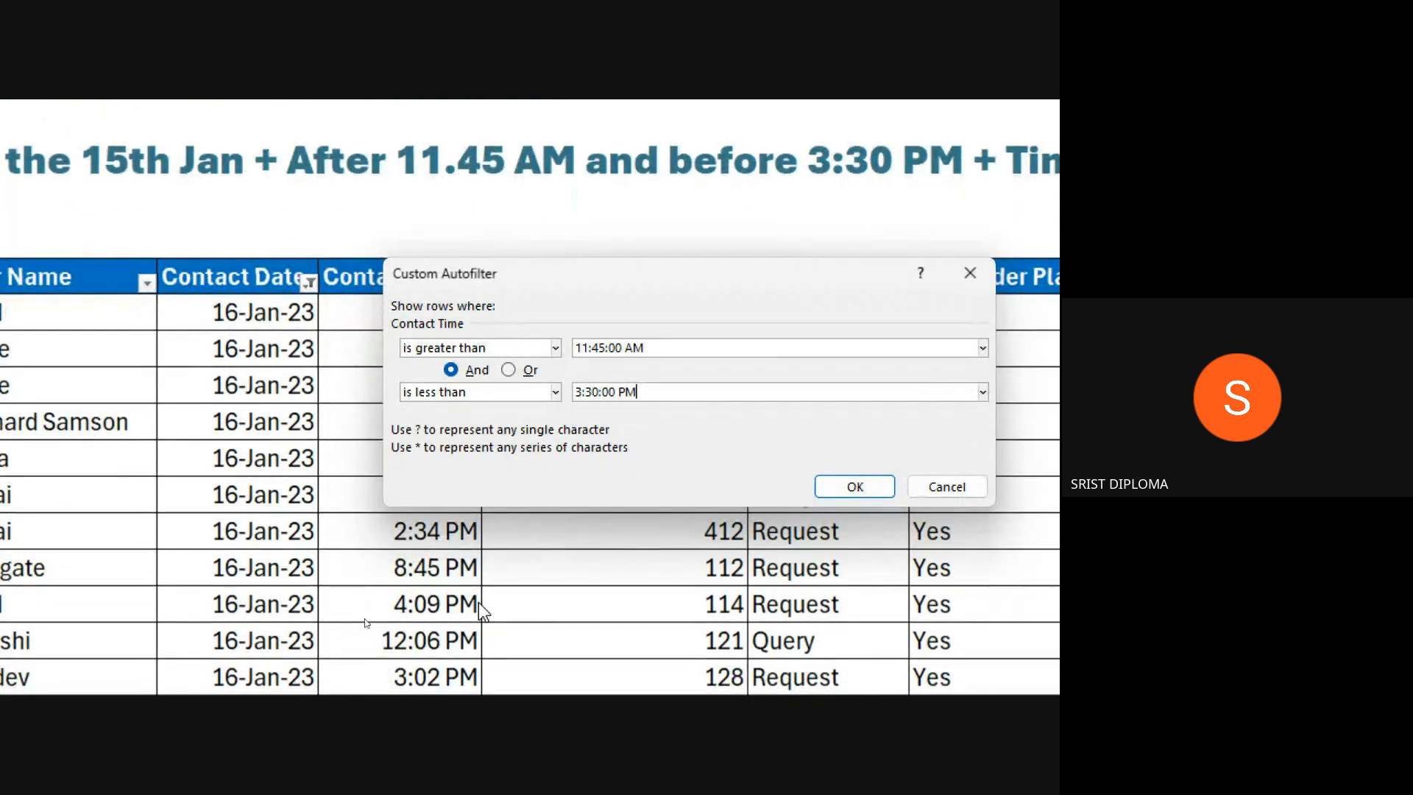
{"action": "left_click", "coordinate": [855, 487]}
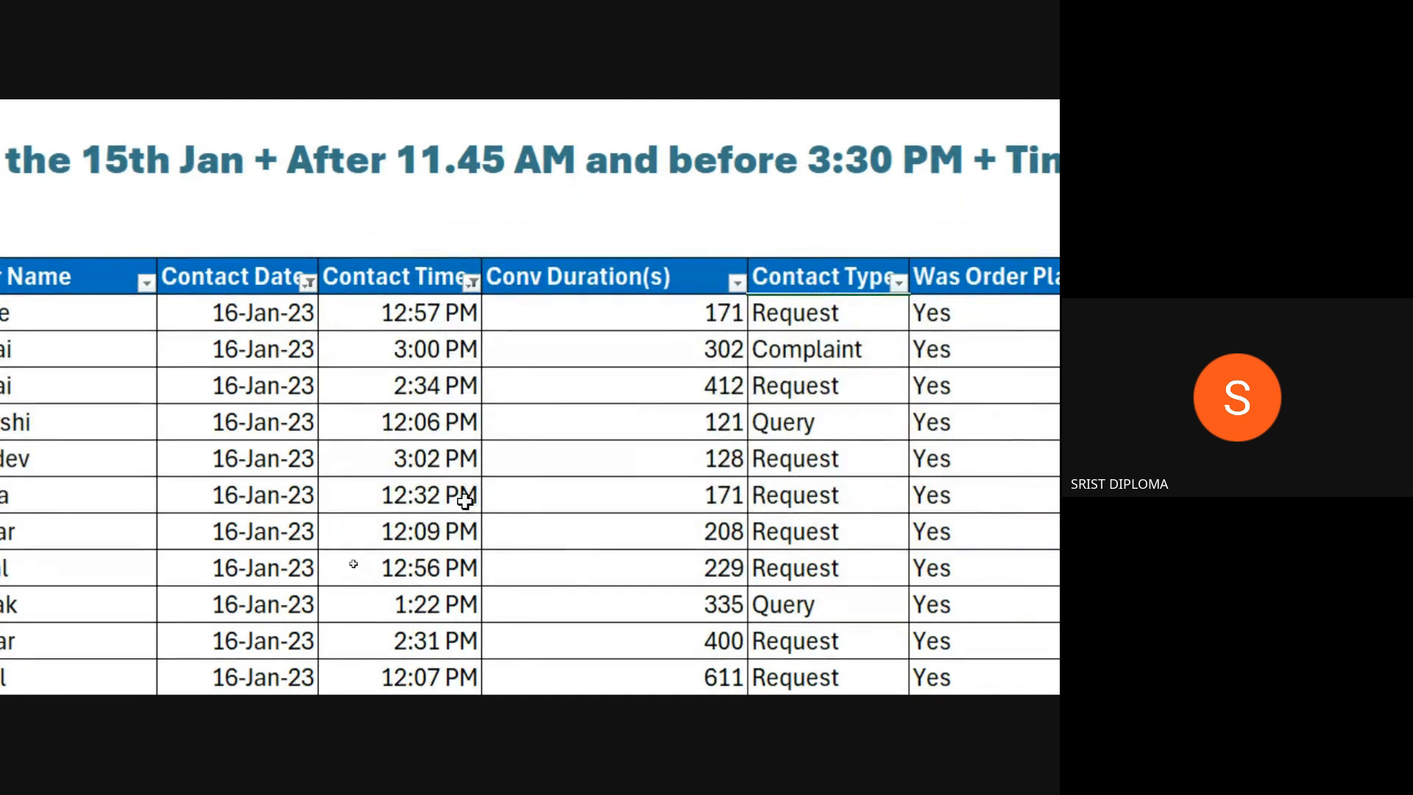
{"action": "scroll", "coordinate": [442, 517], "scroll_direction": "down", "scroll_amount": 3}
{"action": "scroll", "coordinate": [443, 517], "scroll_direction": "down", "scroll_amount": 2}
{"action": "scroll", "coordinate": [443, 519], "scroll_direction": "up", "scroll_amount": 3}
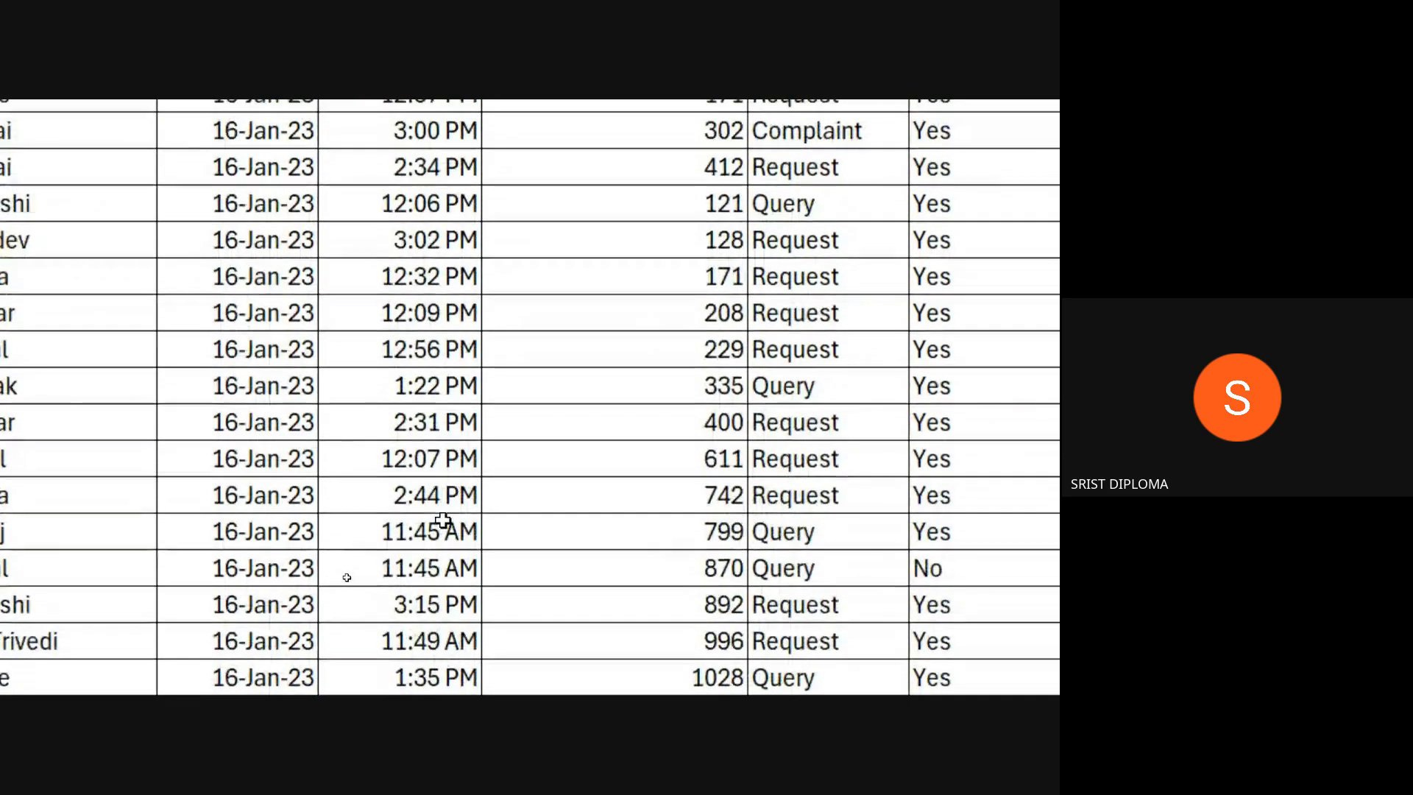
{"action": "scroll", "coordinate": [442, 521], "scroll_direction": "up", "scroll_amount": 2}
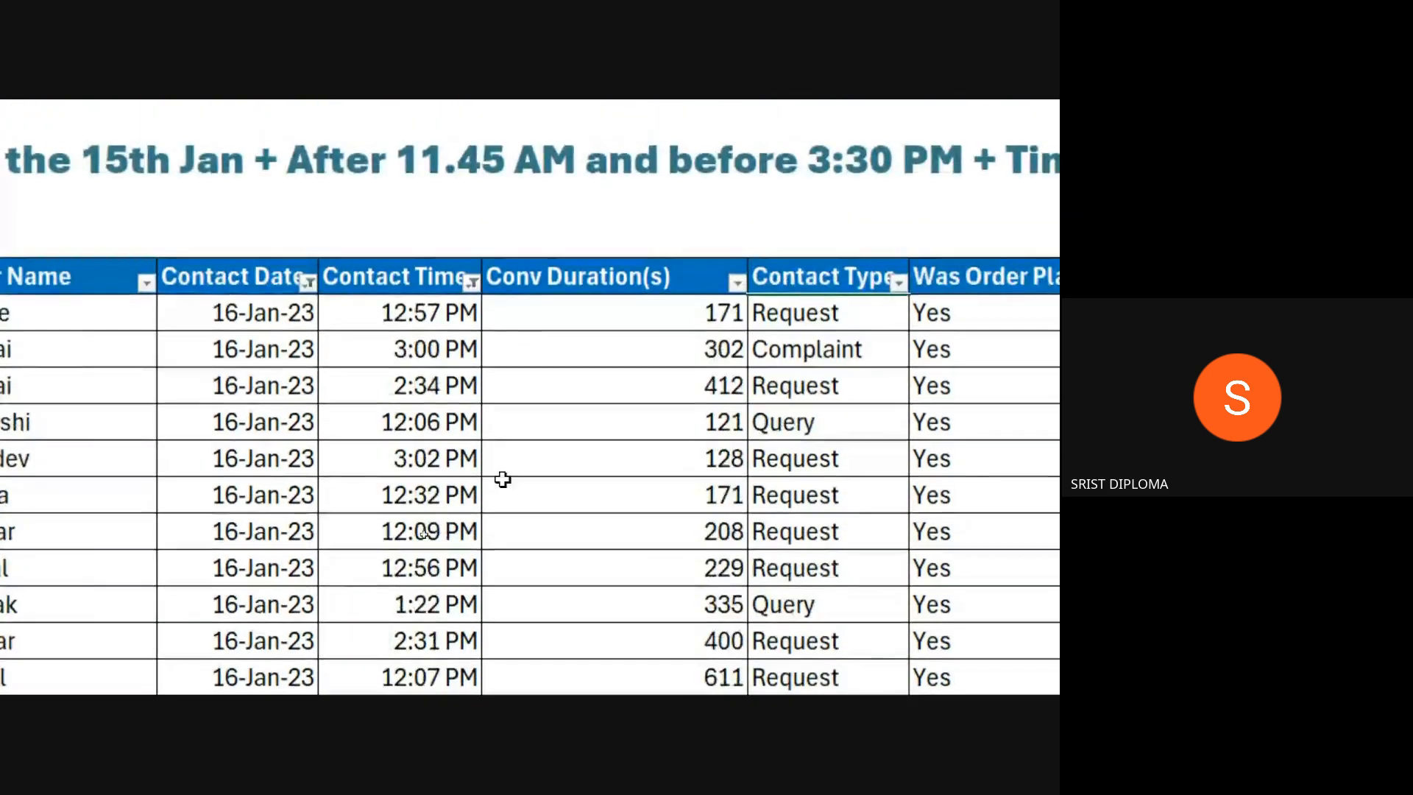
- Filter the Time to Answer(s) column with a Less Than number filter of 80
{"action": "scroll", "coordinate": [498, 476], "scroll_direction": "right", "scroll_amount": 3}
{"action": "scroll", "coordinate": [930, 252], "scroll_direction": "right", "scroll_amount": 2}
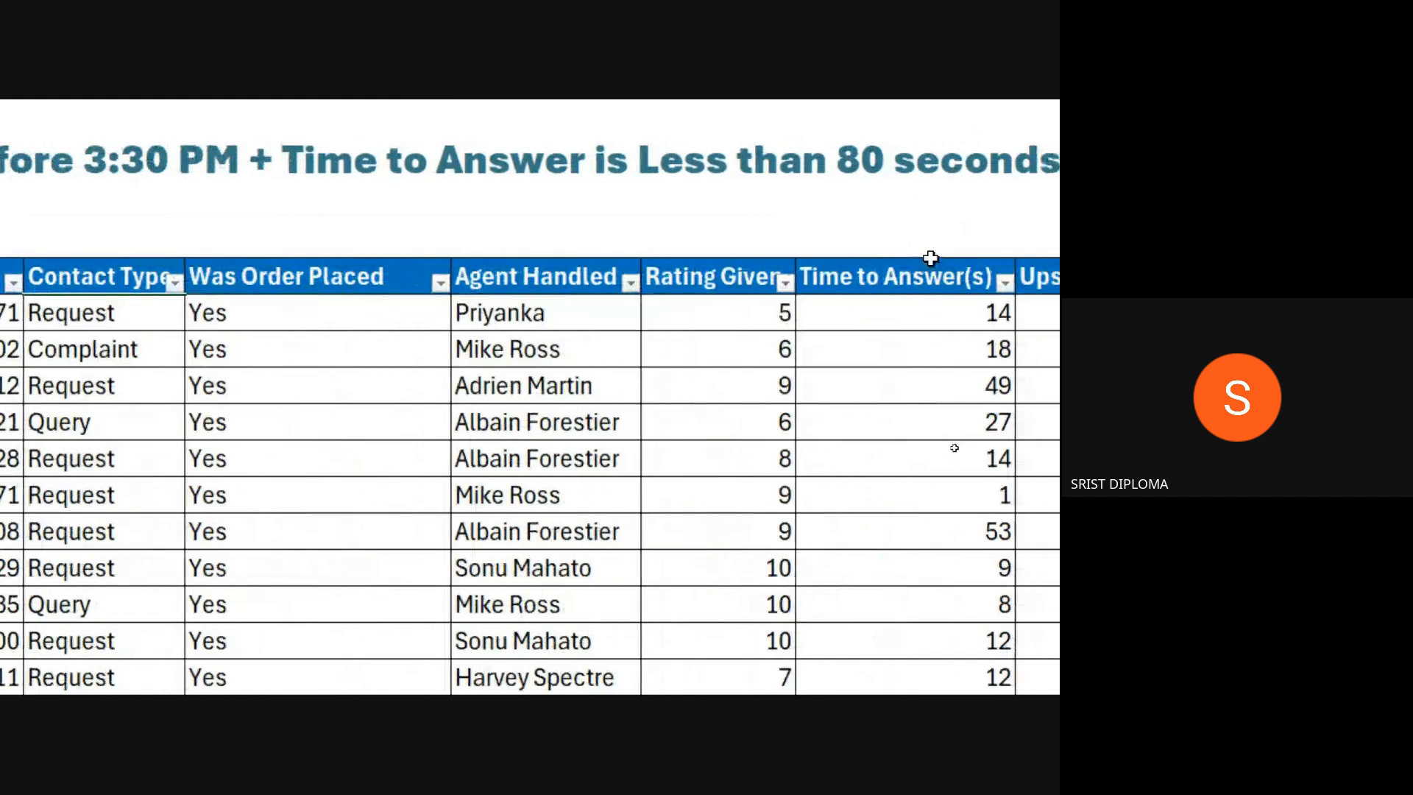
{"action": "scroll", "coordinate": [925, 181], "scroll_direction": "right", "scroll_amount": 2}
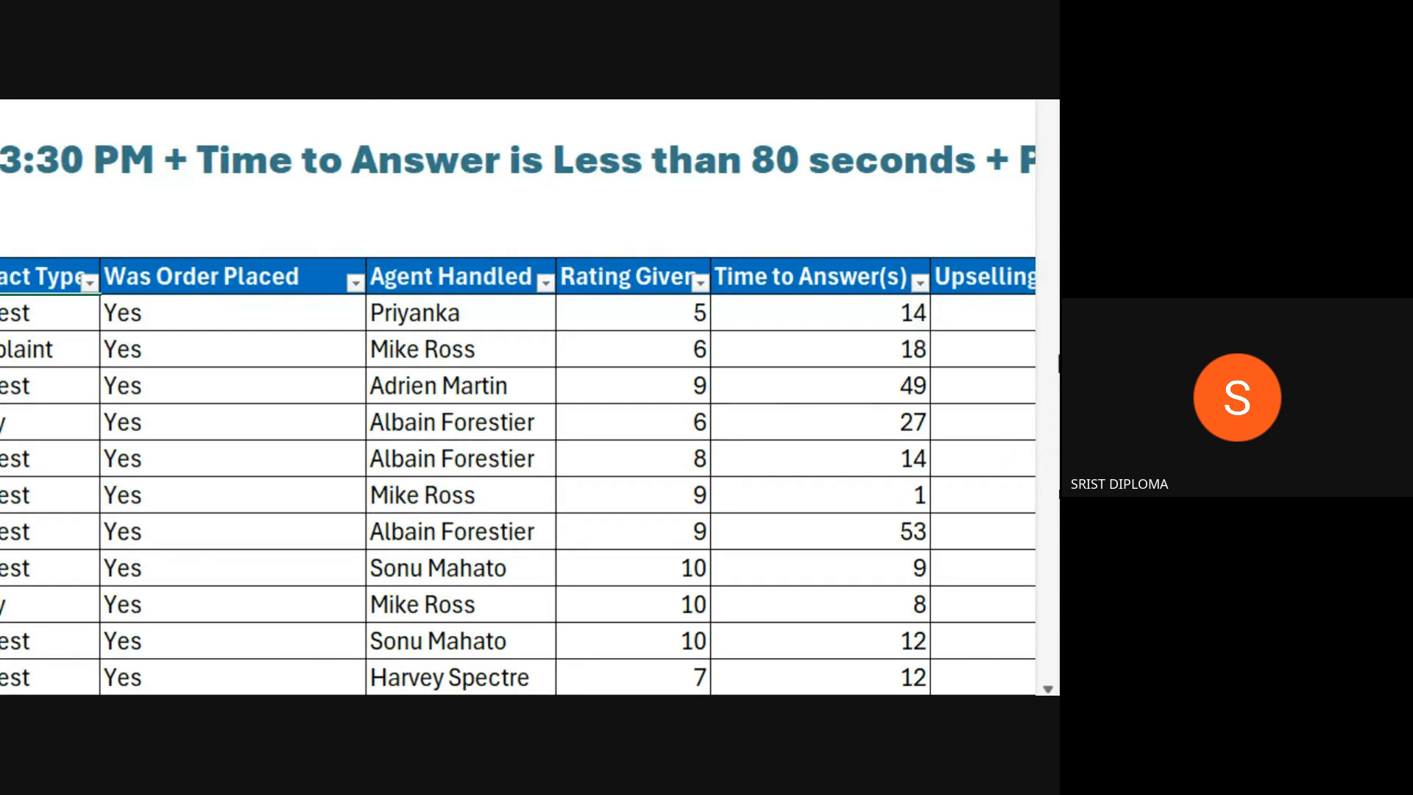
{"action": "left_click", "coordinate": [920, 284]}
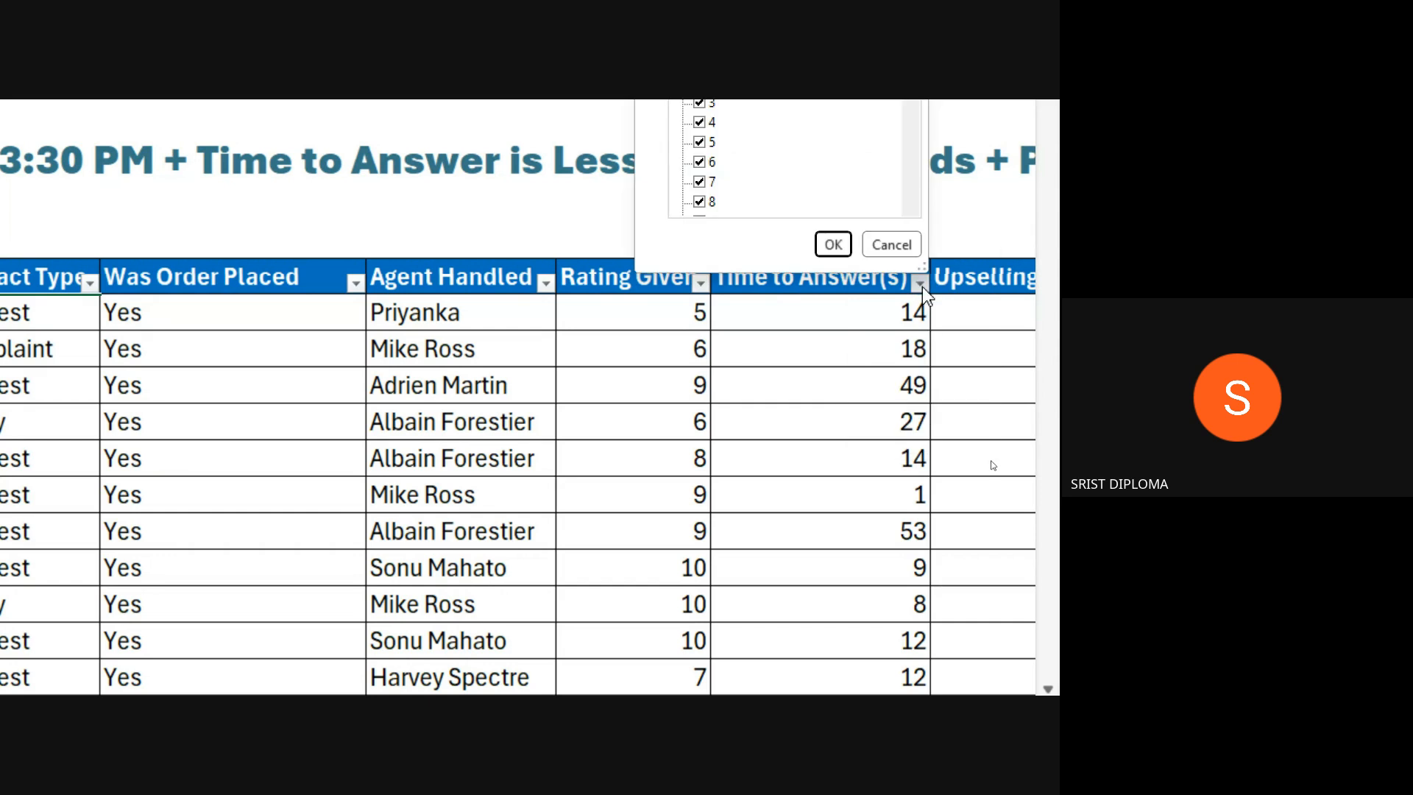
{"action": "mouse_move", "coordinate": [798, 182]}
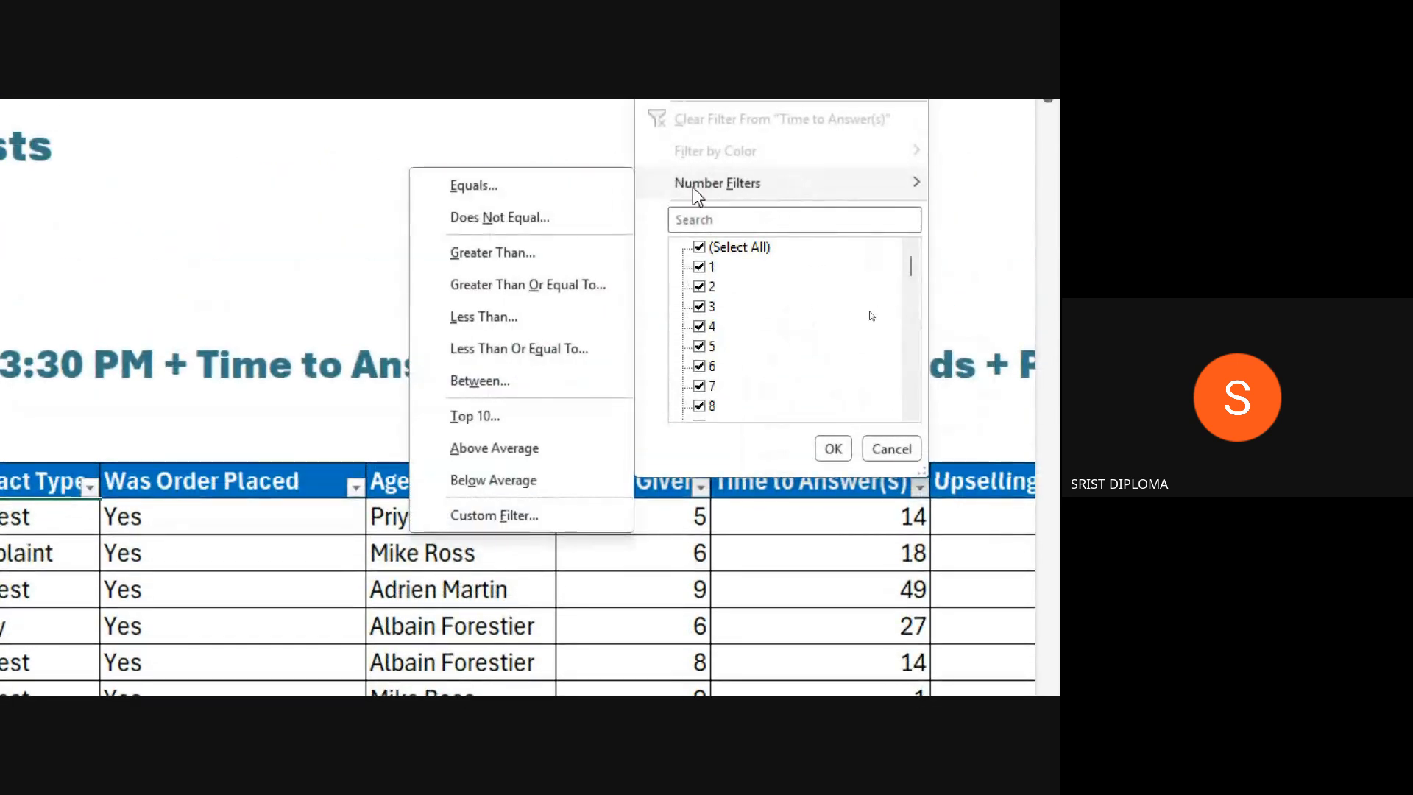
{"action": "left_click", "coordinate": [506, 318]}
{"action": "left_click_drag", "start_coordinate": [208, 423], "coordinate": [565, 366]}
{"action": "left_click", "coordinate": [458, 422]}
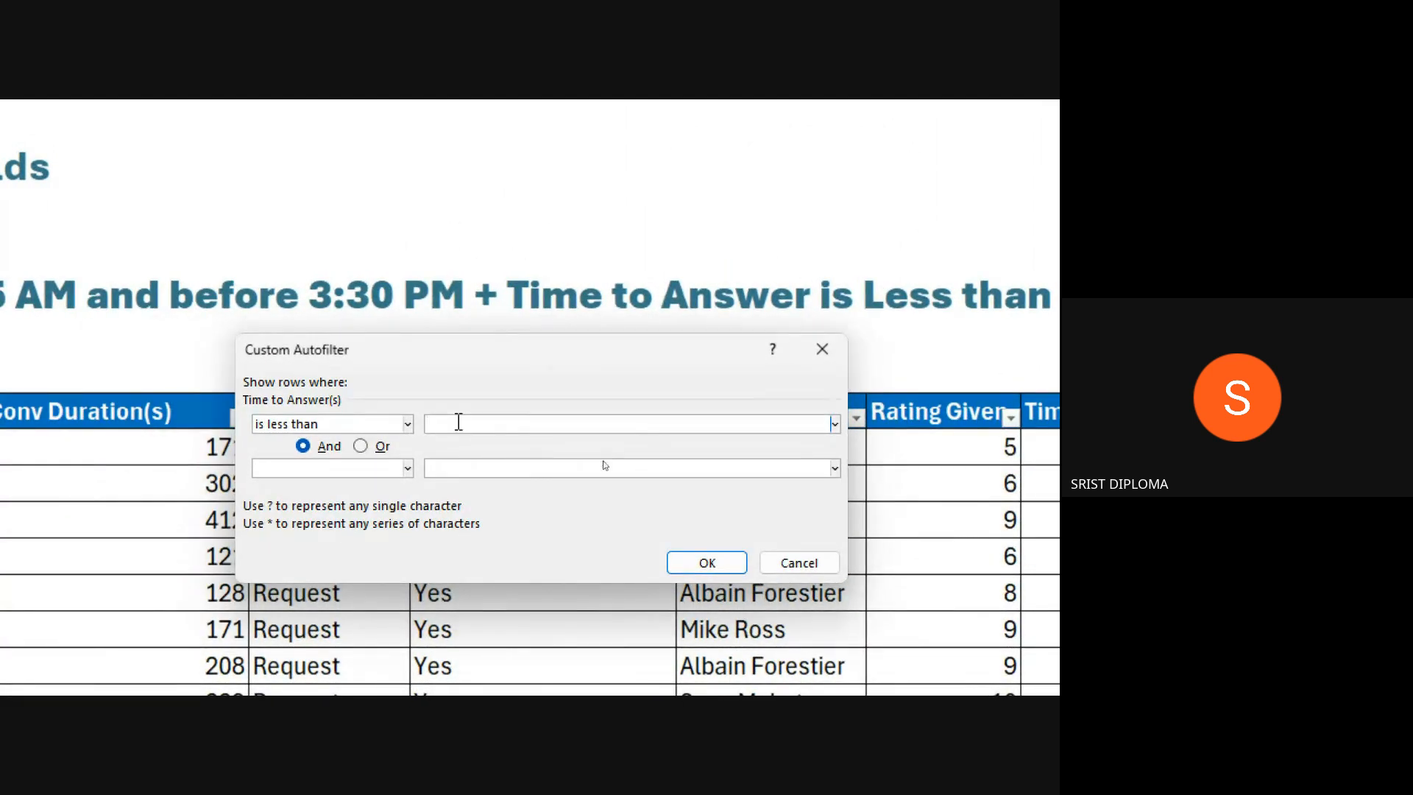
{"action": "type", "text": "80"}
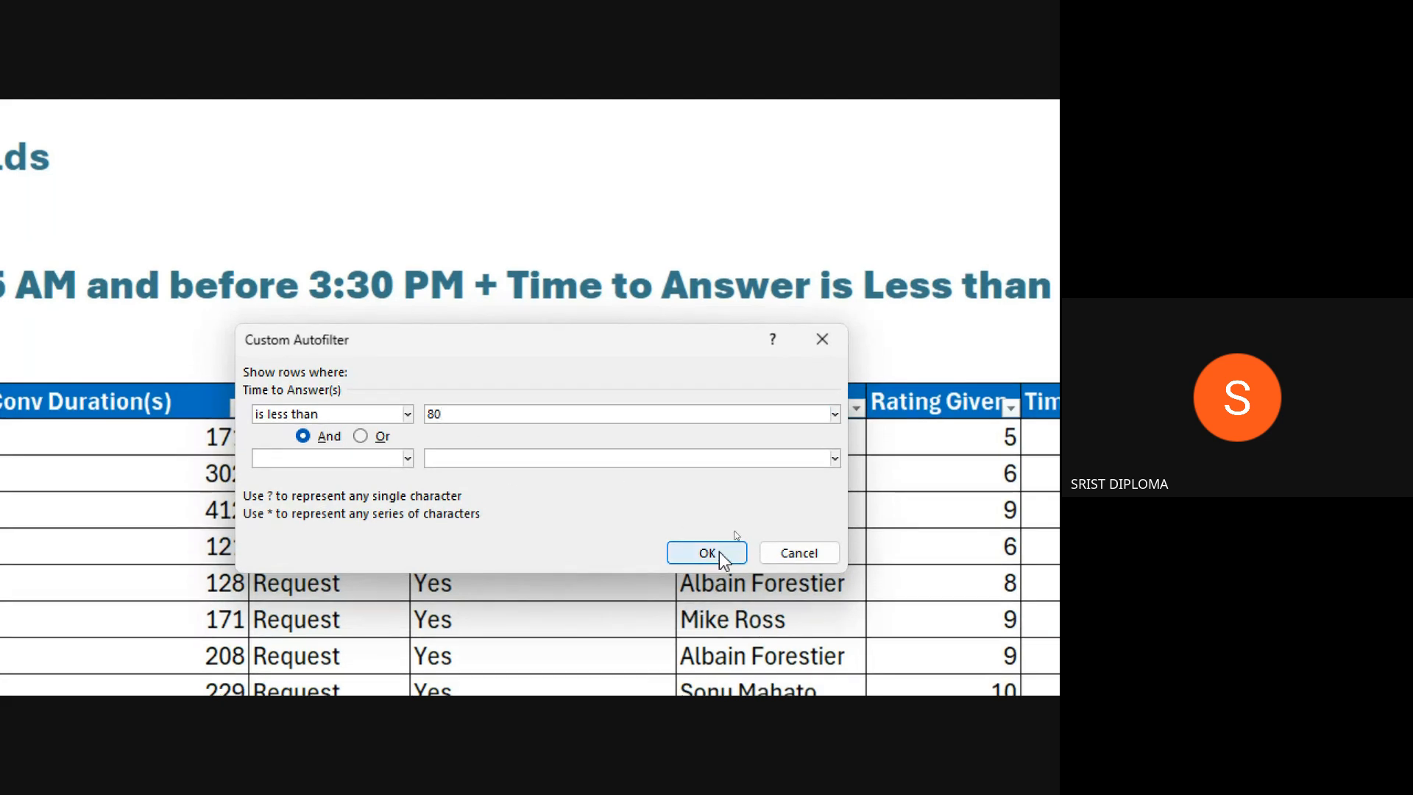
{"action": "left_click", "coordinate": [711, 560]}
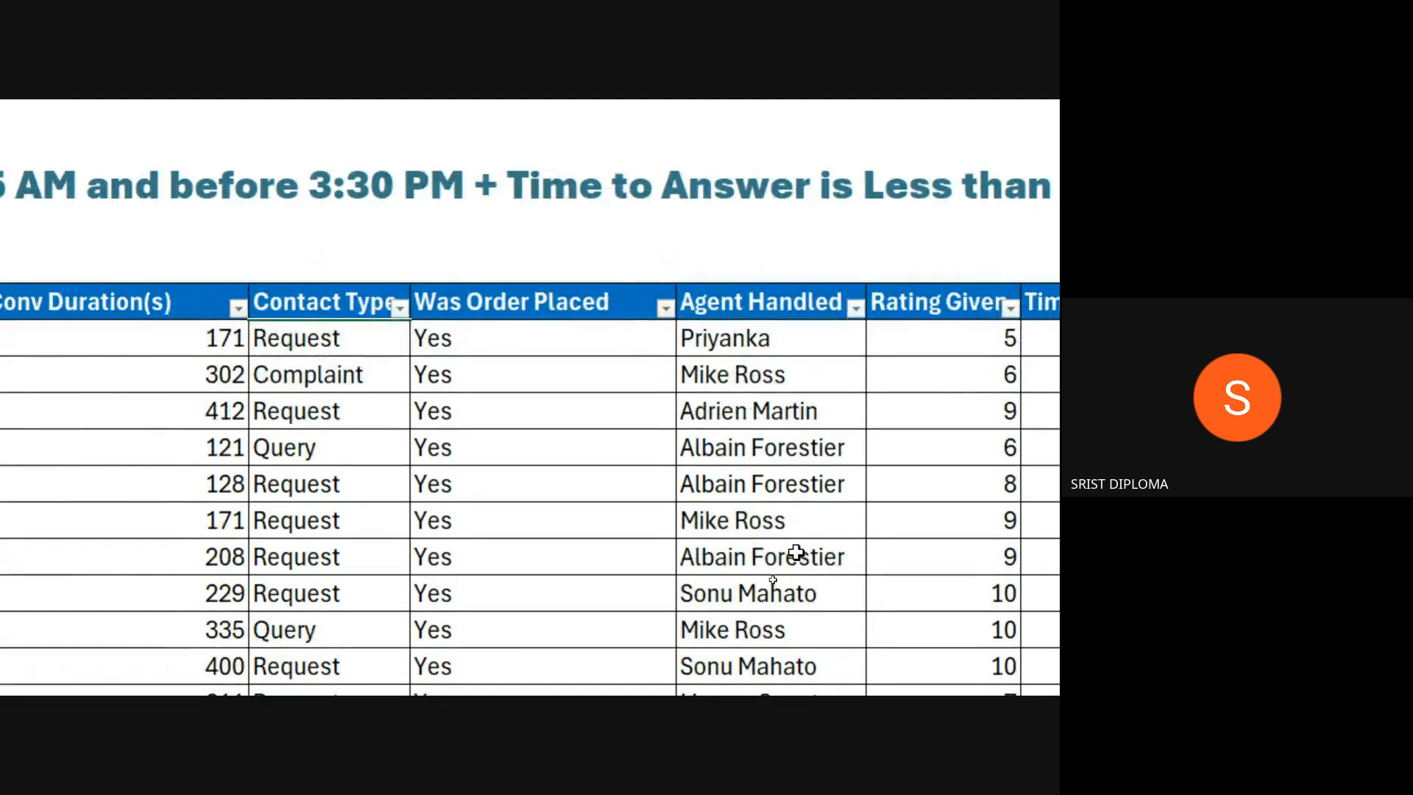
- Filter the Product Name column to the products matching the search text "crispy"
{"action": "left_click_drag", "start_coordinate": [920, 674], "coordinate": [968, 675]}
{"action": "scroll", "coordinate": [916, 548], "scroll_direction": "down", "scroll_amount": 1}
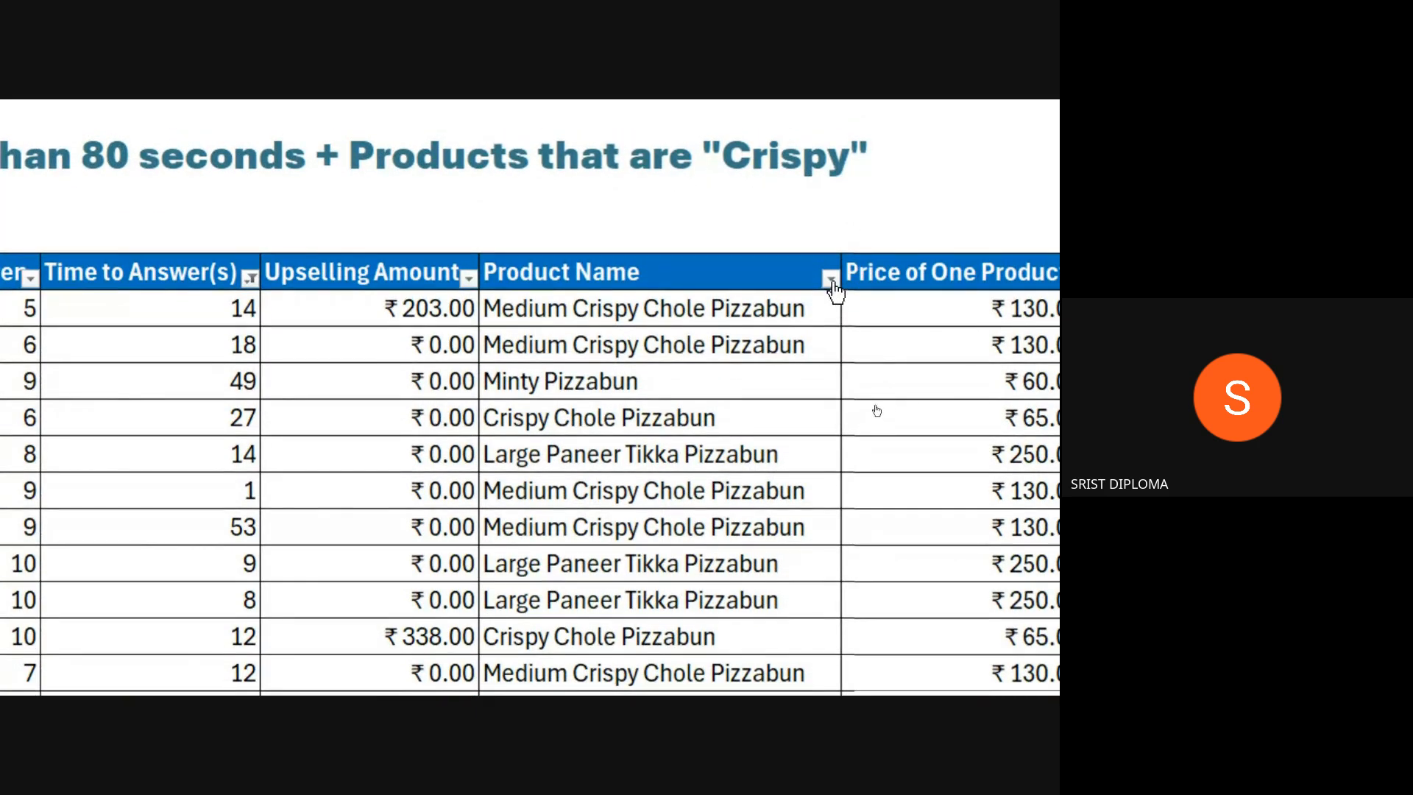
{"action": "left_click", "coordinate": [832, 279]}
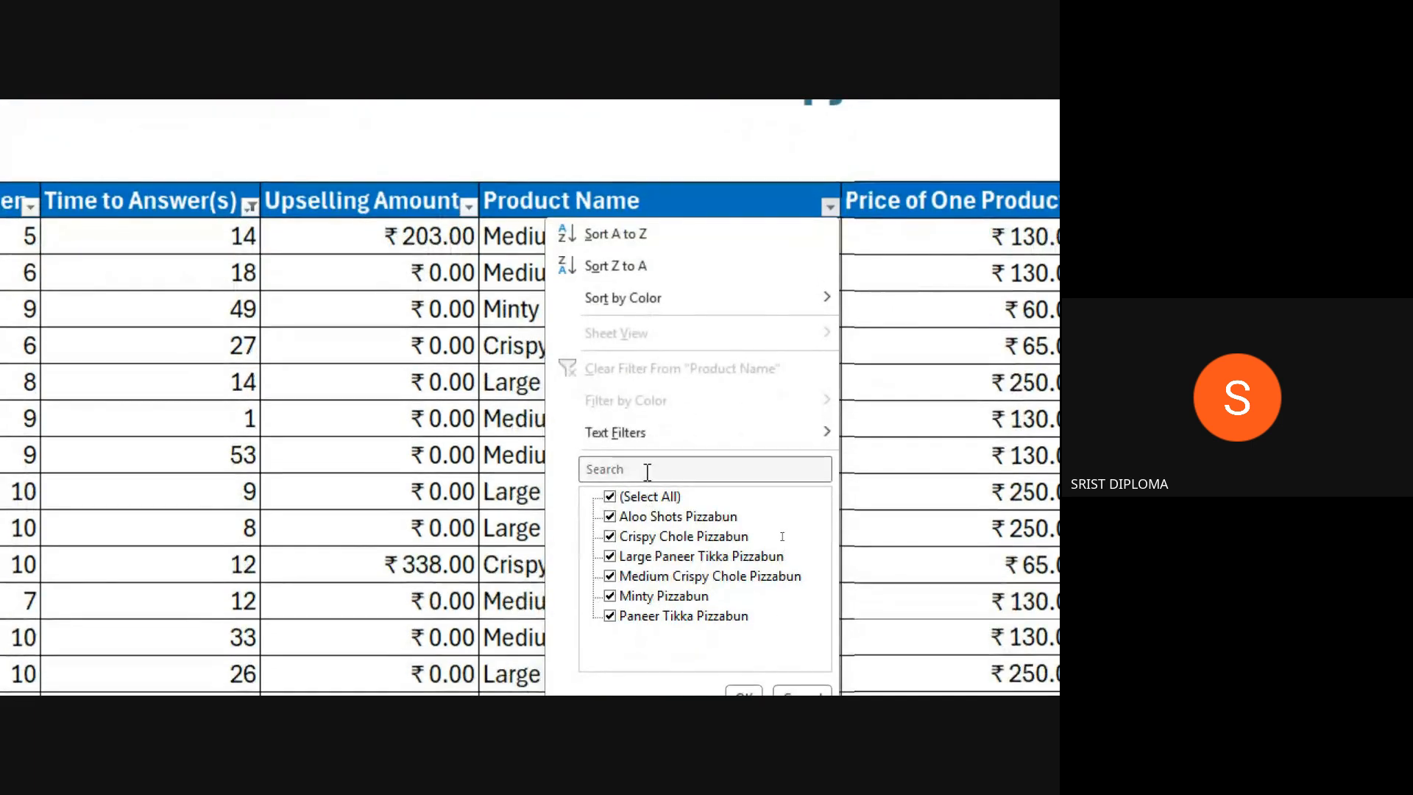
{"action": "left_click", "coordinate": [648, 471]}
{"action": "type", "text": "crispy"}
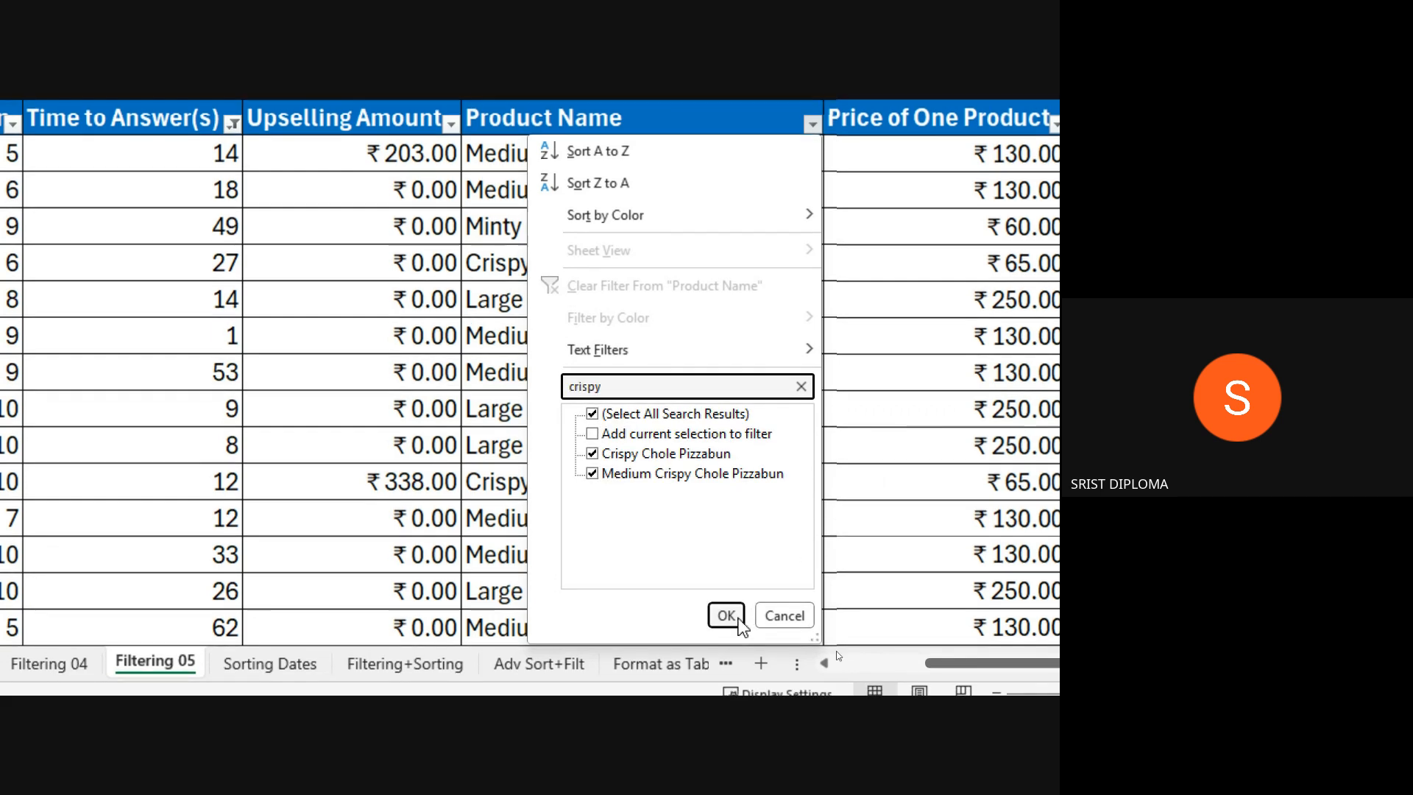
{"action": "left_click", "coordinate": [727, 627]}
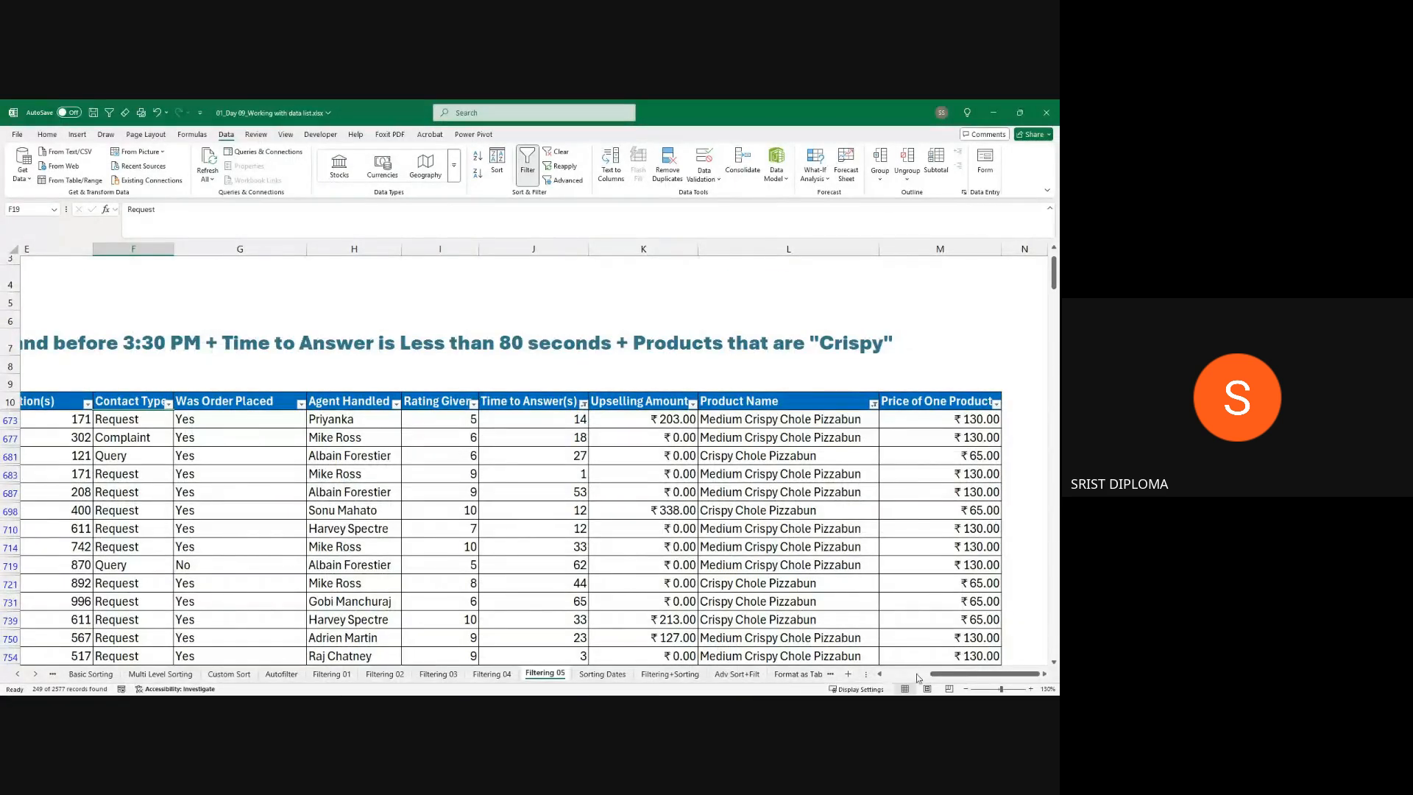
- Check the filtered list's Contact Date values down to the last row, and its Contact Time values, against the criteria line
{"action": "left_click_drag", "start_coordinate": [962, 674], "coordinate": [924, 675]}
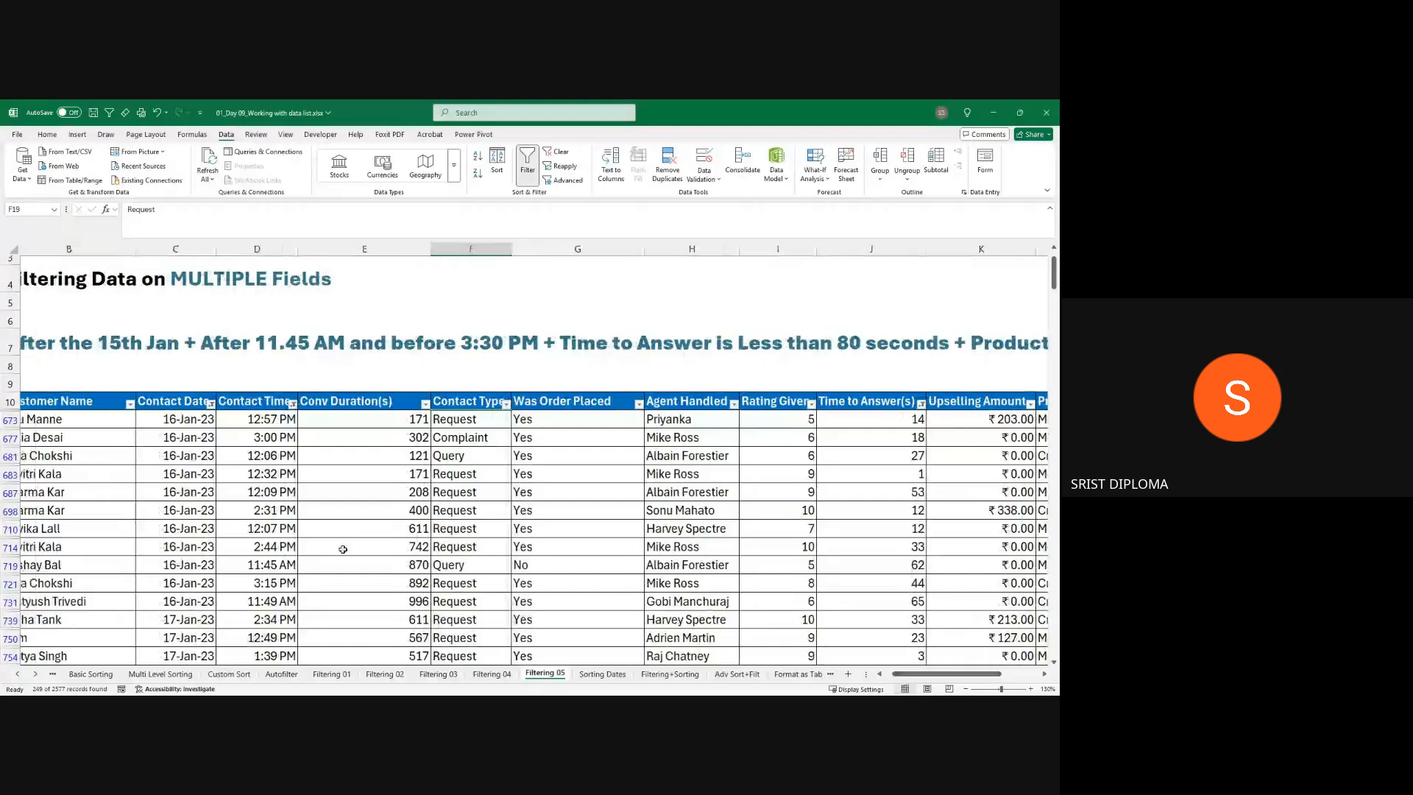
{"action": "scroll", "coordinate": [343, 549], "scroll_direction": "down", "scroll_amount": 3}
{"action": "scroll", "coordinate": [328, 536], "scroll_direction": "up", "scroll_amount": 3}
{"action": "left_click", "coordinate": [196, 421]}
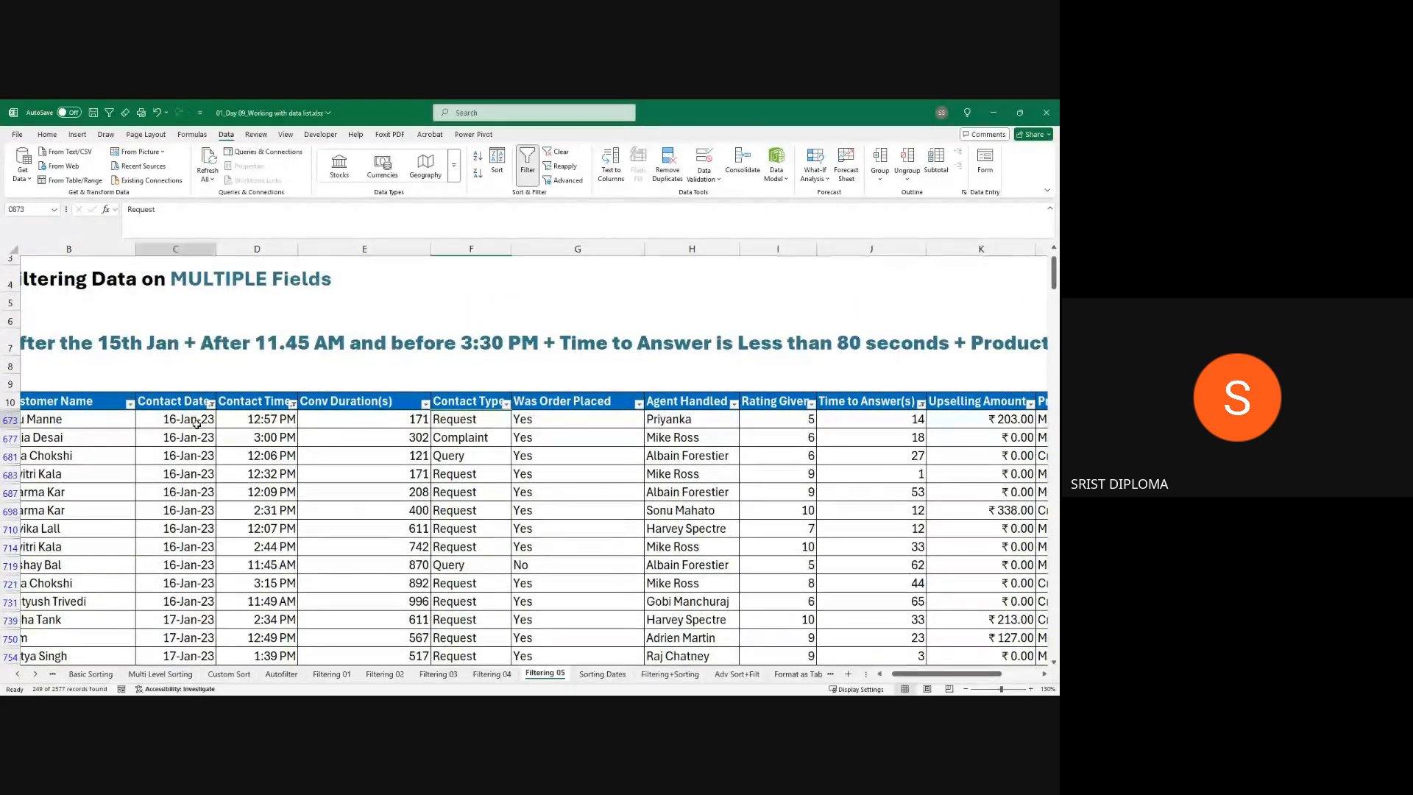
{"action": "key", "text": "ctrl+shift+Down"}
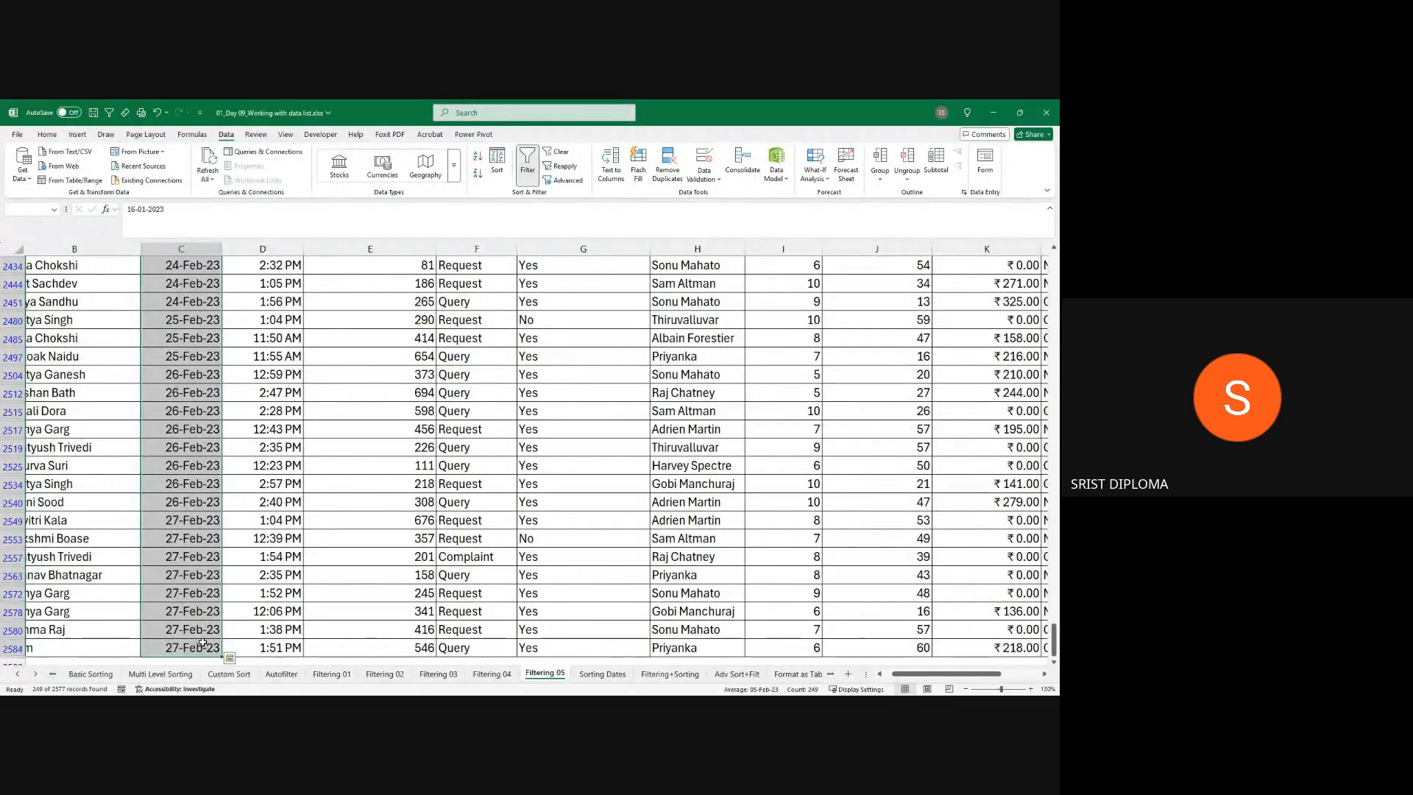
{"action": "key", "text": "ctrl+Home"}
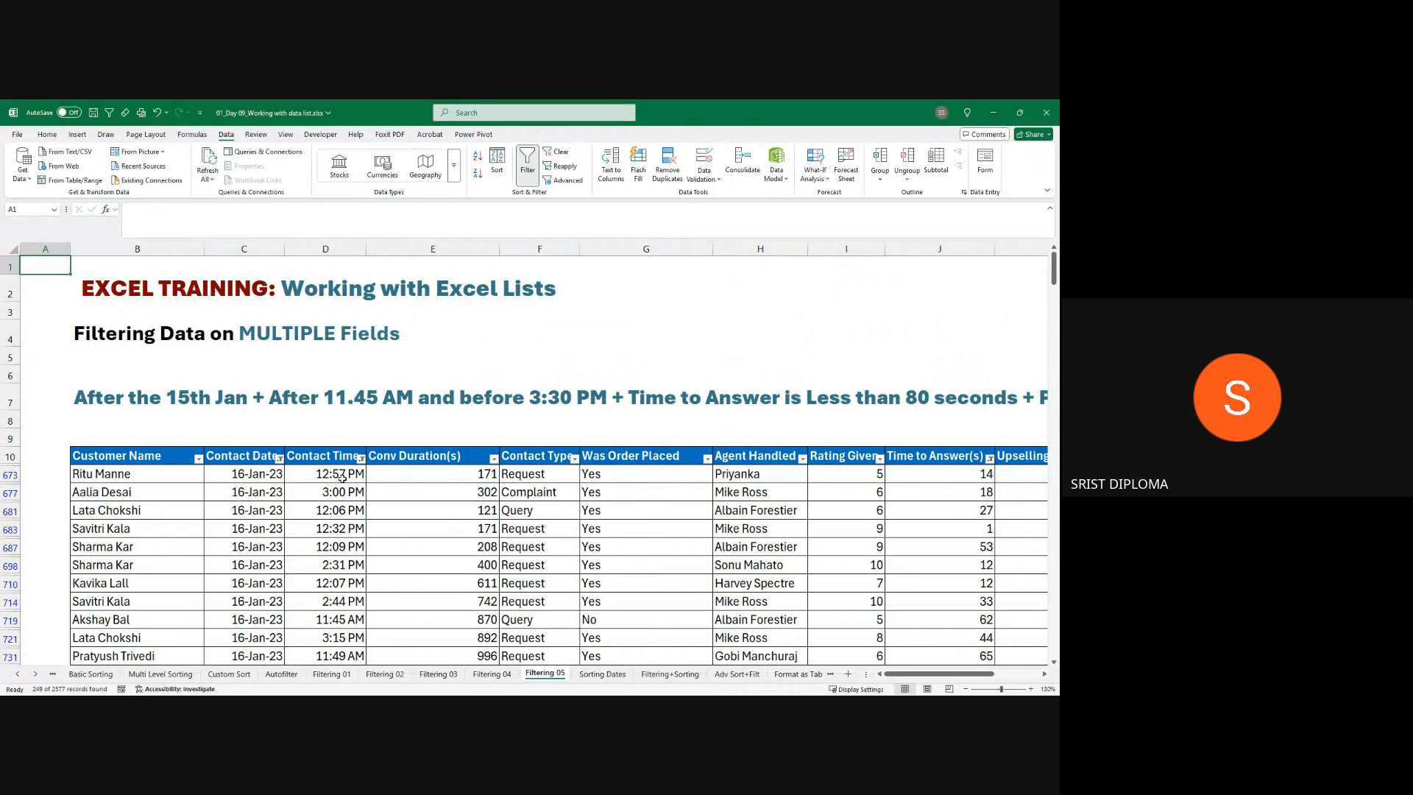
{"action": "left_click", "coordinate": [342, 478]}
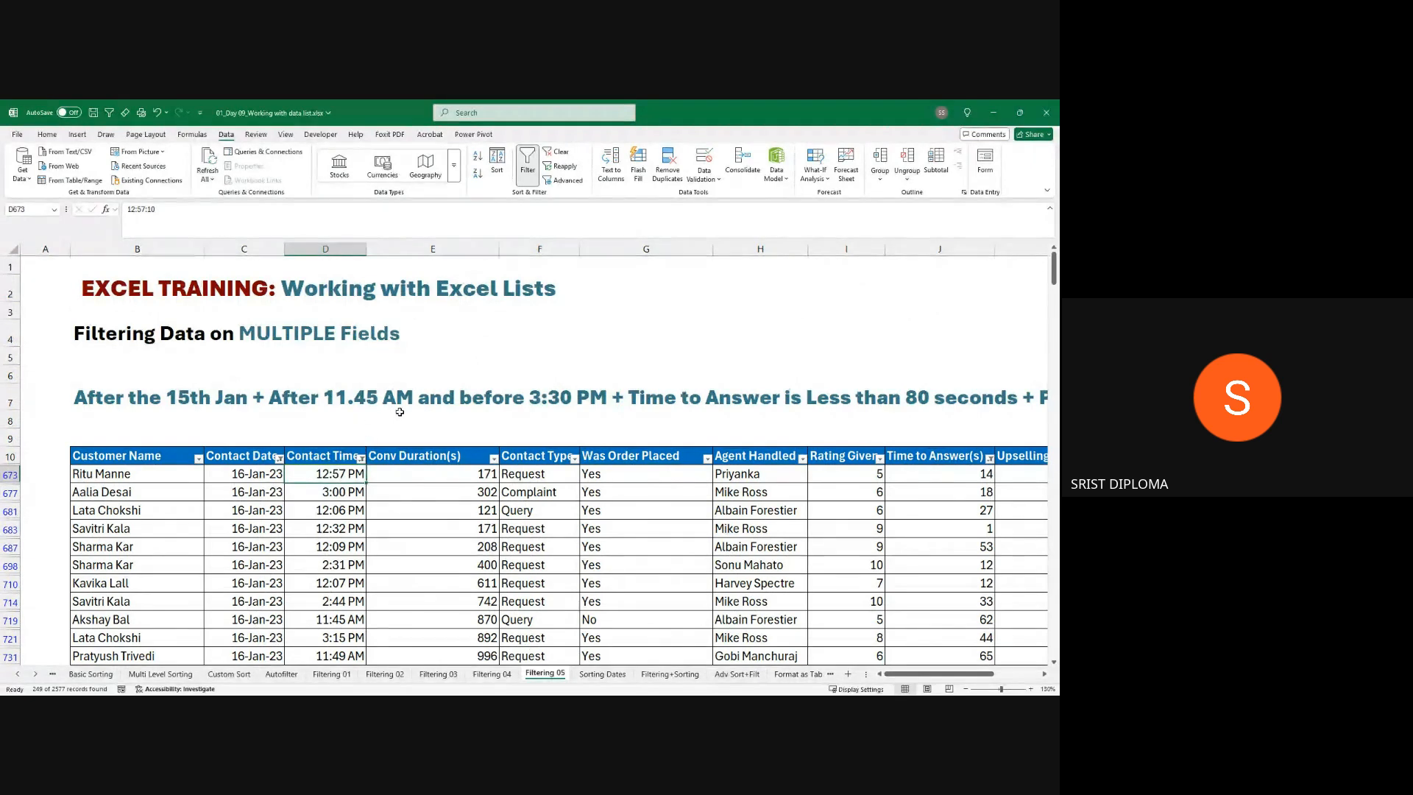
{"action": "scroll", "coordinate": [340, 508], "scroll_direction": "down", "scroll_amount": 5}
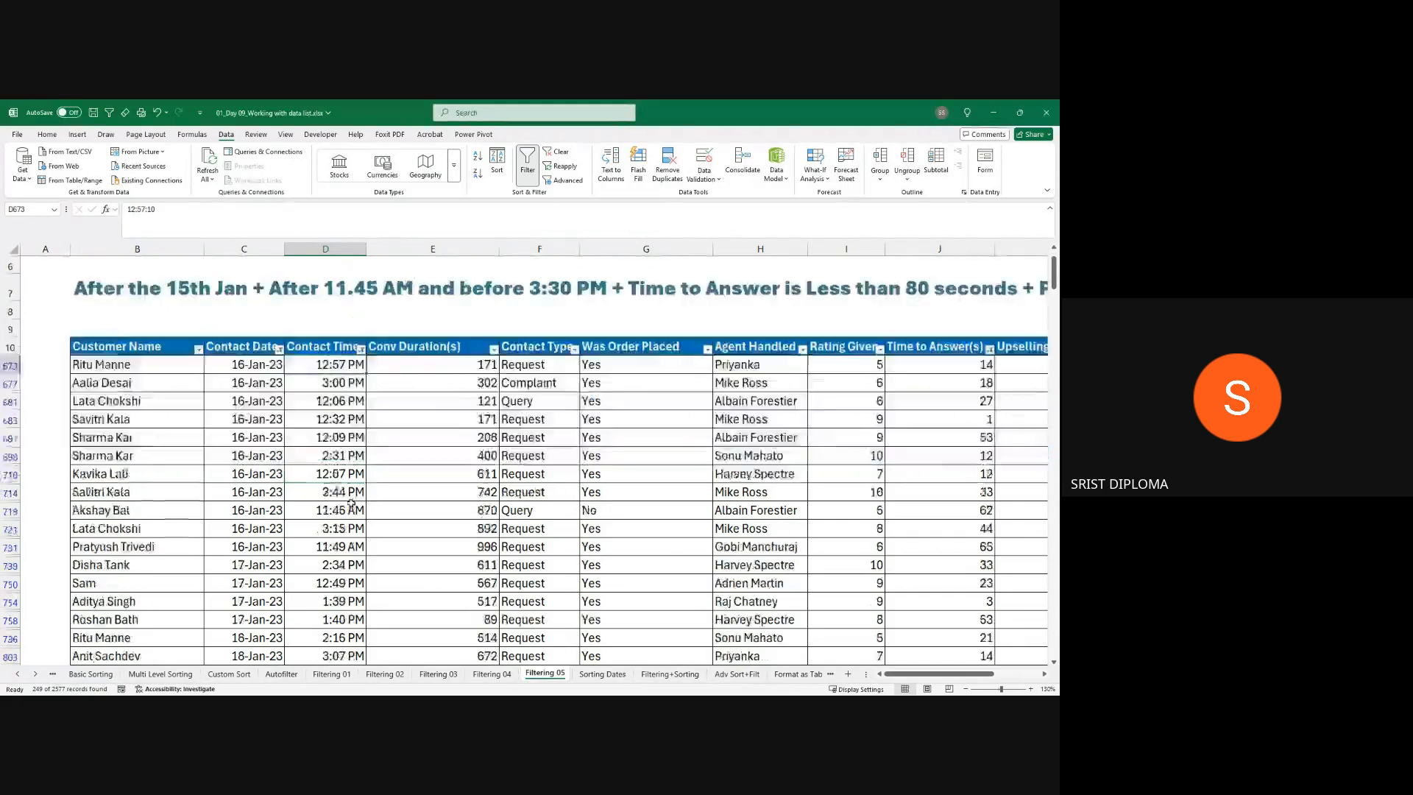
{"action": "scroll", "coordinate": [337, 524], "scroll_direction": "up", "scroll_amount": 6}
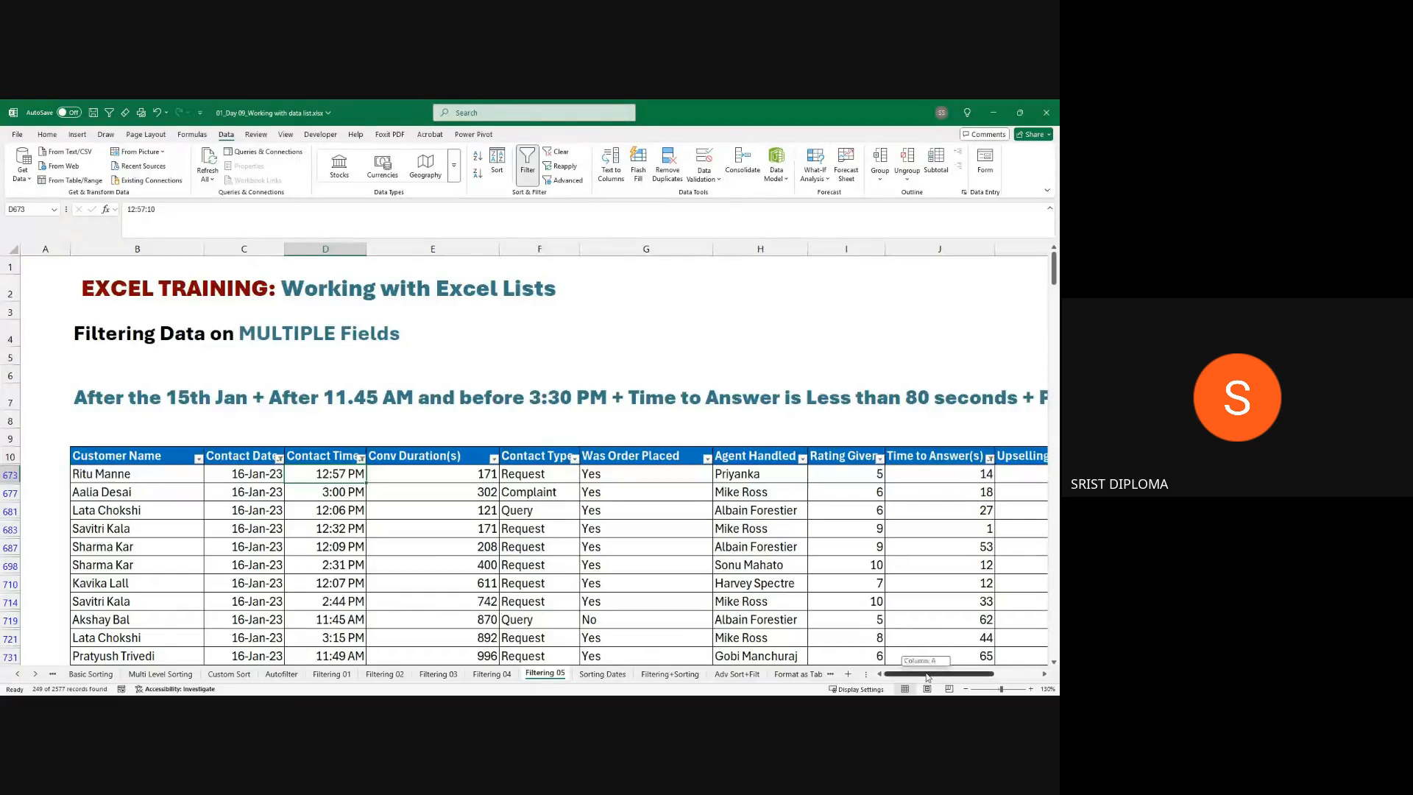
- Examine the Time to Answer(s) and Product Name values down the filtered list and return to its header row
{"action": "scroll", "coordinate": [927, 663], "scroll_direction": "right", "scroll_amount": 5}
{"action": "scroll", "coordinate": [798, 574], "scroll_direction": "down", "scroll_amount": 3}
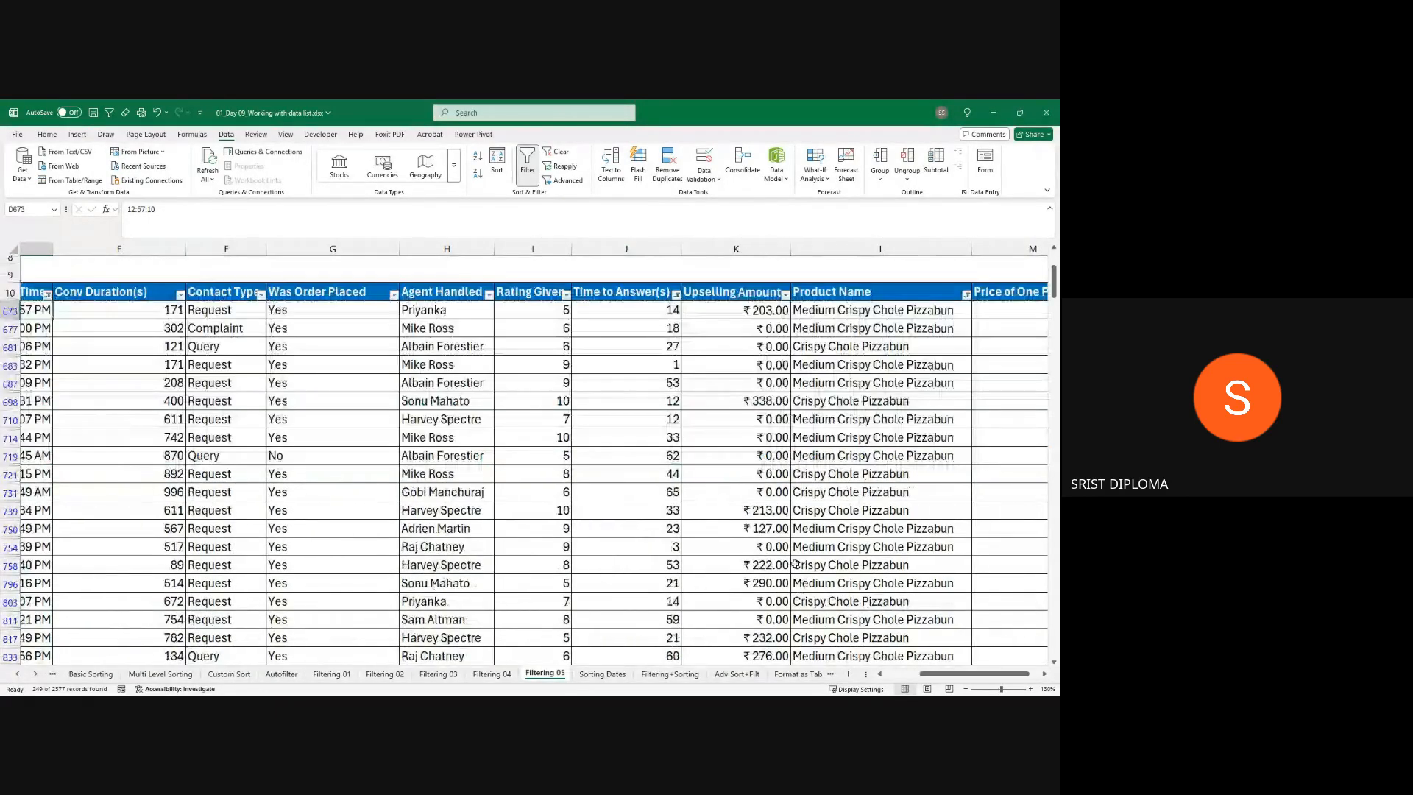
{"action": "scroll", "coordinate": [667, 370], "scroll_direction": "down", "scroll_amount": 7}
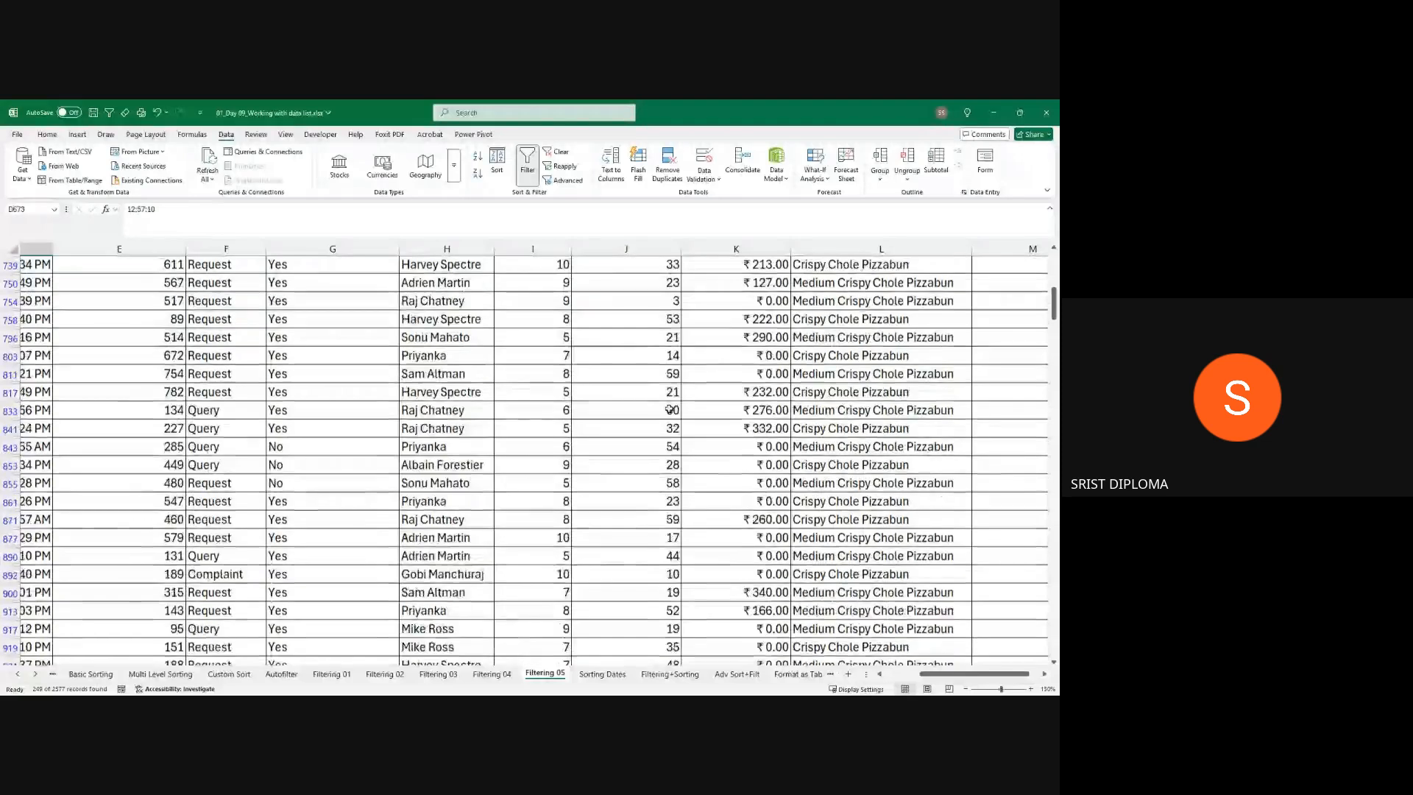
{"action": "scroll", "coordinate": [666, 410], "scroll_direction": "down", "scroll_amount": 8}
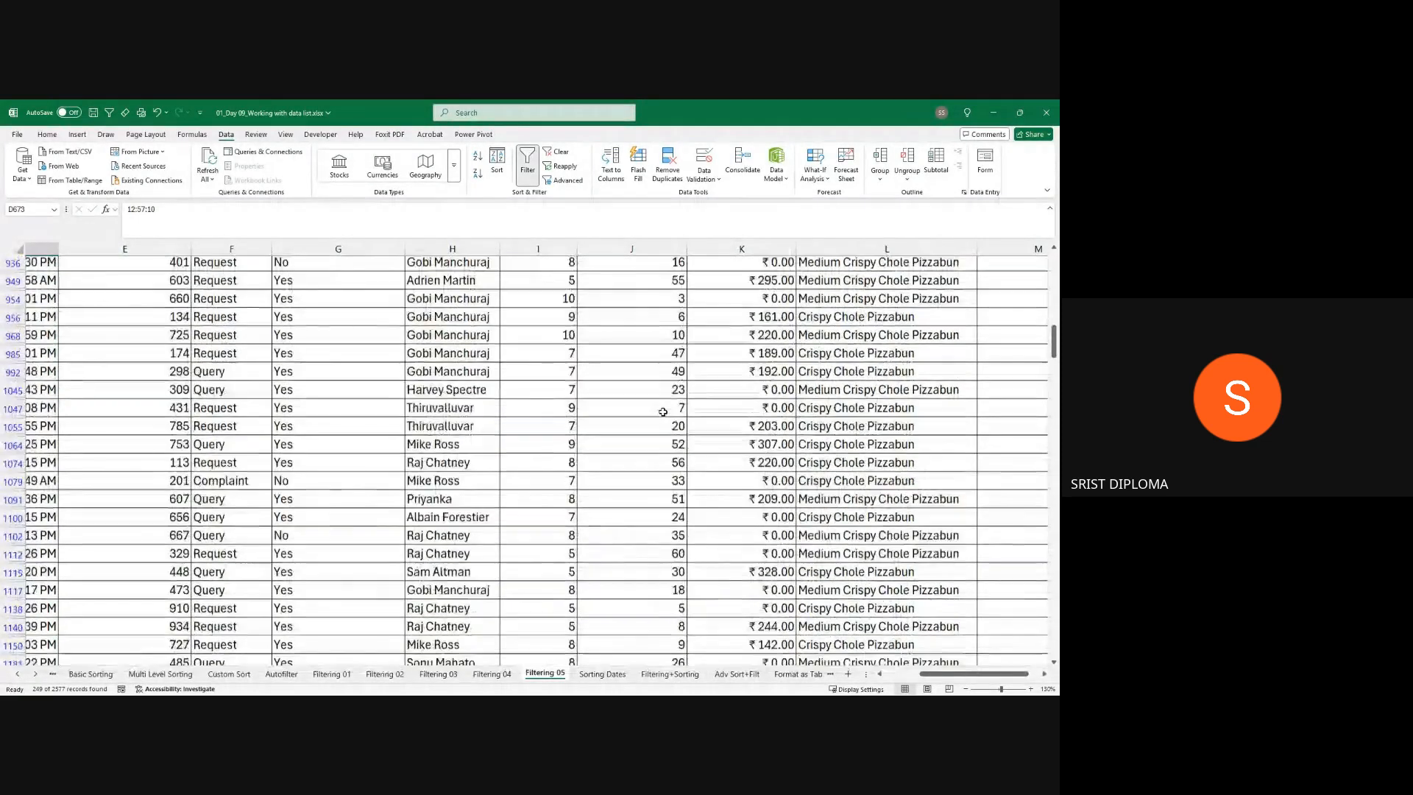
{"action": "scroll", "coordinate": [661, 442], "scroll_direction": "down", "scroll_amount": 1}
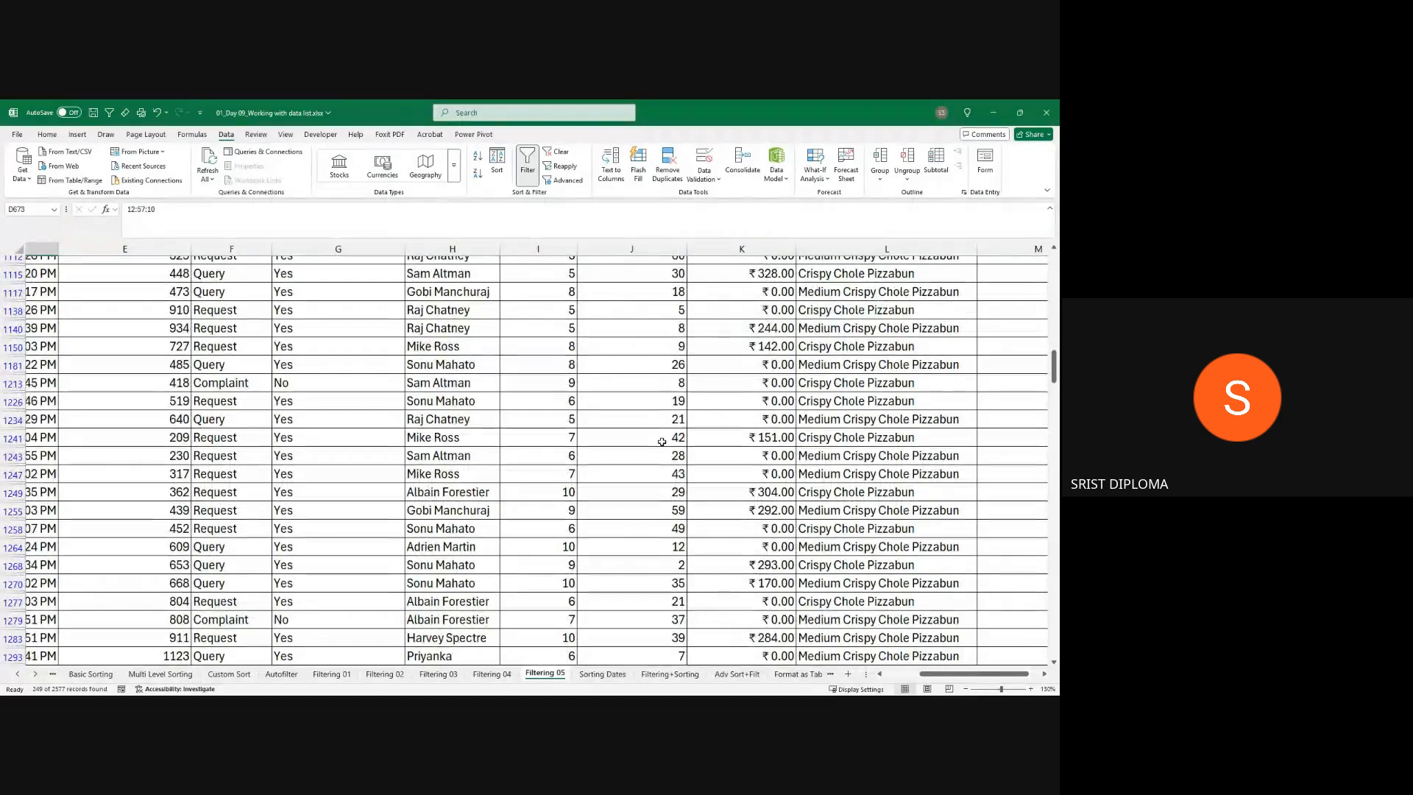
{"action": "scroll", "coordinate": [661, 442], "scroll_direction": "up", "scroll_amount": 9}
{"action": "scroll", "coordinate": [661, 439], "scroll_direction": "up", "scroll_amount": 10}
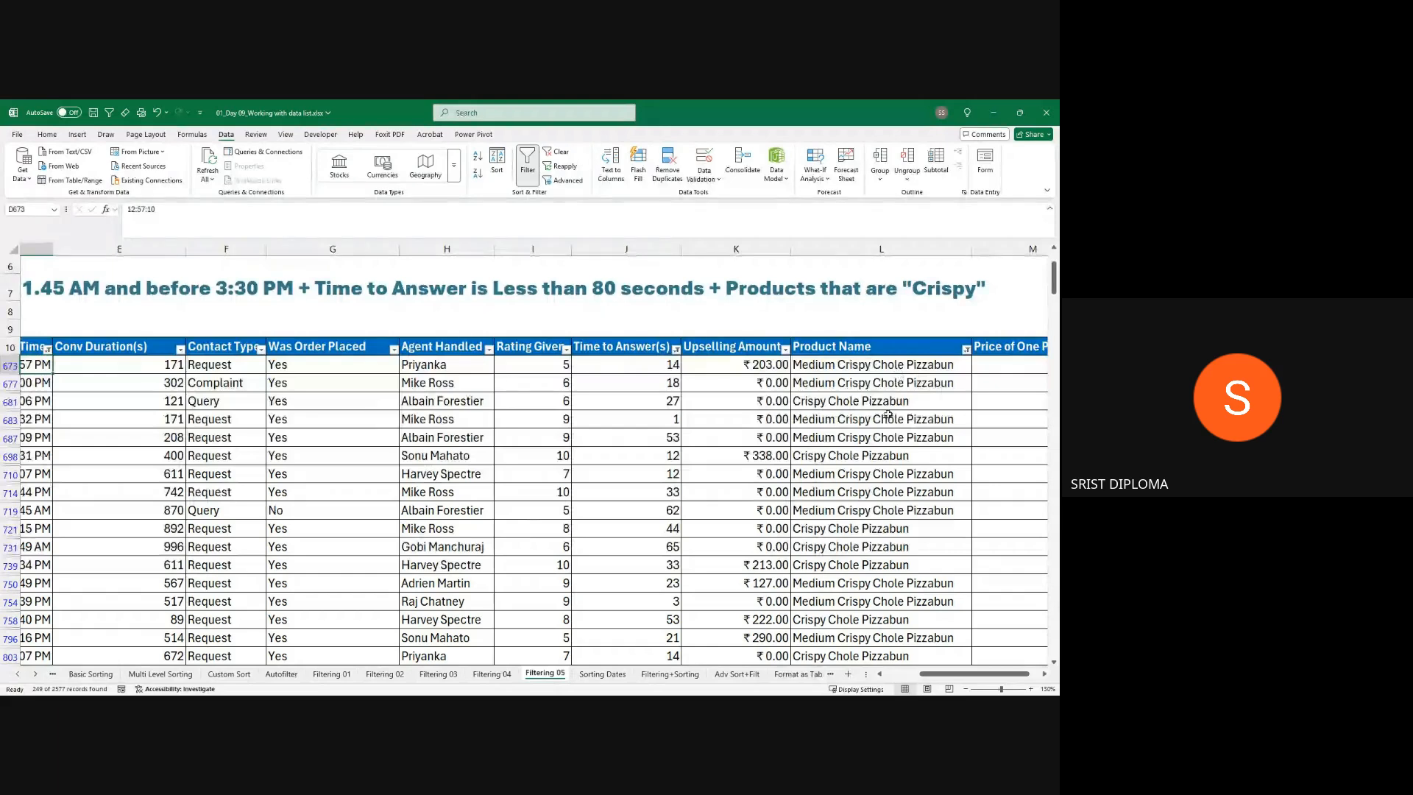
{"action": "scroll", "coordinate": [913, 520], "scroll_direction": "up", "scroll_amount": 2}
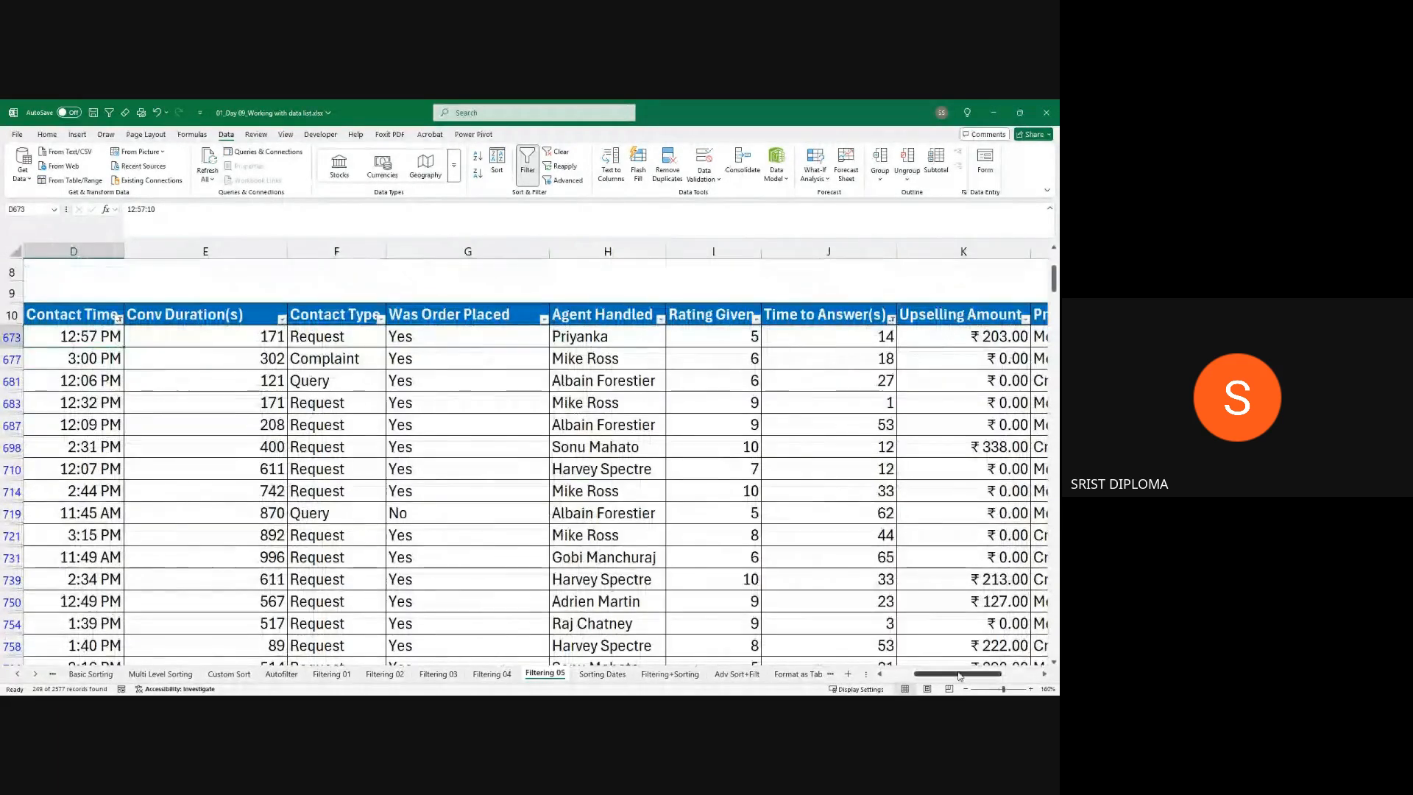
- Examine the filtered records on the Filtering 05 sheet, including the agent, product and price columns
{"action": "left_click_drag", "start_coordinate": [960, 675], "coordinate": [1008, 686]}
{"action": "scroll", "coordinate": [726, 398], "scroll_direction": "up", "scroll_amount": 1}
{"action": "scroll", "coordinate": [726, 397], "scroll_direction": "down", "scroll_amount": 2}
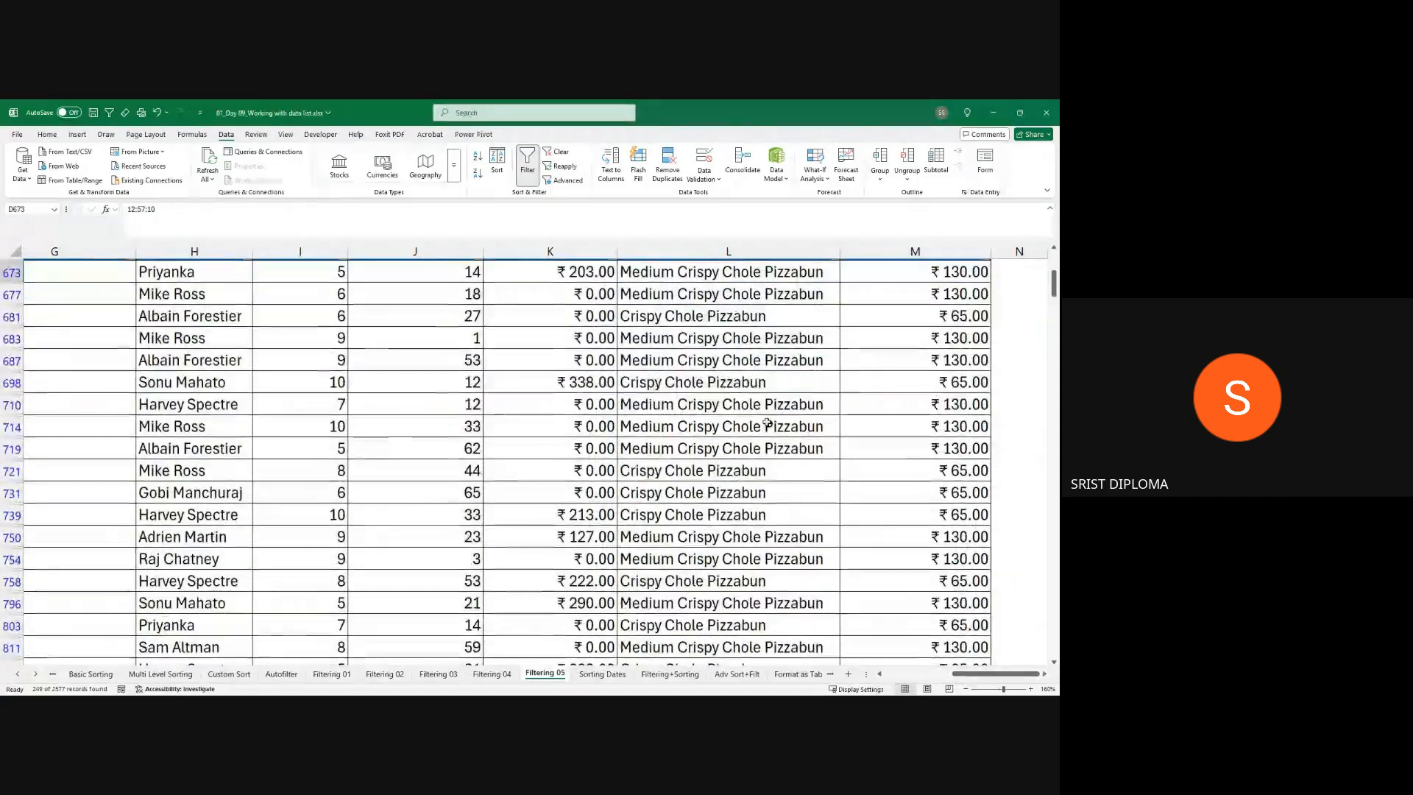
{"action": "scroll", "coordinate": [726, 398], "scroll_direction": "down", "scroll_amount": 5}
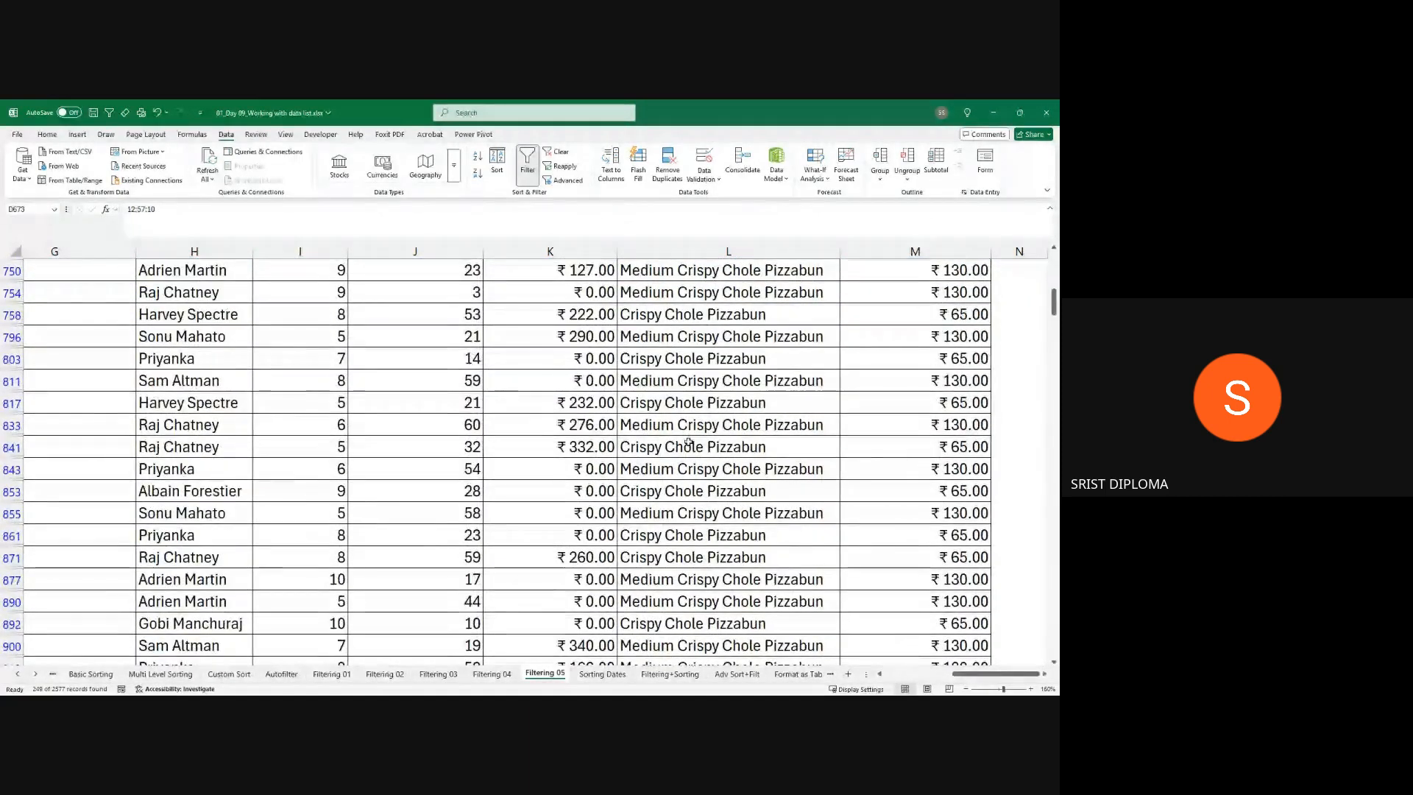
{"action": "scroll", "coordinate": [693, 456], "scroll_direction": "down", "scroll_amount": 5}
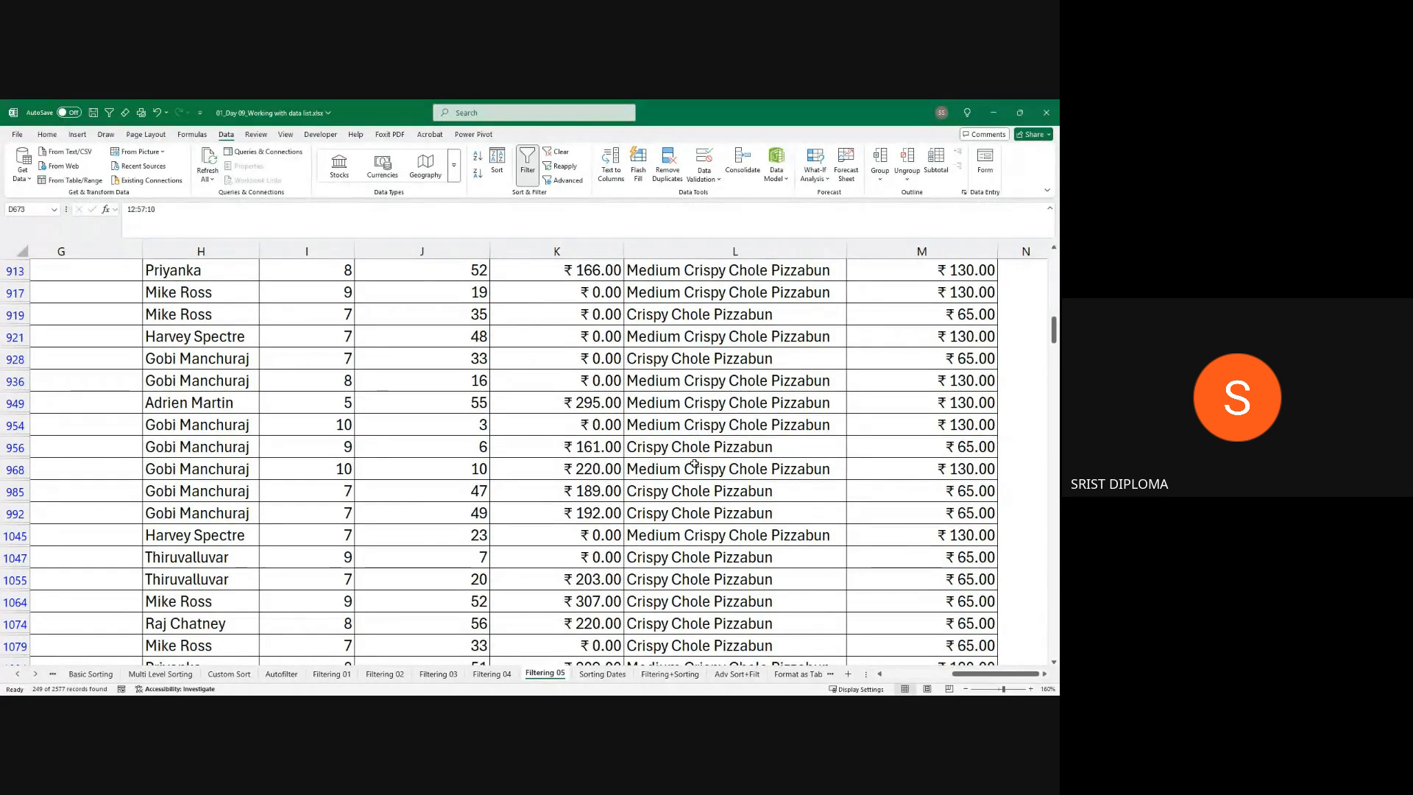
{"action": "scroll", "coordinate": [552, 456], "scroll_direction": "down", "scroll_amount": 2}
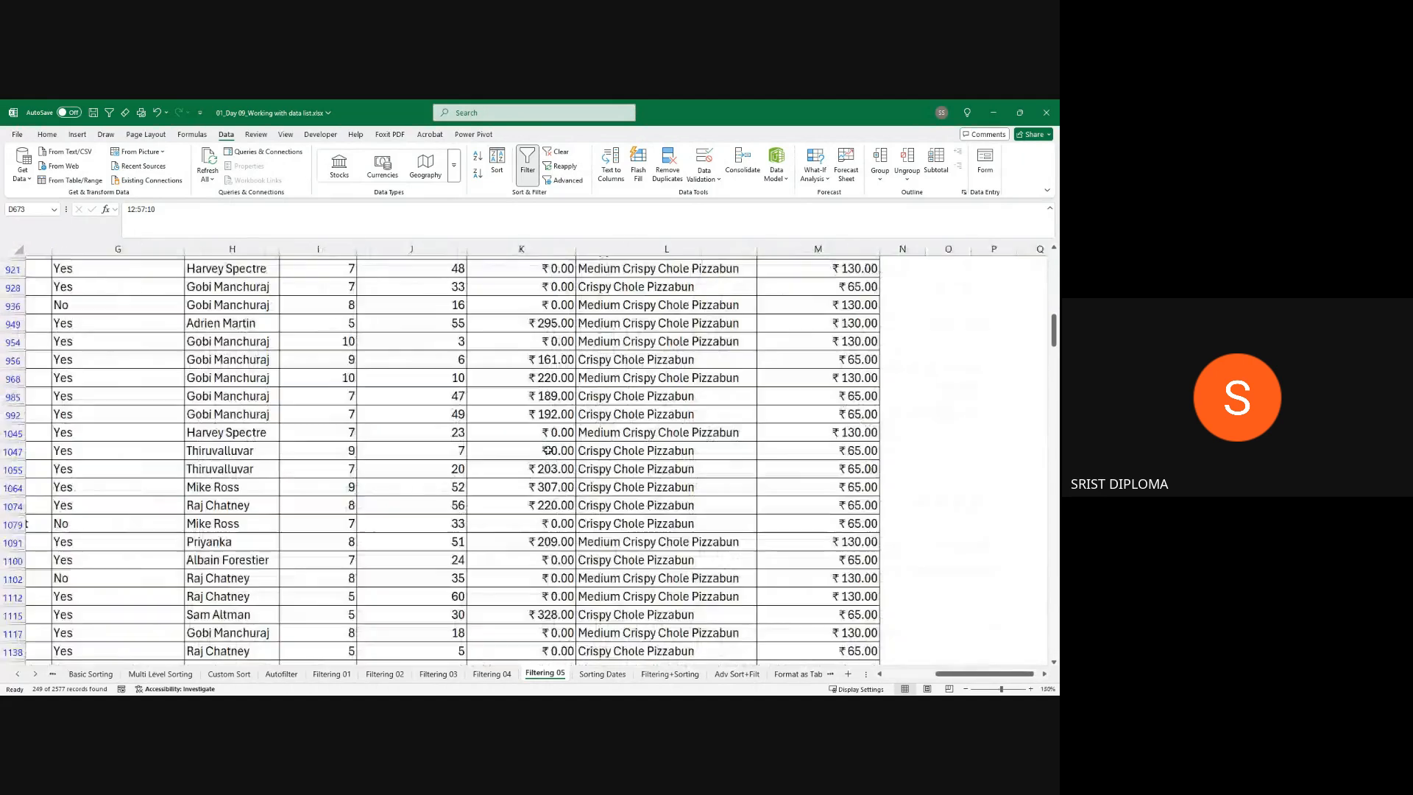
{"action": "left_click_drag", "start_coordinate": [933, 674], "coordinate": [911, 676]}
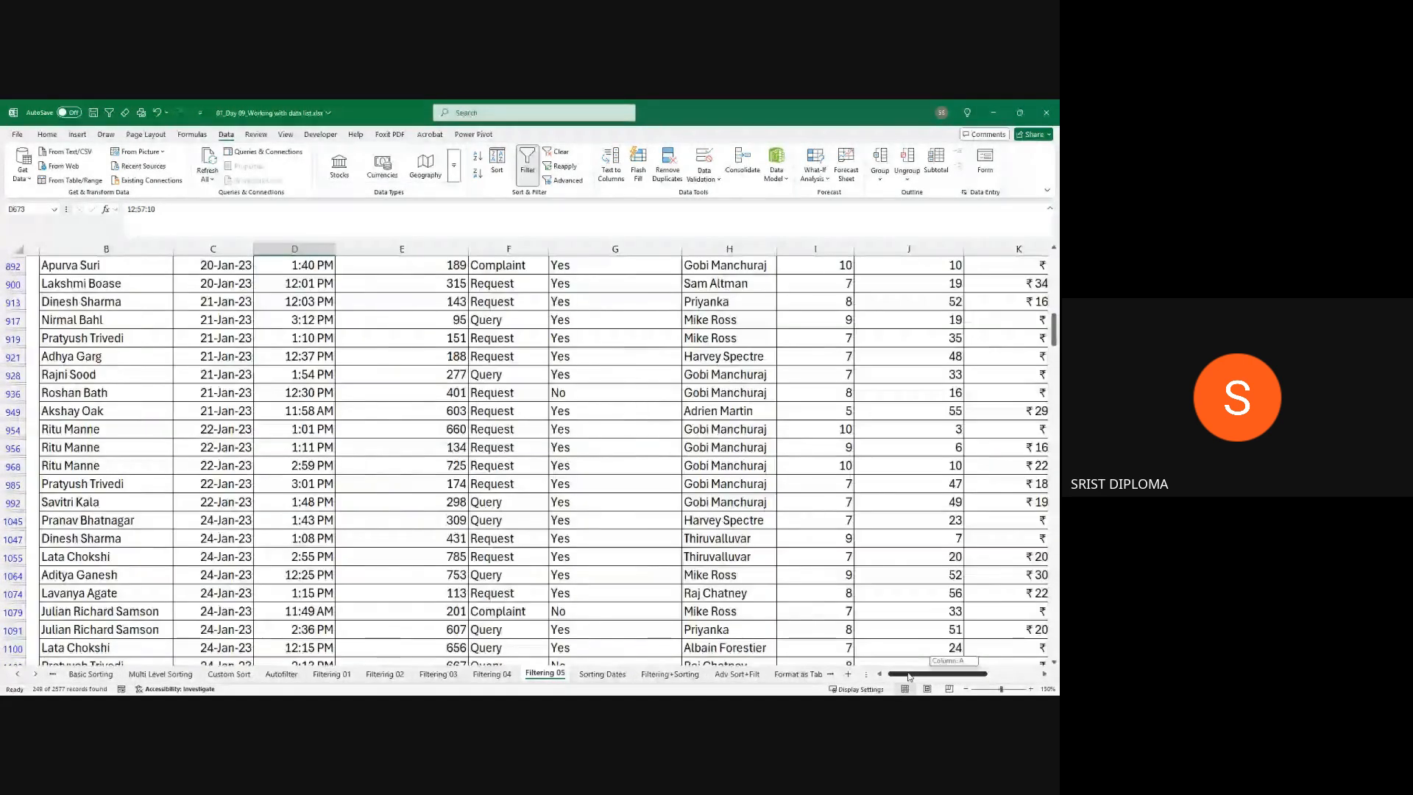
{"action": "scroll", "coordinate": [844, 567], "scroll_direction": "up", "scroll_amount": 10}
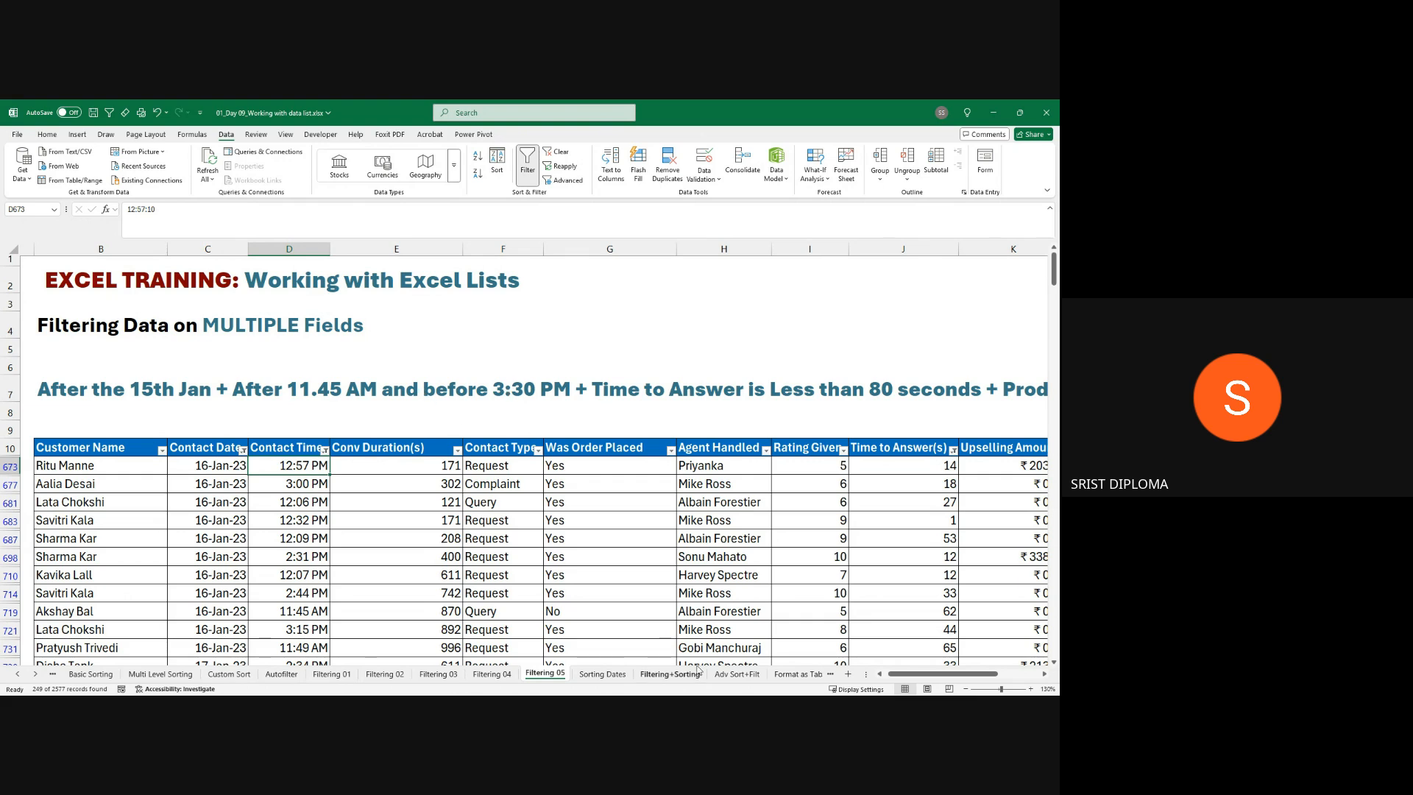
- On the Sorting Dates sheet, sort the list by Contact Date from newest to oldest
{"action": "left_click", "coordinate": [605, 674]}
{"action": "left_click", "coordinate": [529, 535]}
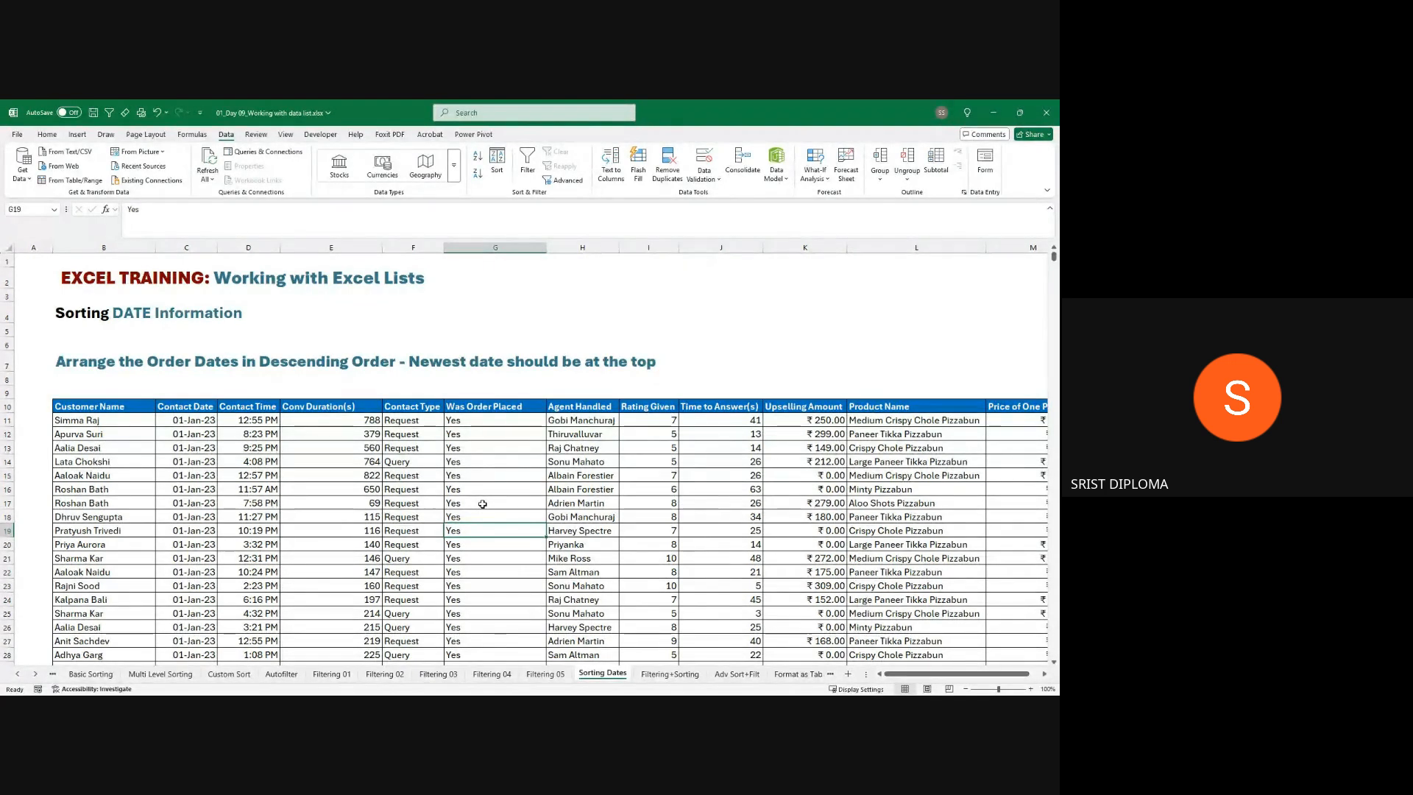
{"action": "left_click", "coordinate": [90, 674]}
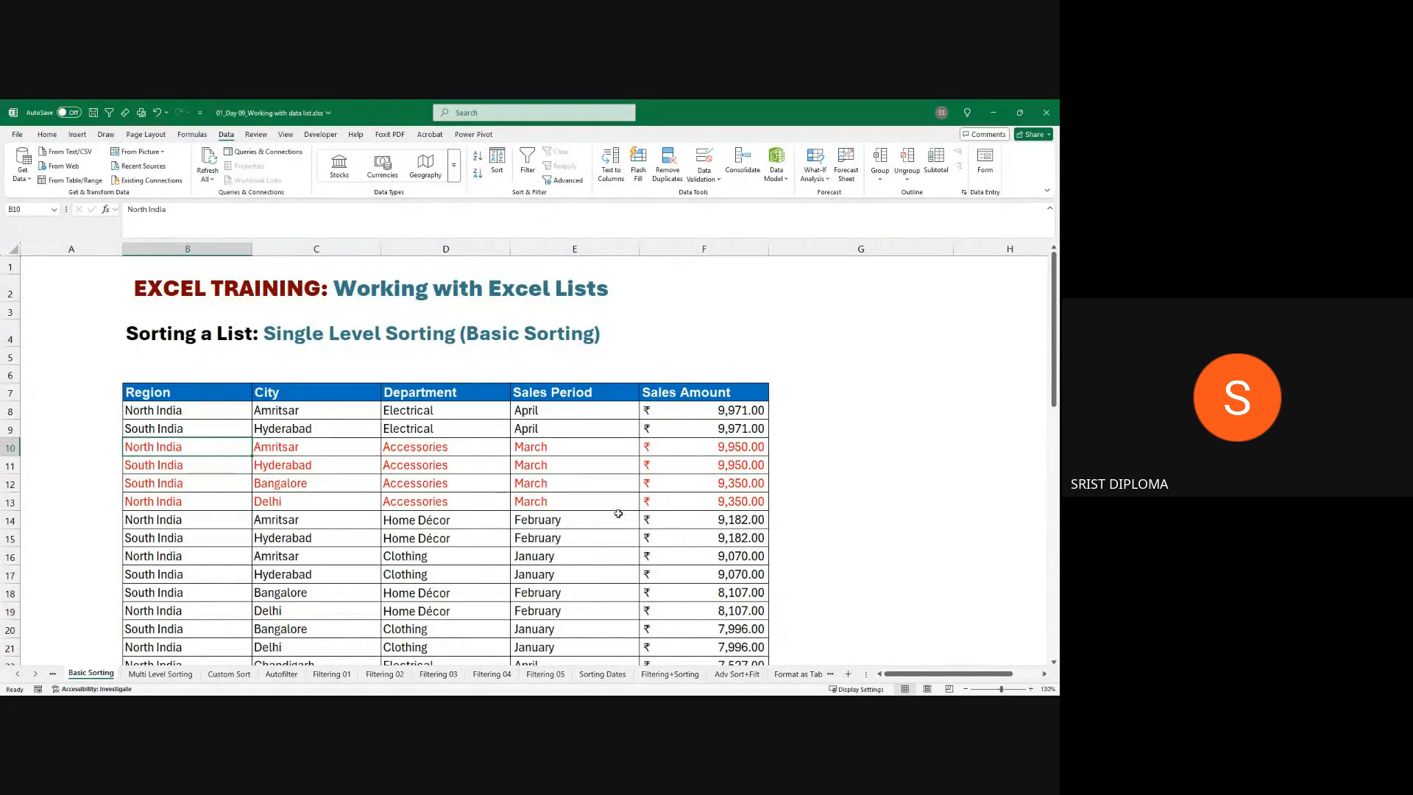
{"action": "left_click", "coordinate": [602, 674]}
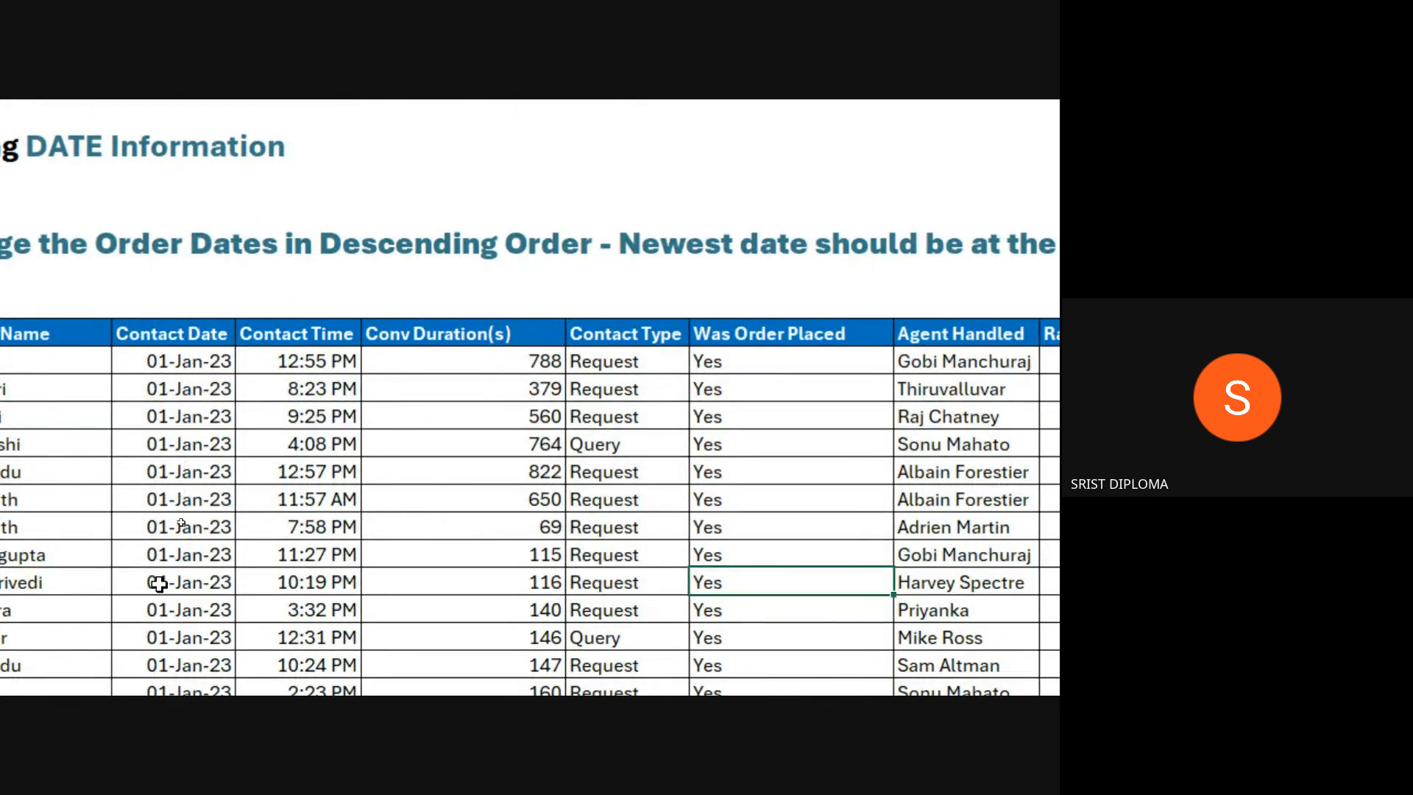
{"action": "left_click", "coordinate": [190, 527]}
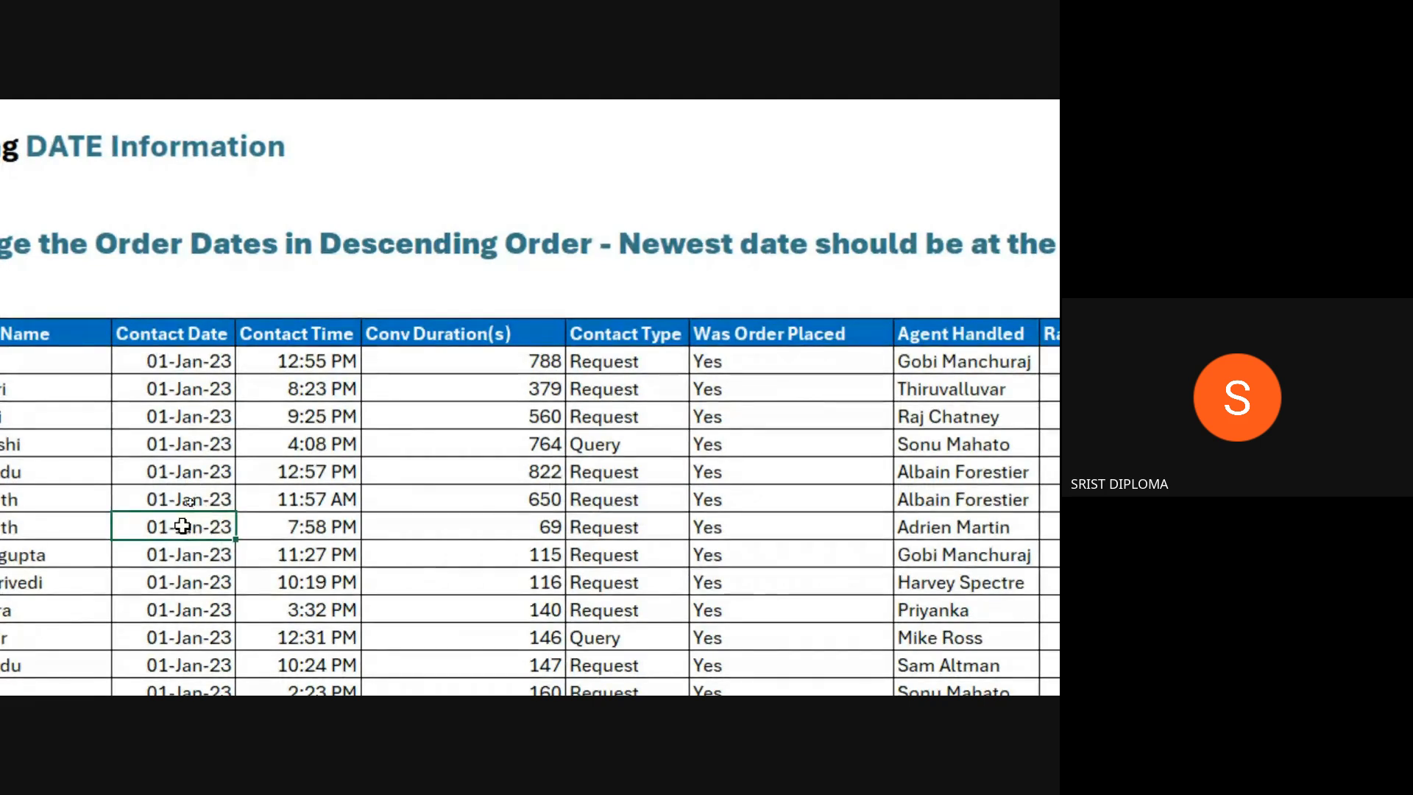
{"action": "right_click", "coordinate": [182, 524]}
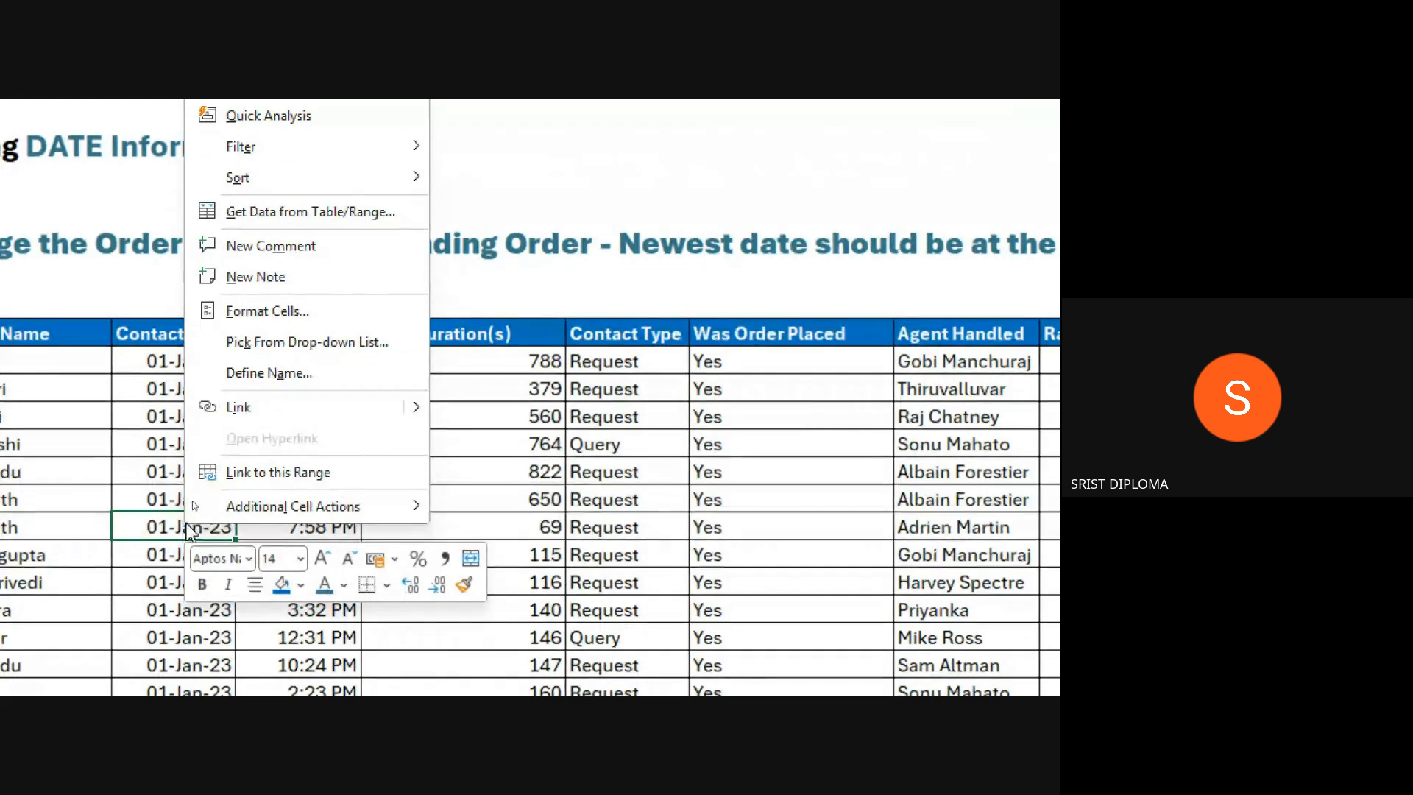
{"action": "mouse_move", "coordinate": [315, 175]}
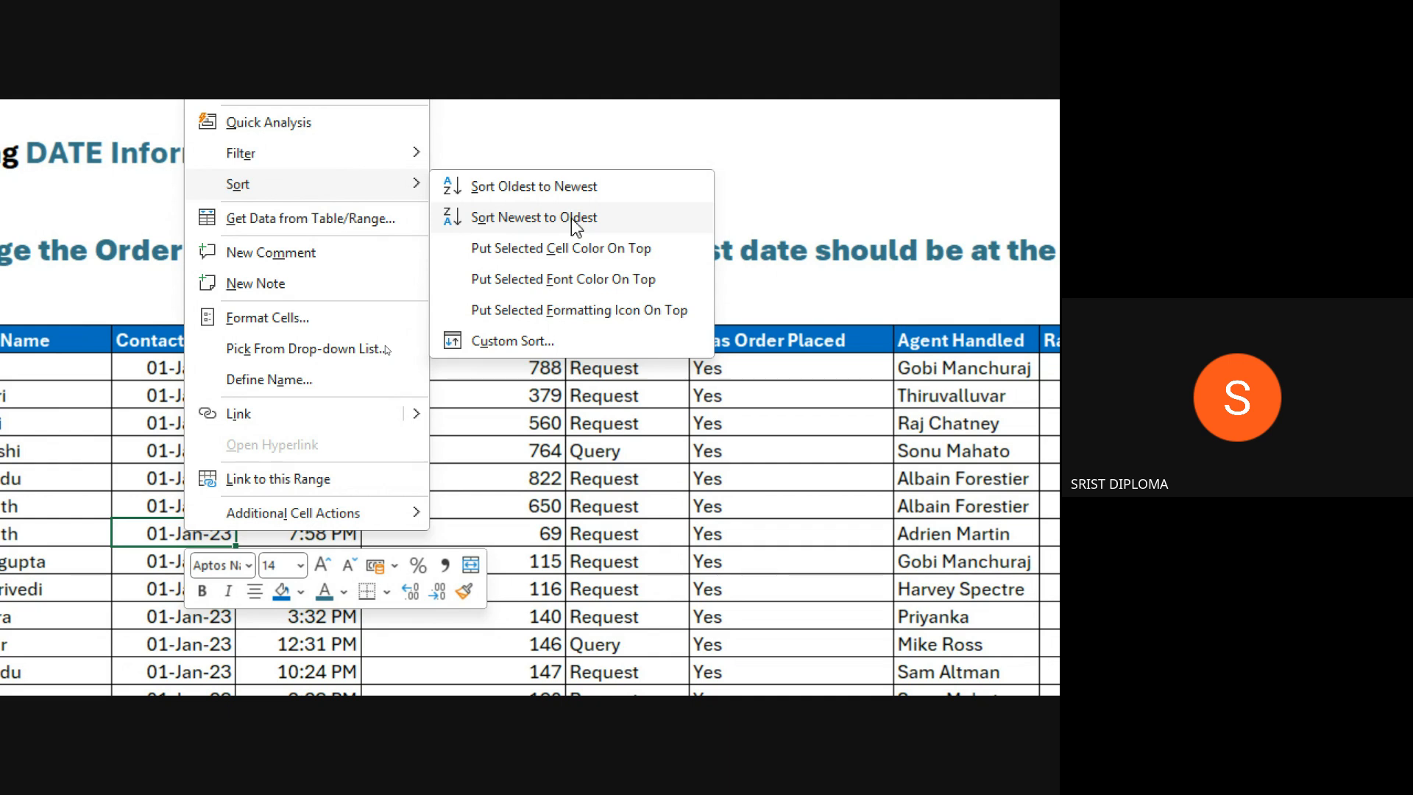
{"action": "left_click", "coordinate": [571, 218]}
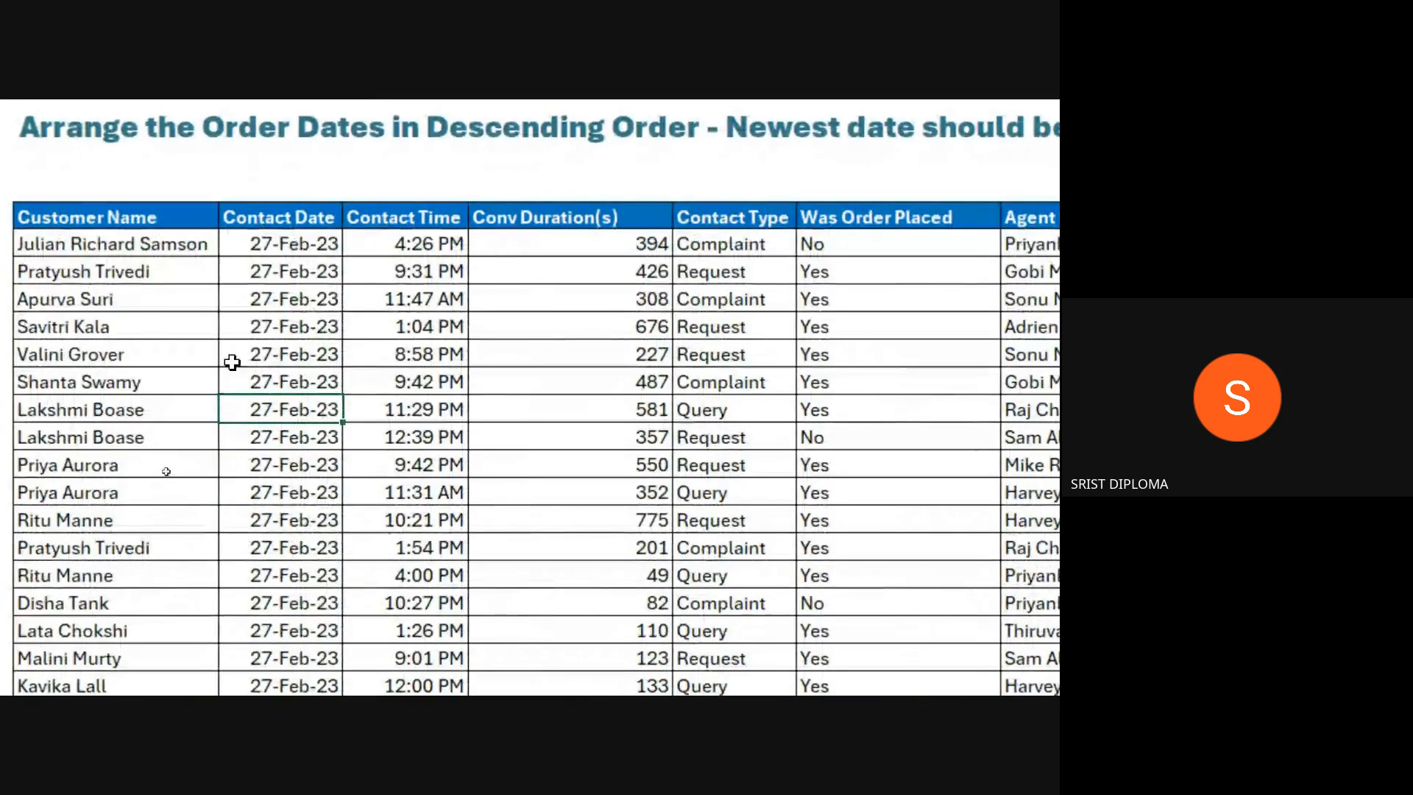
- Check the Contact Date order from the first record to the last, and return to cell A1
{"action": "left_click", "coordinate": [307, 239]}
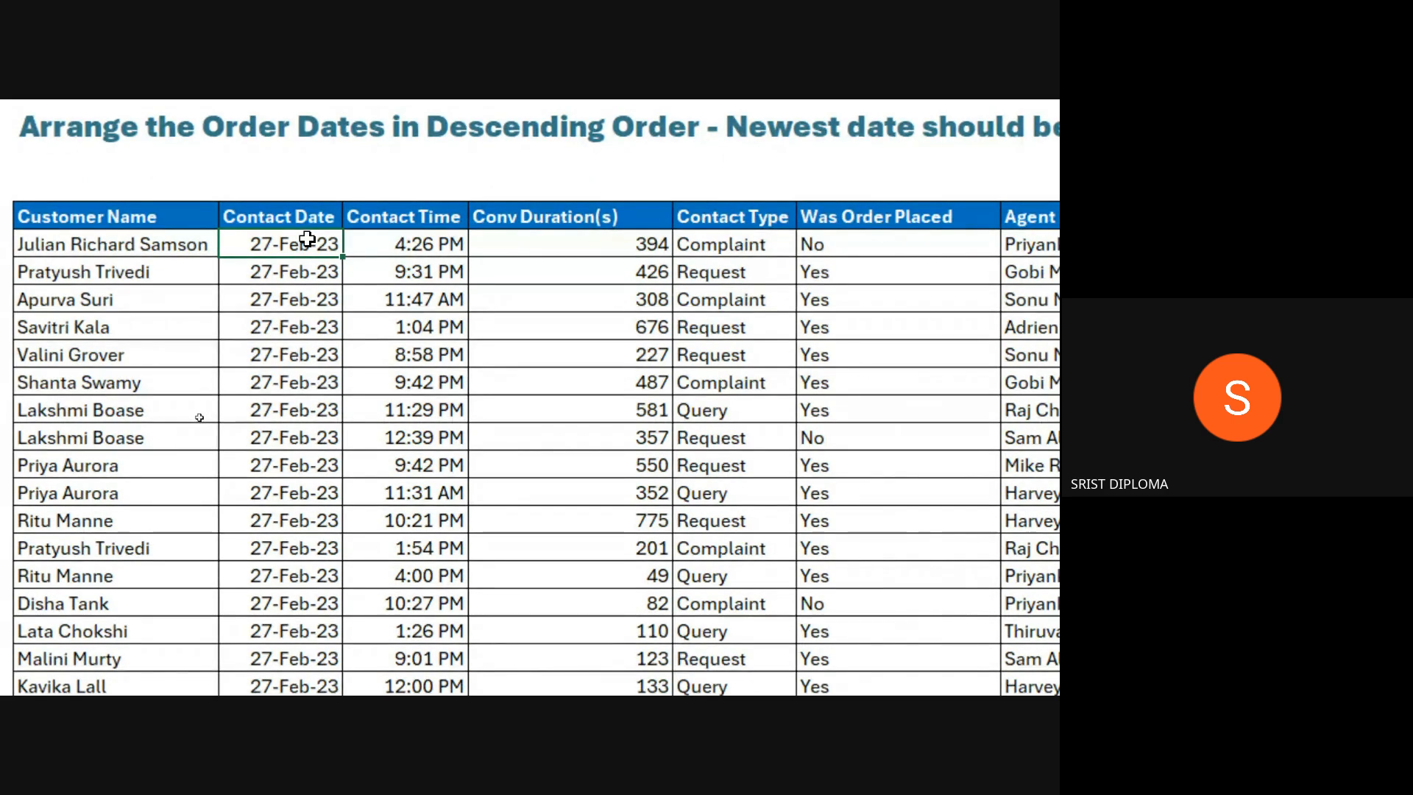
{"action": "key", "text": "ctrl+shift+Down"}
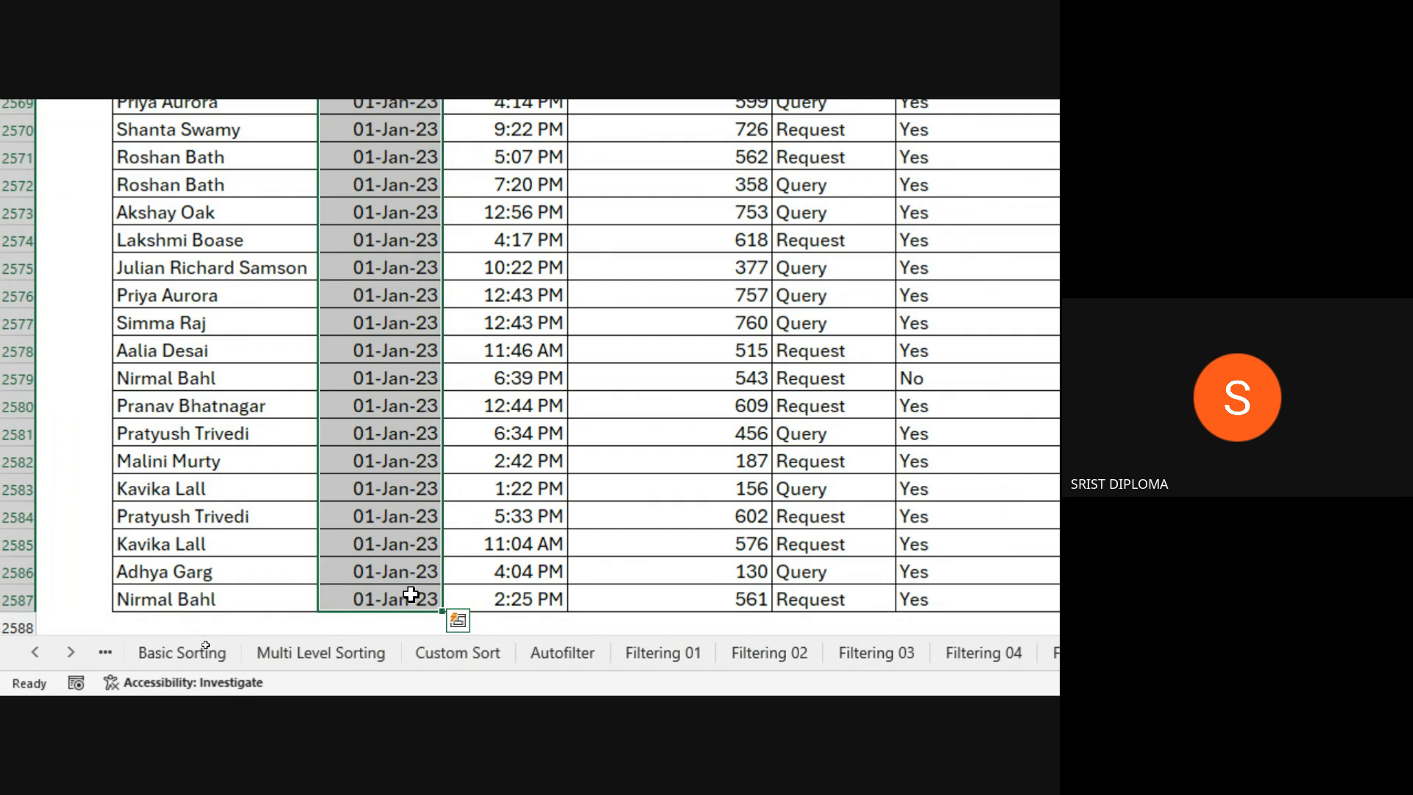
{"action": "key", "text": "ctrl+Home"}
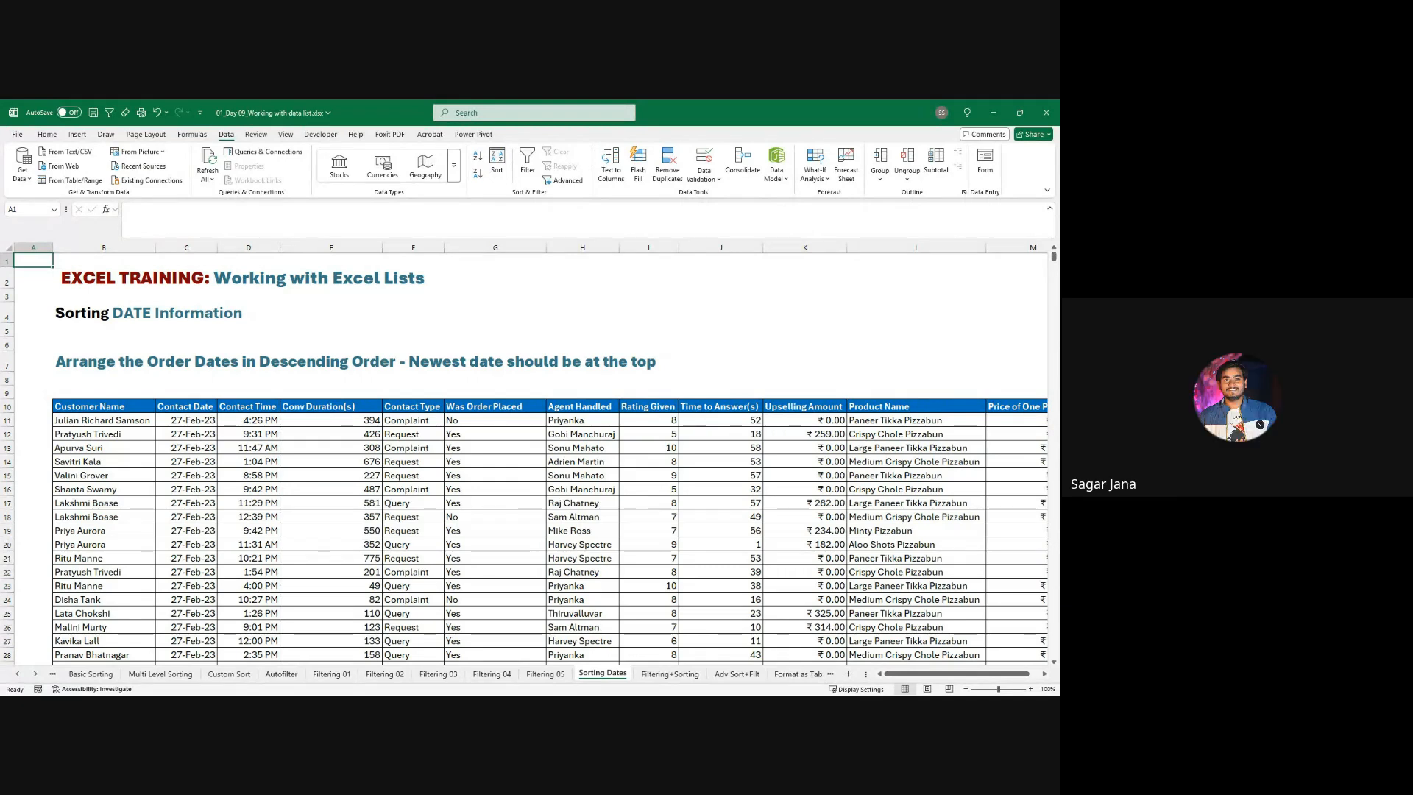
- Open the Filtering+Sorting sheet and turn on filters for its transaction list
{"action": "left_click", "coordinate": [683, 674]}
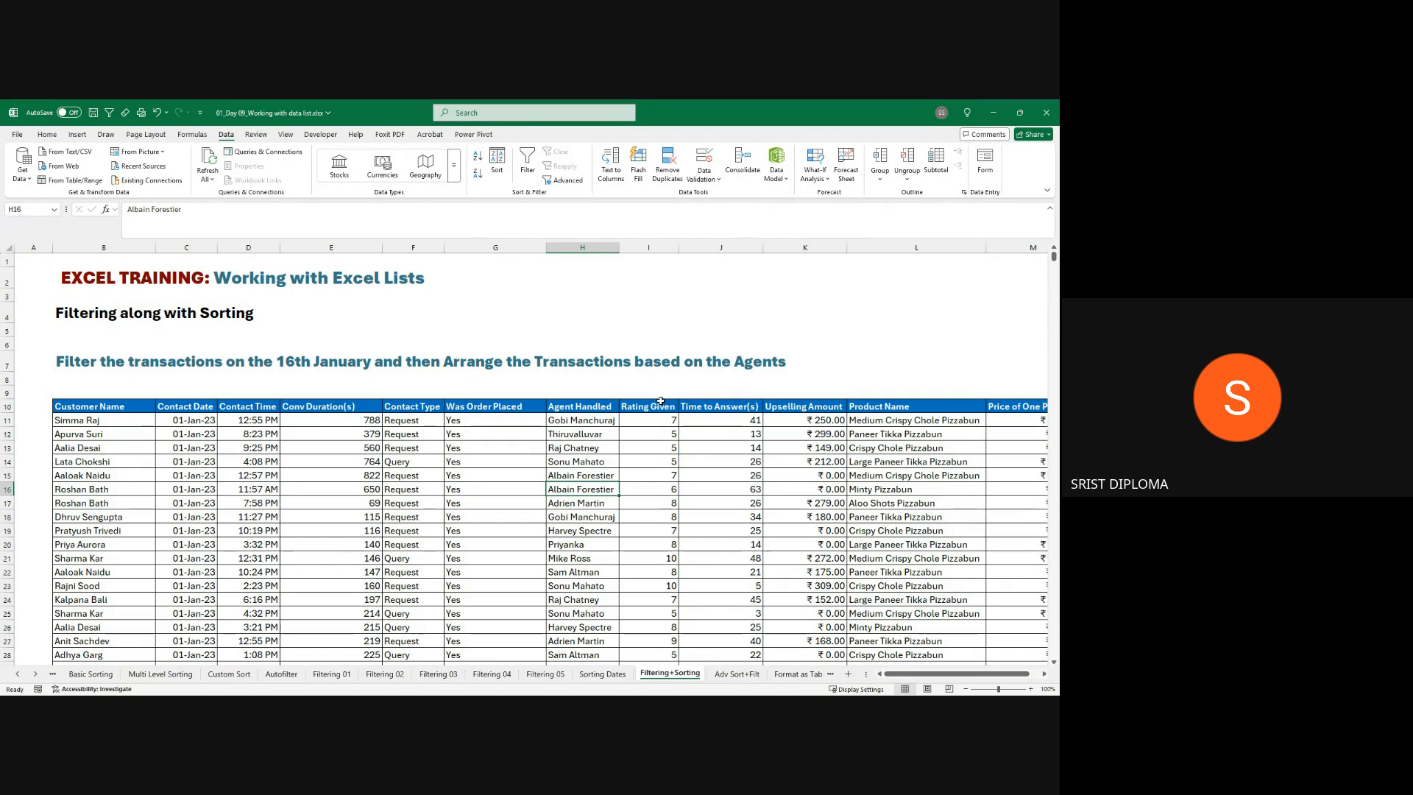
{"action": "left_click", "coordinate": [369, 518]}
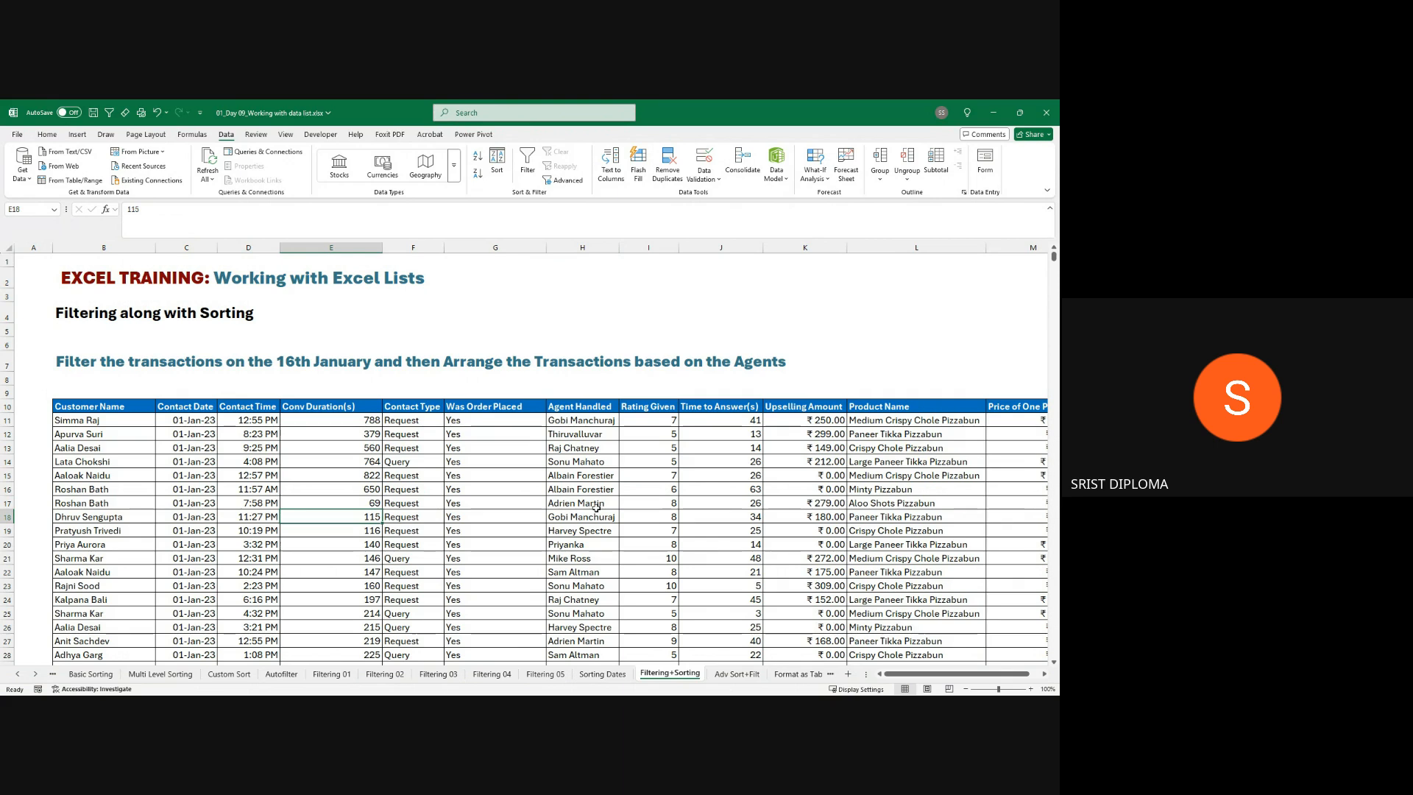
{"action": "key", "text": "ctrl+shift+l"}
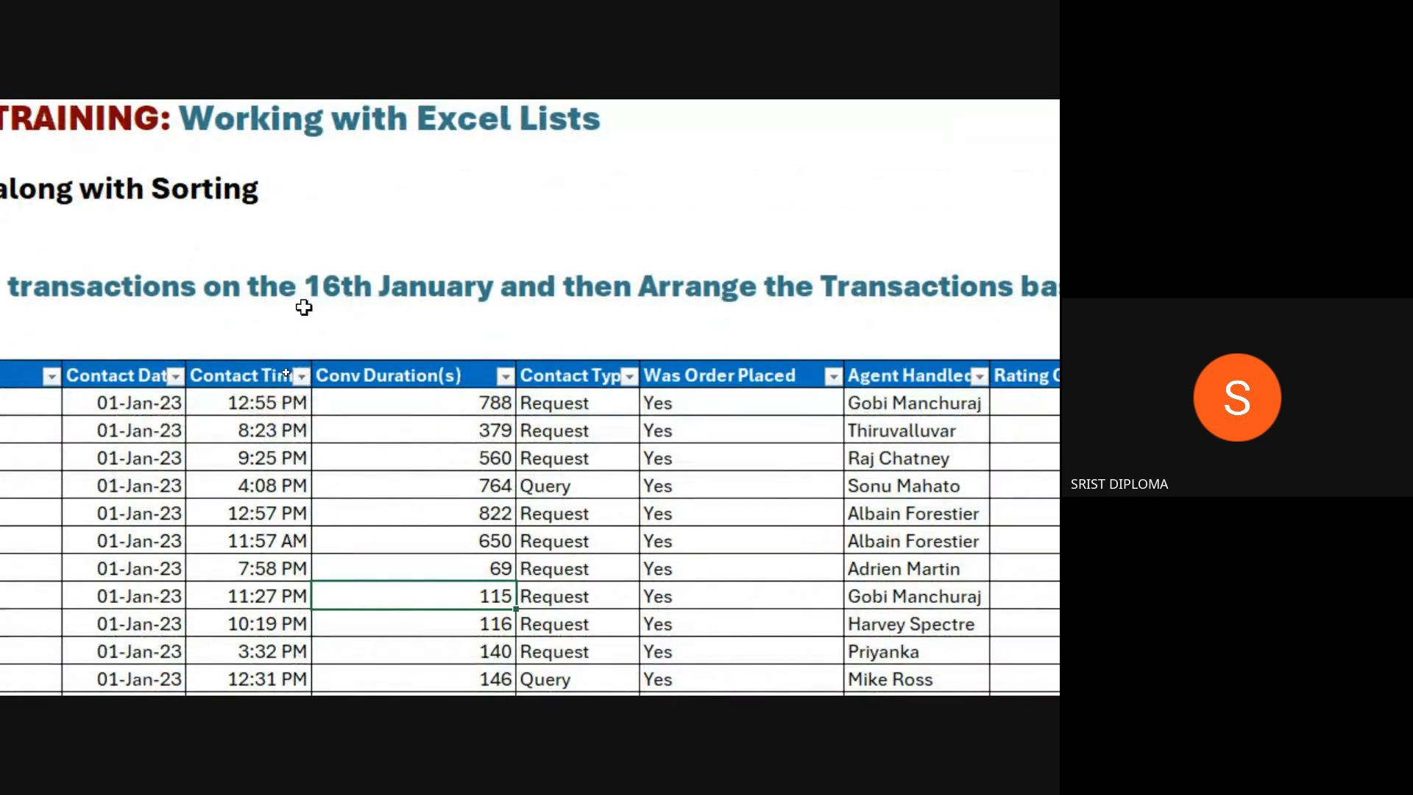
- Filter the Contact Date column to show only transactions dated 16 January 2023
{"action": "left_click", "coordinate": [175, 377]}
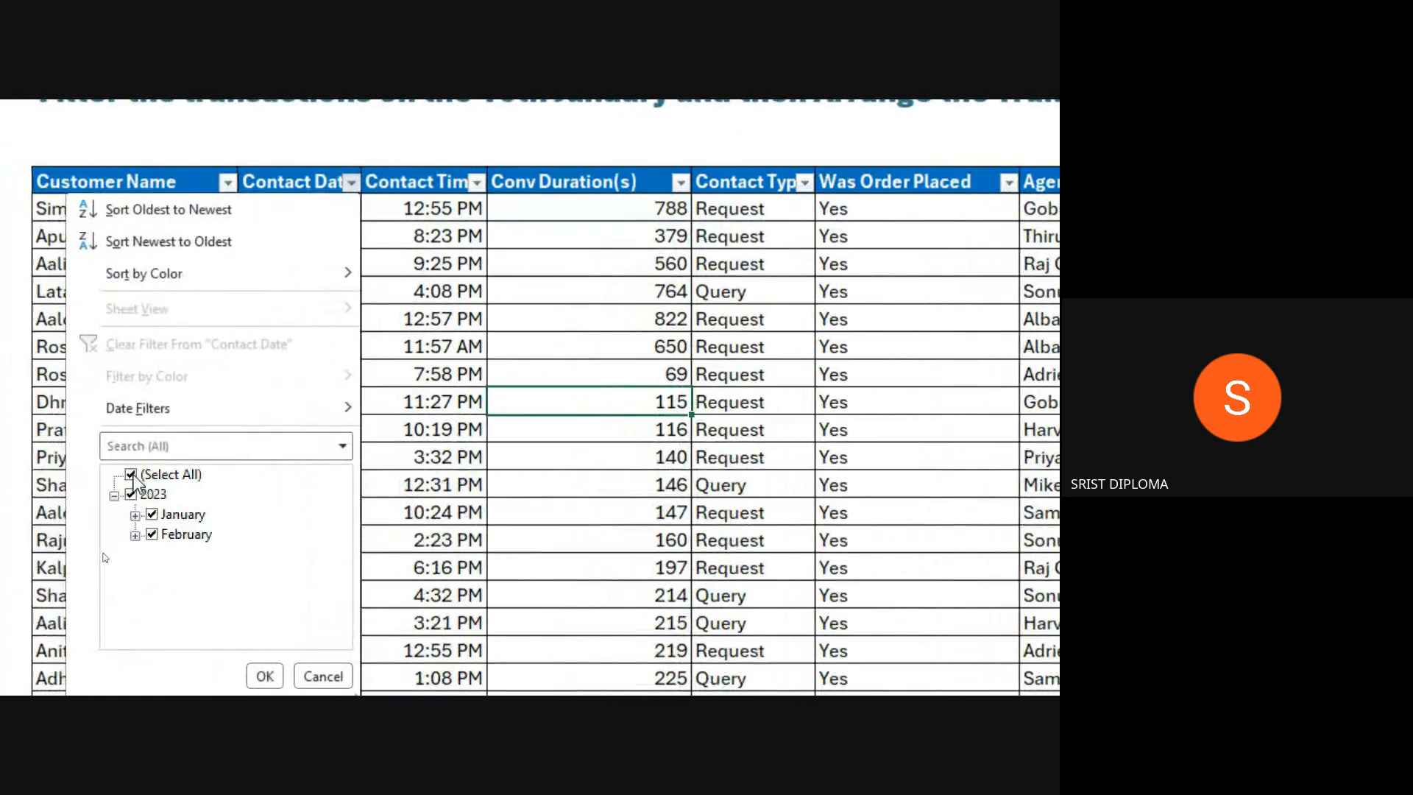
{"action": "left_click", "coordinate": [131, 475]}
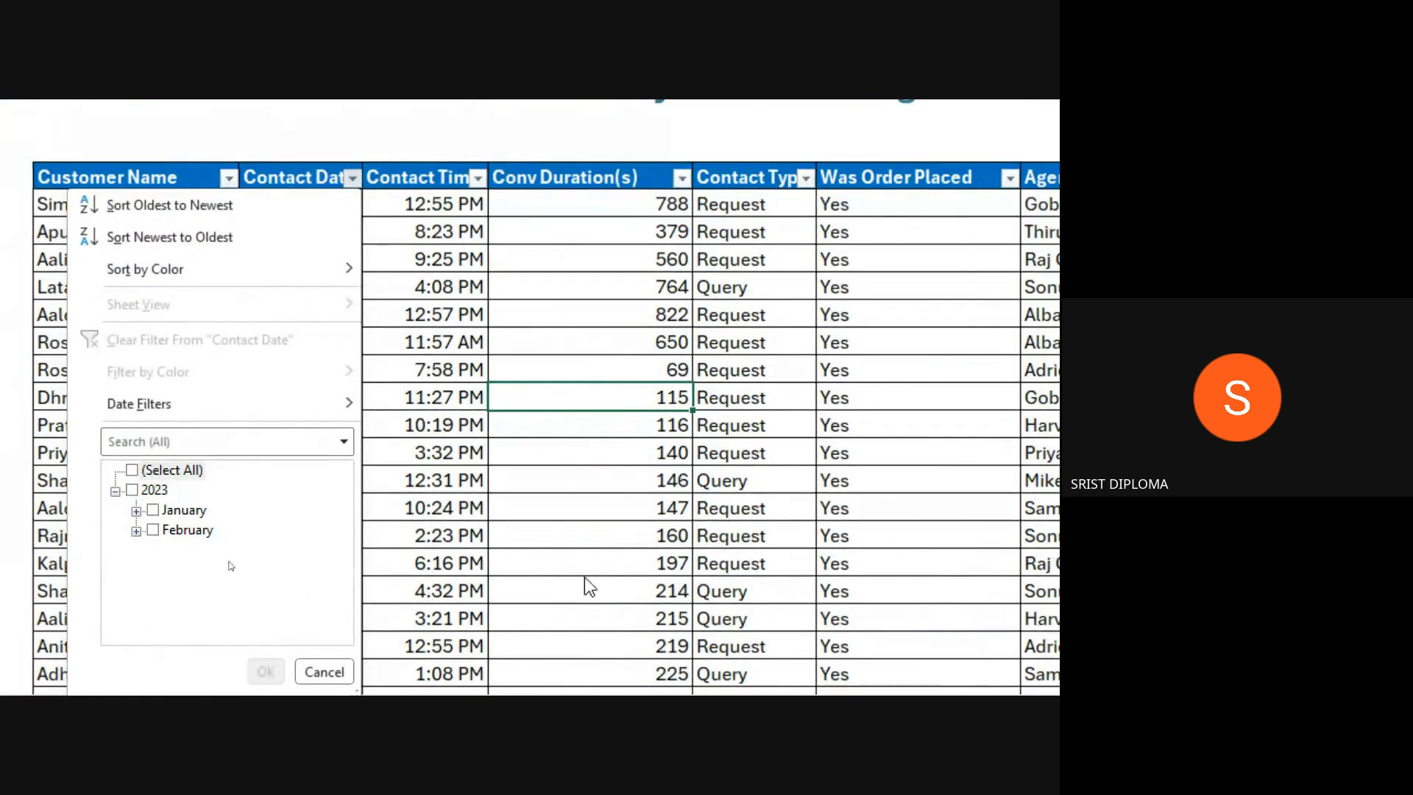
{"action": "mouse_move", "coordinate": [200, 409]}
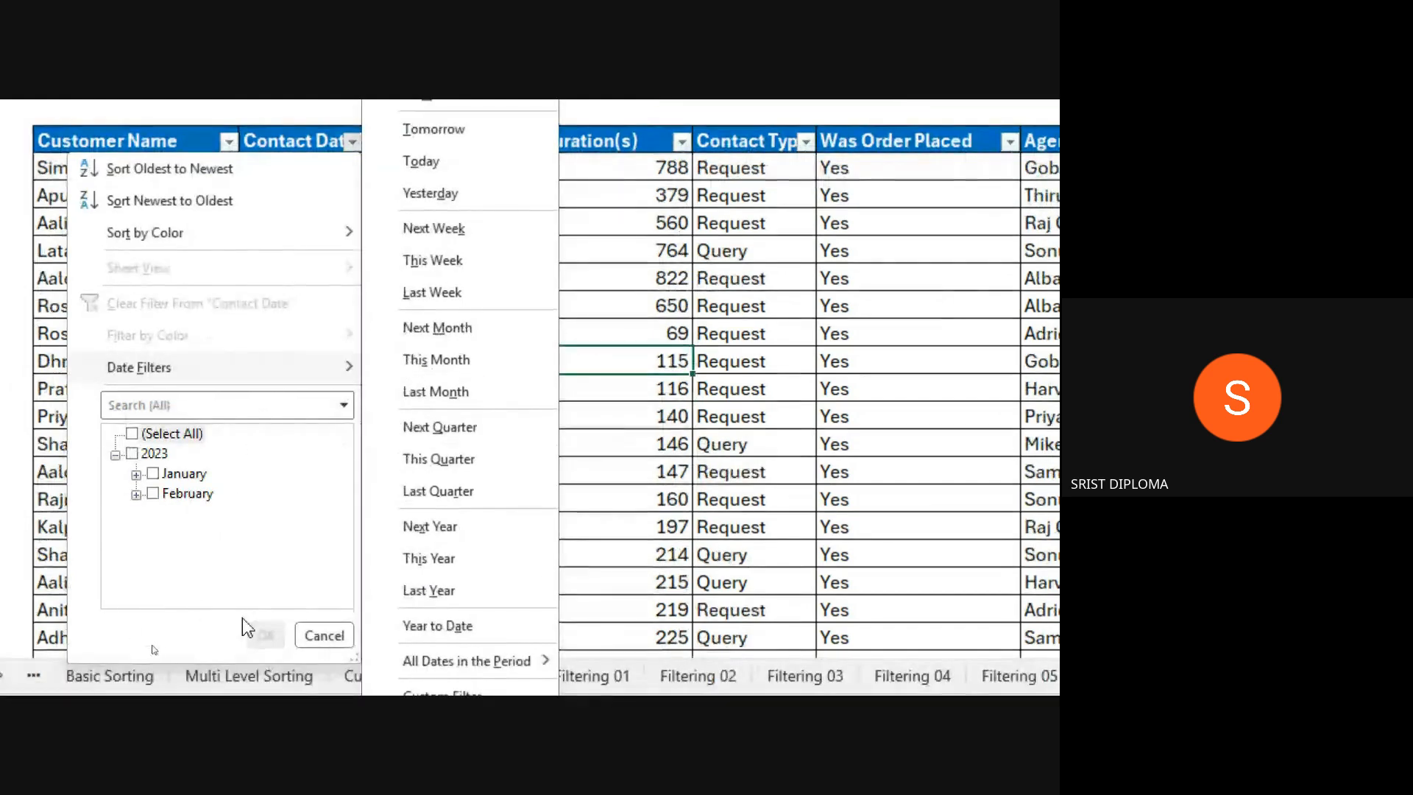
{"action": "left_click", "coordinate": [136, 474]}
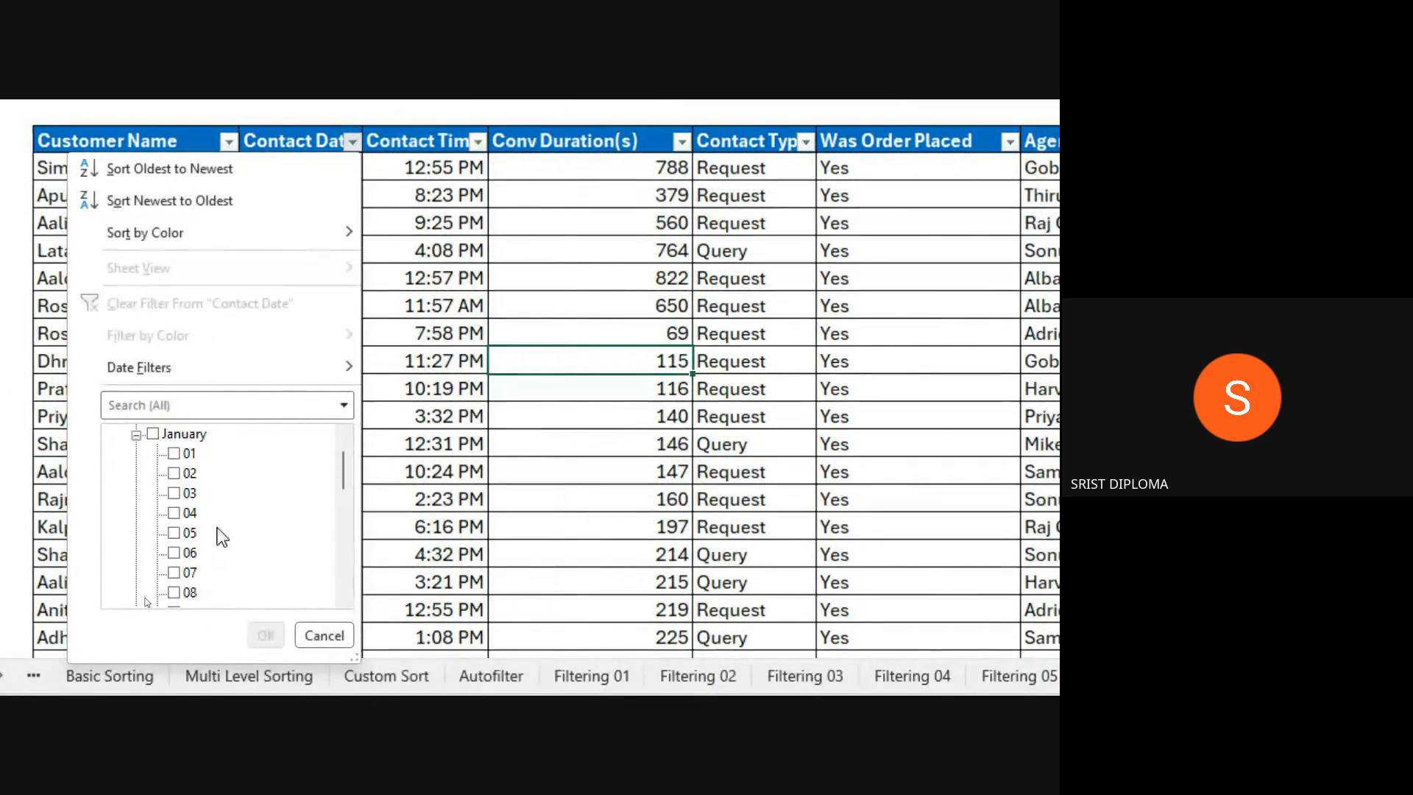
{"action": "scroll", "coordinate": [221, 535], "scroll_direction": "down", "scroll_amount": 3}
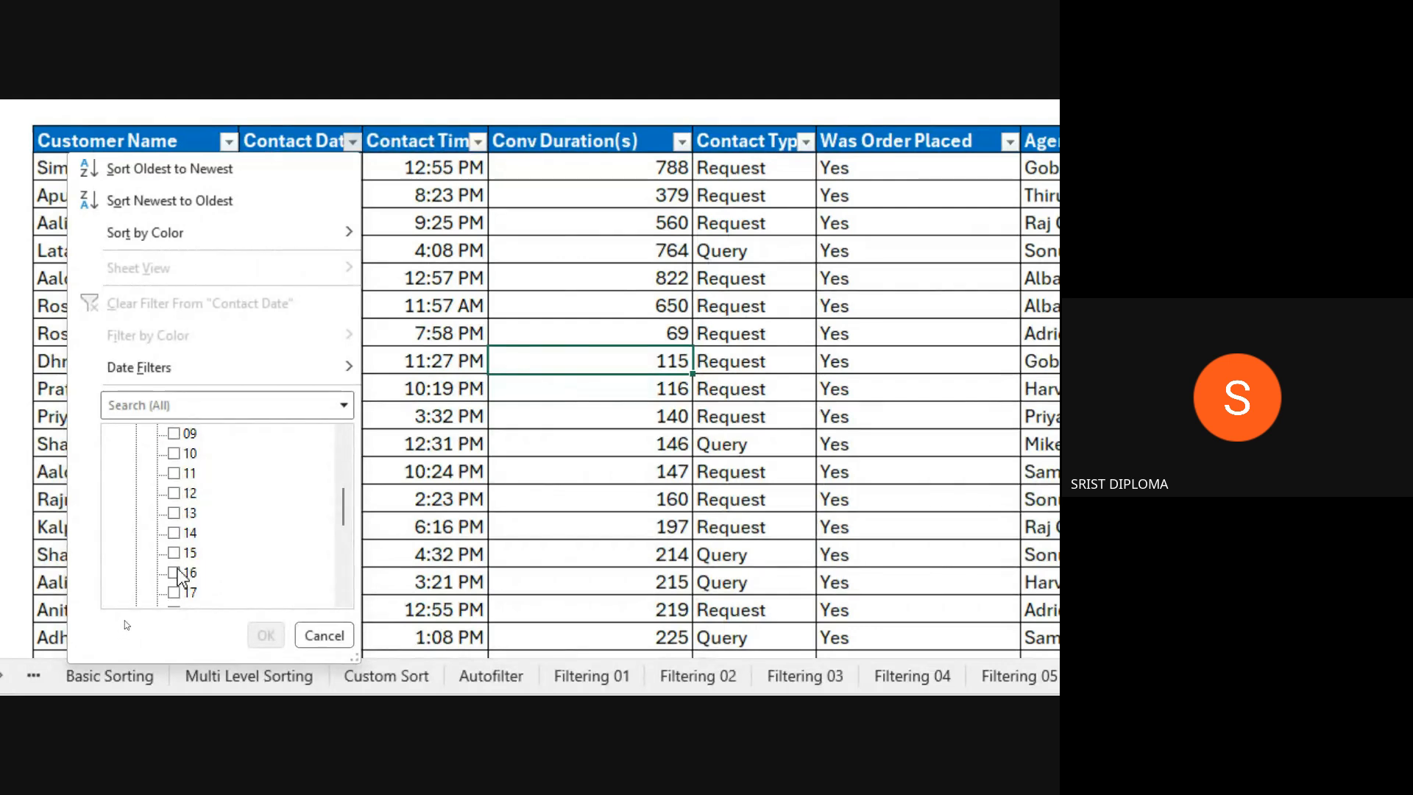
{"action": "left_click", "coordinate": [177, 571]}
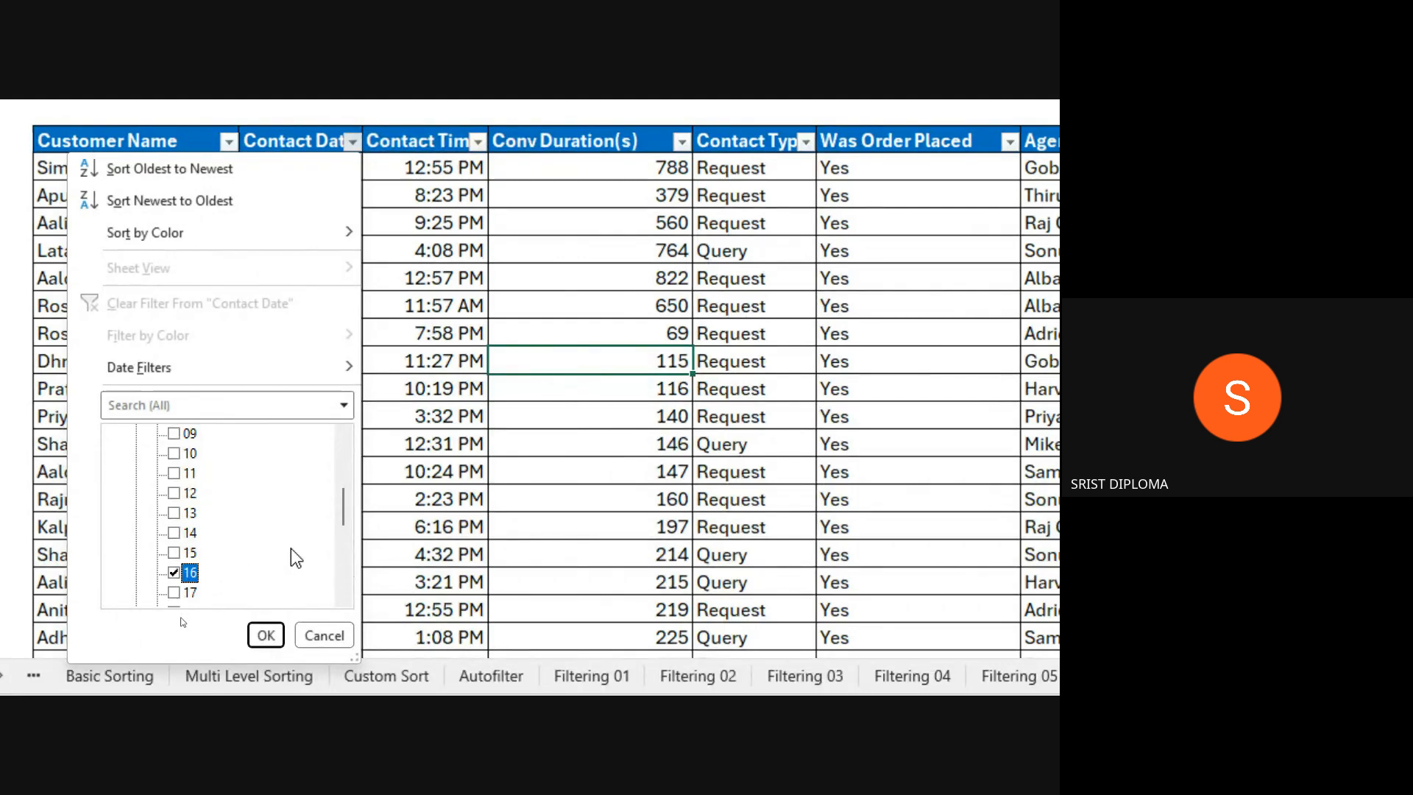
{"action": "left_click", "coordinate": [266, 635]}
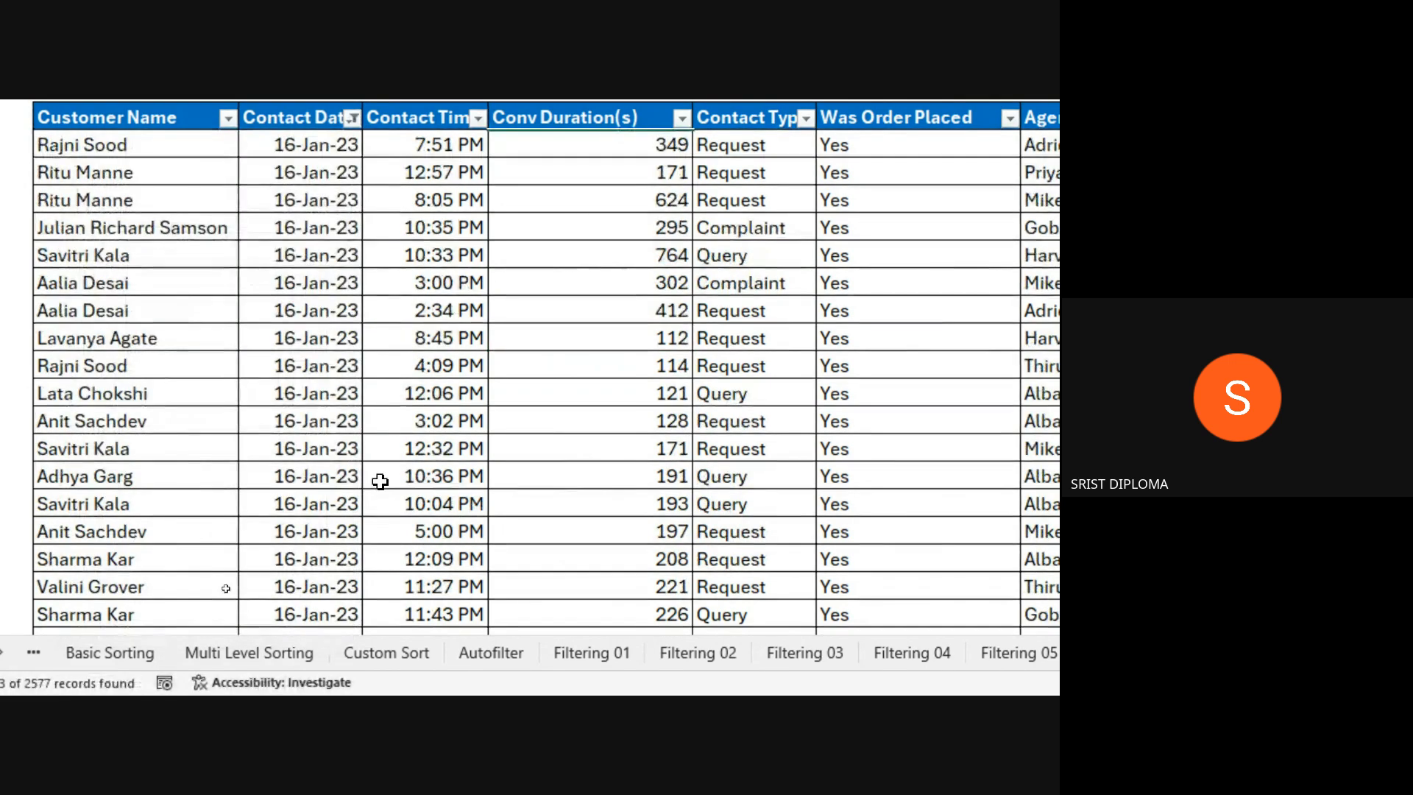
- Sort the filtered 16 January transactions by Agent Handled from A to Z and review the agent grouping
{"action": "scroll", "coordinate": [337, 212], "scroll_direction": "down", "scroll_amount": 9}
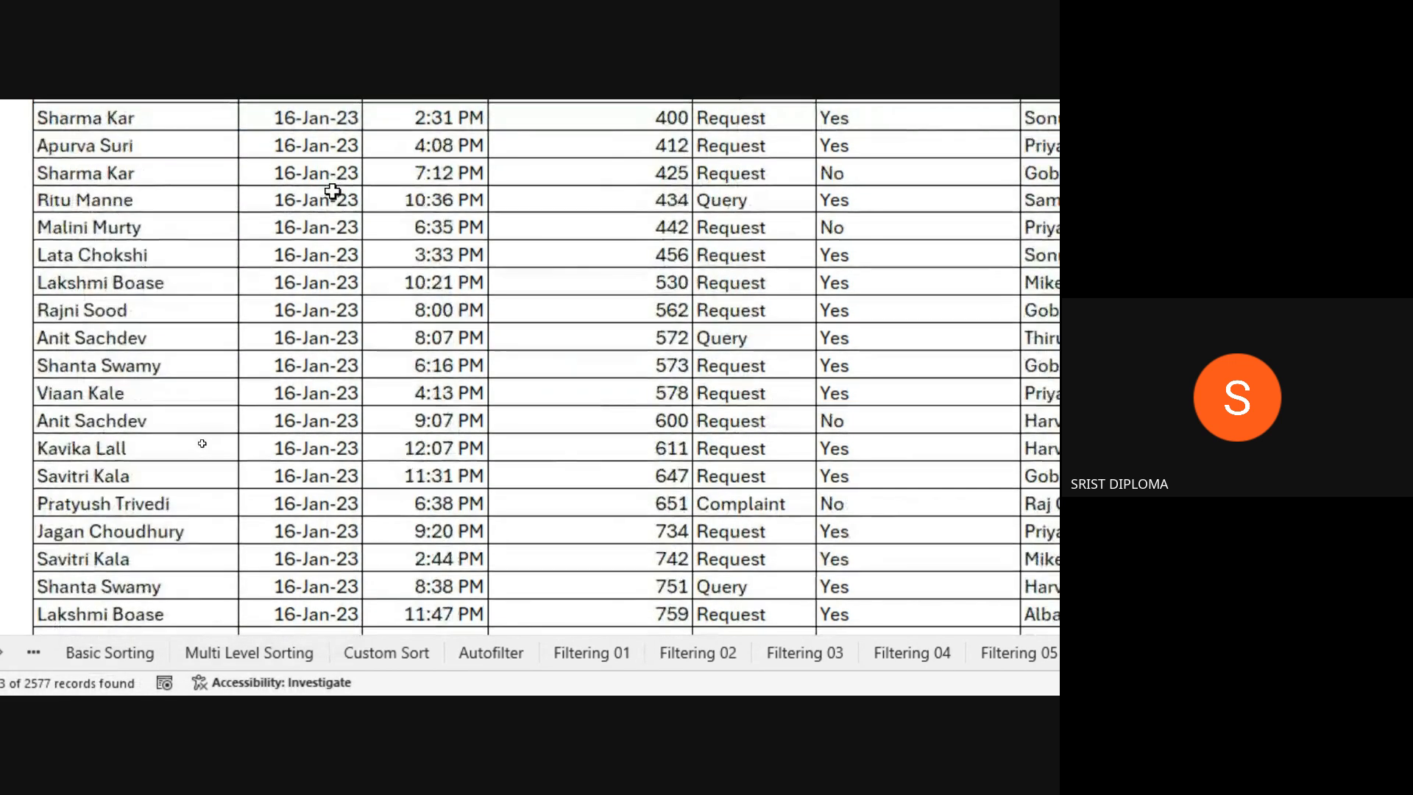
{"action": "scroll", "coordinate": [332, 191], "scroll_direction": "down", "scroll_amount": 12}
{"action": "scroll", "coordinate": [332, 193], "scroll_direction": "up", "scroll_amount": 11}
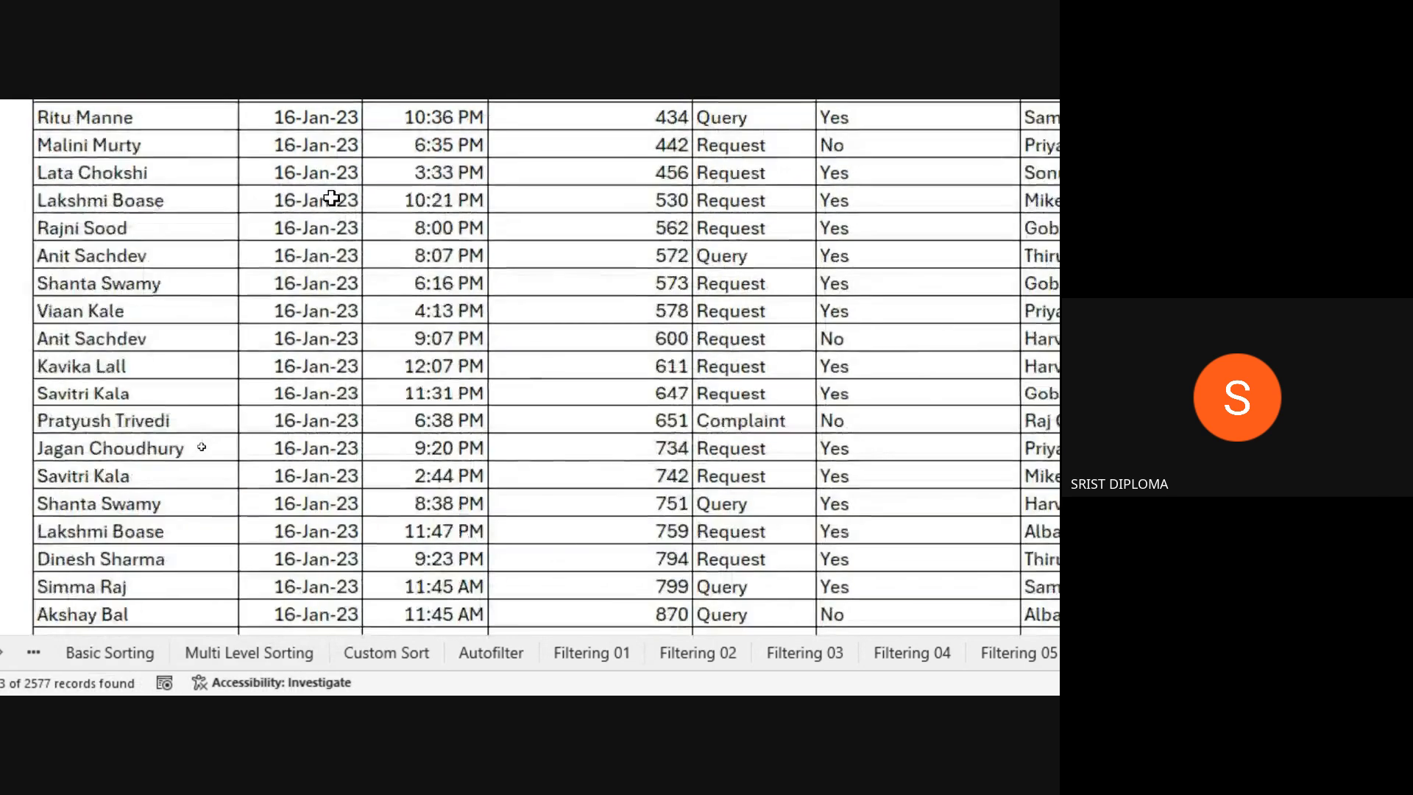
{"action": "scroll", "coordinate": [332, 197], "scroll_direction": "up", "scroll_amount": 10}
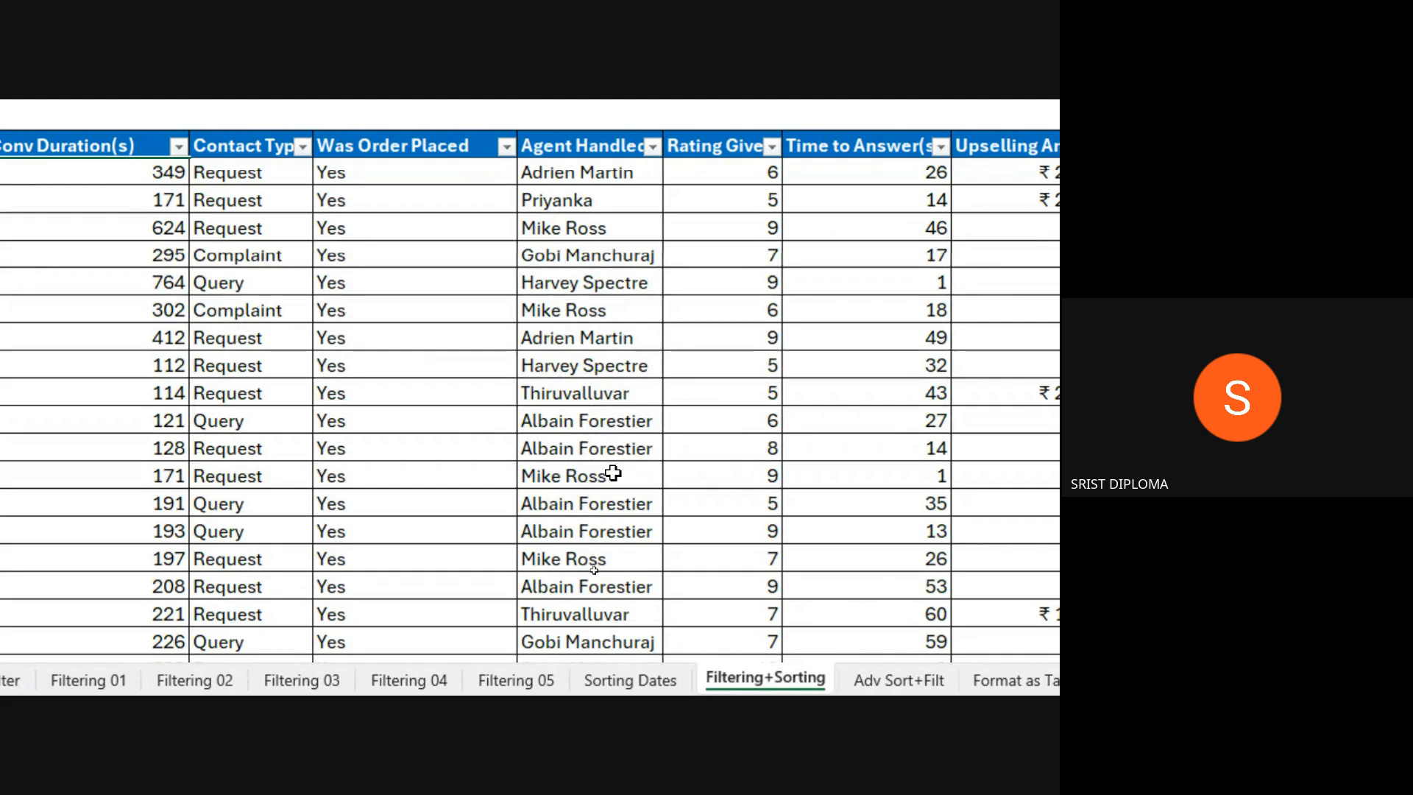
{"action": "left_click", "coordinate": [601, 448]}
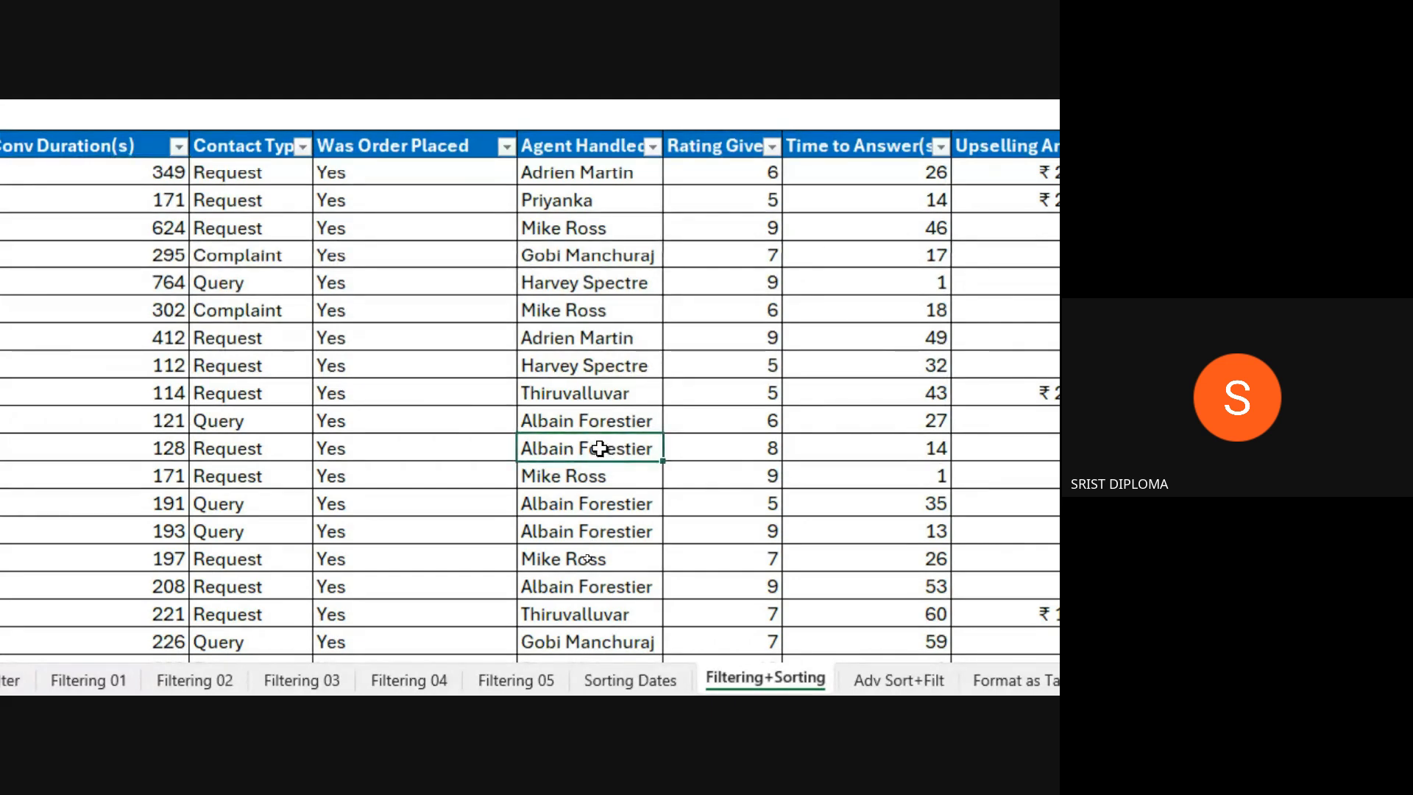
{"action": "right_click", "coordinate": [601, 448]}
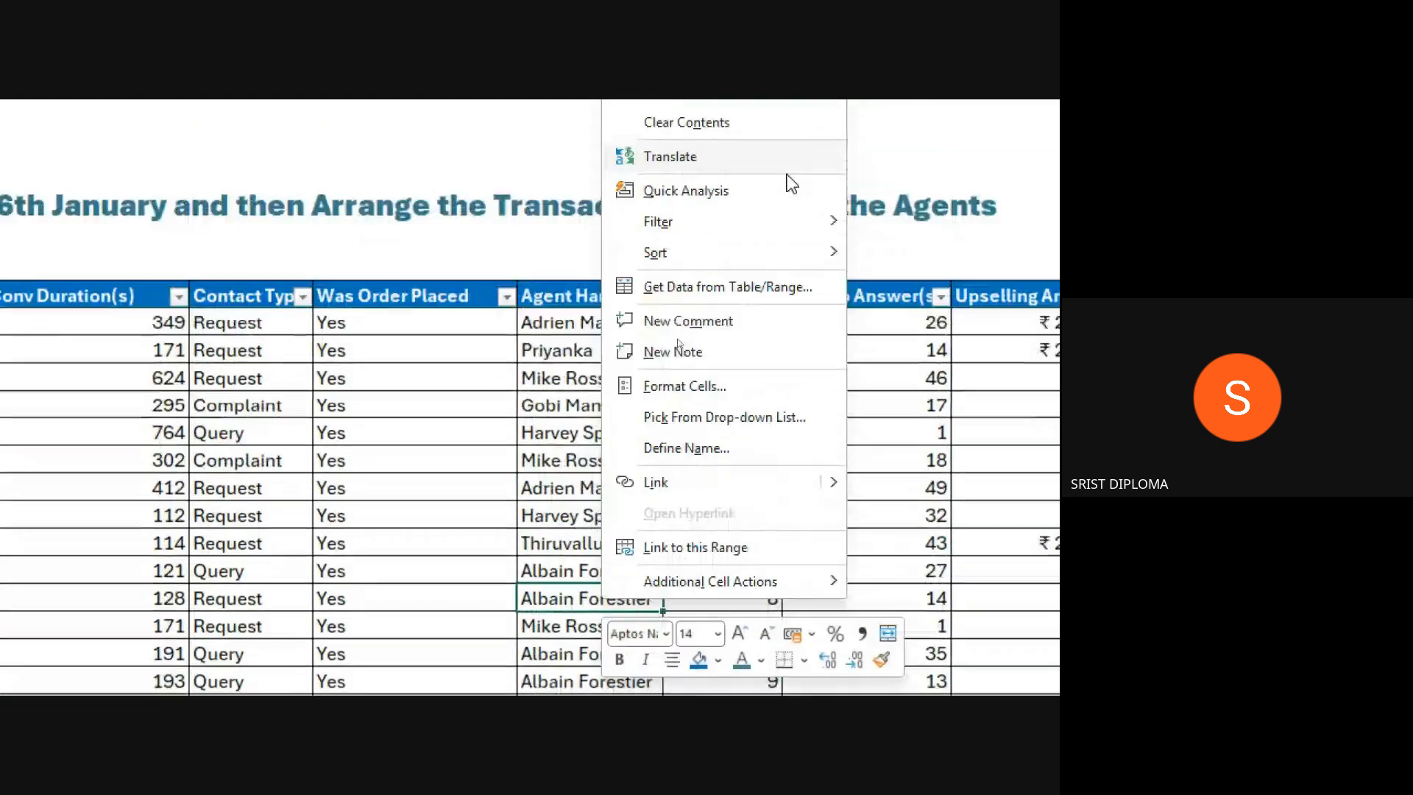
{"action": "mouse_move", "coordinate": [717, 284]}
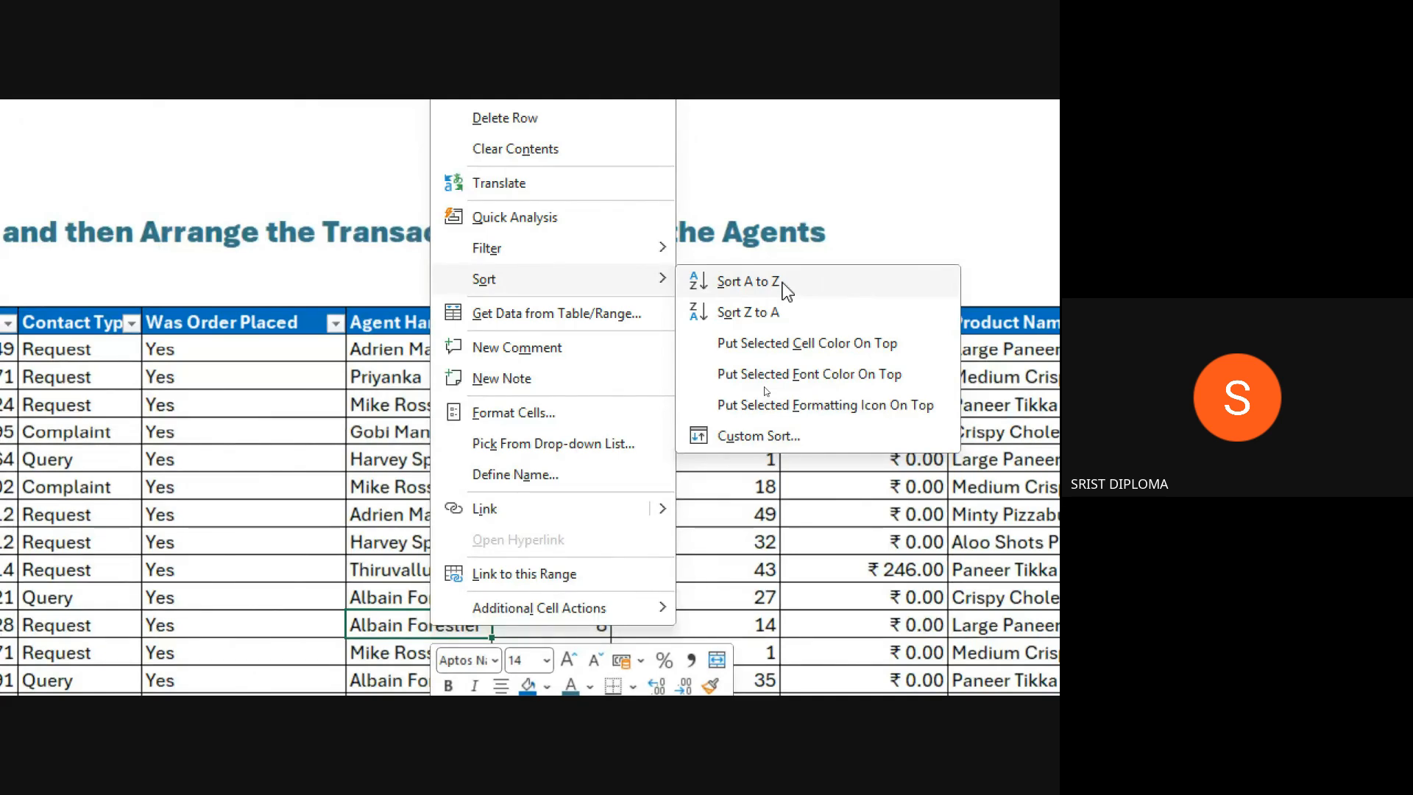
{"action": "left_click", "coordinate": [747, 282]}
{"action": "scroll", "coordinate": [653, 398], "scroll_direction": "down", "scroll_amount": 1}
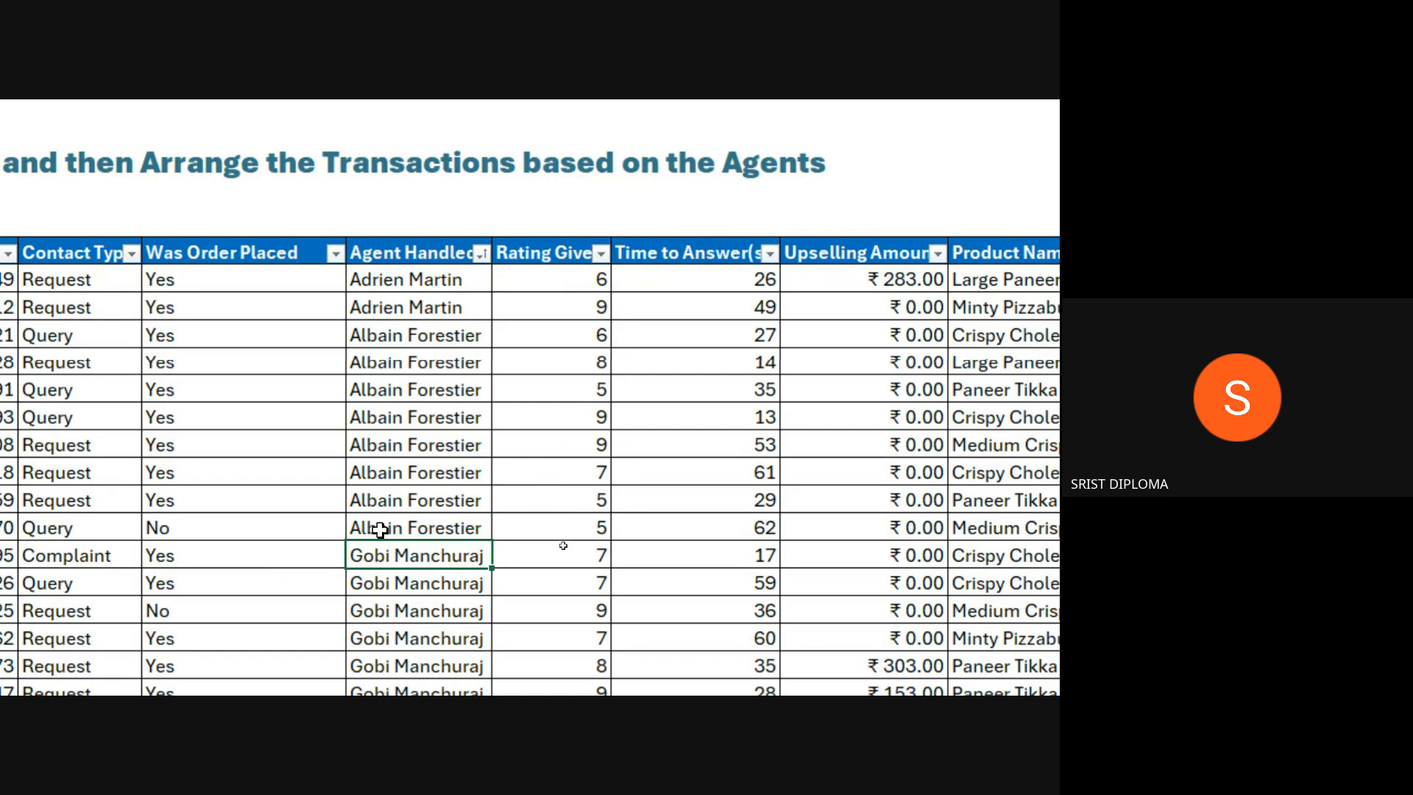
{"action": "scroll", "coordinate": [361, 567], "scroll_direction": "down", "scroll_amount": 3}
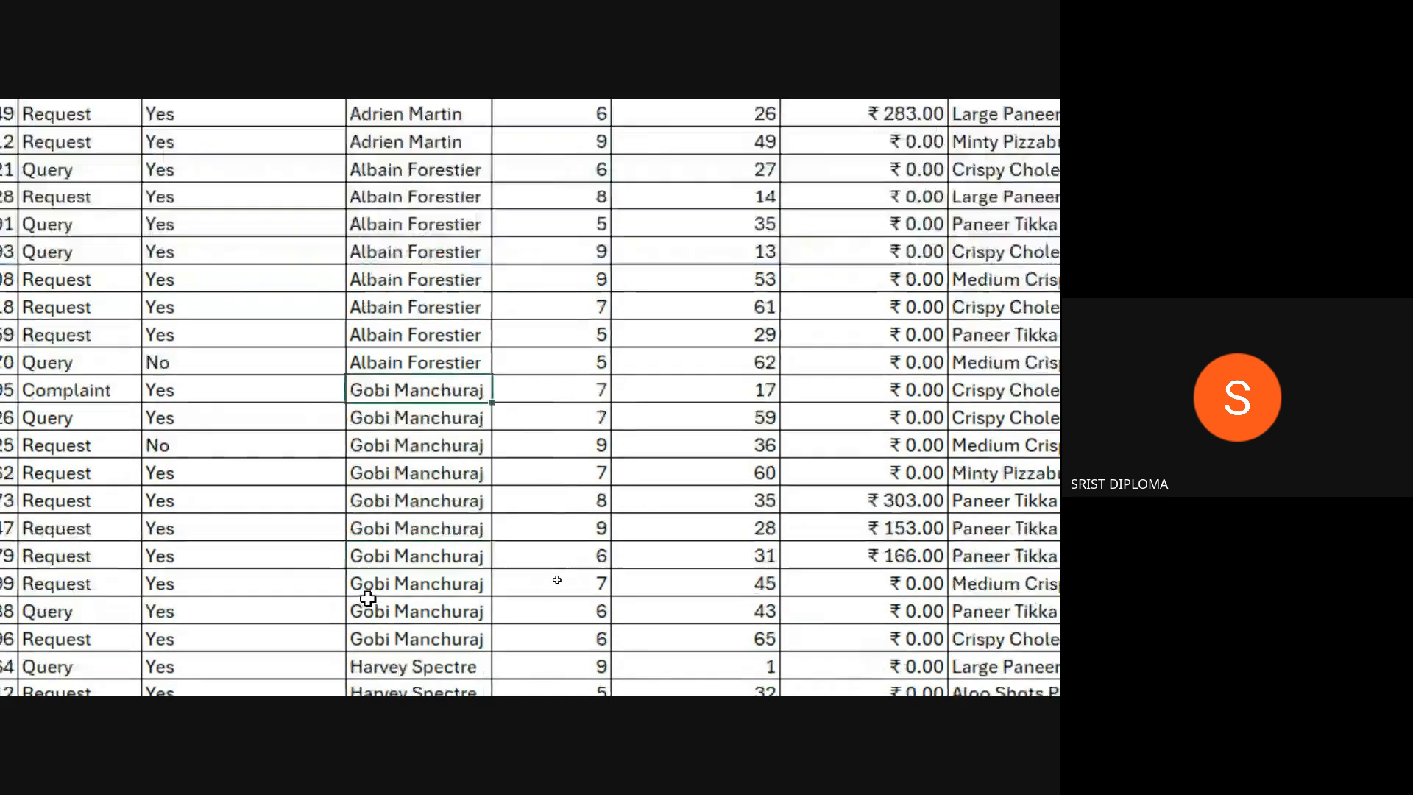
{"action": "scroll", "coordinate": [381, 575], "scroll_direction": "down", "scroll_amount": 9}
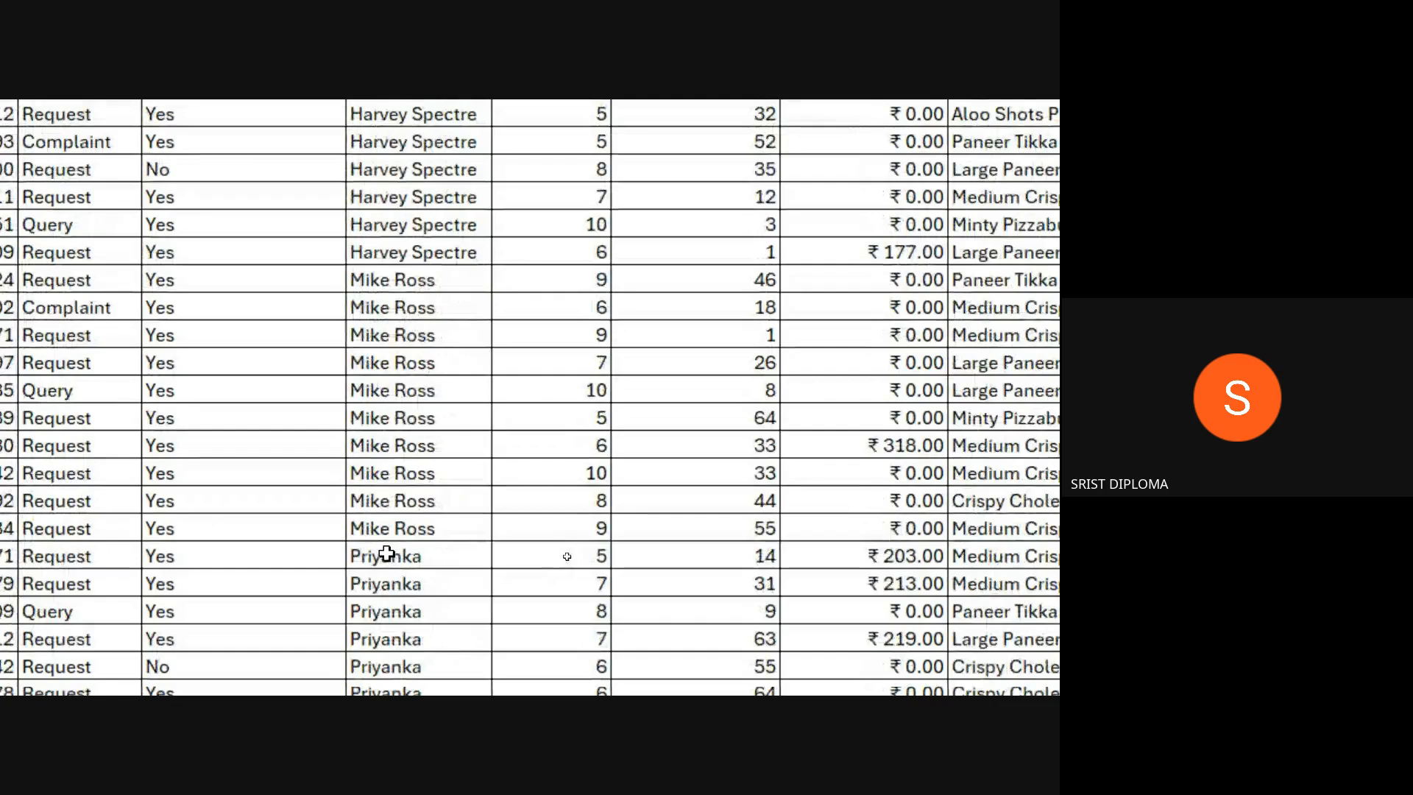
- Check the agent grouping down to the last filtered transaction, and return to the header row
{"action": "scroll", "coordinate": [389, 552], "scroll_direction": "down", "scroll_amount": 5}
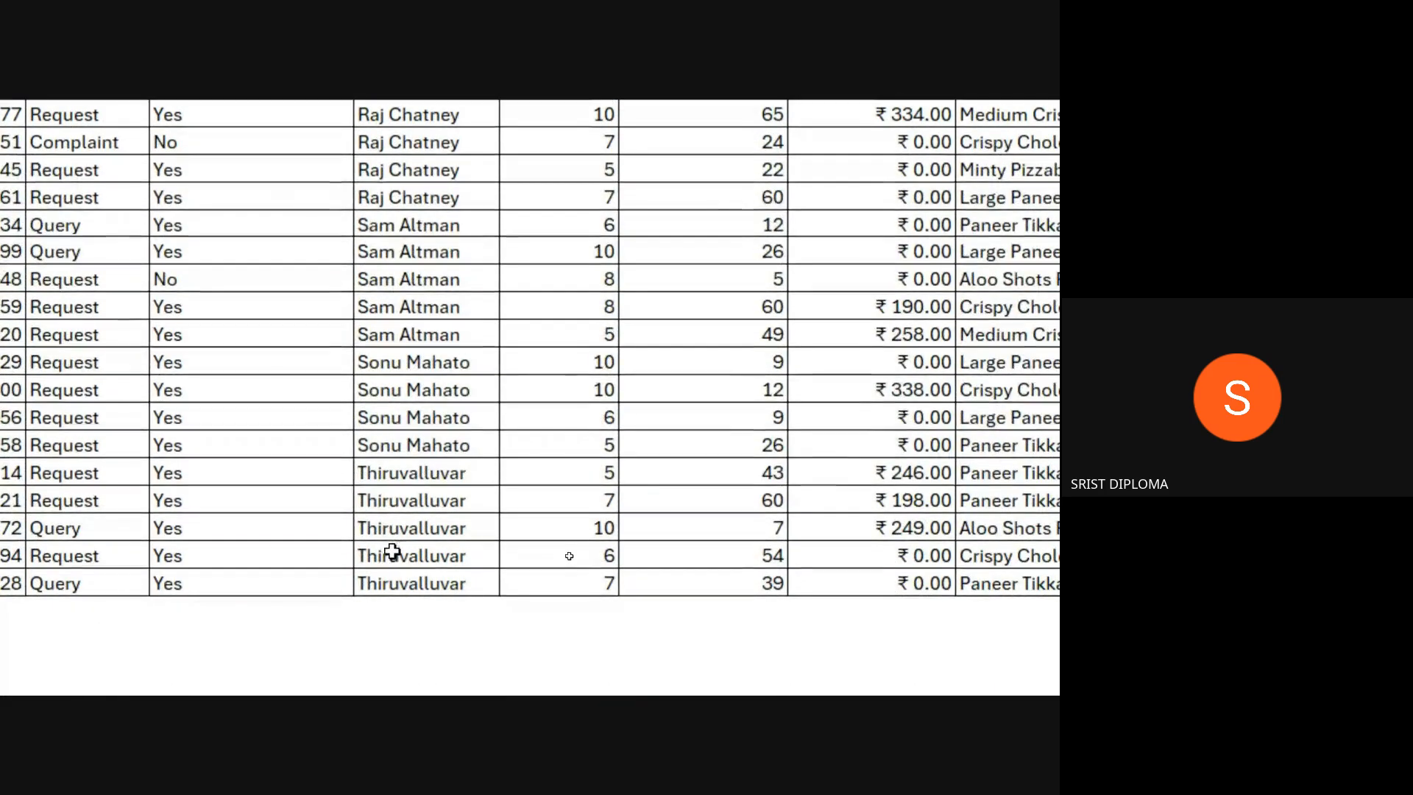
{"action": "scroll", "coordinate": [401, 584], "scroll_direction": "up", "scroll_amount": 6}
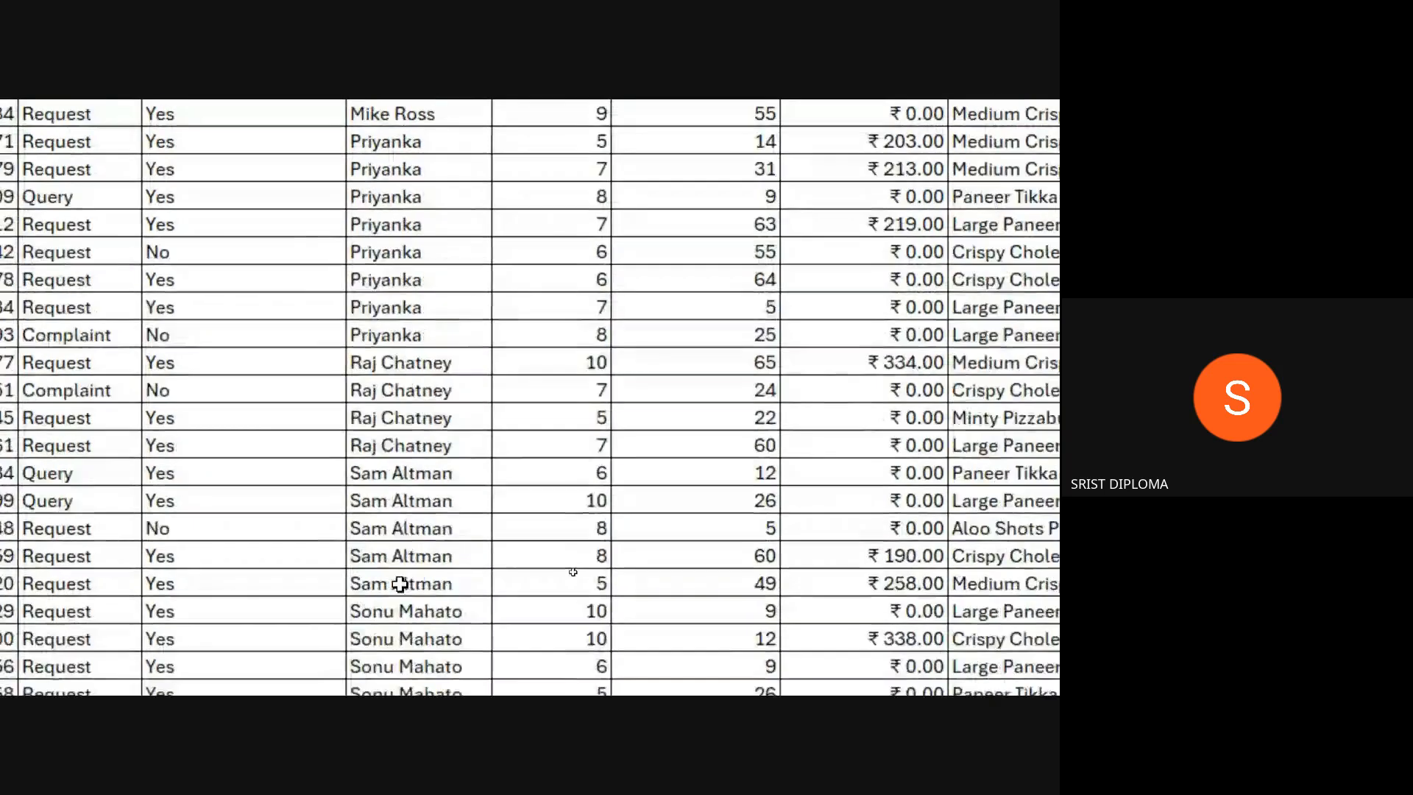
{"action": "scroll", "coordinate": [409, 505], "scroll_direction": "up", "scroll_amount": 13}
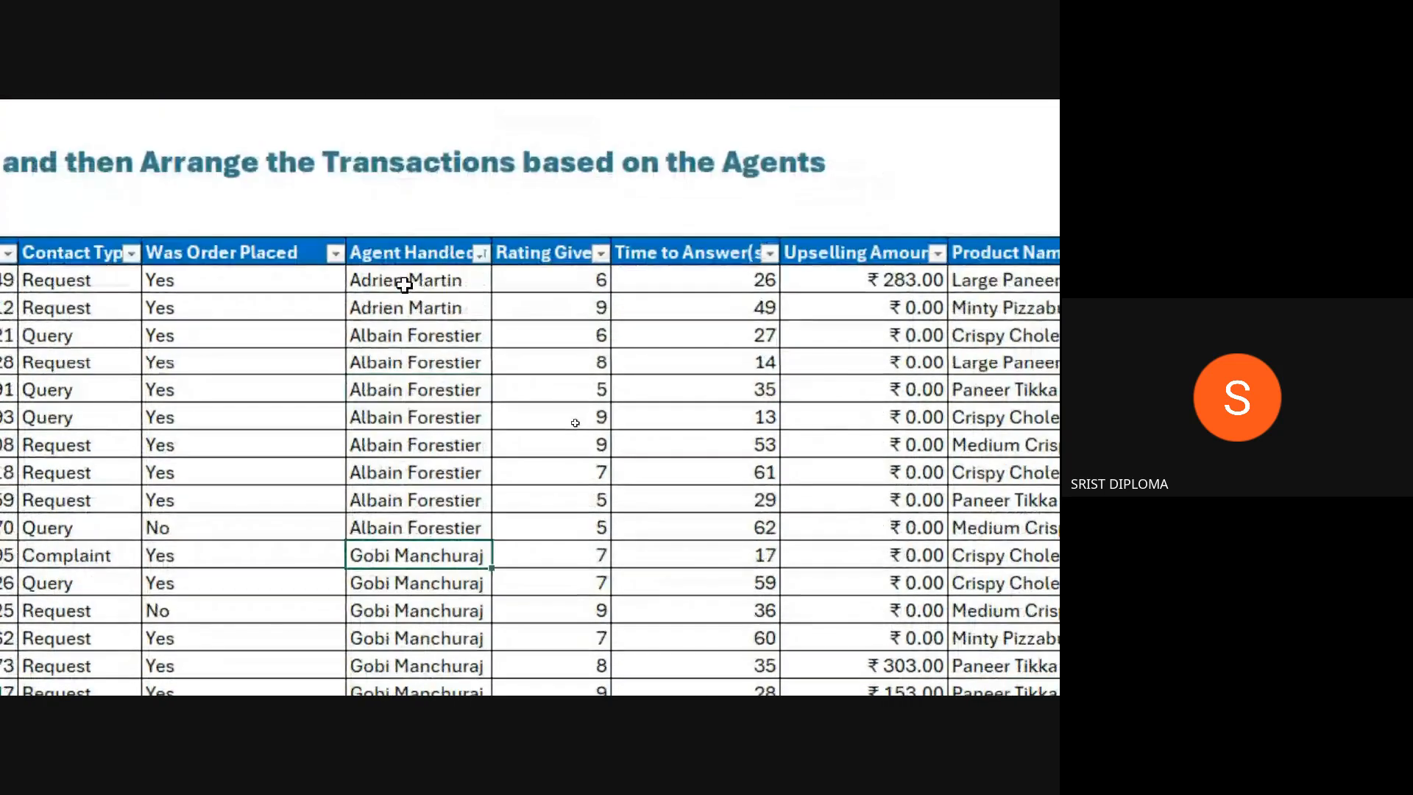
{"action": "scroll", "coordinate": [410, 618], "scroll_direction": "down", "scroll_amount": 1}
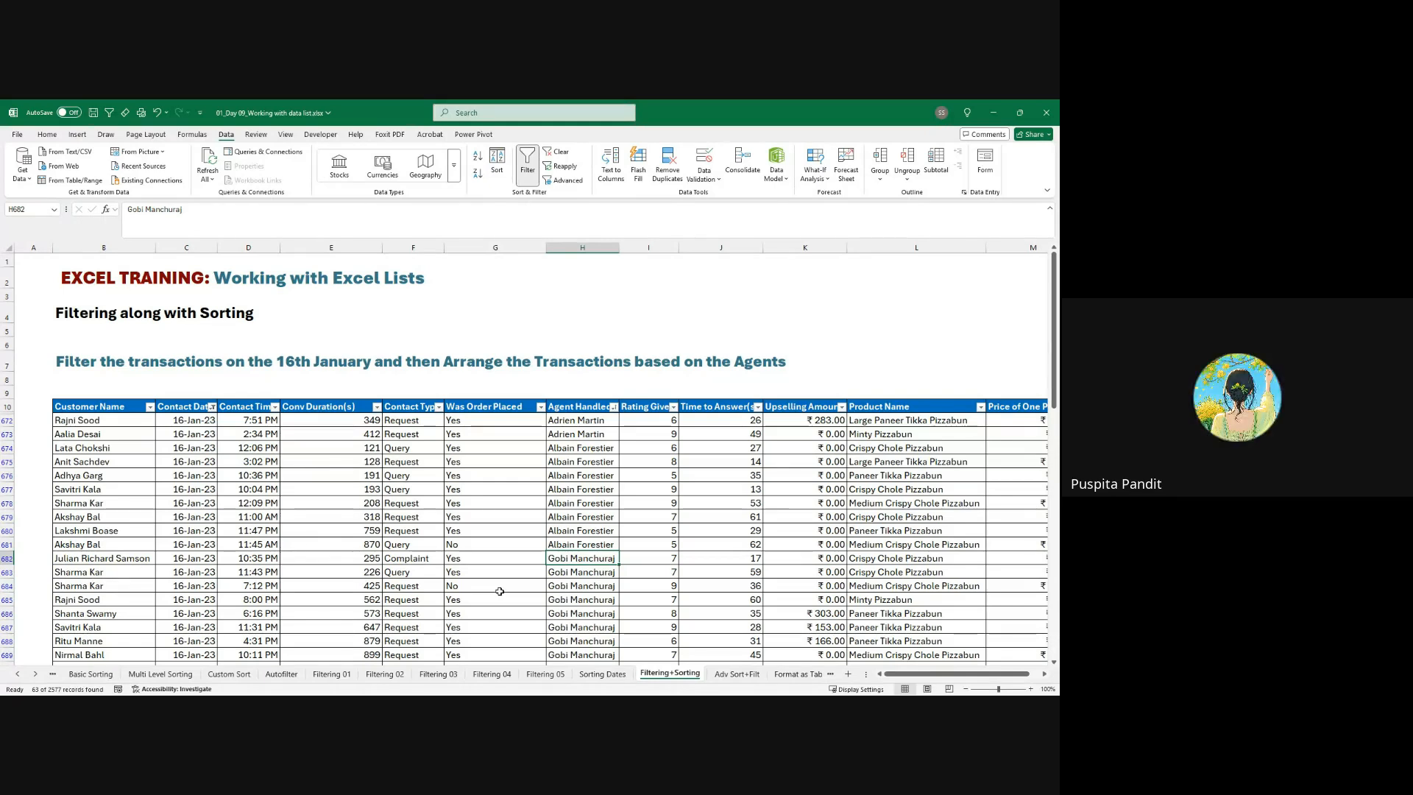
- Open the Adv Sort+Filt sheet and turn on filters for its transaction list
{"action": "left_click", "coordinate": [732, 674]}
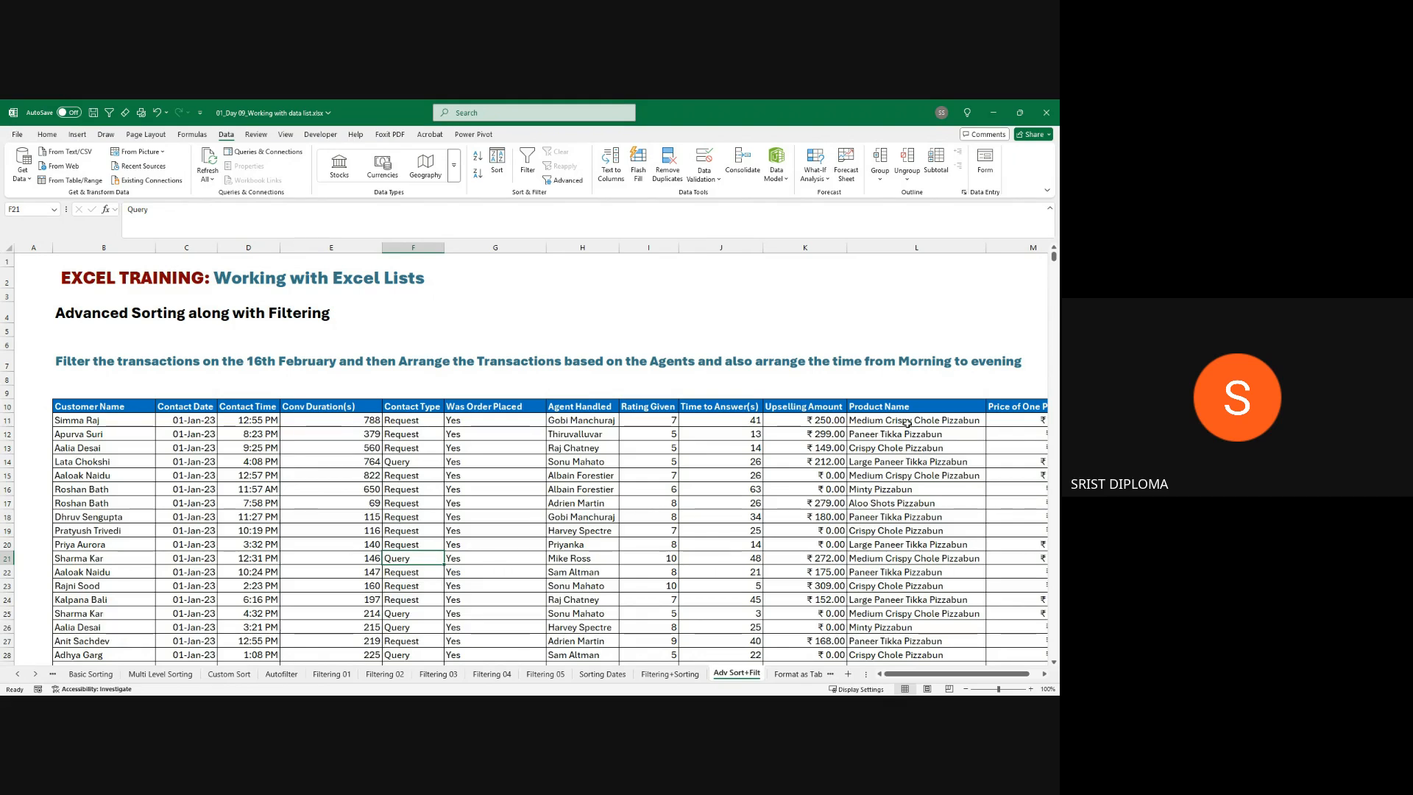
{"action": "left_click", "coordinate": [353, 557]}
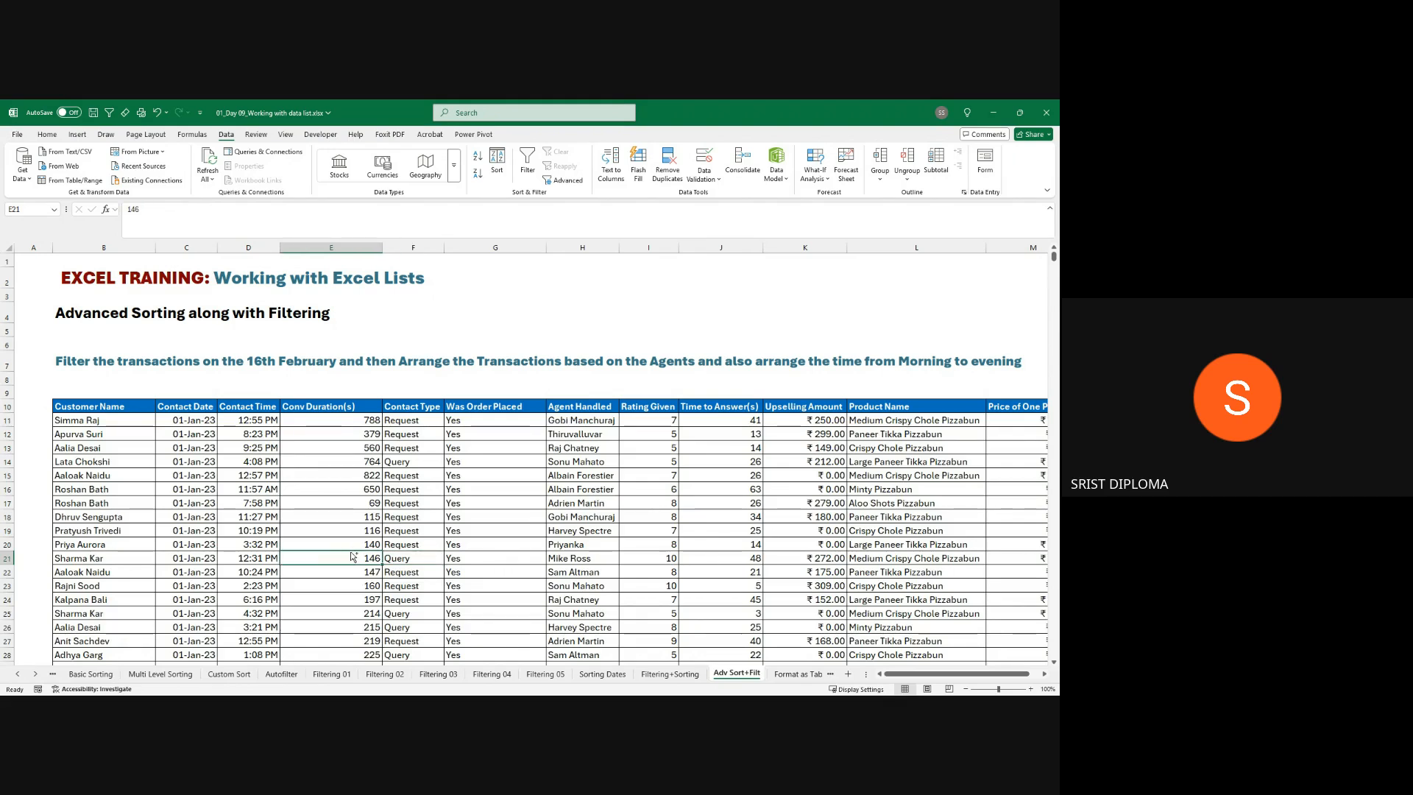
{"action": "key", "text": "ctrl+shift+l"}
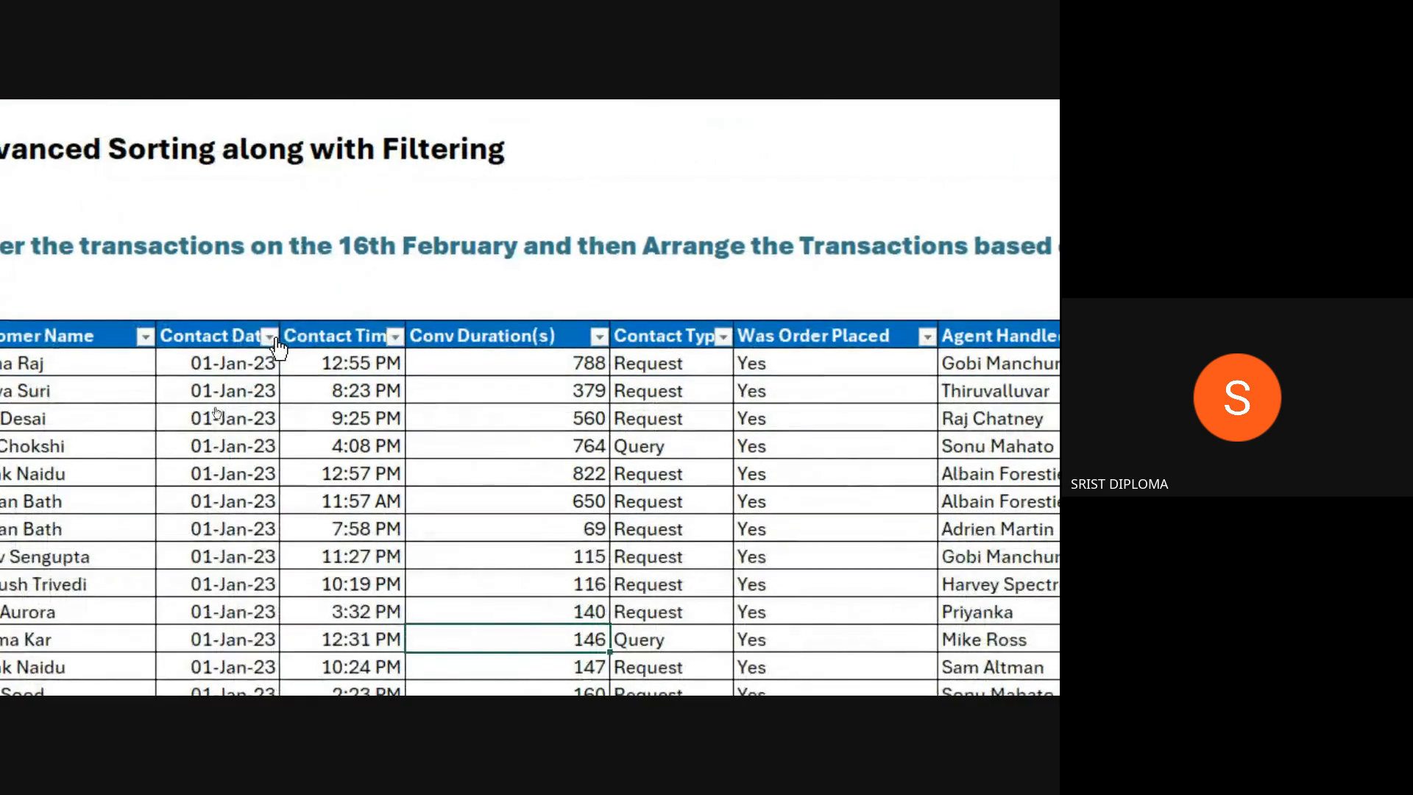
- Filter the Contact Date column on the Adv Sort+Filt sheet to show only 16 January 2023
{"action": "left_click", "coordinate": [270, 337]}
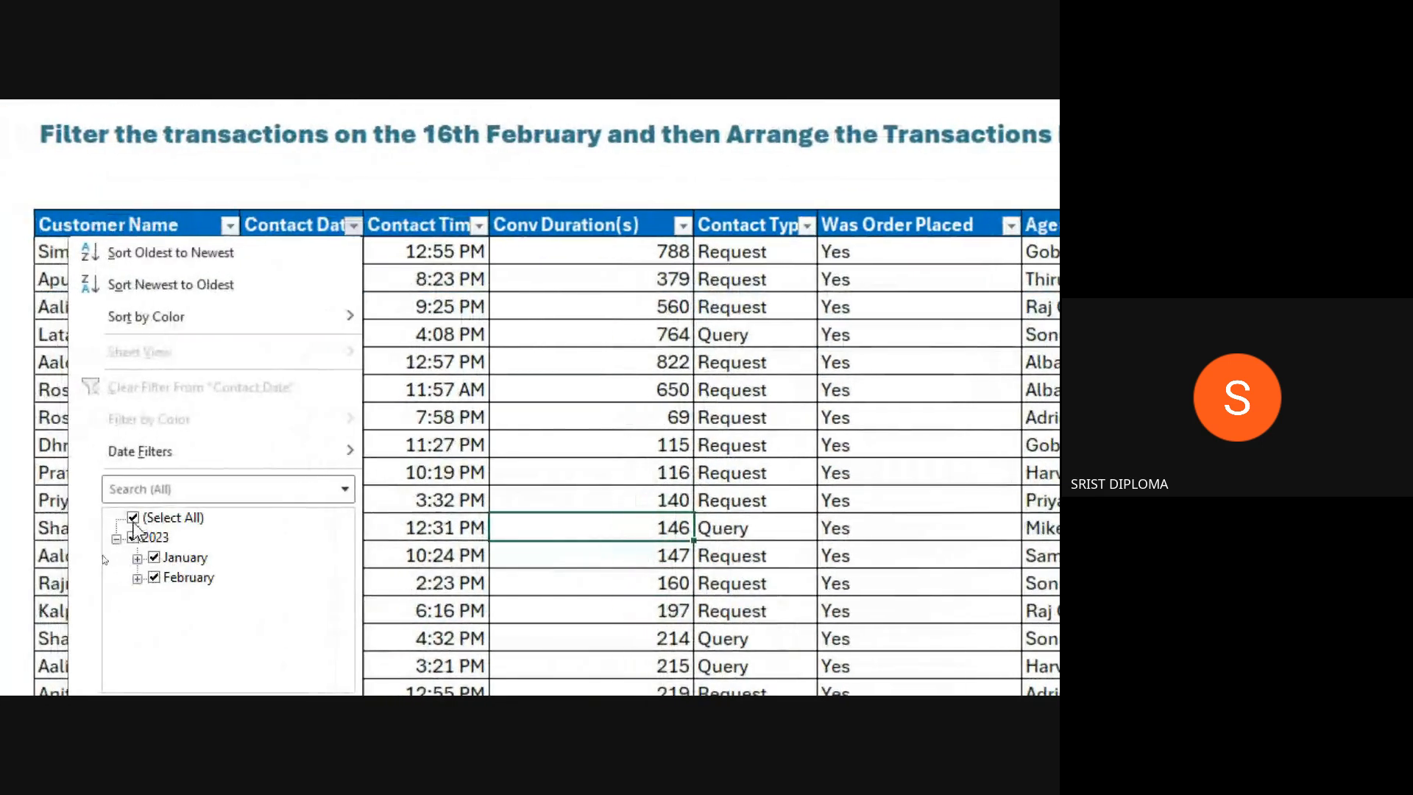
{"action": "left_click", "coordinate": [134, 519]}
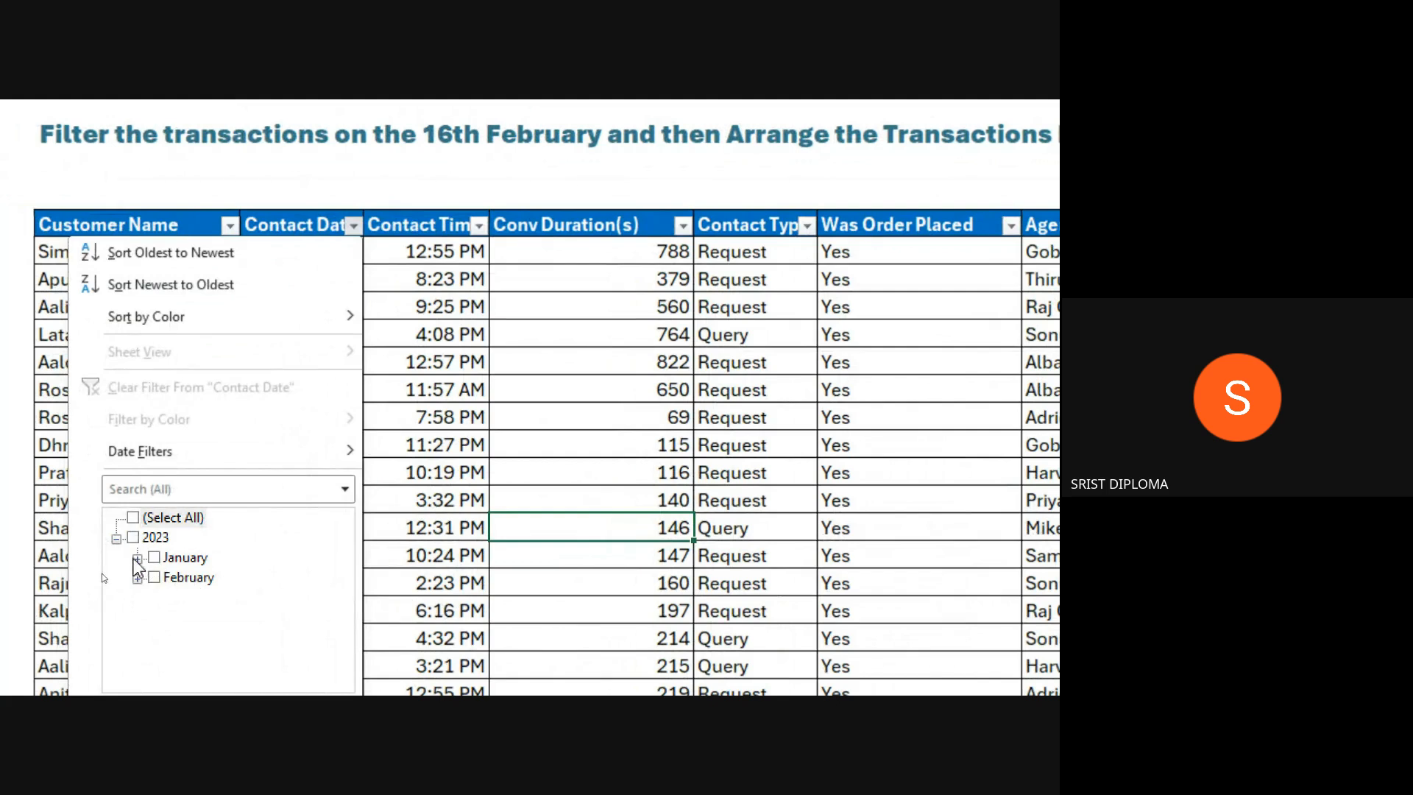
{"action": "left_click", "coordinate": [137, 559]}
{"action": "scroll", "coordinate": [176, 596], "scroll_direction": "down", "scroll_amount": 4}
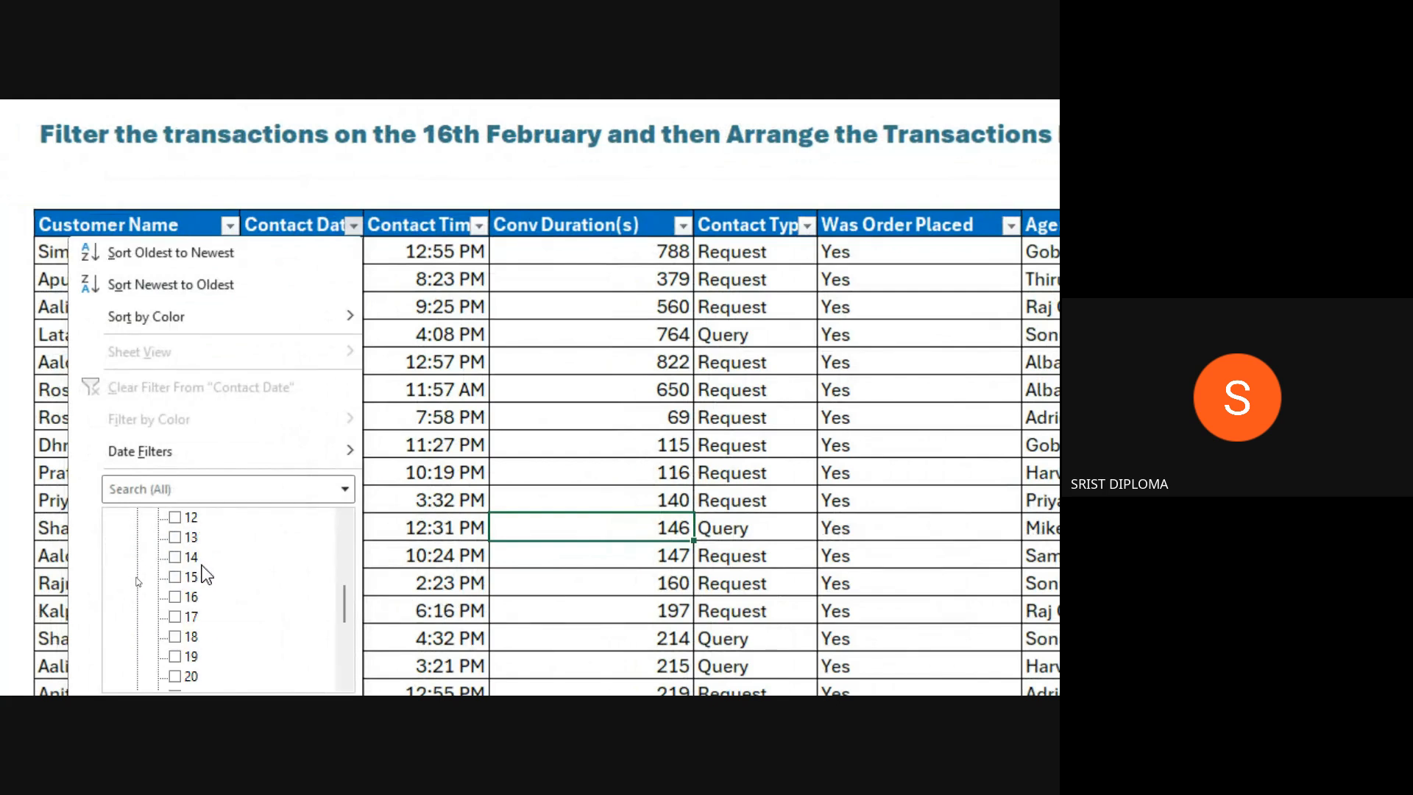
{"action": "left_click", "coordinate": [175, 597]}
{"action": "scroll", "coordinate": [321, 586], "scroll_direction": "down", "scroll_amount": 2}
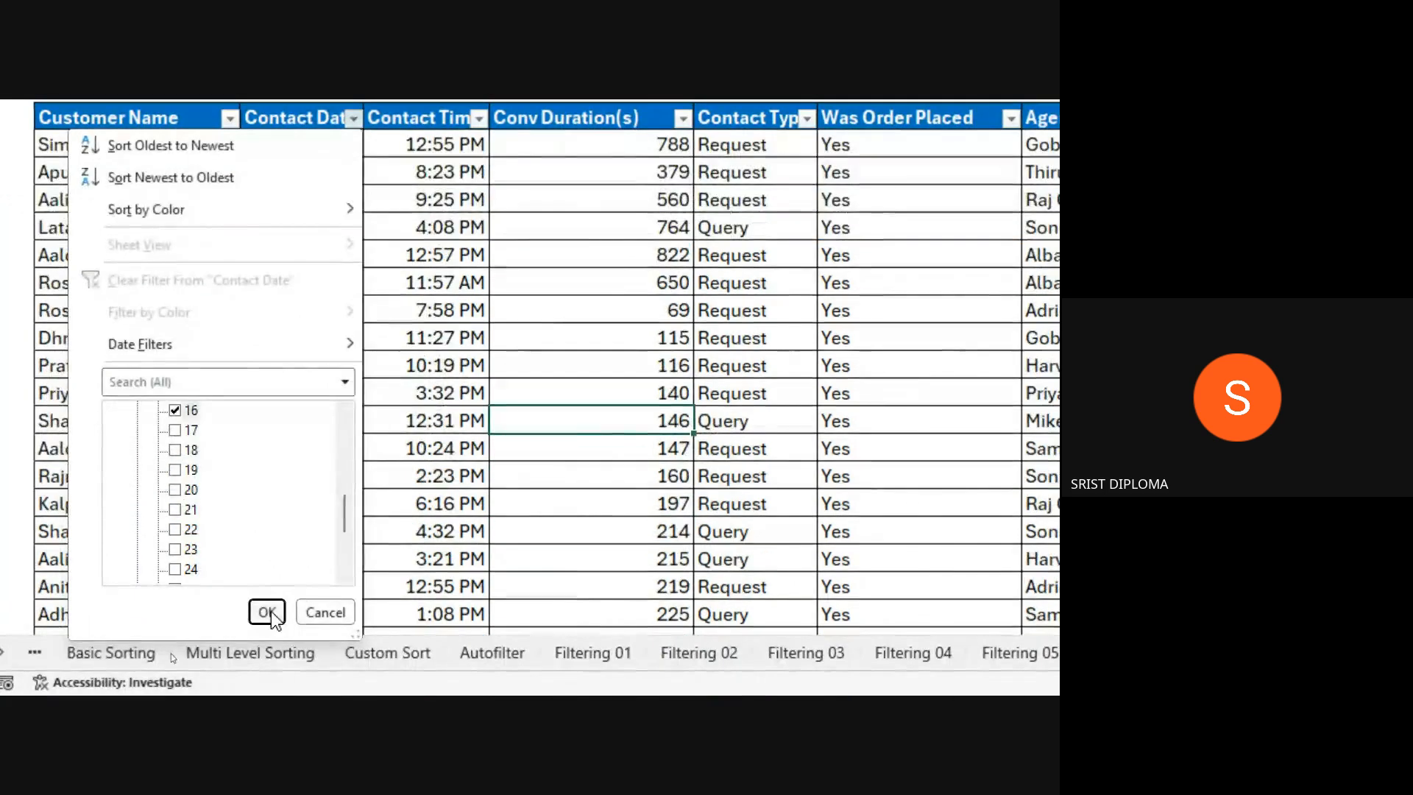
{"action": "left_click", "coordinate": [266, 612]}
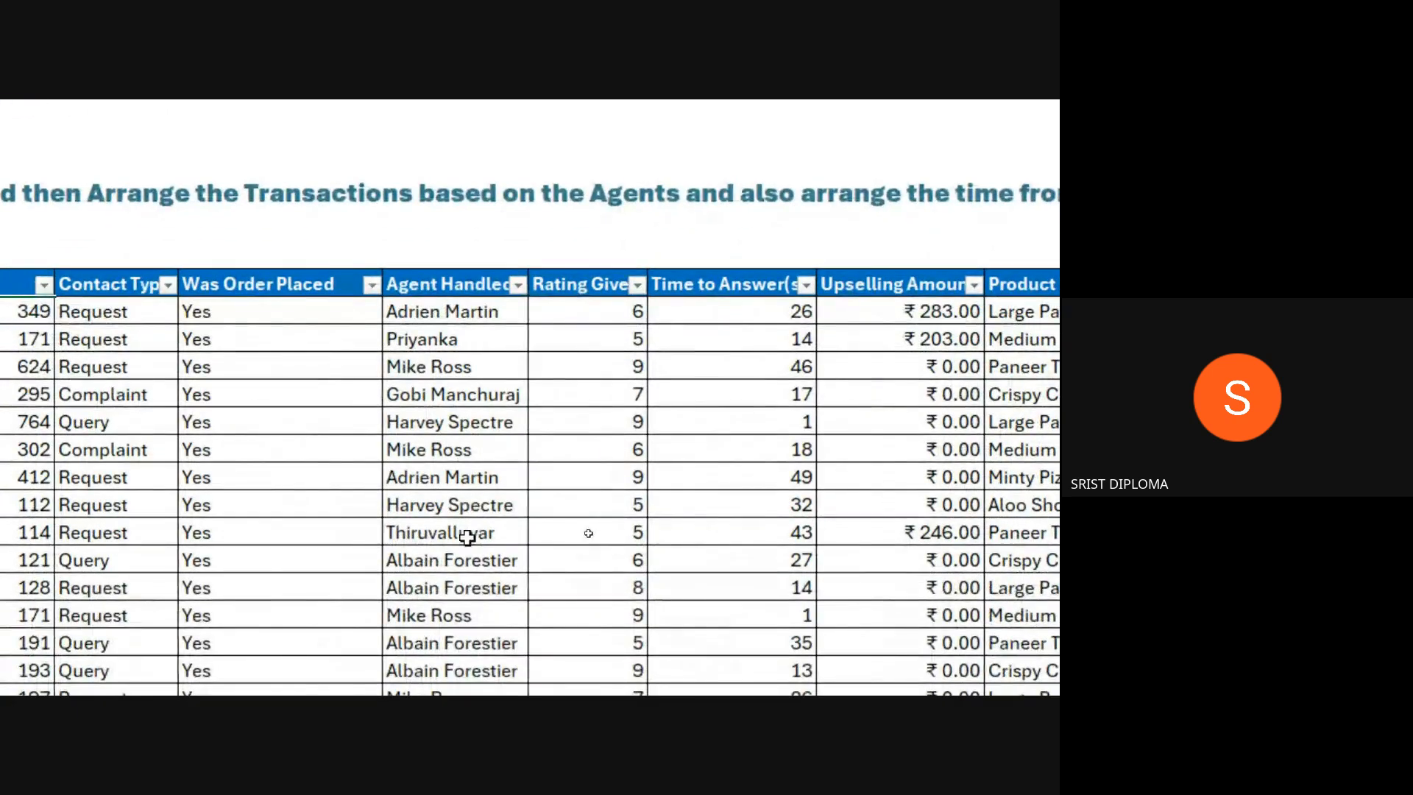
- Start a custom sort of the filtered transactions with Agent Handled, cell values A to Z, as the first level
{"action": "left_click", "coordinate": [453, 533]}
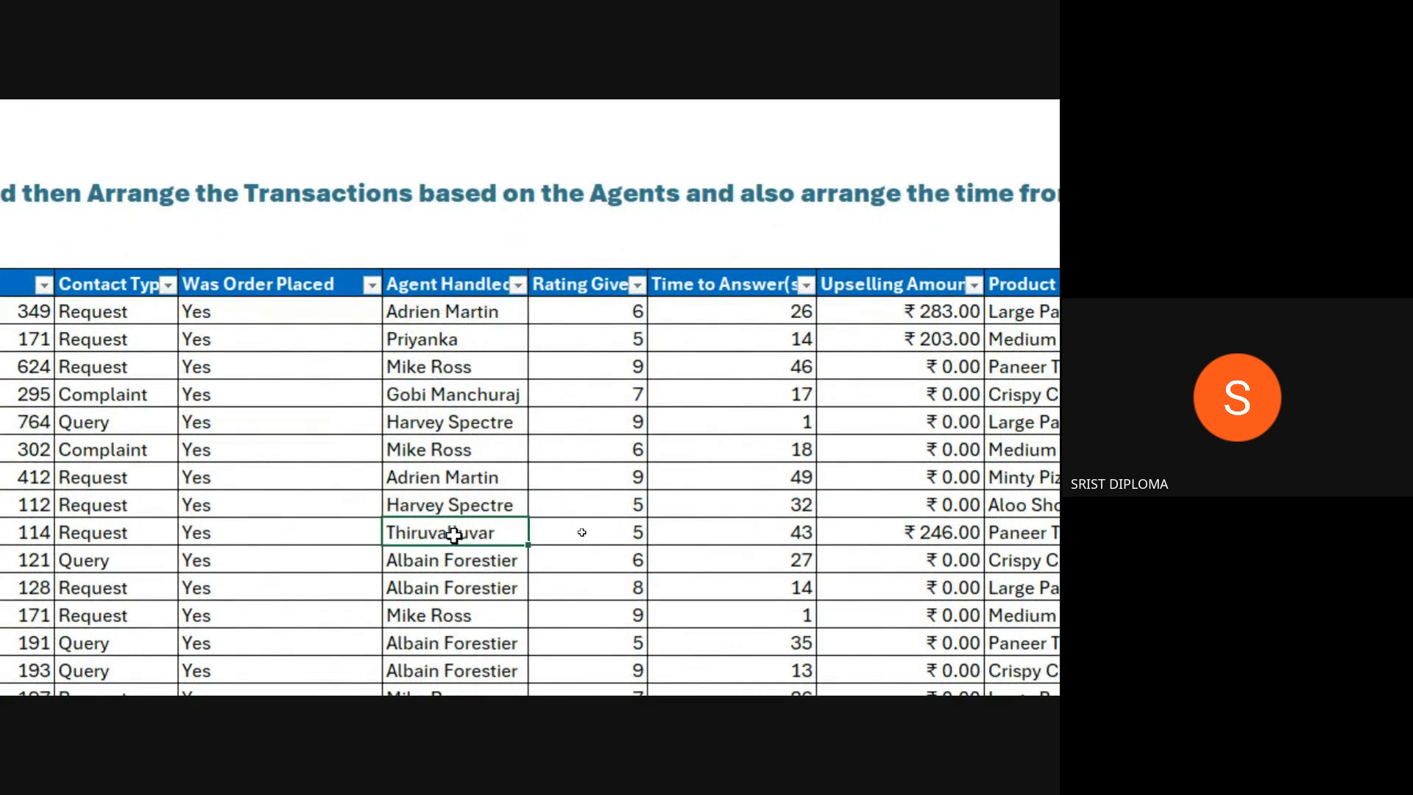
{"action": "right_click", "coordinate": [456, 535]}
{"action": "mouse_move", "coordinate": [564, 184]}
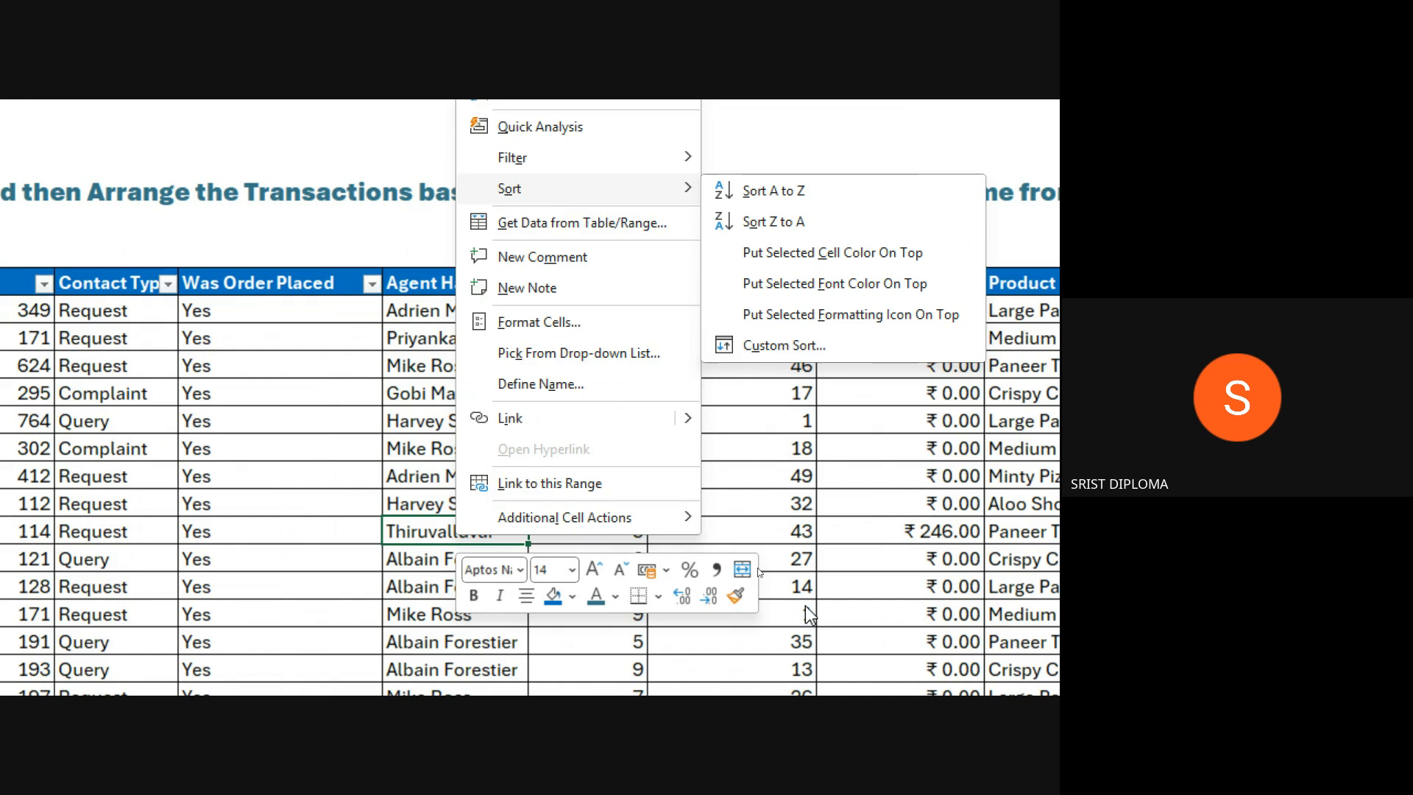
{"action": "left_click", "coordinate": [784, 345]}
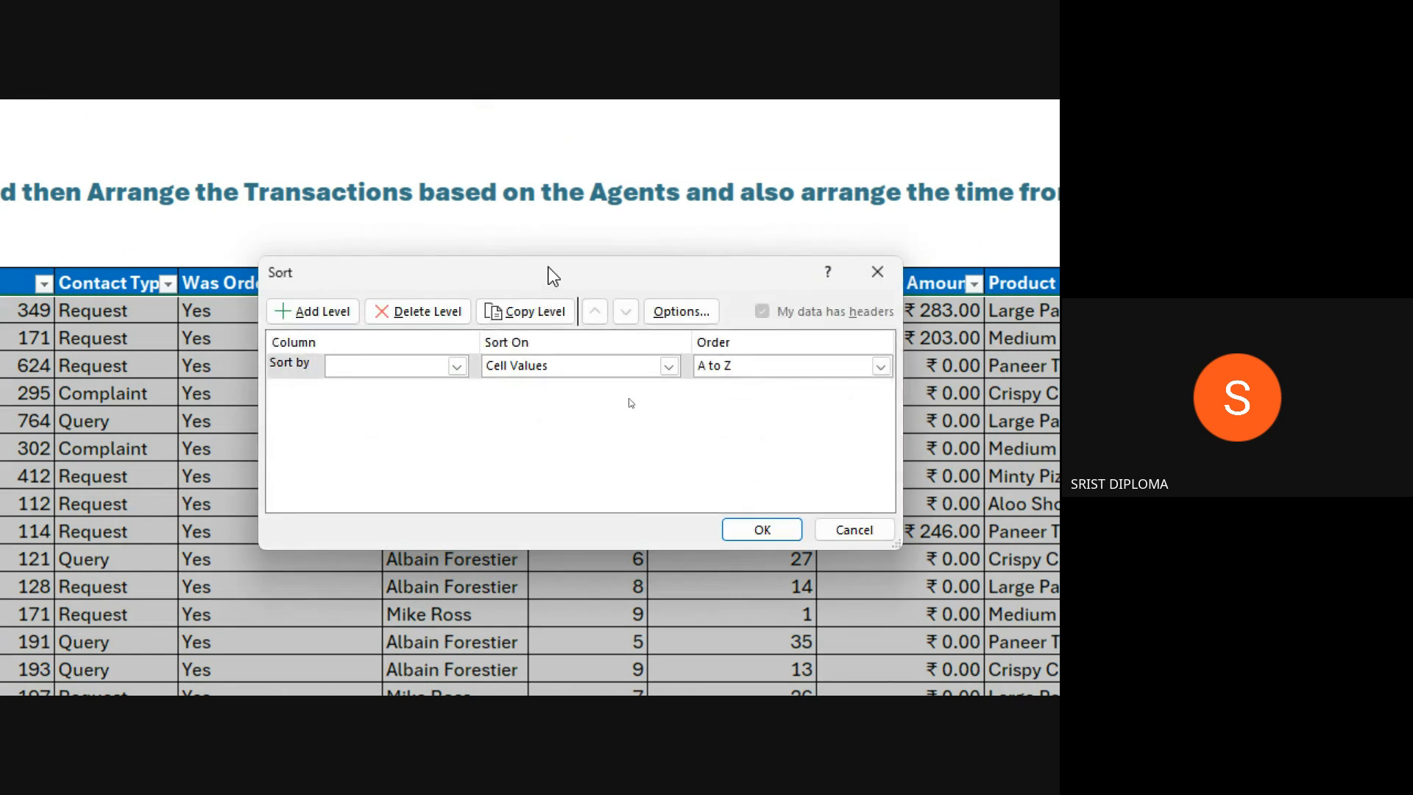
{"action": "left_click_drag", "start_coordinate": [549, 274], "coordinate": [527, 332]}
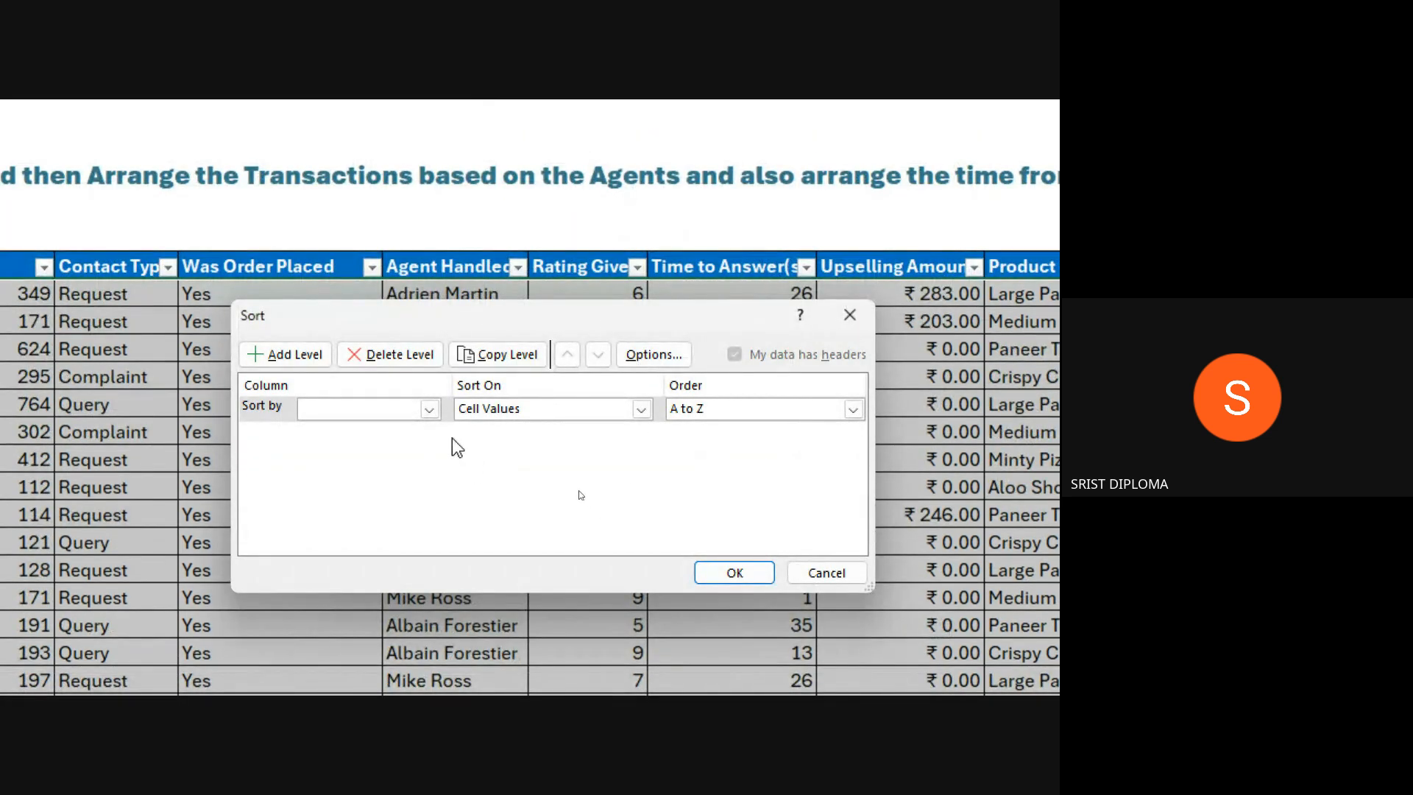
{"action": "left_click", "coordinate": [429, 409]}
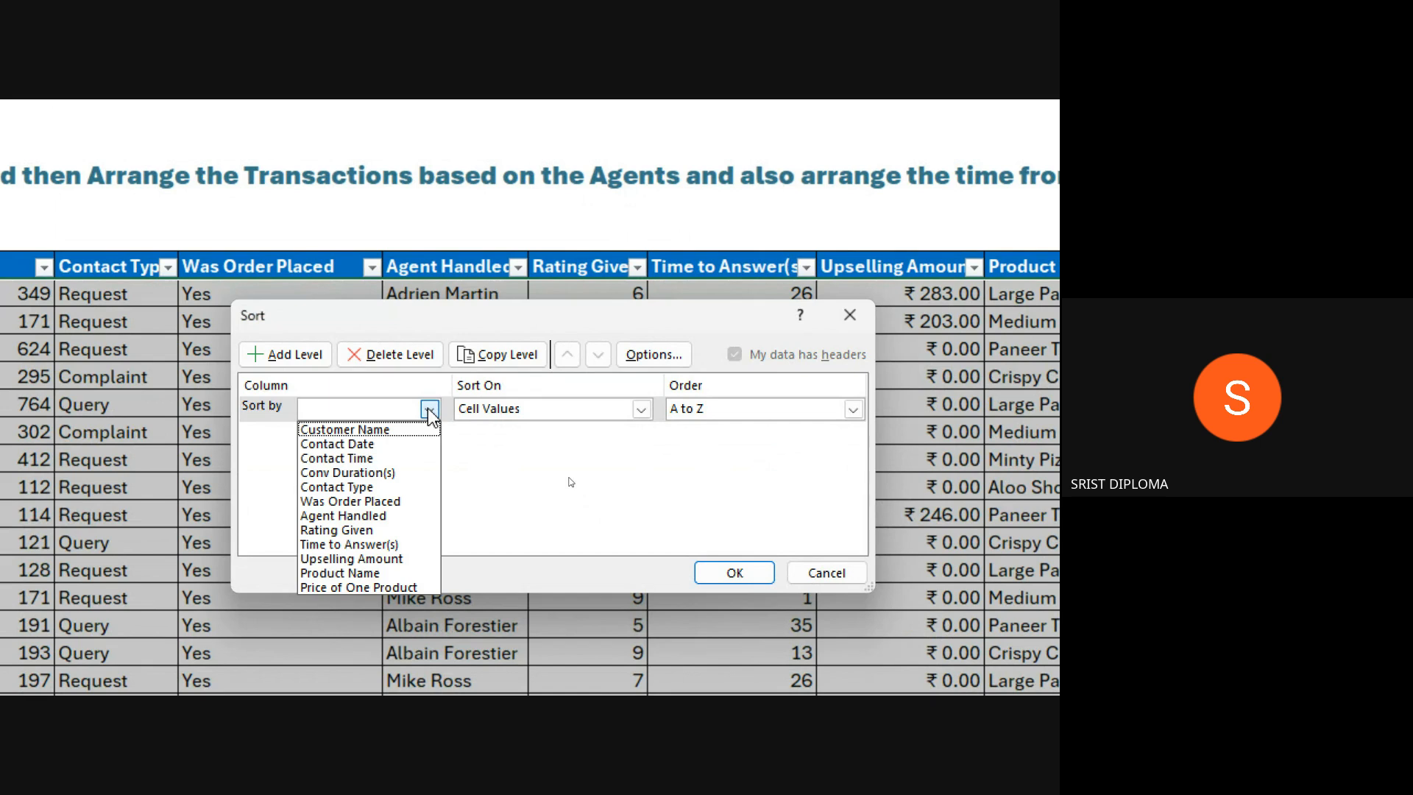
{"action": "left_click", "coordinate": [375, 516]}
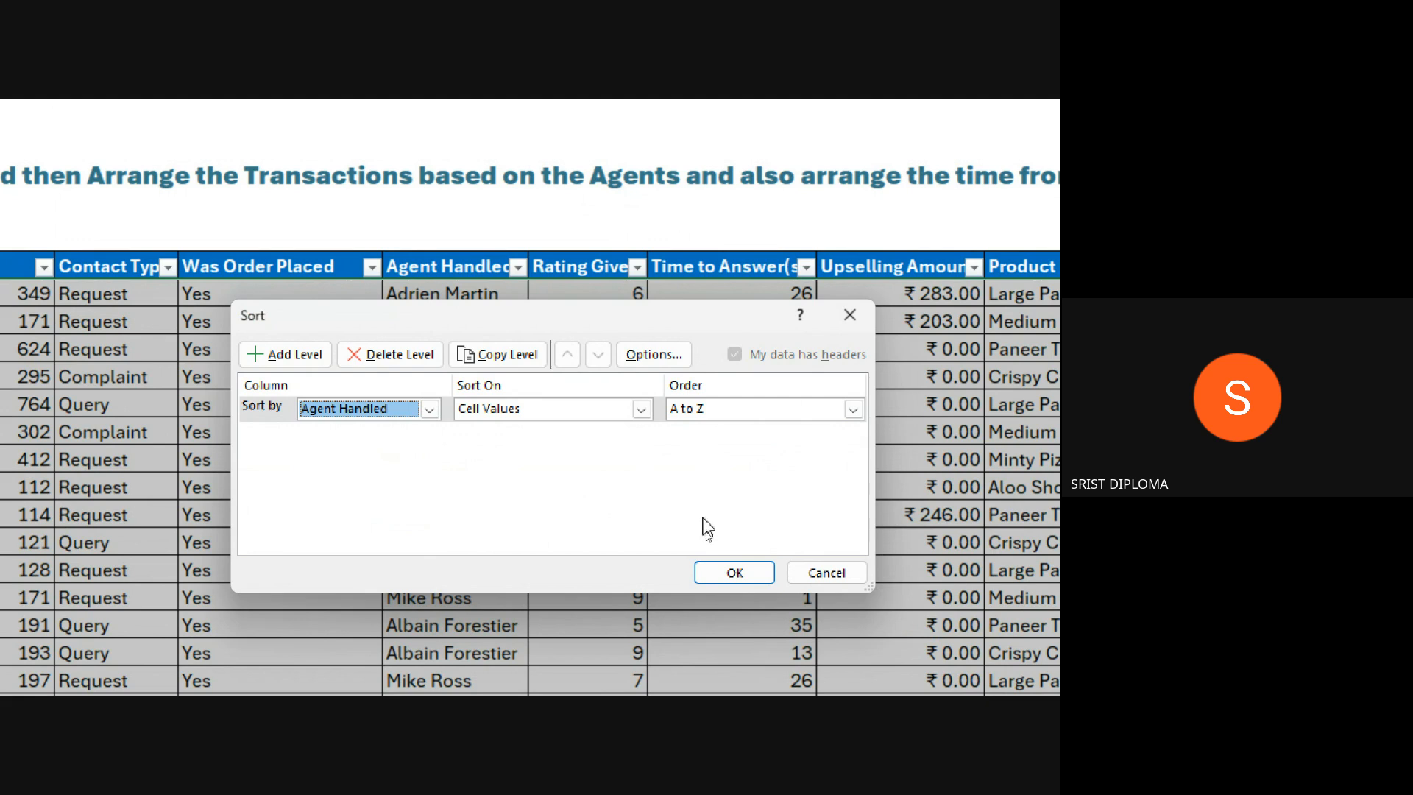
- Add Contact Time, Smallest to Largest, as the second sort level and apply the custom sort
{"action": "left_click", "coordinate": [280, 354]}
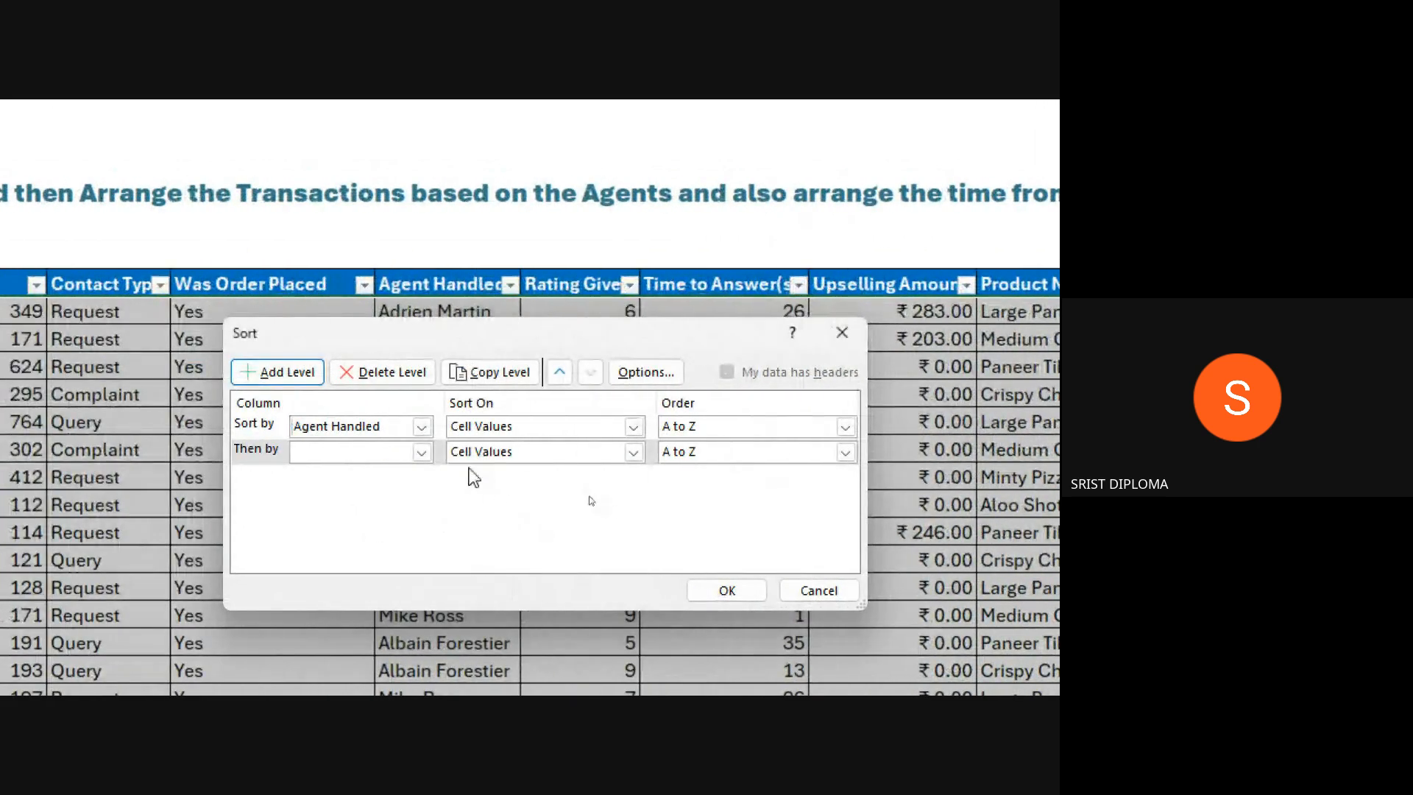
{"action": "left_click", "coordinate": [422, 453]}
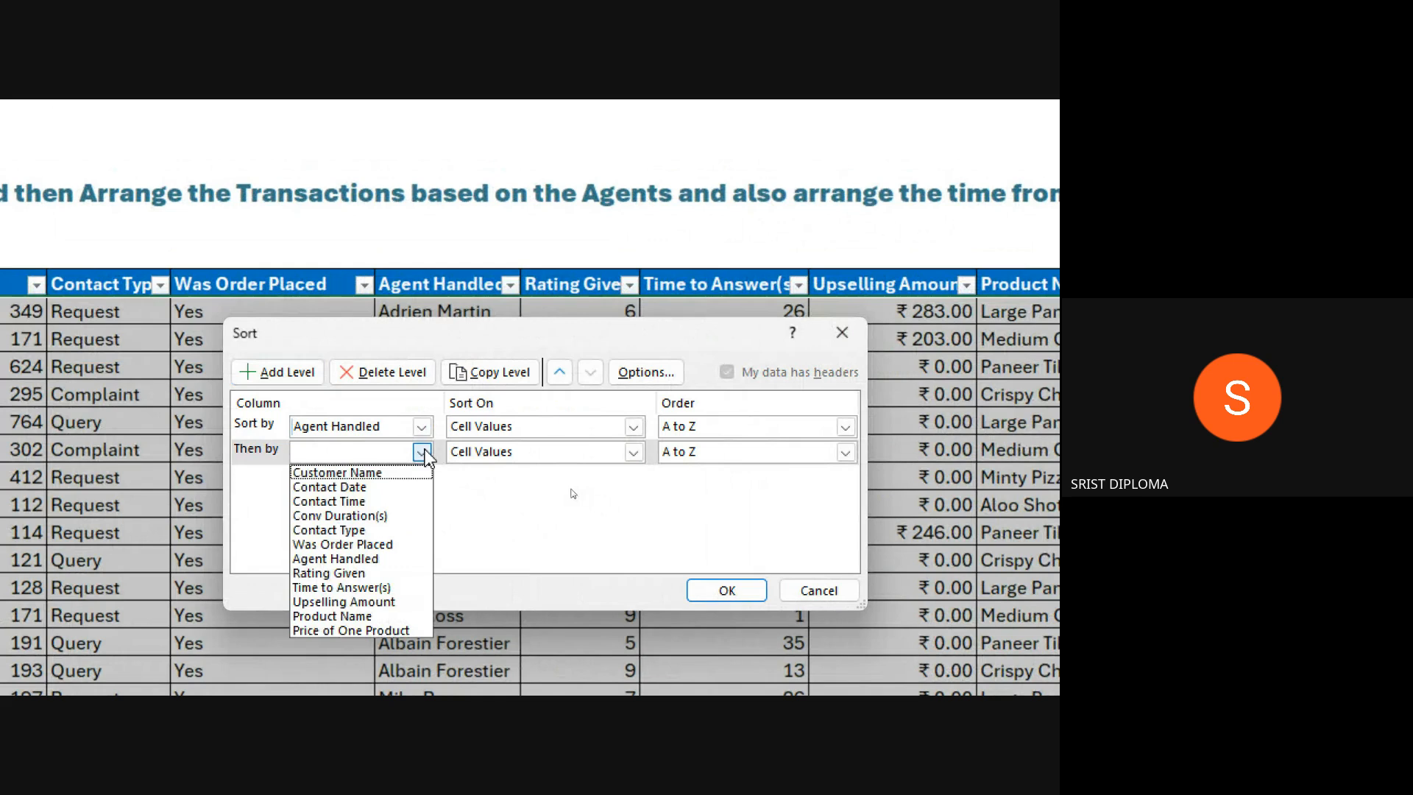
{"action": "left_click", "coordinate": [390, 501]}
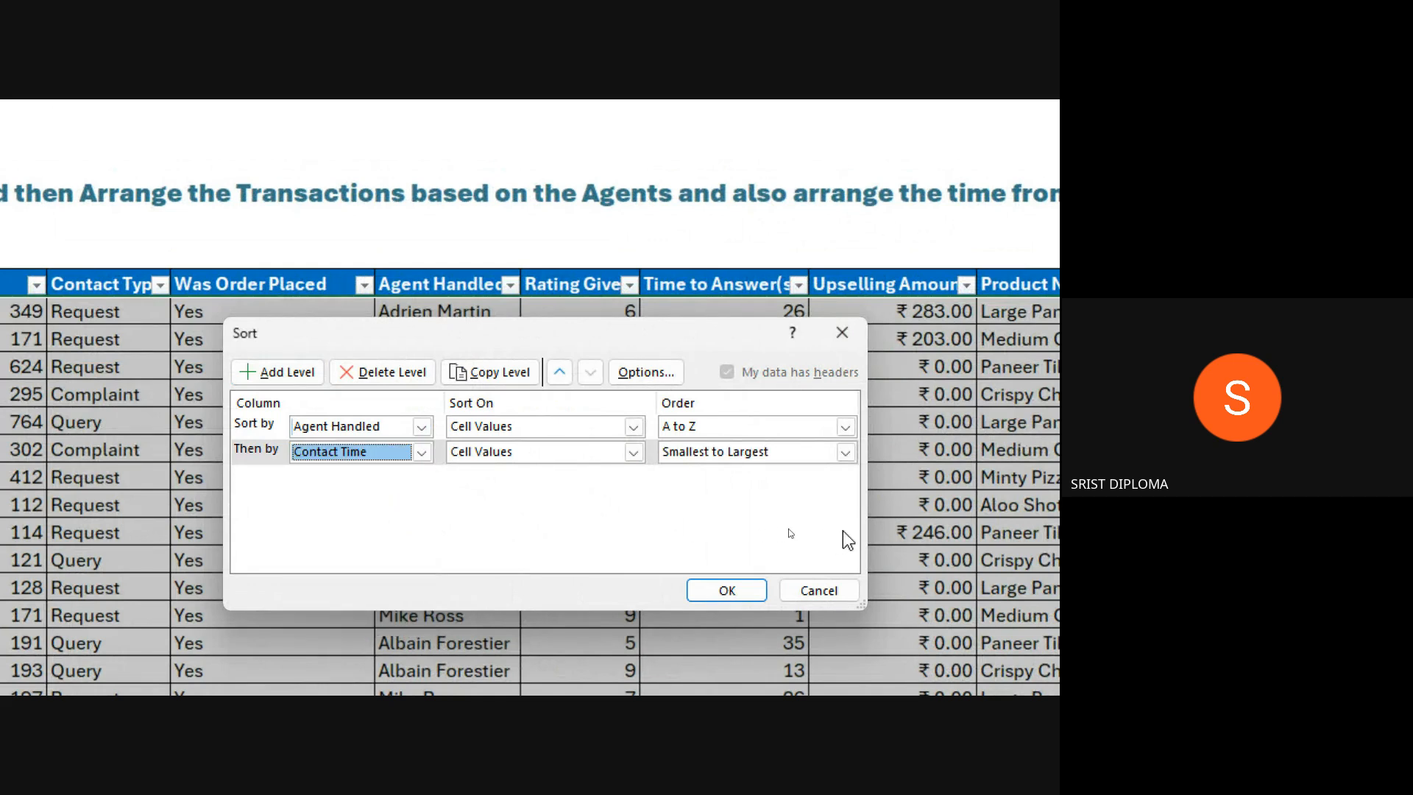
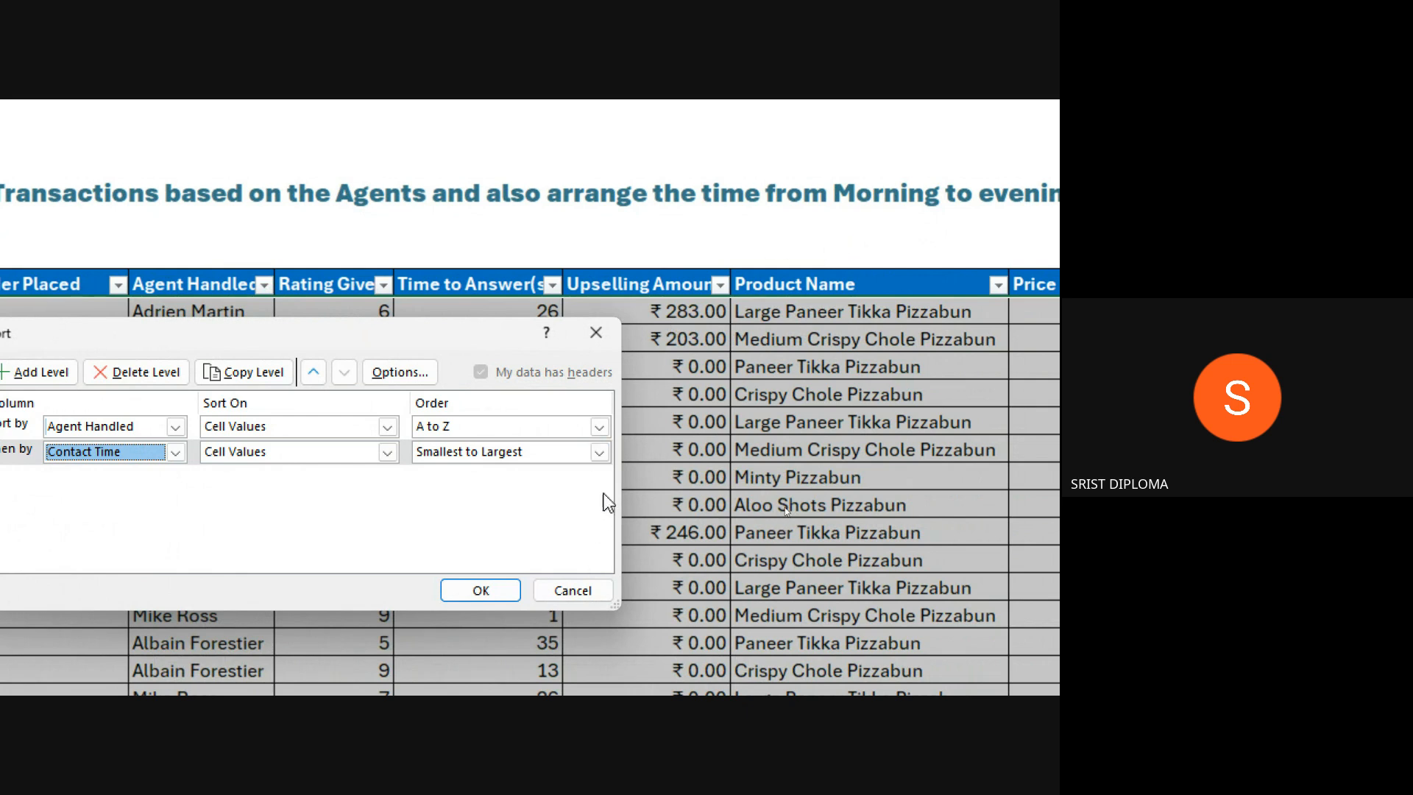
{"action": "left_click", "coordinate": [606, 450]}
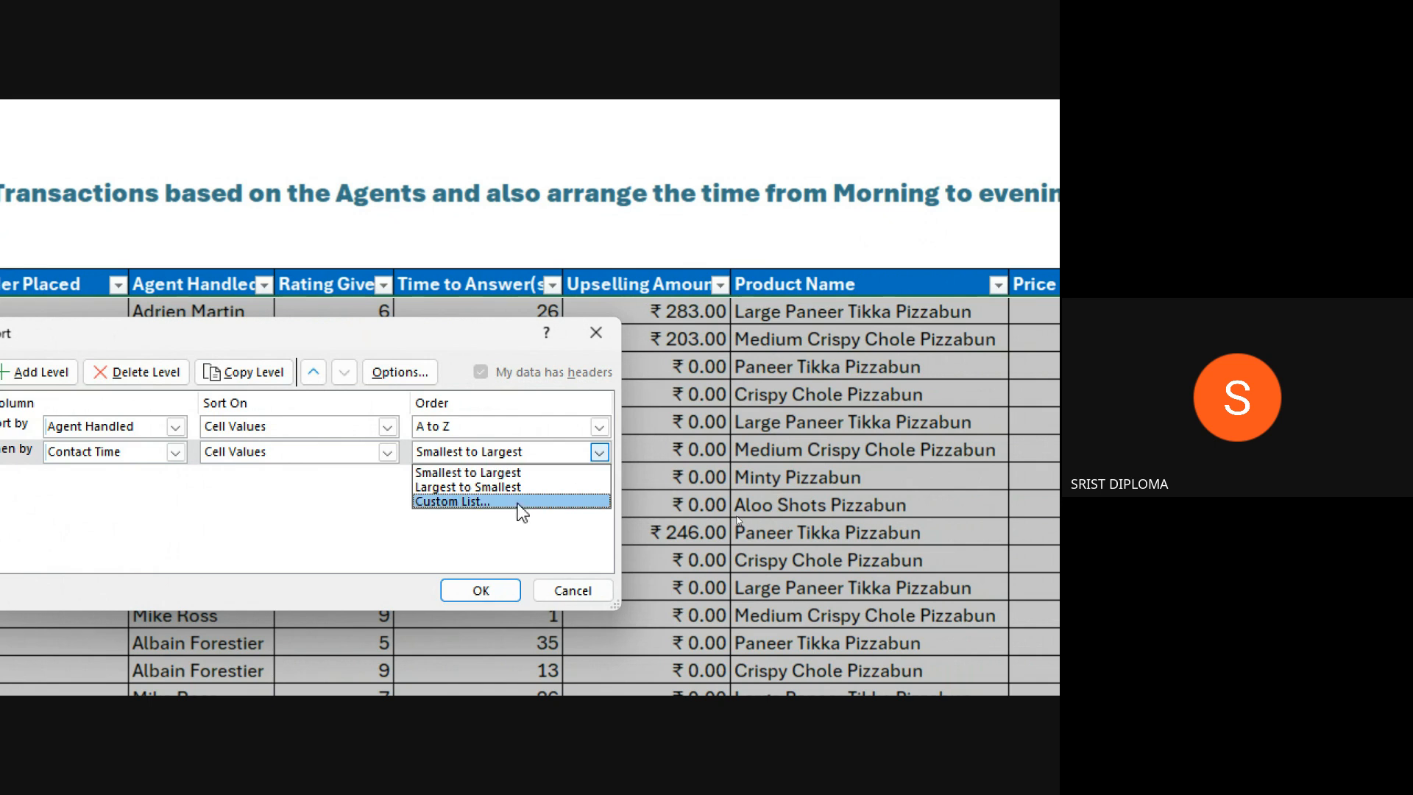
{"action": "left_click", "coordinate": [561, 549]}
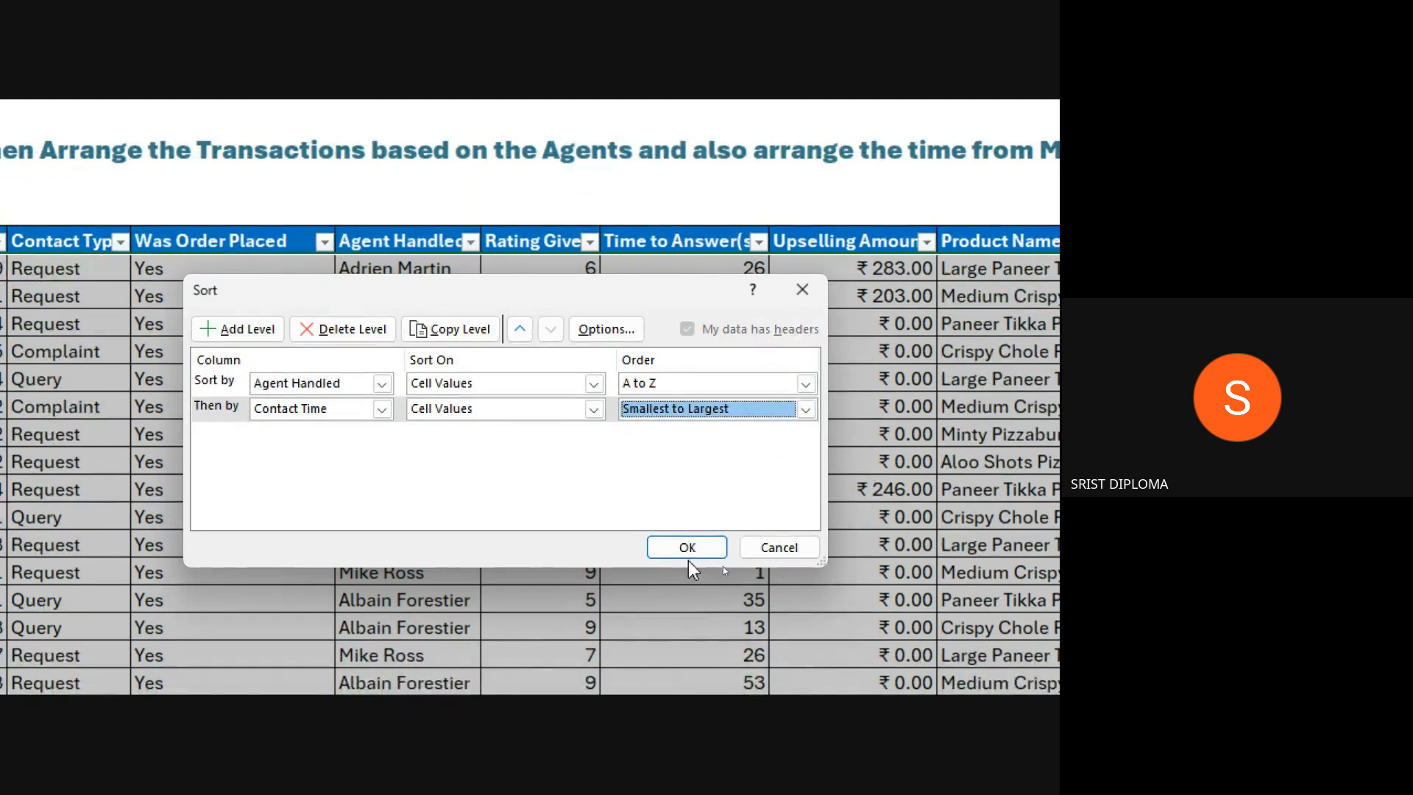
{"action": "left_click", "coordinate": [686, 547]}
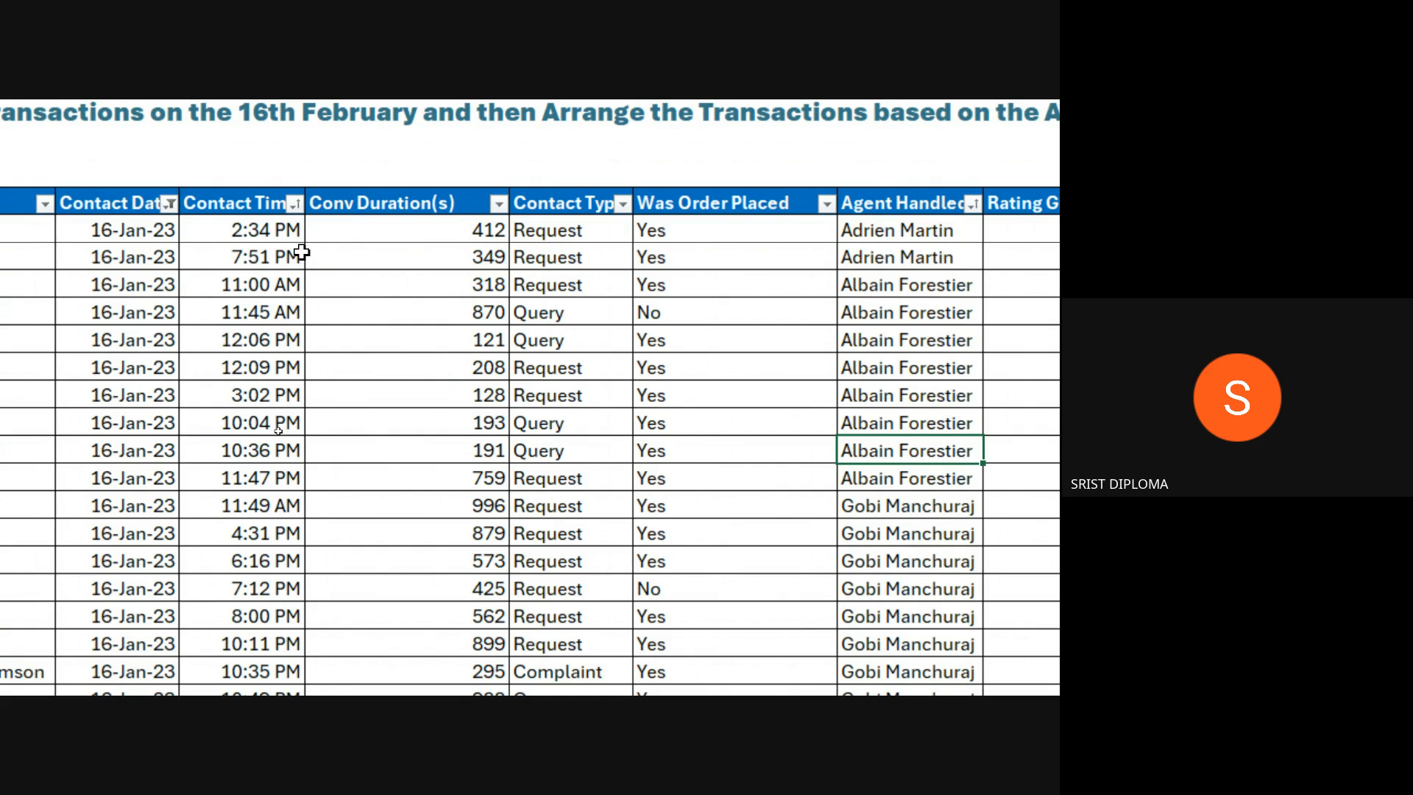
- Examine whether the contact times run from morning to evening within each agent's group of transactions
{"action": "scroll", "coordinate": [525, 364], "scroll_direction": "right", "scroll_amount": 2}
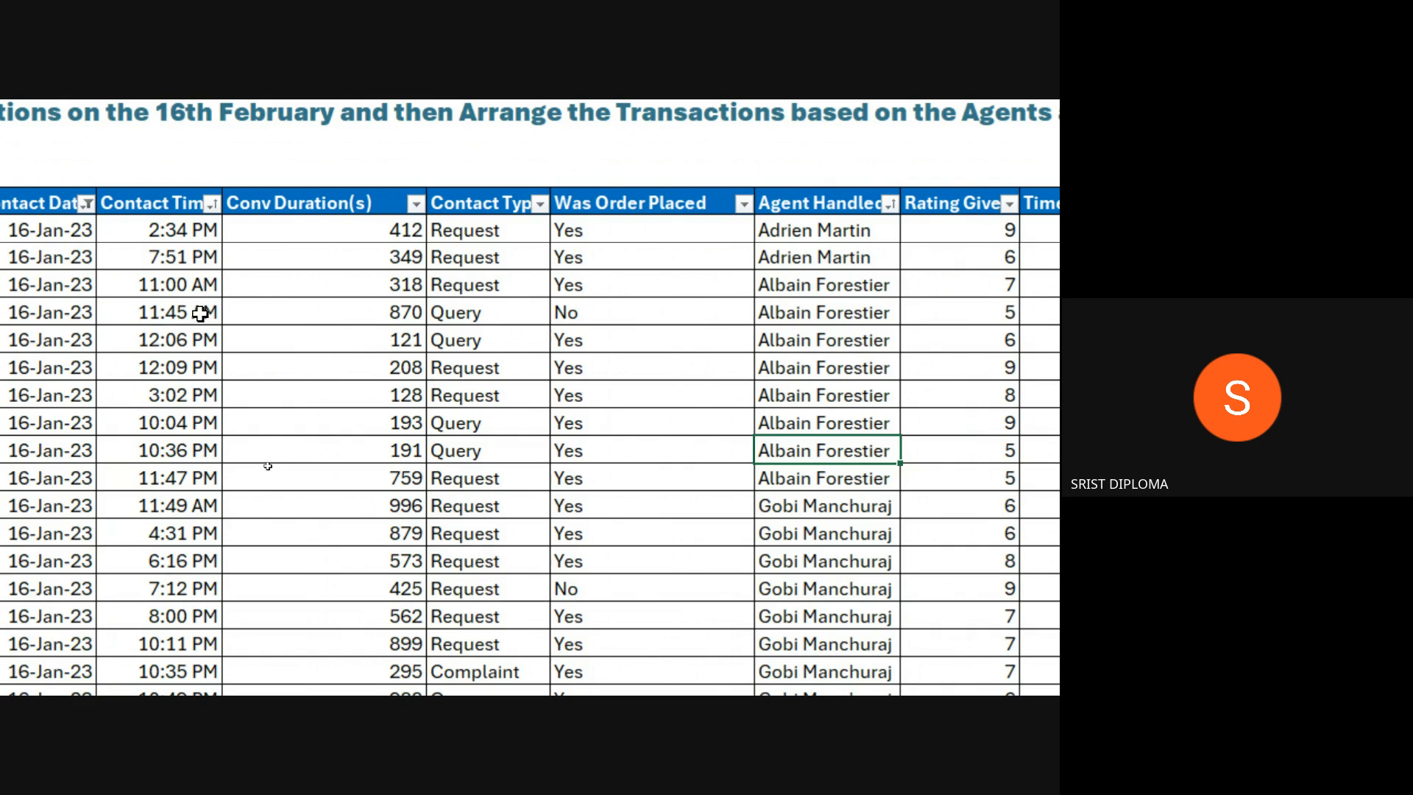
{"action": "scroll", "coordinate": [195, 446], "scroll_direction": "left", "scroll_amount": 2}
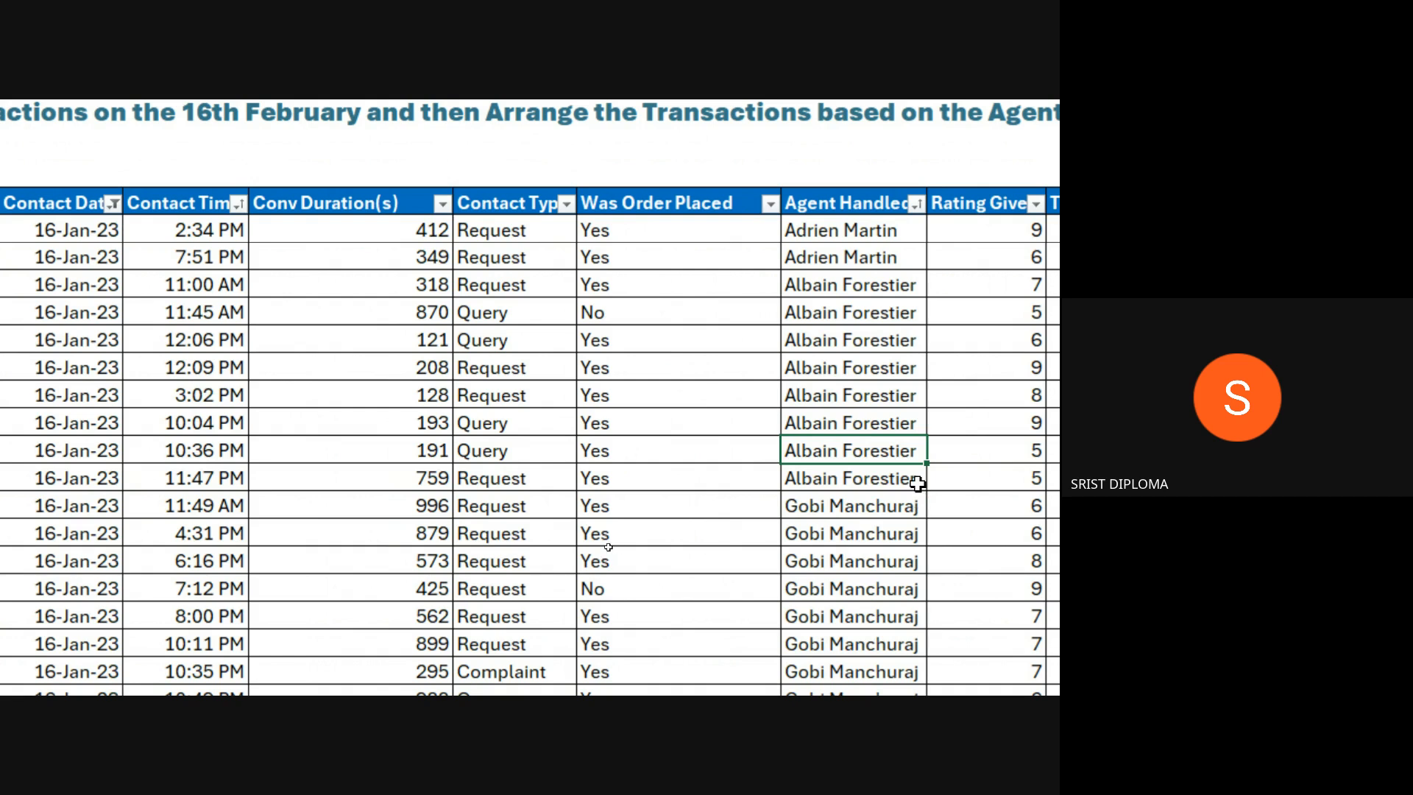
{"action": "scroll", "coordinate": [462, 545], "scroll_direction": "down", "scroll_amount": 2}
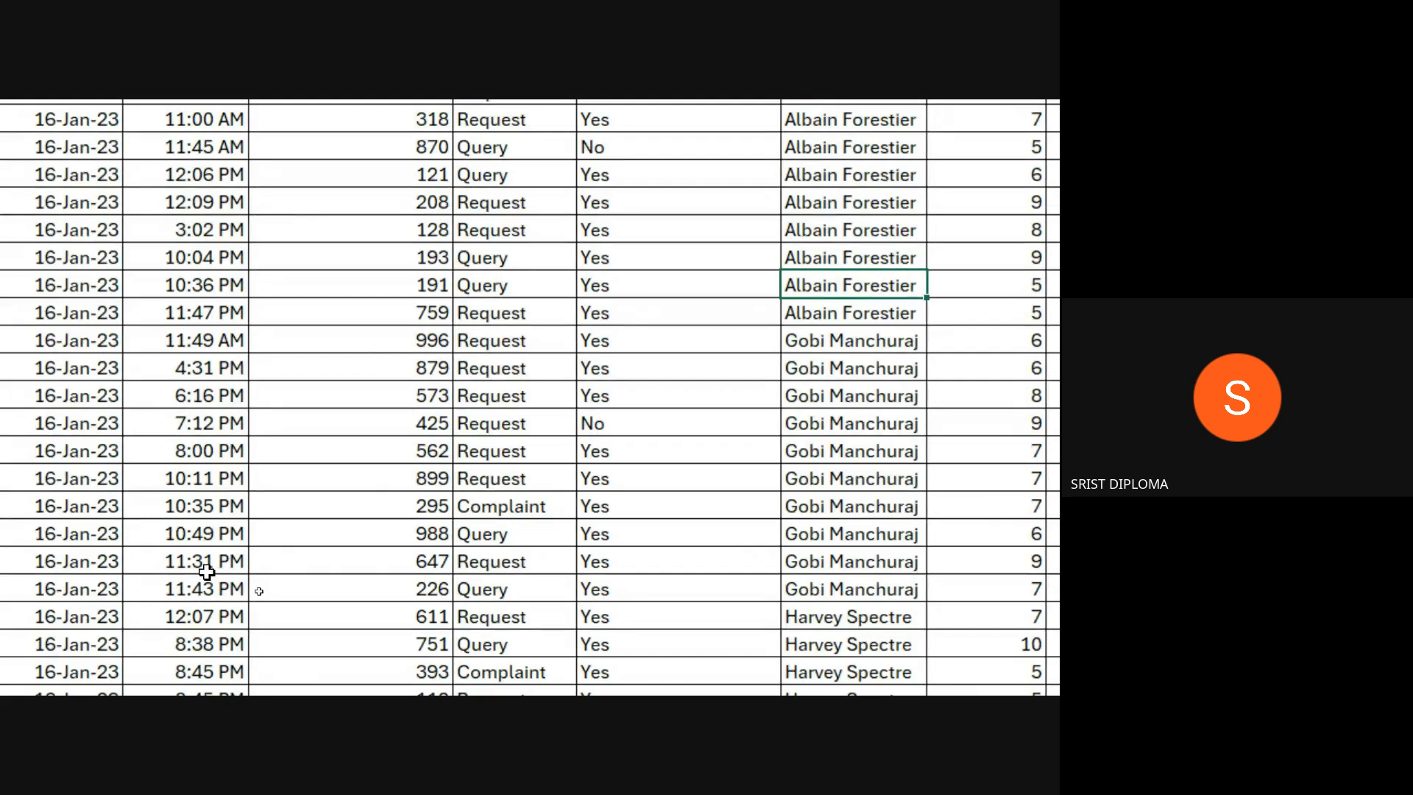
{"action": "scroll", "coordinate": [878, 172], "scroll_direction": "up", "scroll_amount": 1}
{"action": "scroll", "coordinate": [878, 172], "scroll_direction": "up", "scroll_amount": 1}
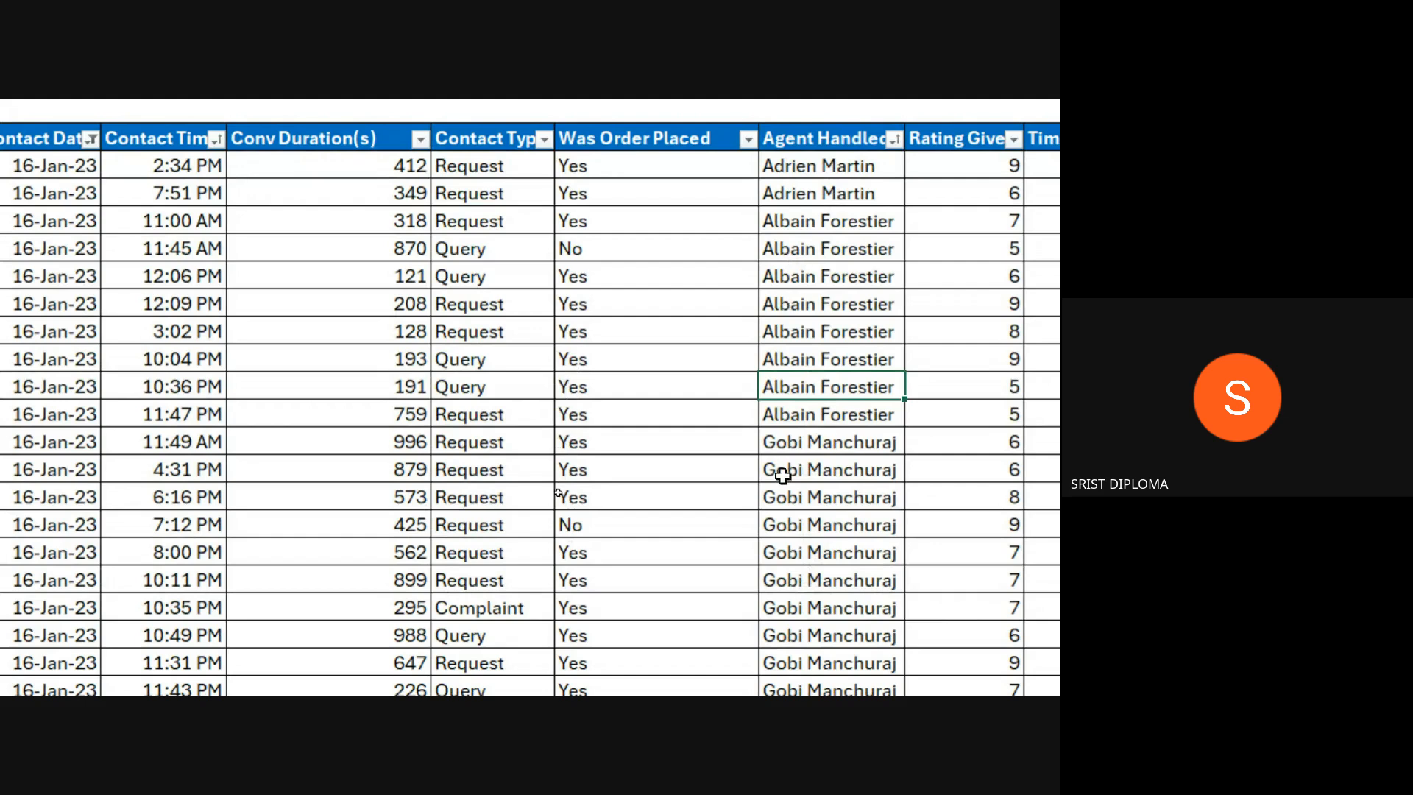
{"action": "scroll", "coordinate": [825, 190], "scroll_direction": "up", "scroll_amount": 1}
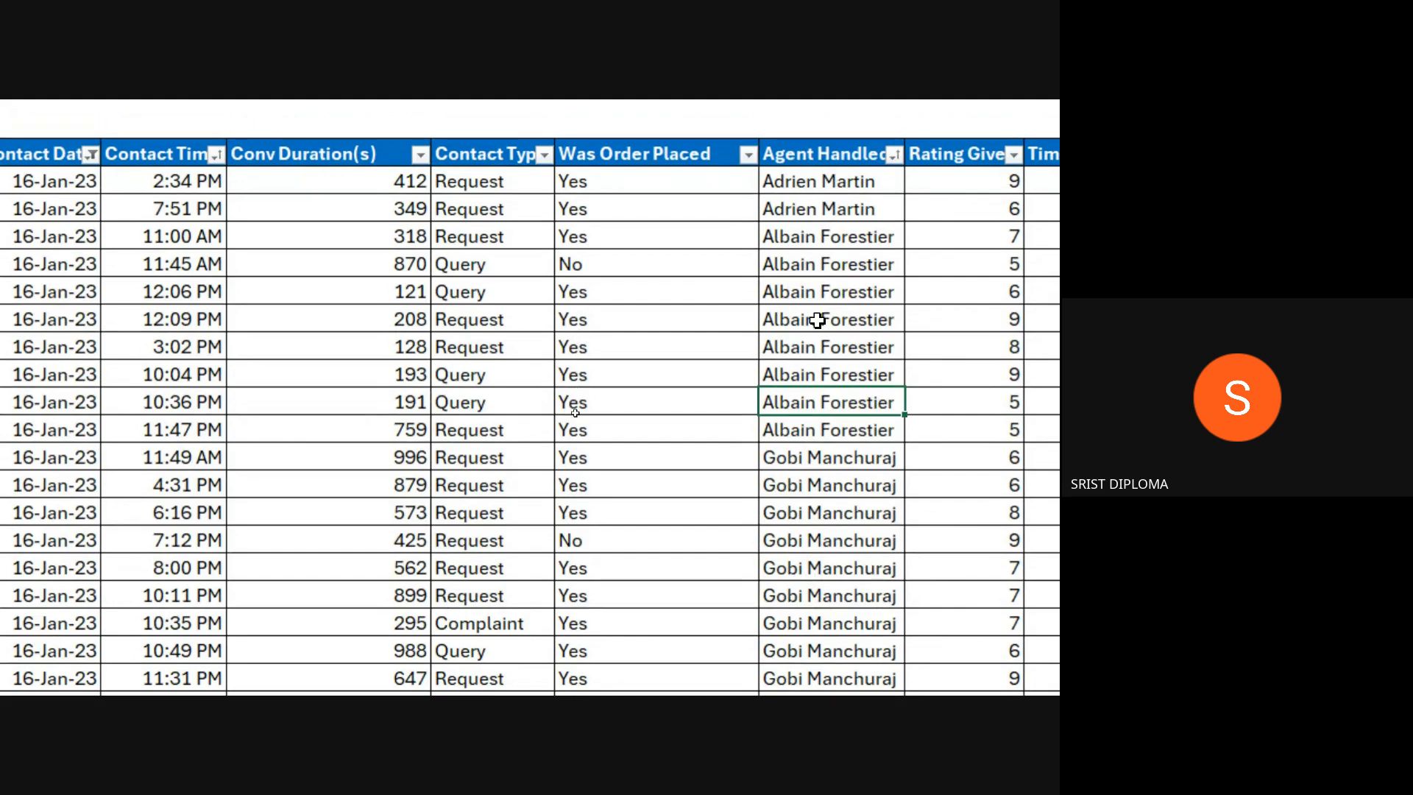
{"action": "scroll", "coordinate": [126, 372], "scroll_direction": "left", "scroll_amount": 3}
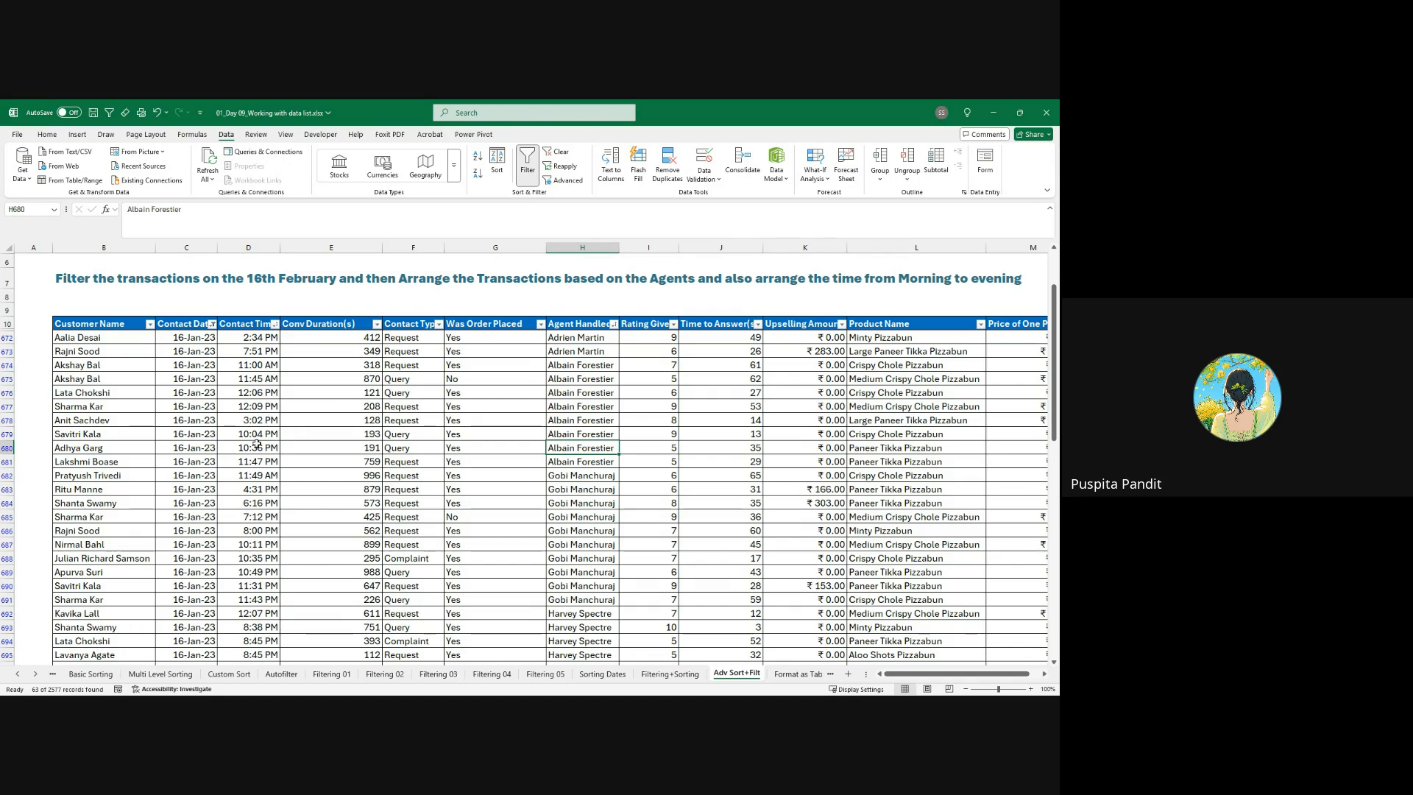
- Open the Format as Table sheet, select cell E17 in the sales list and enlarge the view to 130%
{"action": "left_click", "coordinate": [800, 676]}
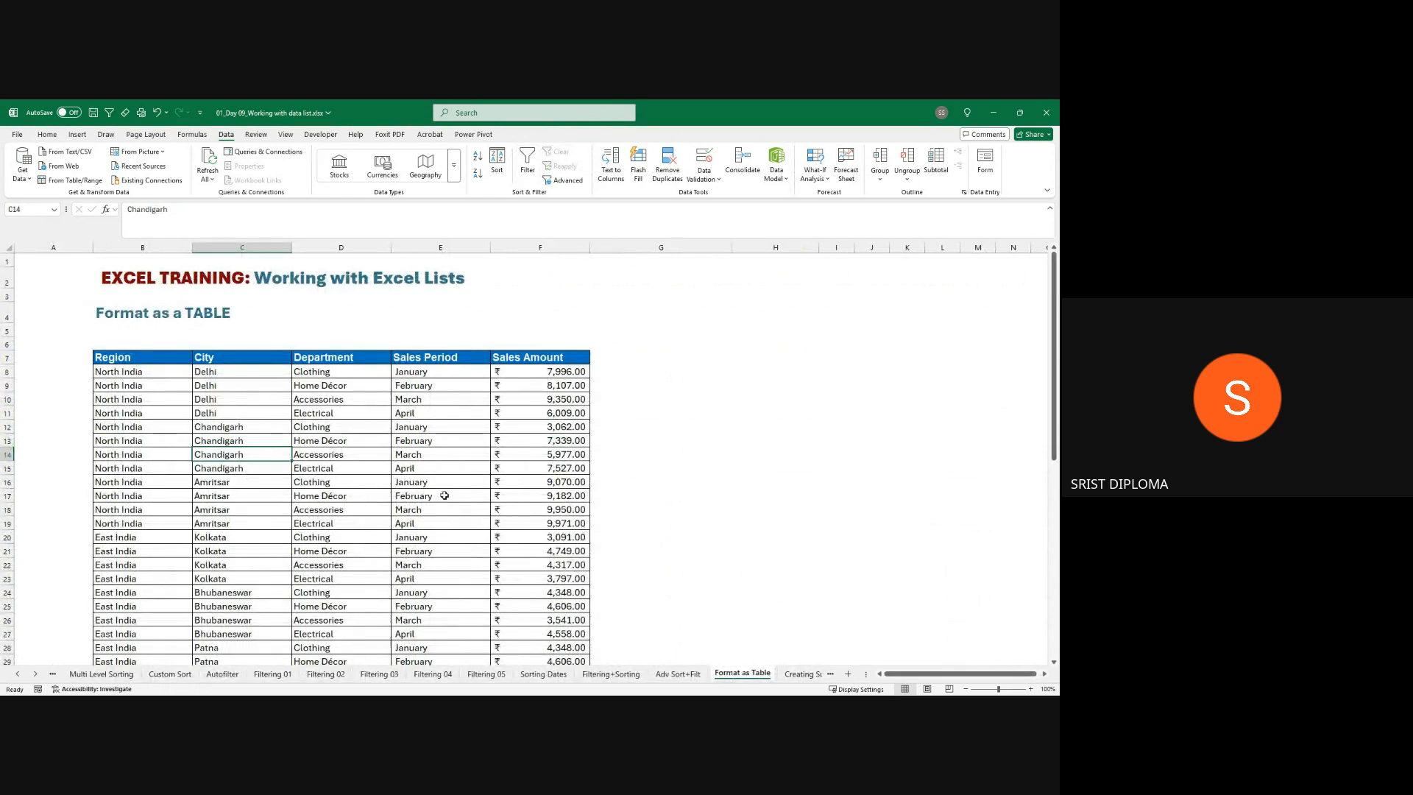
{"action": "left_click", "coordinate": [444, 496]}
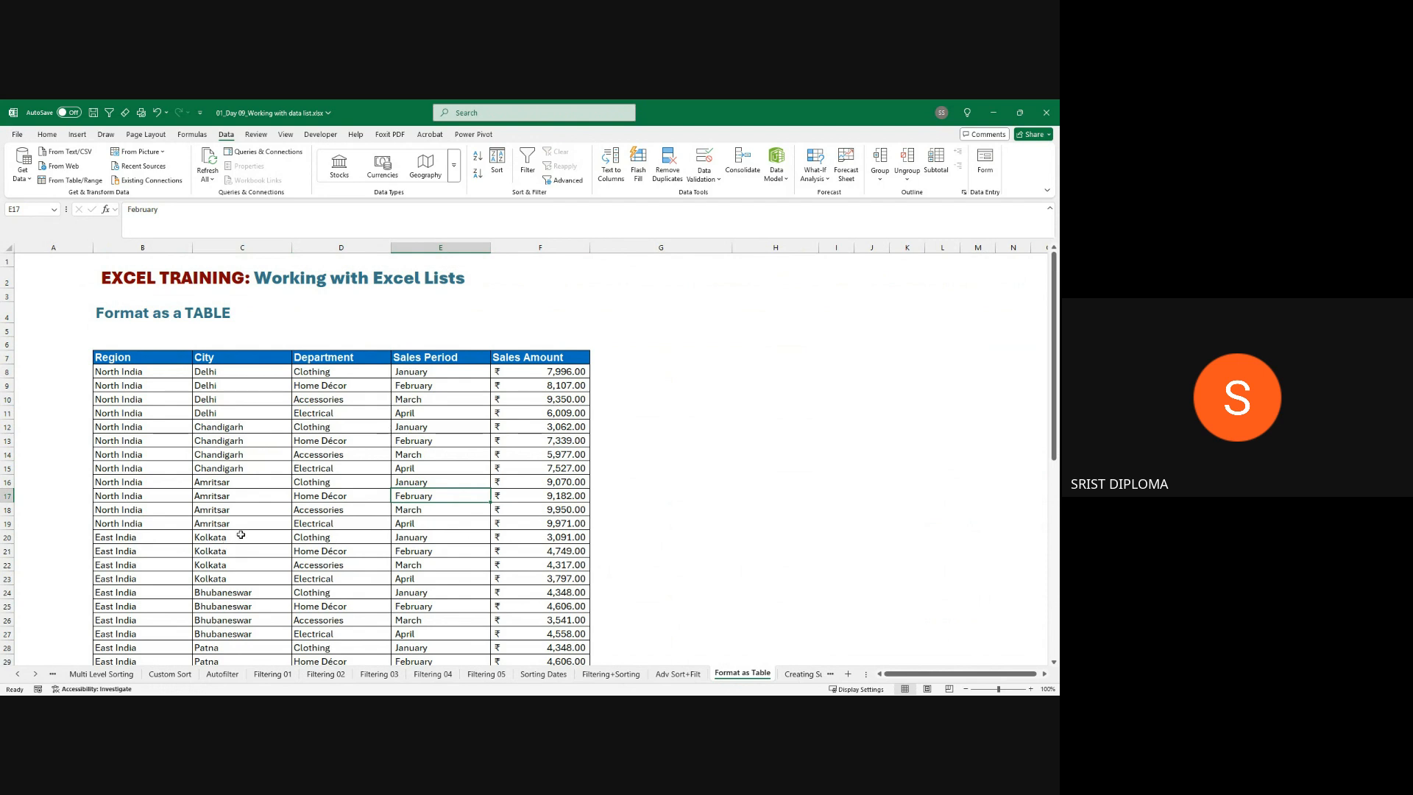
{"action": "scroll", "coordinate": [243, 533], "scroll_direction": "up", "scroll_amount": 2}
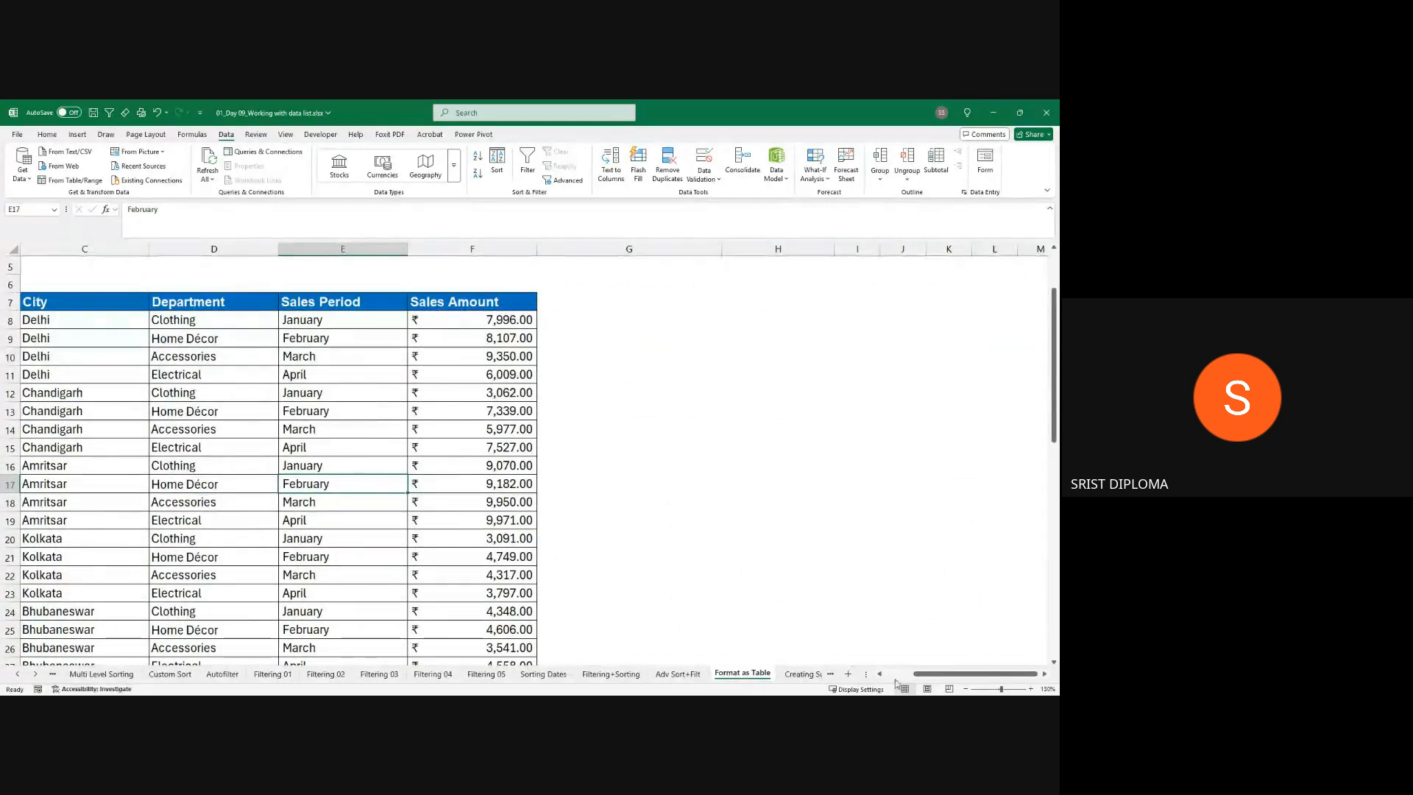
{"action": "left_click_drag", "start_coordinate": [919, 674], "coordinate": [886, 674]}
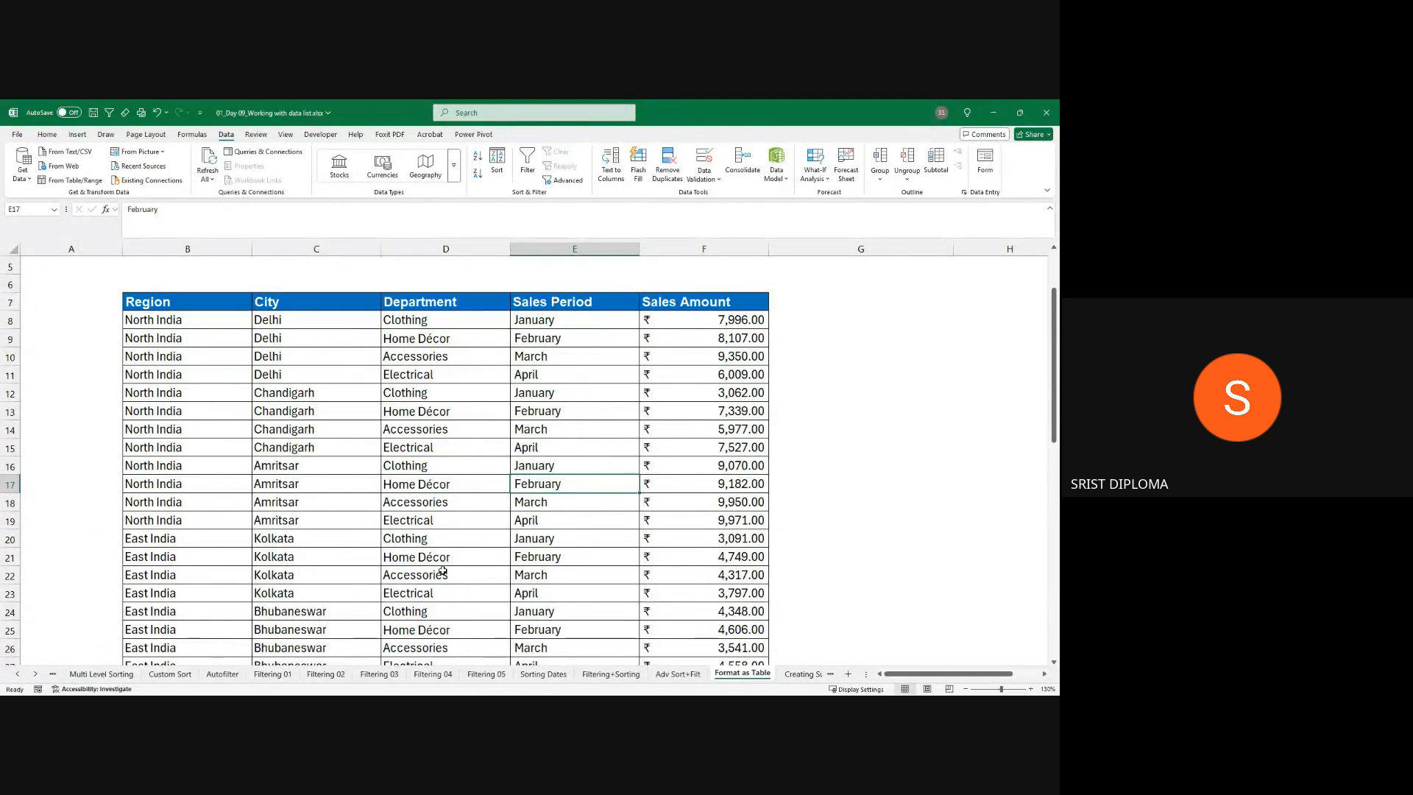
- Select the whole sales list starting from cell D15 and inspect how far the selected range extends
{"action": "left_click", "coordinate": [350, 504]}
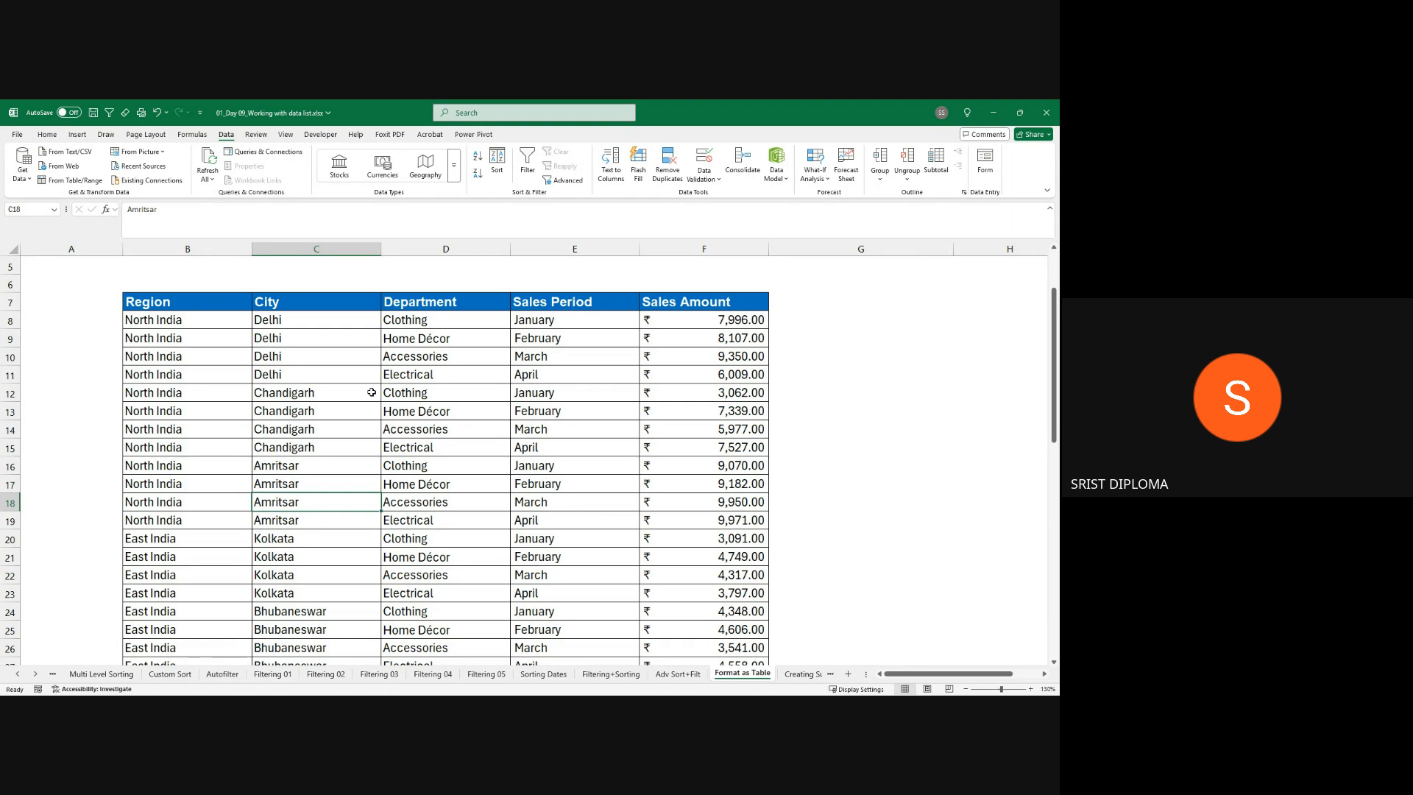
{"action": "left_click", "coordinate": [403, 442]}
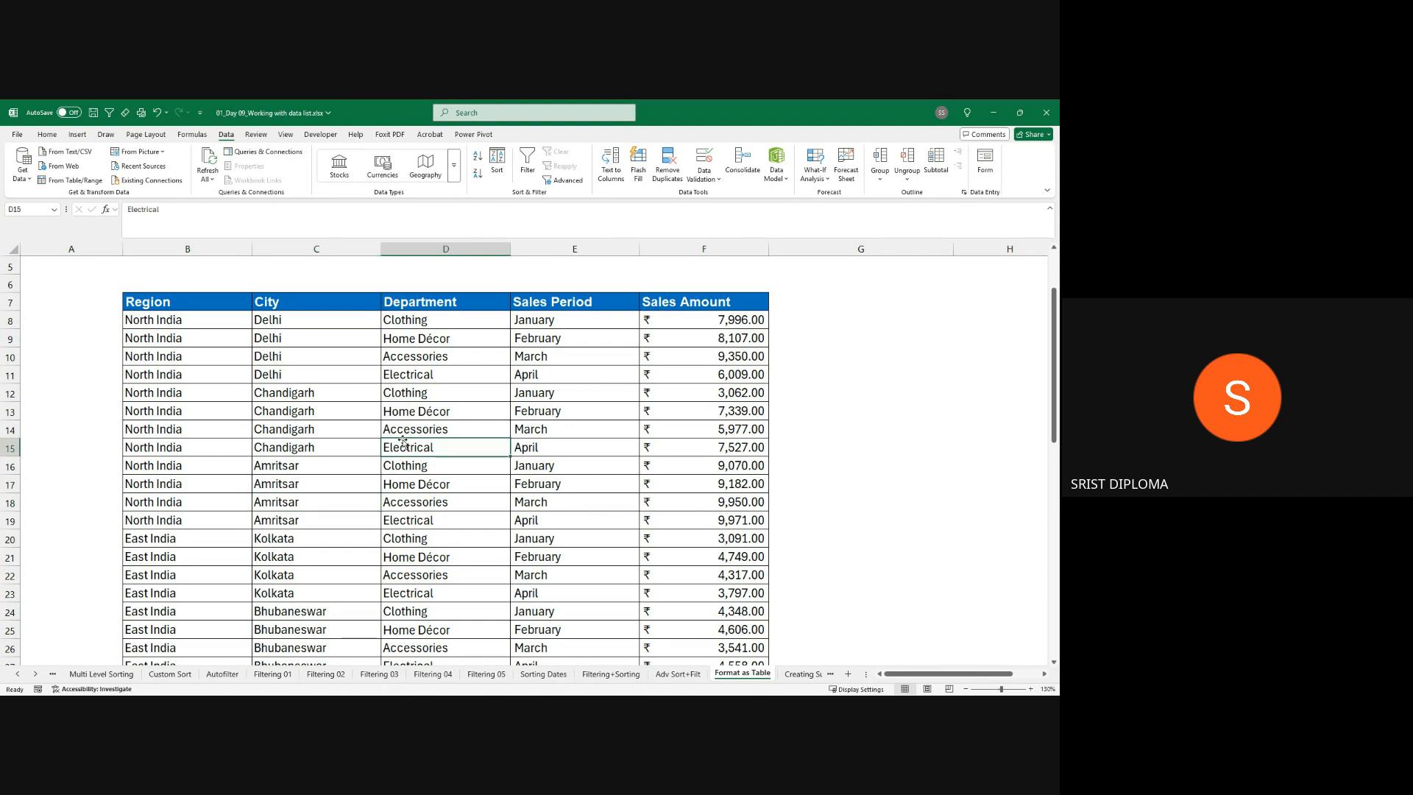
{"action": "key", "text": "ctrl+a"}
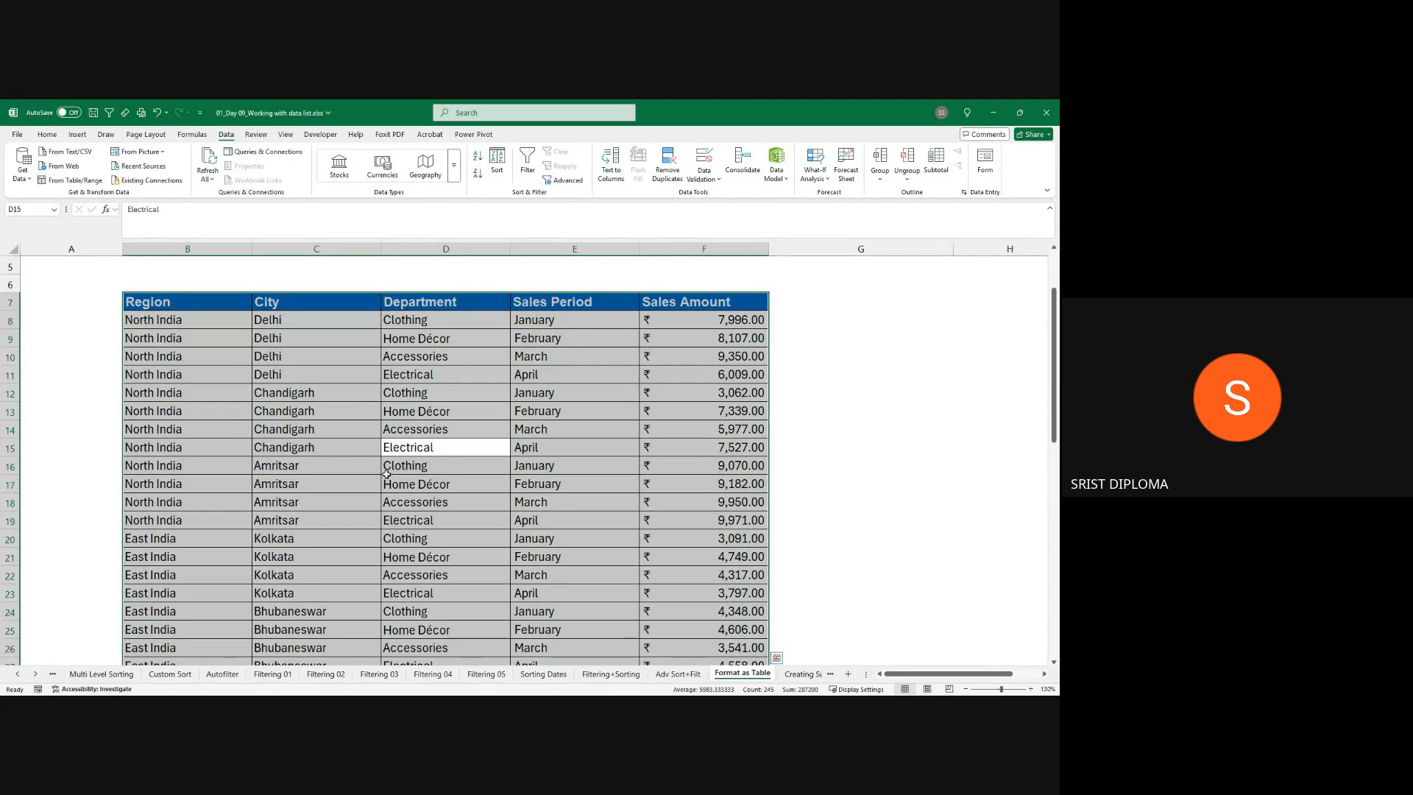
{"action": "scroll", "coordinate": [566, 448], "scroll_direction": "down", "scroll_amount": 11}
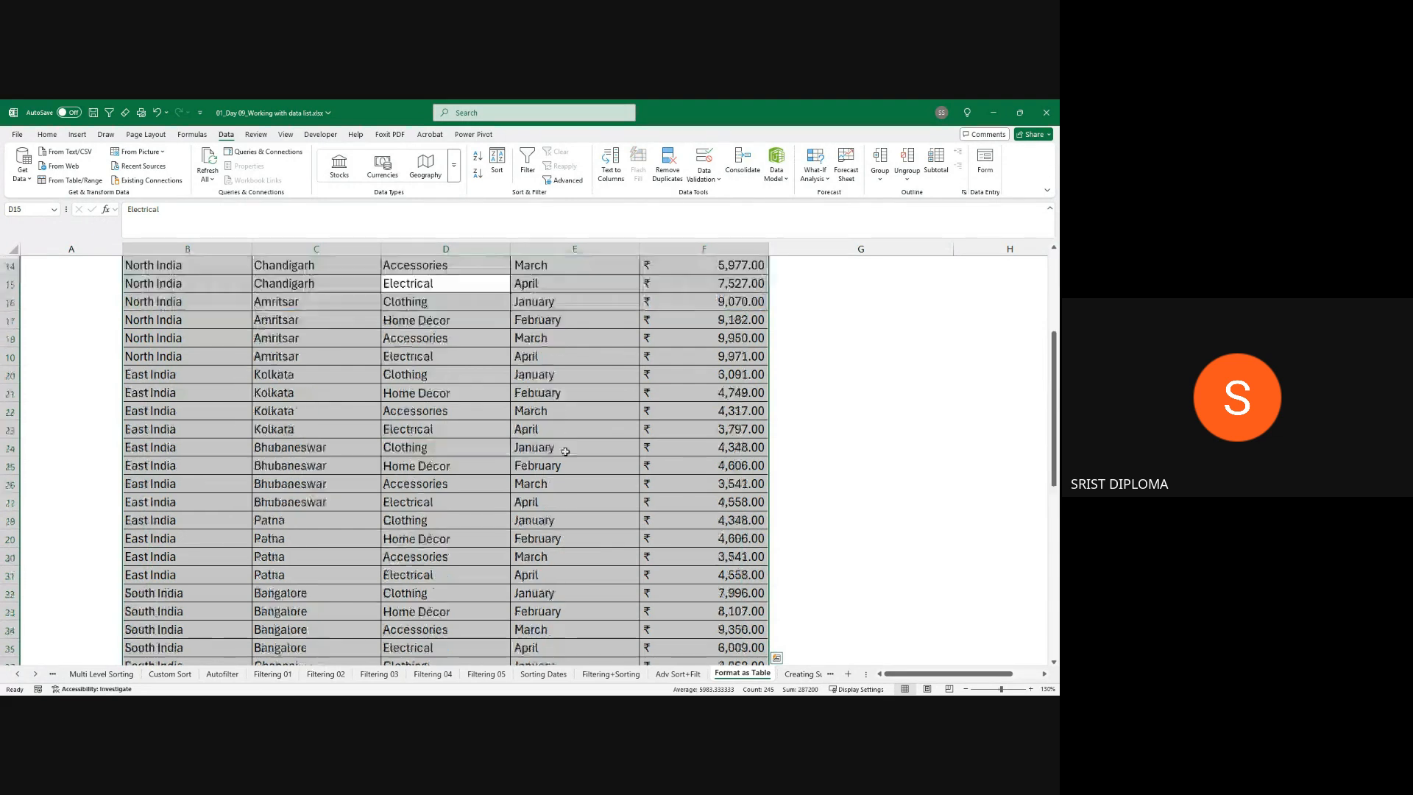
{"action": "scroll", "coordinate": [568, 457], "scroll_direction": "up", "scroll_amount": 12}
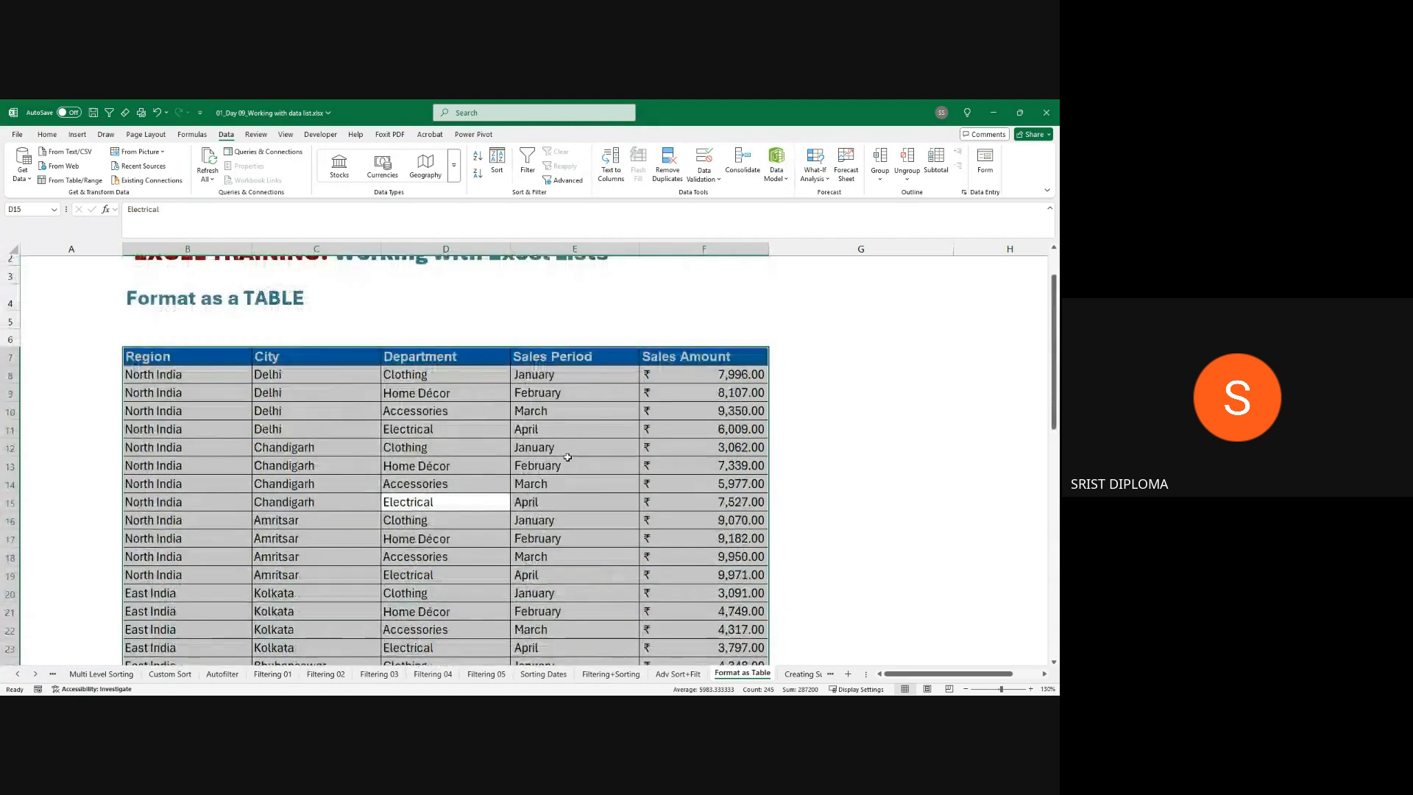
- Select the entire worksheet starting from empty cell G12, and return to a single City cell in the sales list
{"action": "left_click", "coordinate": [899, 449]}
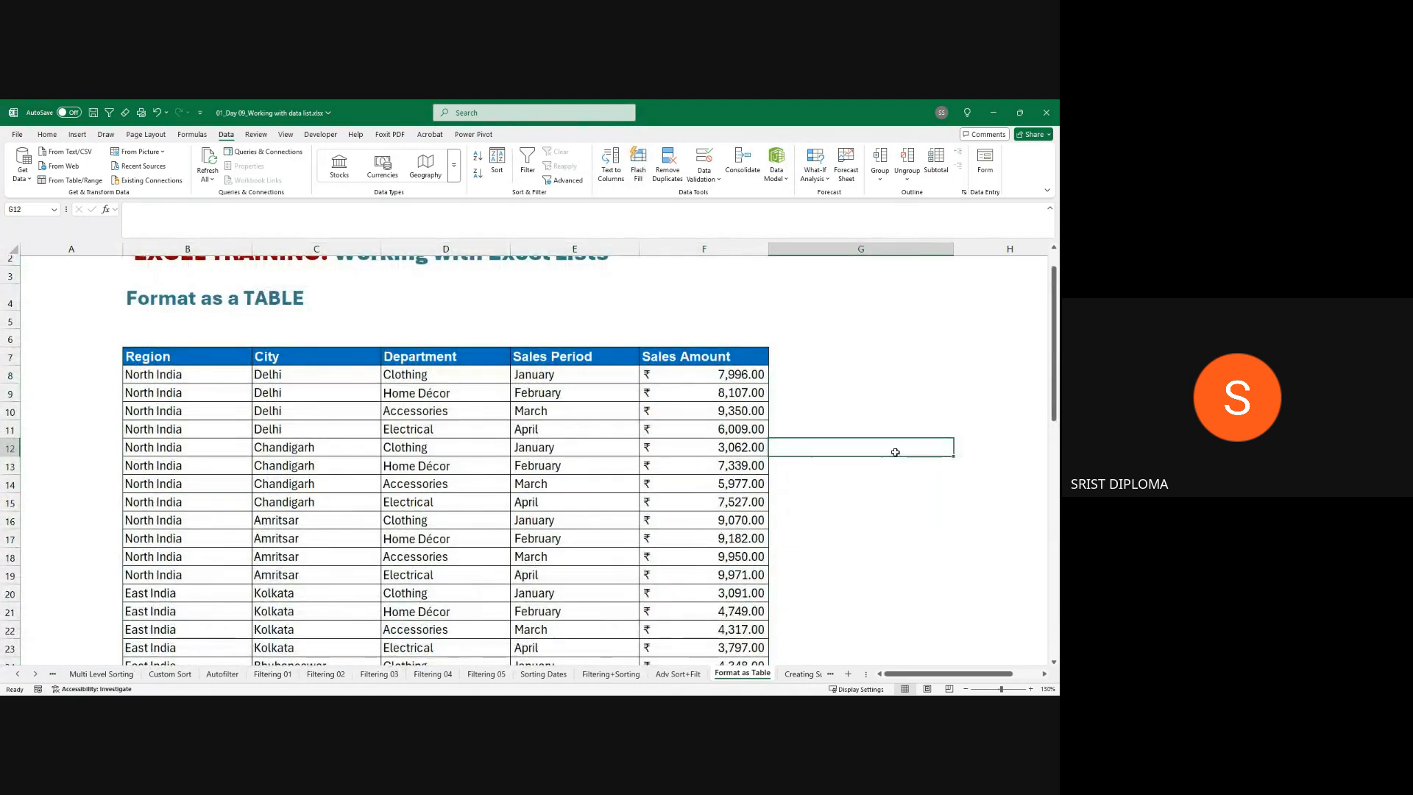
{"action": "key", "text": "ctrl+a"}
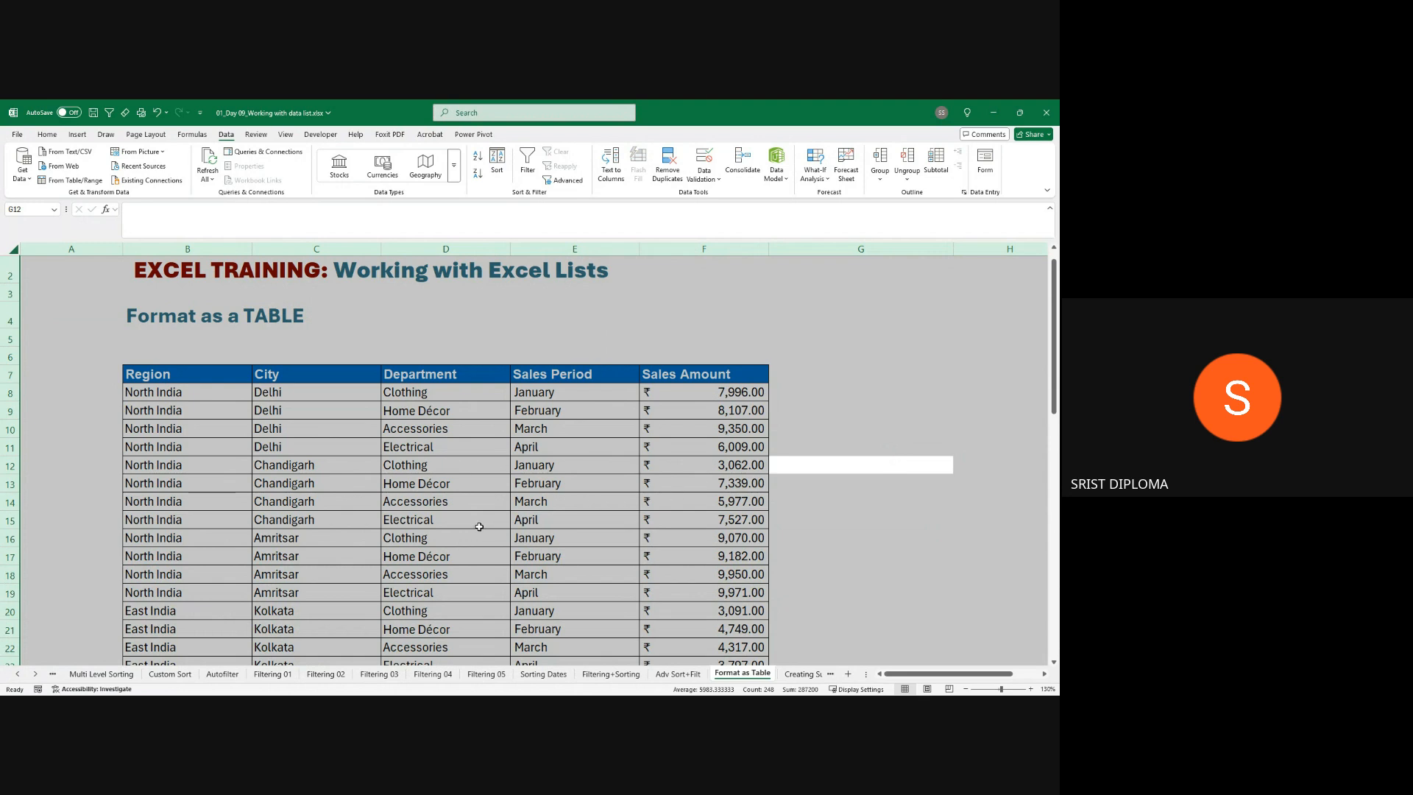
{"action": "left_click", "coordinate": [429, 540]}
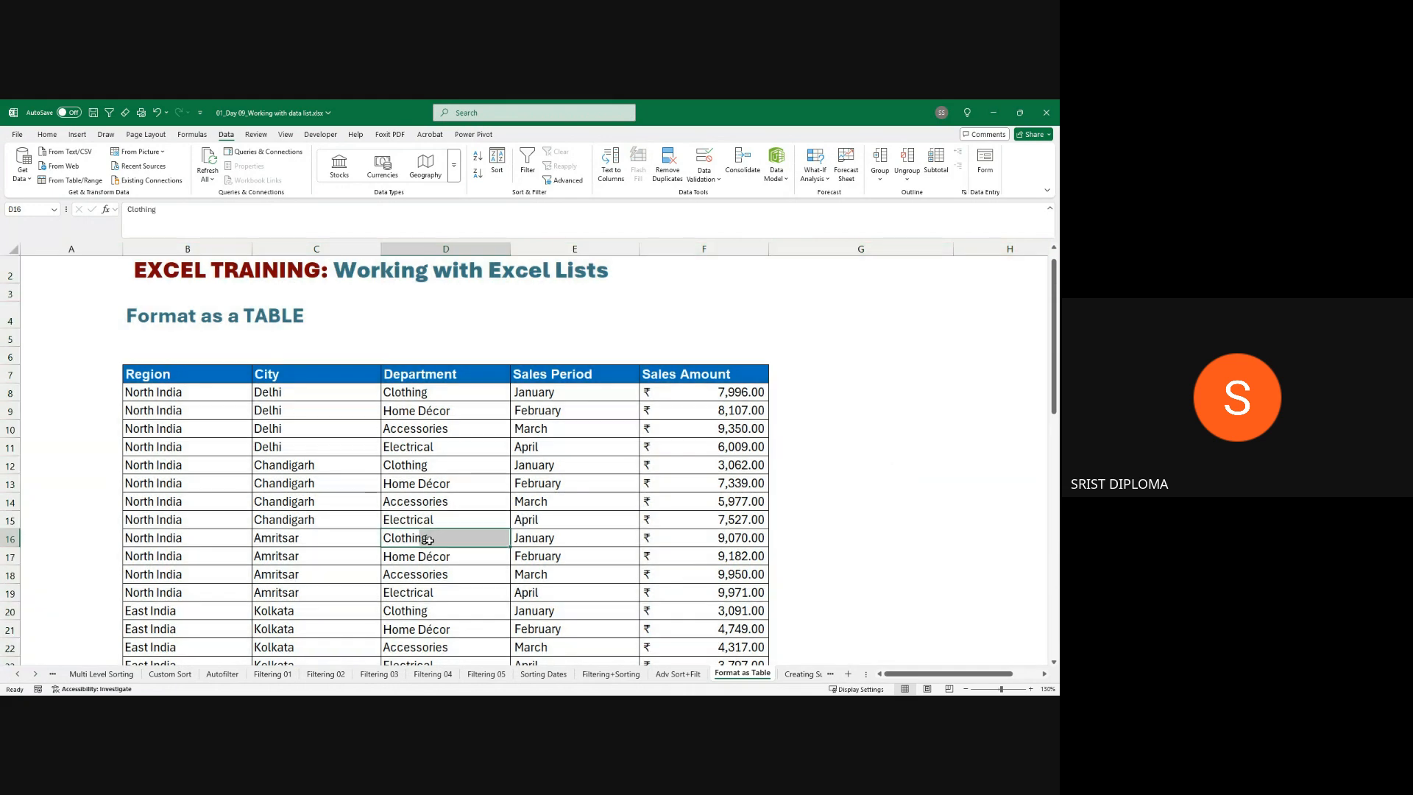
{"action": "left_click", "coordinate": [362, 556]}
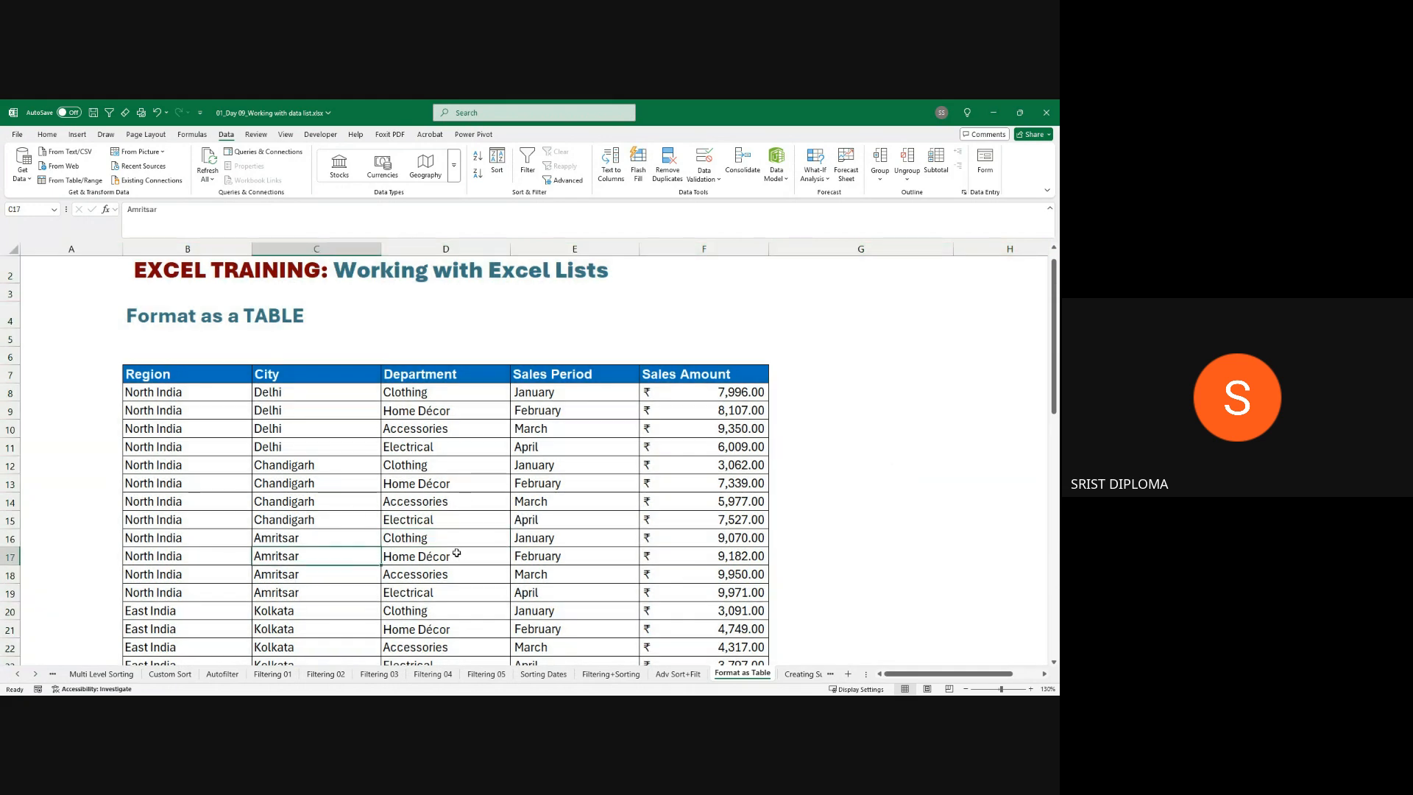
- Convert the sales list range B7:F55 into a table with headers, and leave a single Department cell selected
{"action": "key", "text": "ctrl+a"}
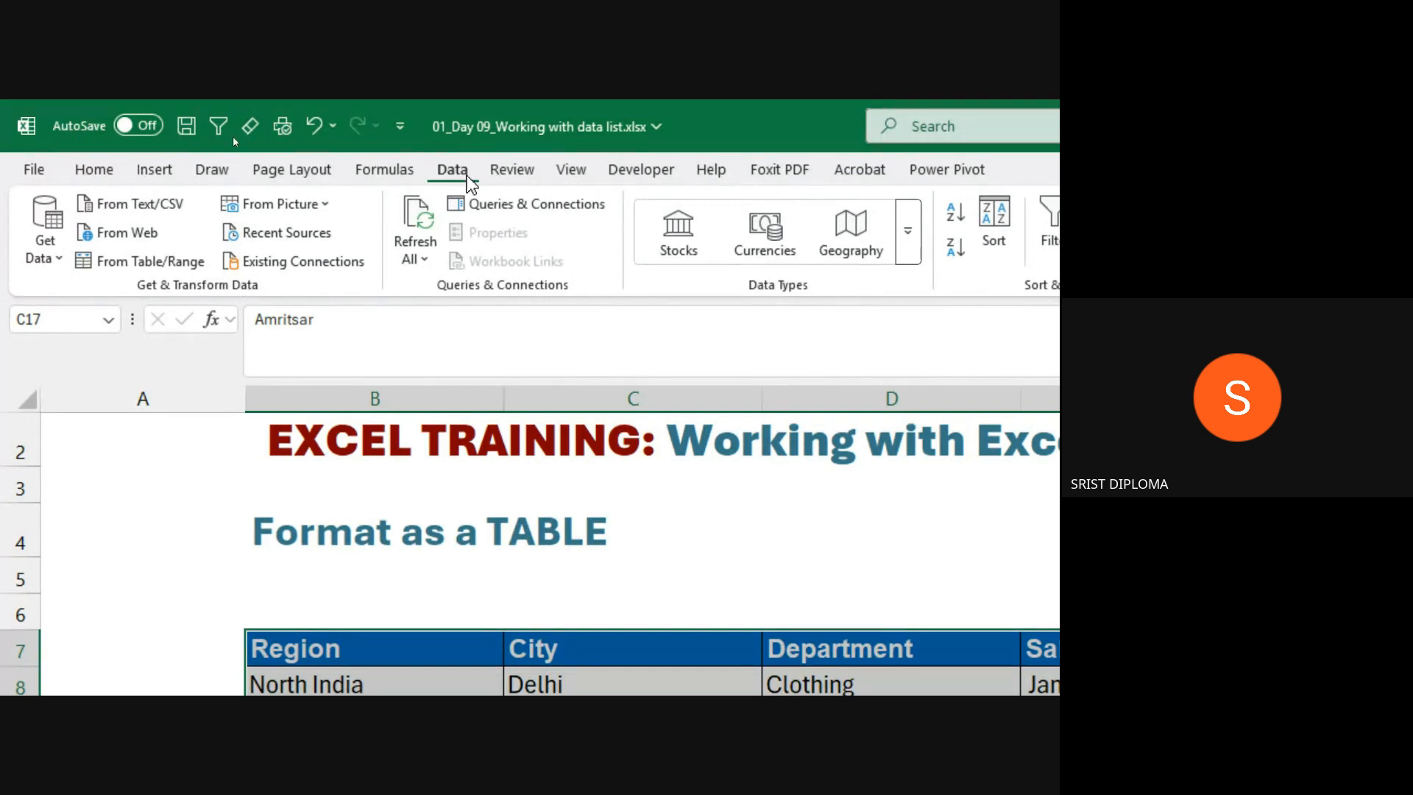
{"action": "left_click", "coordinate": [155, 169]}
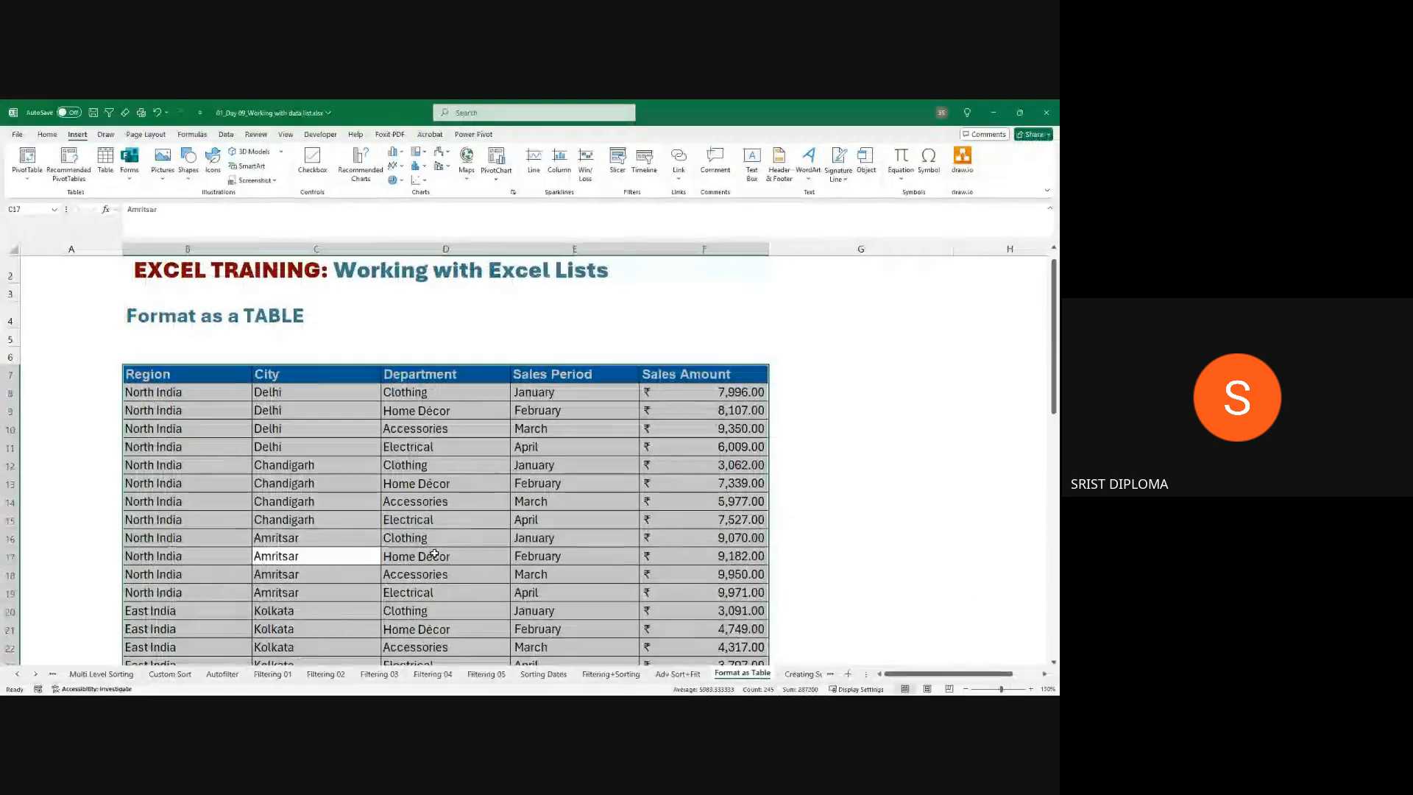
{"action": "key", "text": "ctrl+q"}
{"action": "left_click", "coordinate": [368, 543]}
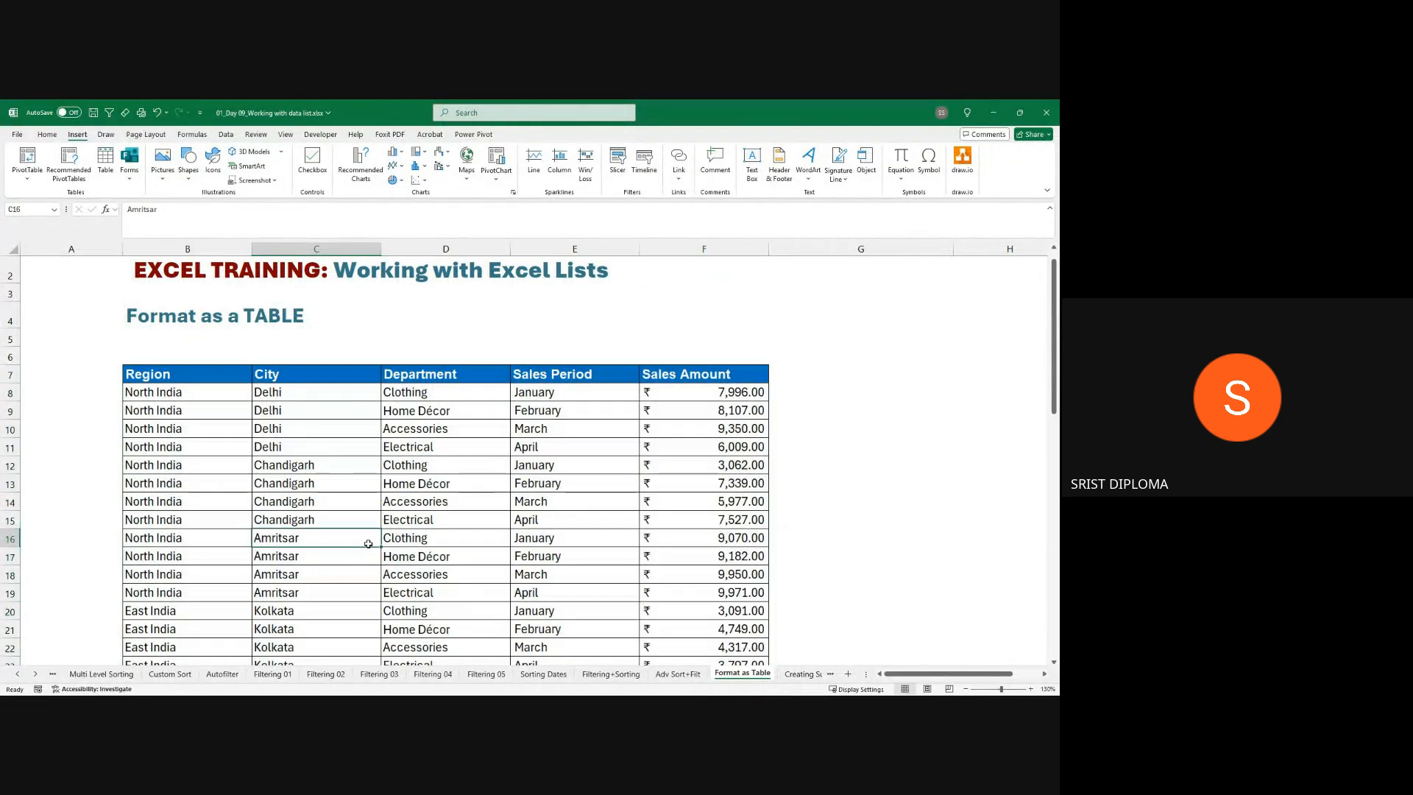
{"action": "key", "text": "ctrl+a"}
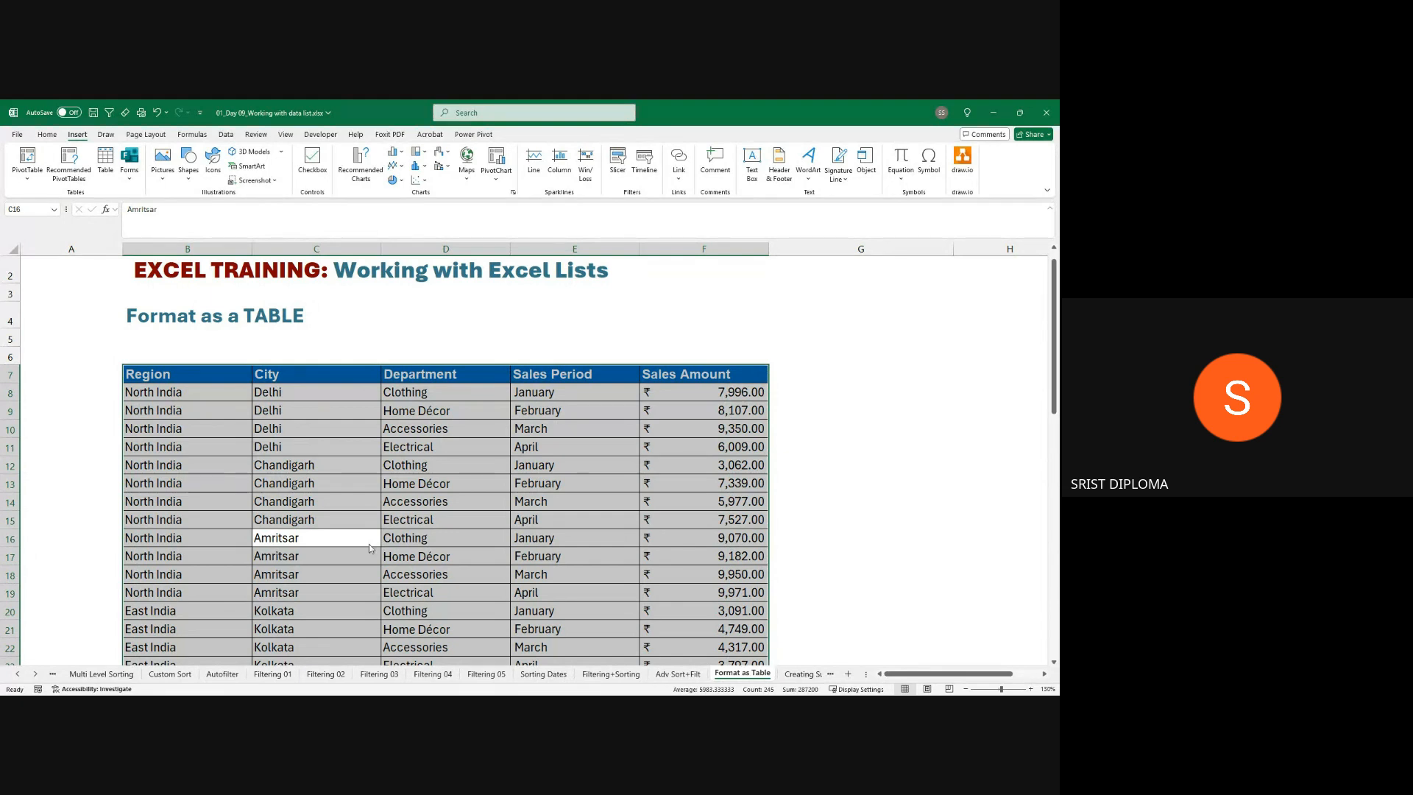
{"action": "key", "text": "ctrl+t"}
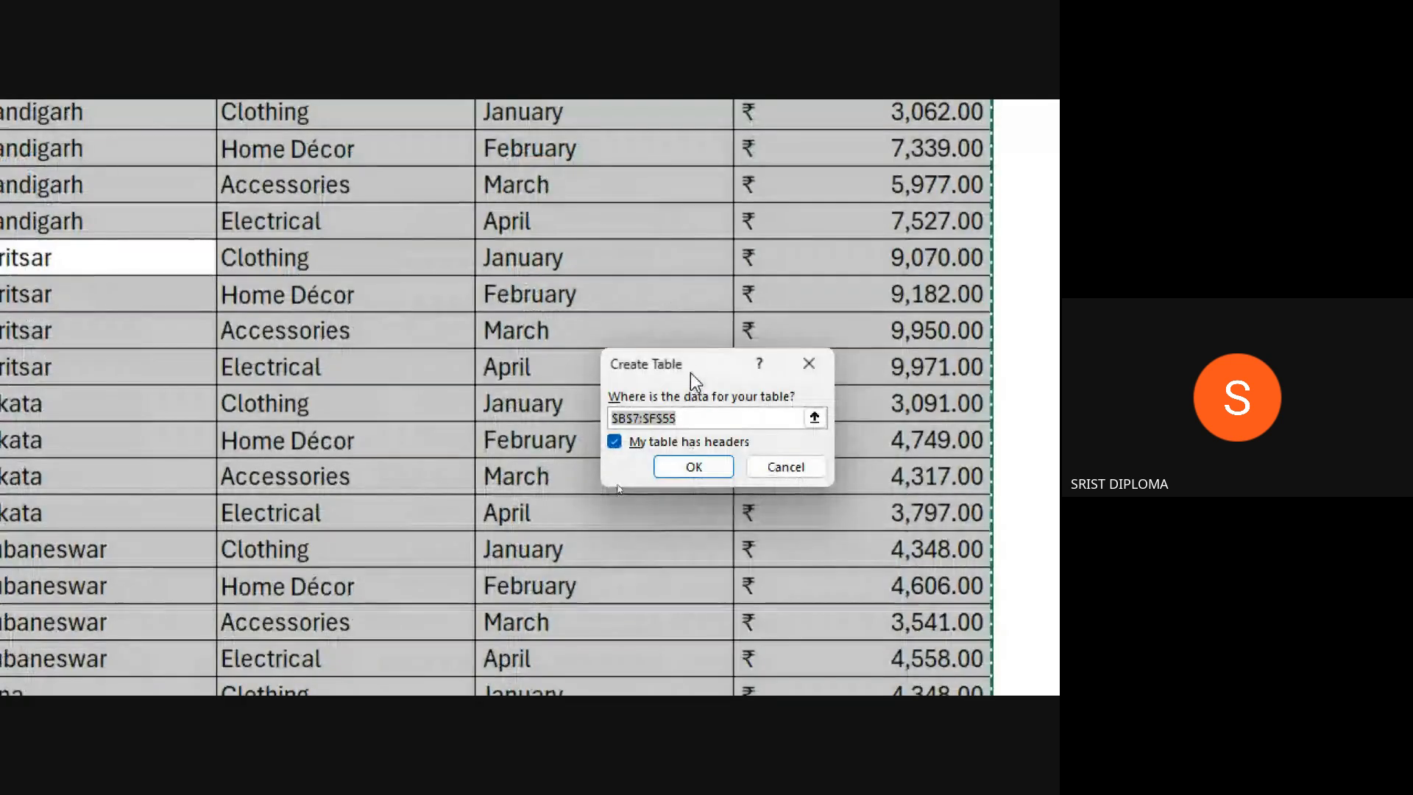
{"action": "left_click_drag", "start_coordinate": [690, 372], "coordinate": [430, 414]}
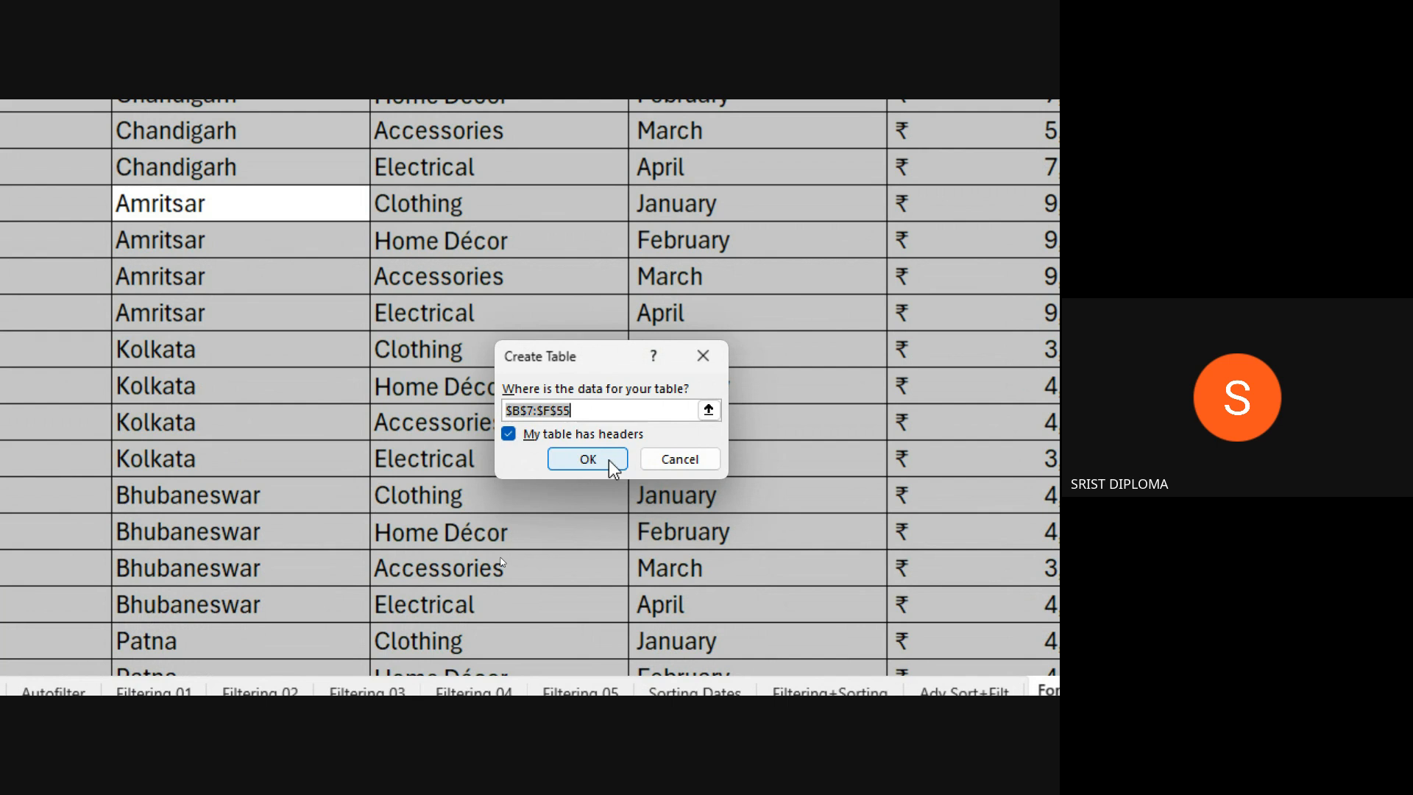
{"action": "left_click", "coordinate": [610, 461]}
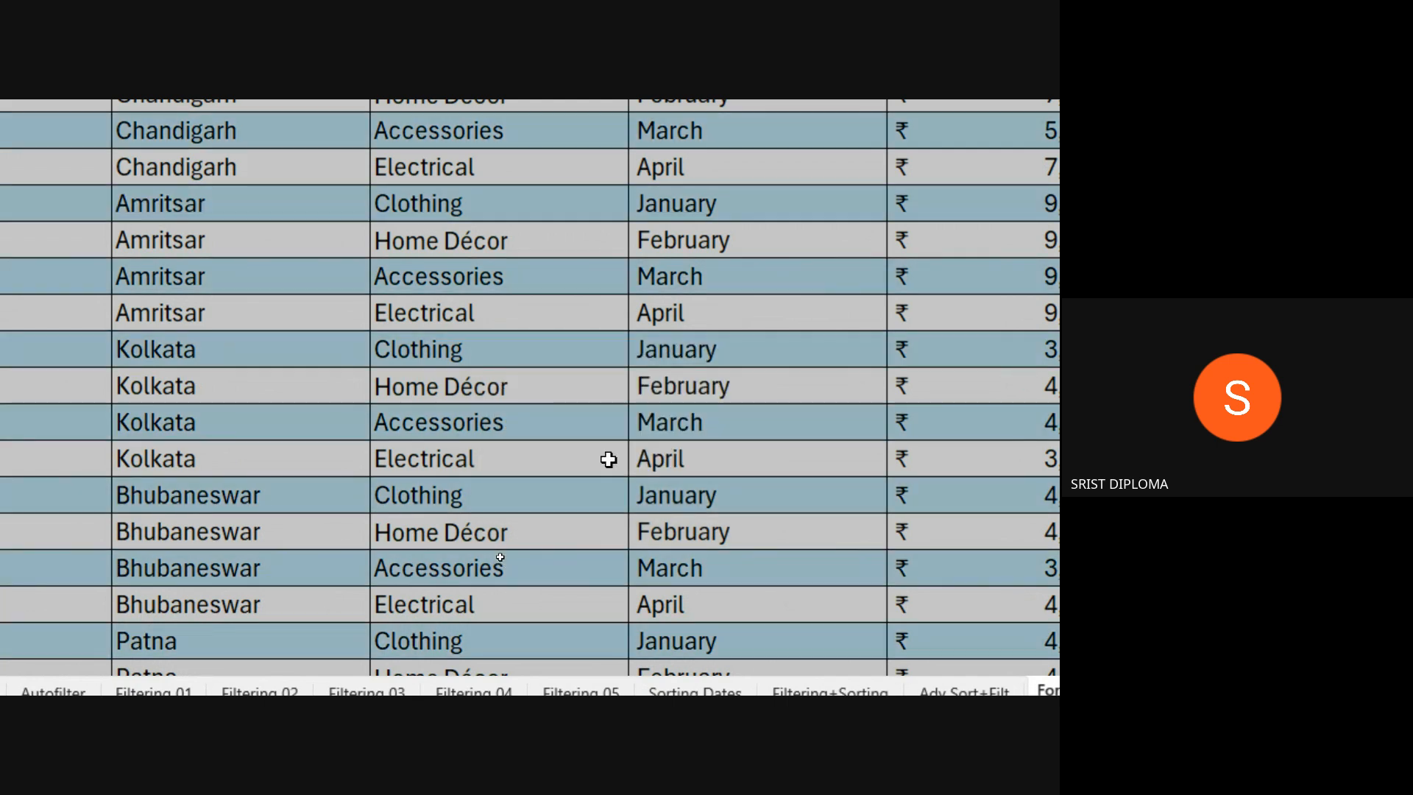
{"action": "key", "text": "ctrl+4"}
{"action": "key", "text": "ctrl+q"}
{"action": "left_click", "coordinate": [499, 483]}
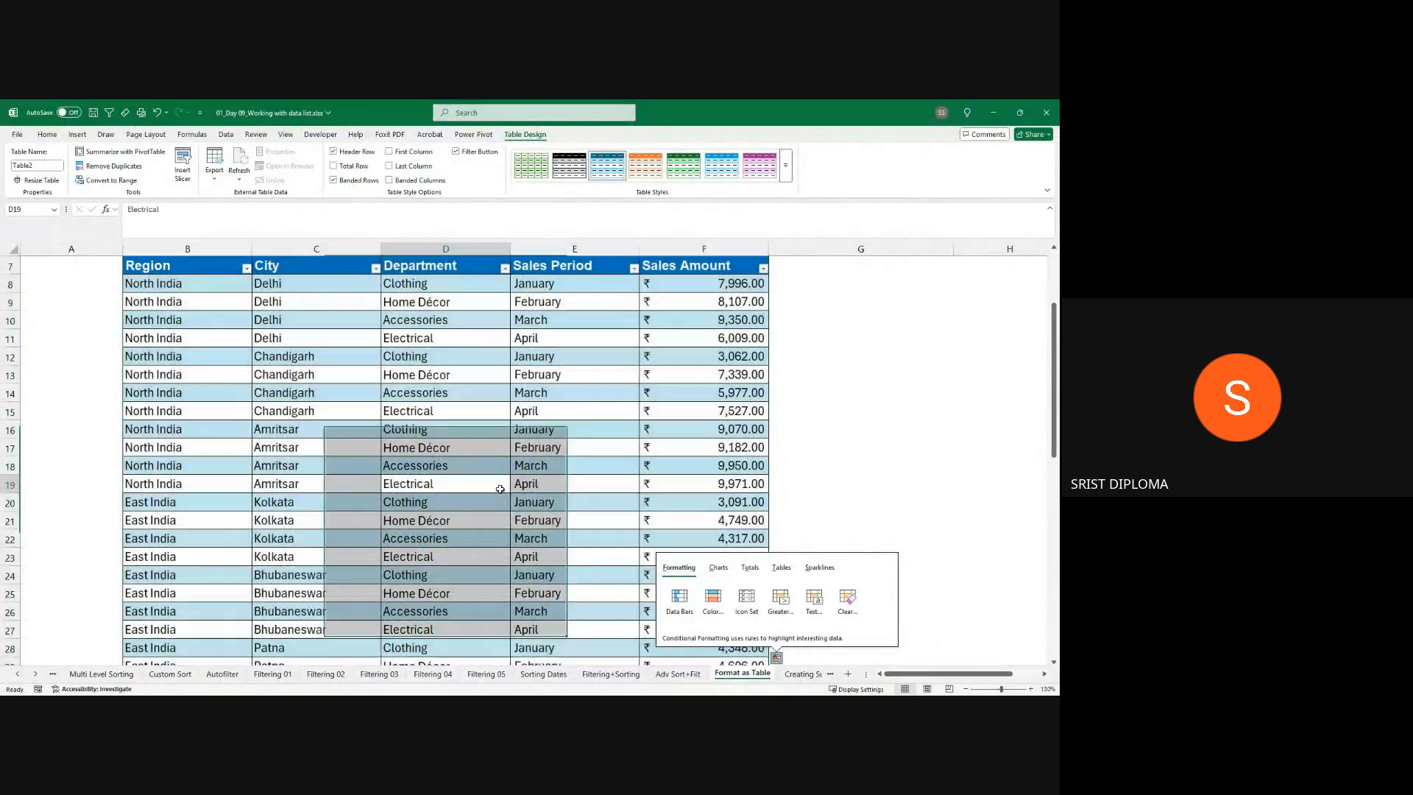
{"action": "scroll", "coordinate": [552, 447], "scroll_direction": "up", "scroll_amount": 2}
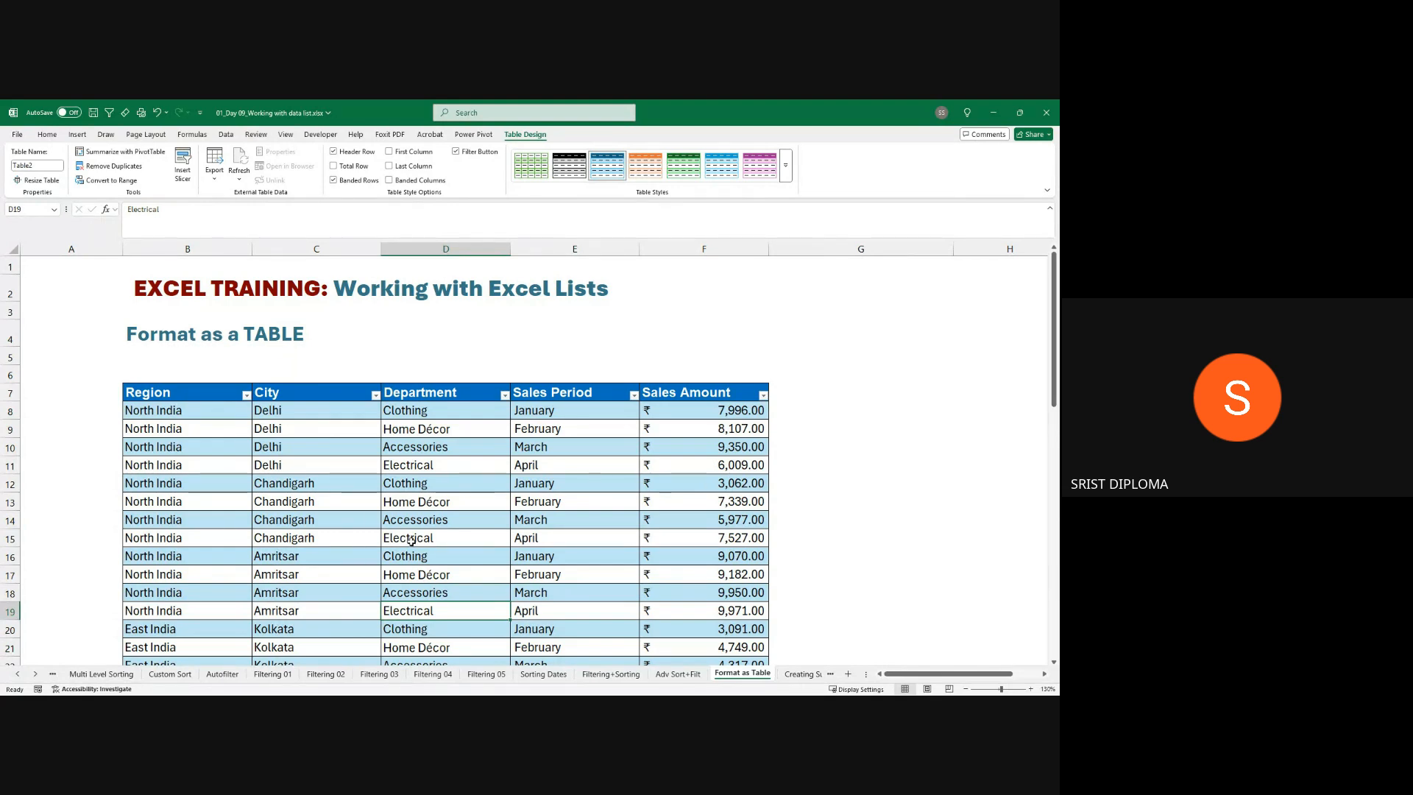
- Select the Accessories cell D10 in the table, and switch the table's header row off and back on
{"action": "left_click", "coordinate": [437, 524]}
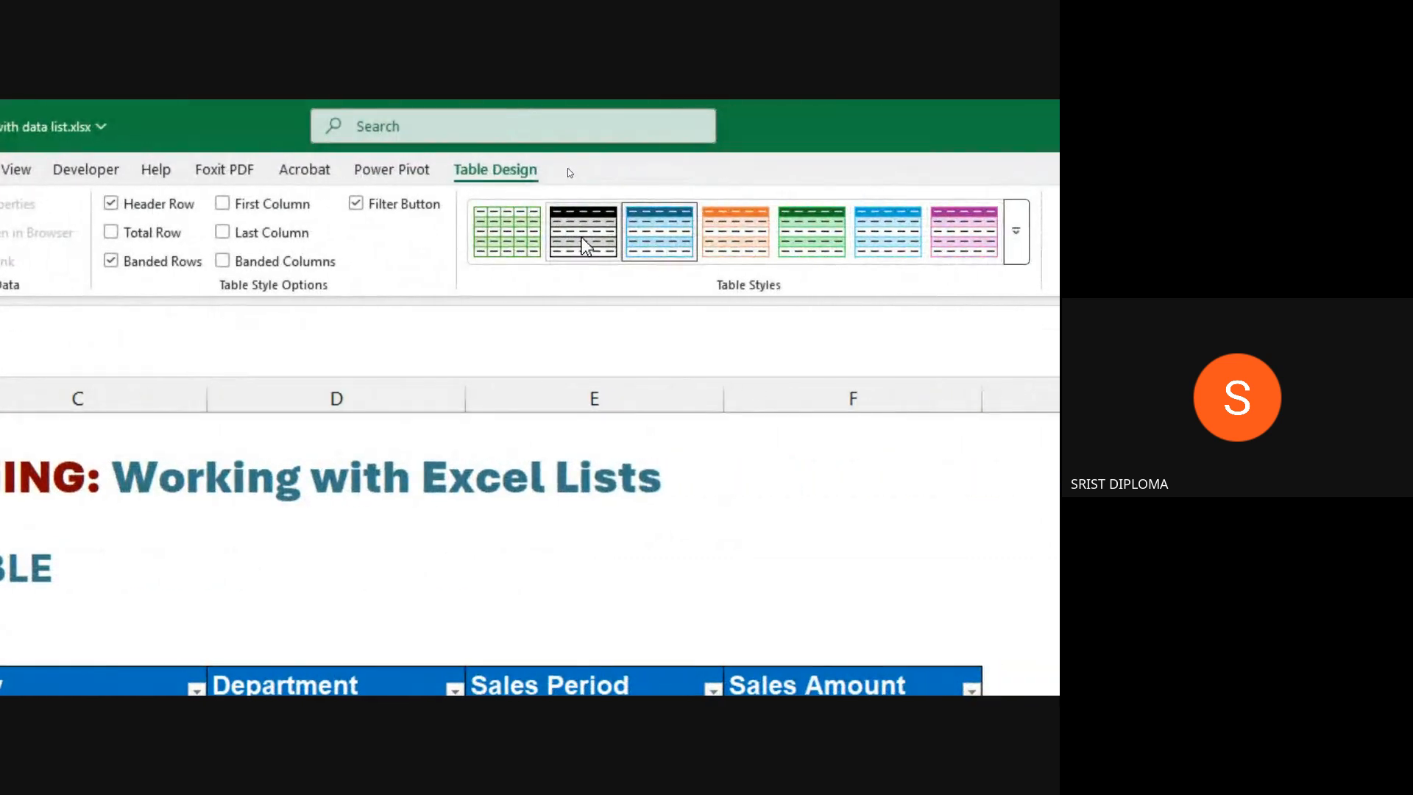
{"action": "left_click", "coordinate": [414, 586]}
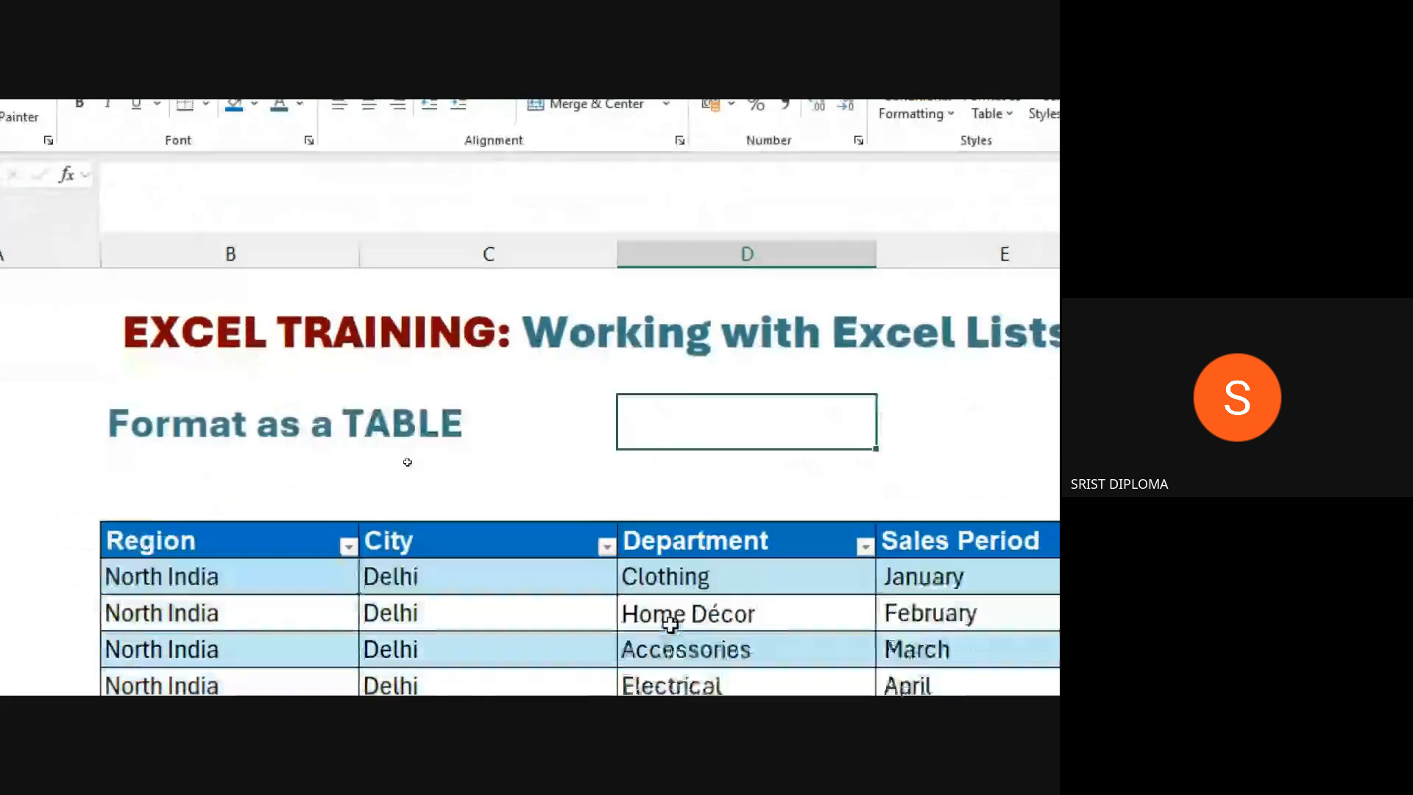
{"action": "left_click", "coordinate": [666, 651]}
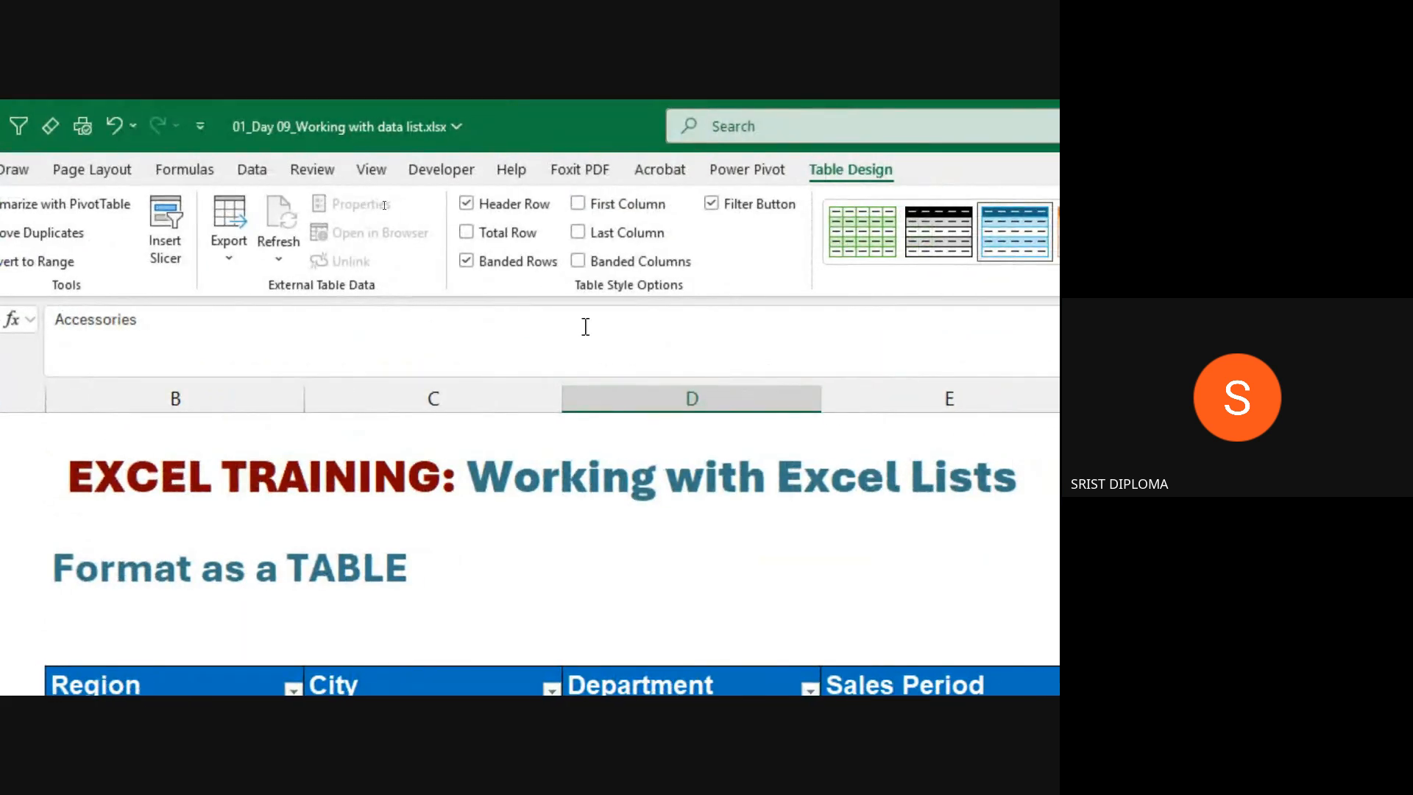
{"action": "left_click", "coordinate": [467, 205]}
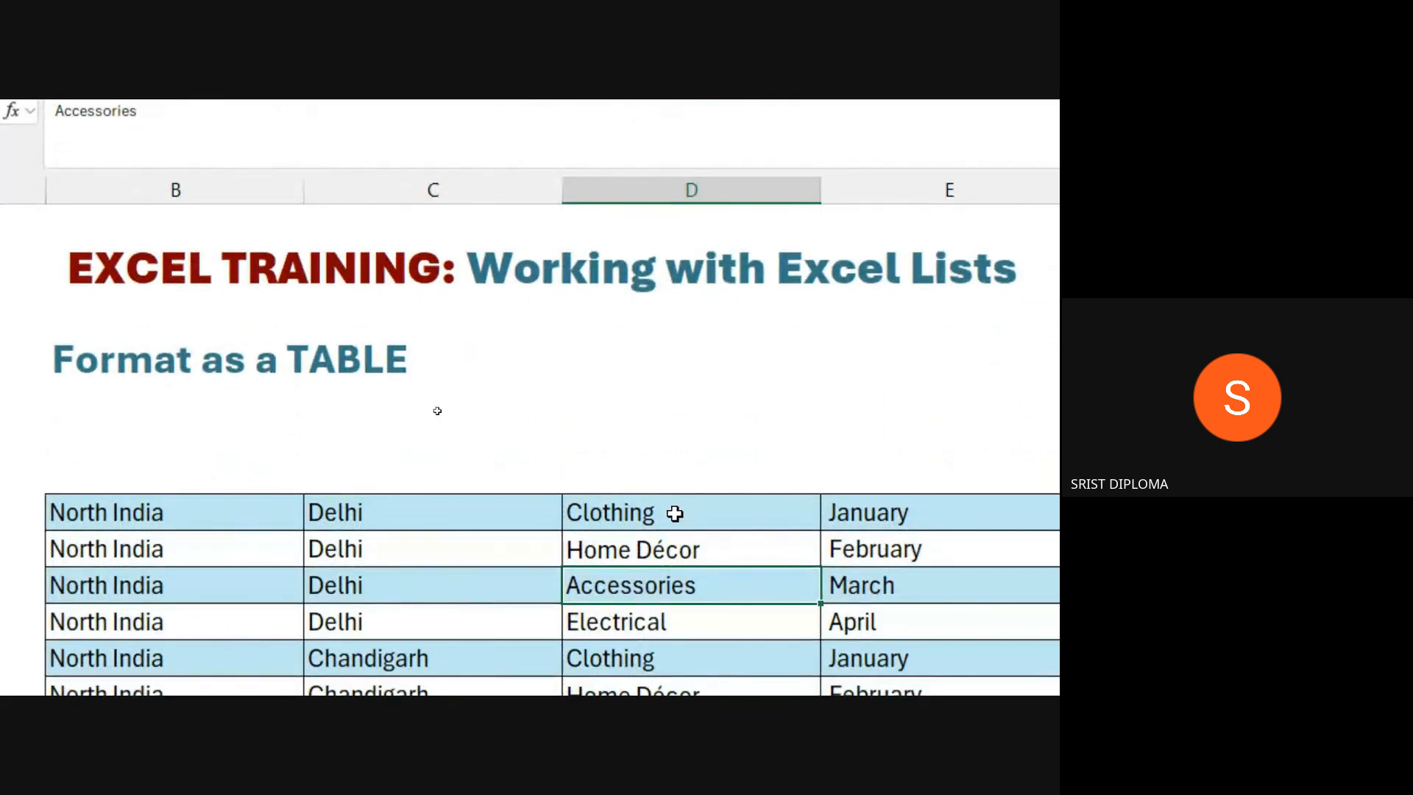
{"action": "left_click", "coordinate": [467, 204]}
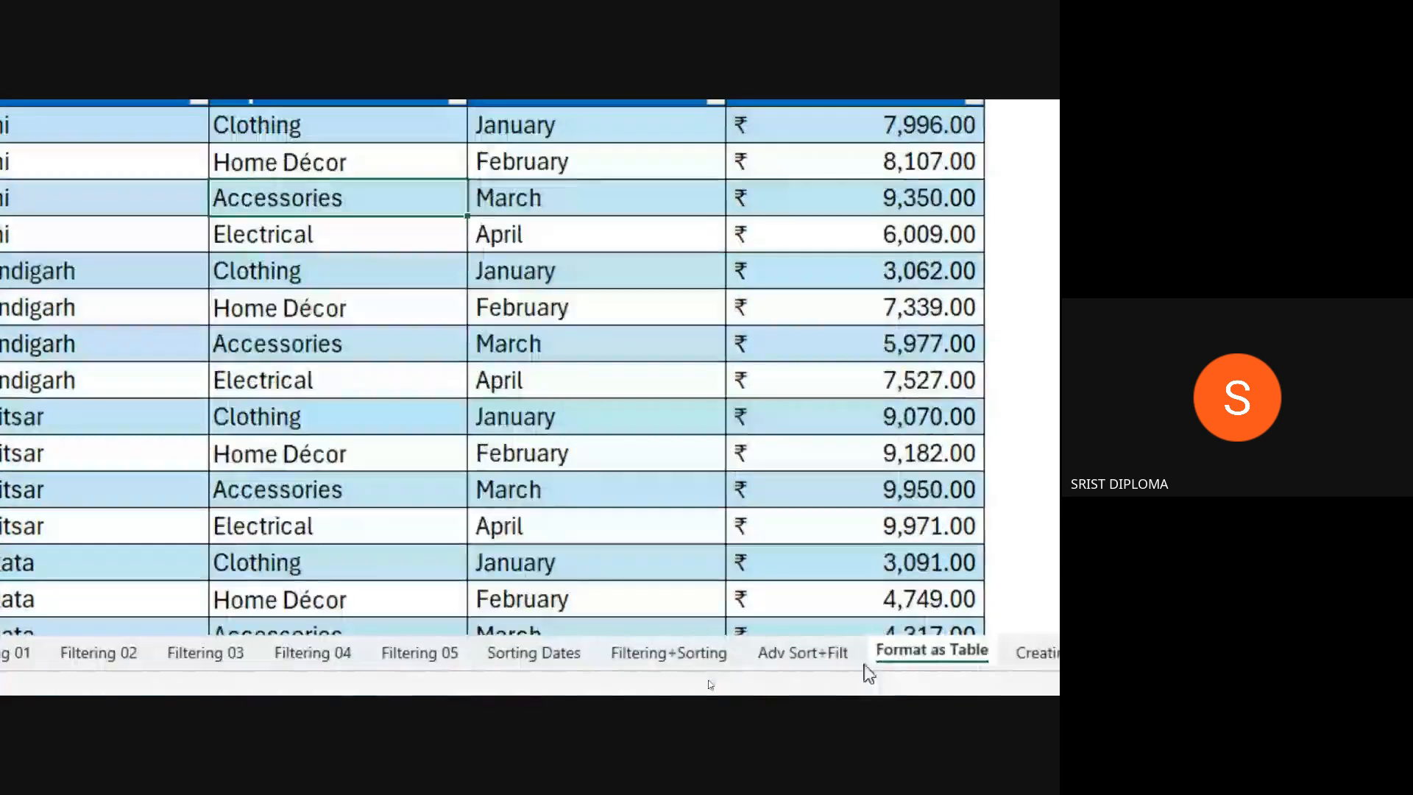
- Check the end of the table, and switch its total row on and off again
{"action": "scroll", "coordinate": [842, 558], "scroll_direction": "down", "scroll_amount": 10}
{"action": "scroll", "coordinate": [842, 497], "scroll_direction": "down", "scroll_amount": 3}
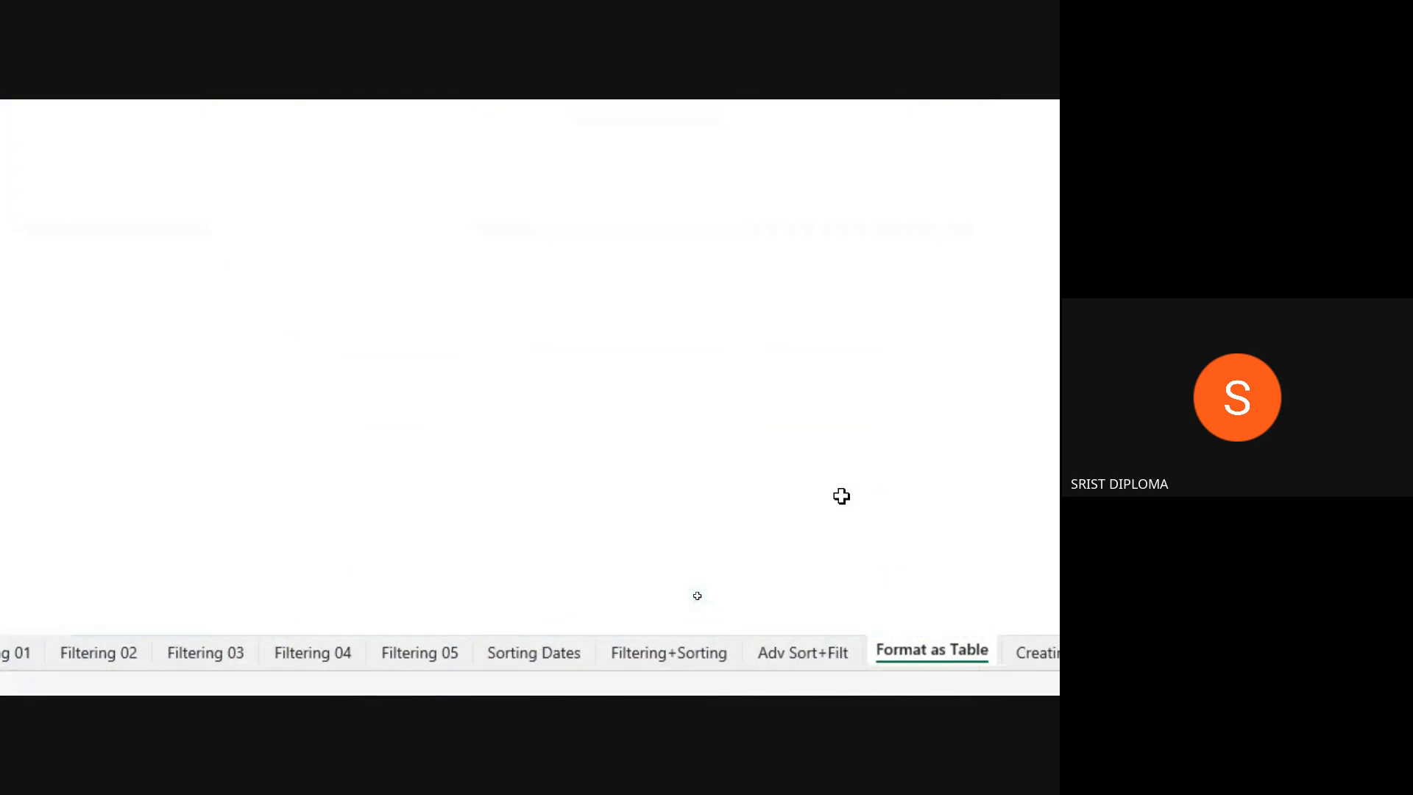
{"action": "scroll", "coordinate": [839, 486], "scroll_direction": "up", "scroll_amount": 1}
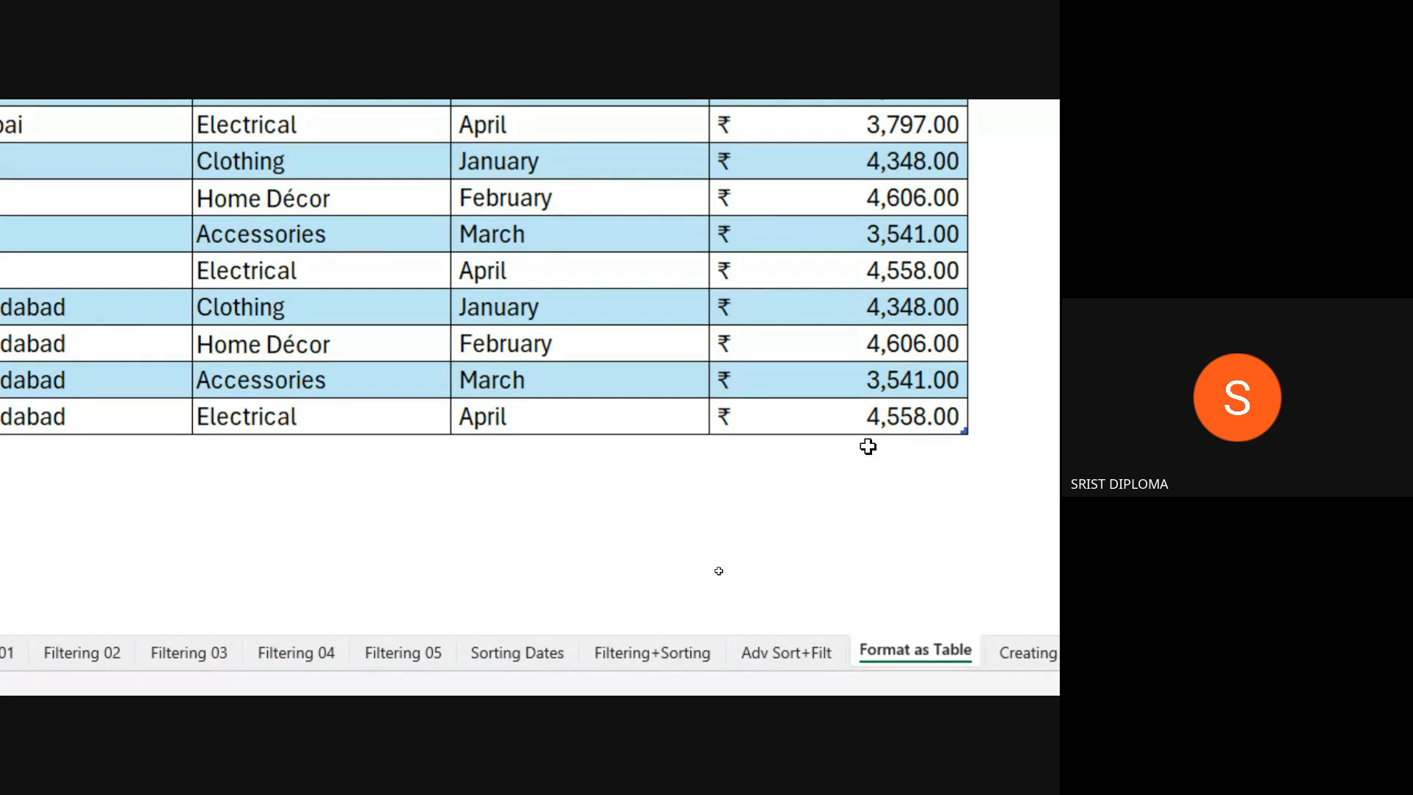
{"action": "scroll", "coordinate": [340, 169], "scroll_direction": "up", "scroll_amount": 6}
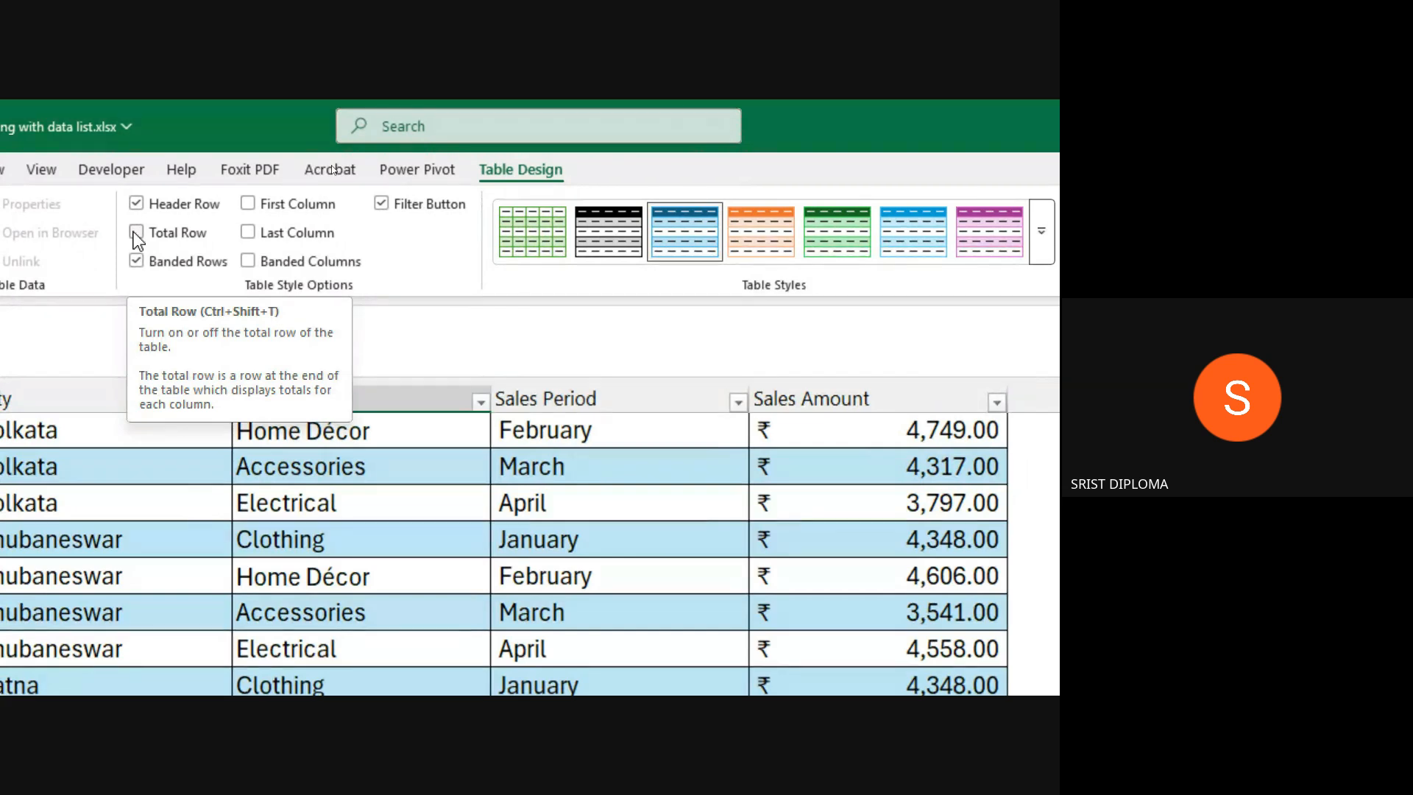
{"action": "left_click", "coordinate": [136, 233]}
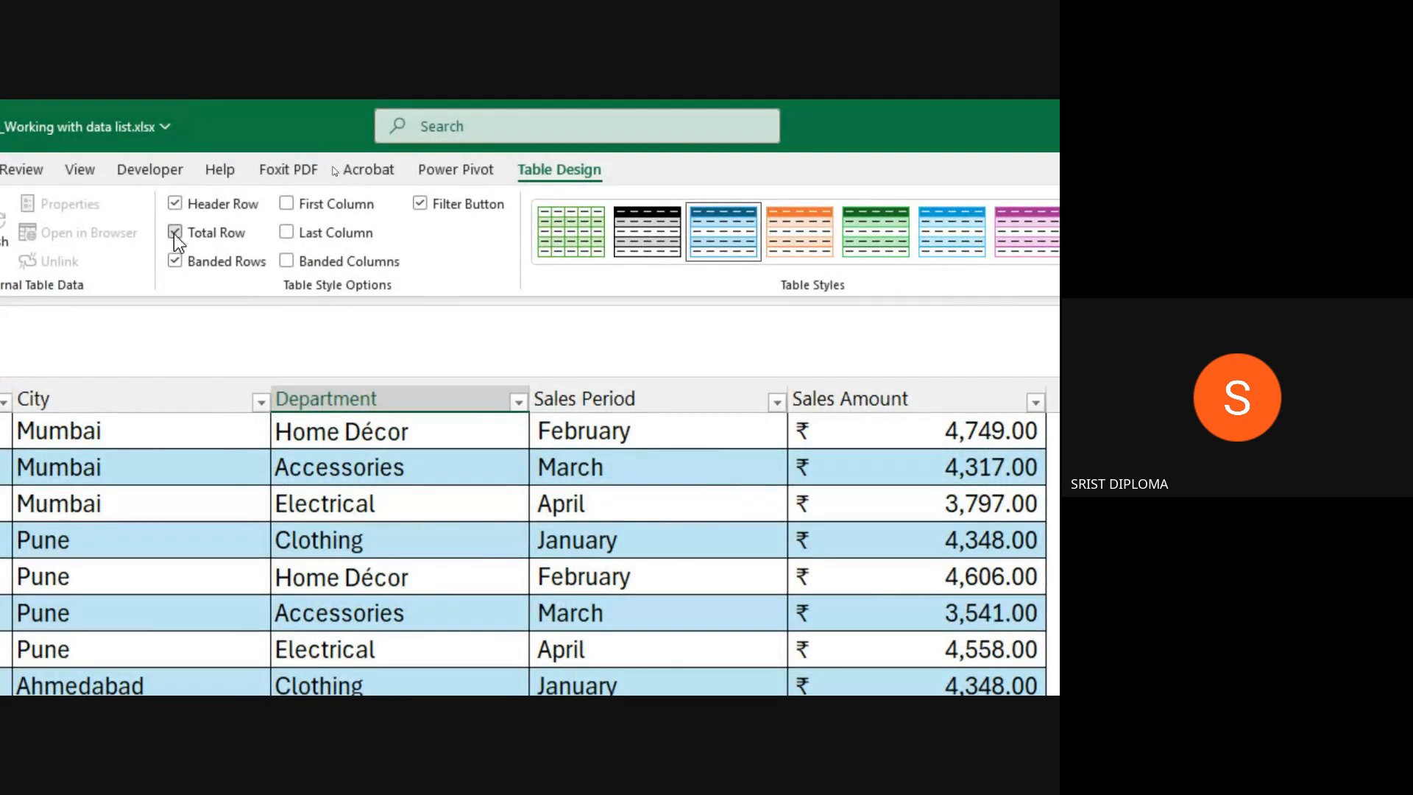
{"action": "left_click", "coordinate": [175, 233]}
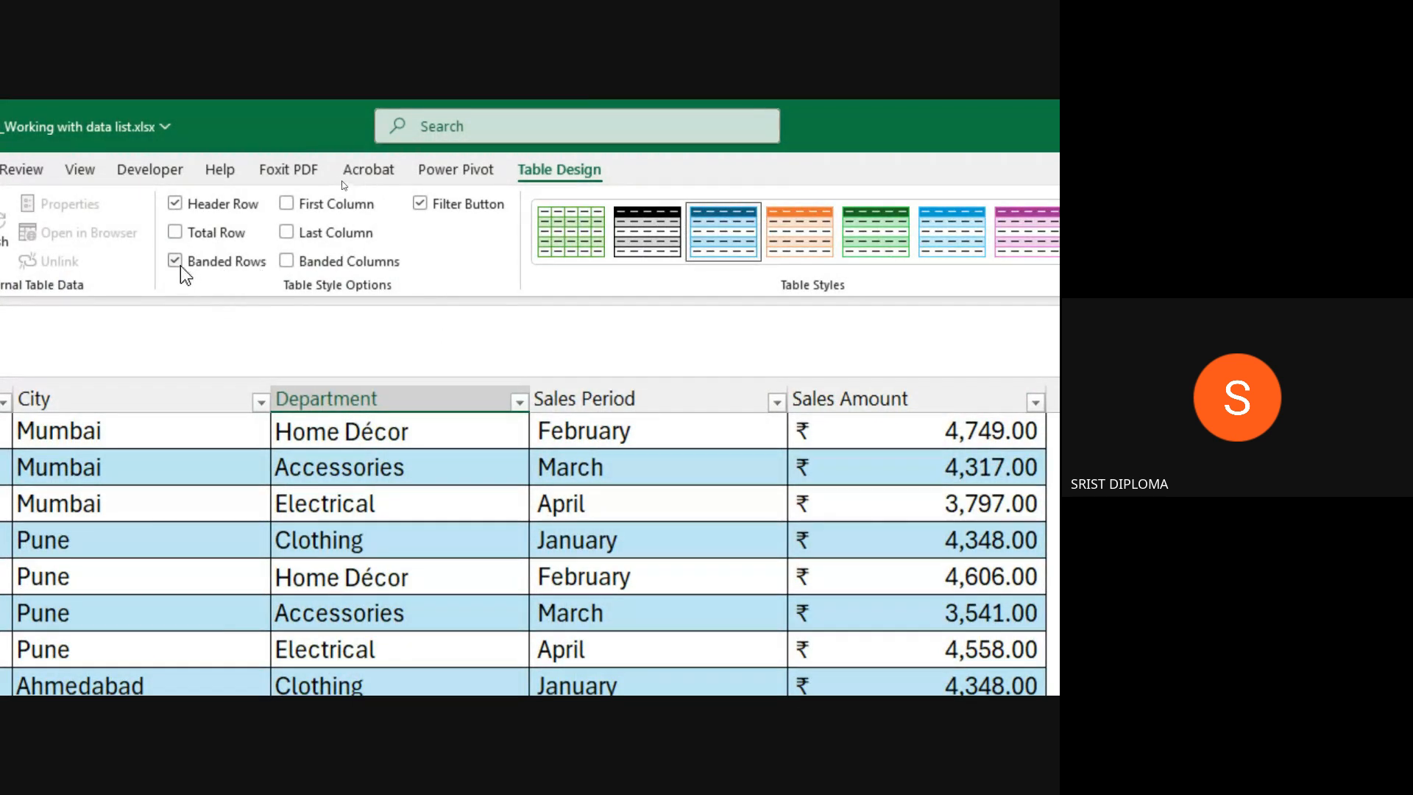
- Switch the table's banded rows off and back on, and its banded columns on and back off
{"action": "scroll", "coordinate": [336, 520], "scroll_direction": "up", "scroll_amount": 15}
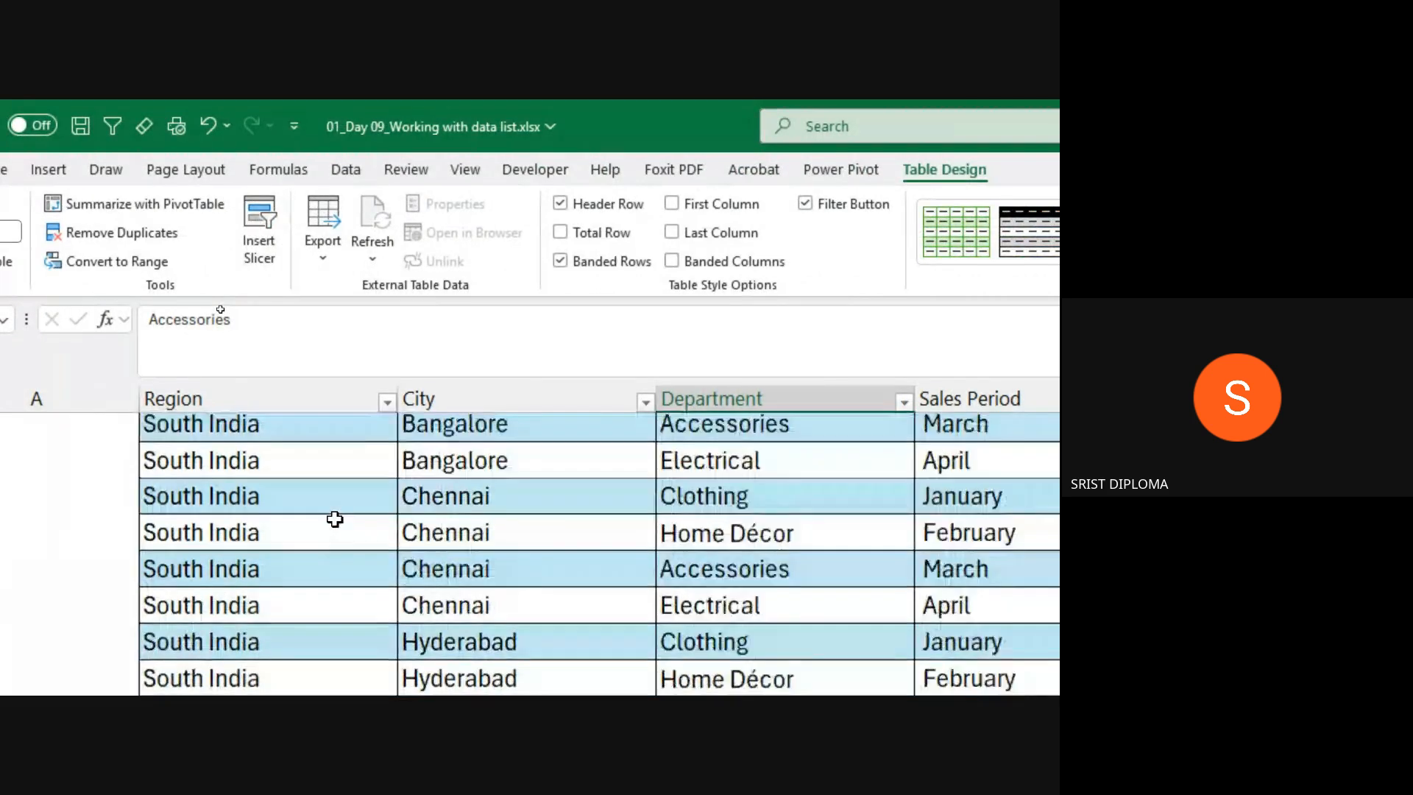
{"action": "scroll", "coordinate": [233, 503], "scroll_direction": "up", "scroll_amount": 2}
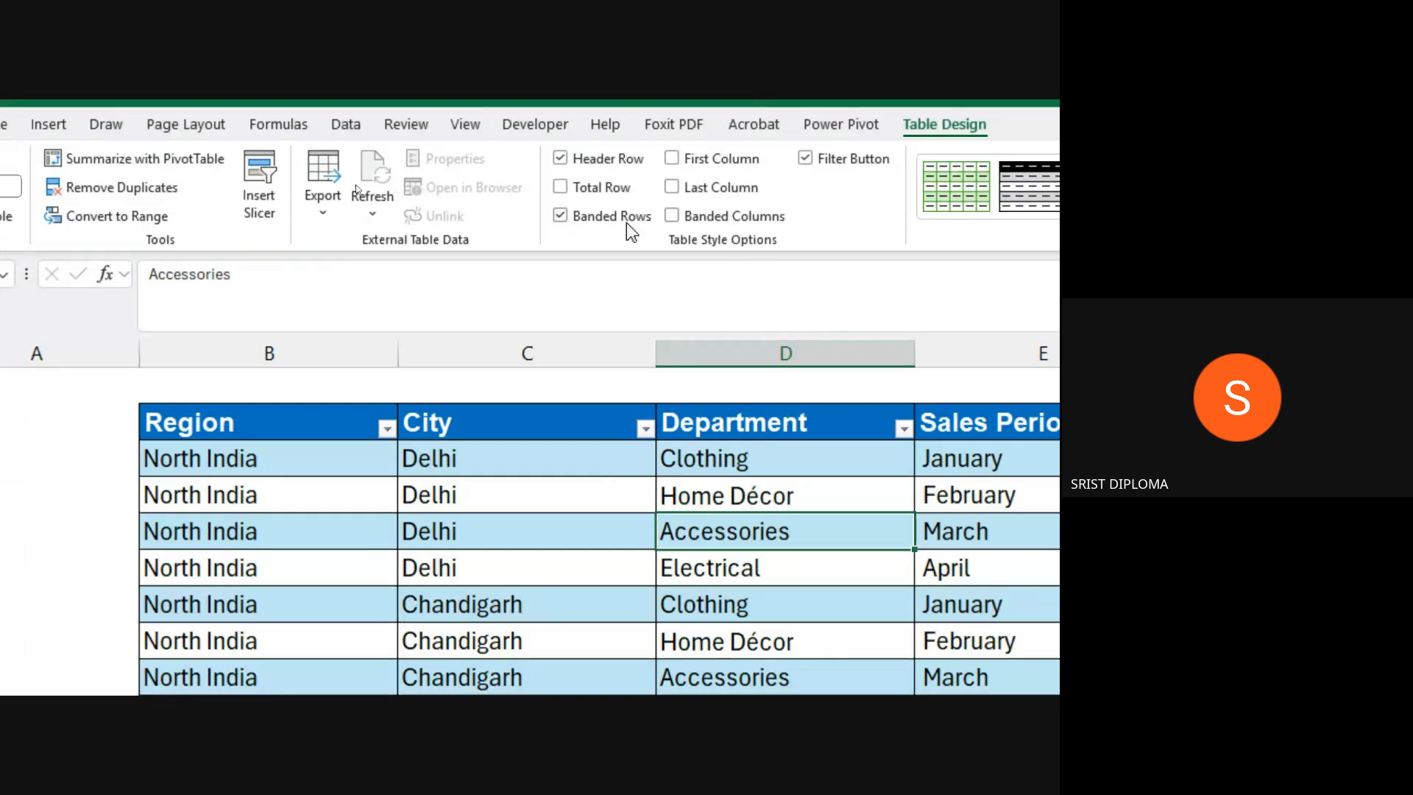
{"action": "left_click", "coordinate": [561, 217]}
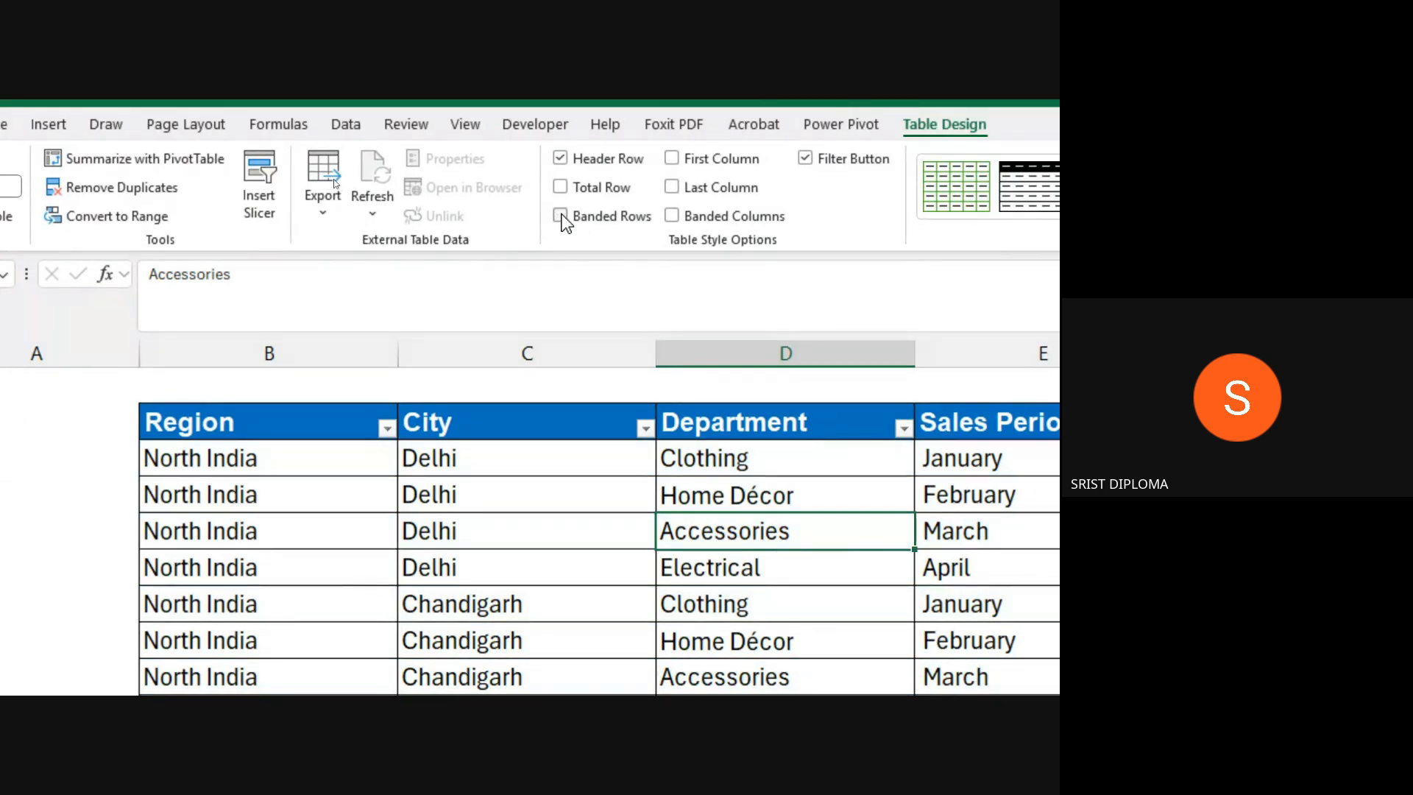
{"action": "left_click", "coordinate": [561, 216]}
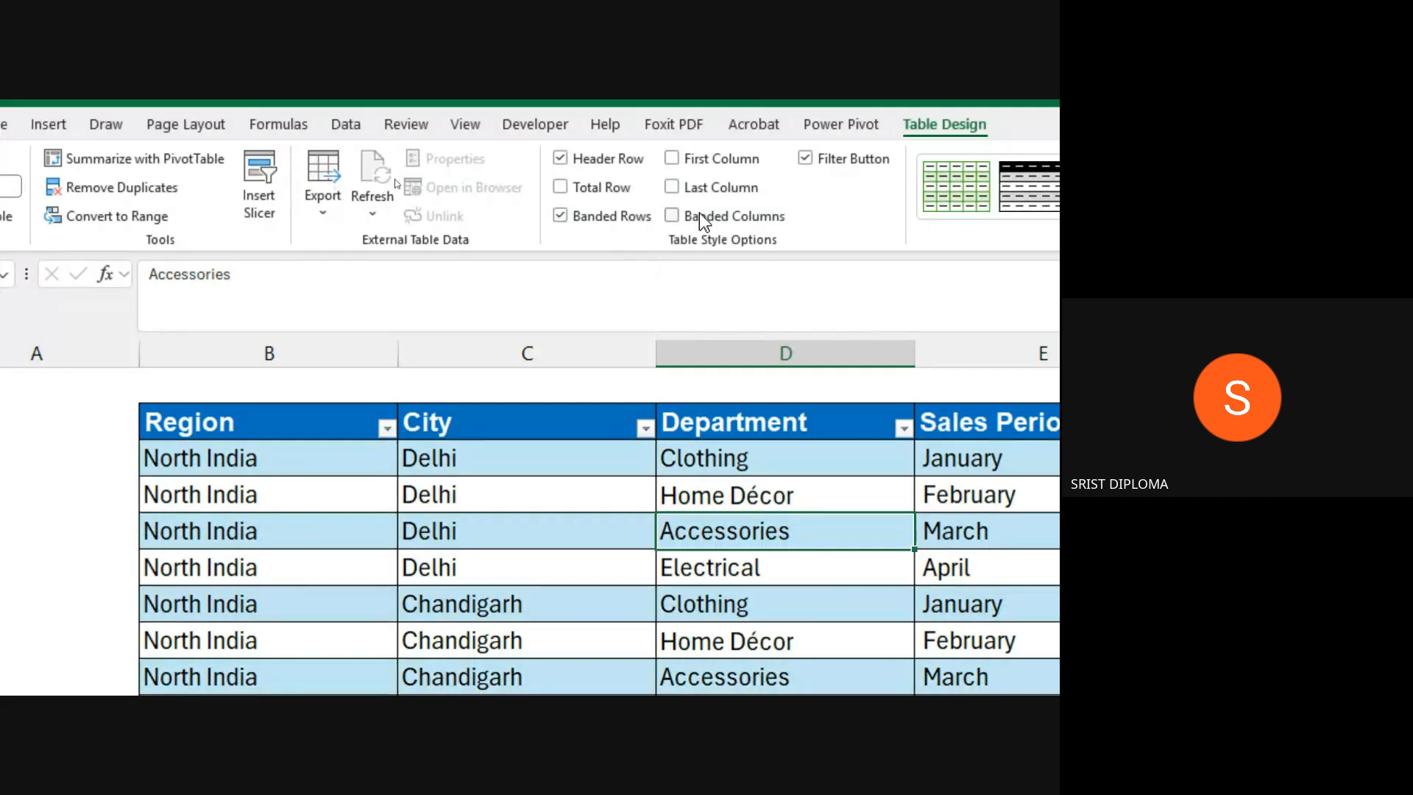
{"action": "left_click", "coordinate": [675, 218]}
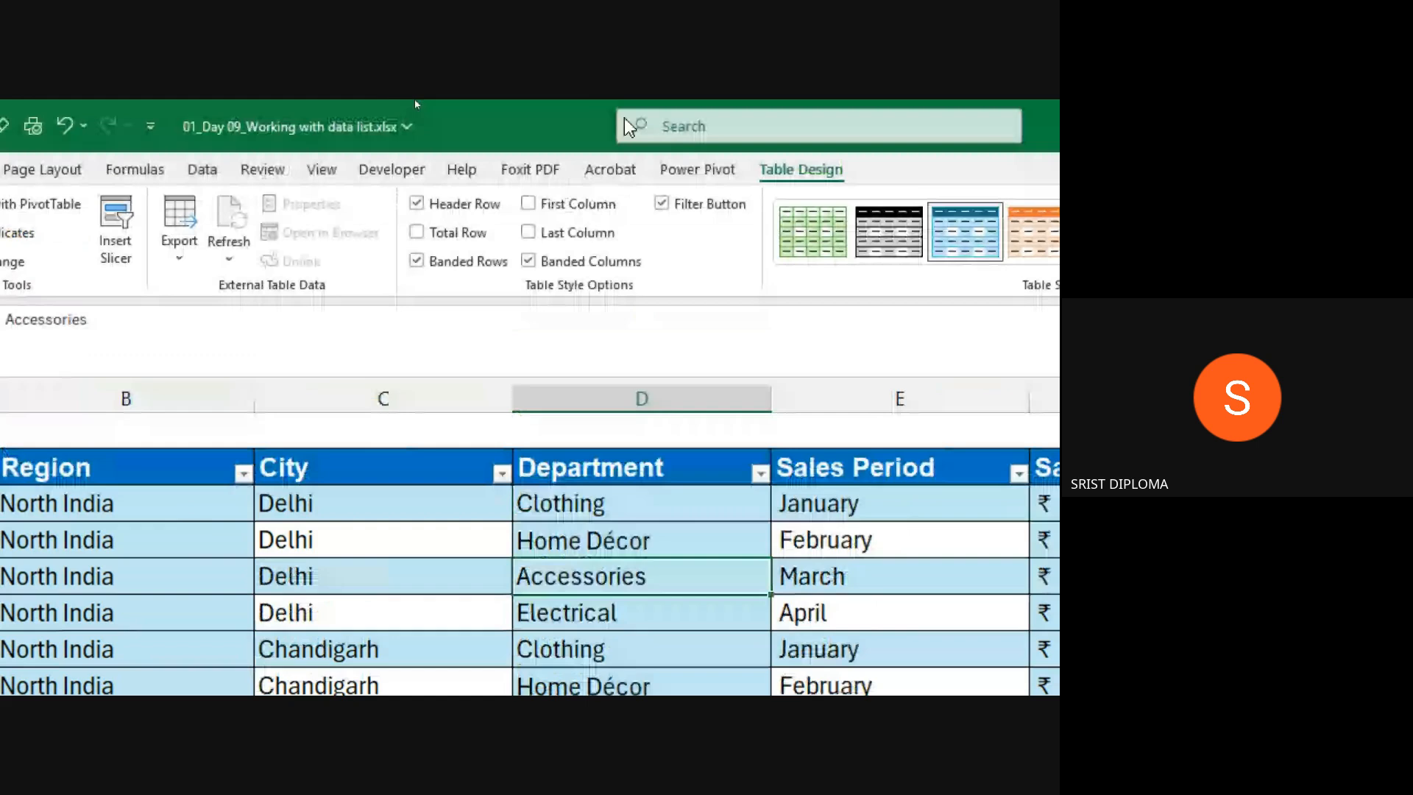
{"action": "left_click", "coordinate": [528, 261]}
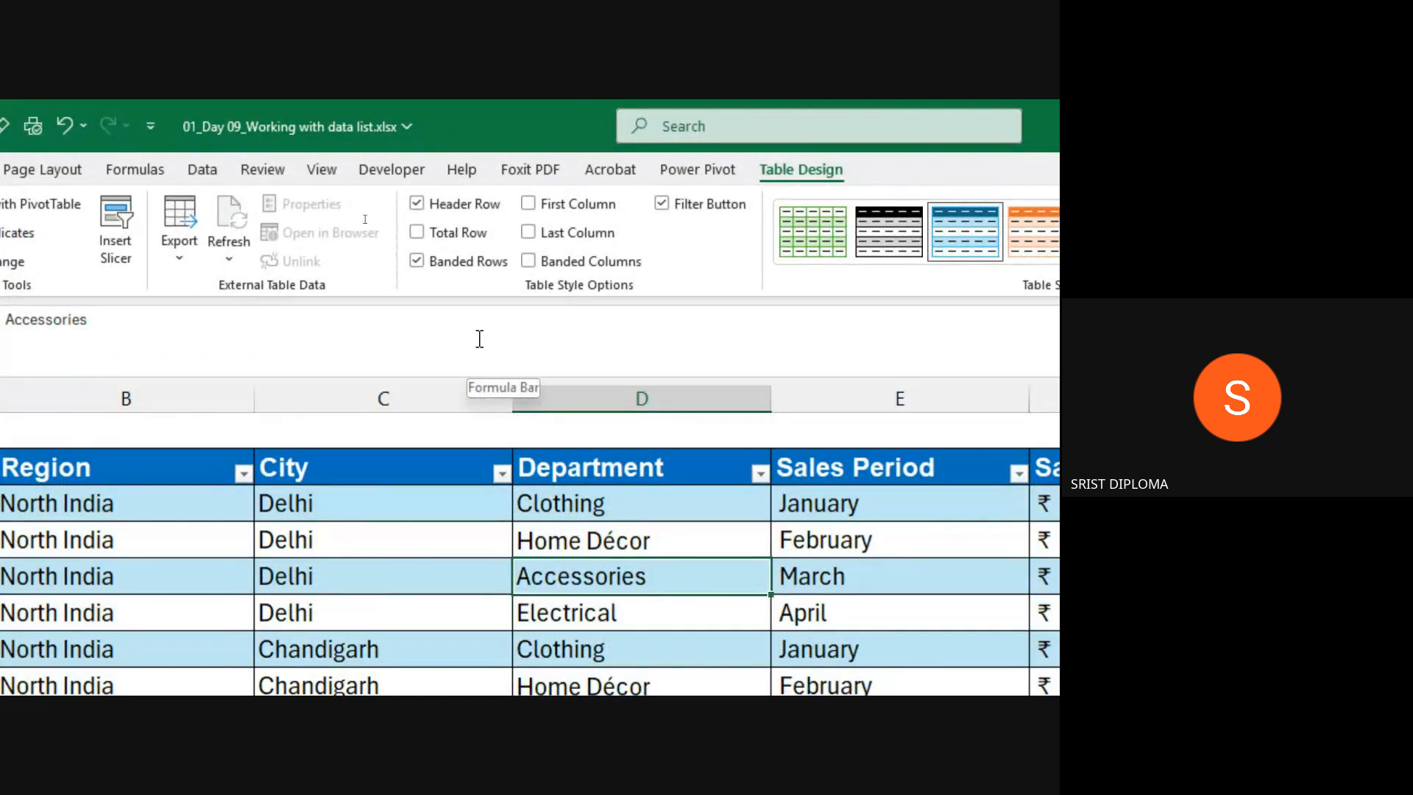
- Turn on the First Column style option to emphasise the table's Region column
{"action": "left_click", "coordinate": [528, 204]}
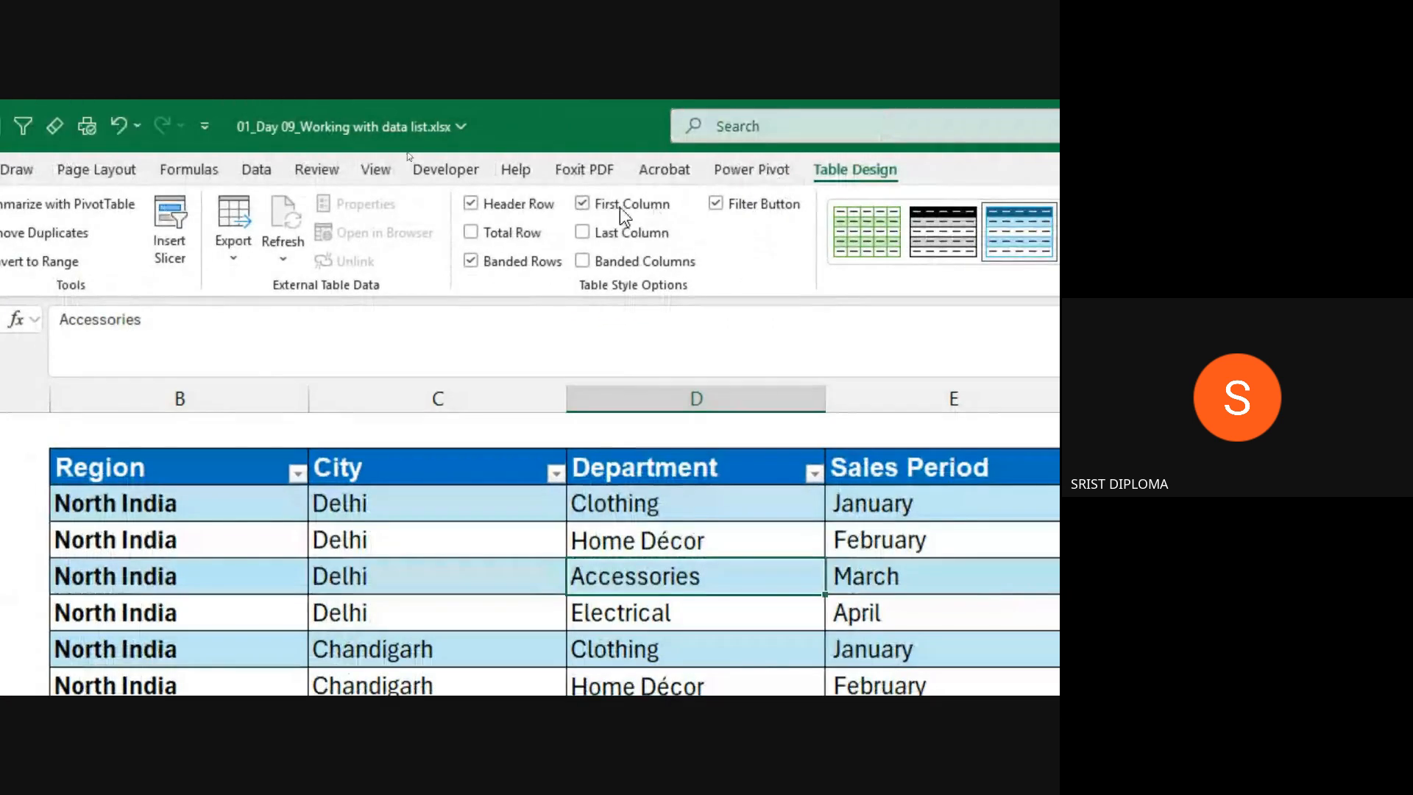
- Turn off the table's First Column option and turn on Last Column to emphasise the Sales Amount column
{"action": "left_click", "coordinate": [581, 204]}
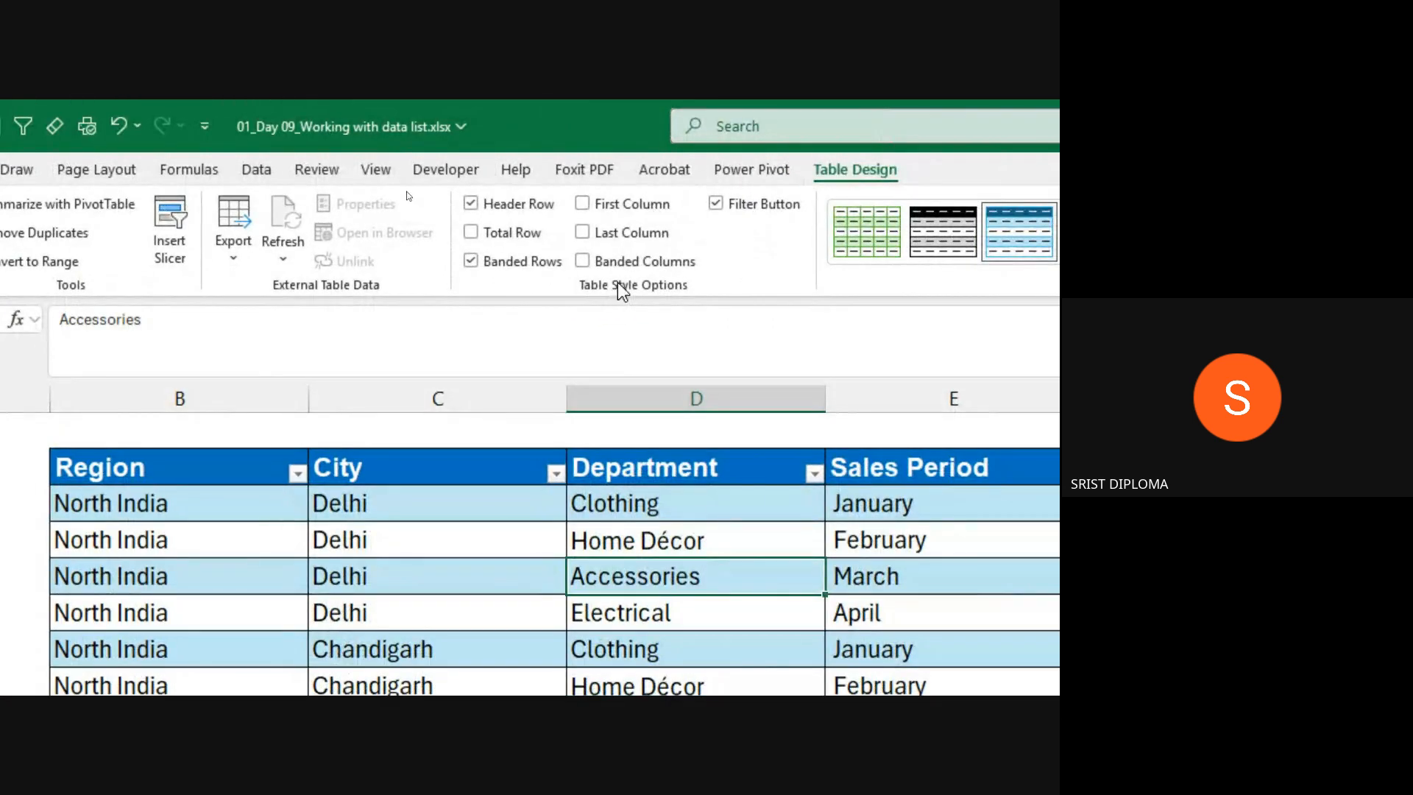
{"action": "left_click", "coordinate": [583, 234]}
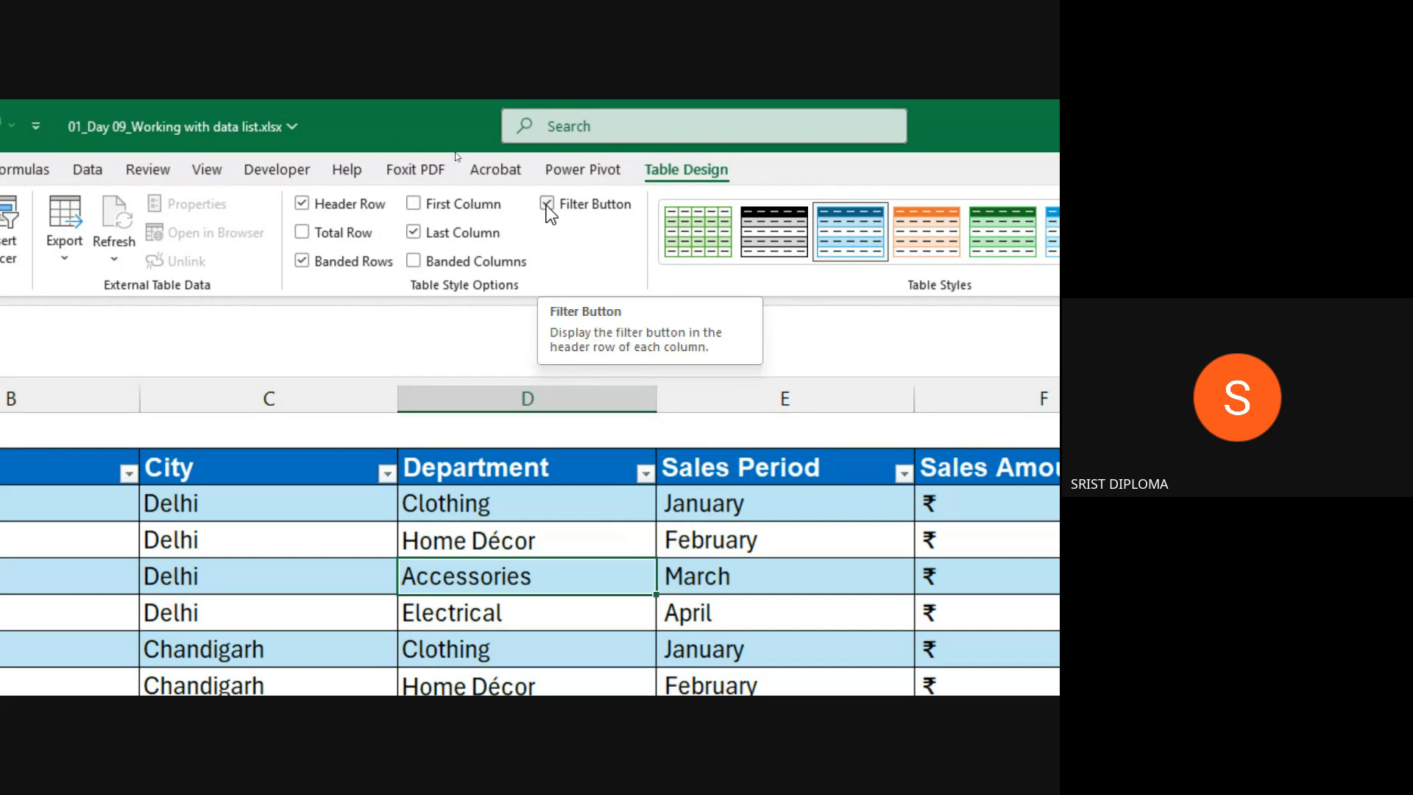
- Switch the table's filter buttons off and back on, and browse the table style gallery without choosing a style
{"action": "left_click", "coordinate": [548, 205]}
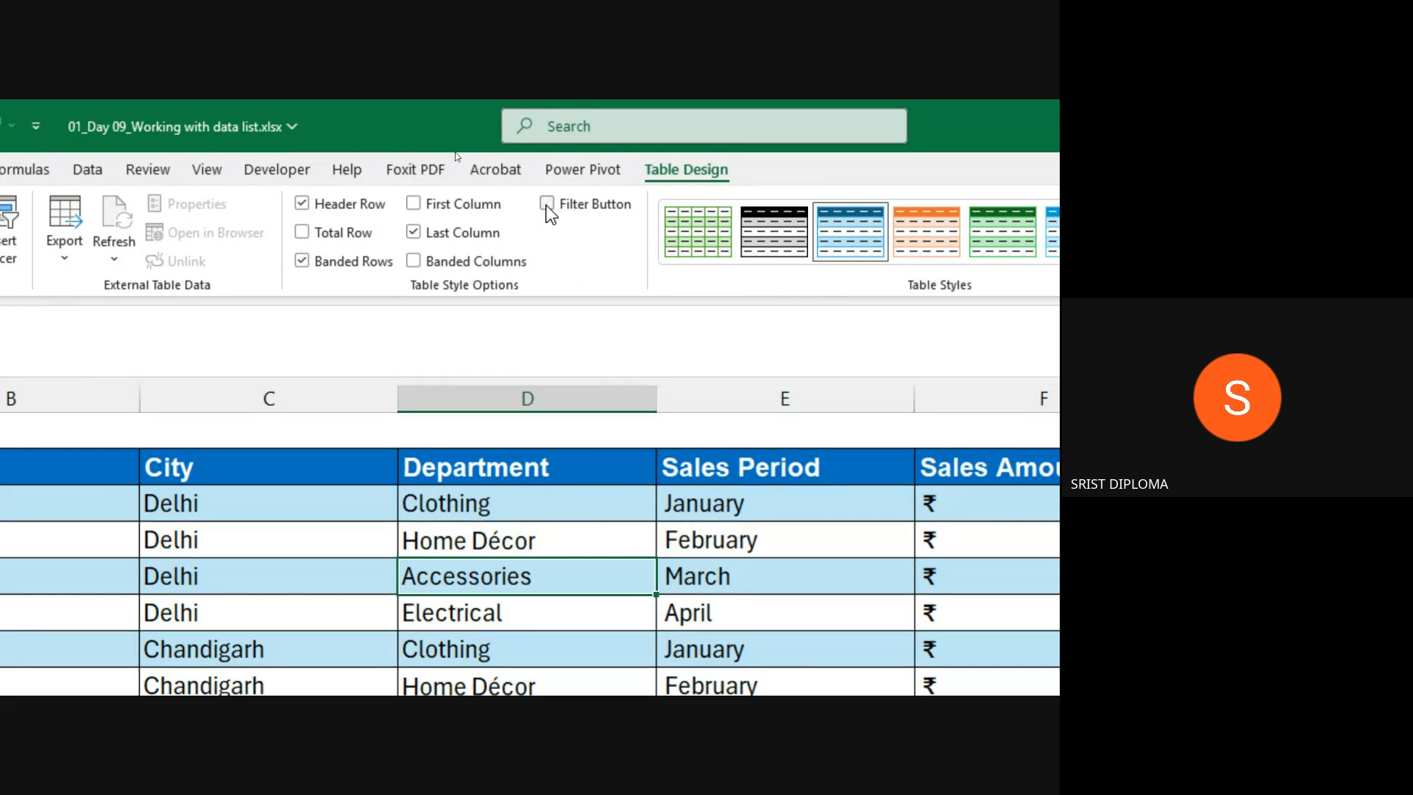
{"action": "left_click", "coordinate": [548, 205]}
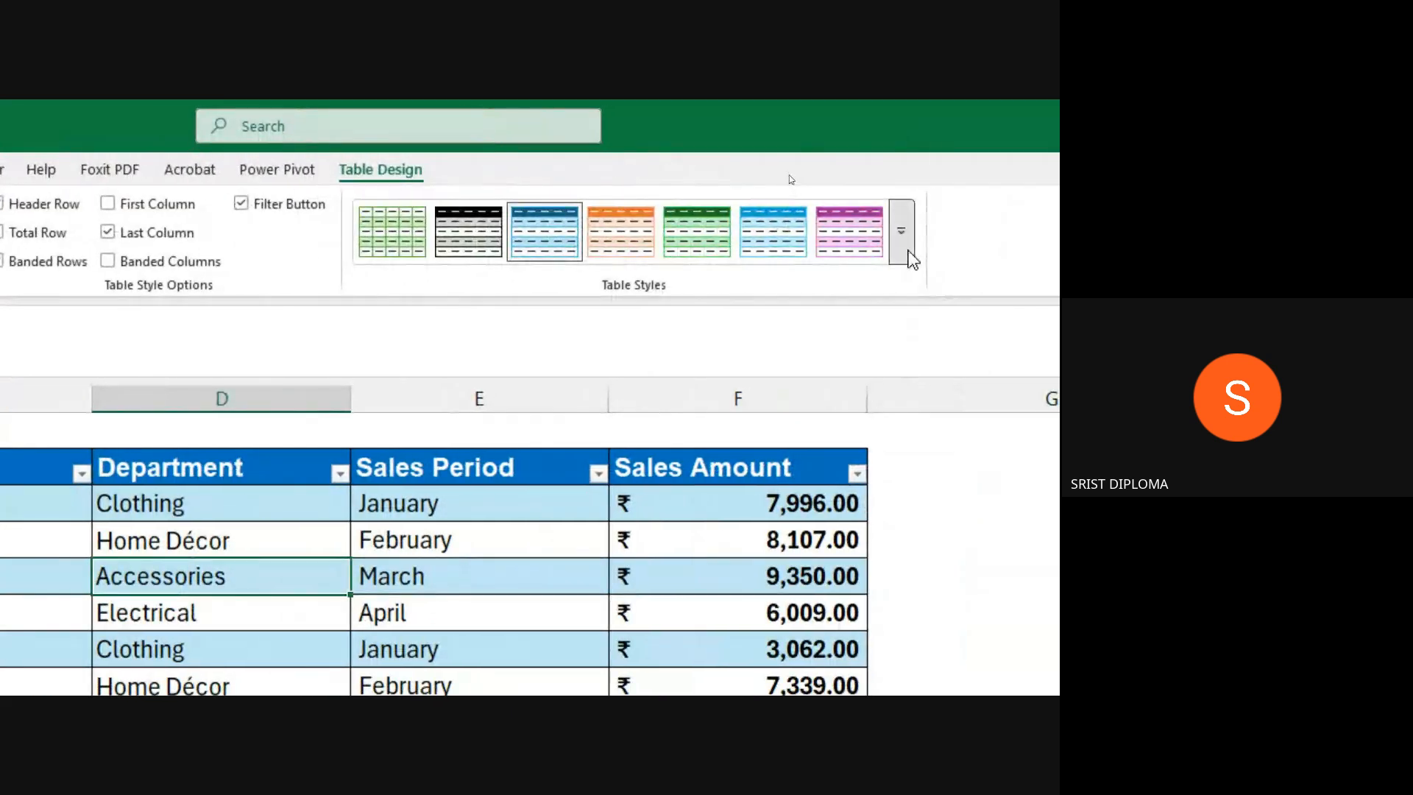
{"action": "left_click", "coordinate": [908, 257]}
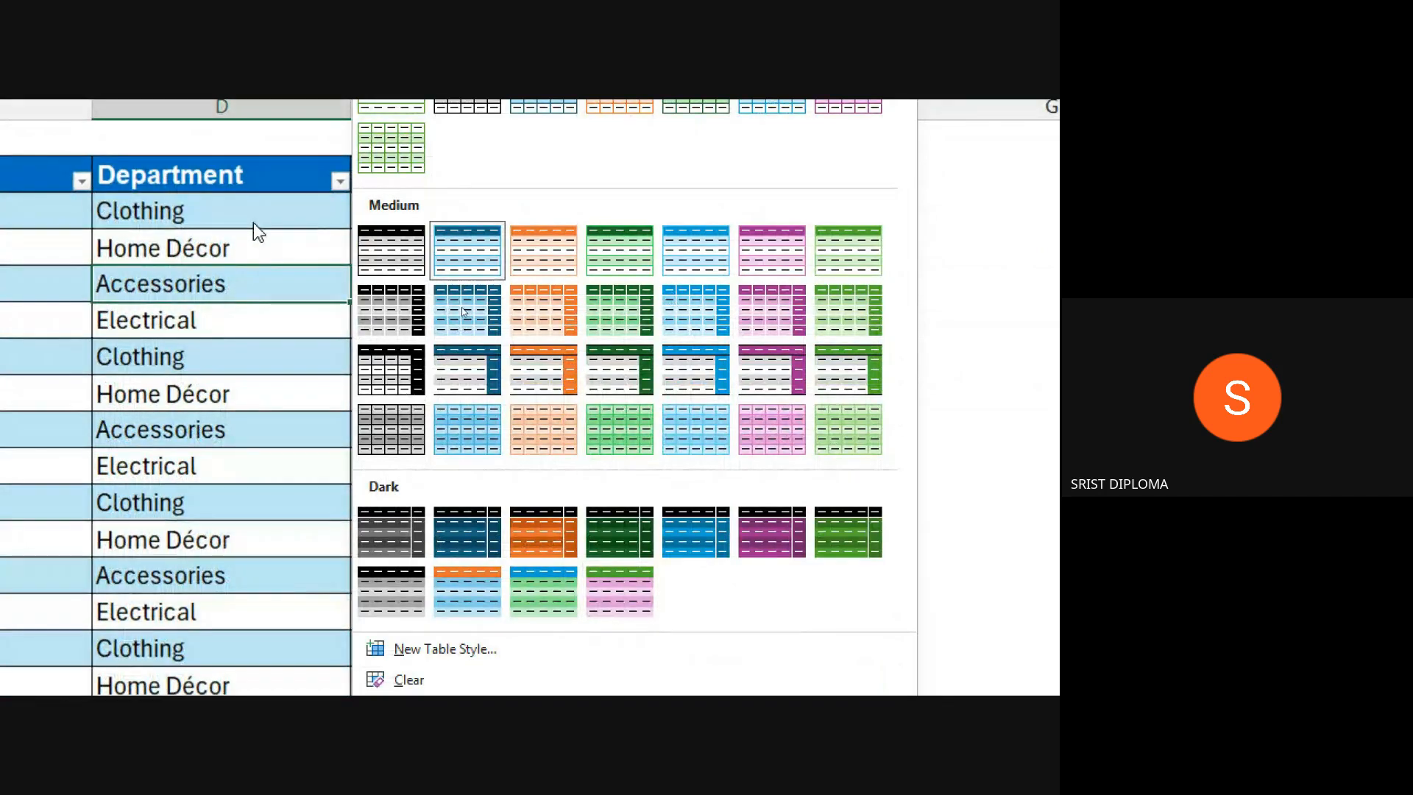
{"action": "left_click", "coordinate": [253, 223]}
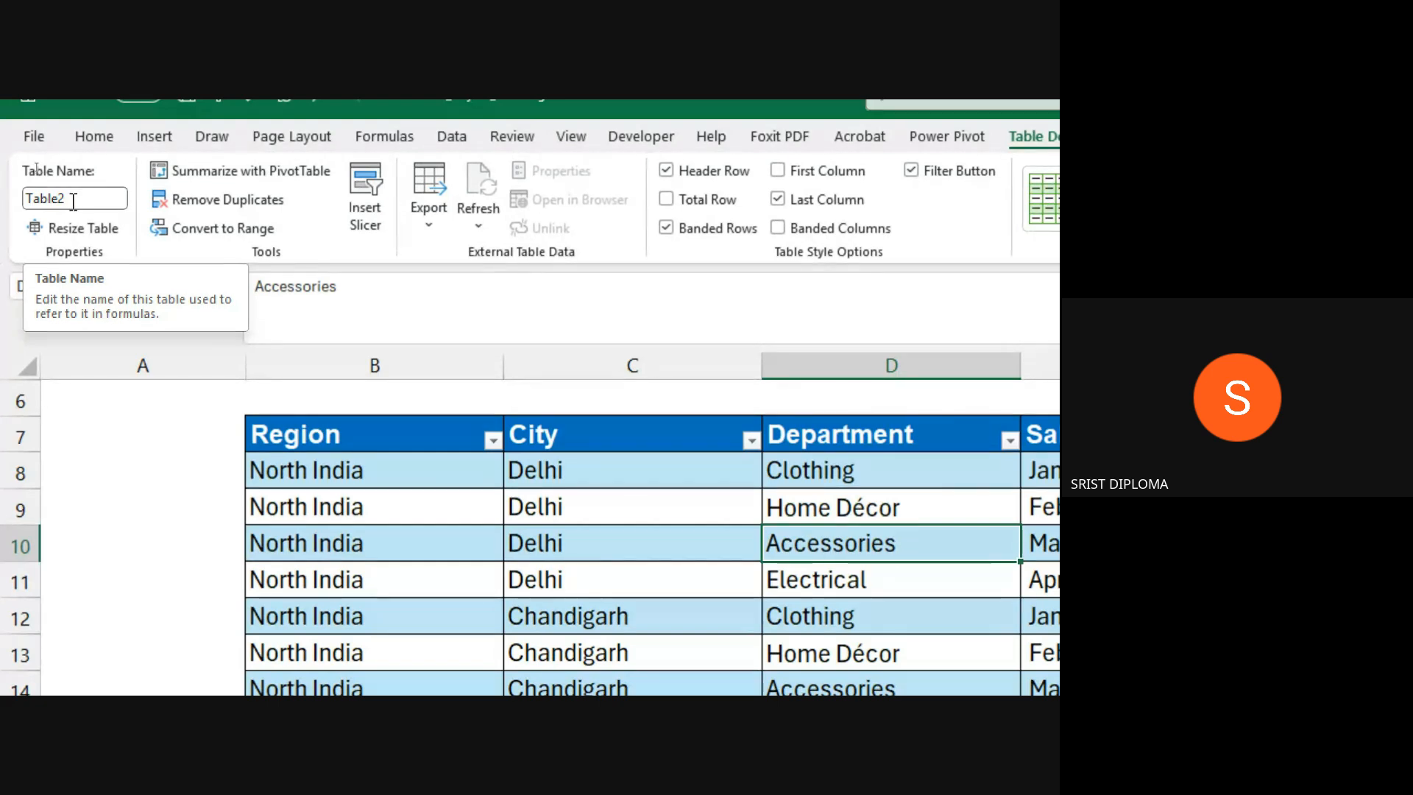
- Rename the table as Sales_Data and check for that name in the list of defined names
{"action": "left_click", "coordinate": [74, 200]}
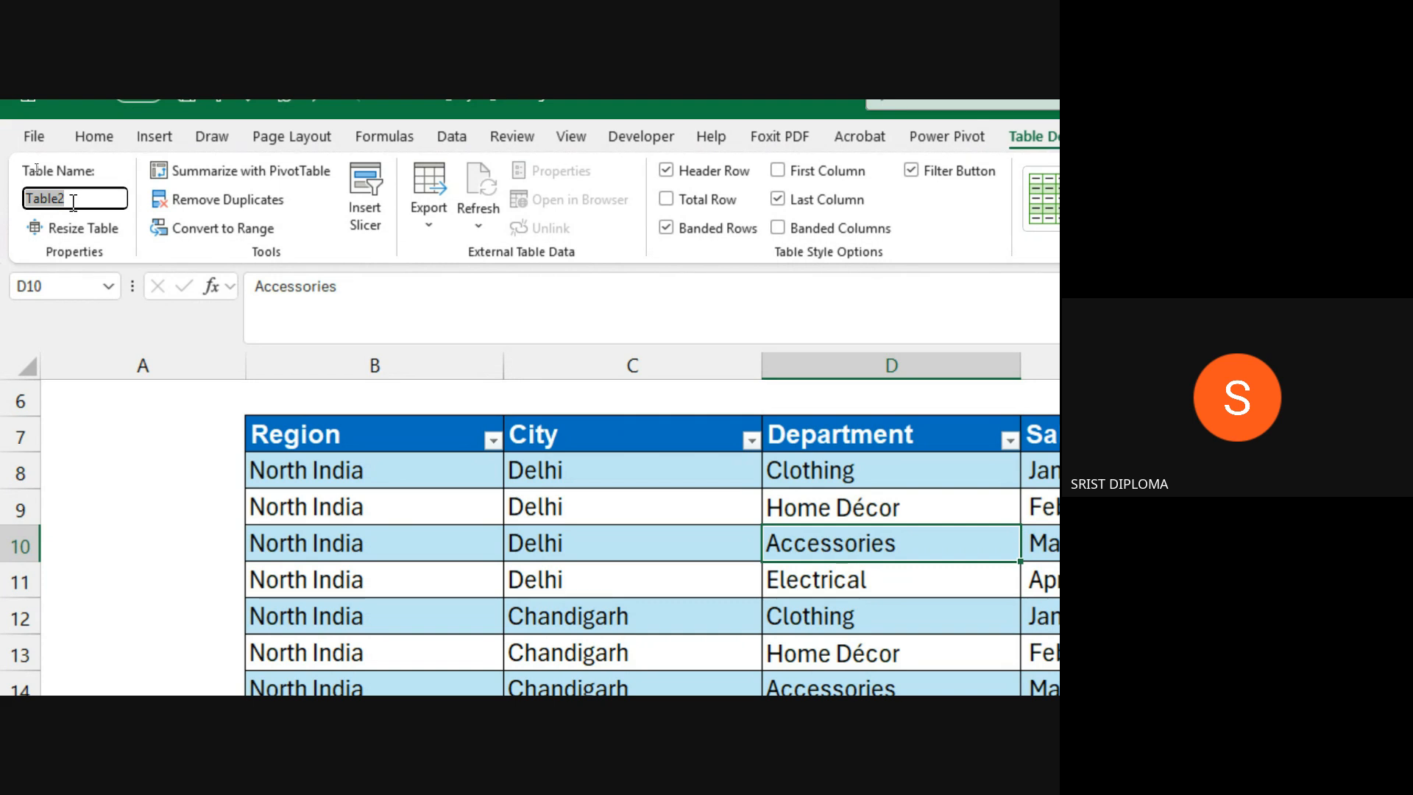
{"action": "type", "text": "Sae"}
{"action": "key", "text": "BackSpace"}
{"action": "type", "text": "les"}
{"action": "type", "text": "_Data"}
{"action": "key", "text": "Return"}
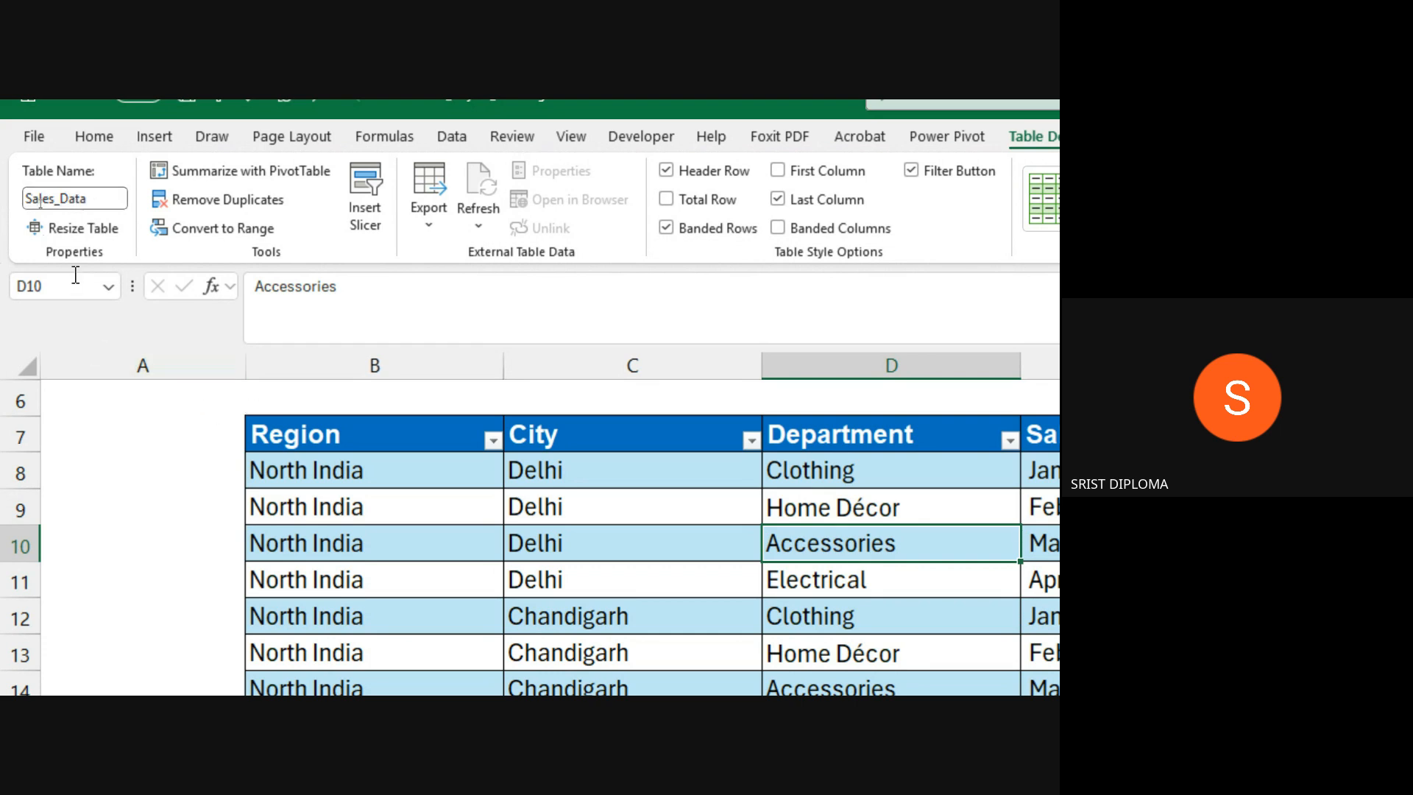
{"action": "left_click", "coordinate": [111, 289]}
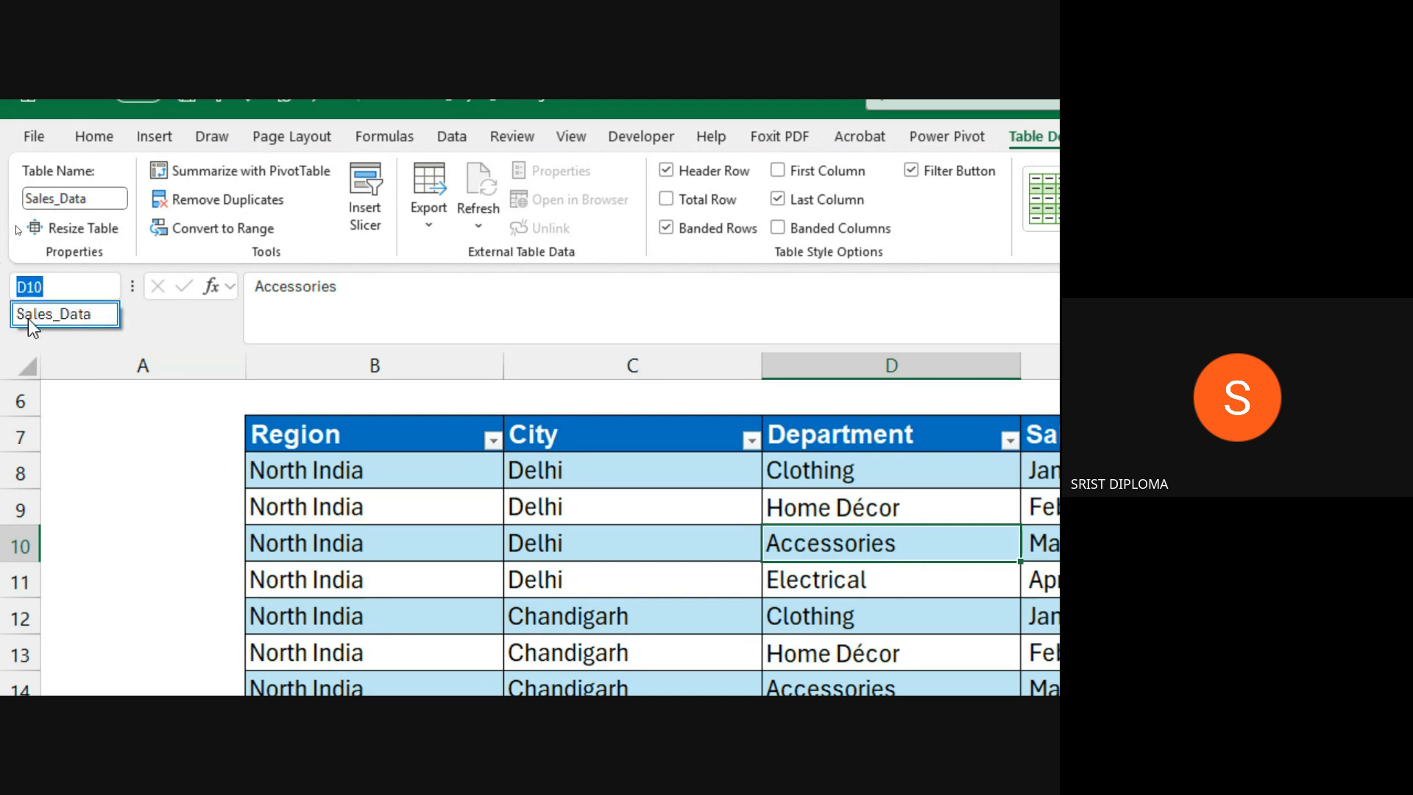
{"action": "left_click", "coordinate": [485, 596]}
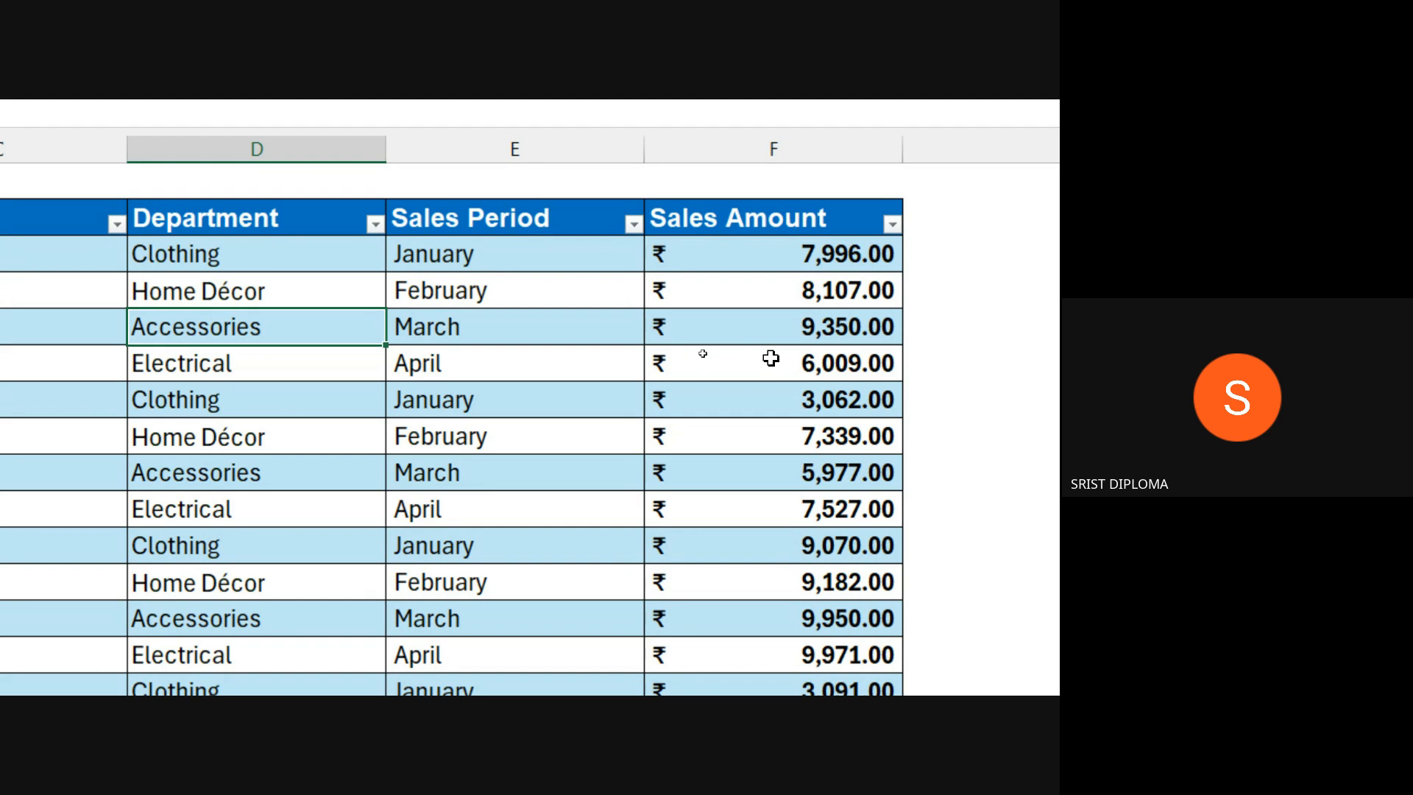
- Start a SUM formula in cell G11 that refers to the Sales_Data table, and select the table name in it
{"action": "scroll", "coordinate": [785, 369], "scroll_direction": "right", "scroll_amount": 2}
{"action": "left_click", "coordinate": [839, 353]}
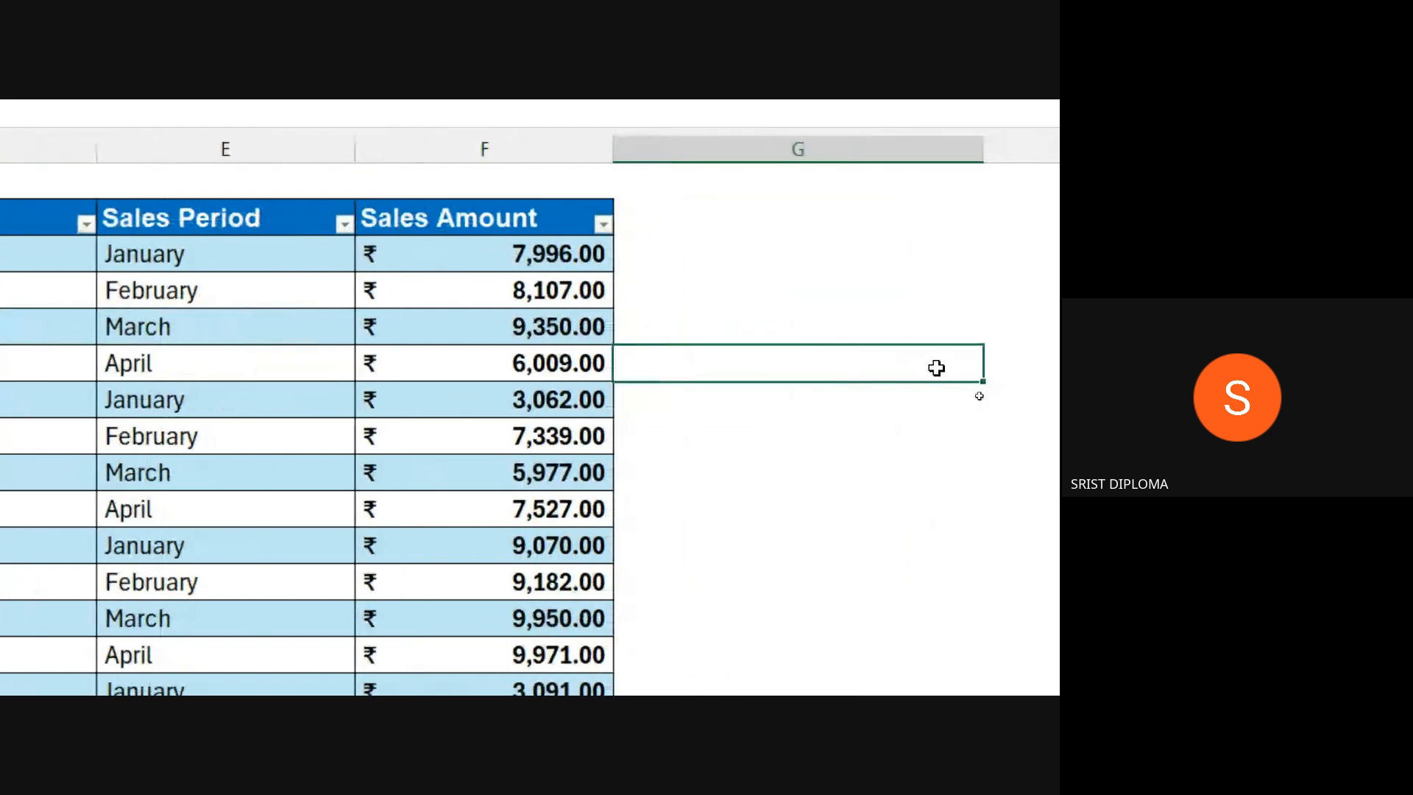
{"action": "scroll", "coordinate": [936, 368], "scroll_direction": "right", "scroll_amount": 1}
{"action": "type", "text": "=sum"}
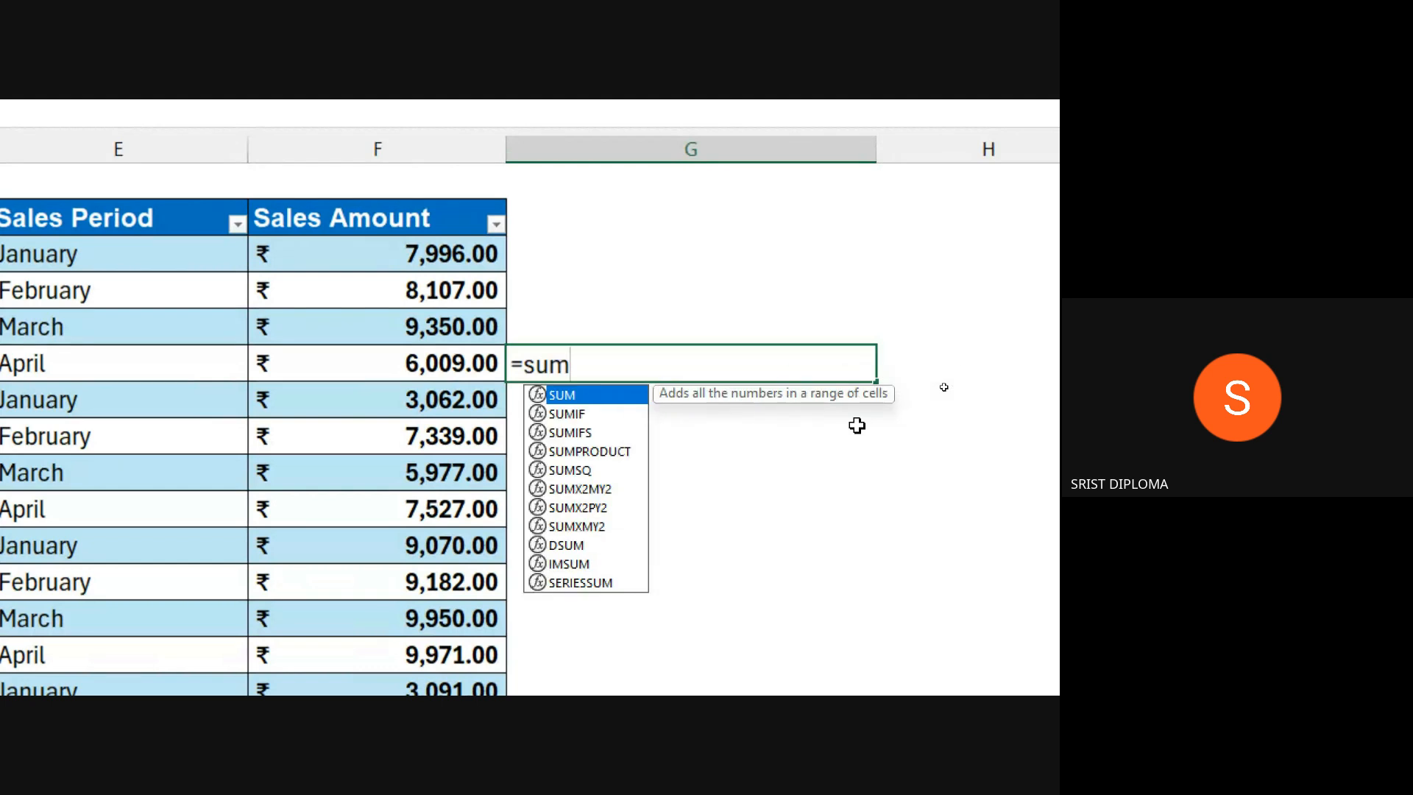
{"action": "key", "text": "Tab"}
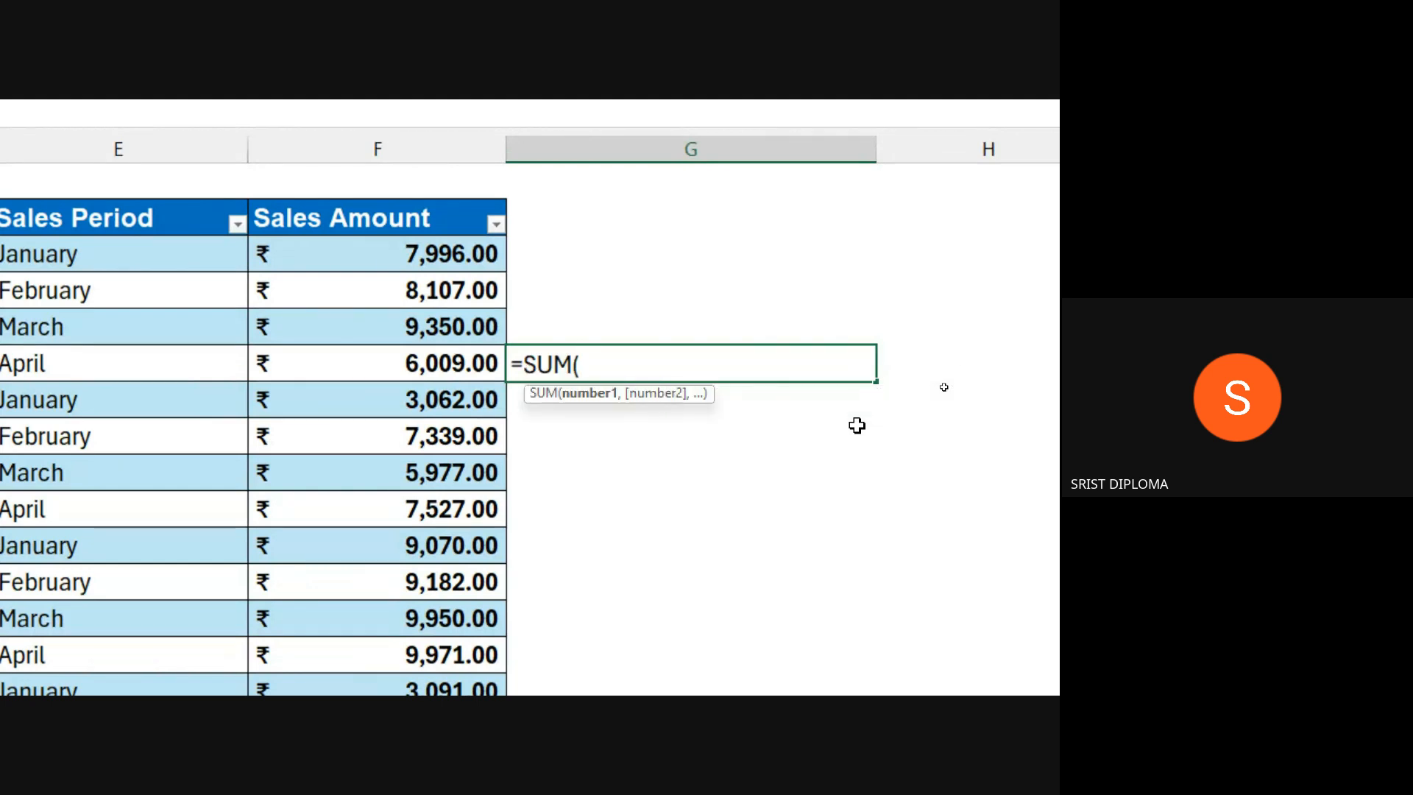
{"action": "type", "text": "Sa"}
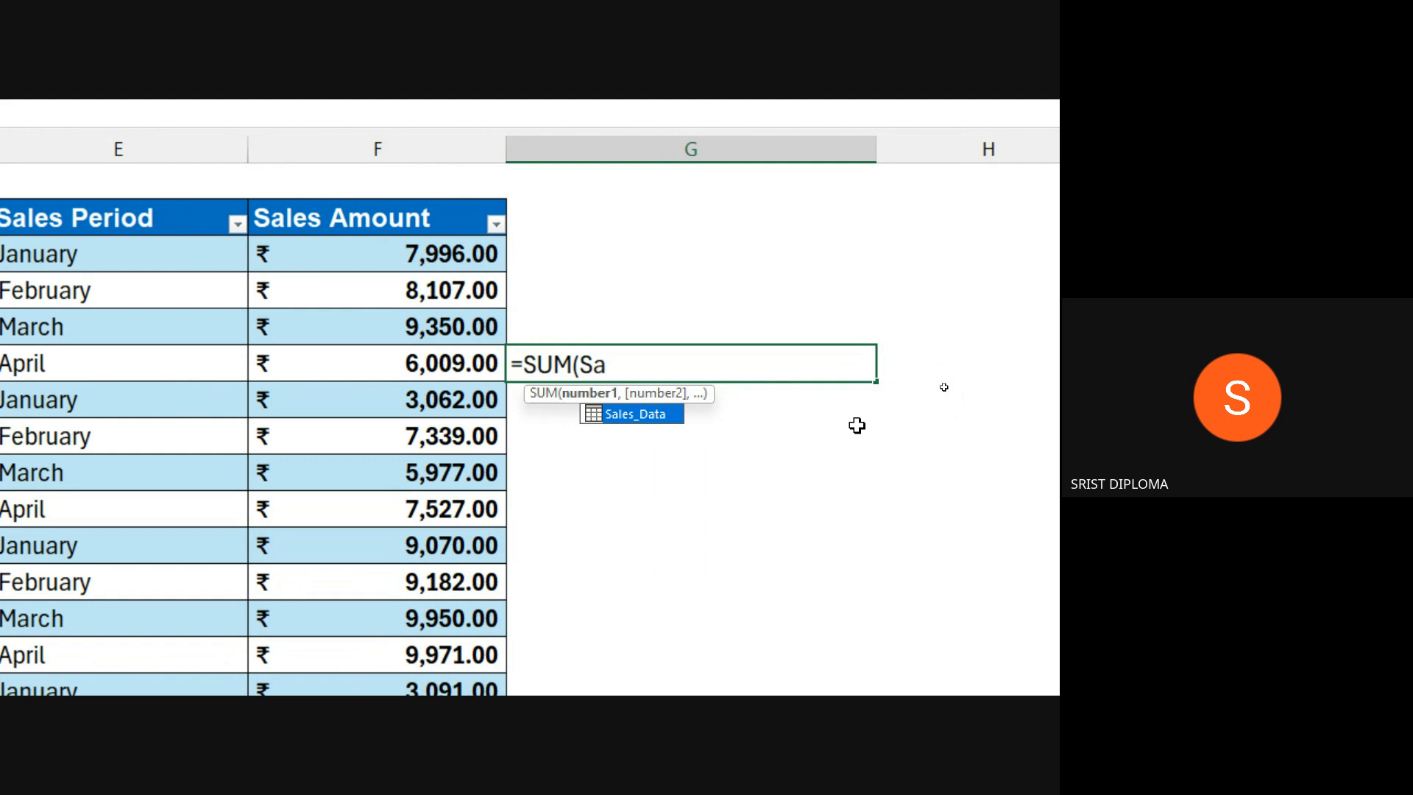
{"action": "key", "text": "Tab"}
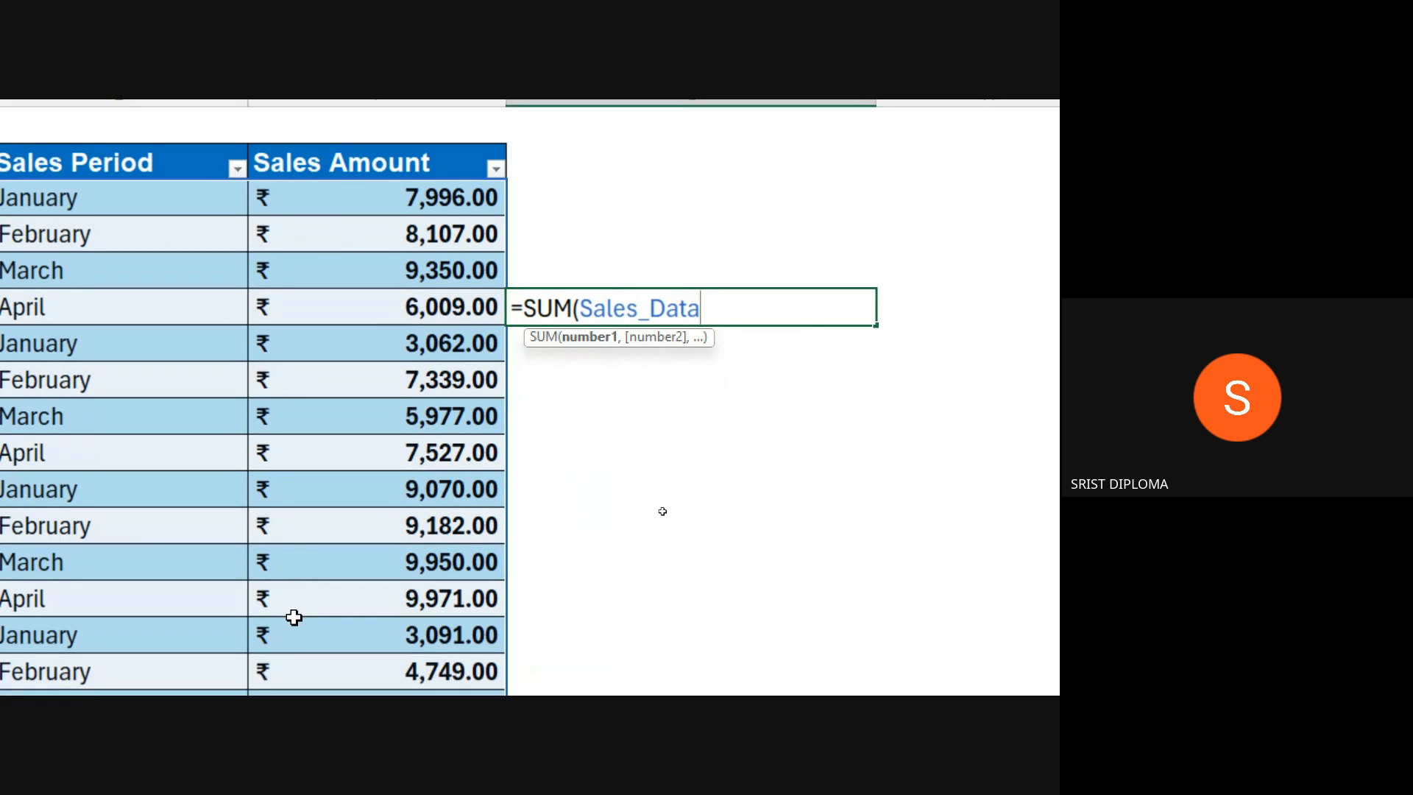
{"action": "double_click", "coordinate": [613, 307]}
{"action": "left_click", "coordinate": [613, 307]}
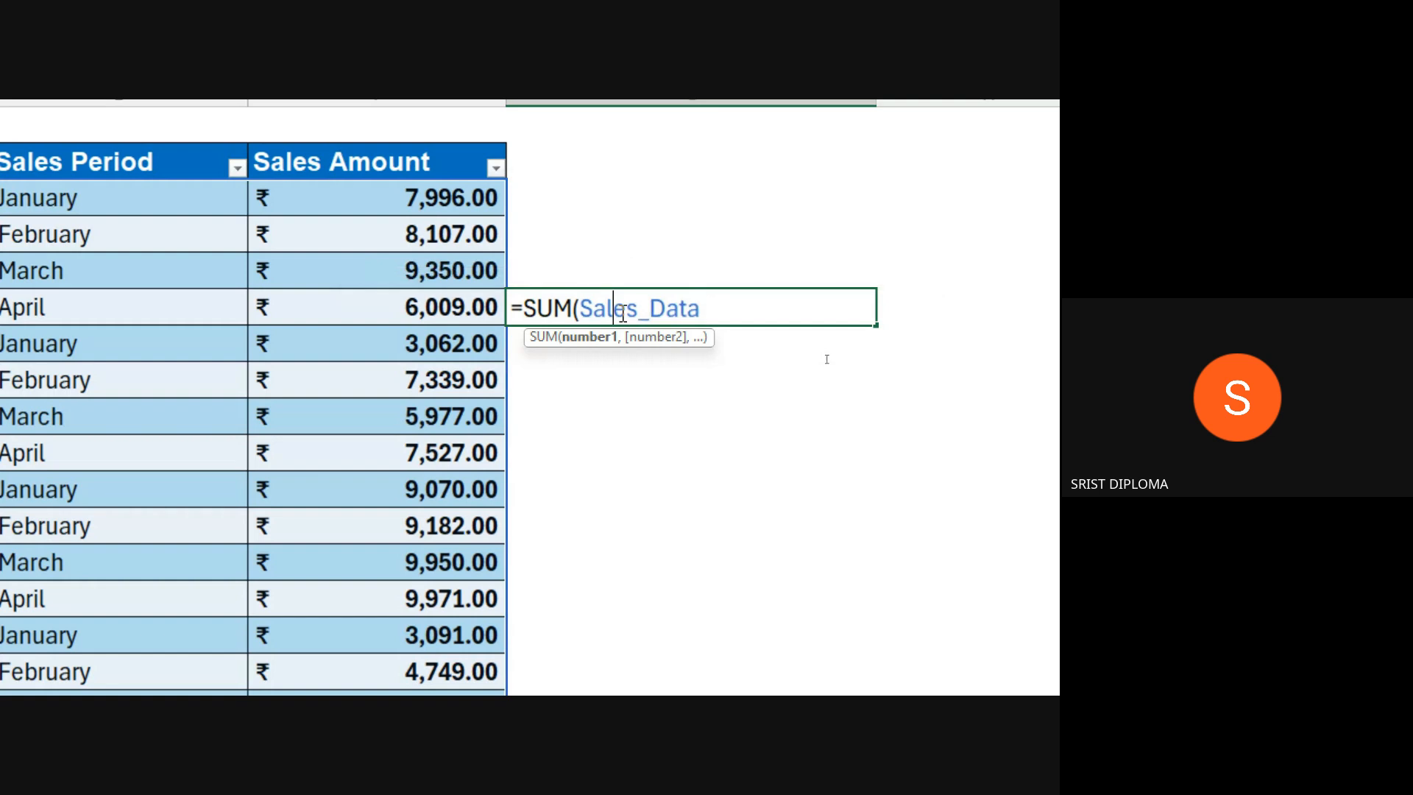
{"action": "double_click", "coordinate": [622, 312]}
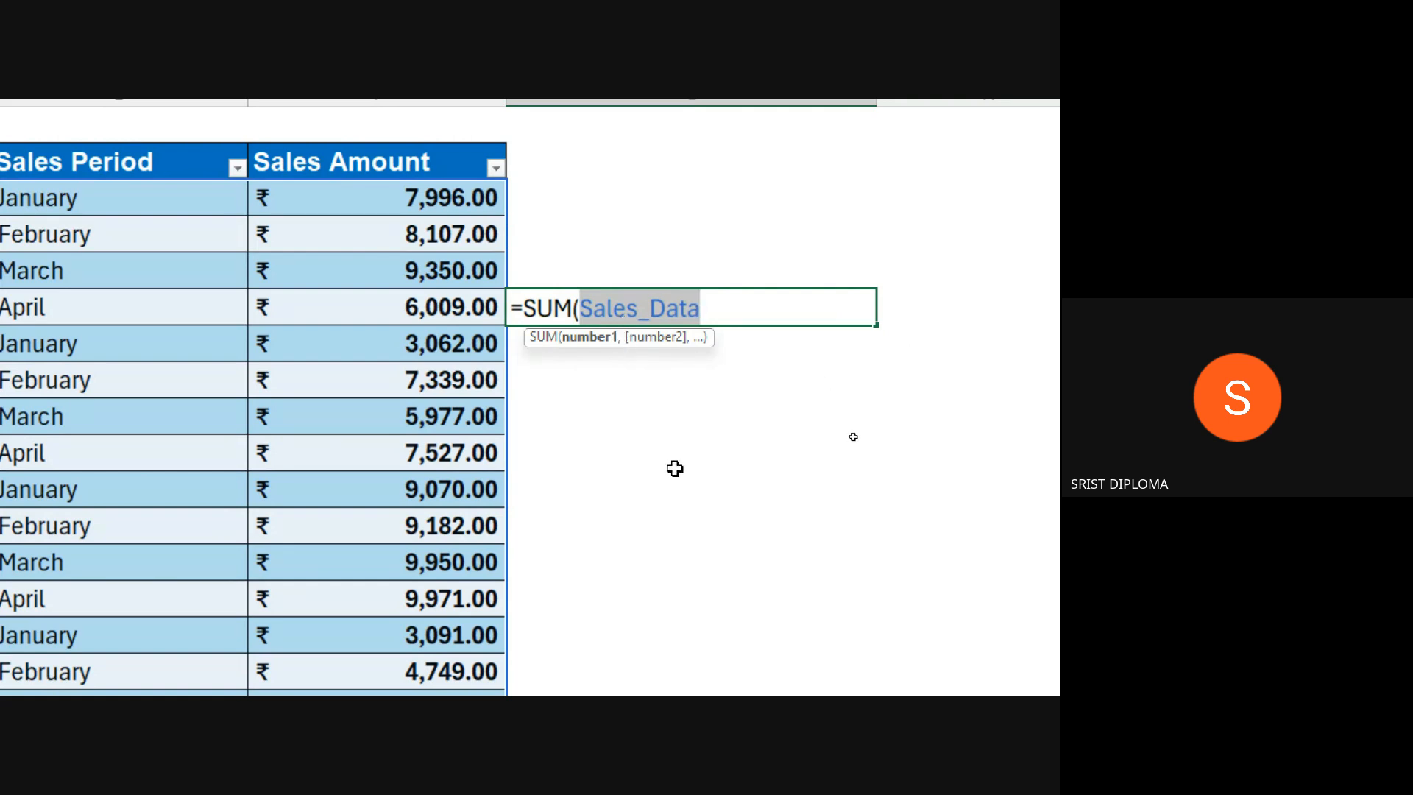
- Discard the unfinished SUM formula in cell G11
{"action": "key", "text": "BackSpace"}
{"action": "key", "text": "BackSpace"}
{"action": "key", "text": "BackSpace"}
{"action": "key", "text": "BackSpace"}
{"action": "key", "text": "BackSpace"}
{"action": "key", "text": "BackSpace"}
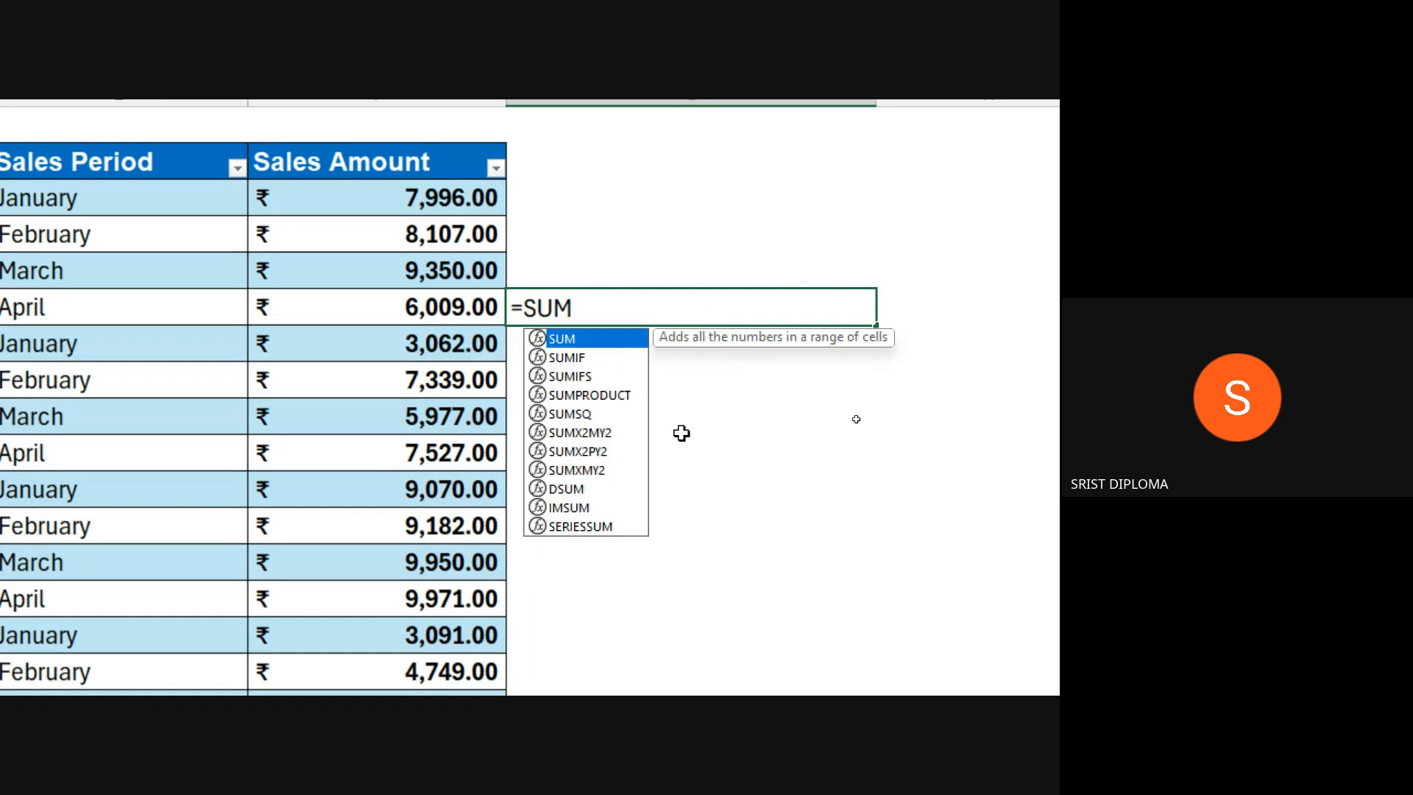
{"action": "left_click", "coordinate": [682, 432]}
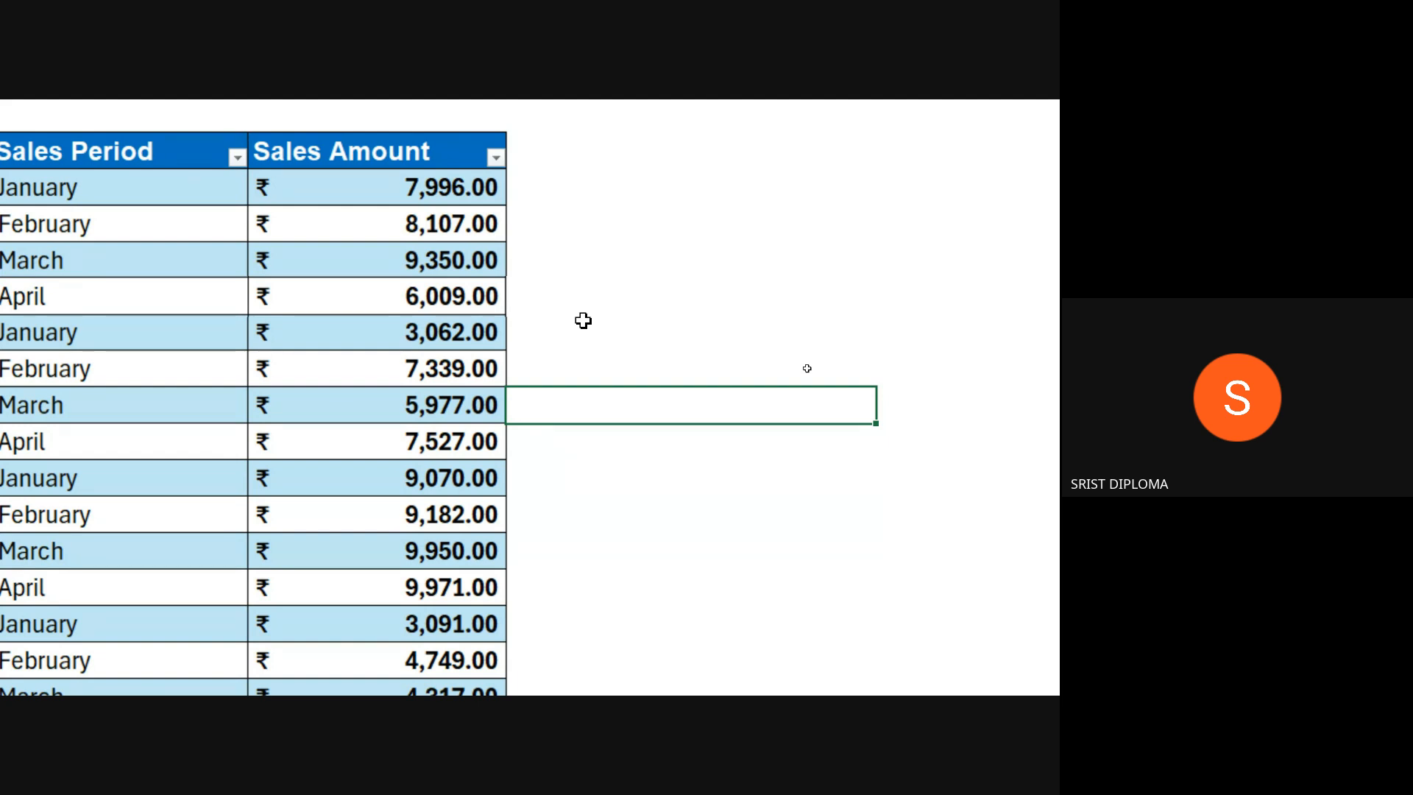
- Convert the Sales_Data table to a normal range and confirm the conversion
{"action": "scroll", "coordinate": [584, 320], "scroll_direction": "left", "scroll_amount": 3}
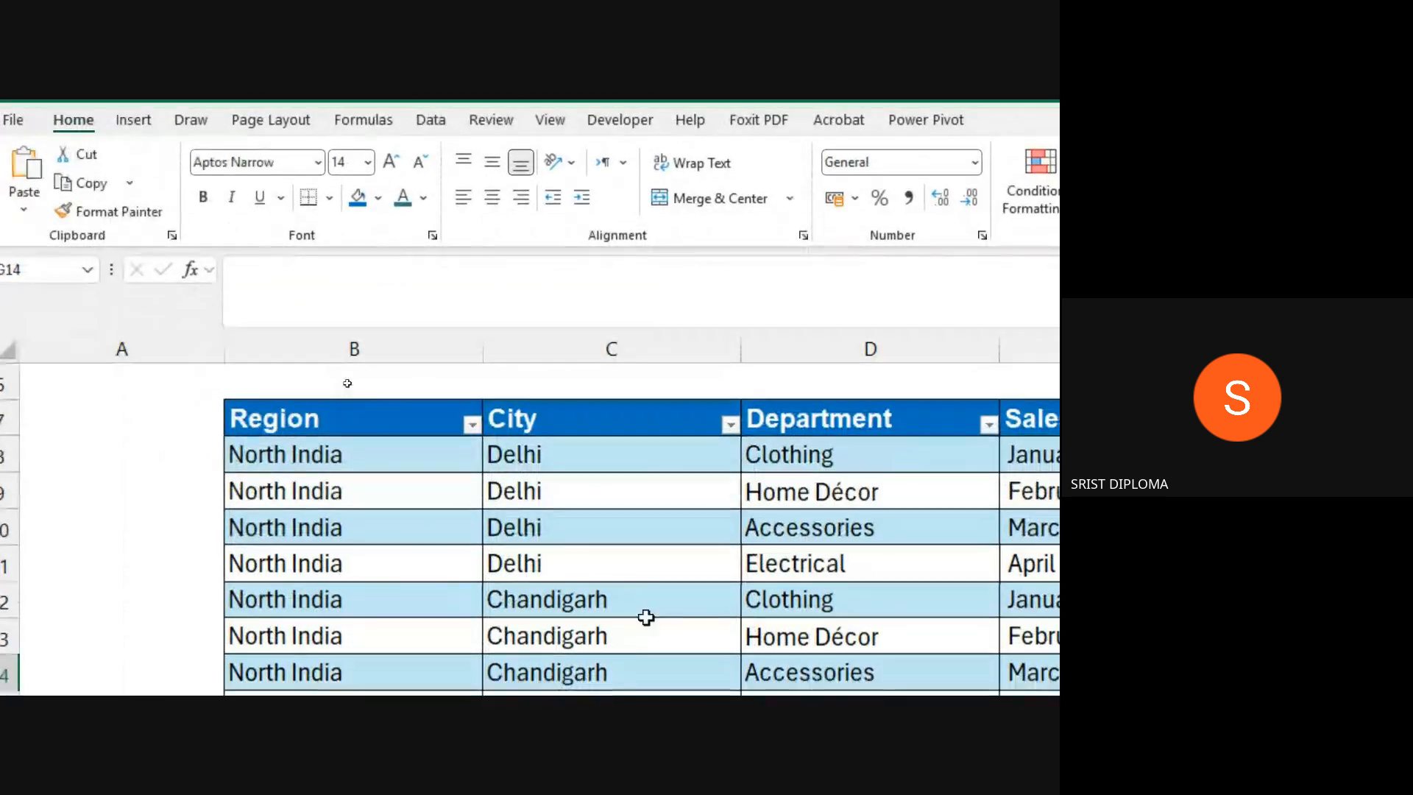
{"action": "left_click", "coordinate": [902, 570]}
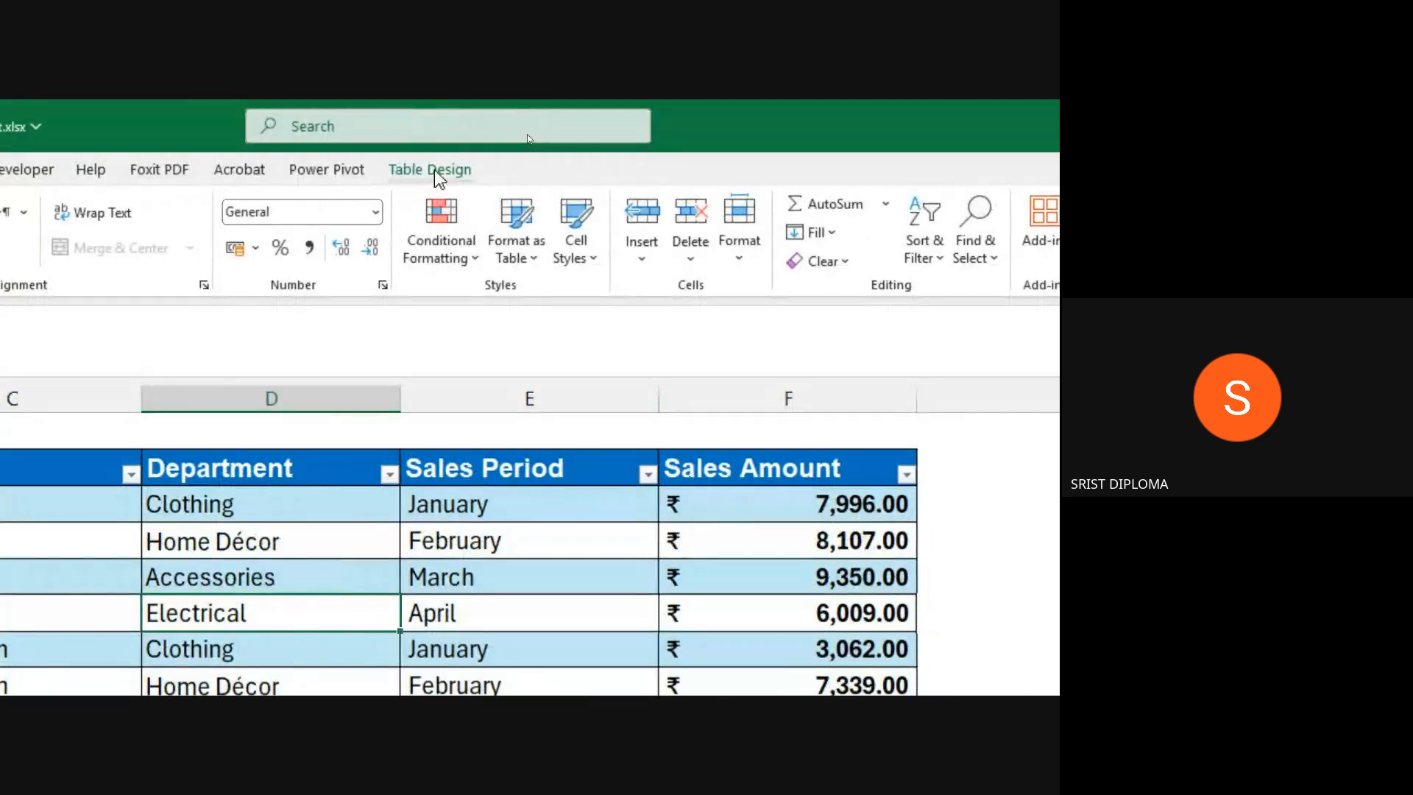
{"action": "left_click", "coordinate": [1032, 125]}
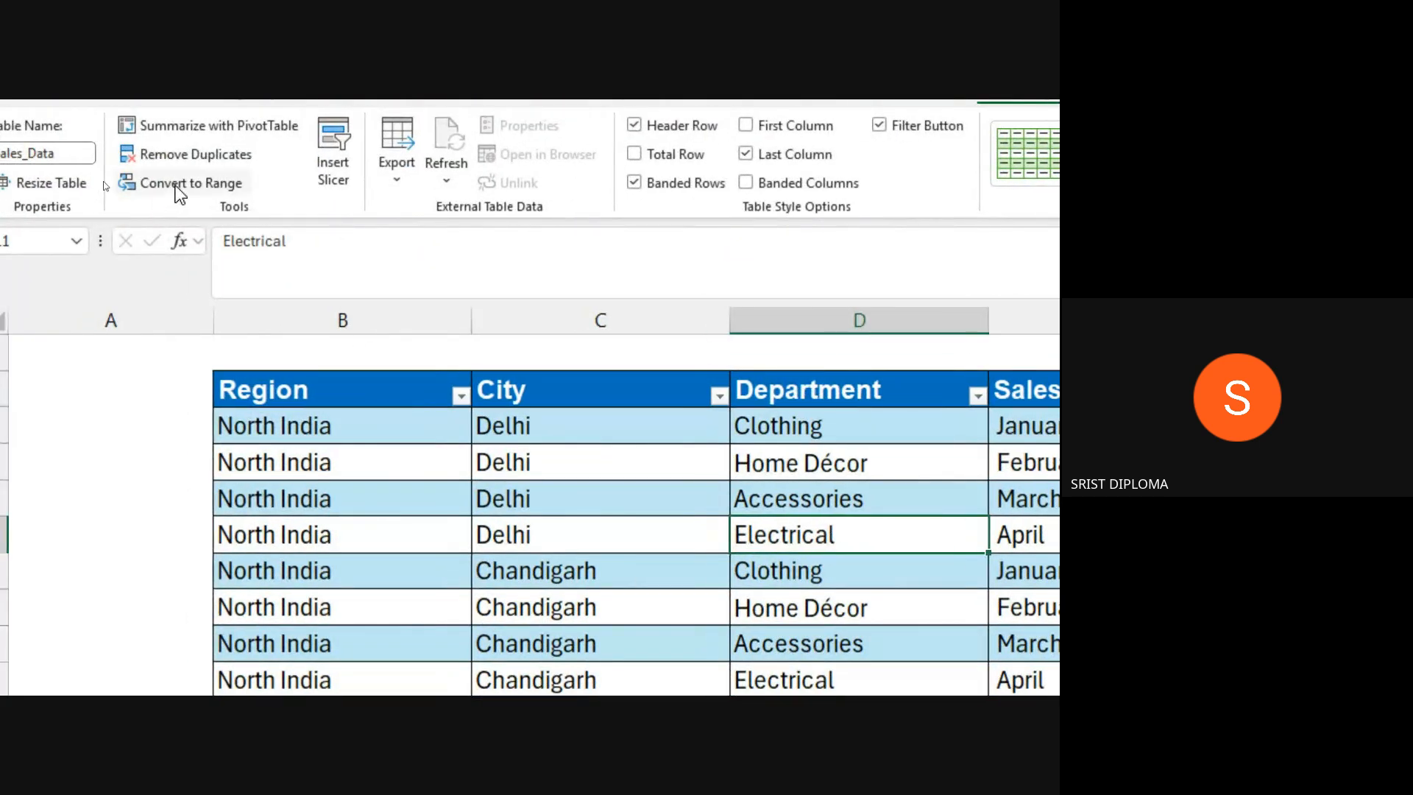
{"action": "left_click", "coordinate": [180, 192]}
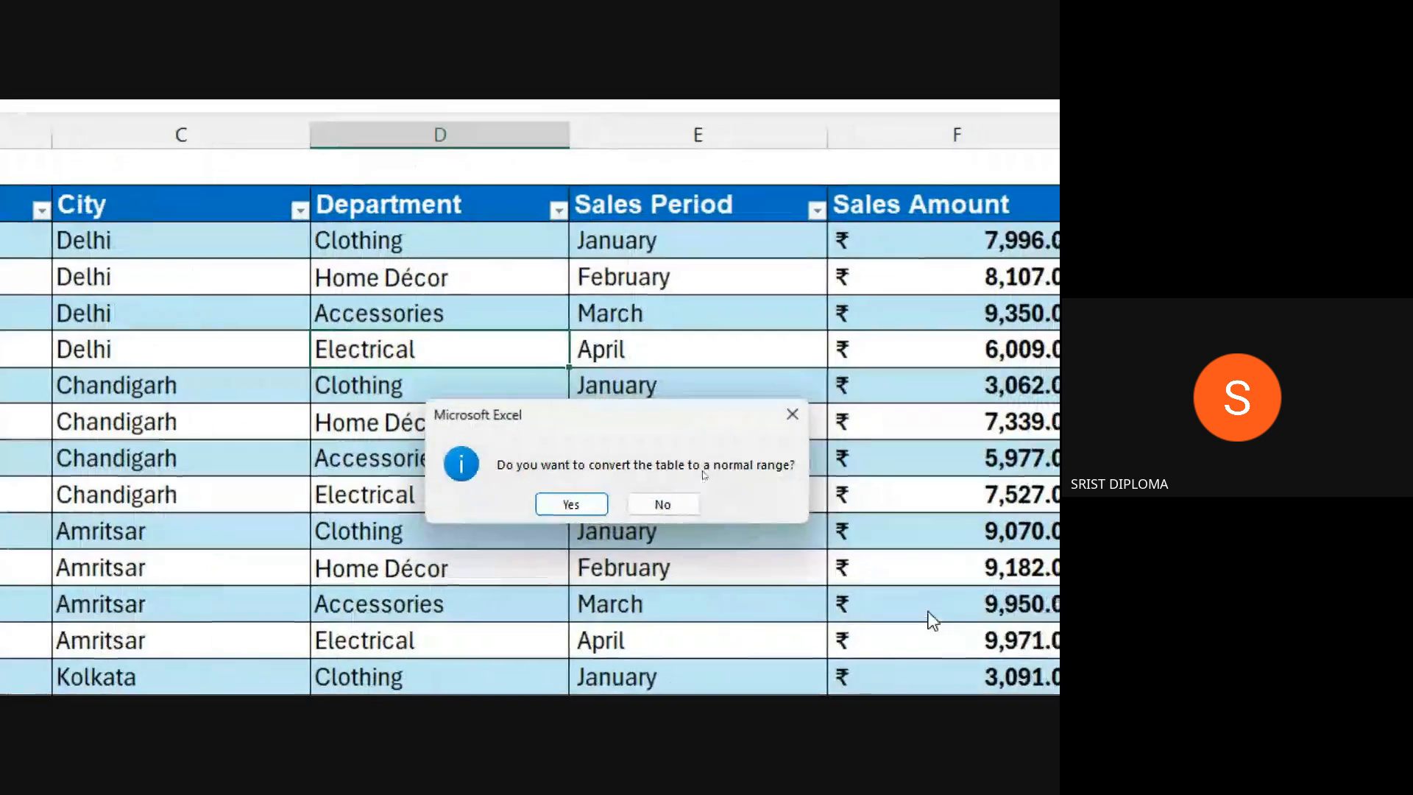
{"action": "left_click_drag", "start_coordinate": [642, 426], "coordinate": [557, 380]}
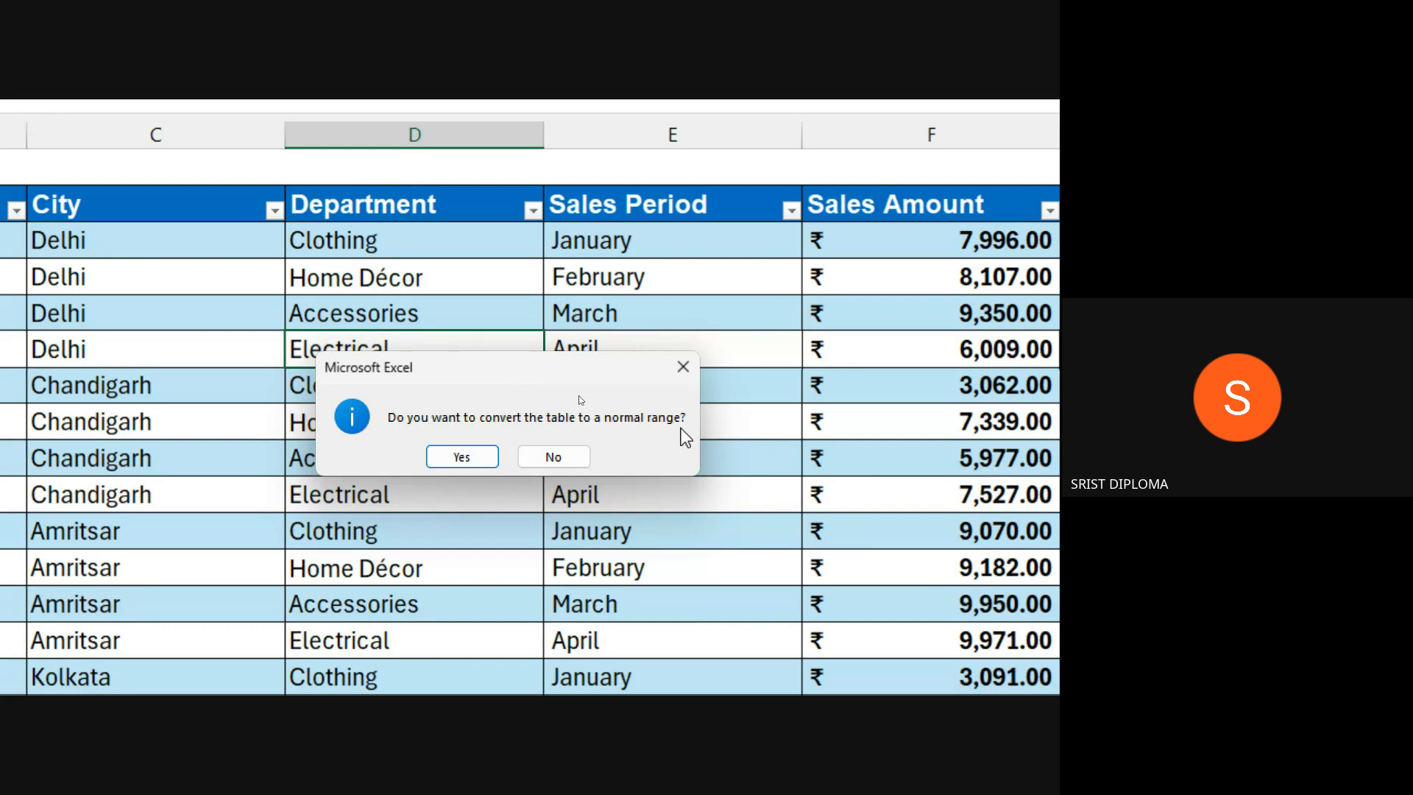
{"action": "left_click", "coordinate": [464, 458]}
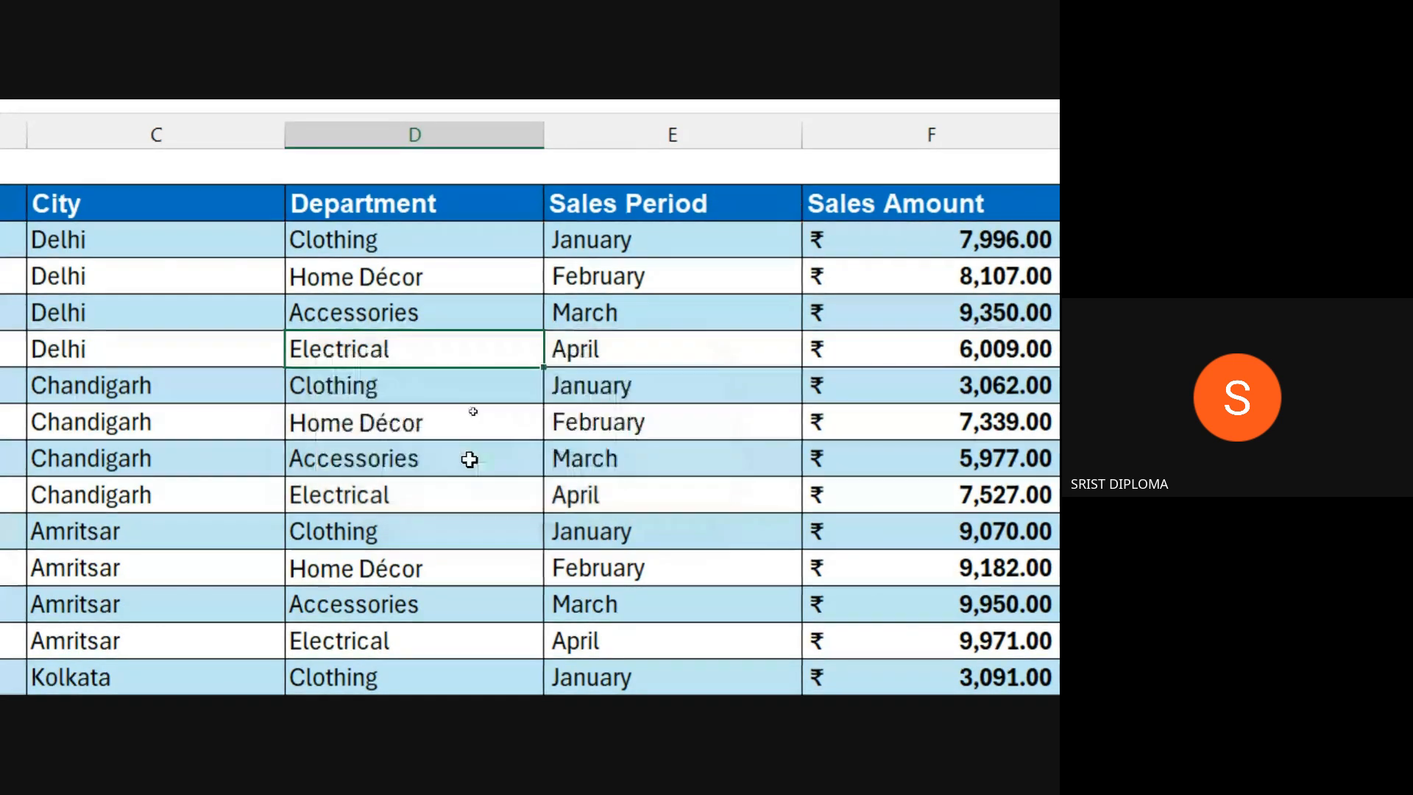
- Look over the converted list and its header row, and select the Accessories cell D14
{"action": "left_click", "coordinate": [396, 490]}
{"action": "scroll", "coordinate": [308, 446], "scroll_direction": "down", "scroll_amount": 3}
{"action": "scroll", "coordinate": [306, 448], "scroll_direction": "up", "scroll_amount": 5}
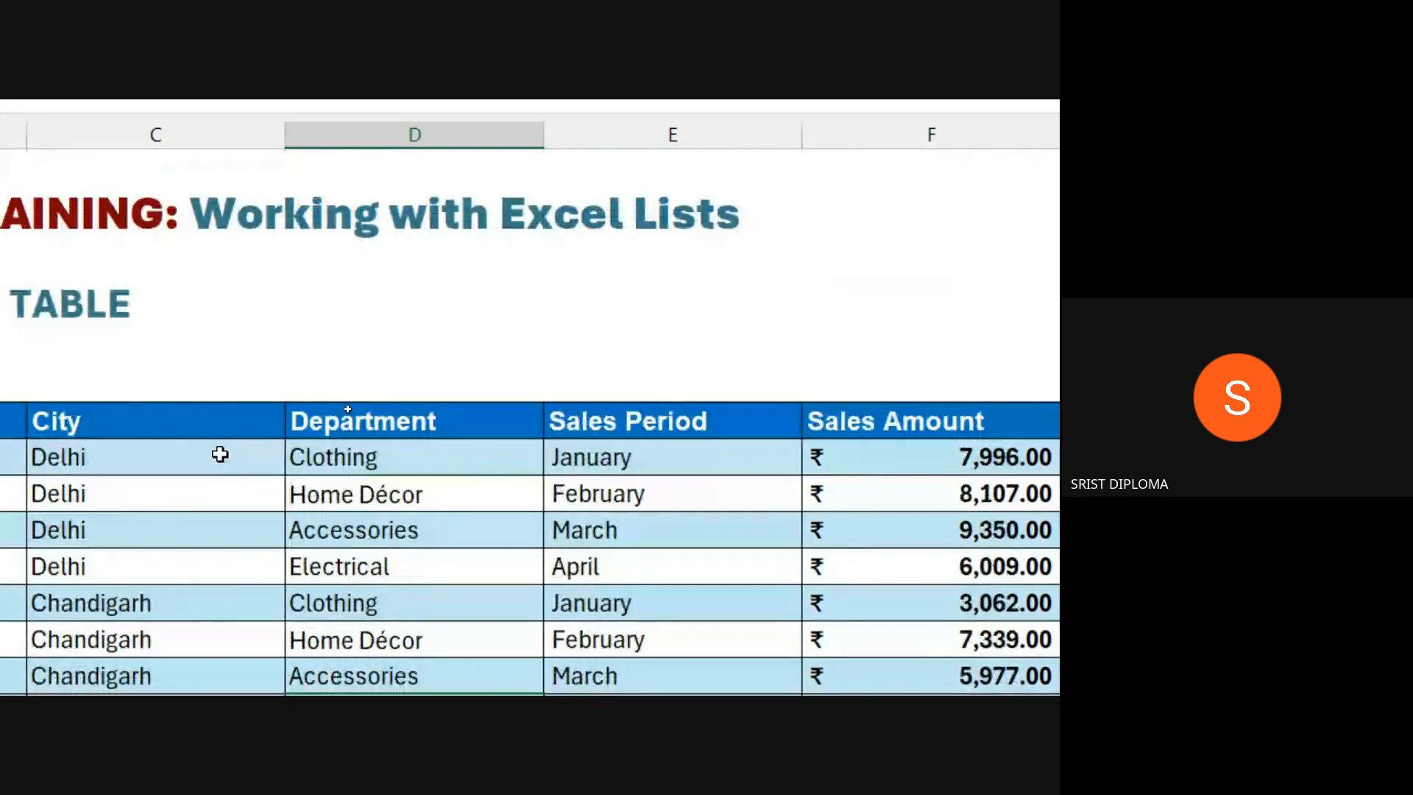
{"action": "scroll", "coordinate": [176, 463], "scroll_direction": "left", "scroll_amount": 3}
{"action": "left_click", "coordinate": [109, 275]}
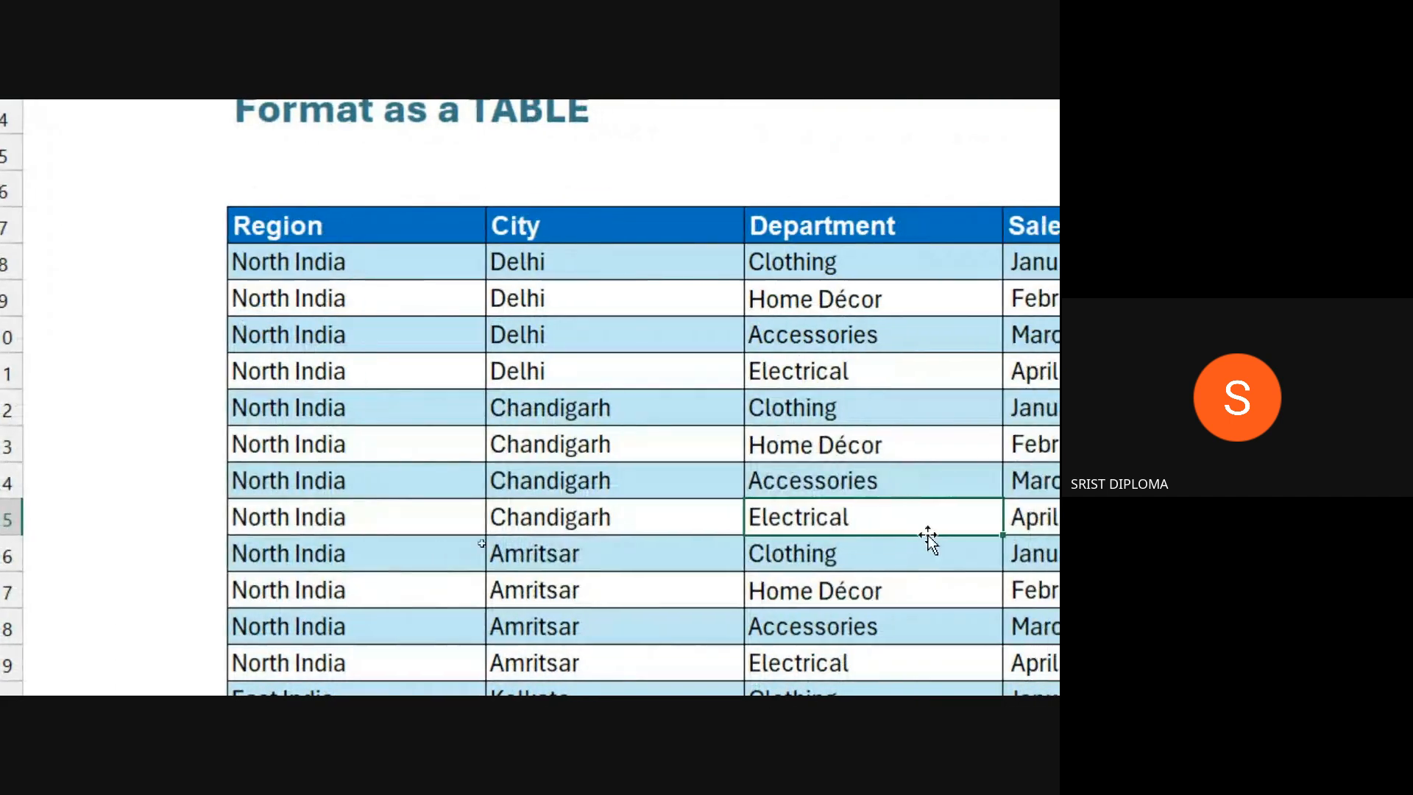
{"action": "left_click", "coordinate": [894, 491]}
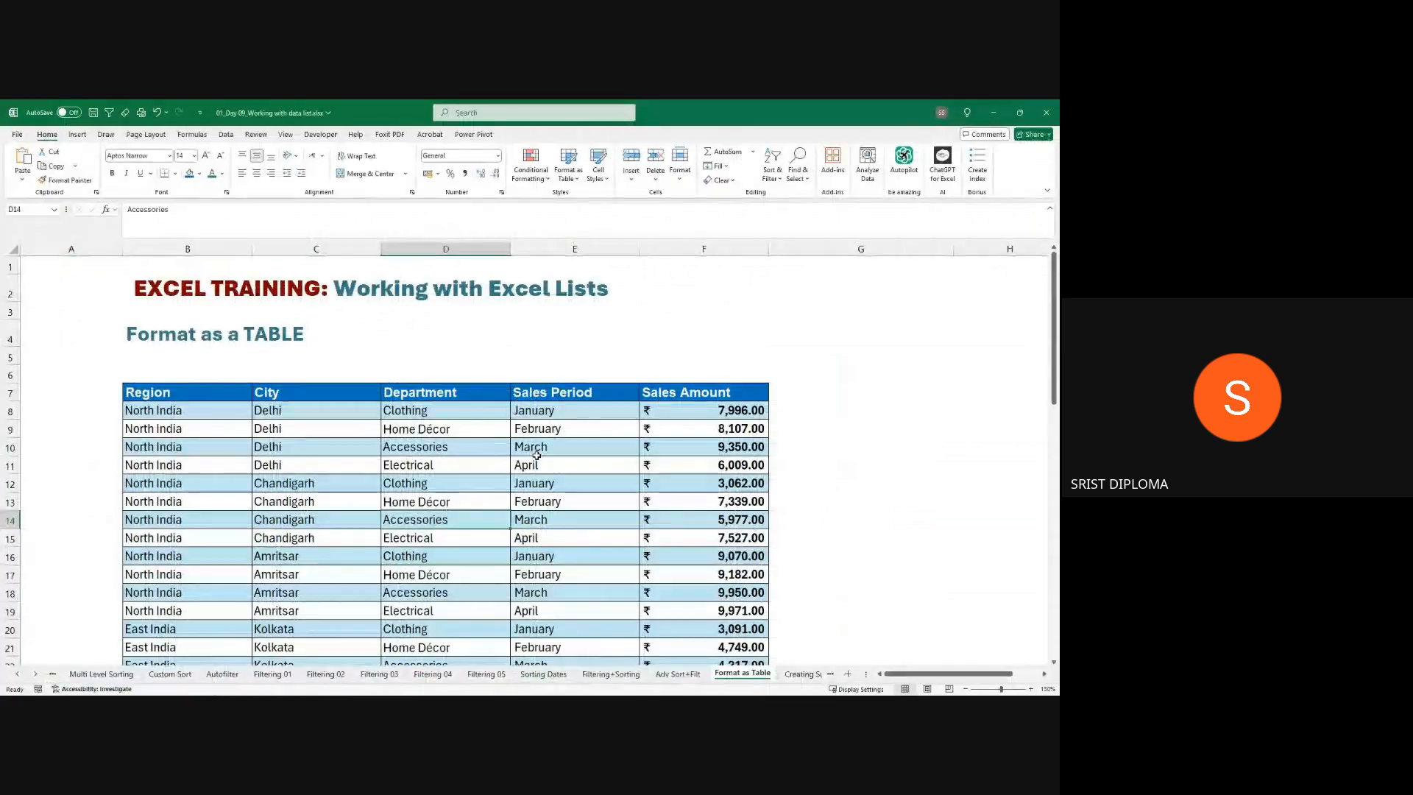
- Switch to the Creating Subtotals sheet and insert a blank row at row 20, above the first East India record
{"action": "left_click", "coordinate": [800, 674]}
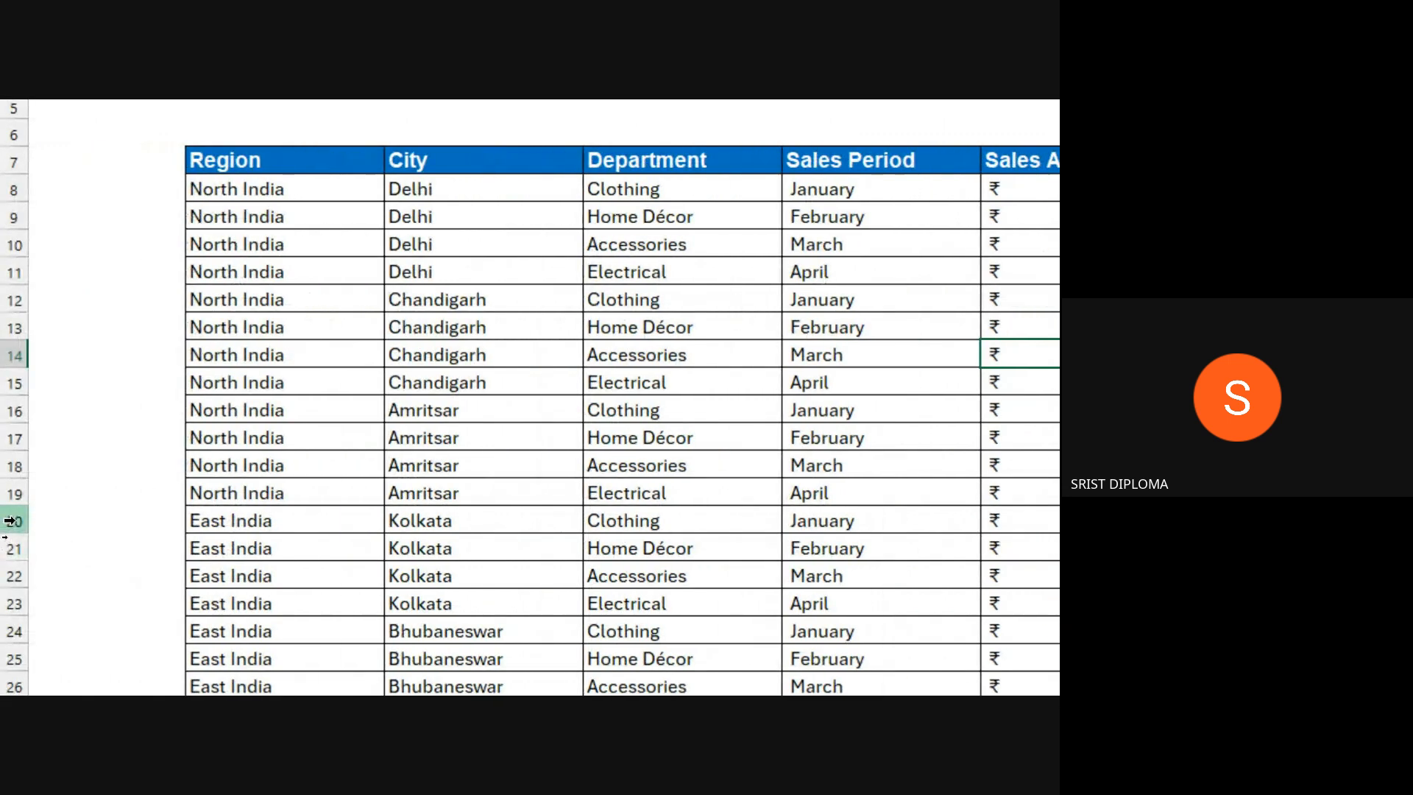
{"action": "left_click", "coordinate": [10, 521]}
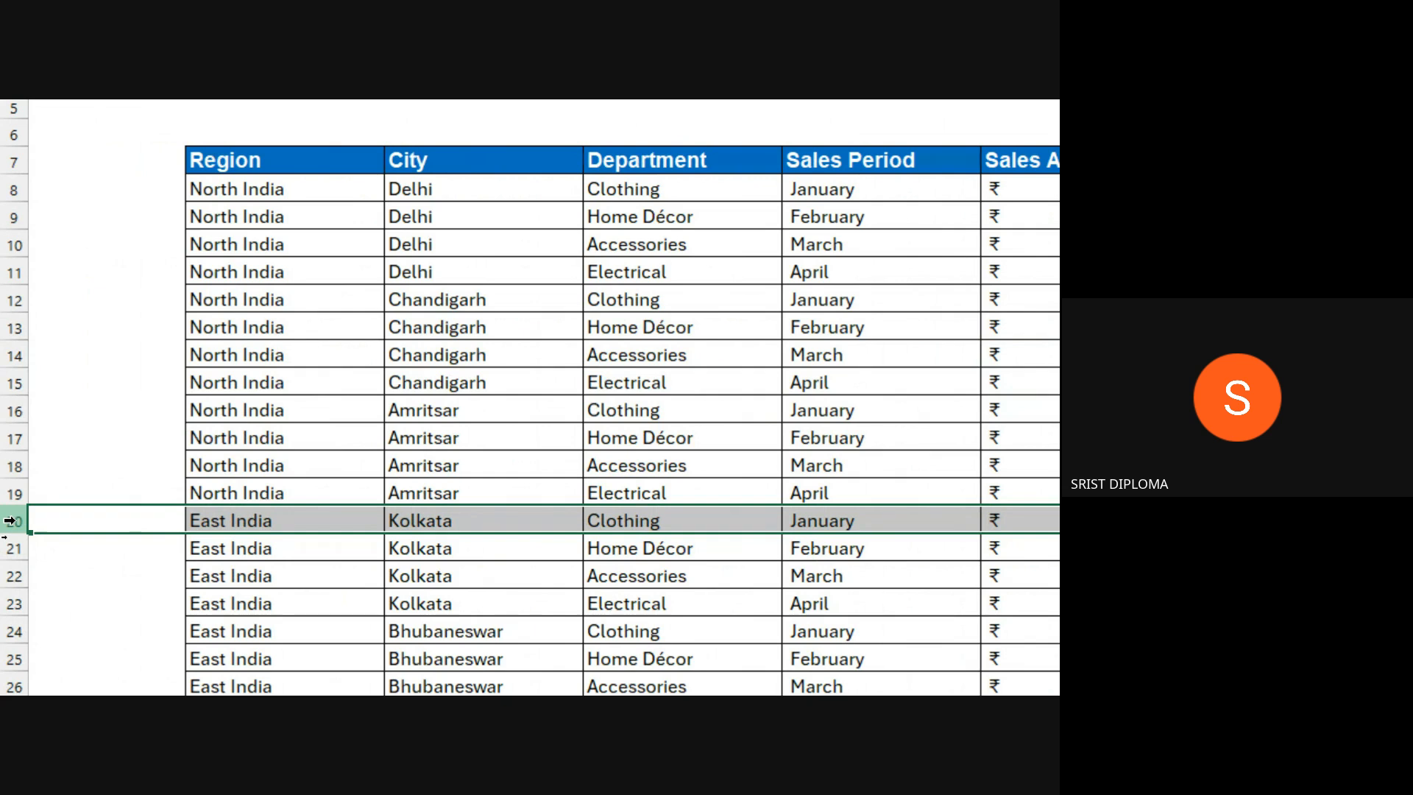
{"action": "right_click", "coordinate": [10, 521]}
{"action": "left_click", "coordinate": [86, 311]}
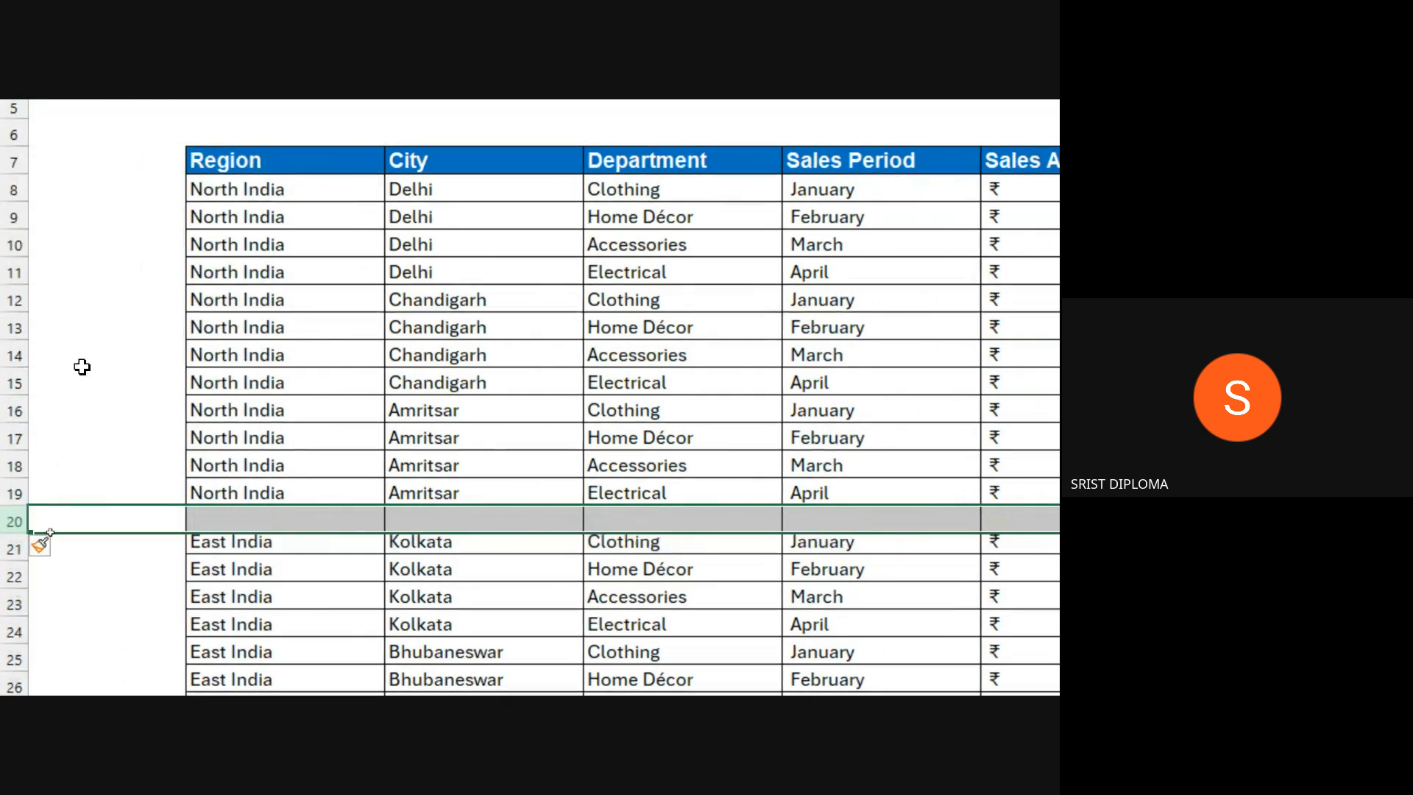
- Enter Total in cell B20 of the blank row, and select the Sales Amount cell in that row
{"action": "left_click", "coordinate": [251, 521]}
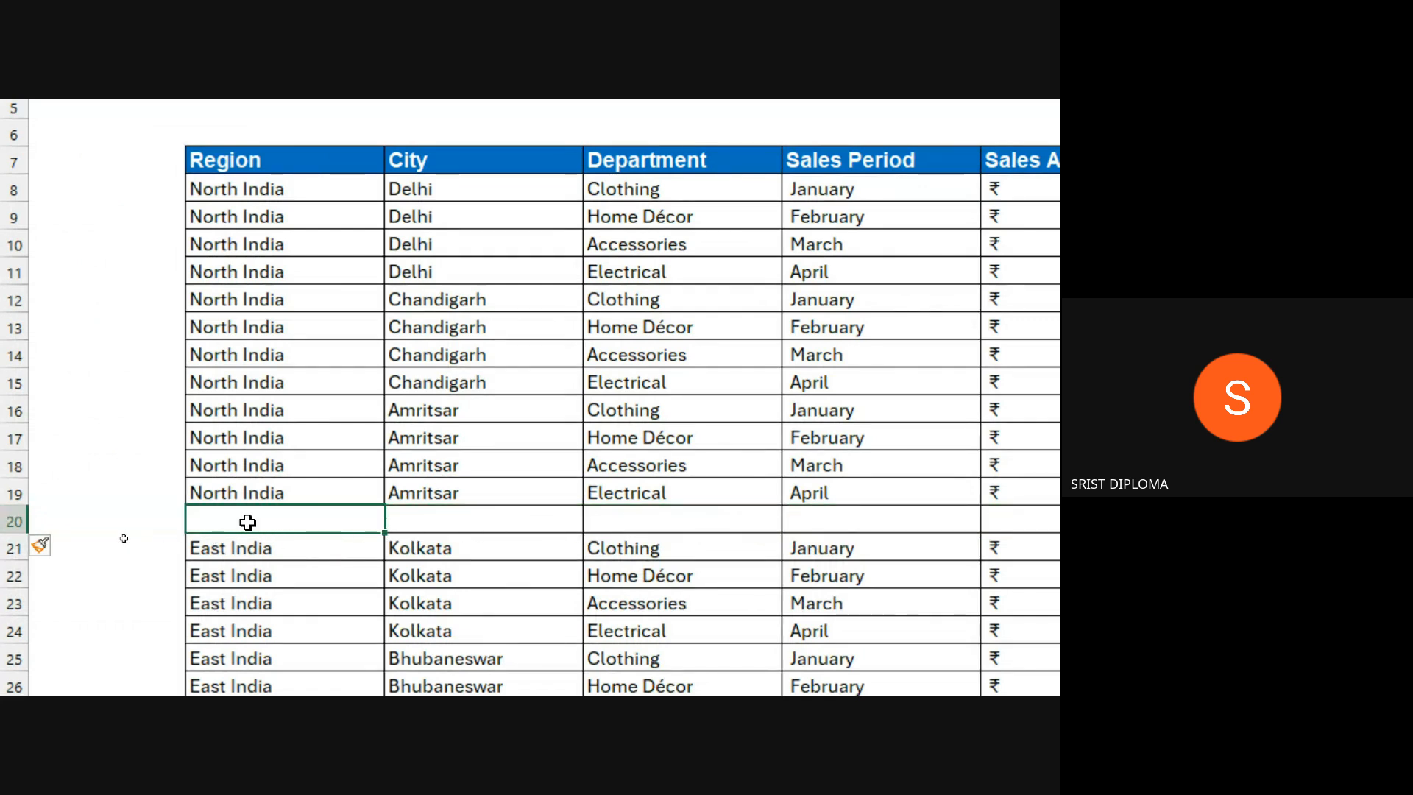
{"action": "type", "text": "Total"}
{"action": "scroll", "coordinate": [250, 521], "scroll_direction": "right", "scroll_amount": 3}
{"action": "left_click", "coordinate": [751, 519]}
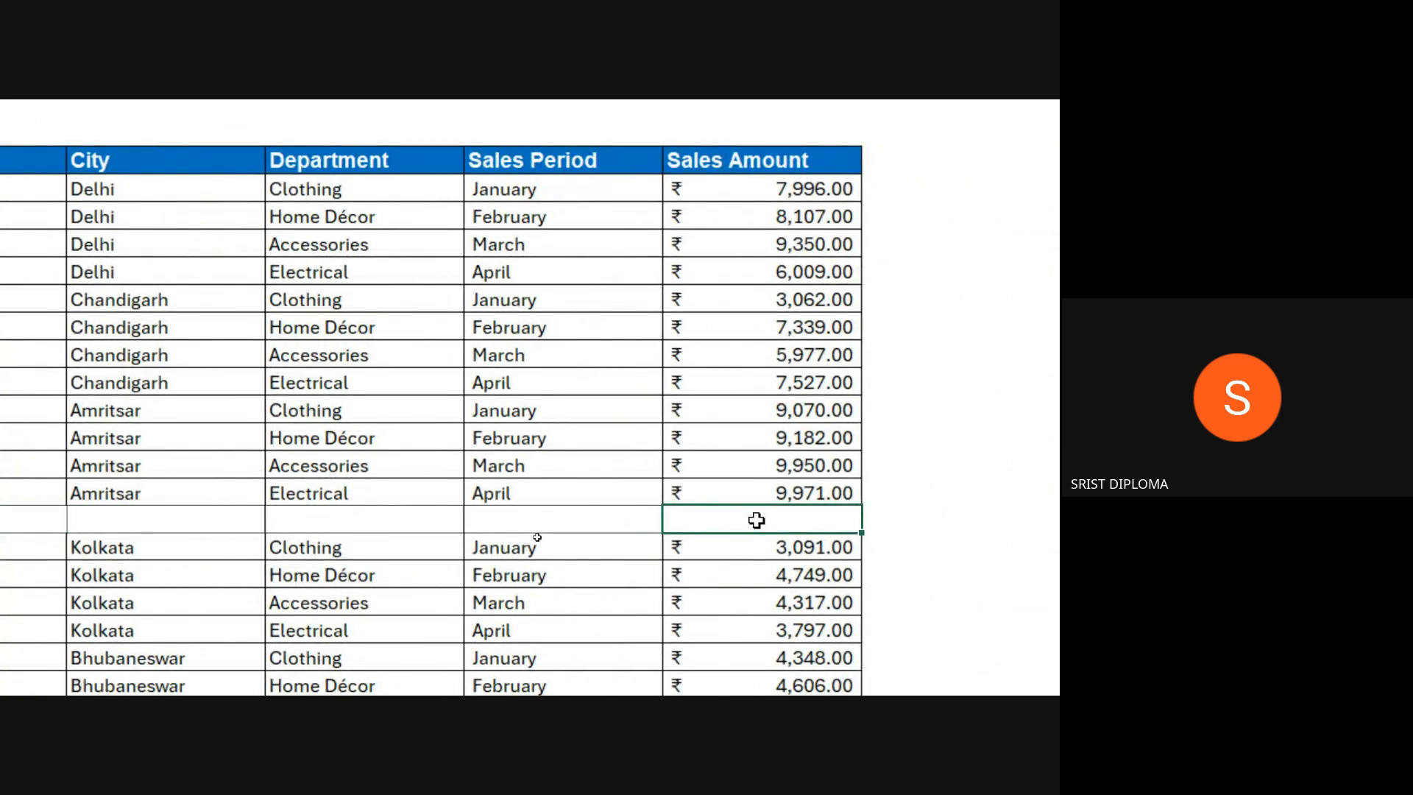
- Look over the East, South and West India record groups, and select row 33 where the South India records begin
{"action": "scroll", "coordinate": [252, 514], "scroll_direction": "left", "scroll_amount": 3}
{"action": "scroll", "coordinate": [249, 186], "scroll_direction": "up", "scroll_amount": 1}
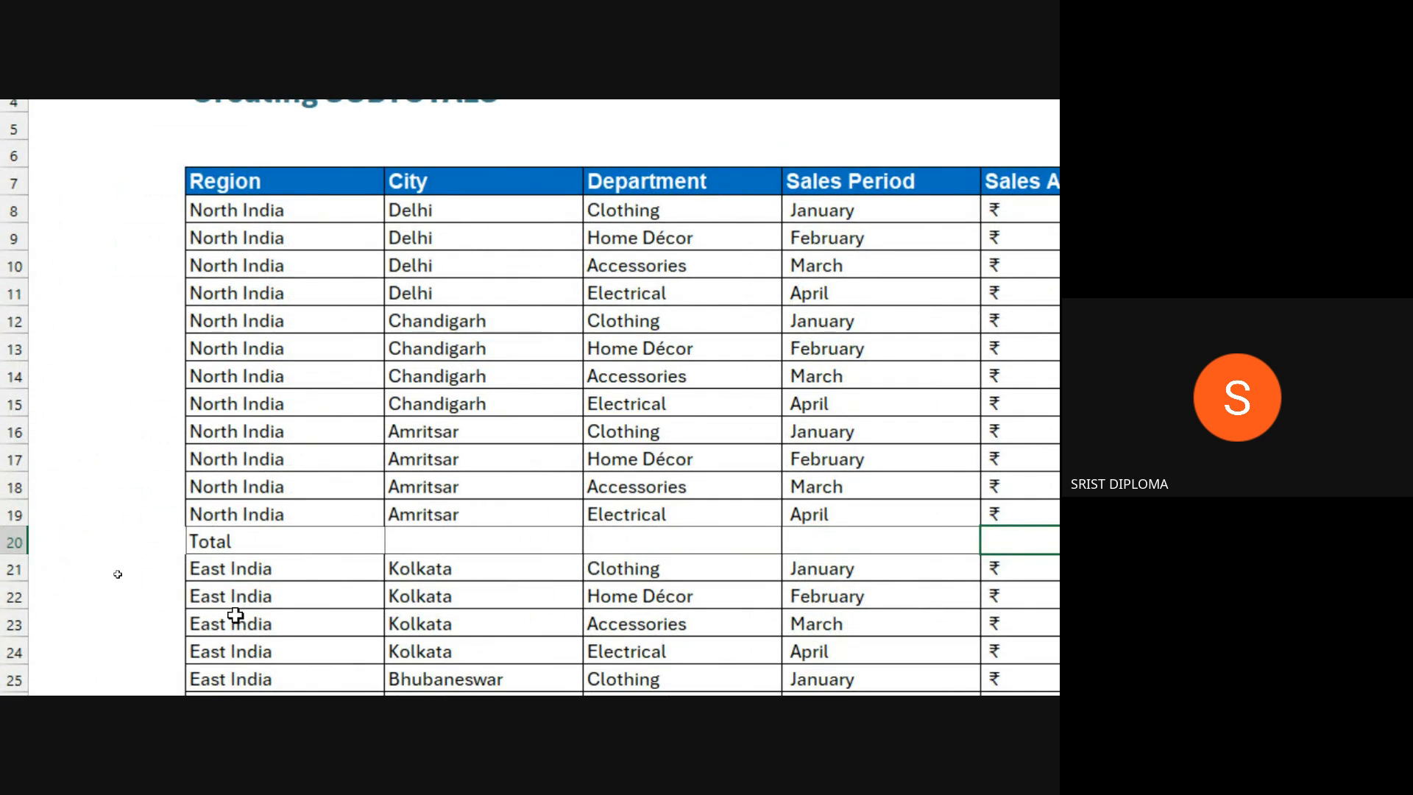
{"action": "scroll", "coordinate": [235, 615], "scroll_direction": "down", "scroll_amount": 5}
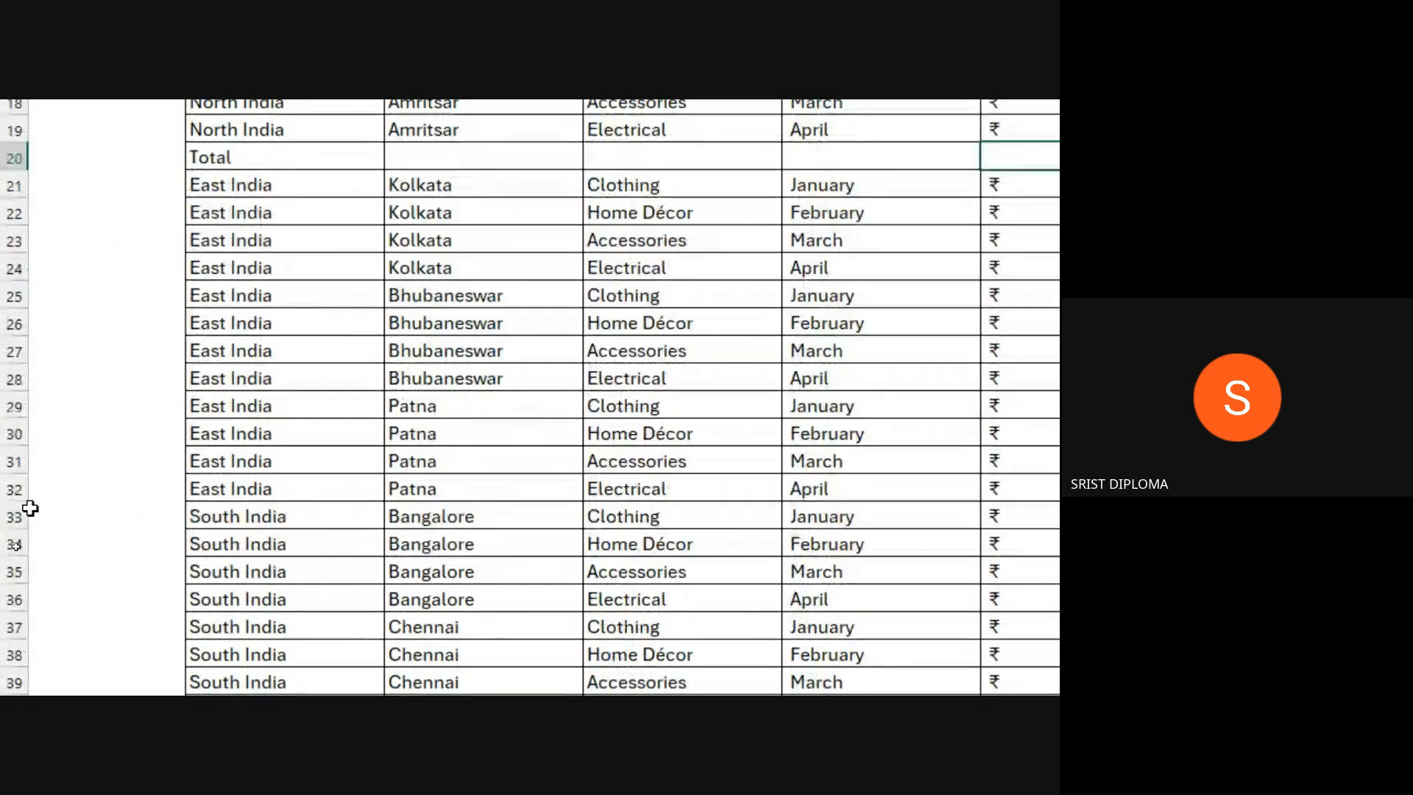
{"action": "left_click", "coordinate": [1, 515]}
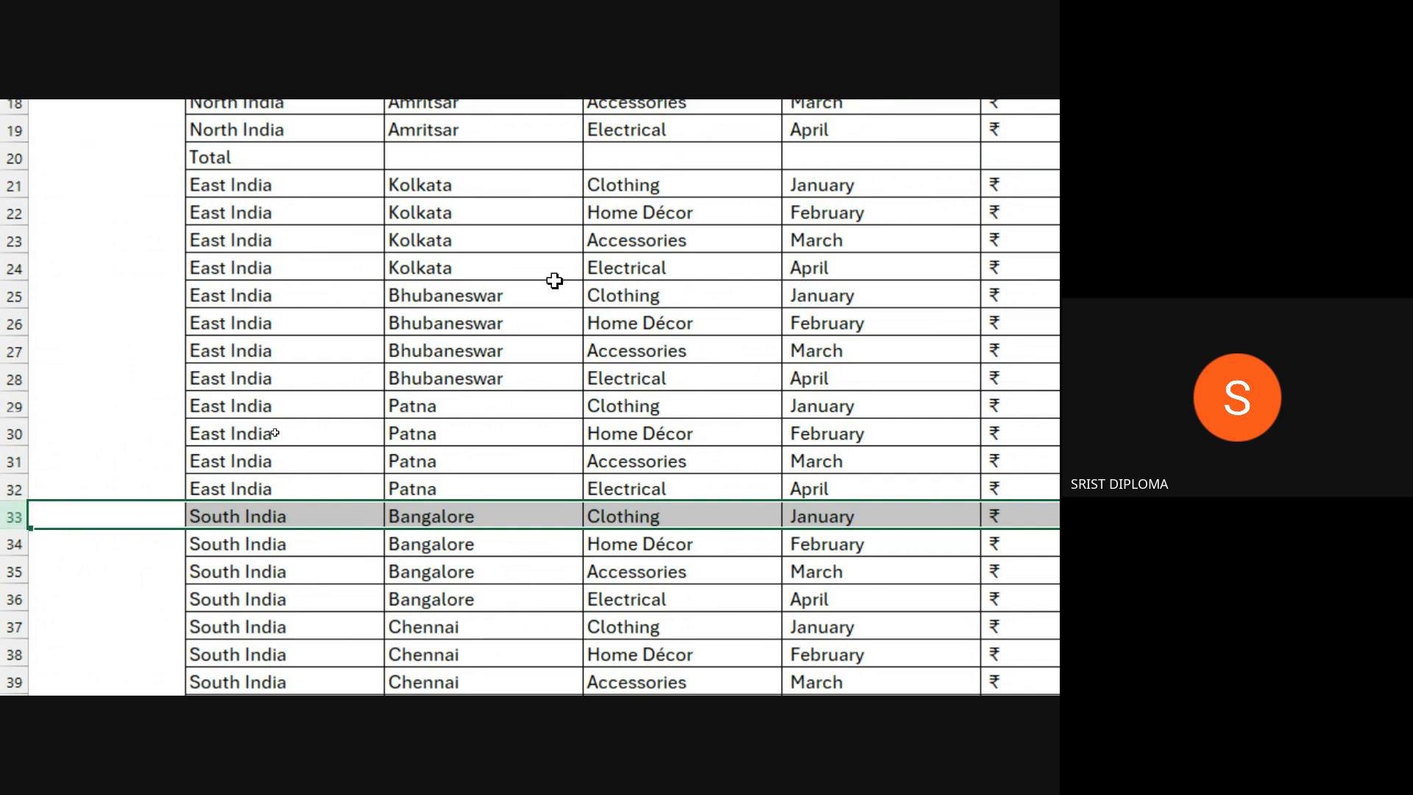
{"action": "scroll", "coordinate": [515, 287], "scroll_direction": "up", "scroll_amount": 4}
{"action": "scroll", "coordinate": [514, 609], "scroll_direction": "down", "scroll_amount": 6}
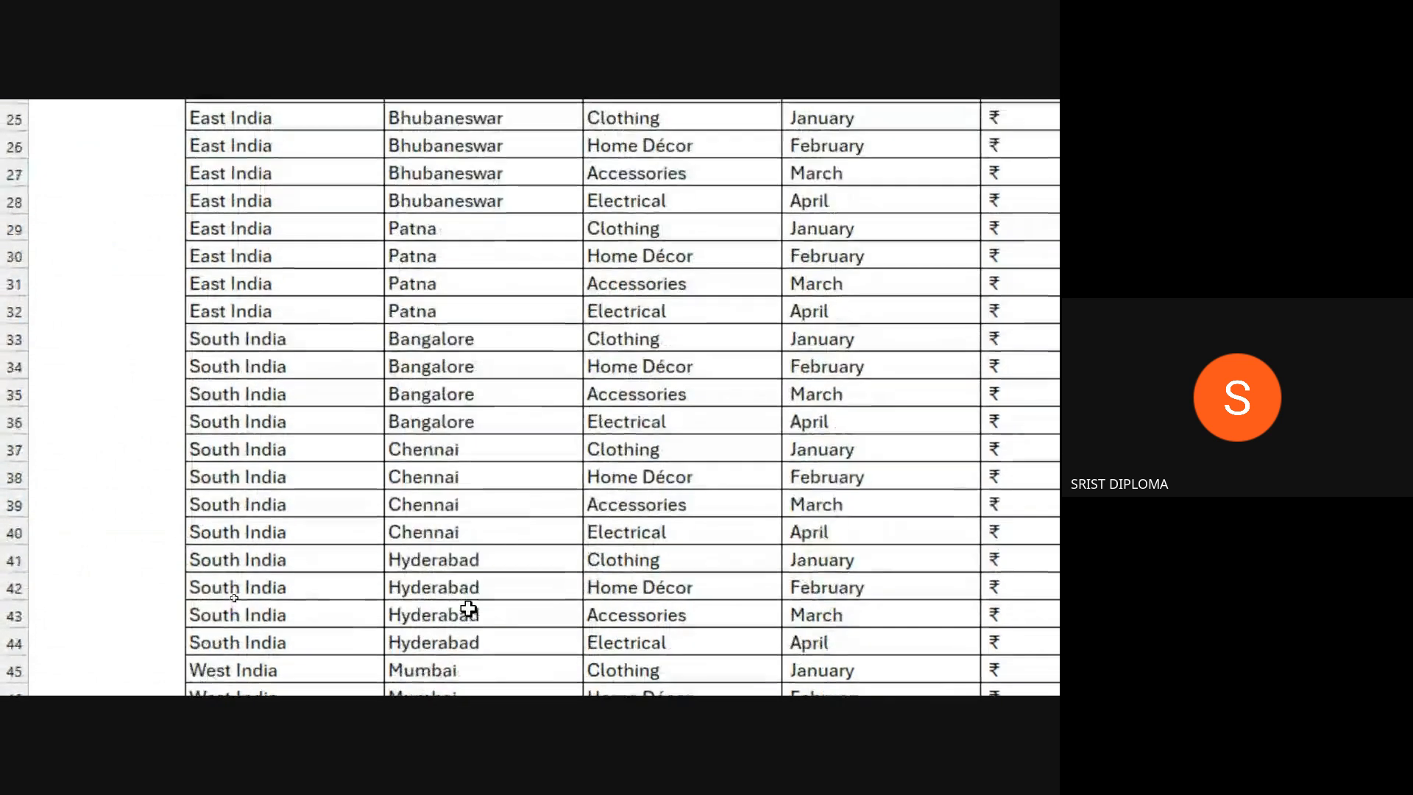
- Remove the manually added Total row at row 20, above the first East India record
{"action": "key", "text": "ctrl+z"}
{"action": "key", "text": "shift+space"}
{"action": "key", "text": "ctrl+minus"}
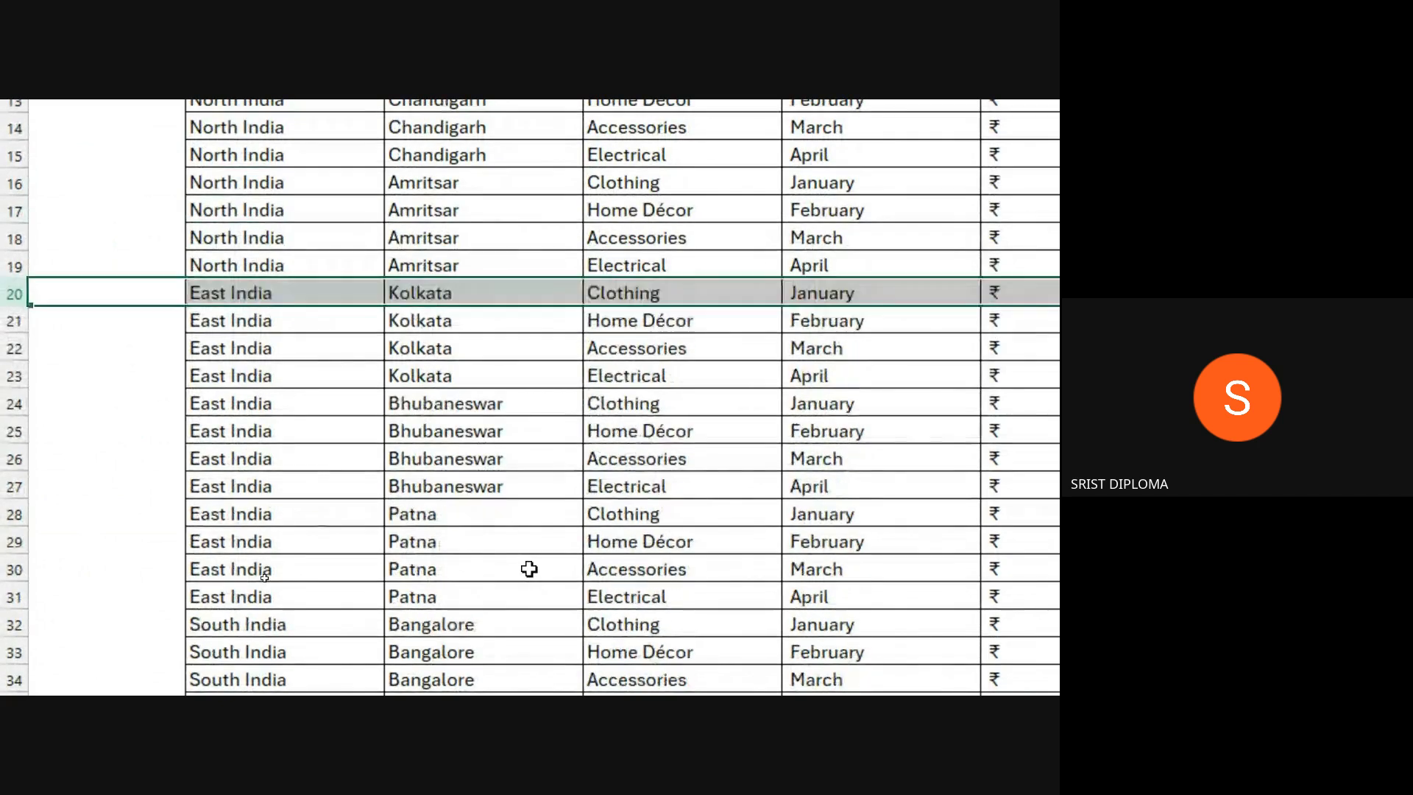
- Select the entire sales list including its headers, and open the Subtotal settings for it
{"action": "scroll", "coordinate": [529, 569], "scroll_direction": "up", "scroll_amount": 3}
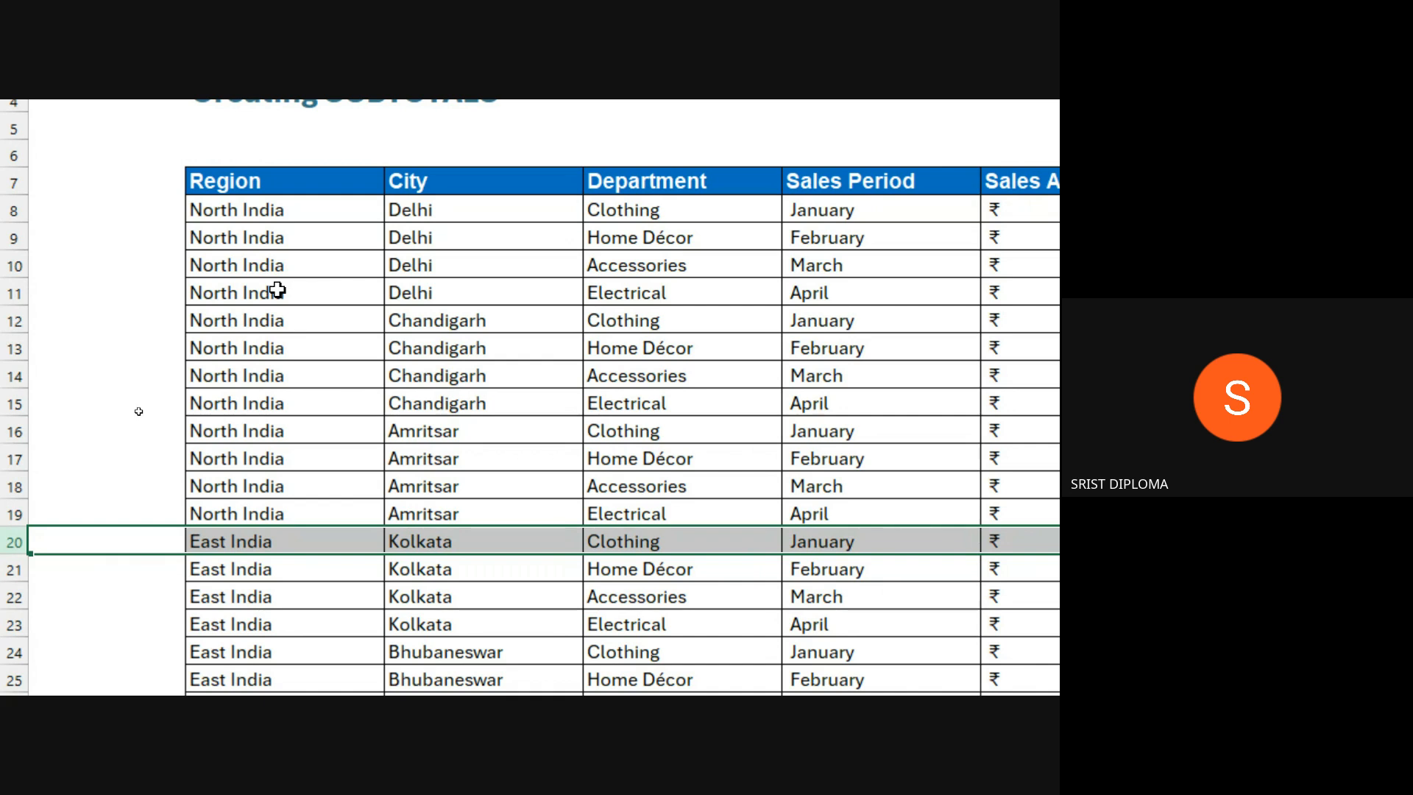
{"action": "left_click", "coordinate": [684, 491]}
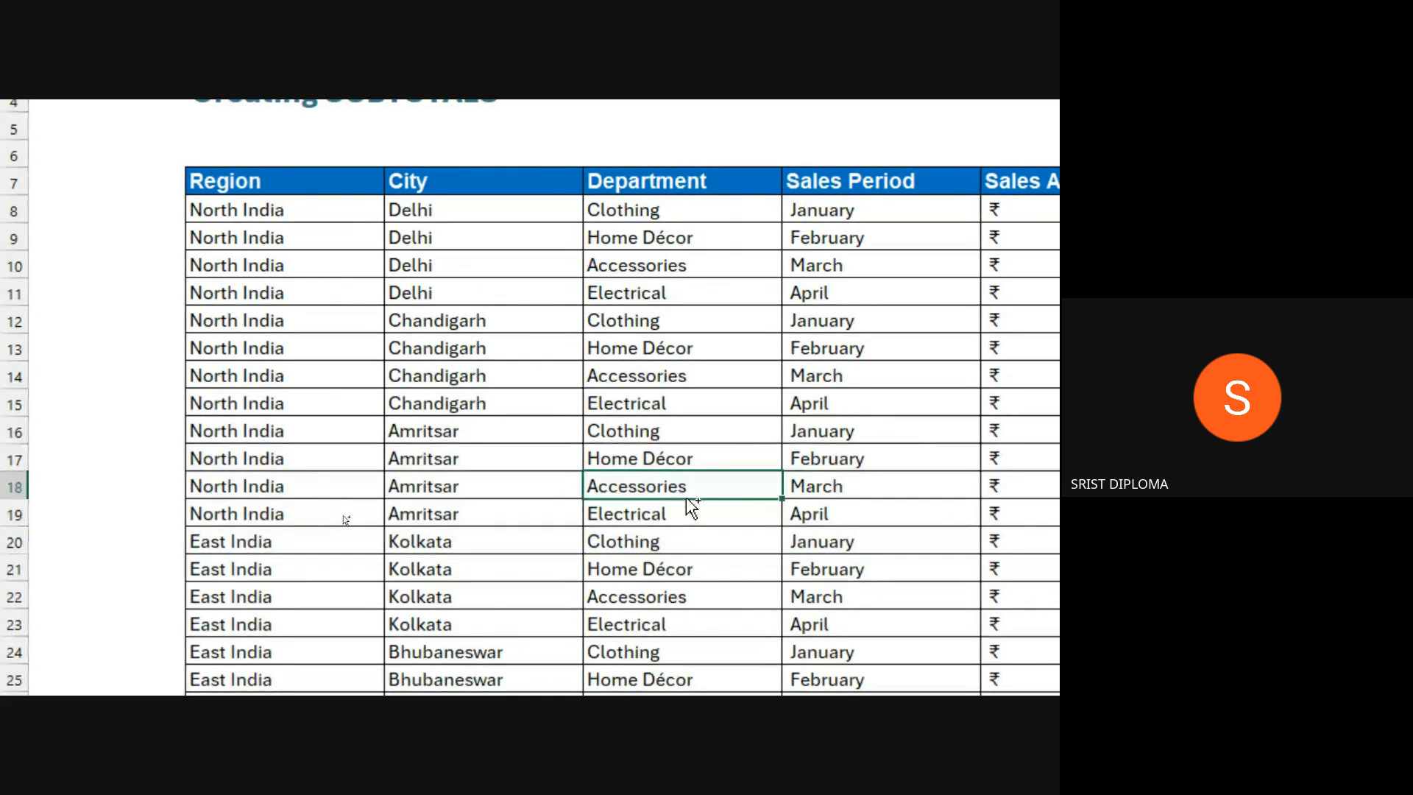
{"action": "key", "text": "ctrl+a"}
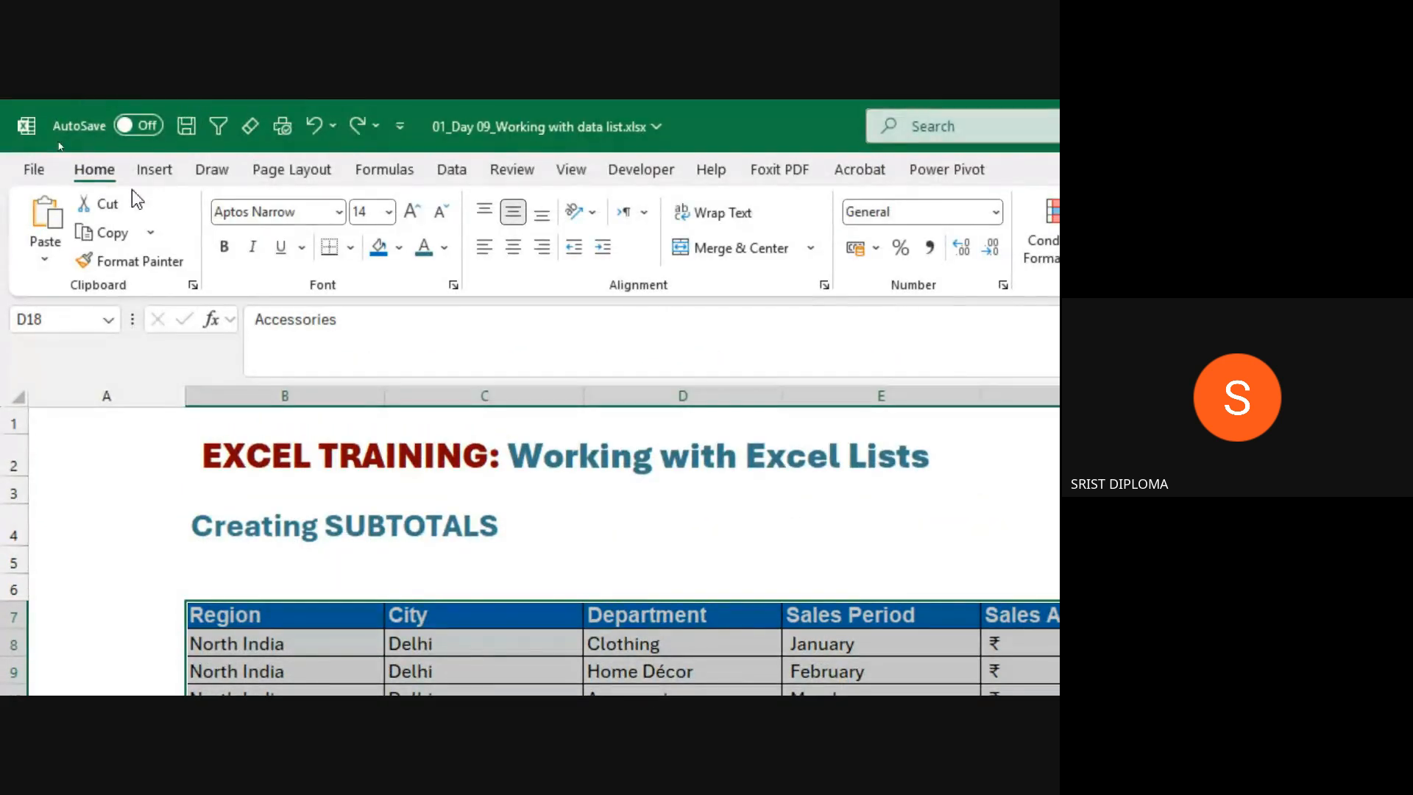
{"action": "left_click", "coordinate": [452, 170]}
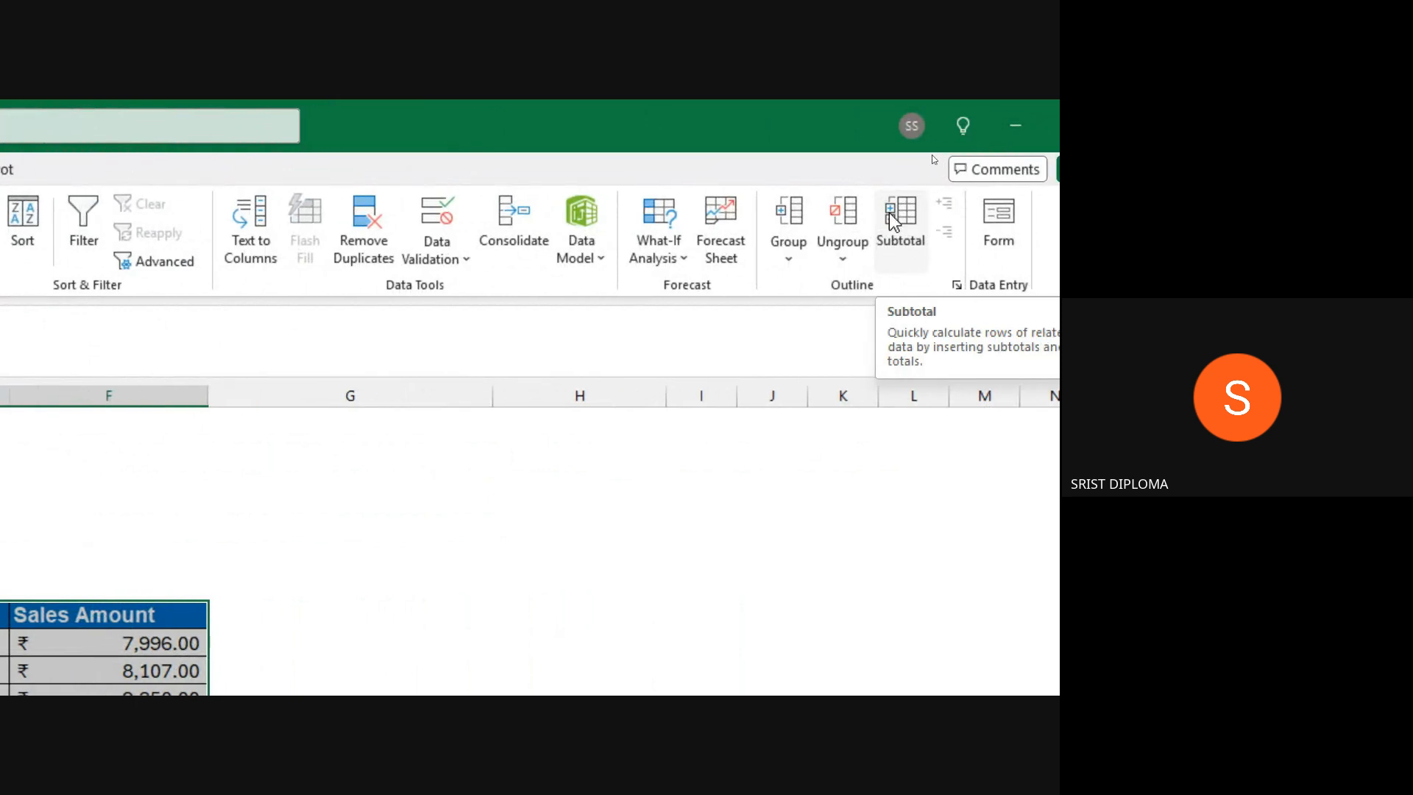
{"action": "left_click", "coordinate": [909, 230]}
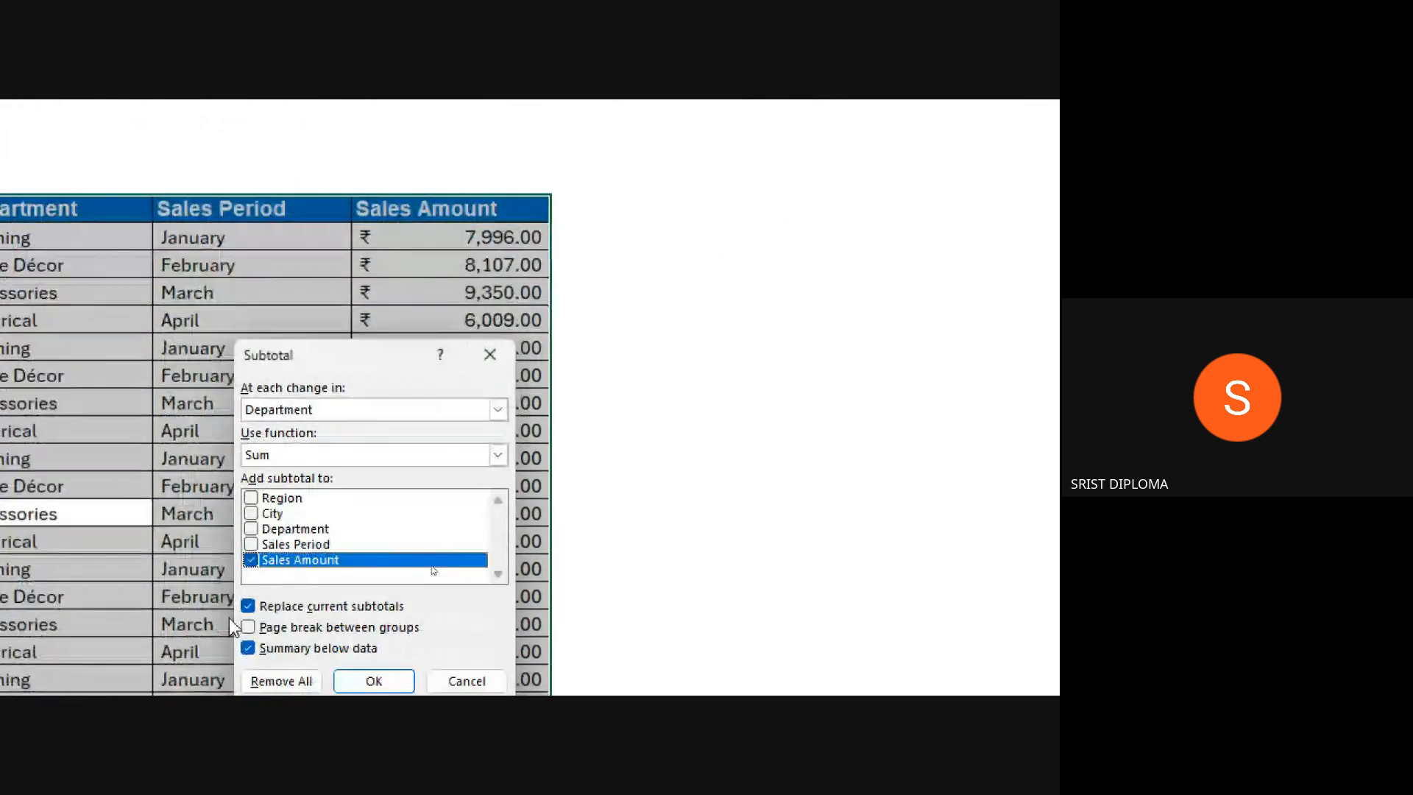
{"action": "left_click_drag", "start_coordinate": [429, 352], "coordinate": [411, 262]}
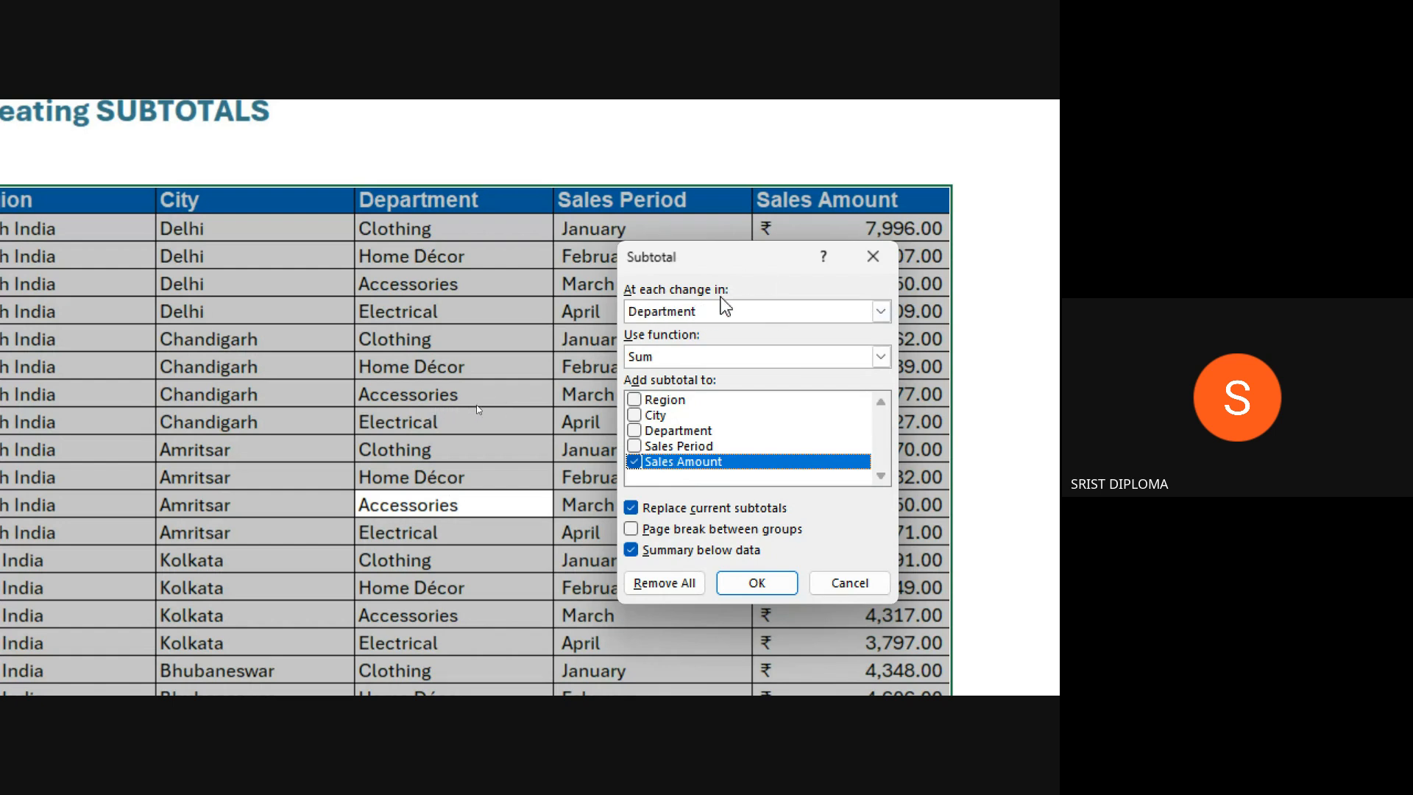
- Add Sum subtotals of Sales Amount at each change in Region, with Summary below data turned off
{"action": "left_click", "coordinate": [881, 312]}
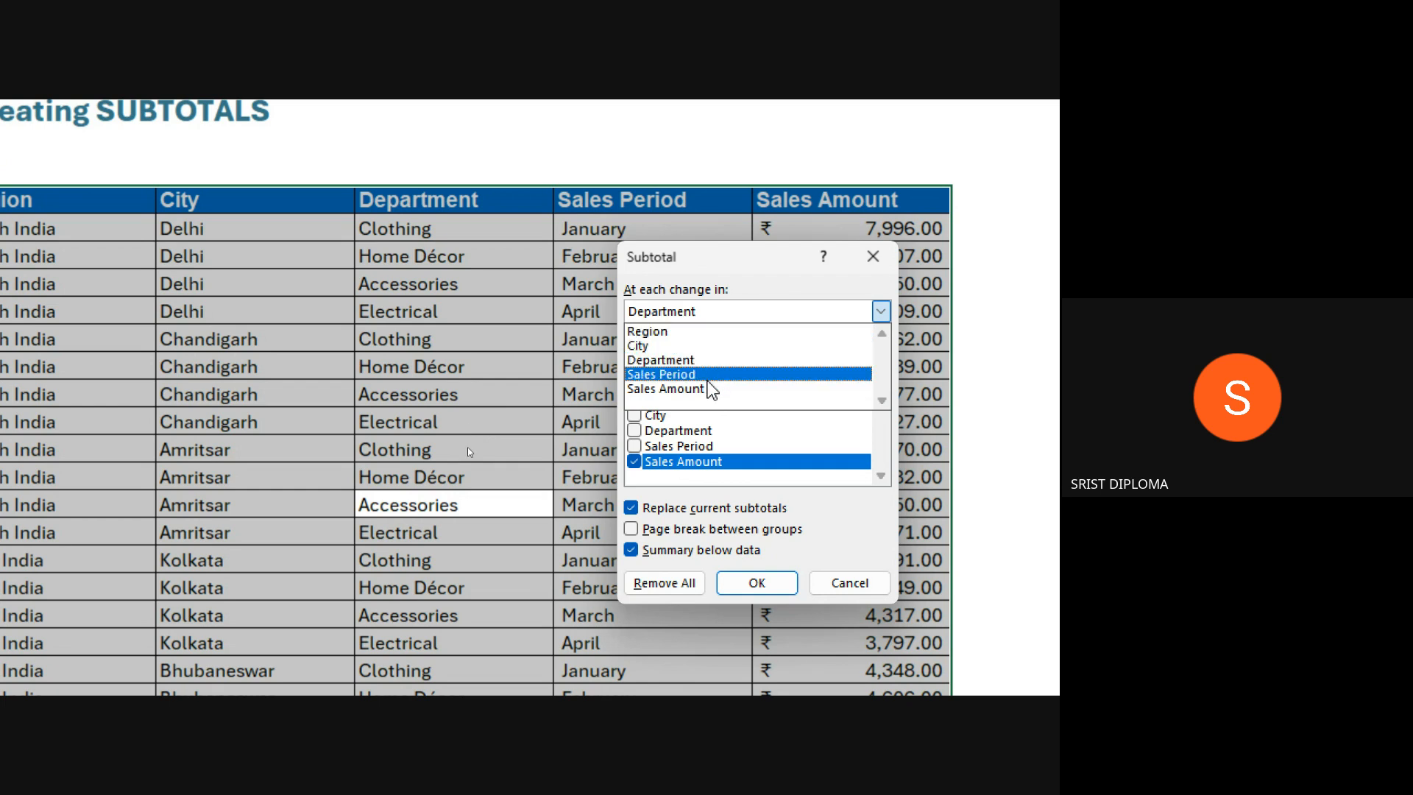
{"action": "left_click", "coordinate": [663, 333]}
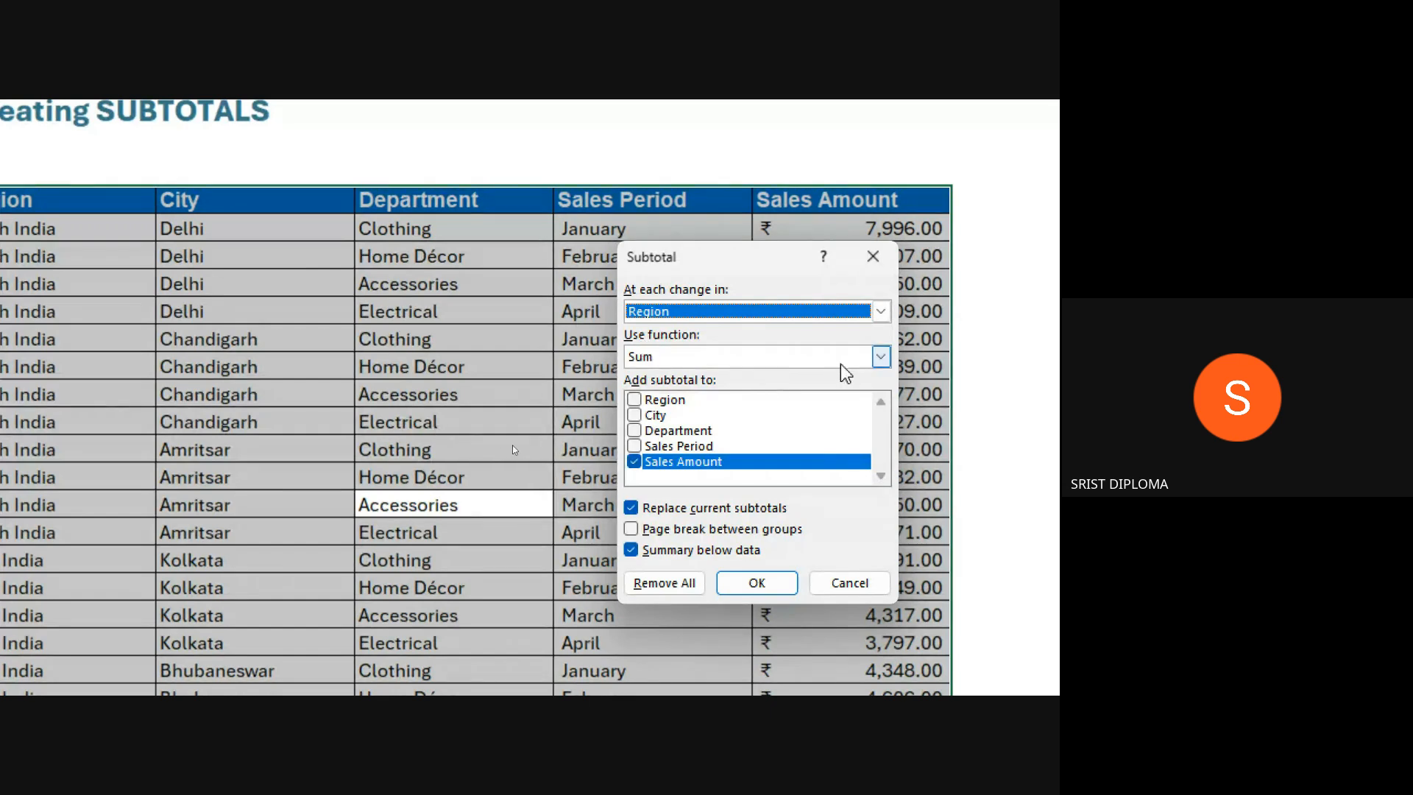
{"action": "left_click", "coordinate": [881, 357]}
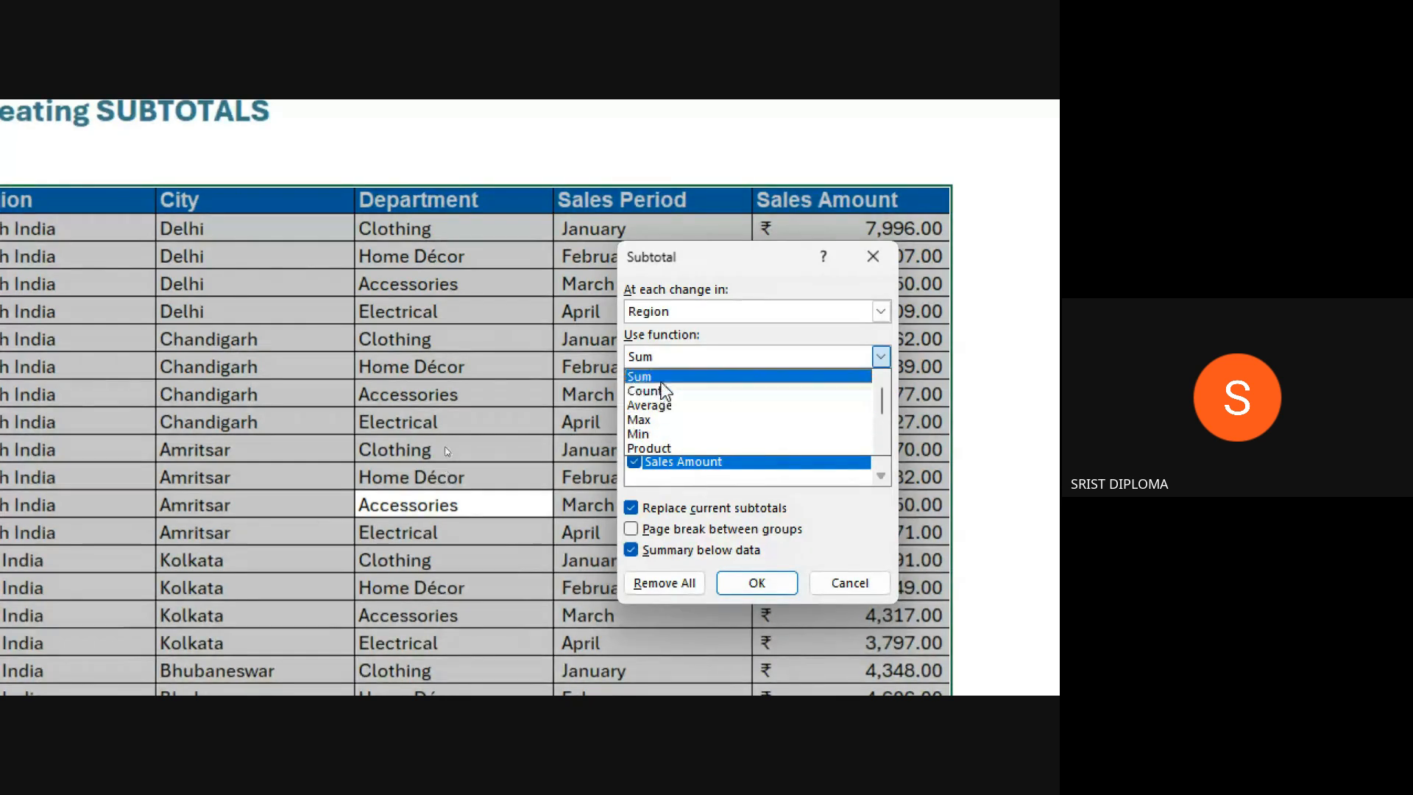
{"action": "left_click", "coordinate": [722, 377]}
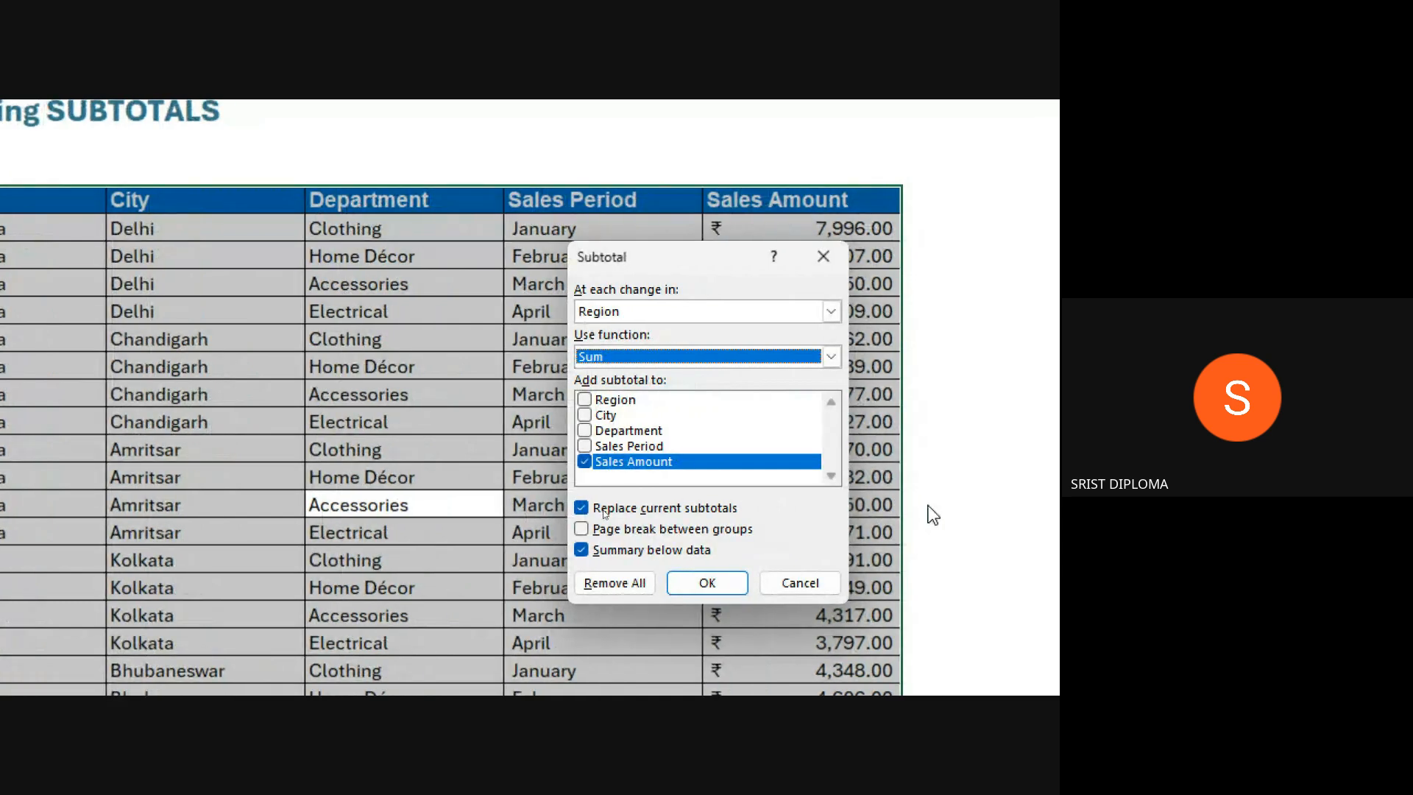
{"action": "left_click_drag", "start_coordinate": [710, 269], "coordinate": [451, 243]}
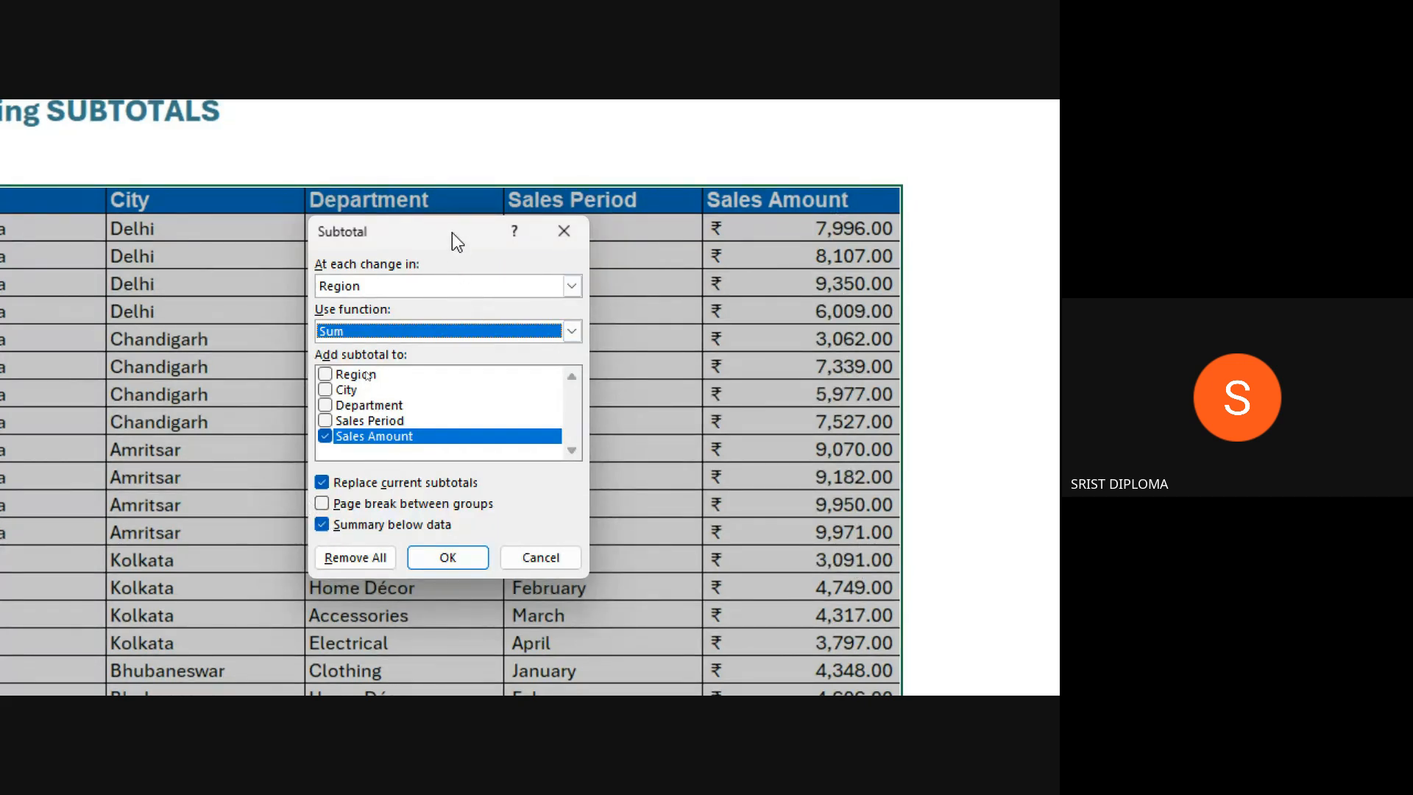
{"action": "left_click_drag", "start_coordinate": [451, 232], "coordinate": [705, 243]}
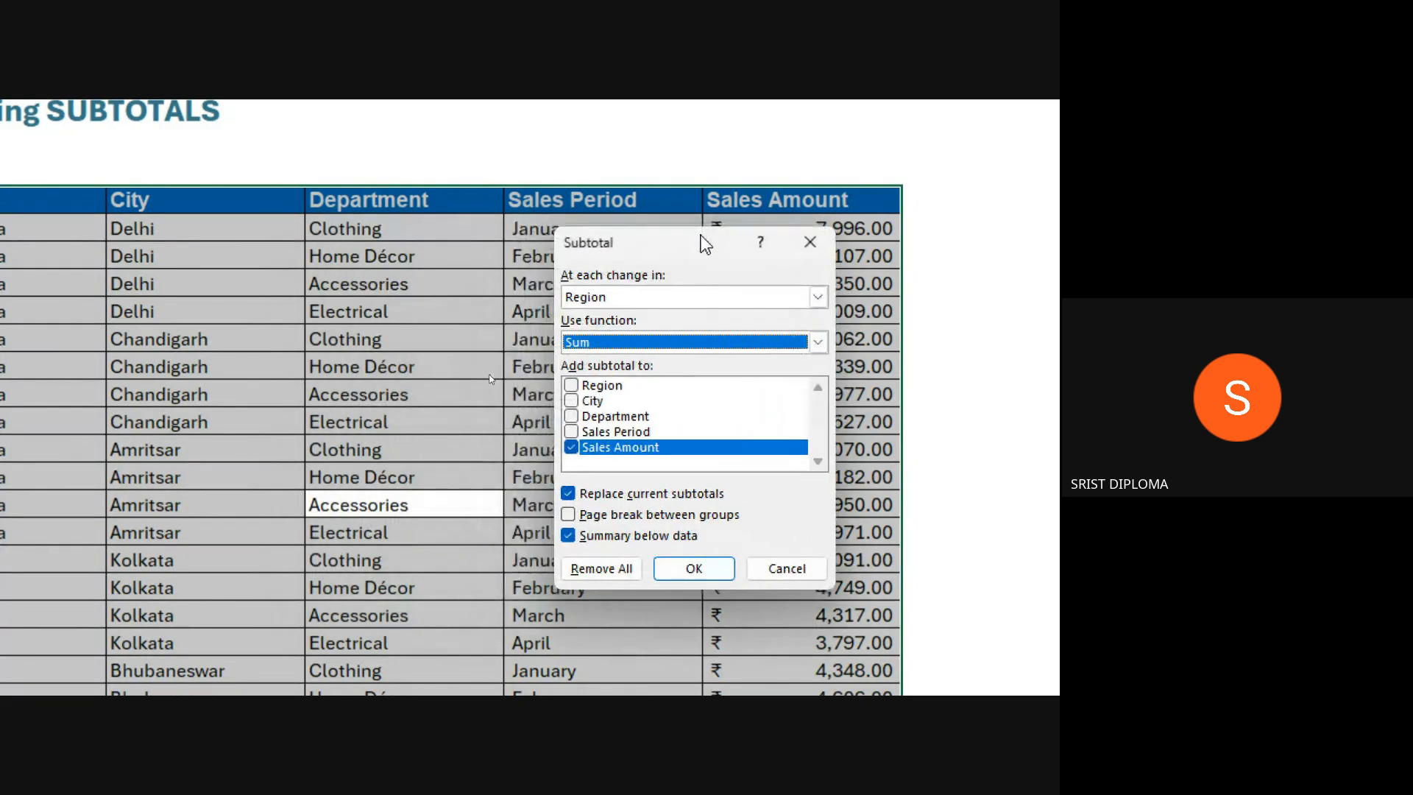
{"action": "left_click", "coordinate": [567, 536]}
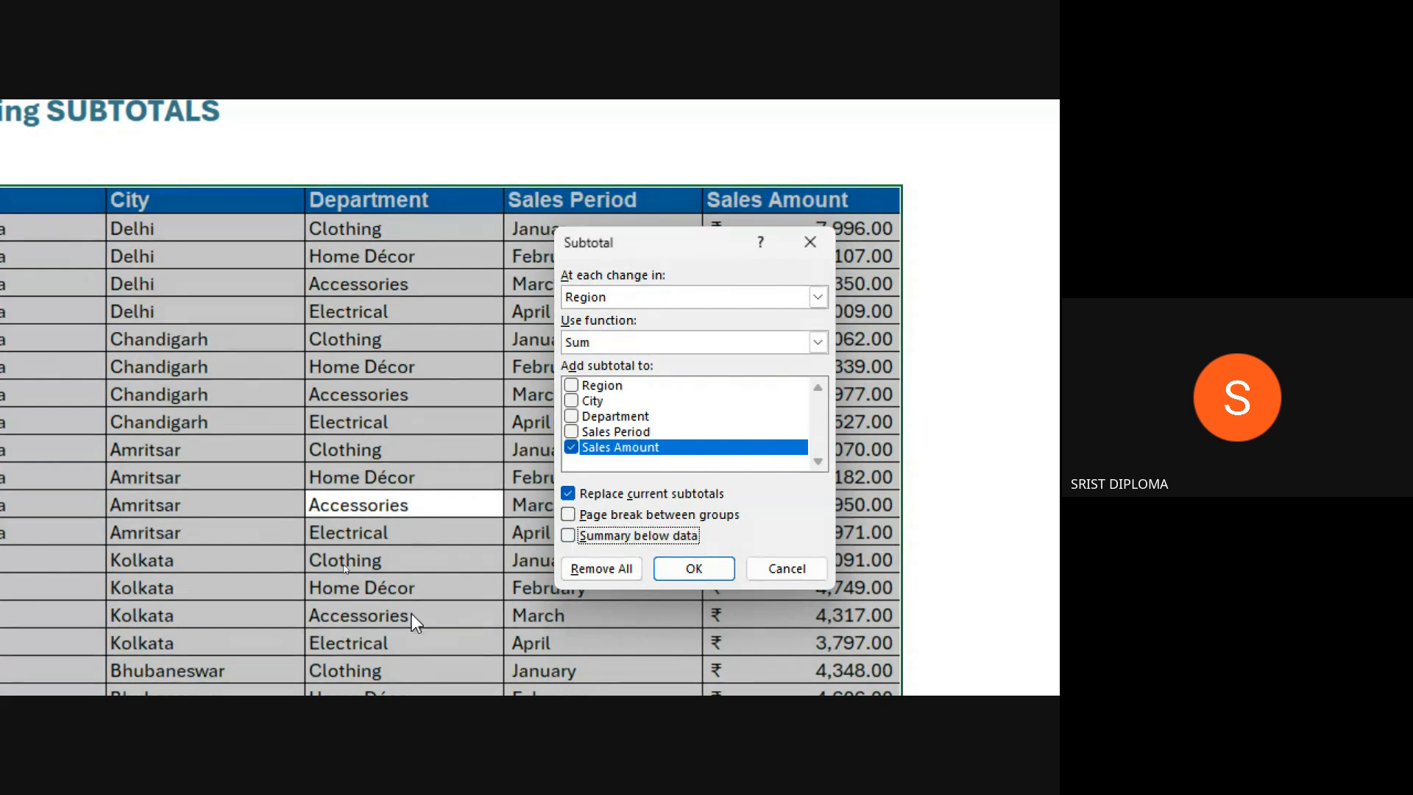
{"action": "left_click", "coordinate": [716, 568]}
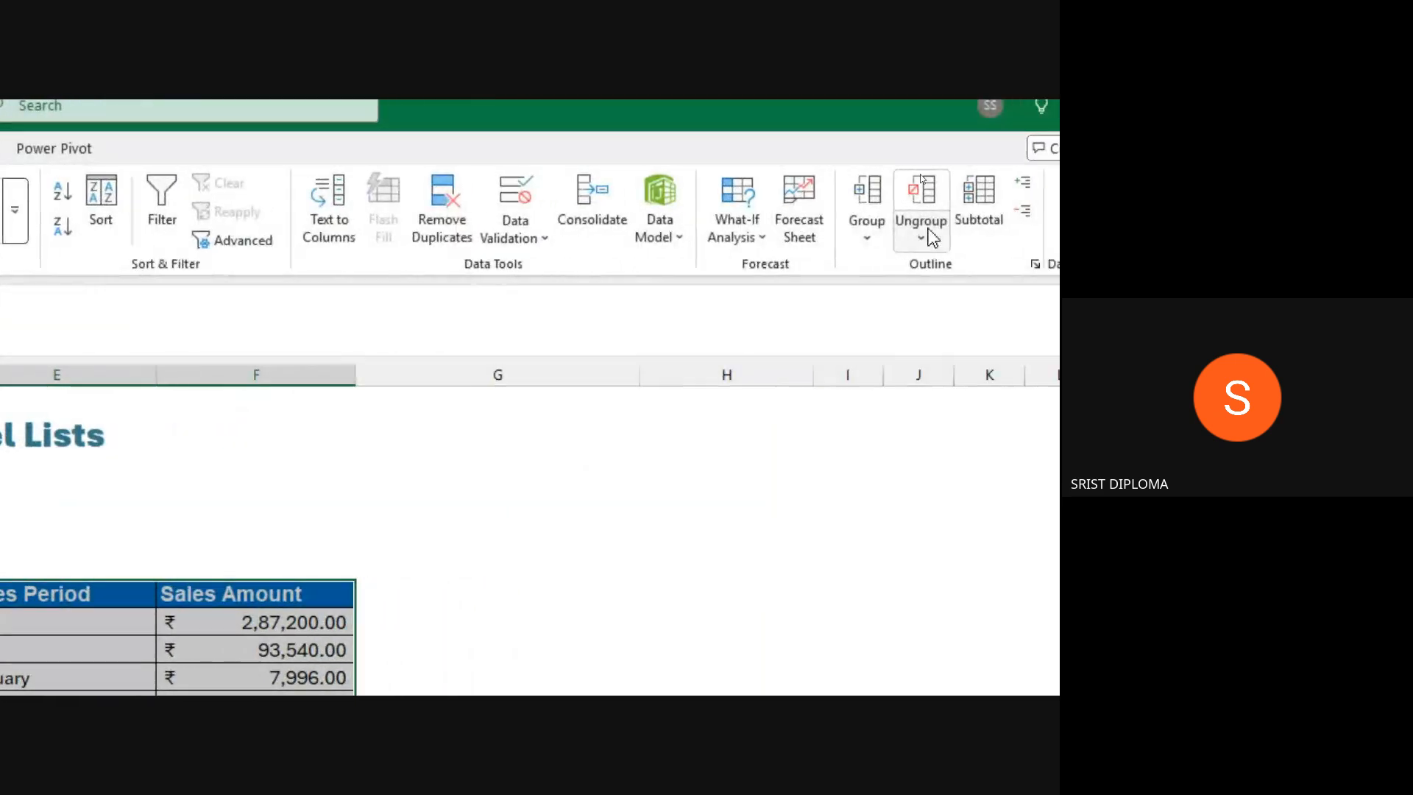
- Reapply the Region subtotals of Sales Amount with Summary below data turned on
{"action": "left_click", "coordinate": [930, 188]}
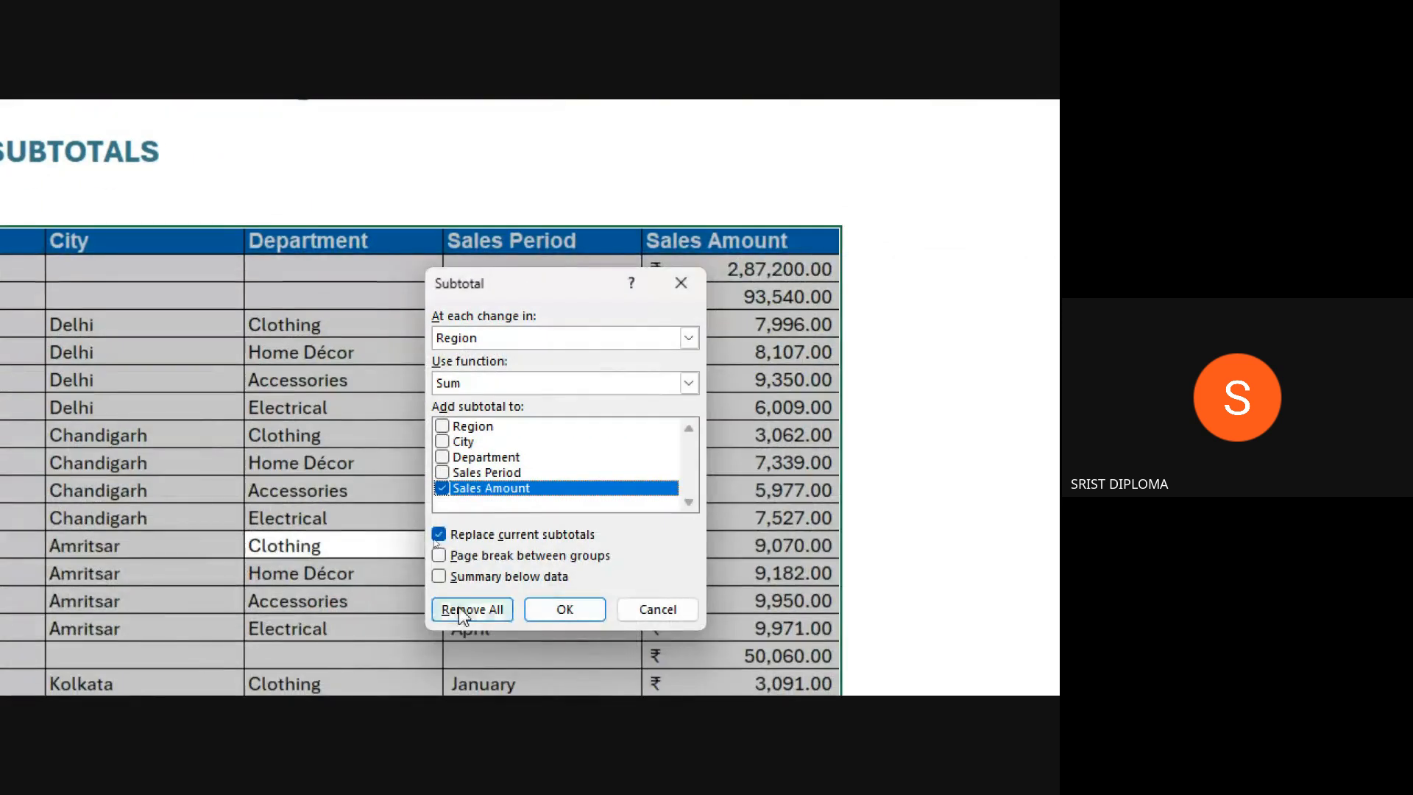
{"action": "left_click", "coordinate": [446, 577]}
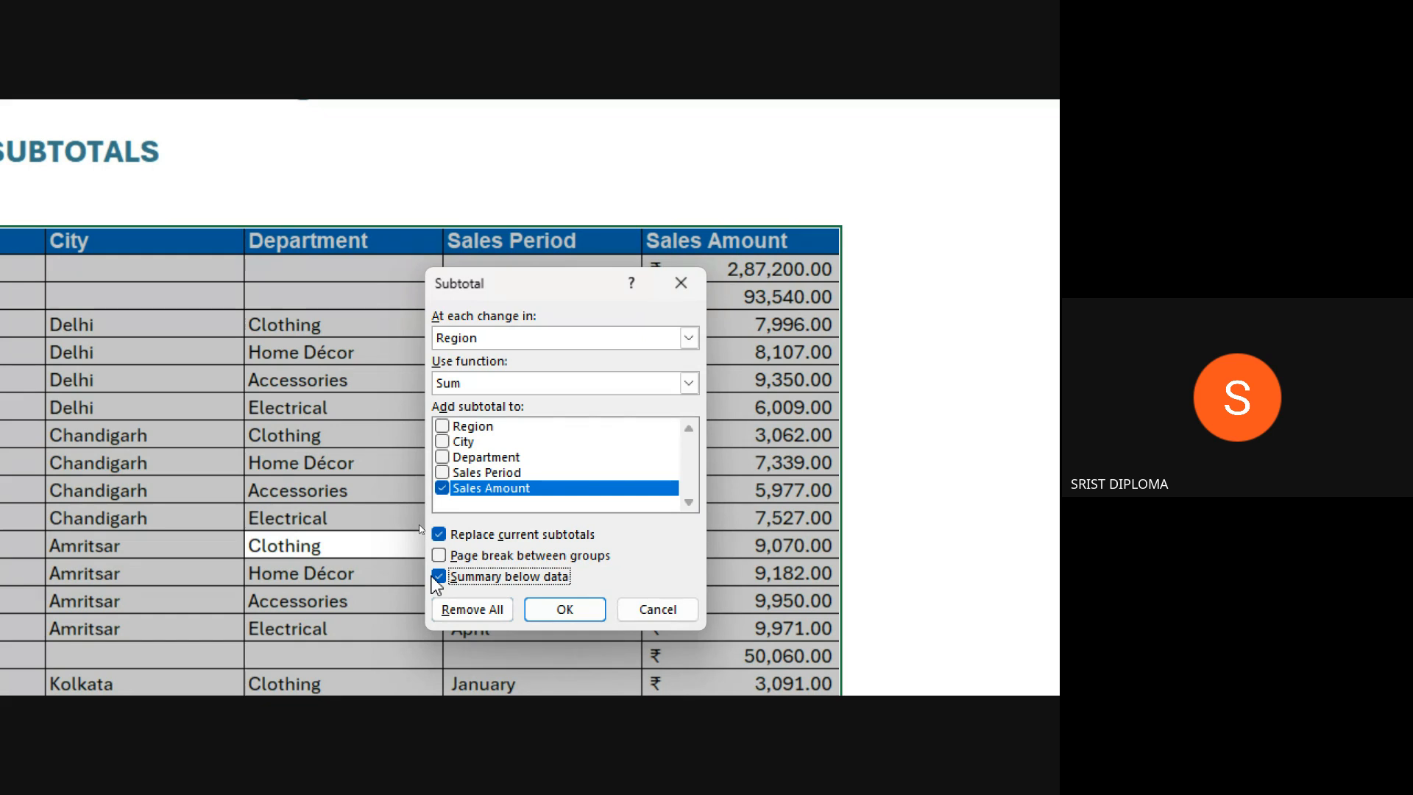
{"action": "left_click", "coordinate": [584, 599]}
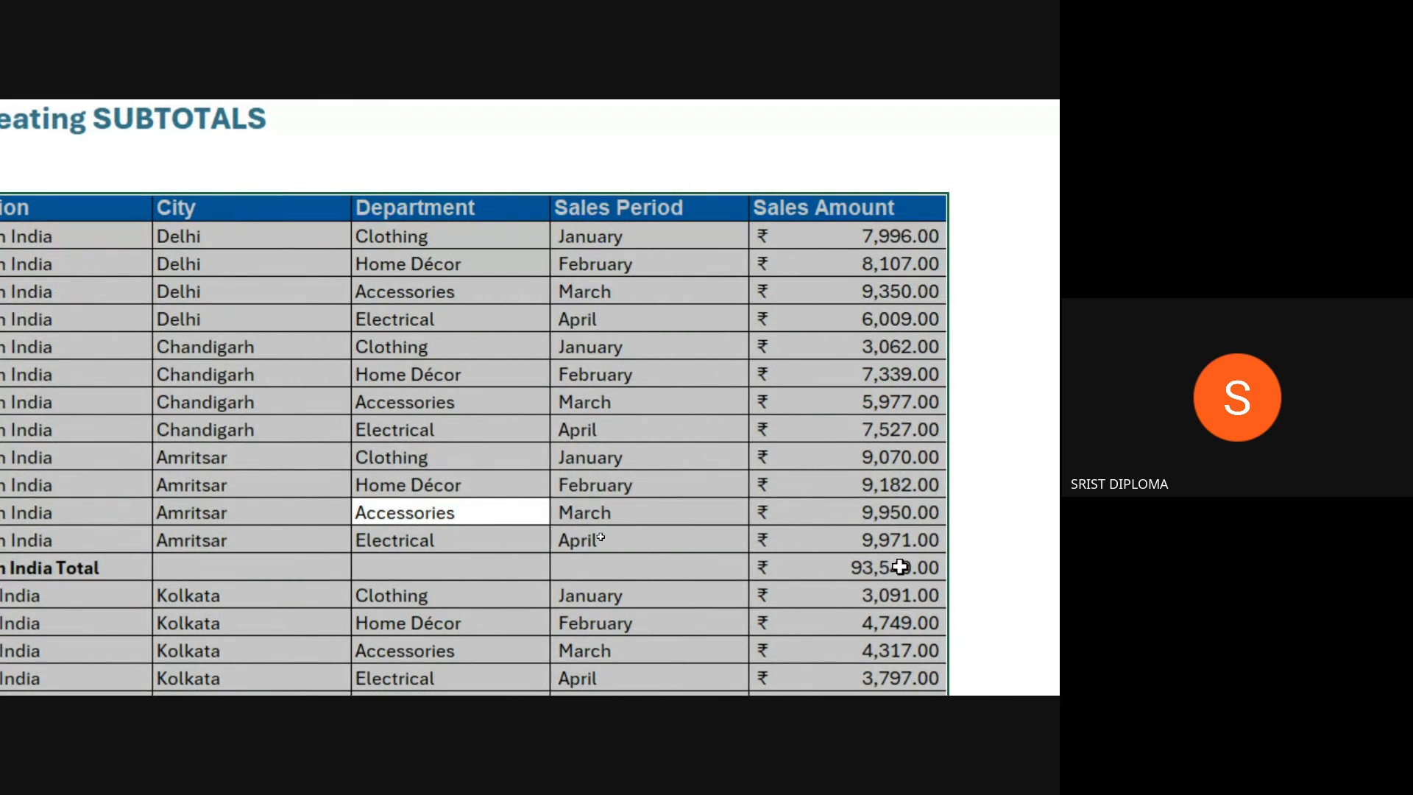
- Review the regional totals, and replace them with Sum subtotals of Sales Amount at each change in City
{"action": "scroll", "coordinate": [132, 609], "scroll_direction": "down", "scroll_amount": 5}
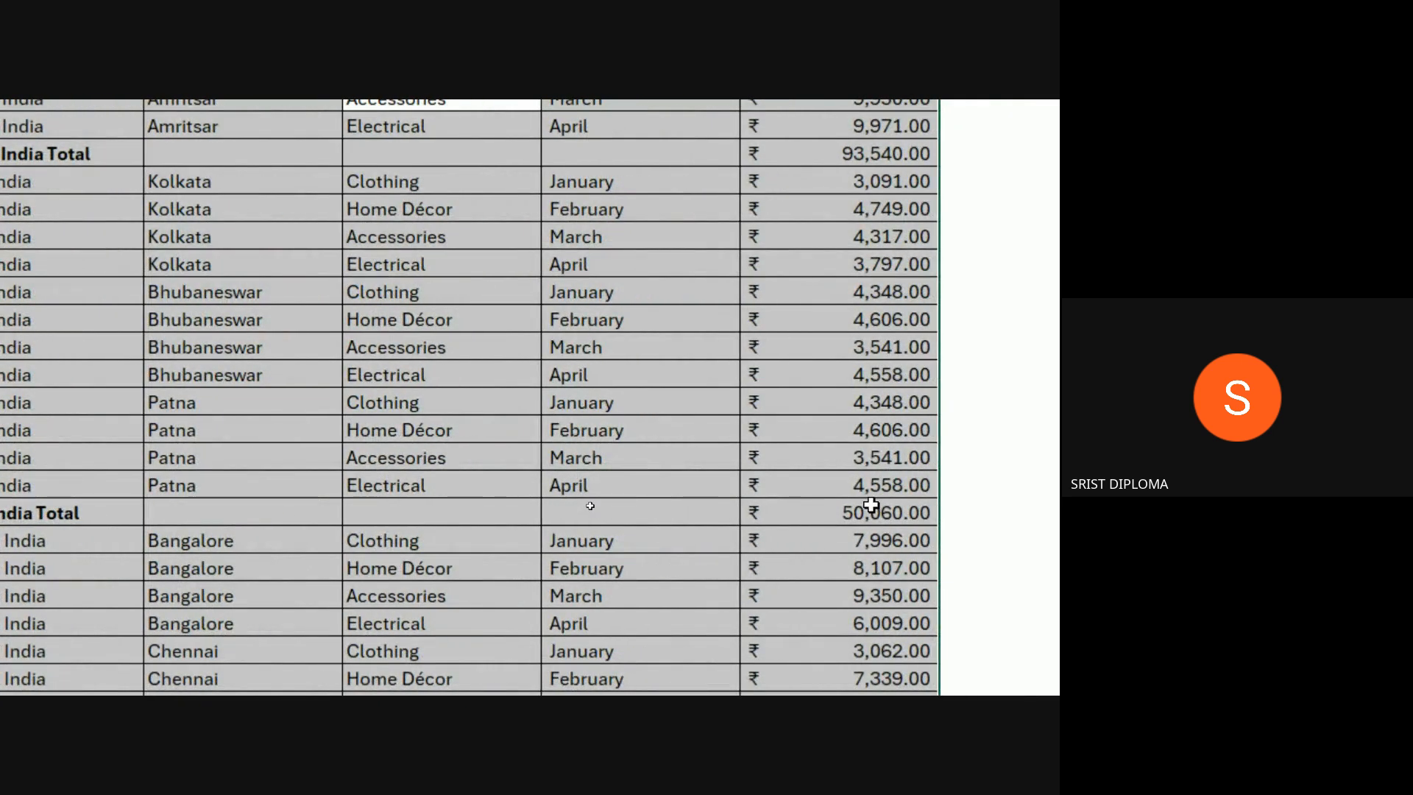
{"action": "scroll", "coordinate": [184, 515], "scroll_direction": "down", "scroll_amount": 3}
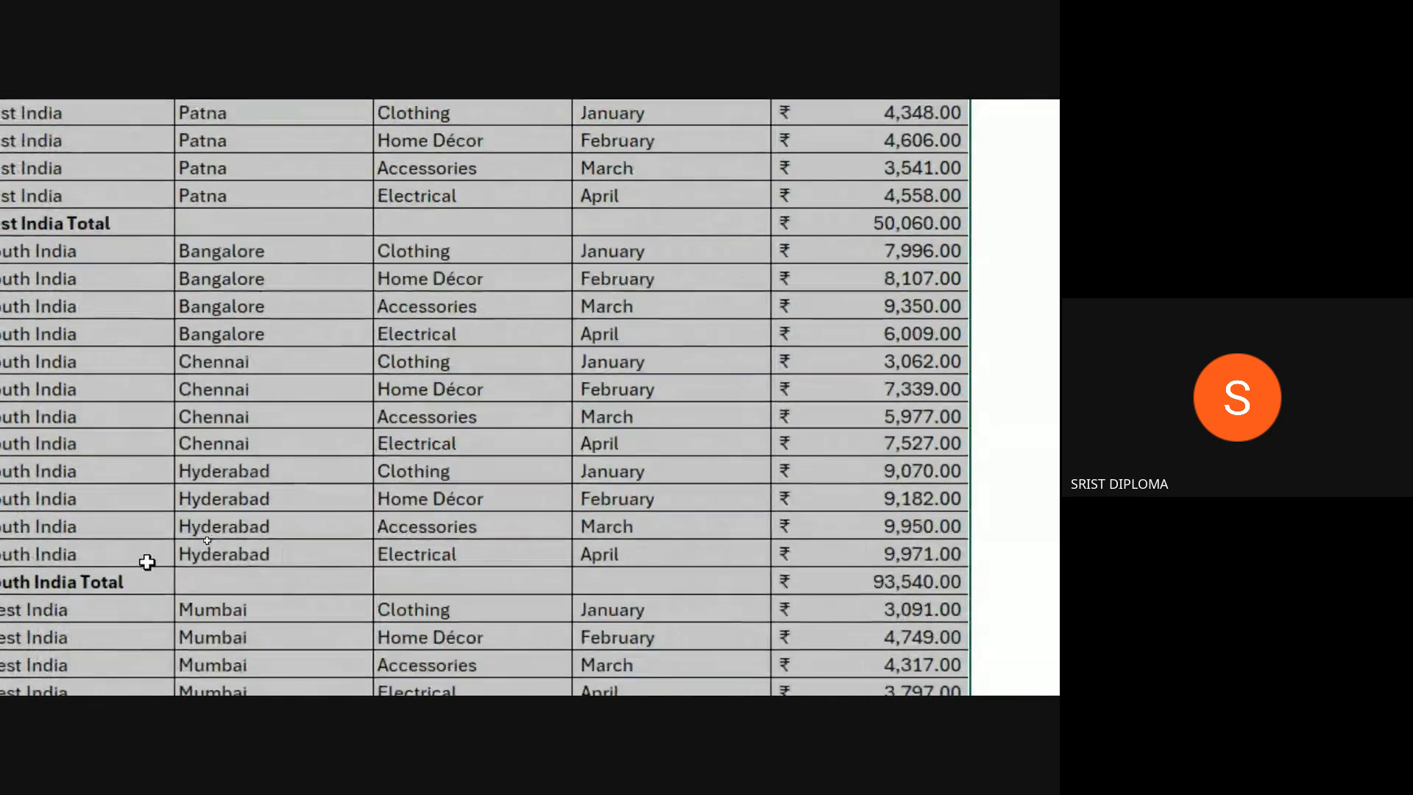
{"action": "scroll", "coordinate": [147, 562], "scroll_direction": "down", "scroll_amount": 4}
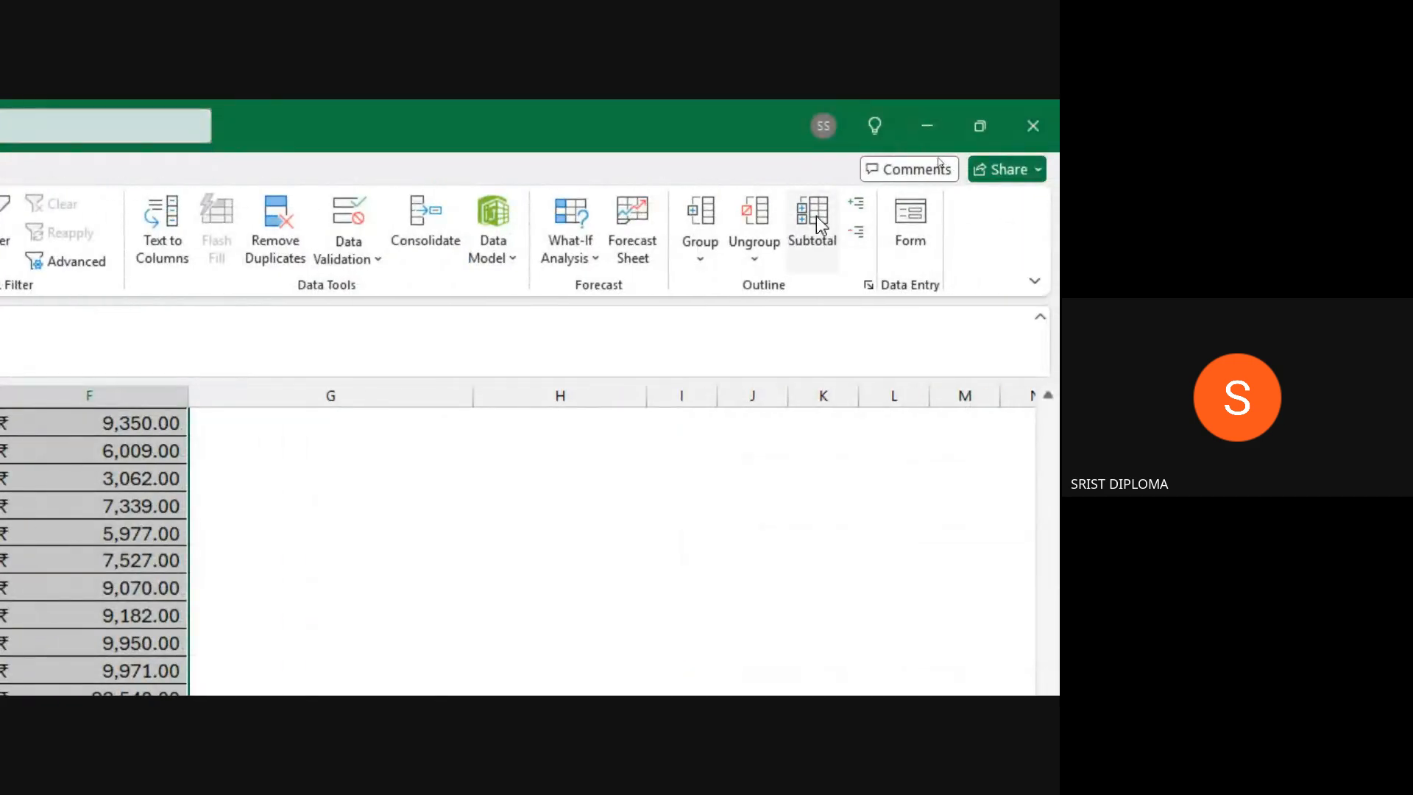
{"action": "left_click", "coordinate": [815, 215]}
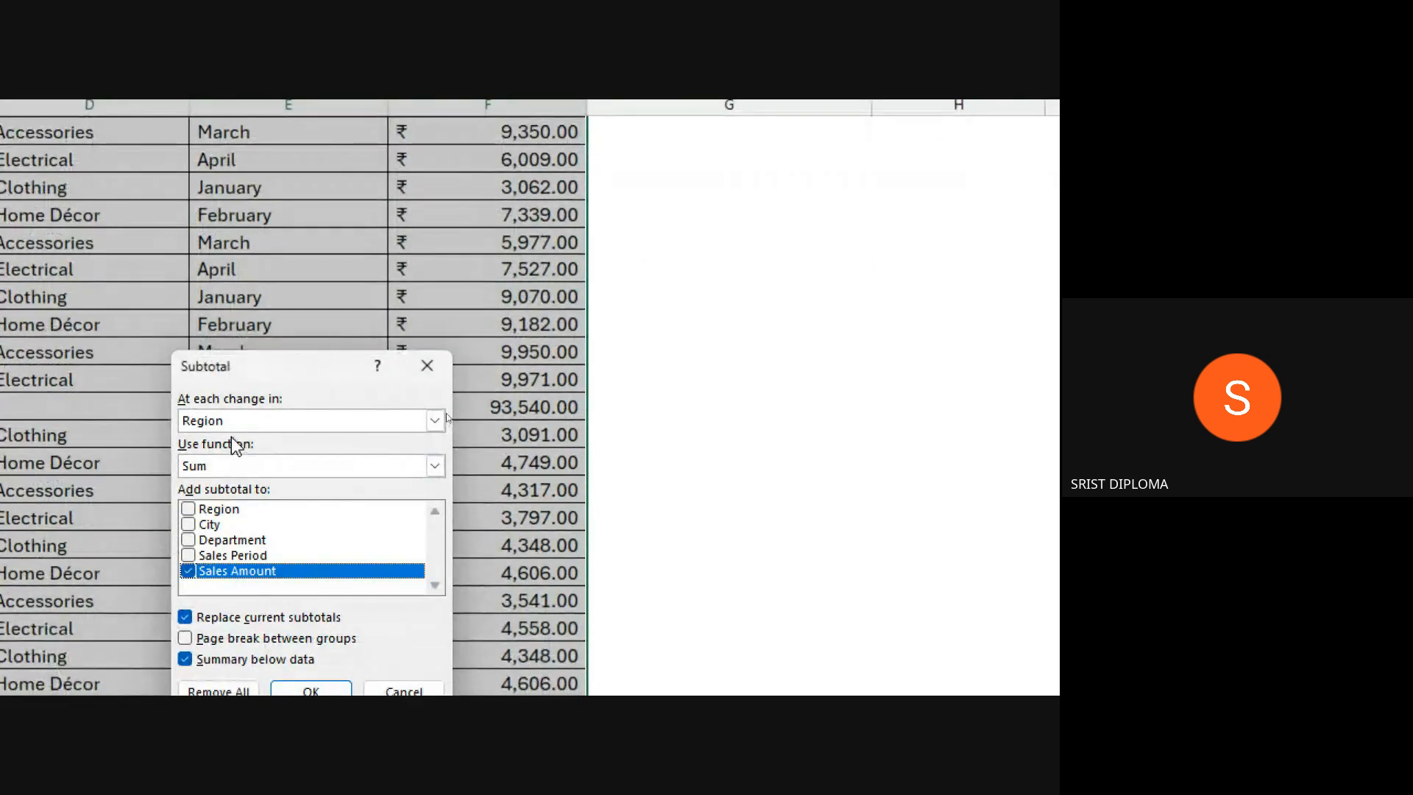
{"action": "left_click", "coordinate": [435, 420]}
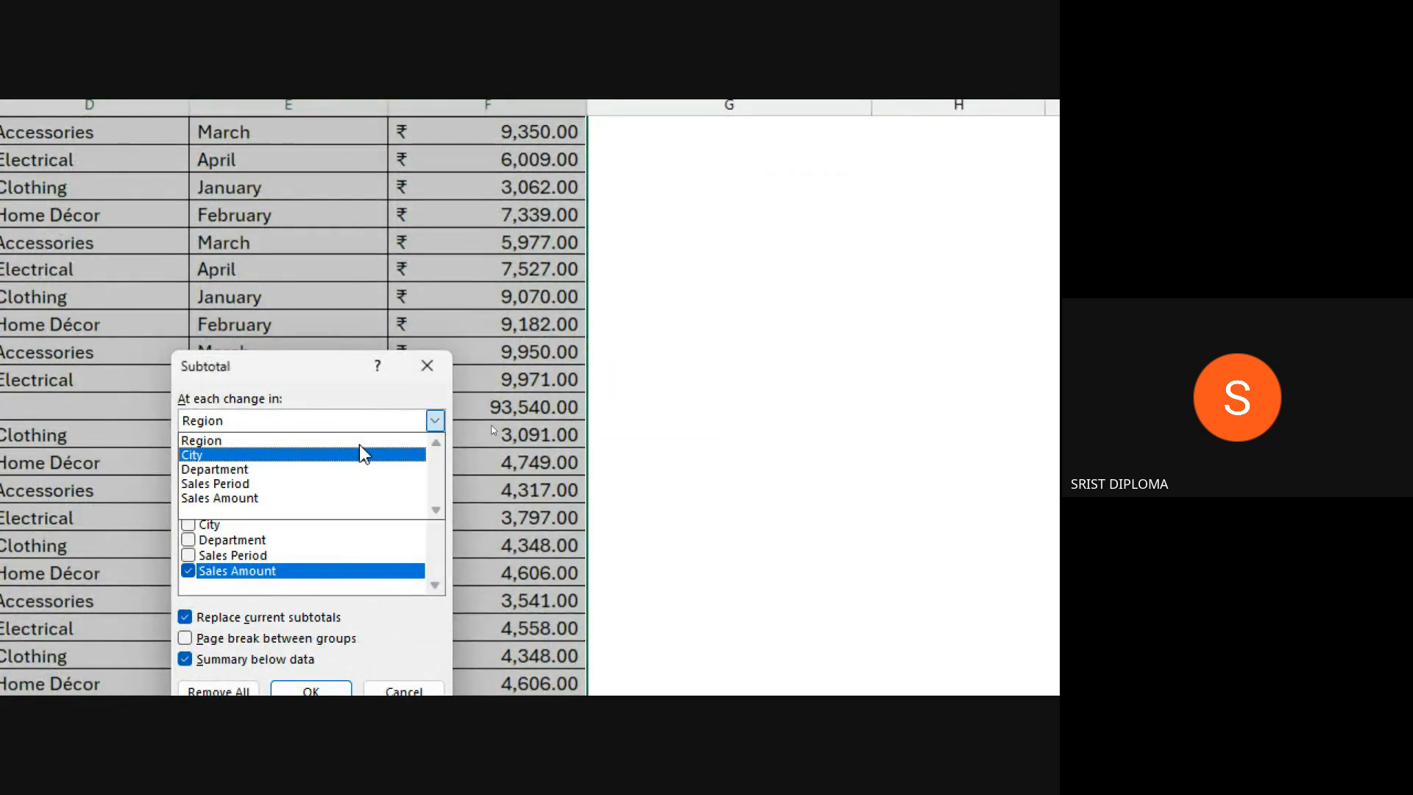
{"action": "left_click", "coordinate": [312, 456]}
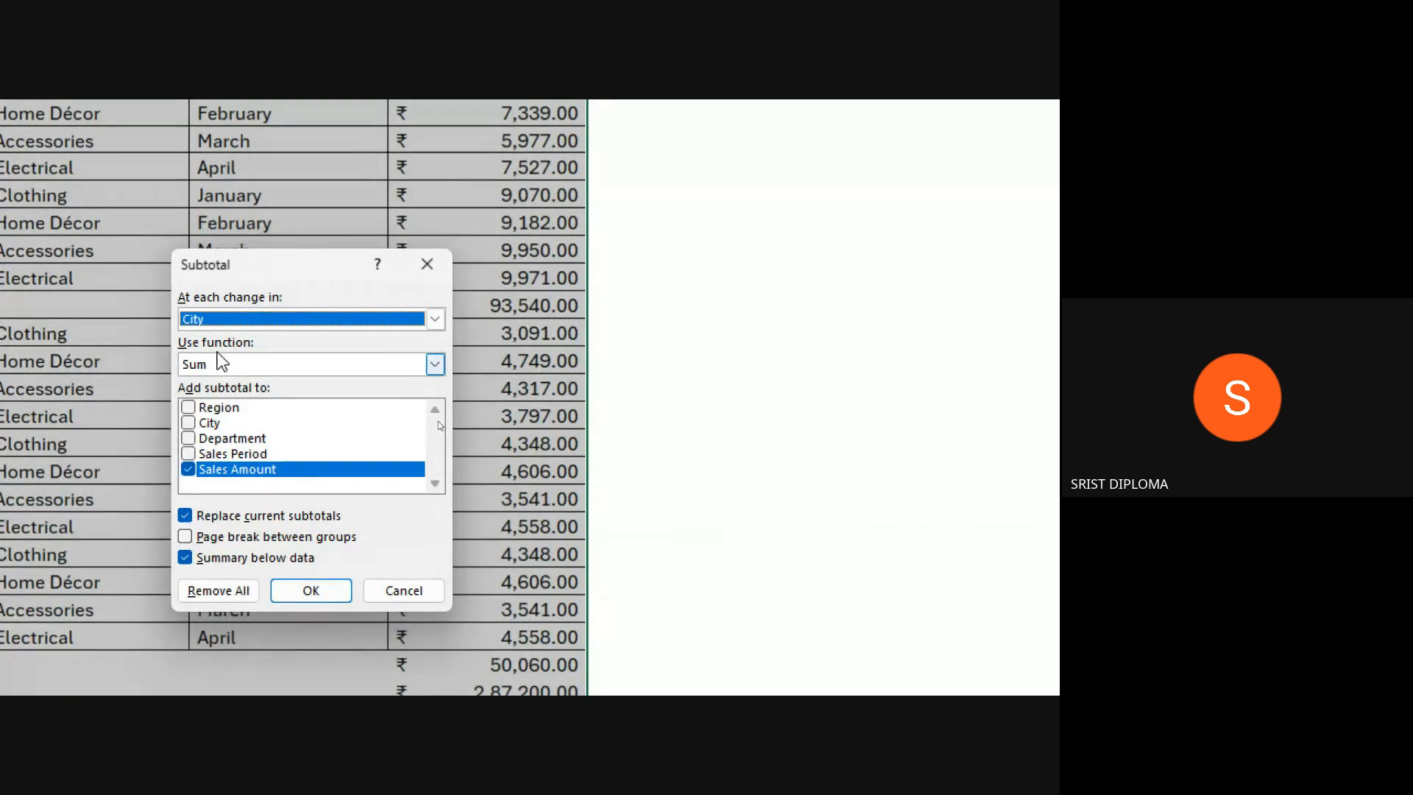
{"action": "left_click", "coordinate": [302, 590]}
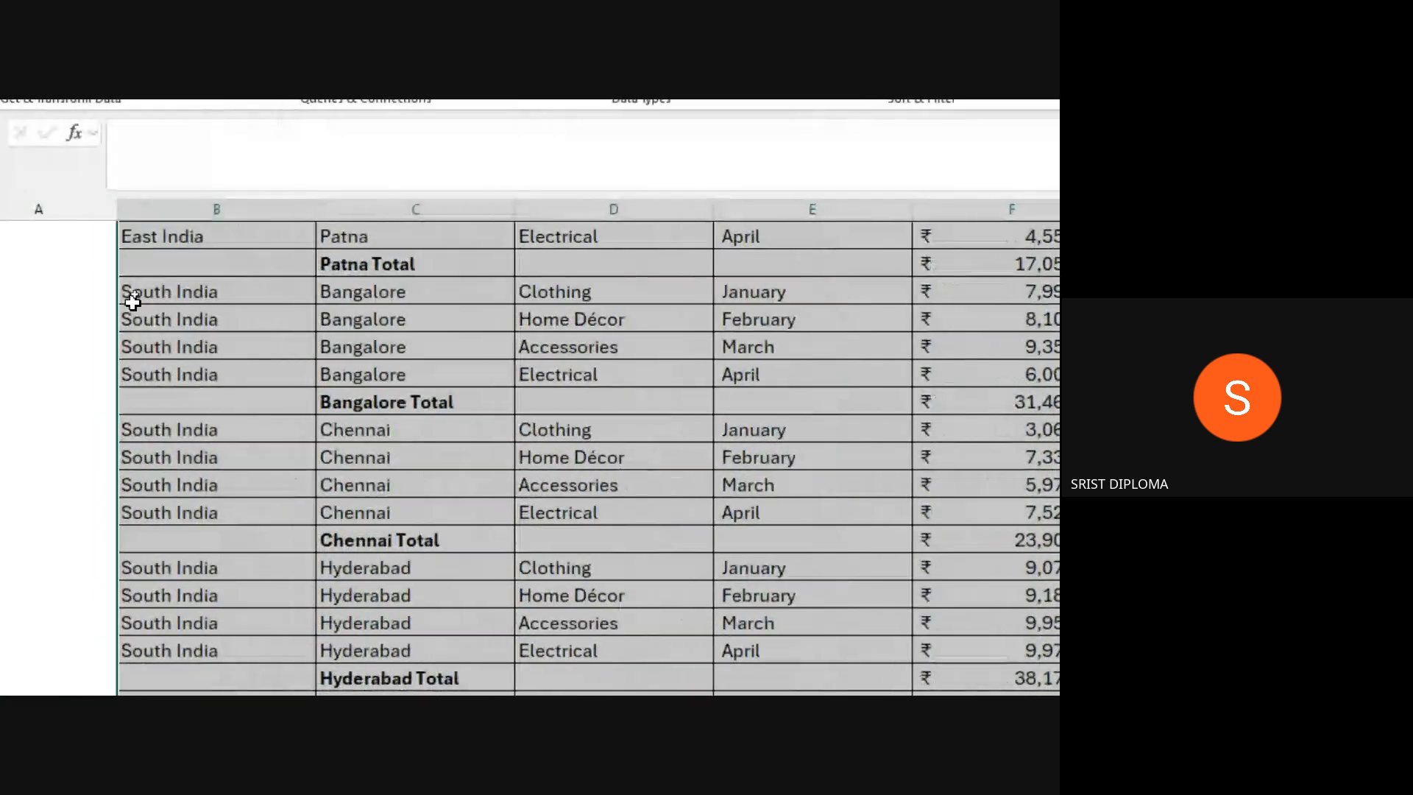
- Examine the Delhi, Chandigarh and Amritsar total rows and their sums in the Sales Amount column
{"action": "scroll", "coordinate": [599, 449], "scroll_direction": "up", "scroll_amount": 10}
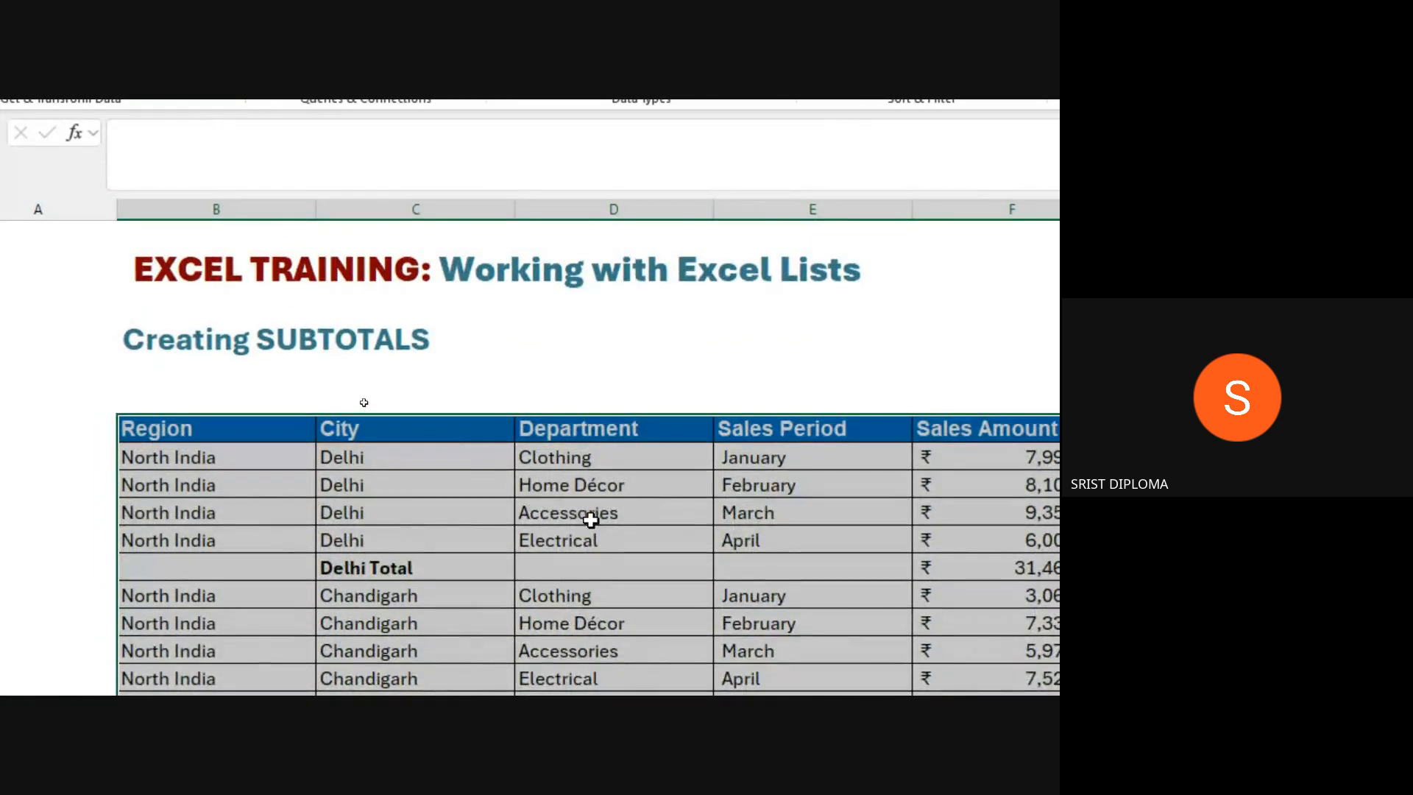
{"action": "scroll", "coordinate": [591, 520], "scroll_direction": "down", "scroll_amount": 1}
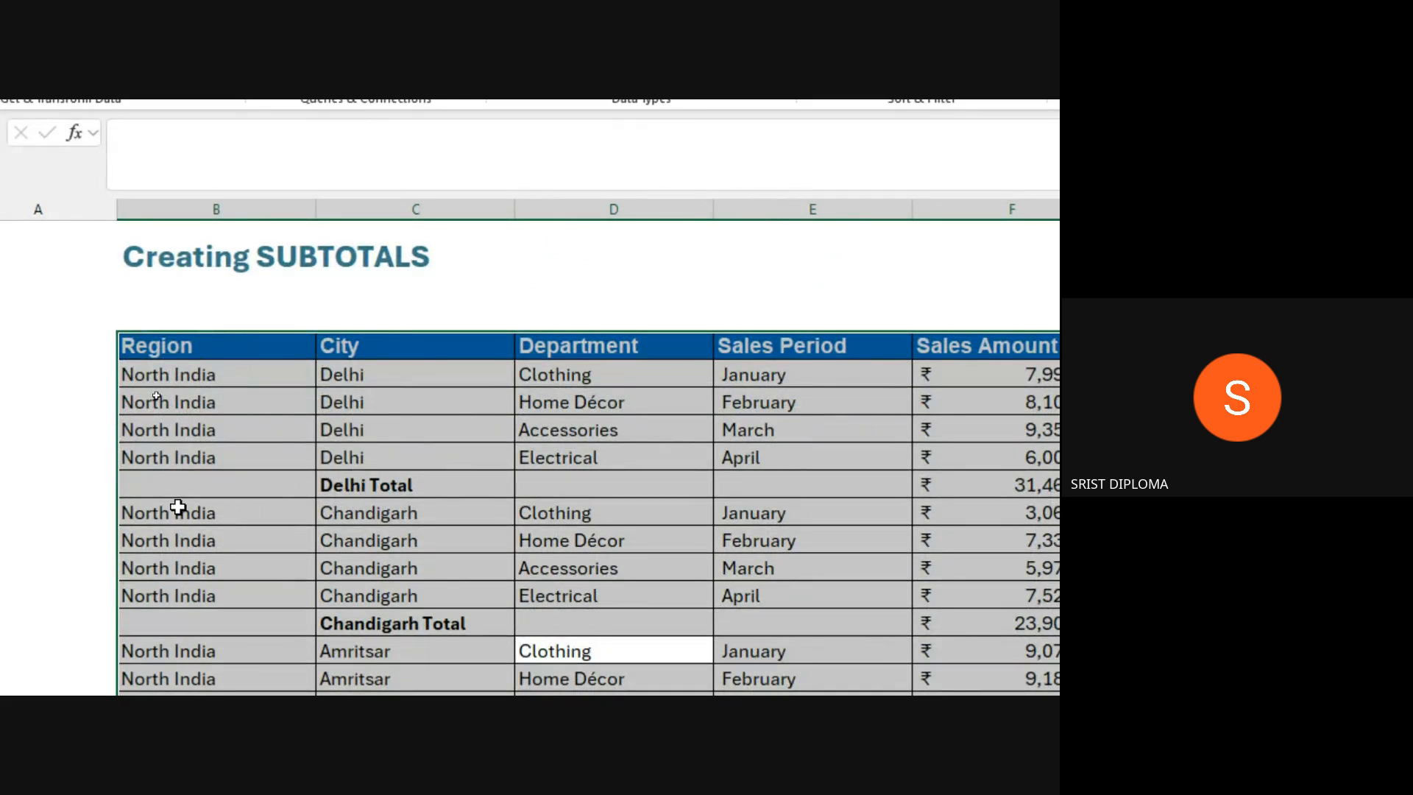
{"action": "scroll", "coordinate": [178, 591], "scroll_direction": "down", "scroll_amount": 2}
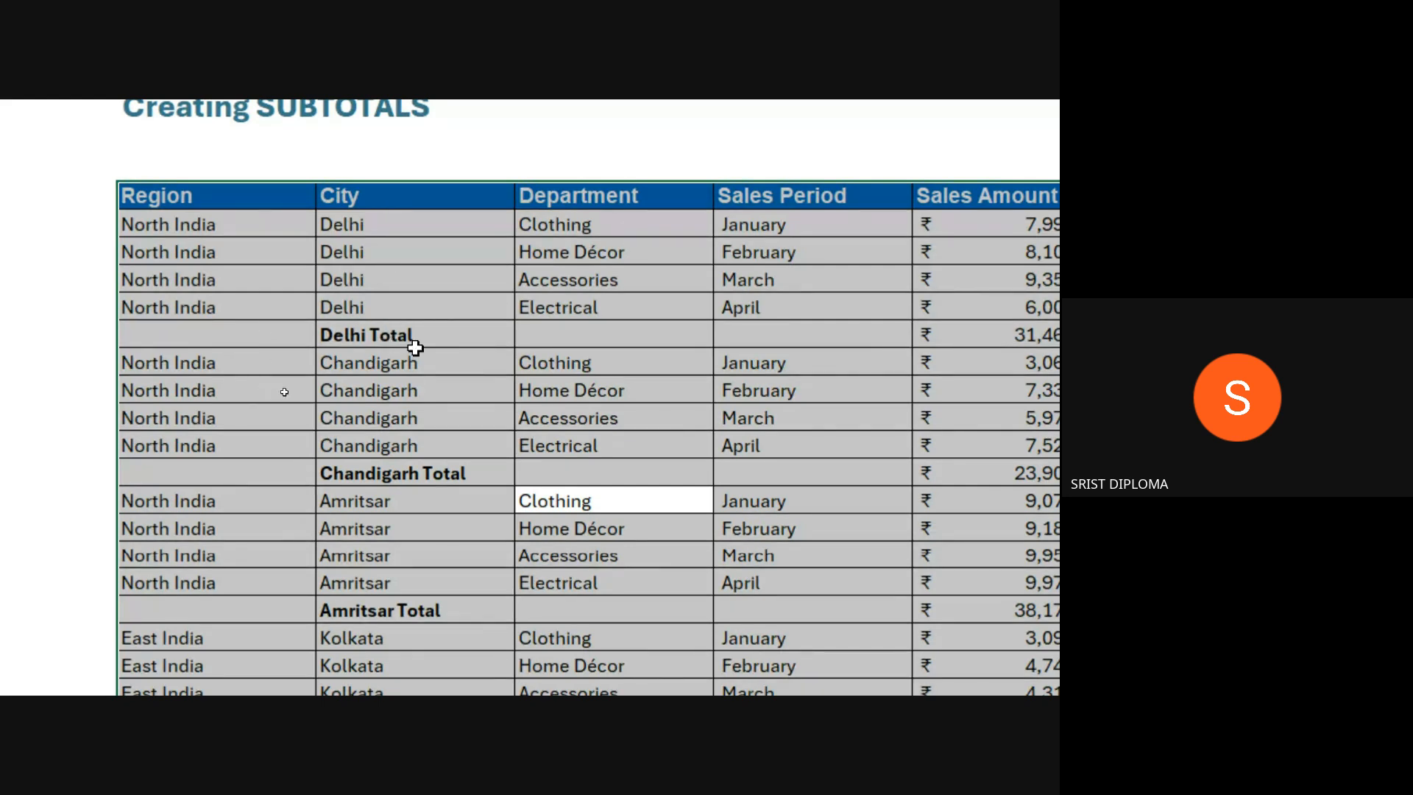
{"action": "scroll", "coordinate": [927, 347], "scroll_direction": "right", "scroll_amount": 2}
{"action": "scroll", "coordinate": [927, 348], "scroll_direction": "right", "scroll_amount": 3}
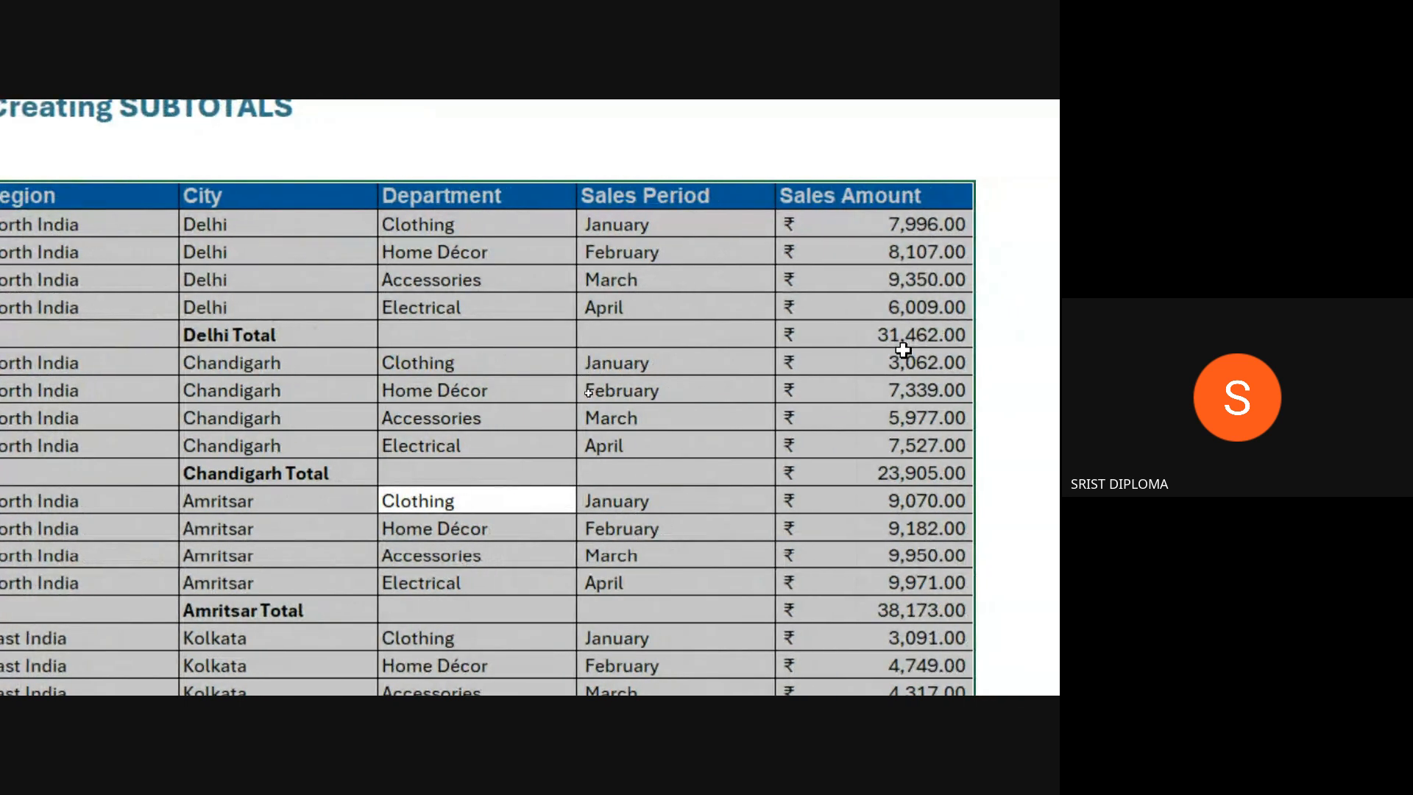
{"action": "scroll", "coordinate": [267, 385], "scroll_direction": "left", "scroll_amount": 5}
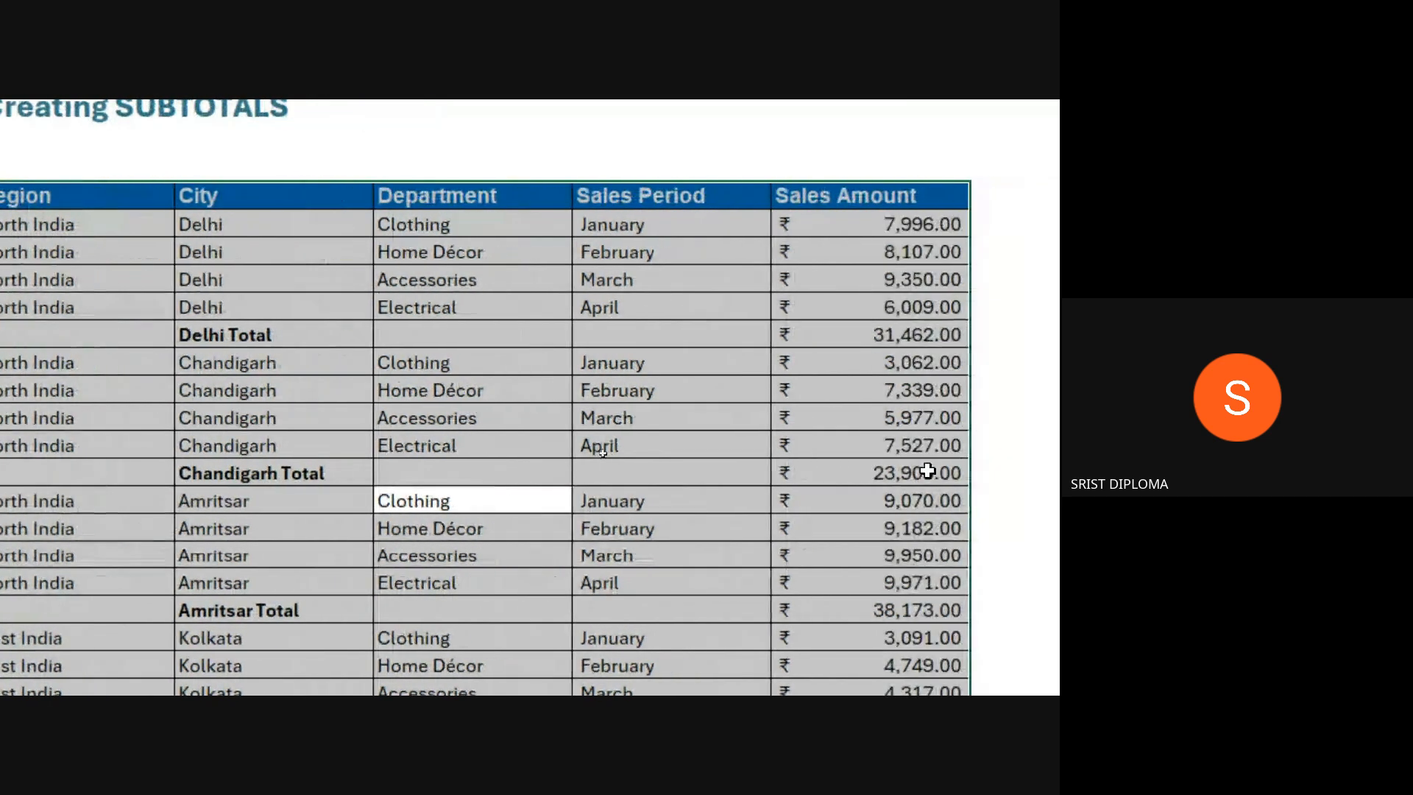
{"action": "scroll", "coordinate": [919, 471], "scroll_direction": "right", "scroll_amount": 5}
{"action": "scroll", "coordinate": [172, 612], "scroll_direction": "left", "scroll_amount": 5}
{"action": "scroll", "coordinate": [929, 610], "scroll_direction": "right", "scroll_amount": 5}
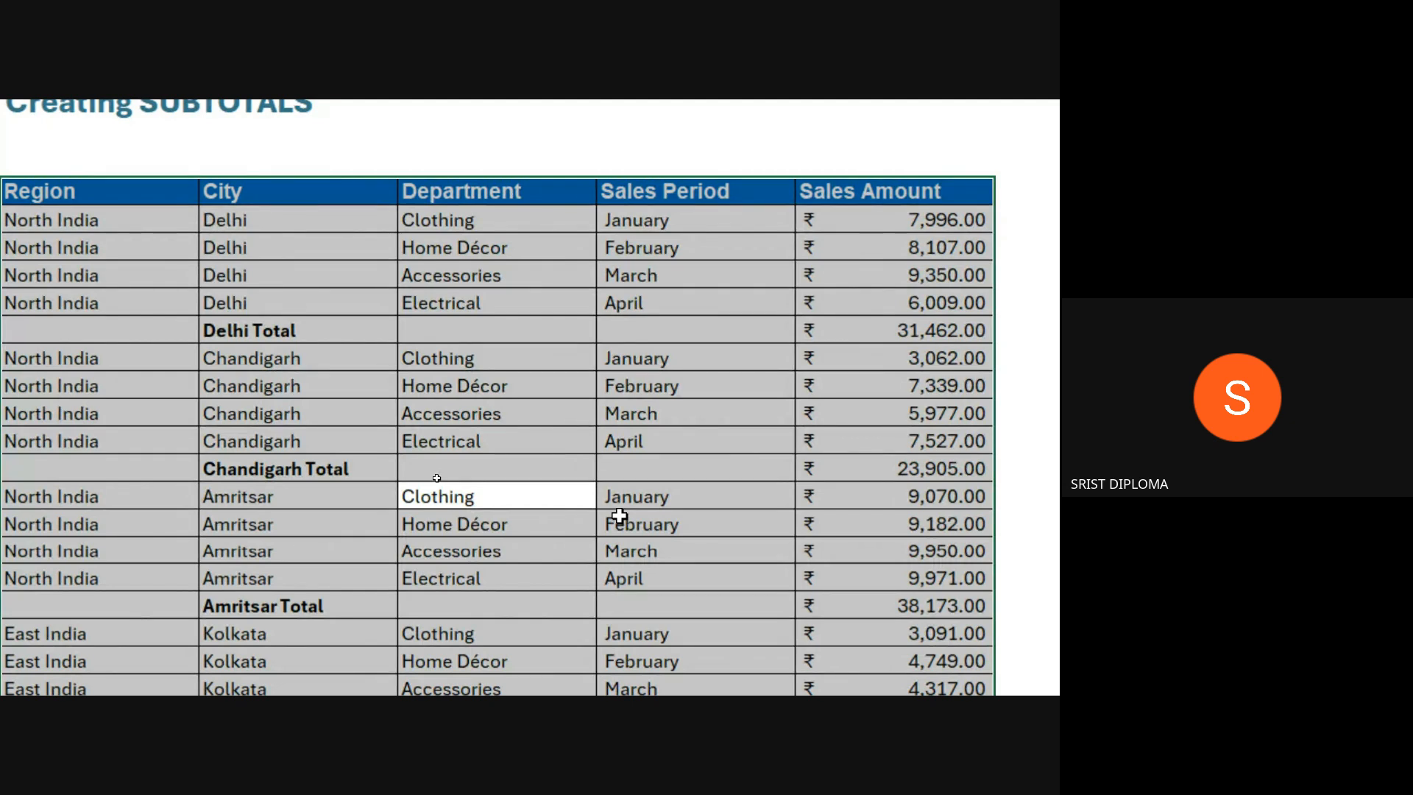
- Collapse the subtotal outline to show only the grand total, and expand it again to all detail rows
{"action": "key", "text": "ctrl+4"}
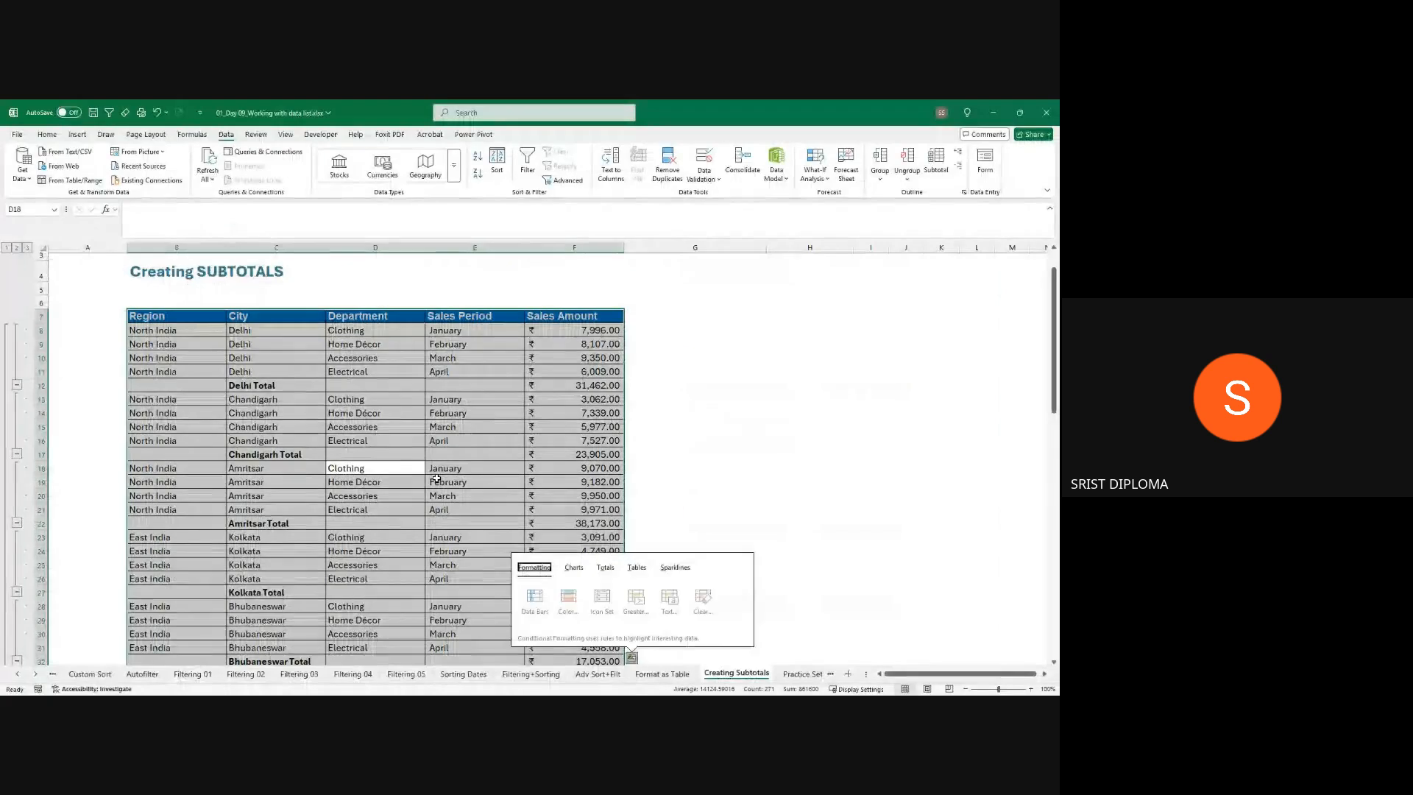
{"action": "left_click", "coordinate": [444, 471]}
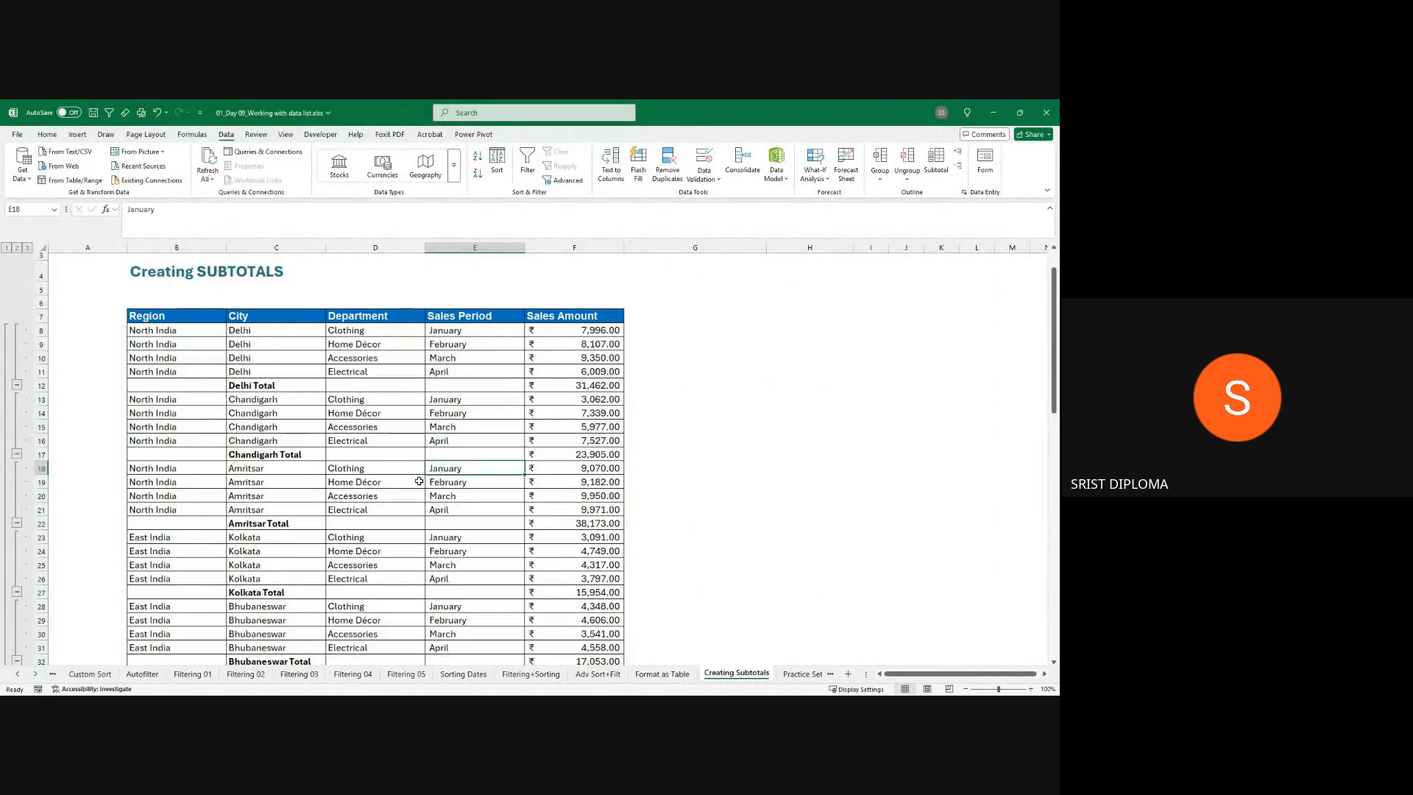
{"action": "scroll", "coordinate": [419, 481], "scroll_direction": "up", "scroll_amount": 1}
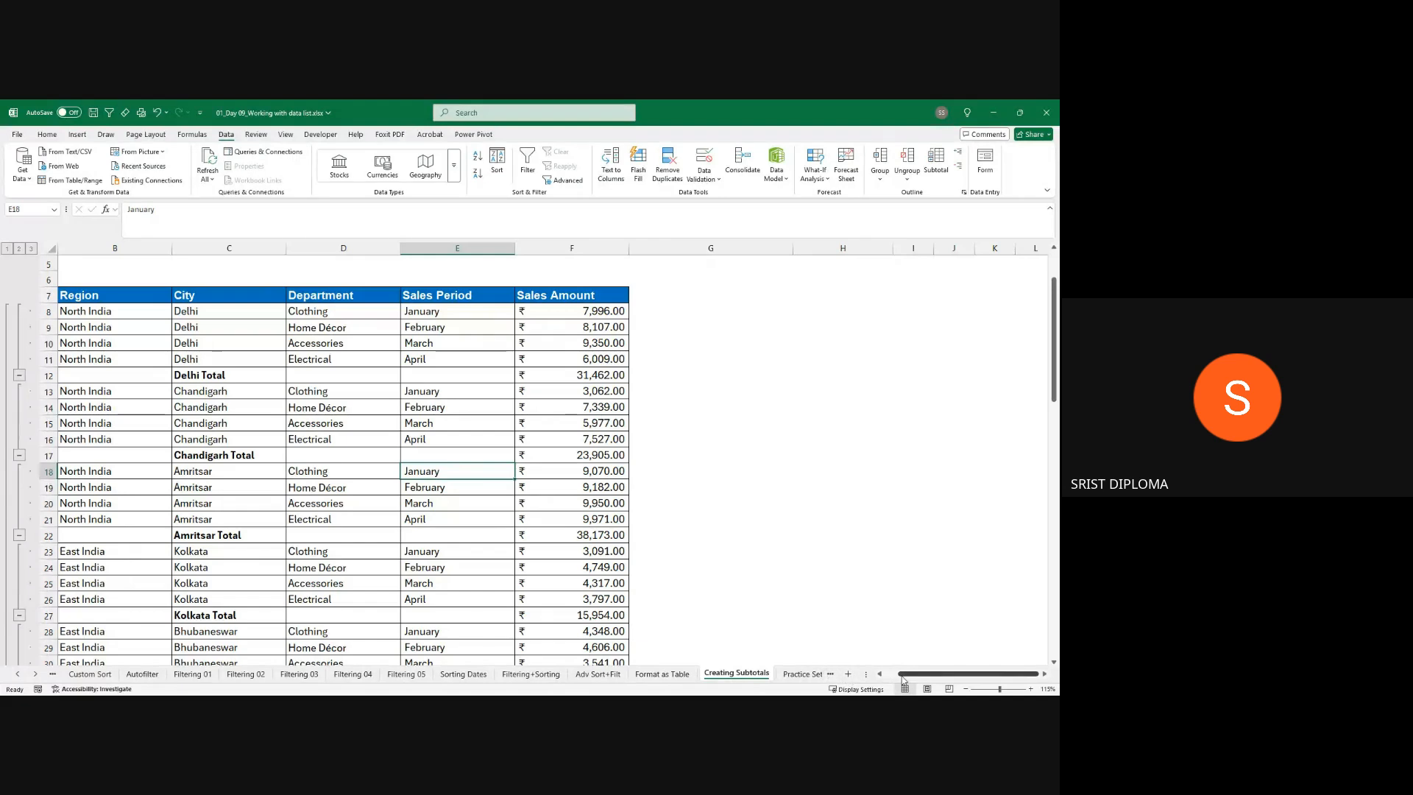
{"action": "left_click_drag", "start_coordinate": [904, 674], "coordinate": [890, 674]}
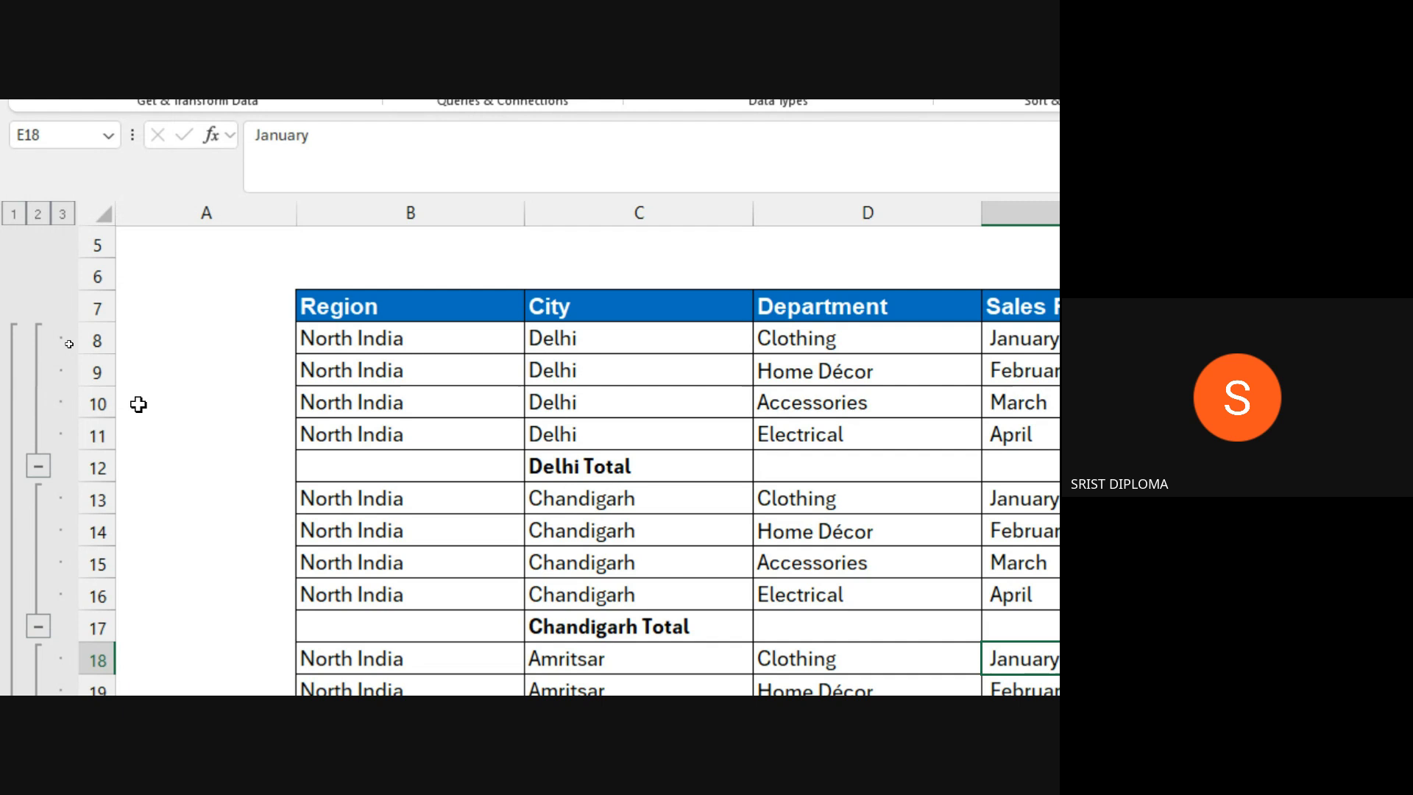
{"action": "left_click", "coordinate": [13, 215]}
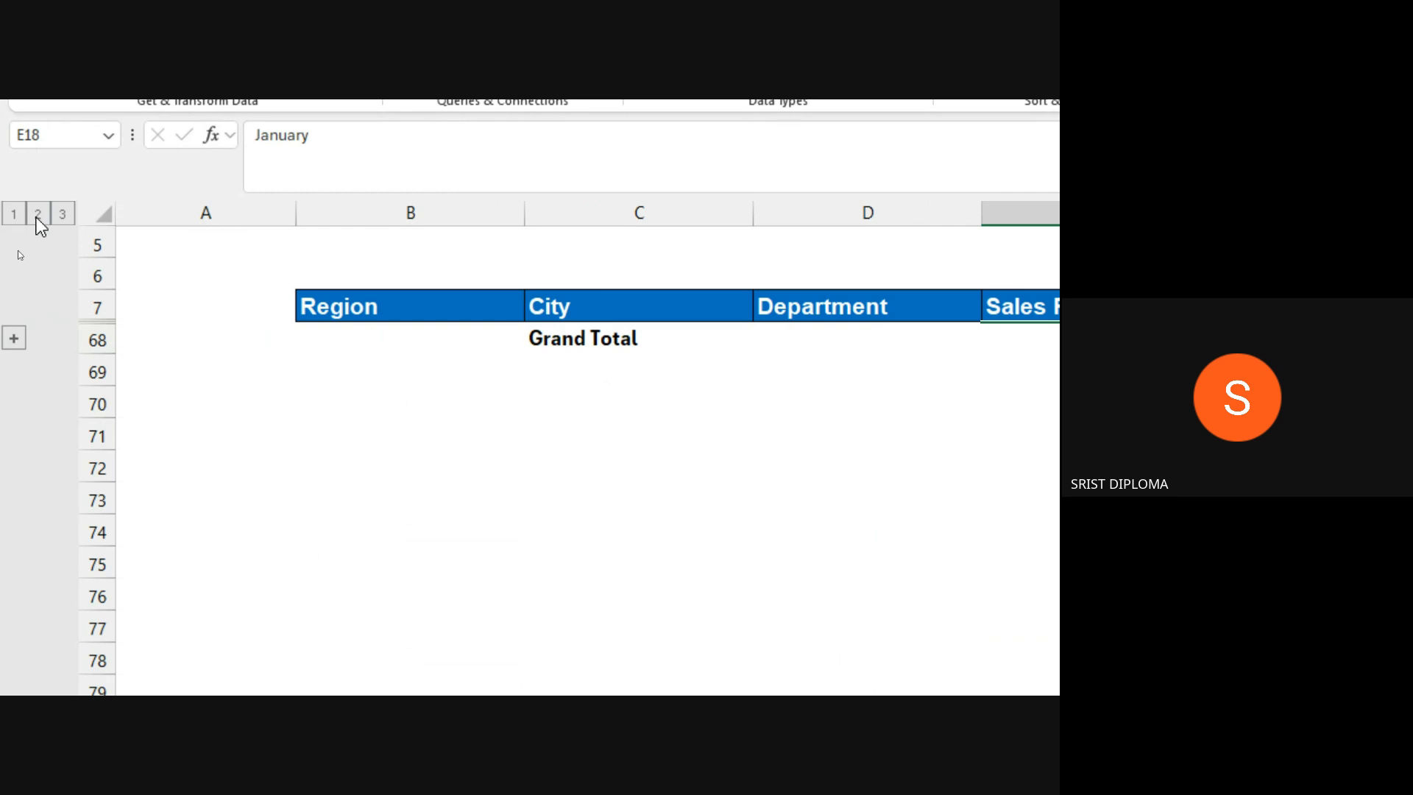
{"action": "left_click", "coordinate": [20, 338]}
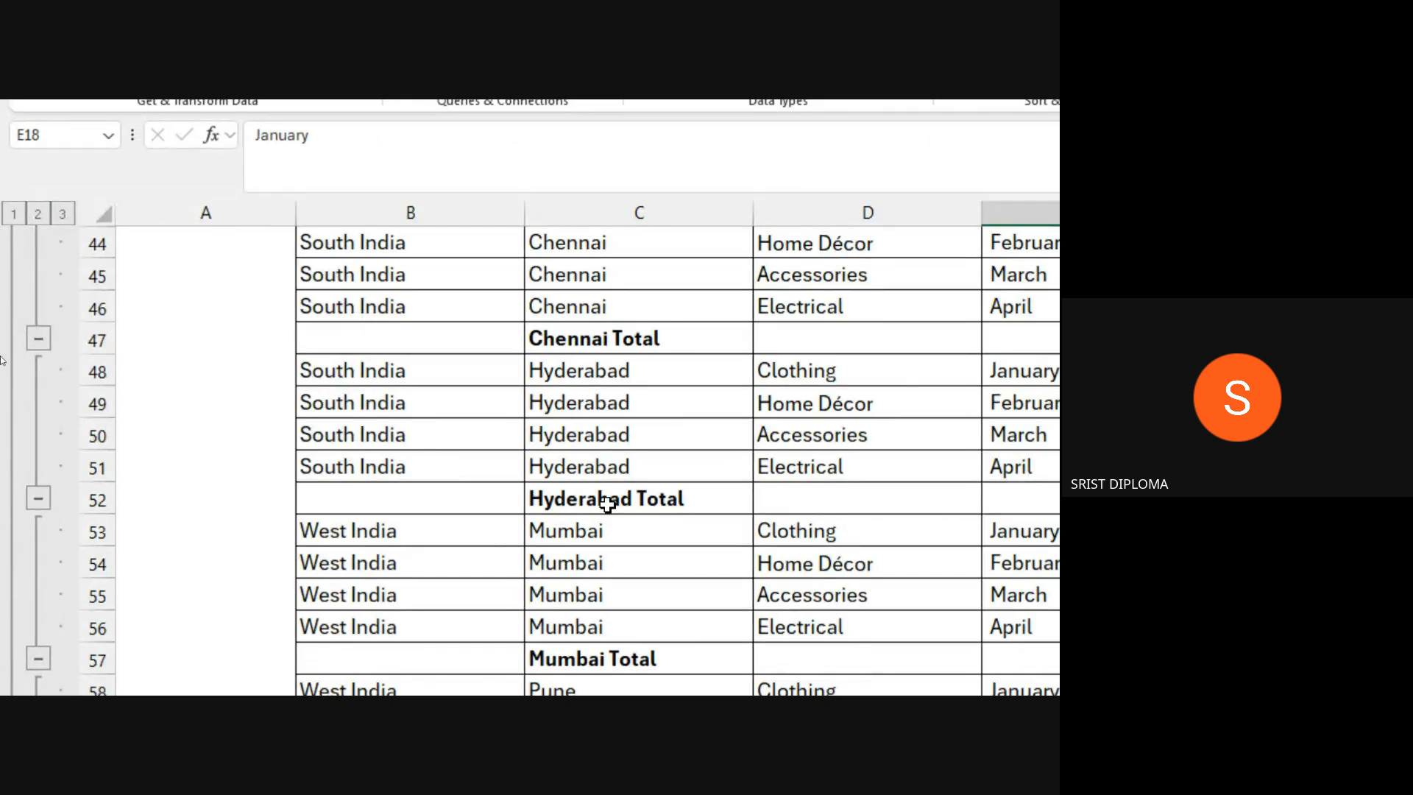
{"action": "scroll", "coordinate": [22, 331], "scroll_direction": "up", "scroll_amount": 5}
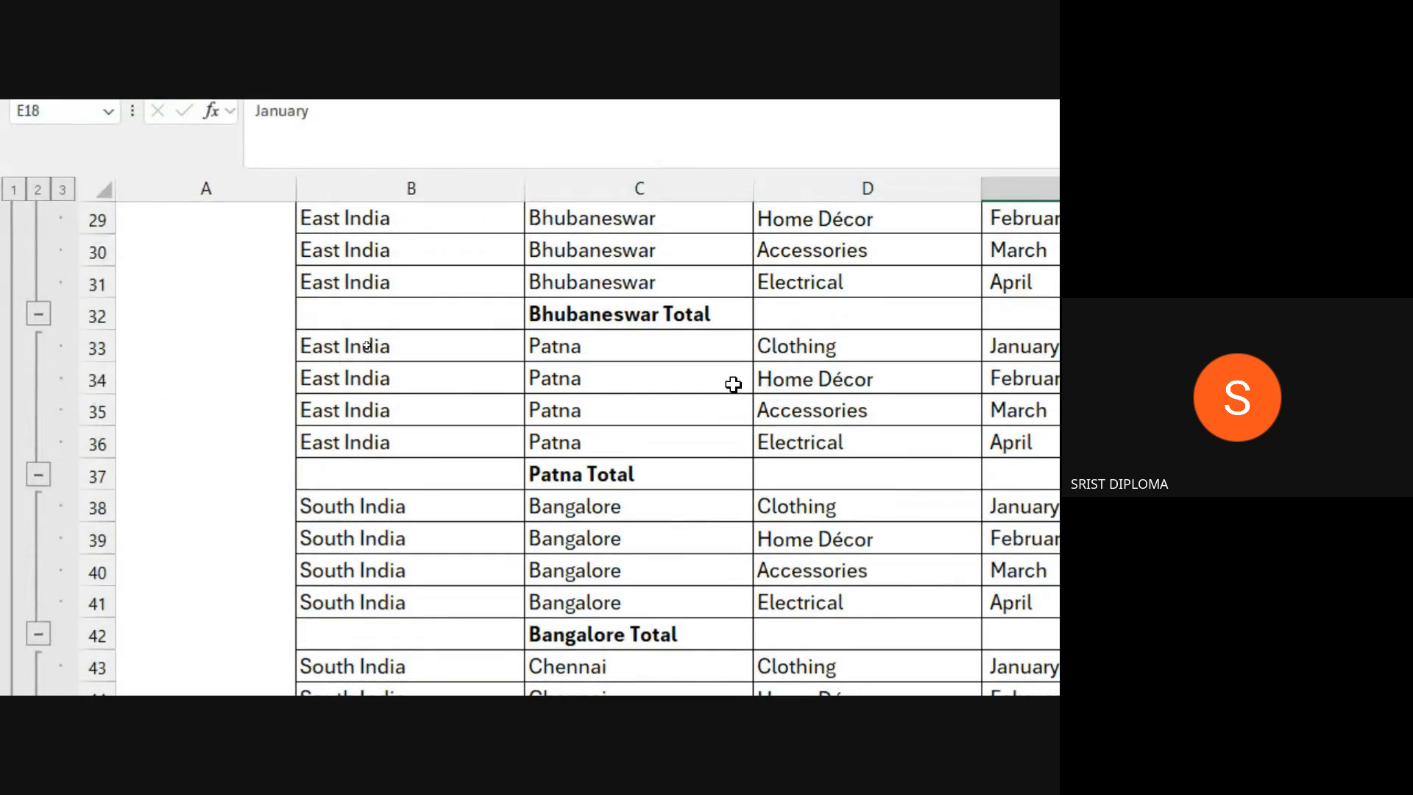
{"action": "scroll", "coordinate": [728, 305], "scroll_direction": "up", "scroll_amount": 6}
{"action": "scroll", "coordinate": [727, 372], "scroll_direction": "up", "scroll_amount": 3}
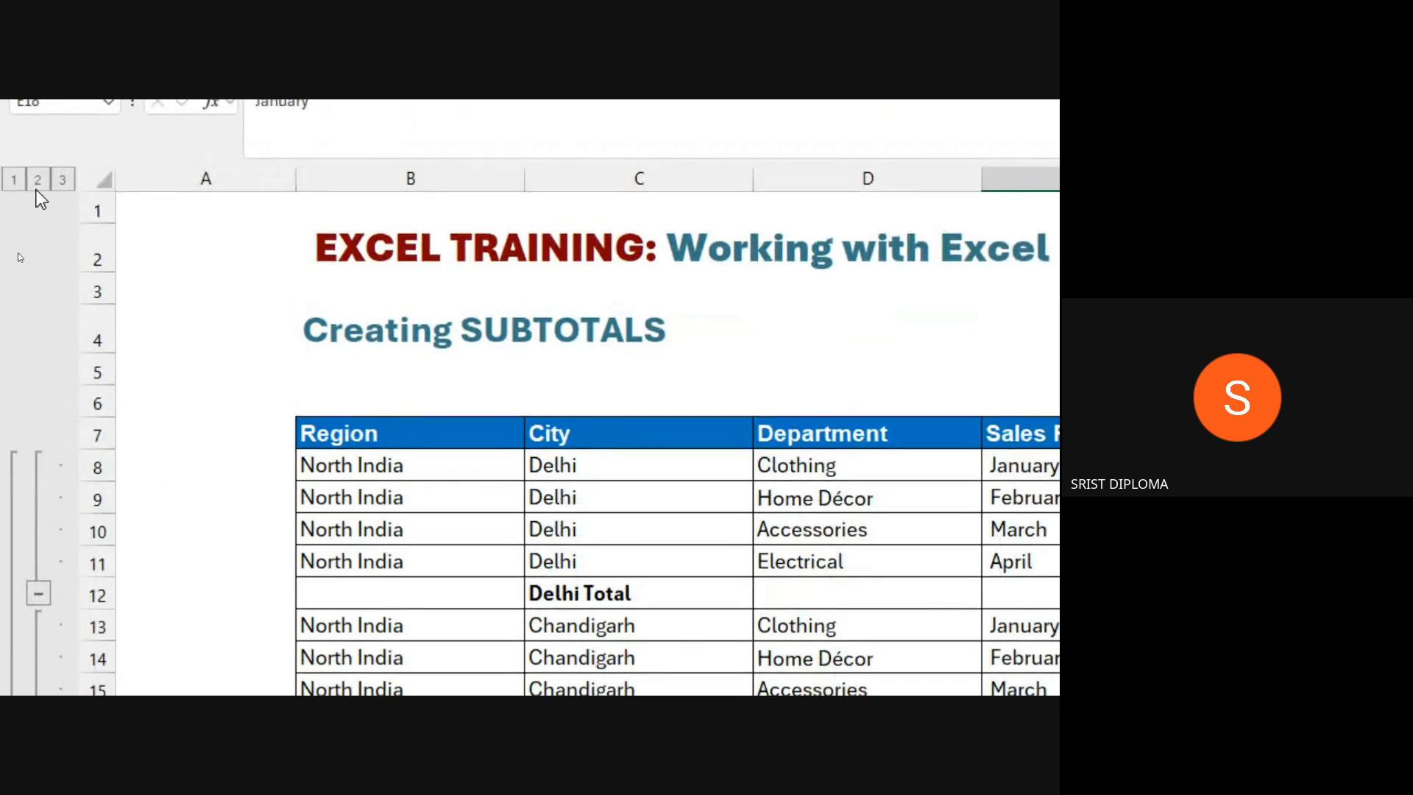
- Reduce the outline to the city totals and grand total, and restore the full detail level
{"action": "left_click", "coordinate": [38, 184]}
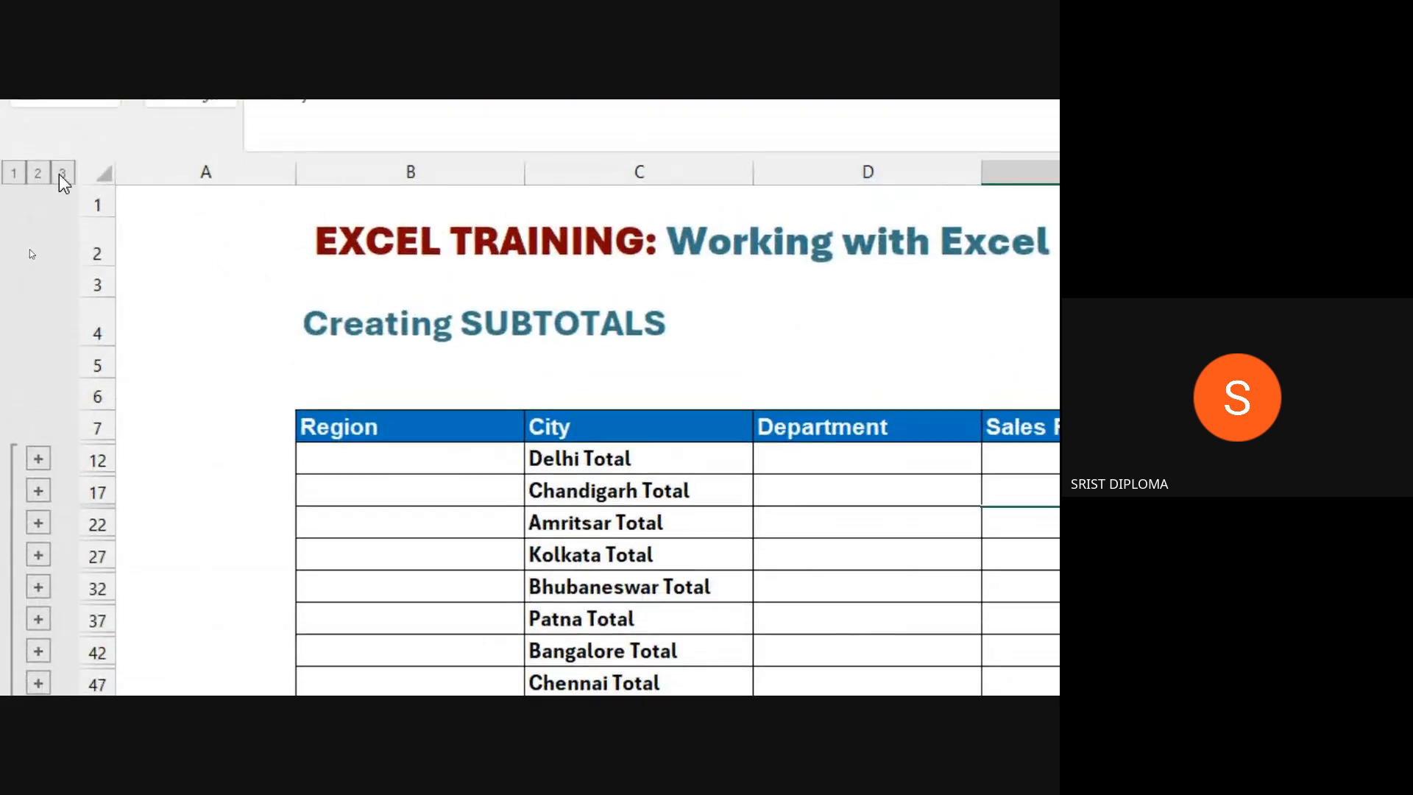
{"action": "left_click", "coordinate": [63, 128]}
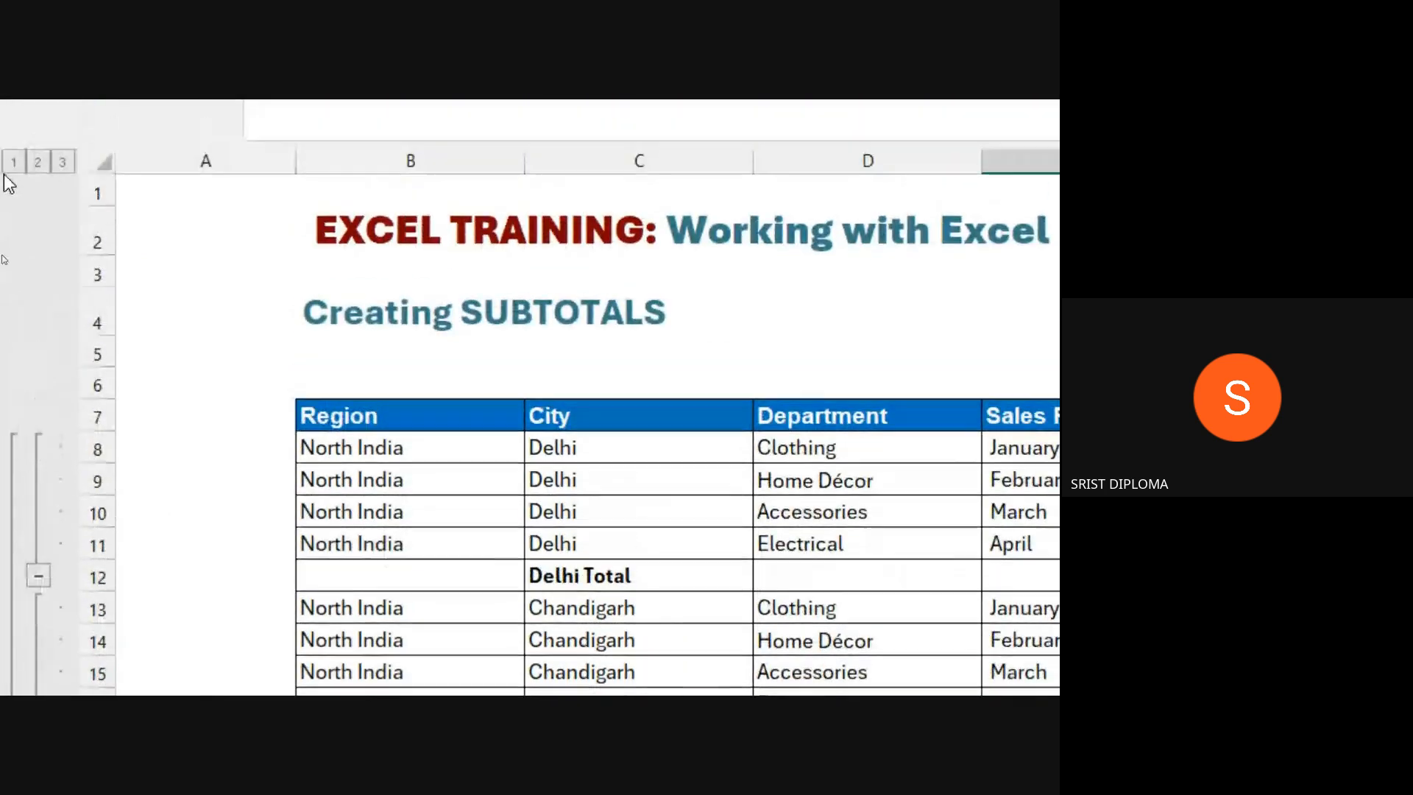
{"action": "left_click", "coordinate": [88, 207]}
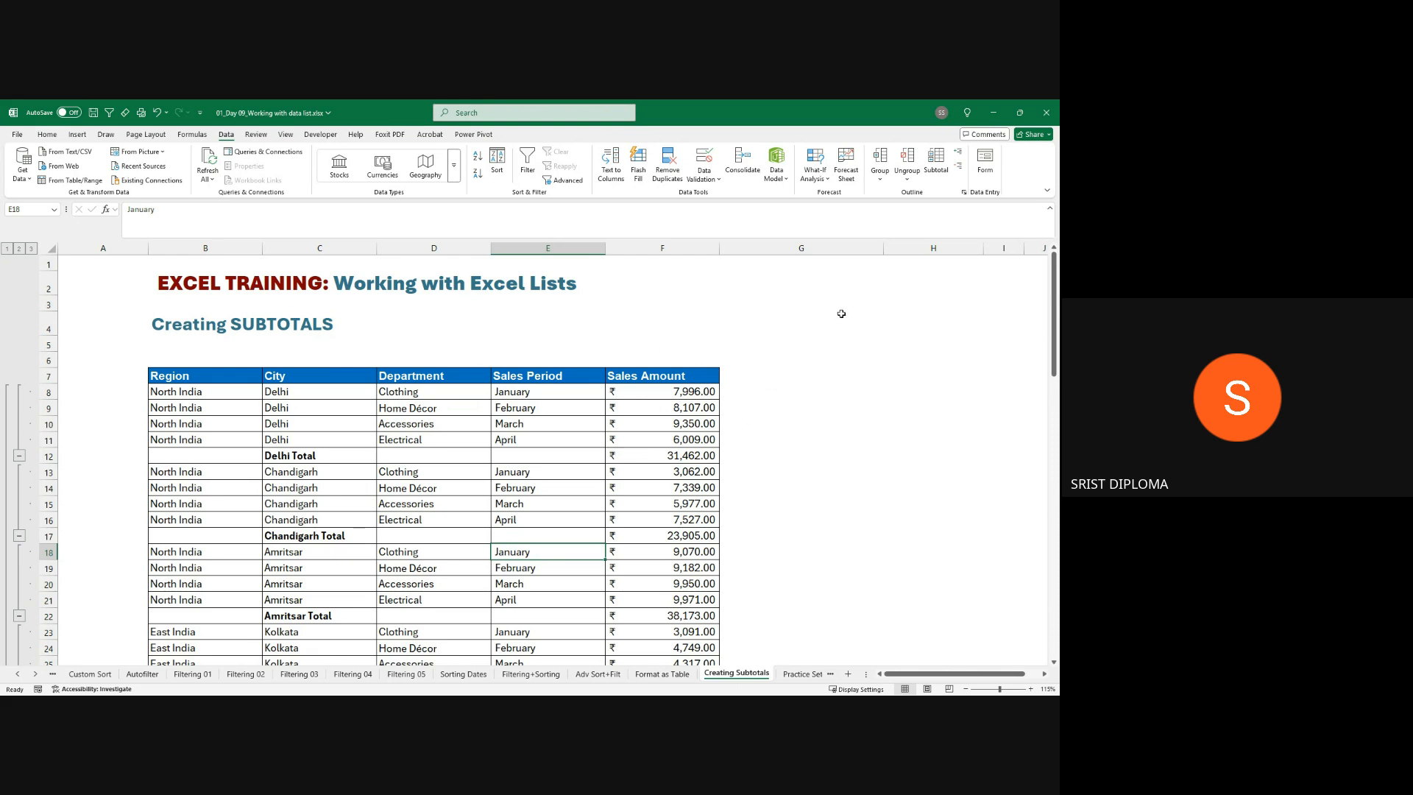
- Save and close the data list workbook, and open the More Pasting sheet of 02_Day 09_Moving and Linking to Data.xlsx
{"action": "key", "text": "ctrl+s"}
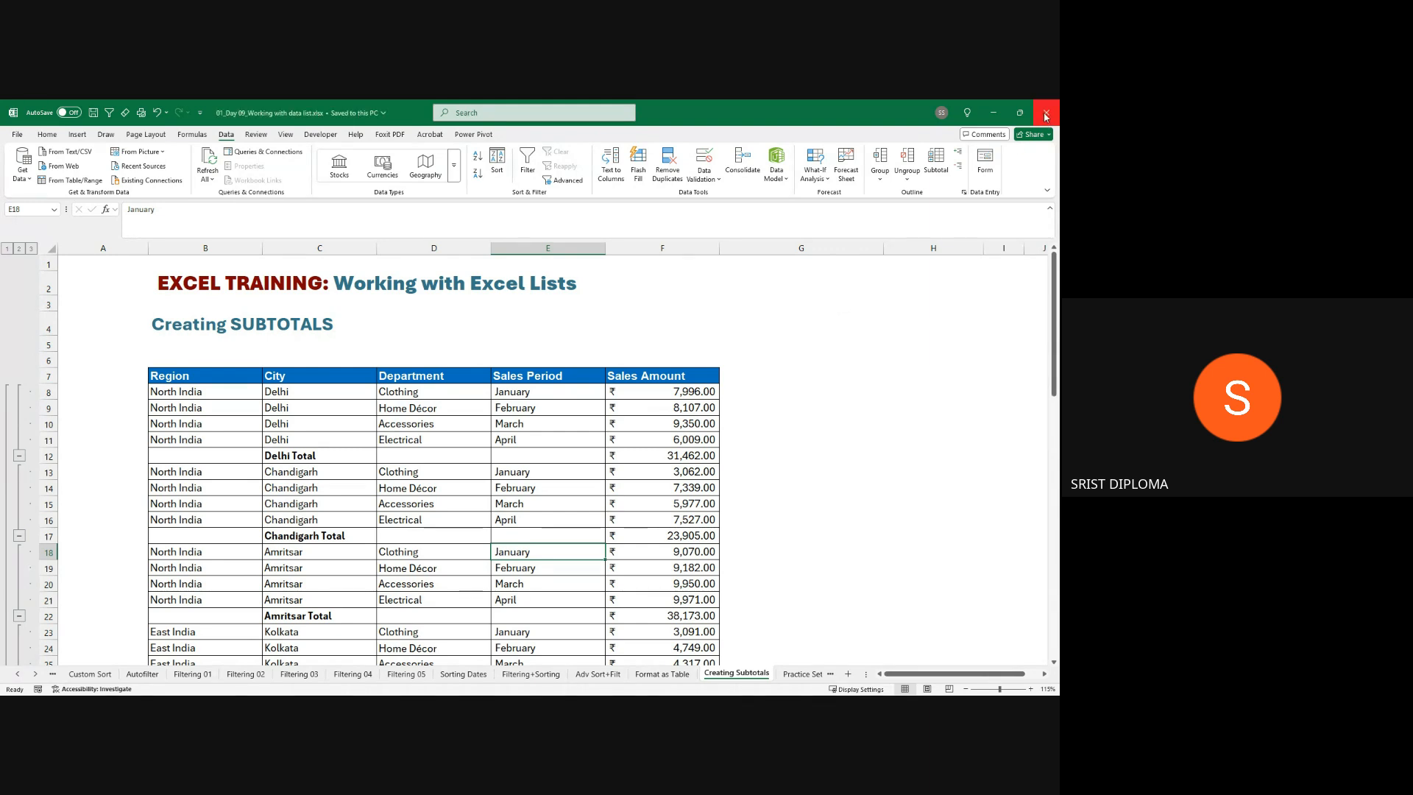
{"action": "left_click", "coordinate": [1046, 112]}
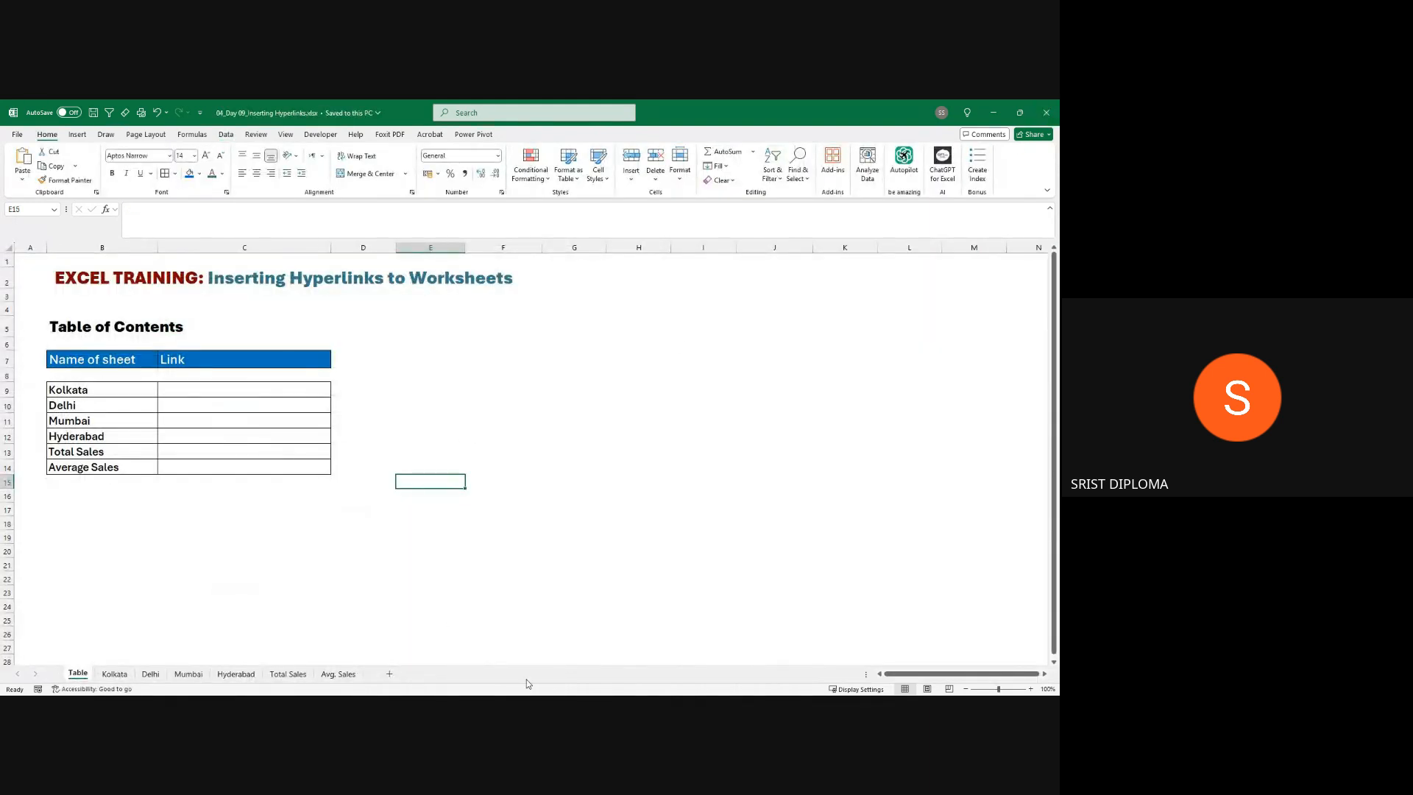
{"action": "left_click", "coordinate": [993, 116]}
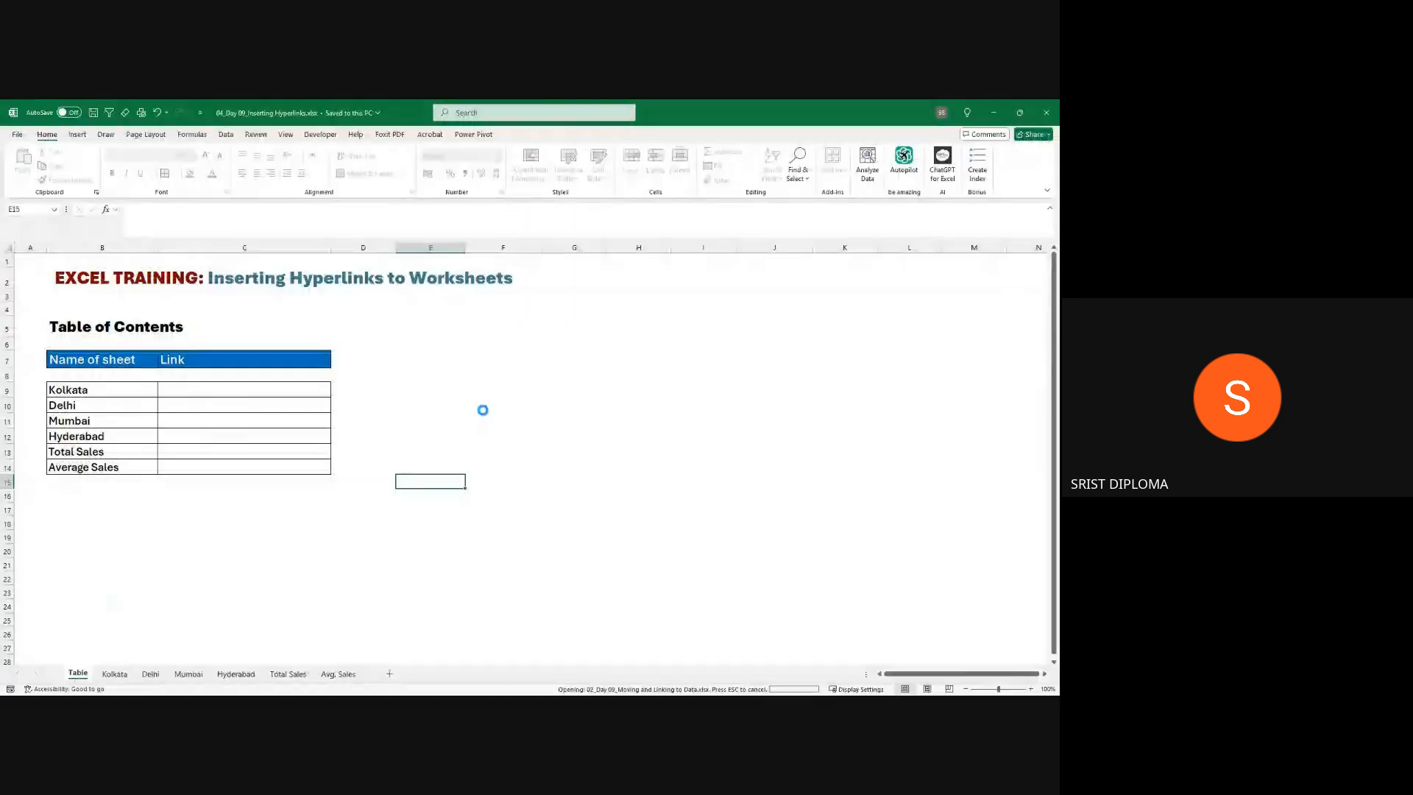
{"action": "left_click", "coordinate": [91, 674]}
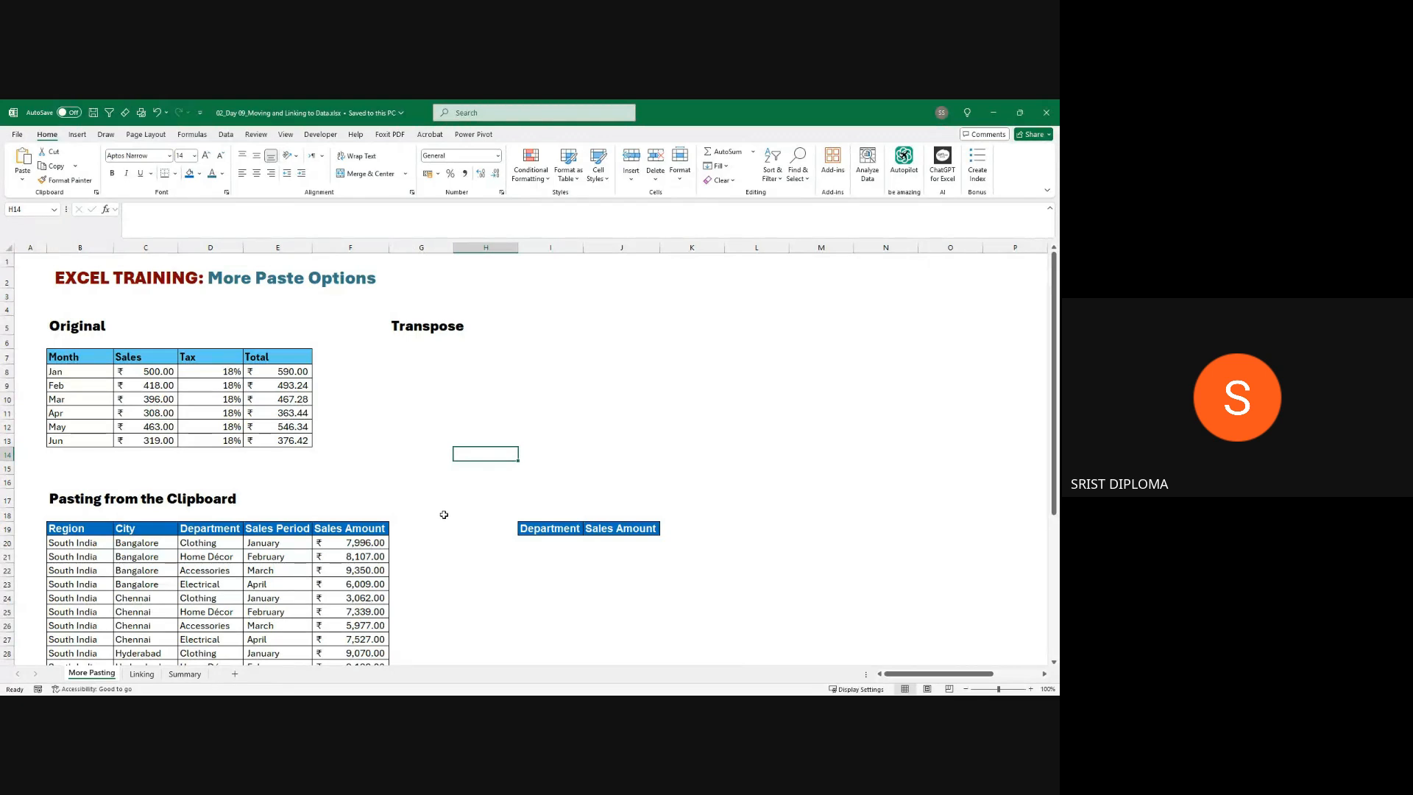
{"action": "scroll", "coordinate": [437, 518], "scroll_direction": "up", "scroll_amount": 2, "text": "ctrl"}
{"action": "left_click_drag", "start_coordinate": [927, 675], "coordinate": [908, 674]}
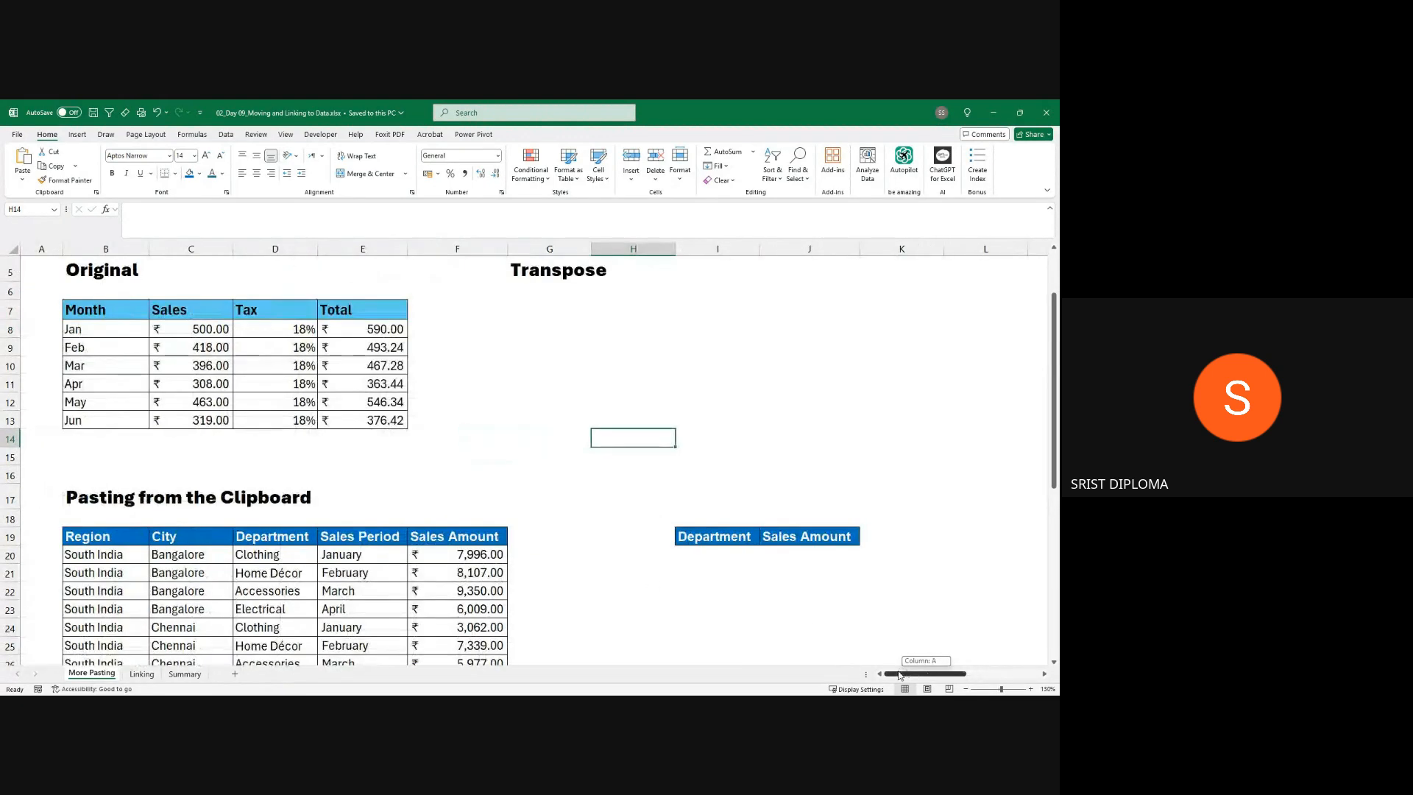
{"action": "scroll", "coordinate": [433, 521], "scroll_direction": "up", "scroll_amount": 2}
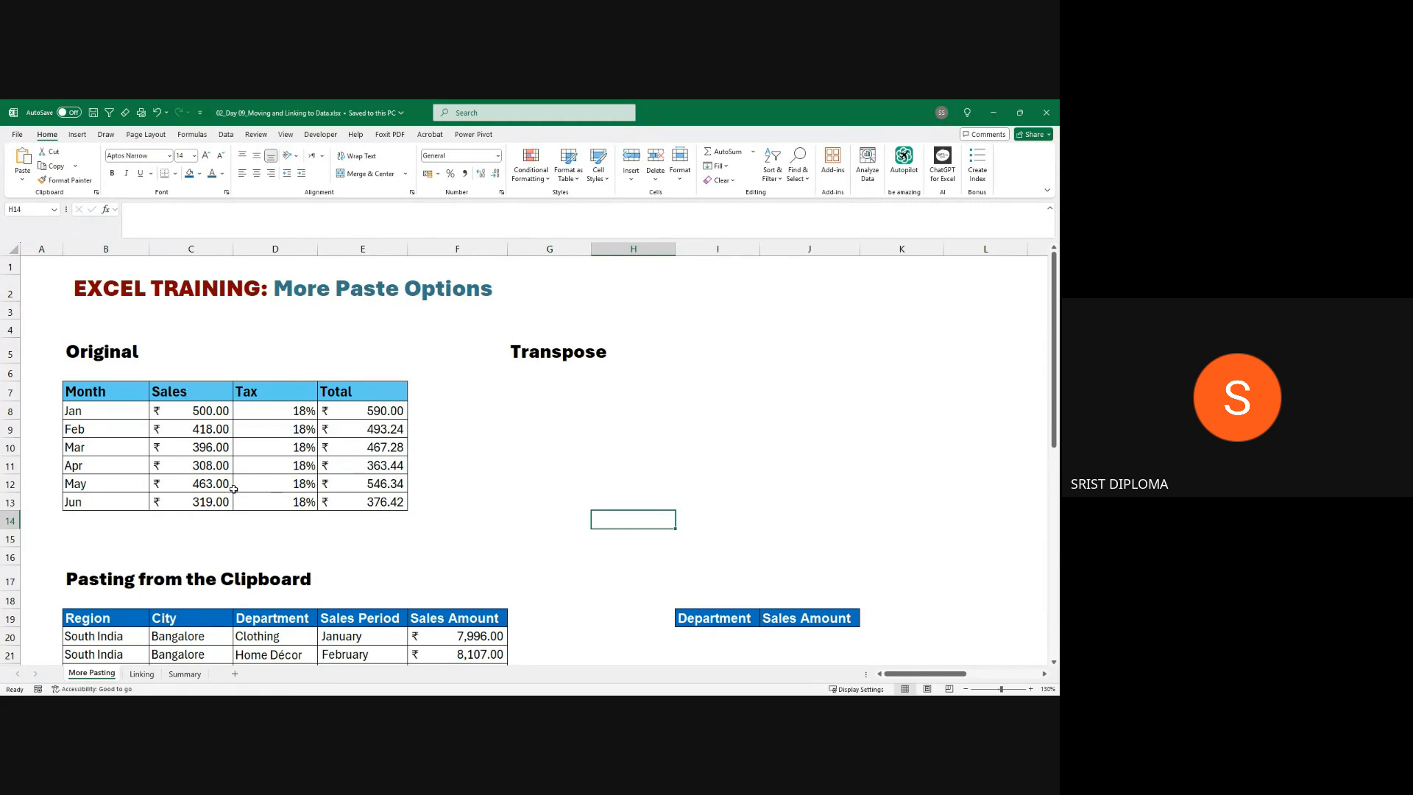
{"action": "left_click", "coordinate": [545, 392]}
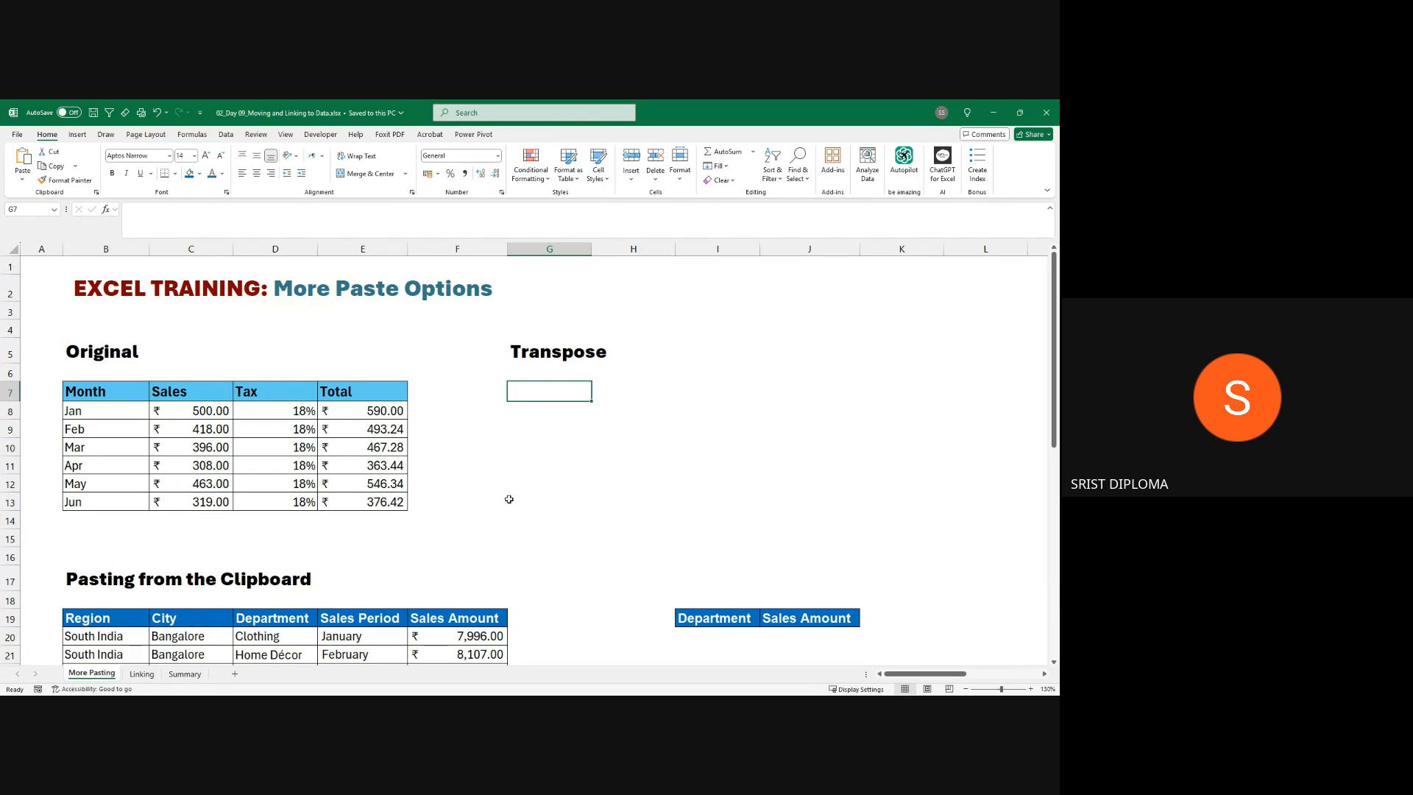
{"action": "left_click", "coordinate": [134, 422]}
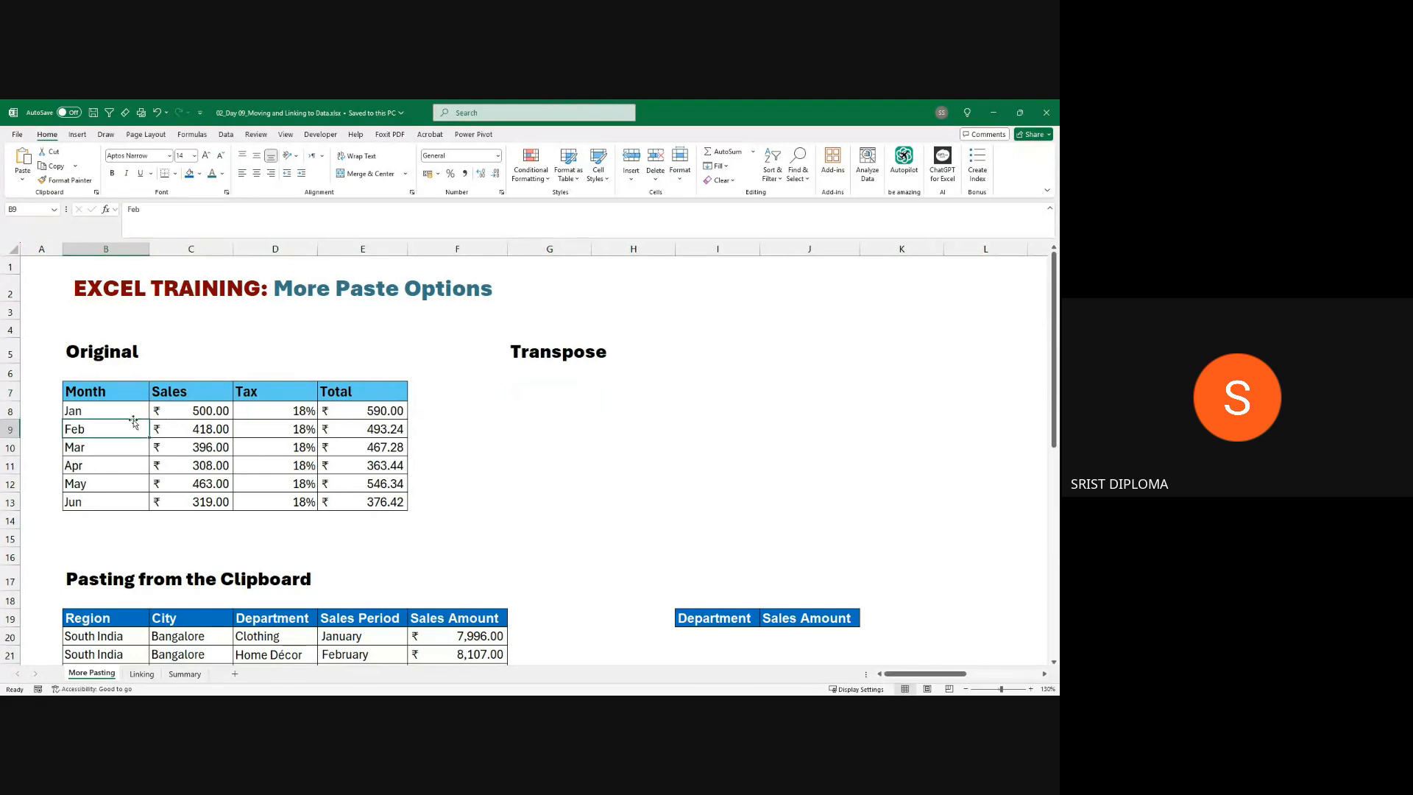
{"action": "key", "text": "ctrl+a"}
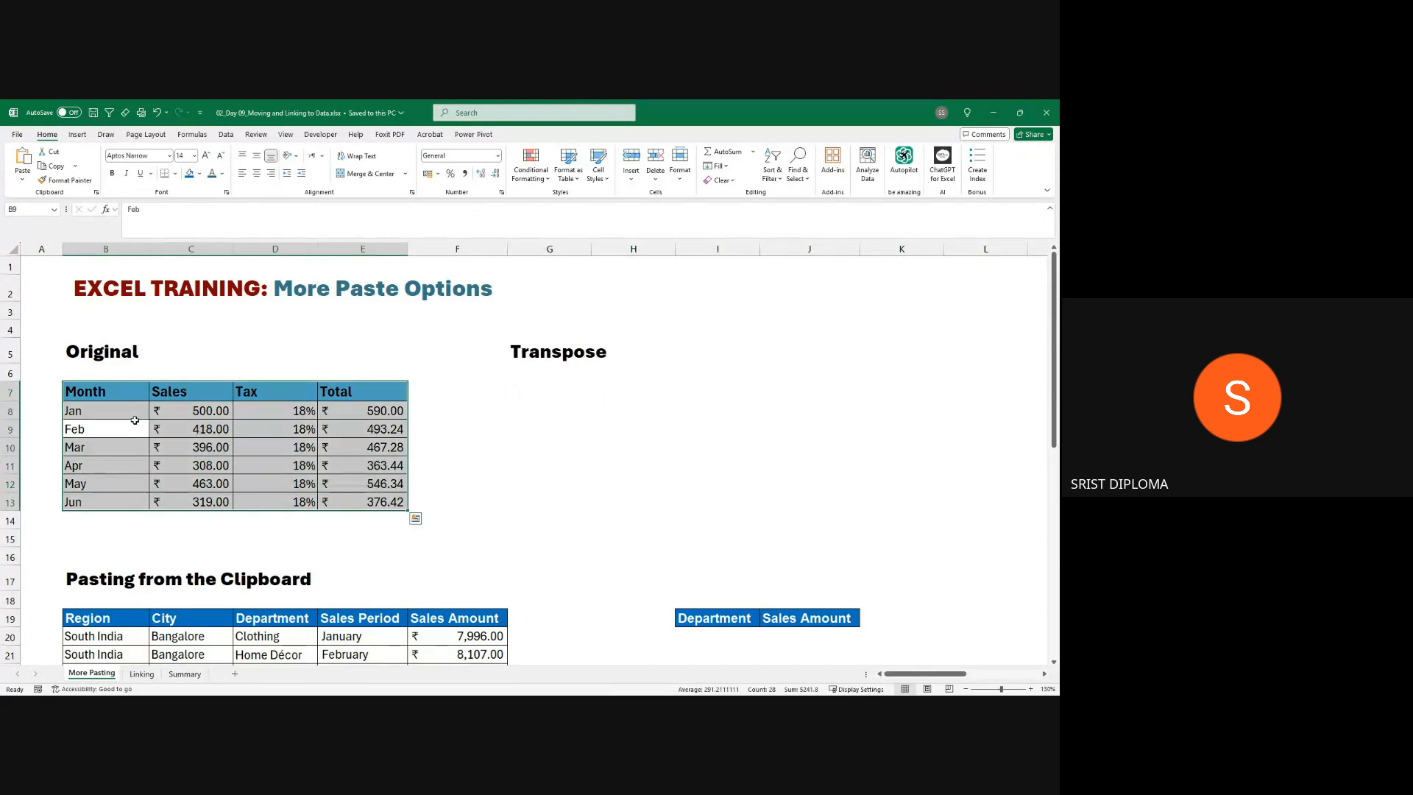
{"action": "key", "text": "ctrl+q"}
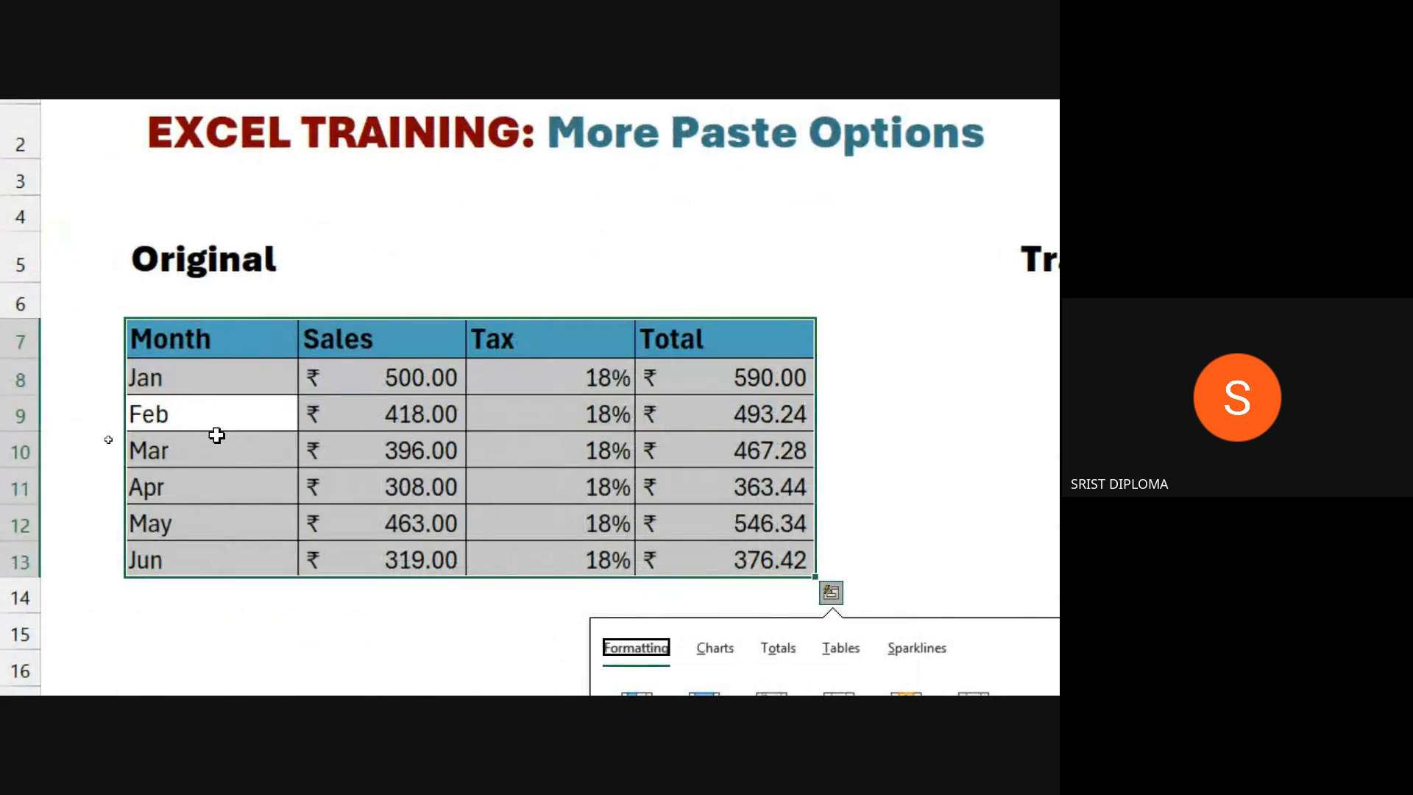
{"action": "key", "text": "Escape"}
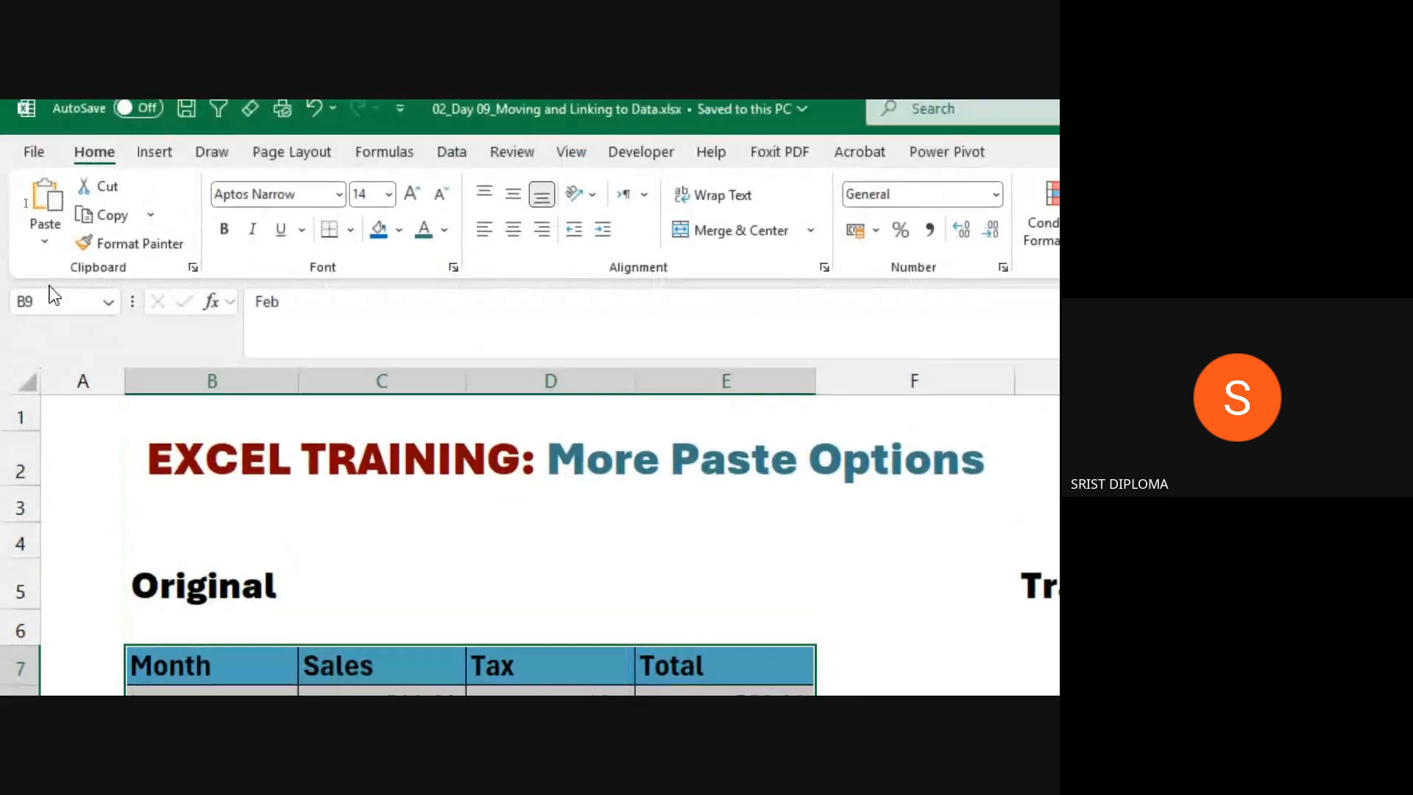
{"action": "left_click", "coordinate": [45, 240]}
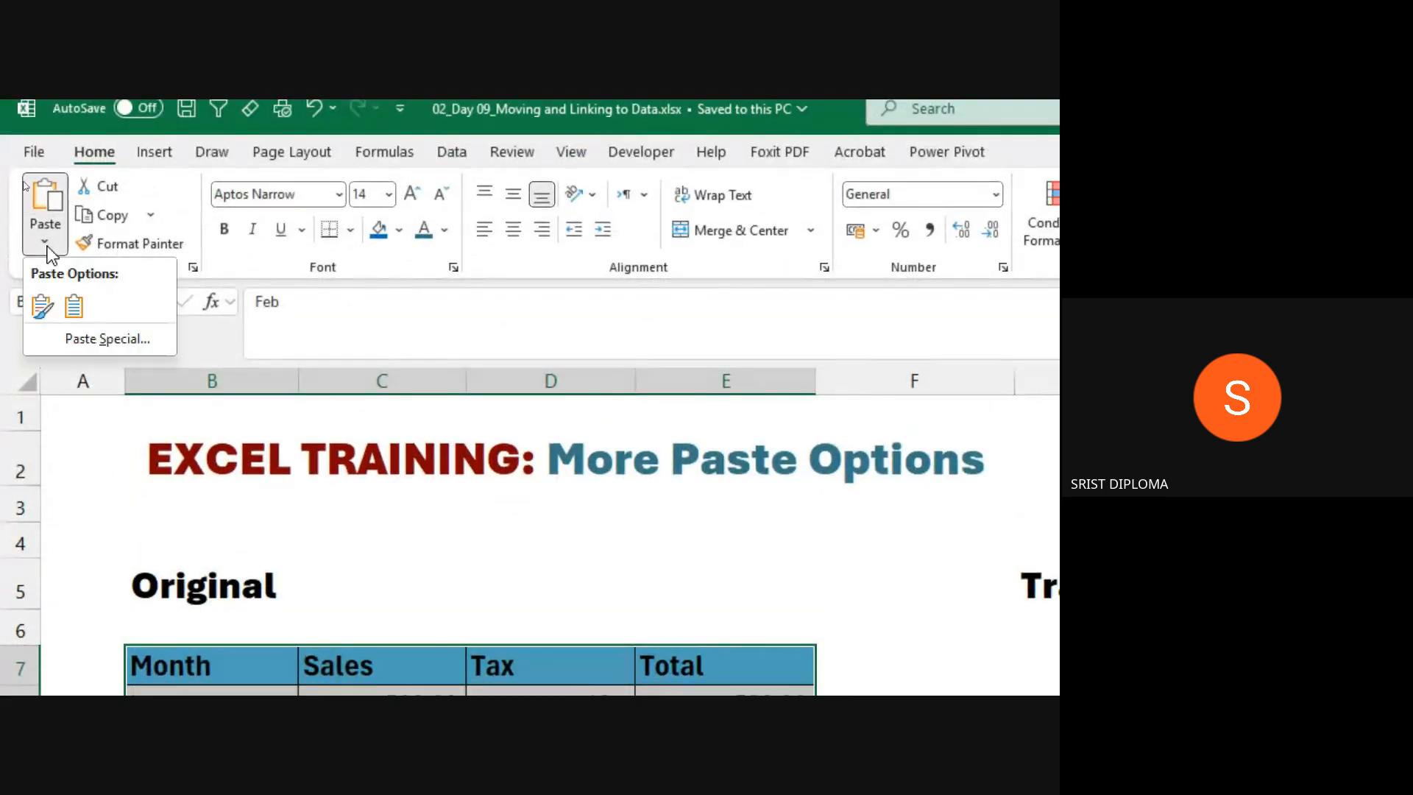
{"action": "left_click", "coordinate": [107, 340]}
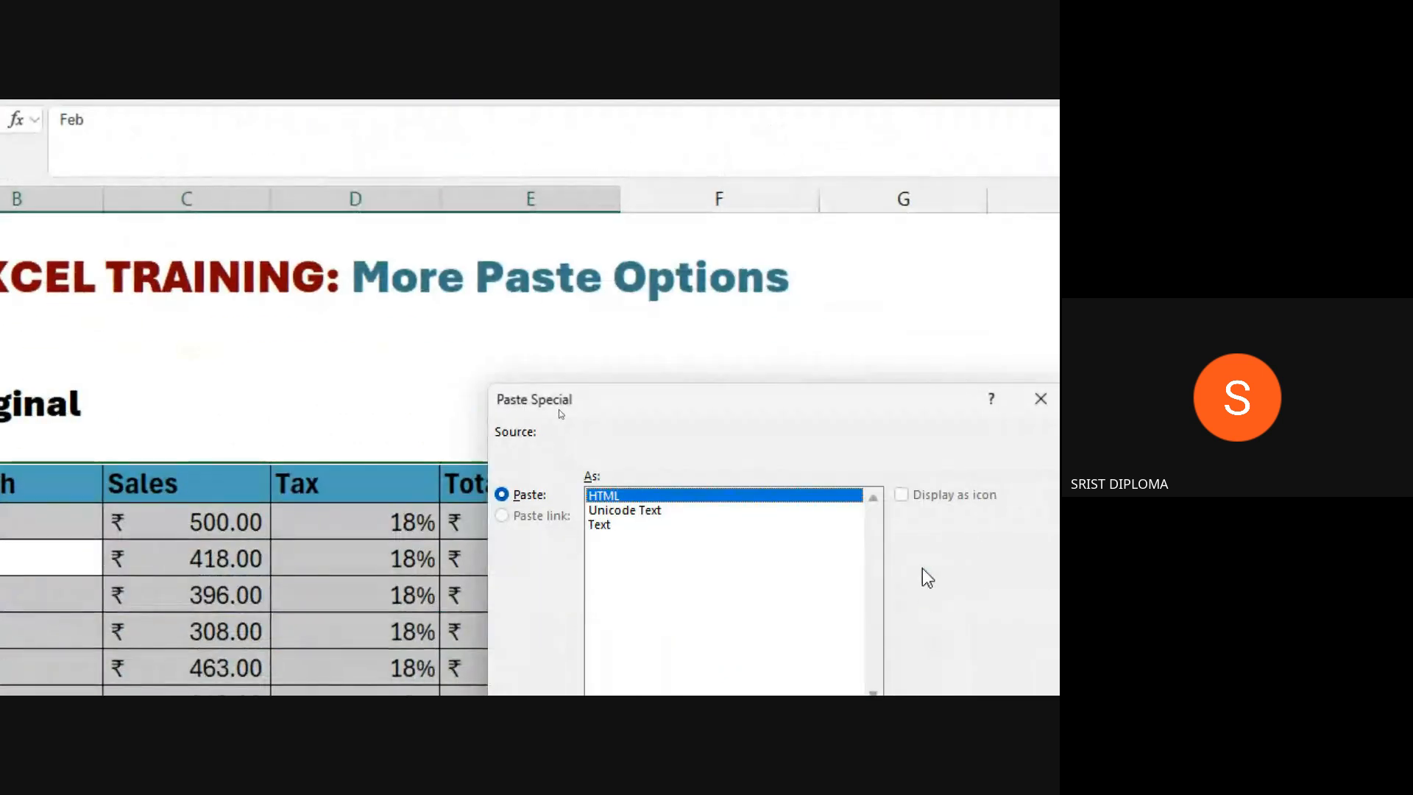
{"action": "left_click_drag", "start_coordinate": [749, 407], "coordinate": [527, 346]}
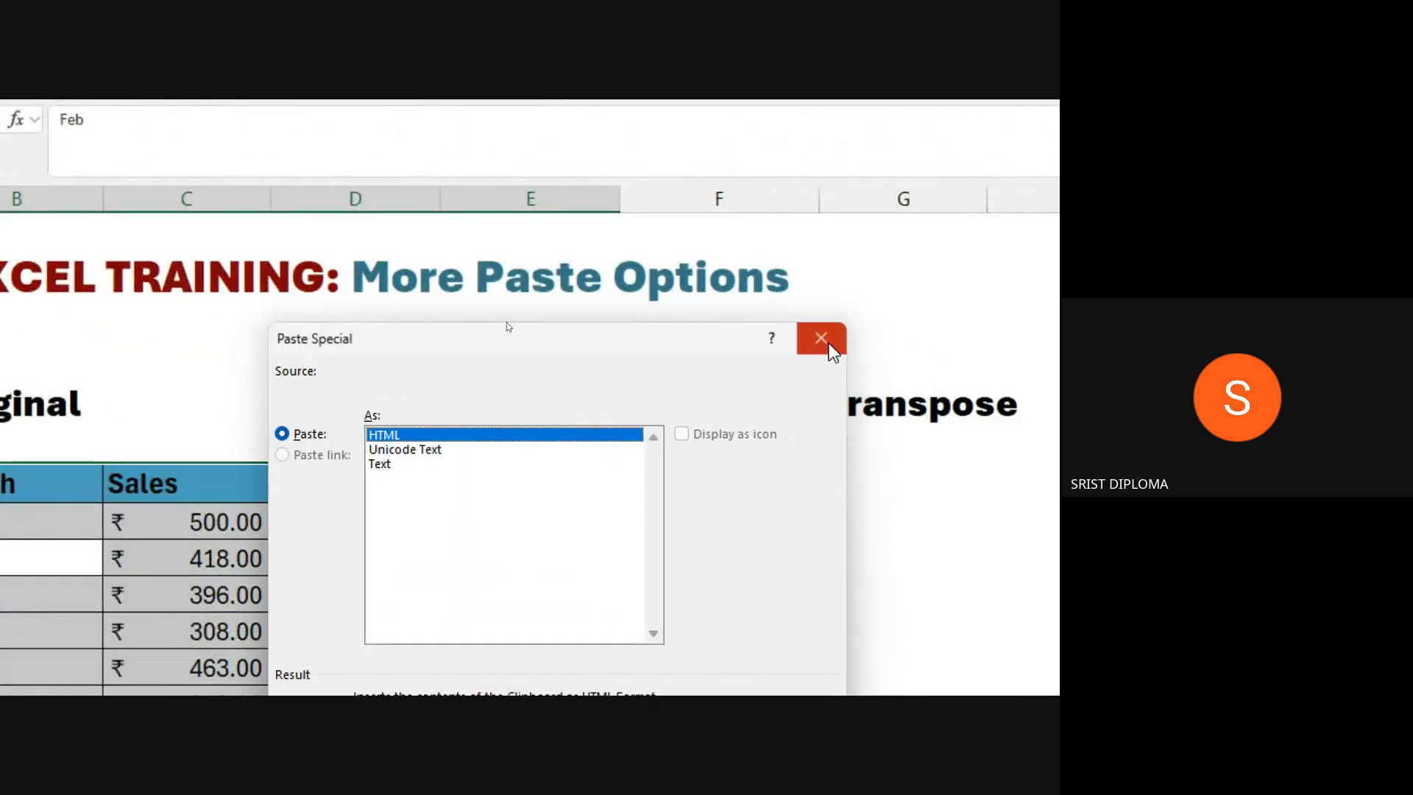
{"action": "left_click", "coordinate": [819, 341]}
- Copy the whole Original table with its Month, Sales, Tax and Total columns
{"action": "left_click", "coordinate": [227, 607]}
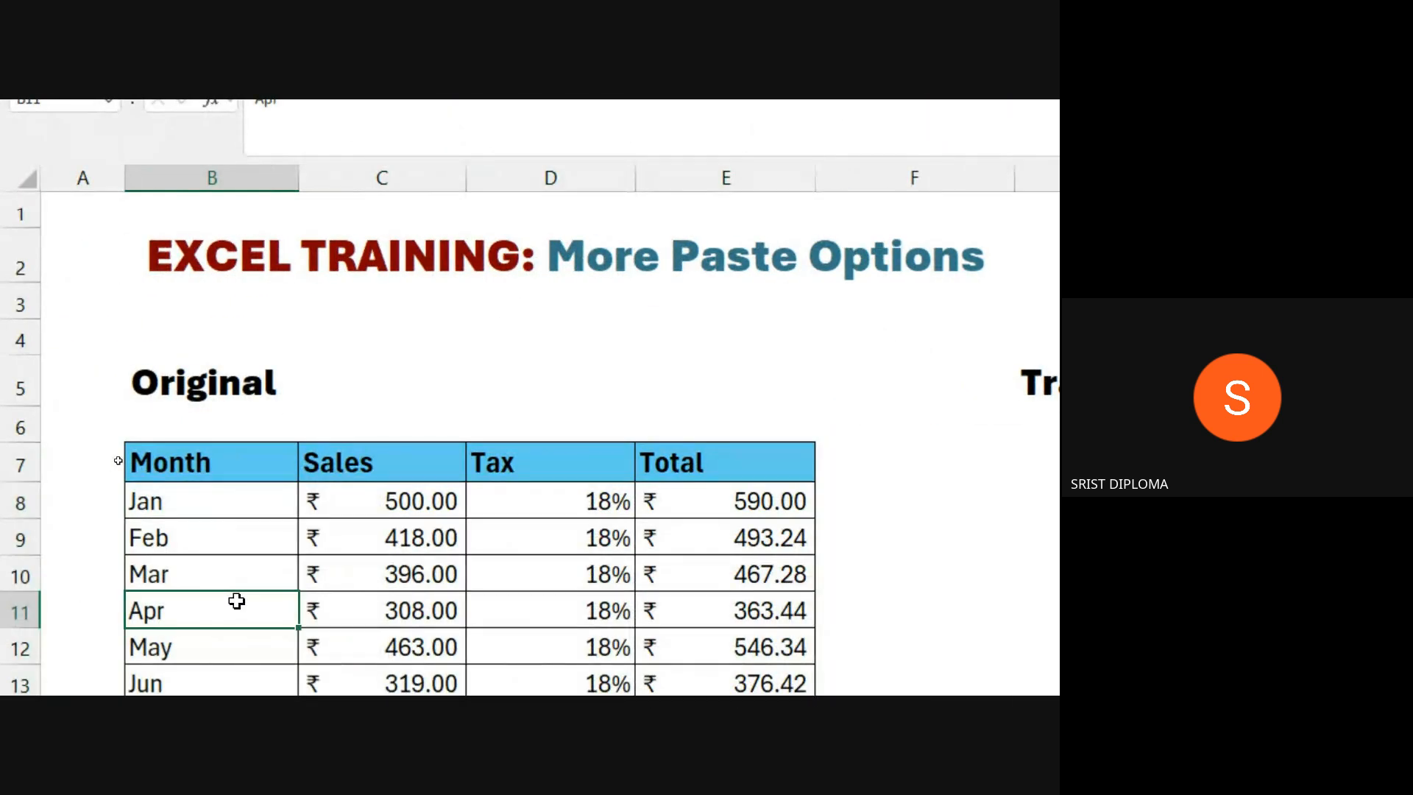
{"action": "key", "text": "ctrl+a"}
{"action": "key", "text": "ctrl+c"}
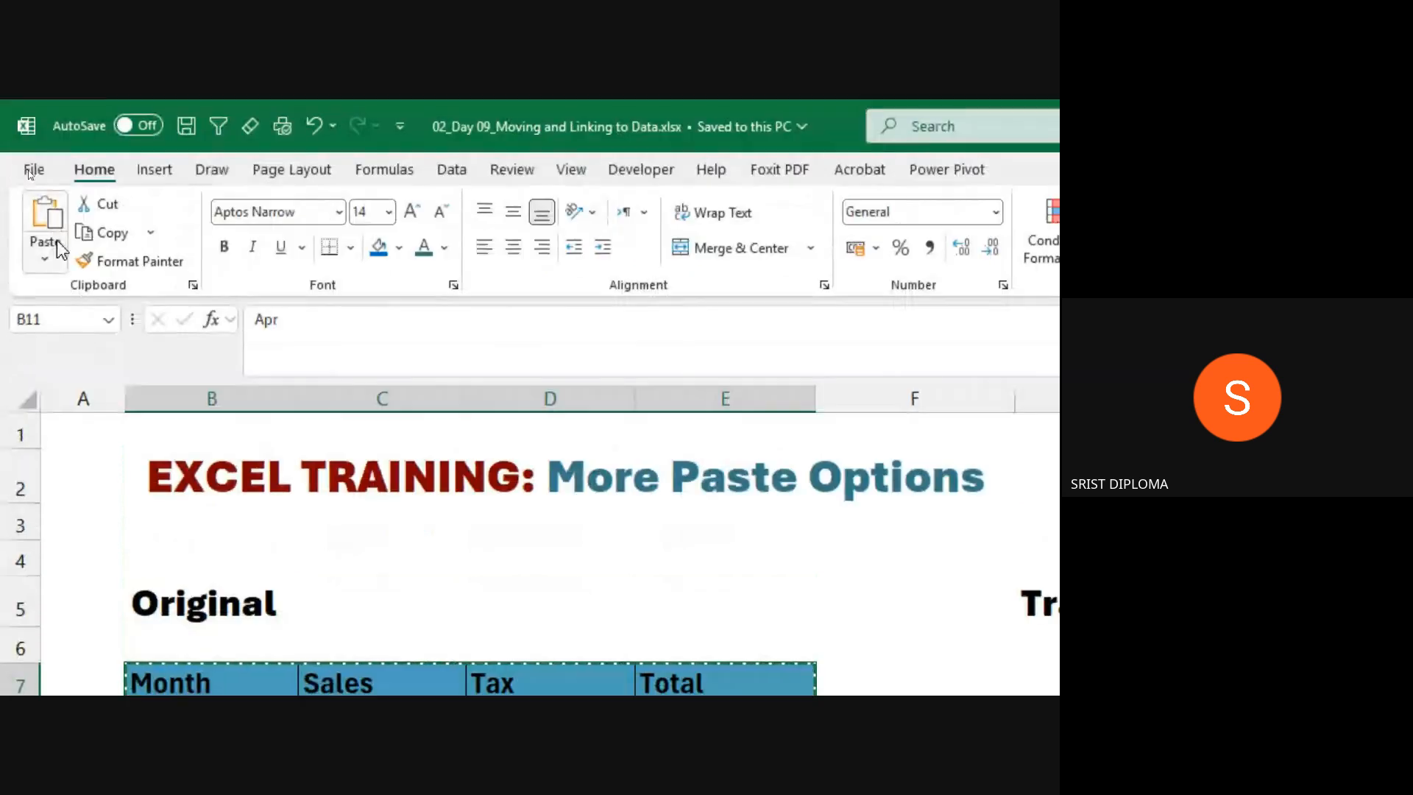
{"action": "left_click", "coordinate": [44, 254]}
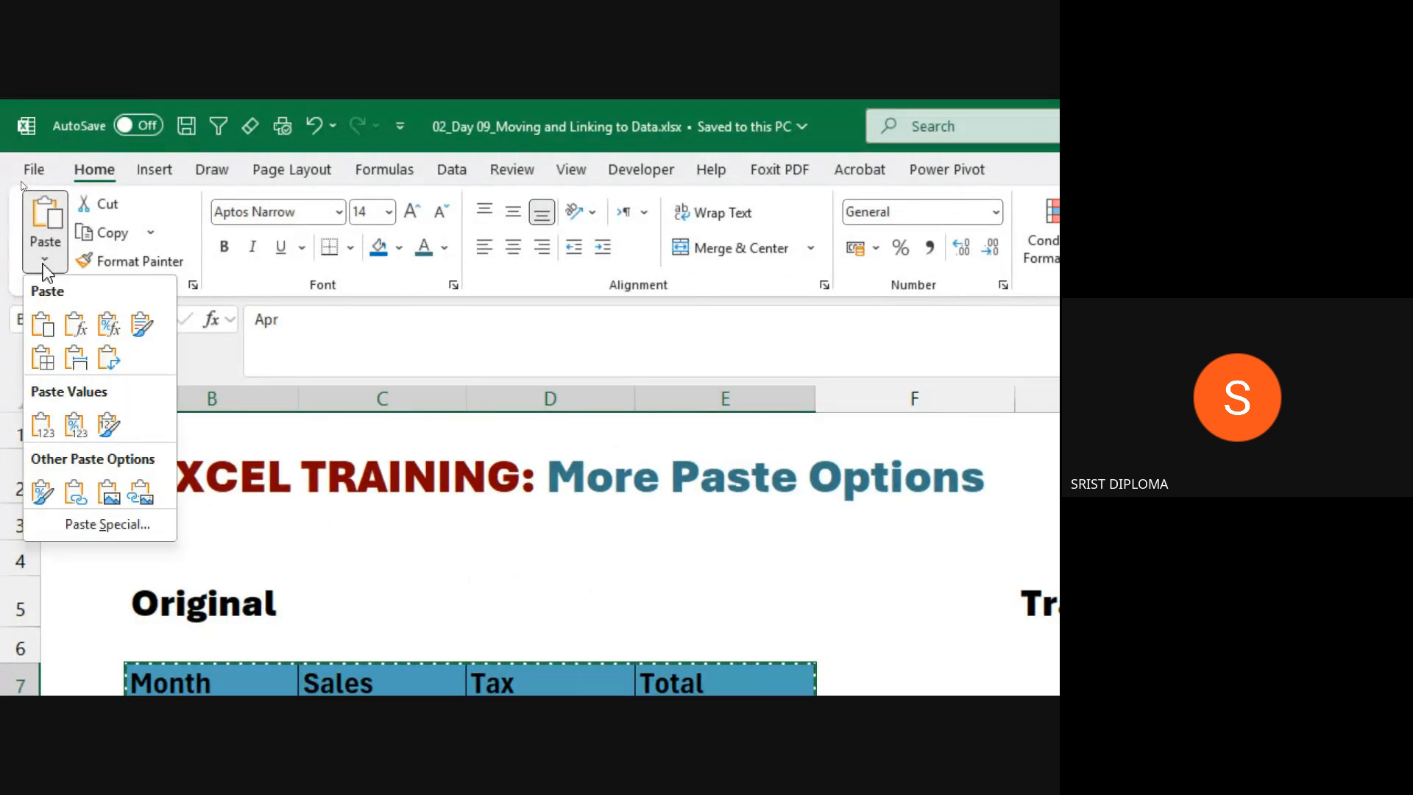
{"action": "left_click", "coordinate": [97, 524]}
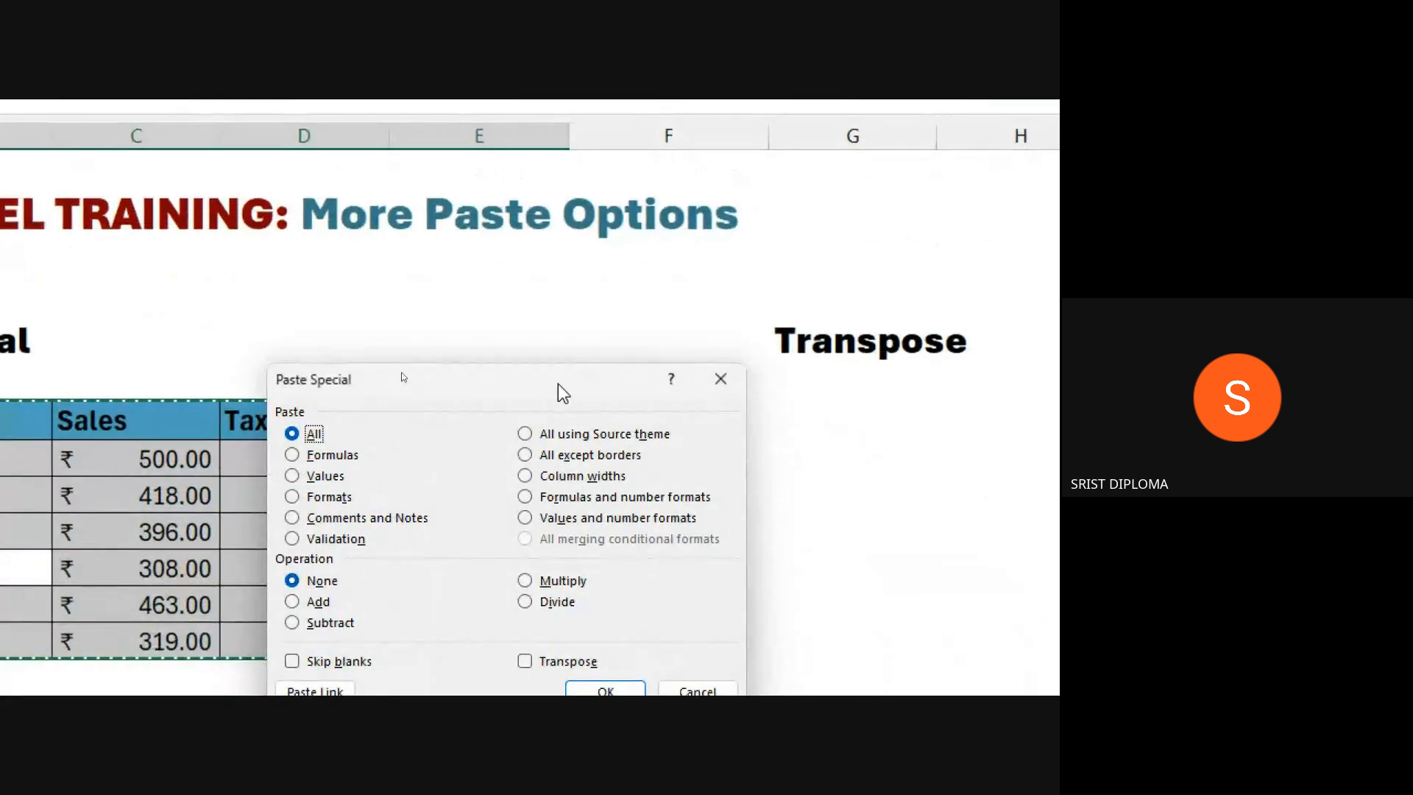
{"action": "left_click_drag", "start_coordinate": [558, 383], "coordinate": [505, 241]}
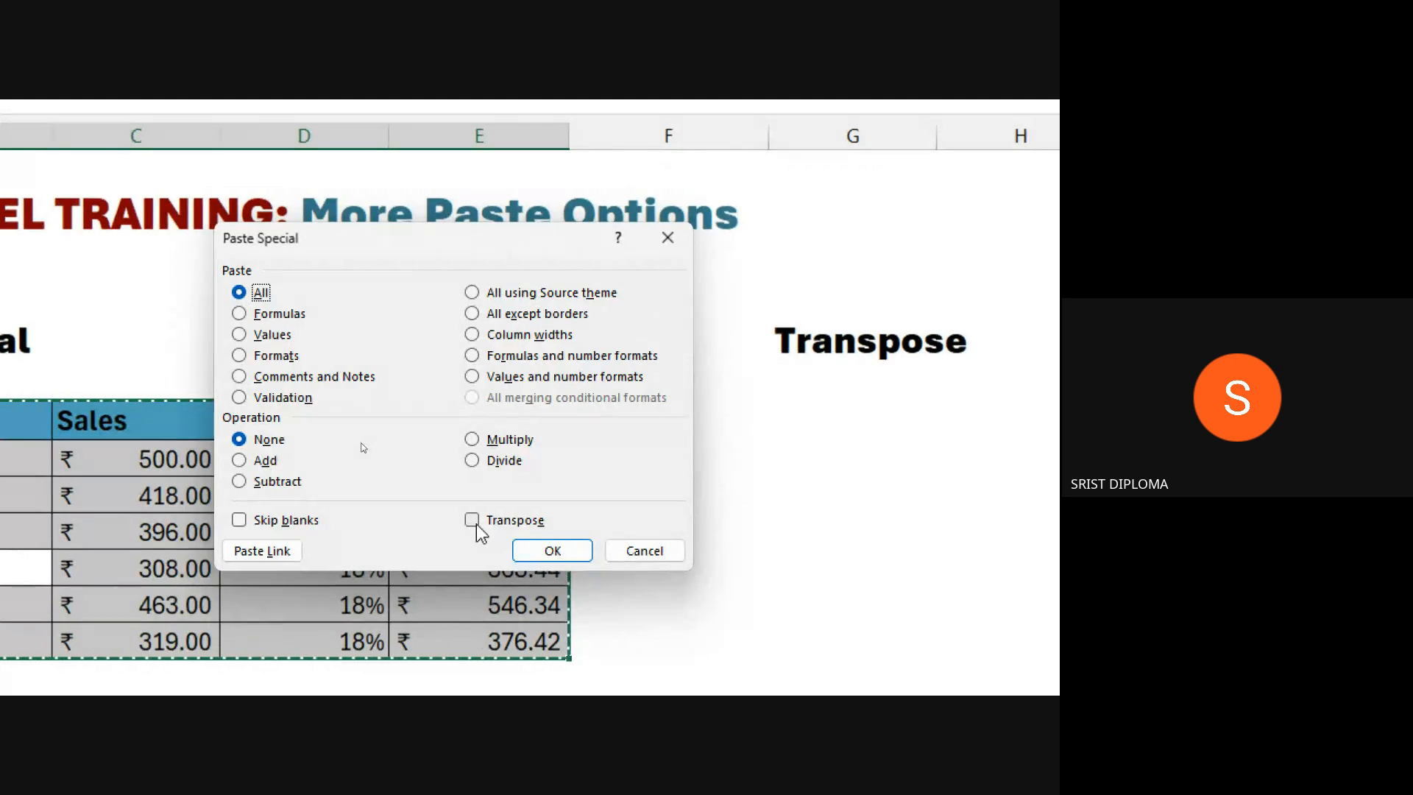
{"action": "left_click", "coordinate": [670, 557]}
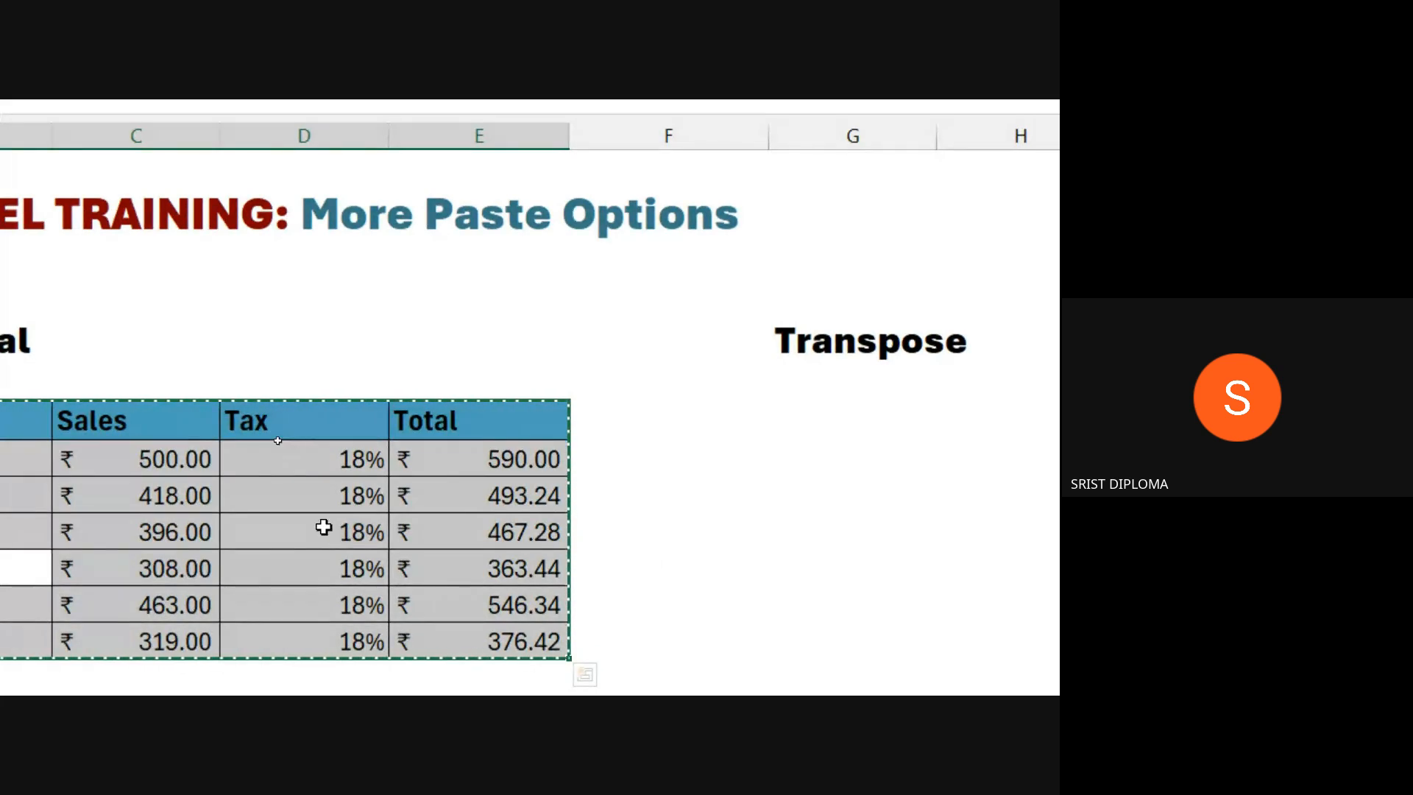
- Paste the copied Original table with Paste Special's Transpose option at cell G7 under the Transpose heading
{"action": "scroll", "coordinate": [505, 536], "scroll_direction": "right", "scroll_amount": 2}
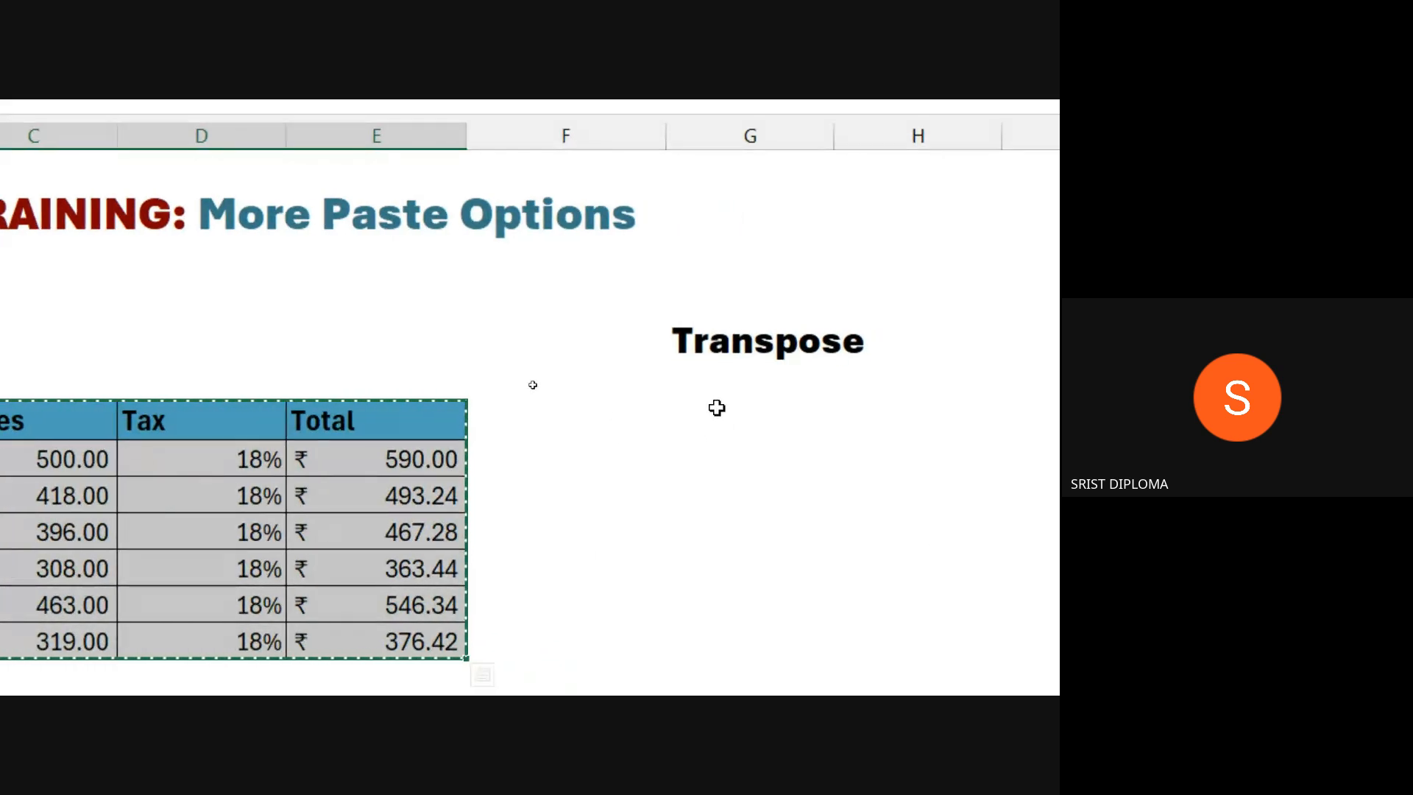
{"action": "left_click", "coordinate": [716, 409]}
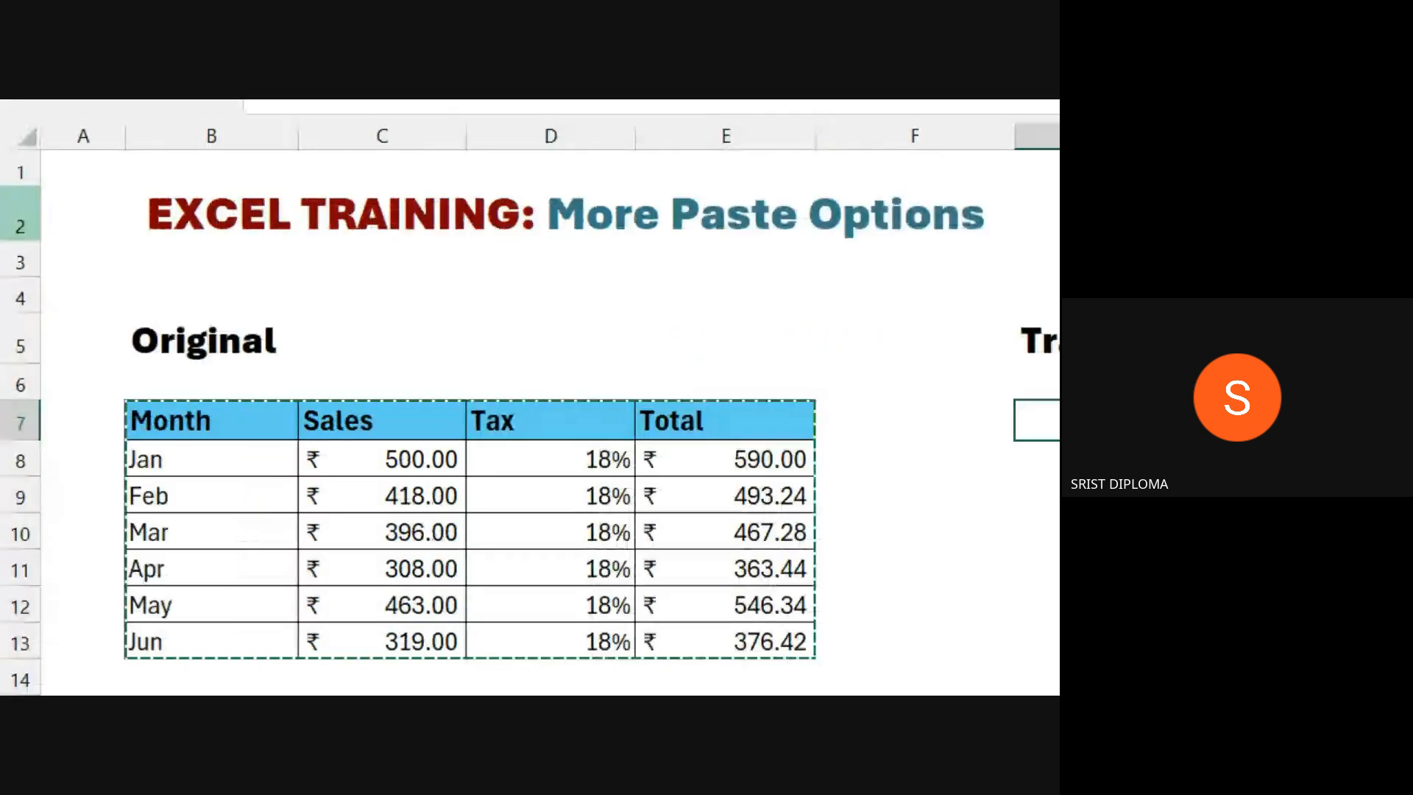
{"action": "left_click", "coordinate": [44, 228]}
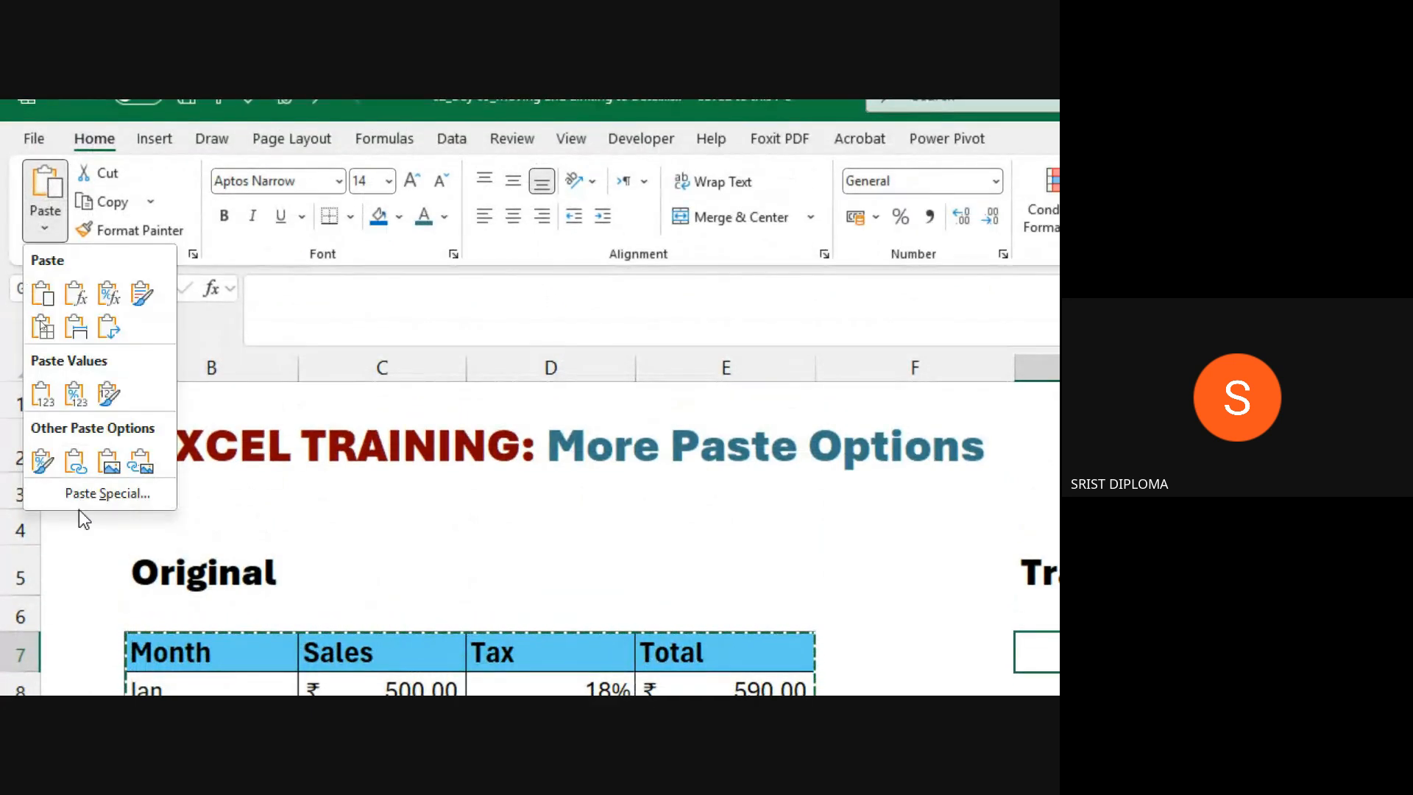
{"action": "left_click", "coordinate": [121, 494]}
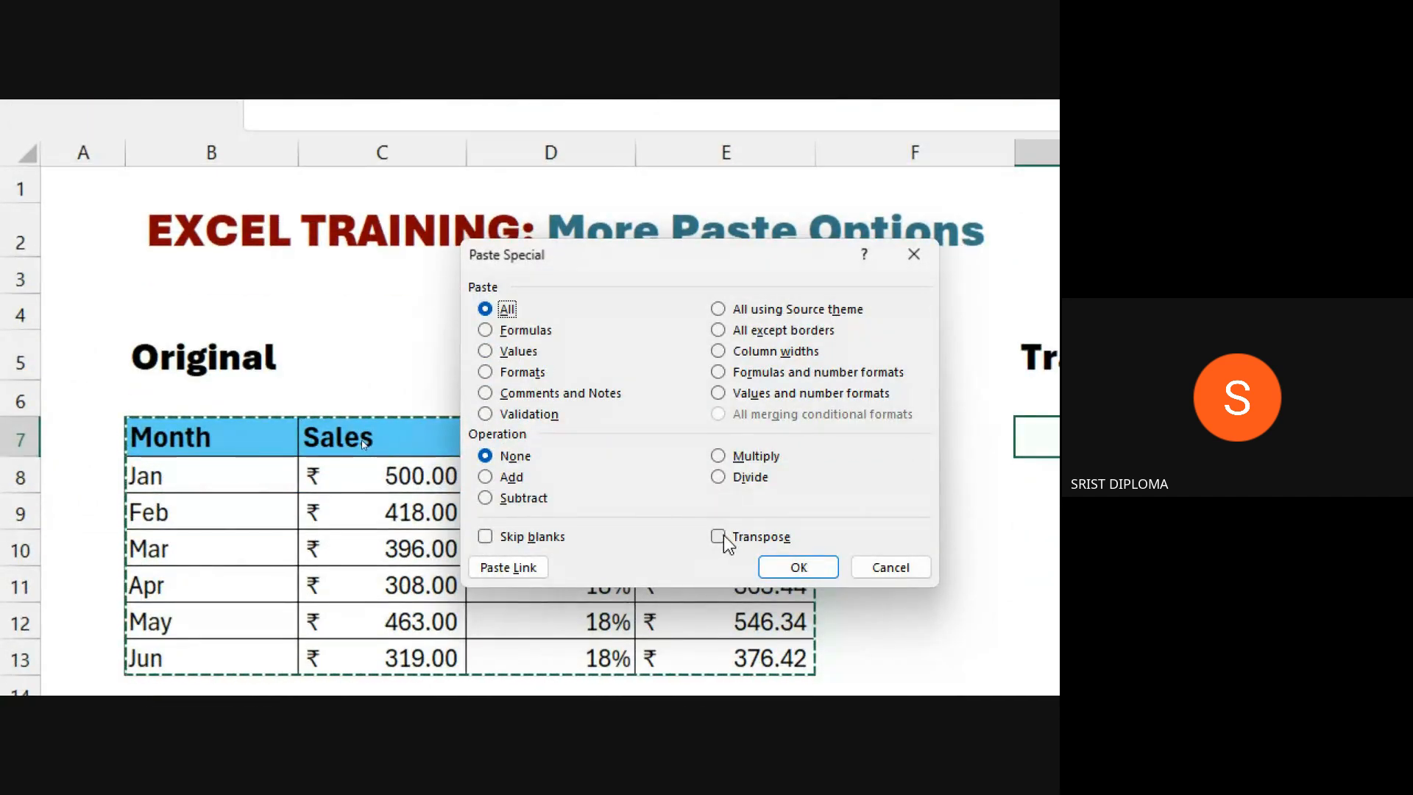
{"action": "left_click", "coordinate": [722, 537]}
{"action": "left_click", "coordinate": [806, 568]}
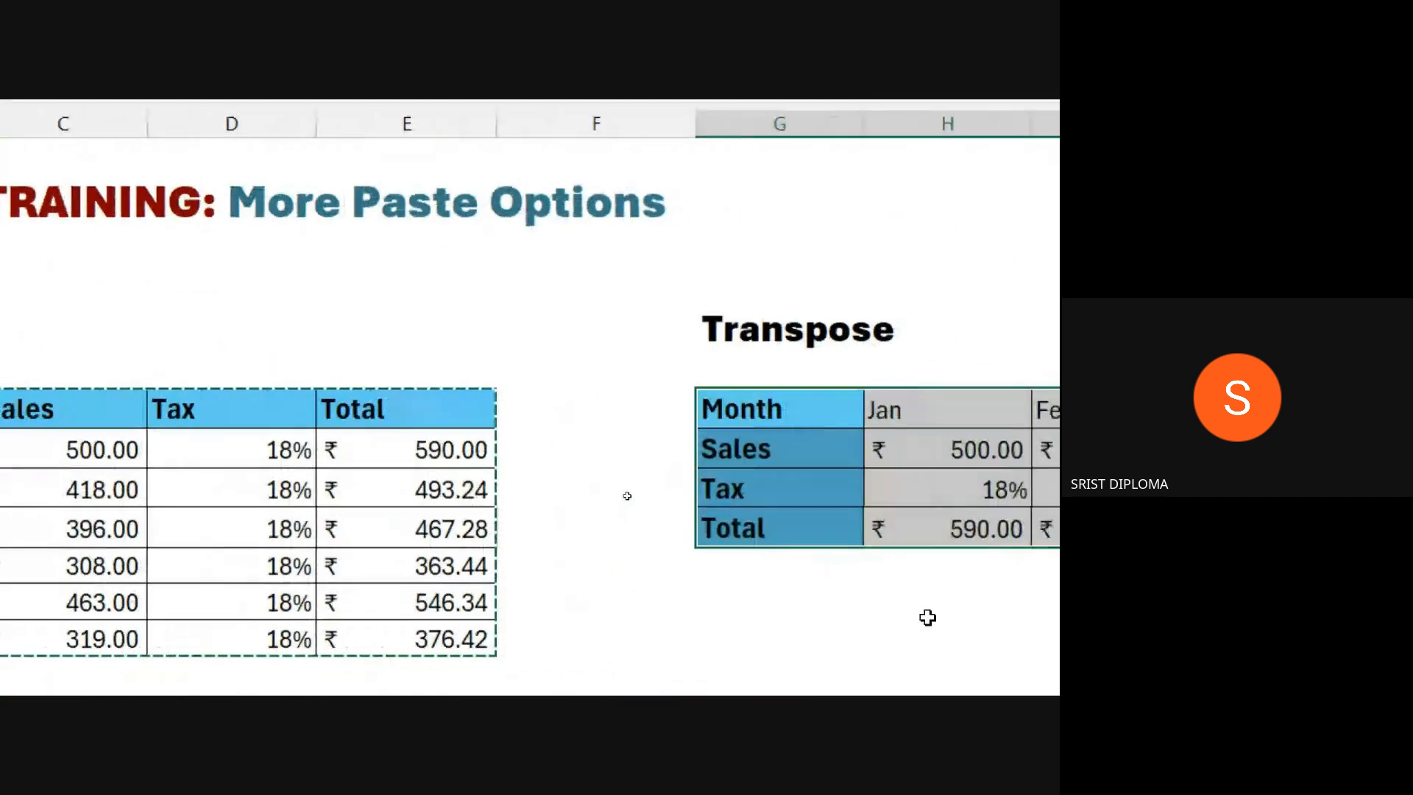
{"action": "key", "text": "ctrl"}
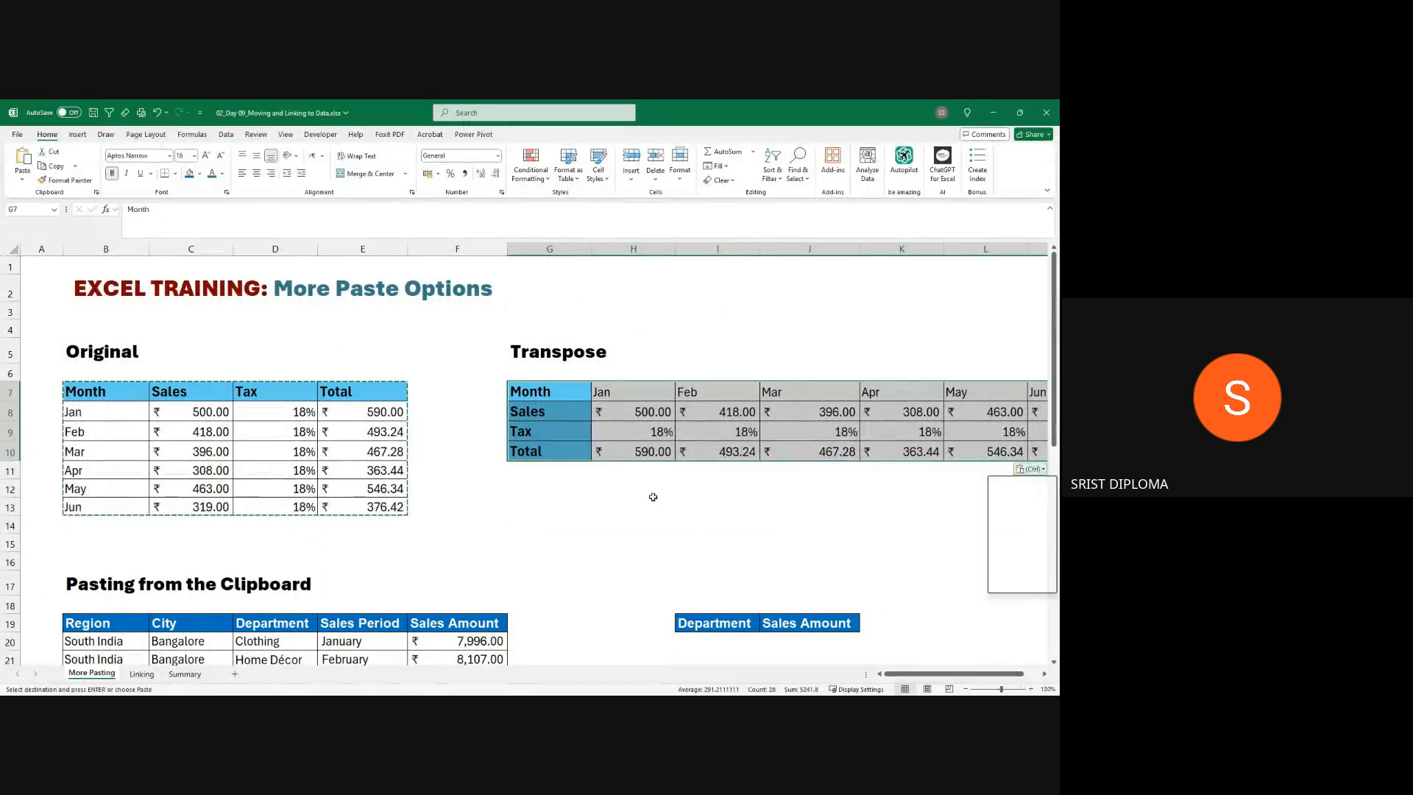
- Set the sheet zoom to 120% and compare the transposed table with the Original table
{"action": "mouse_move", "coordinate": [932, 675]}
{"action": "left_mouse_down"}
{"action": "mouse_move", "coordinate": [974, 674]}
{"action": "mouse_move", "coordinate": [932, 676]}
{"action": "mouse_move", "coordinate": [945, 675]}
{"action": "left_mouse_up"}
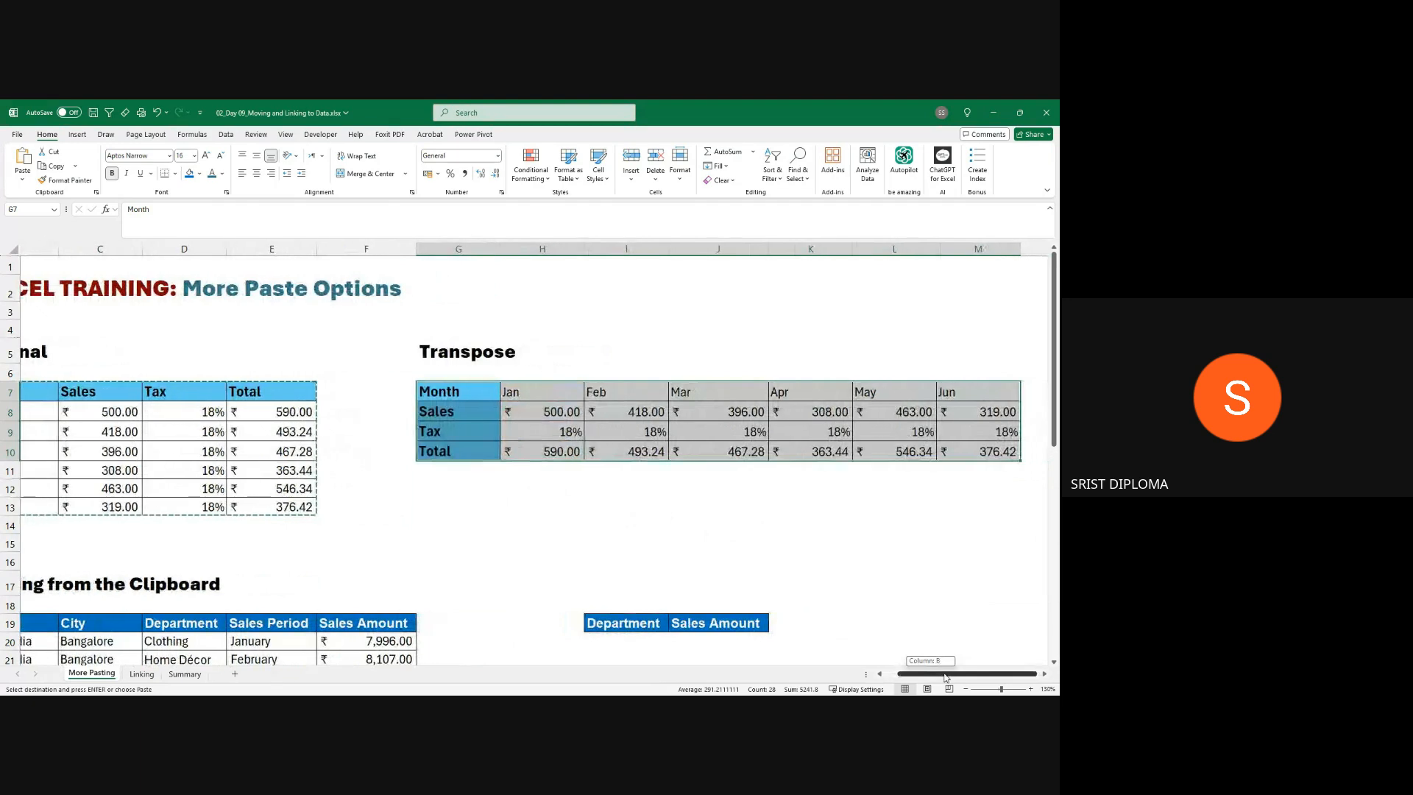
{"action": "left_click", "coordinate": [737, 564]}
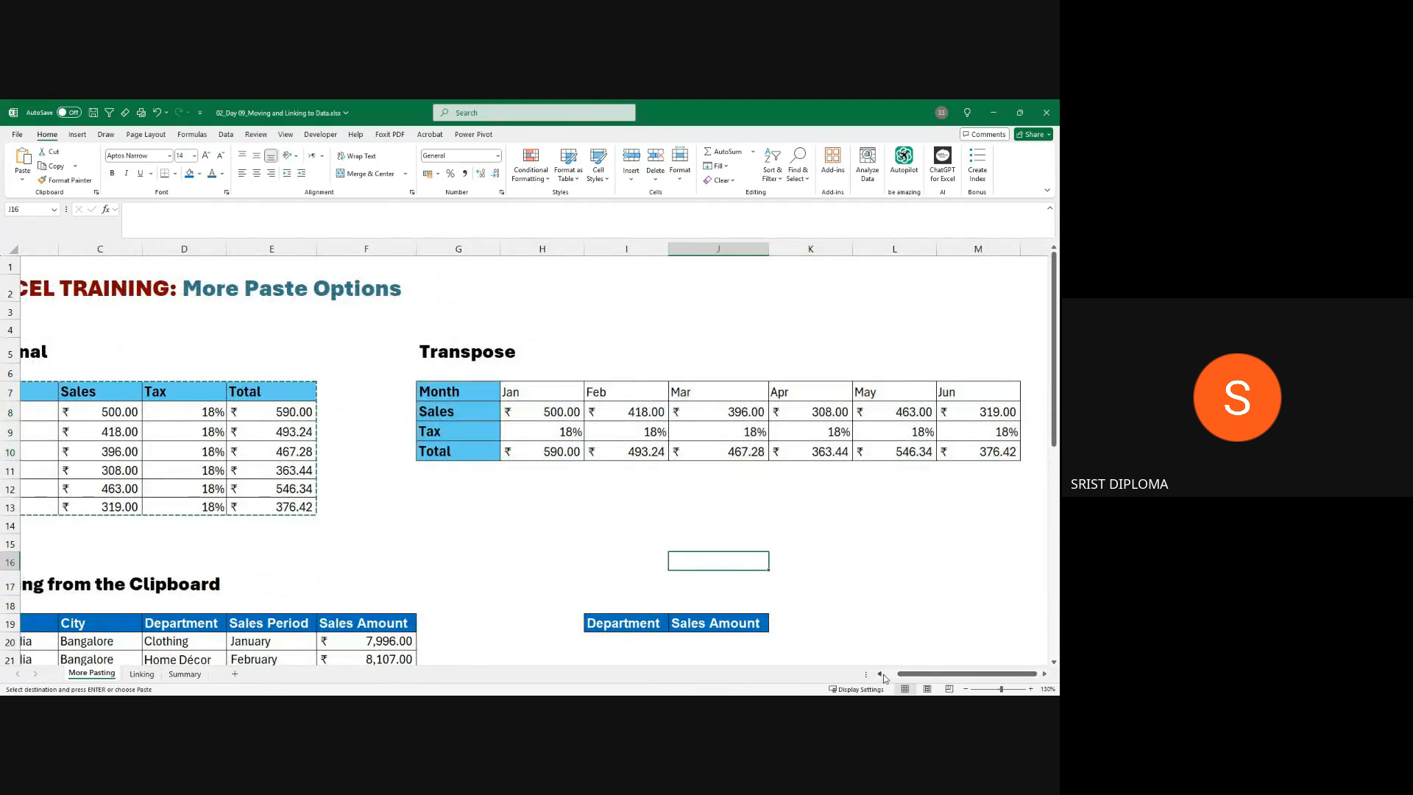
{"action": "left_click", "coordinate": [966, 689]}
{"action": "left_click_drag", "start_coordinate": [941, 674], "coordinate": [940, 675]}
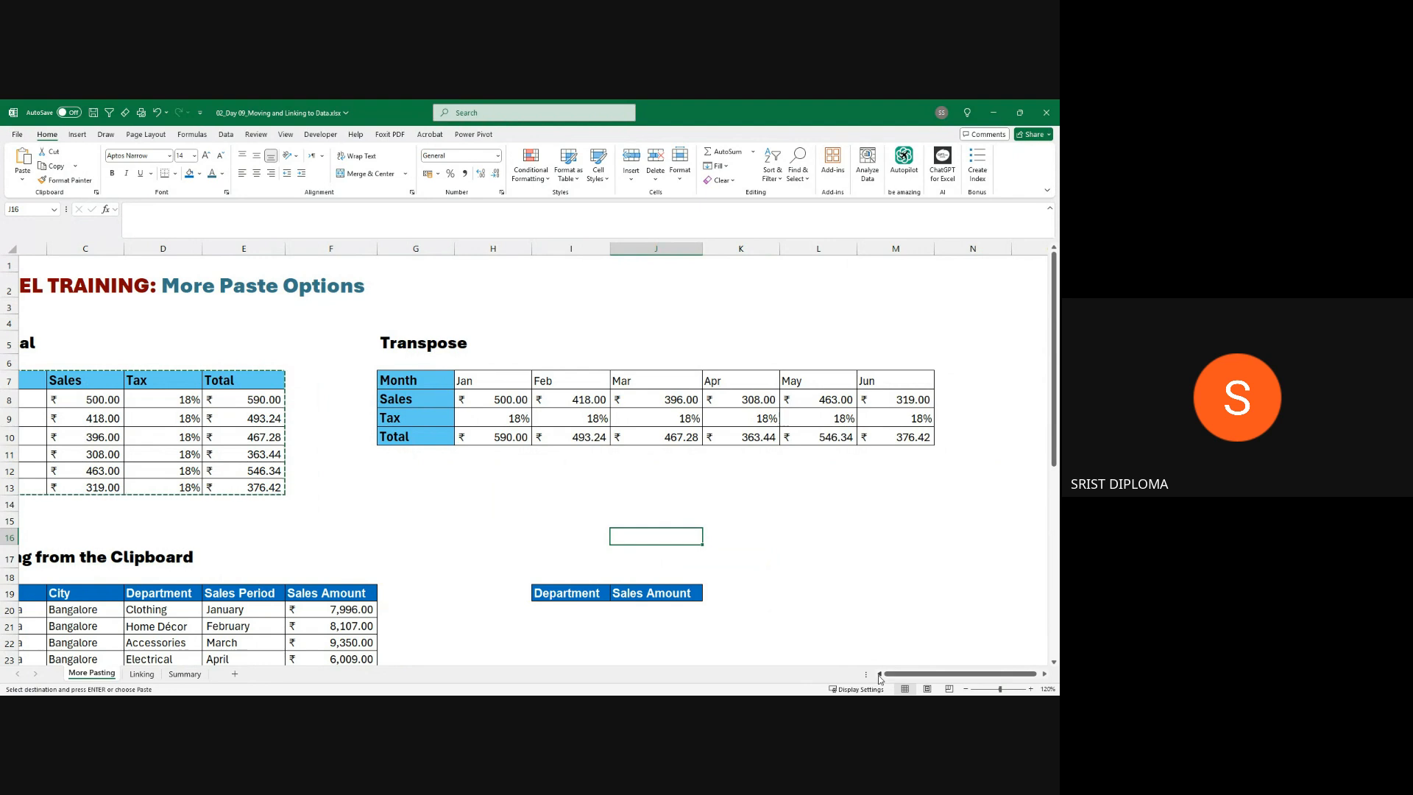
{"action": "scroll", "coordinate": [285, 560], "scroll_direction": "left", "scroll_amount": 1}
{"action": "scroll", "coordinate": [279, 557], "scroll_direction": "down", "scroll_amount": 3}
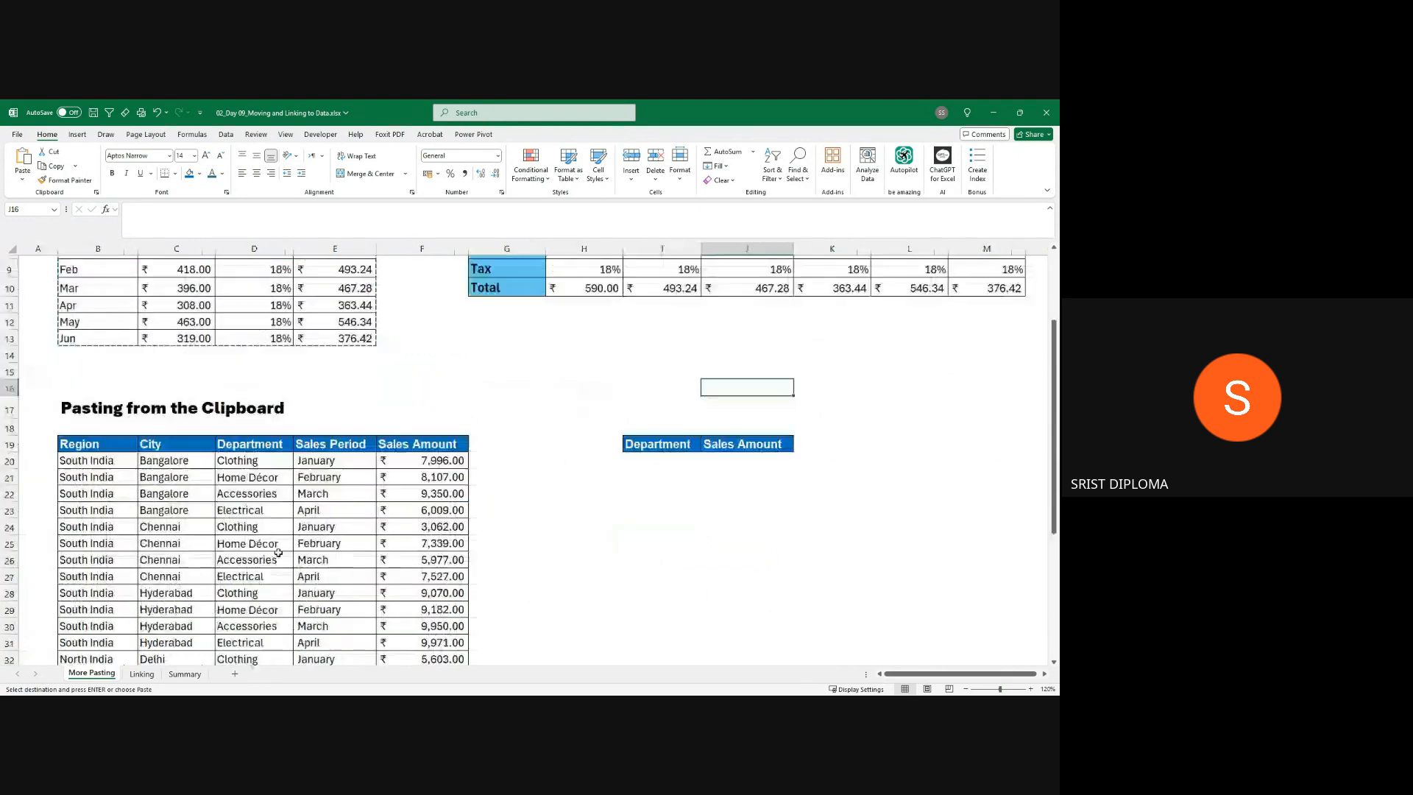
{"action": "scroll", "coordinate": [321, 547], "scroll_direction": "up", "scroll_amount": 3}
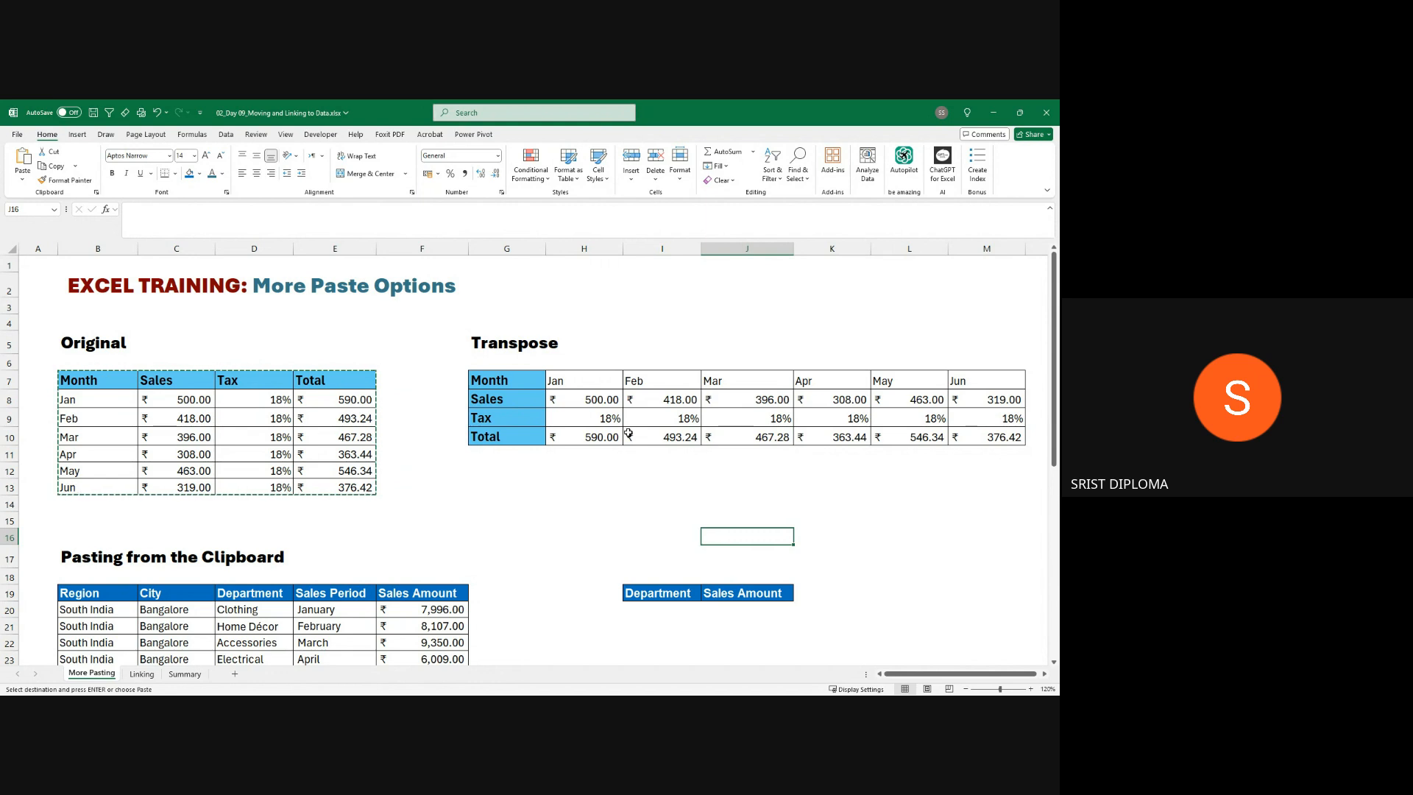
- Show the Office Clipboard for the Pasting from the Clipboard exercise and clear all its collected items
{"action": "scroll", "coordinate": [412, 431], "scroll_direction": "down", "scroll_amount": 5}
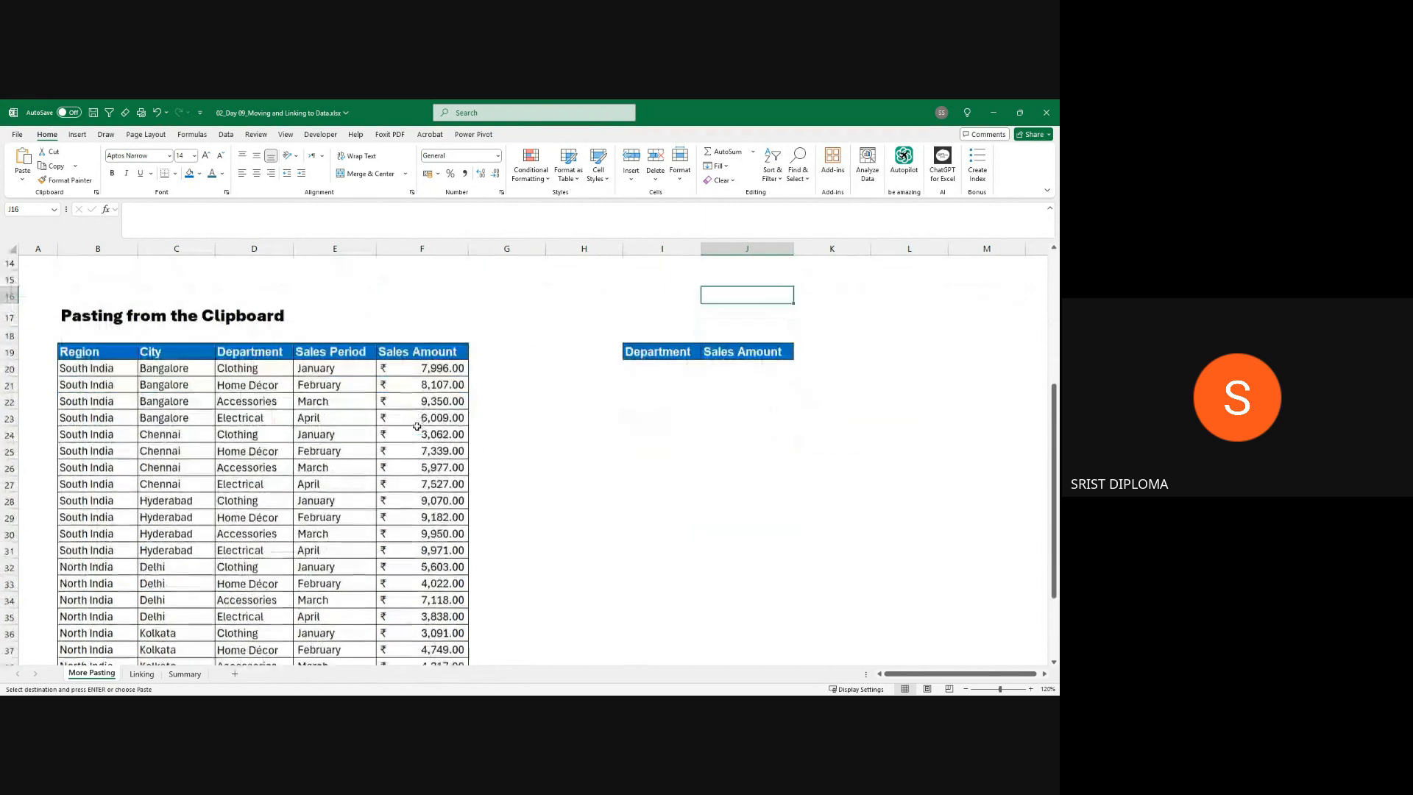
{"action": "left_click", "coordinate": [253, 459]}
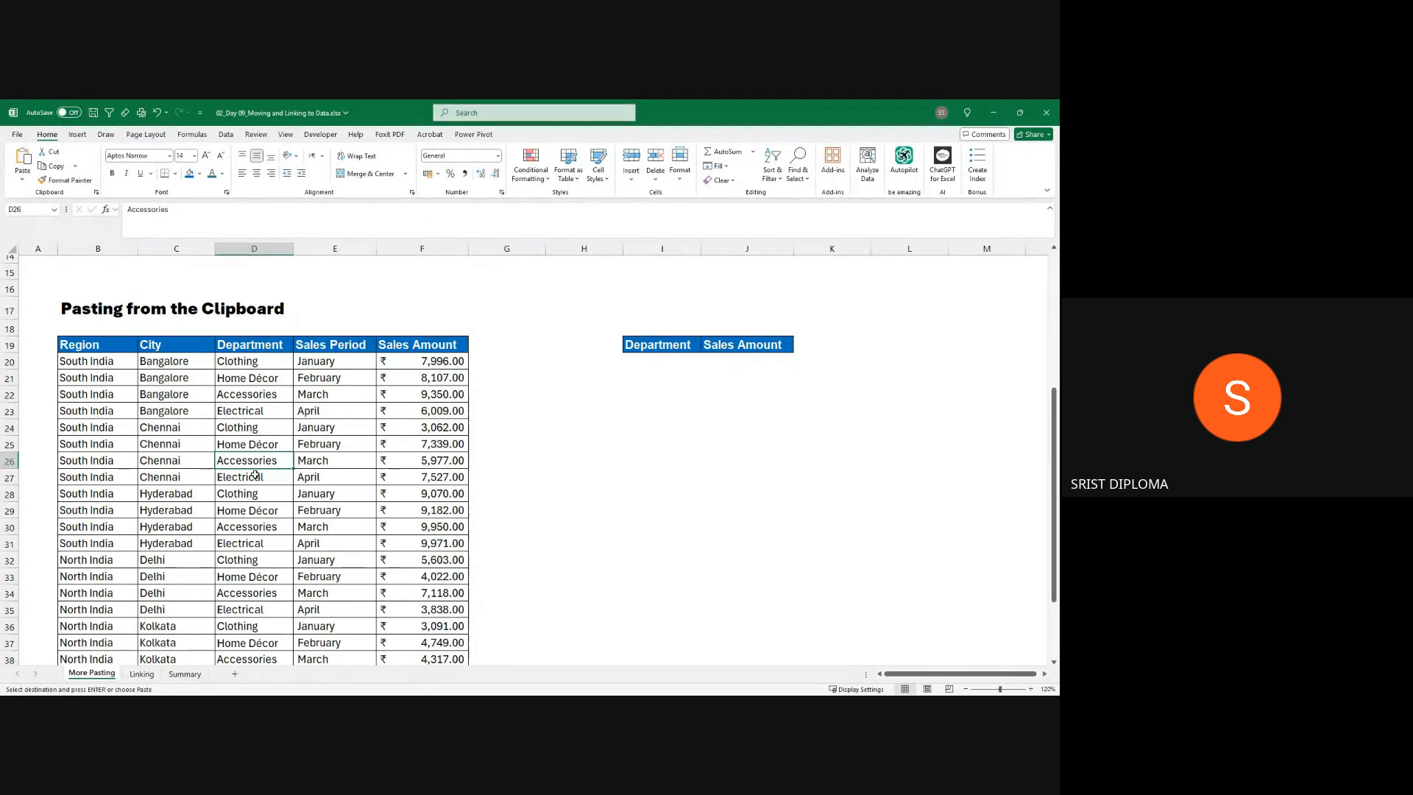
{"action": "left_click", "coordinate": [211, 480]}
{"action": "key", "text": "ctrl+a"}
{"action": "left_click", "coordinate": [215, 480]}
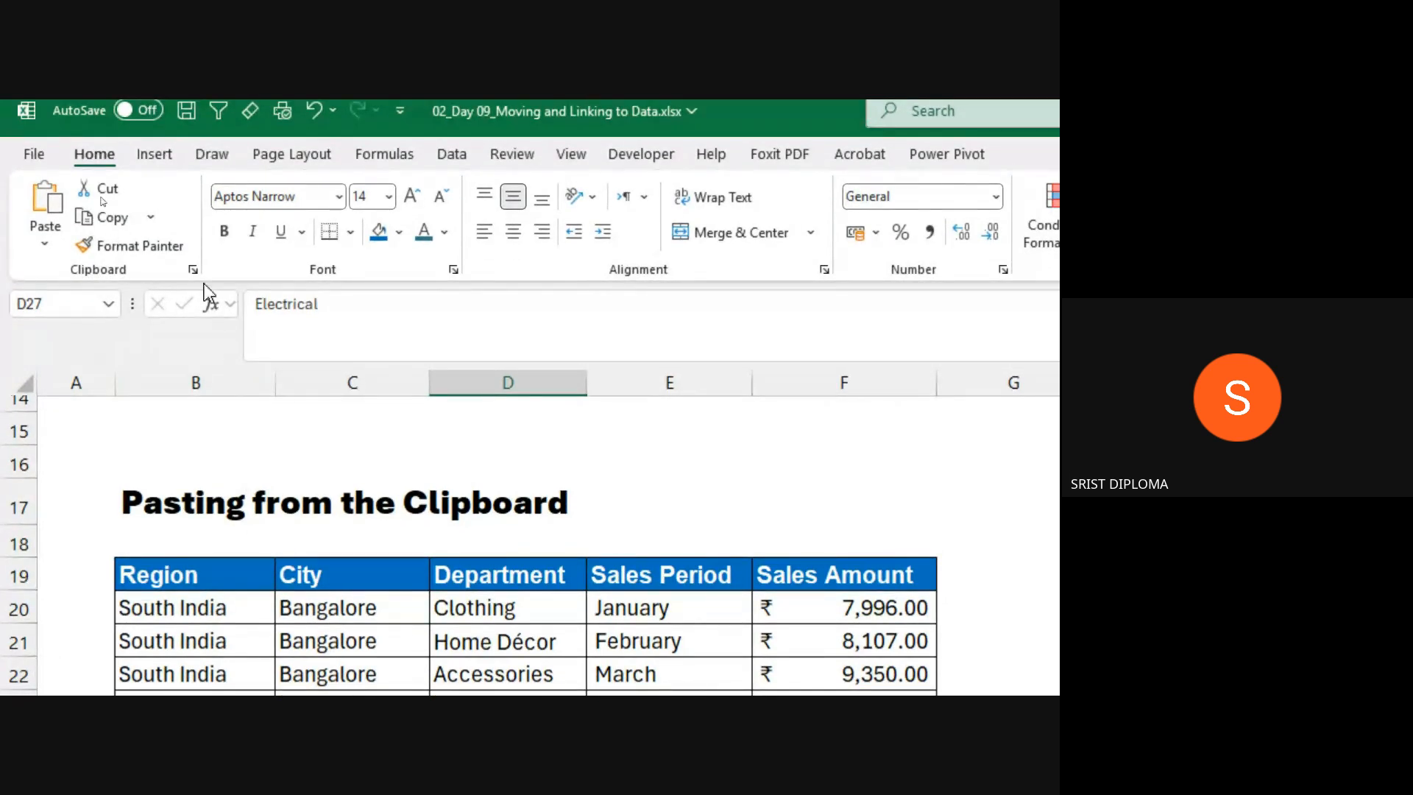
{"action": "left_click", "coordinate": [193, 271]}
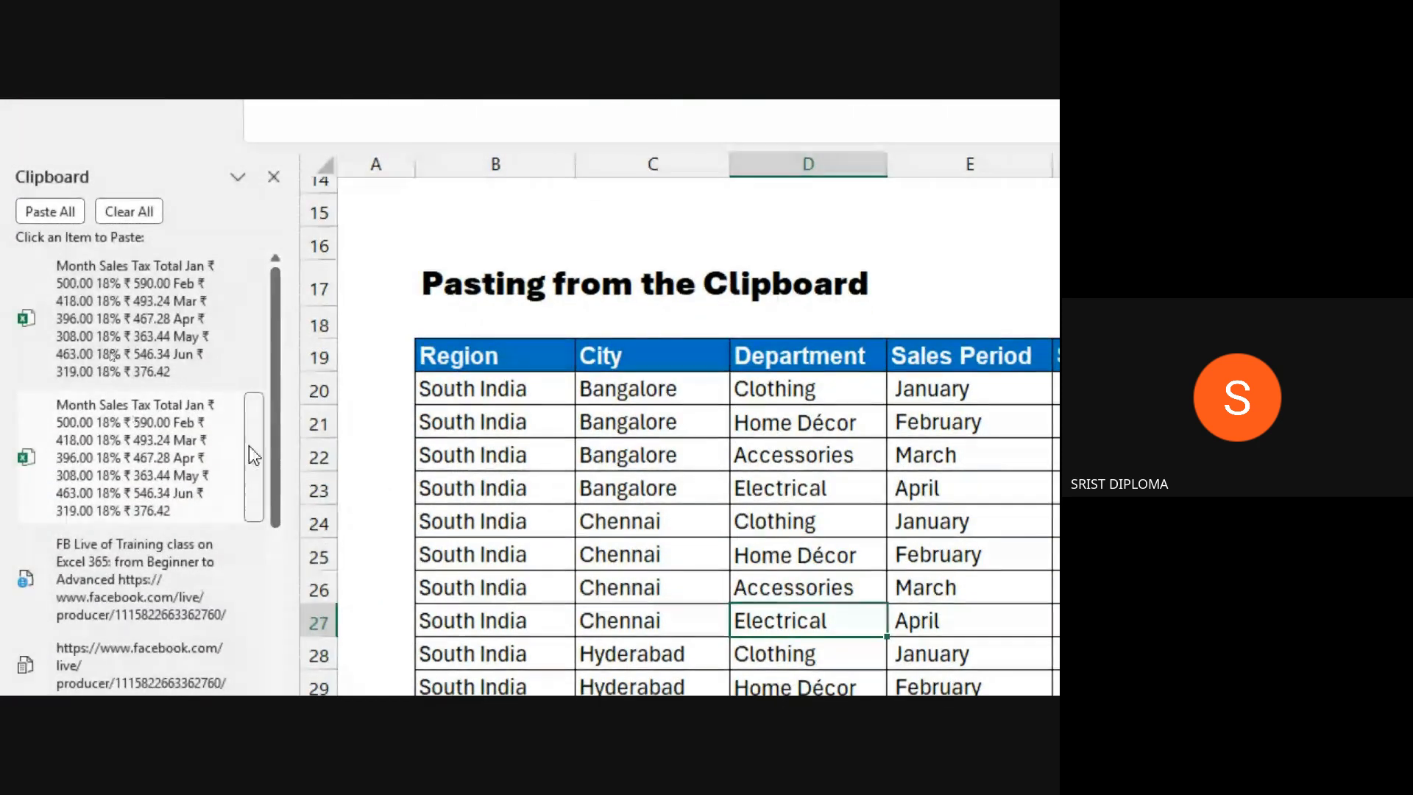
{"action": "left_click", "coordinate": [129, 211]}
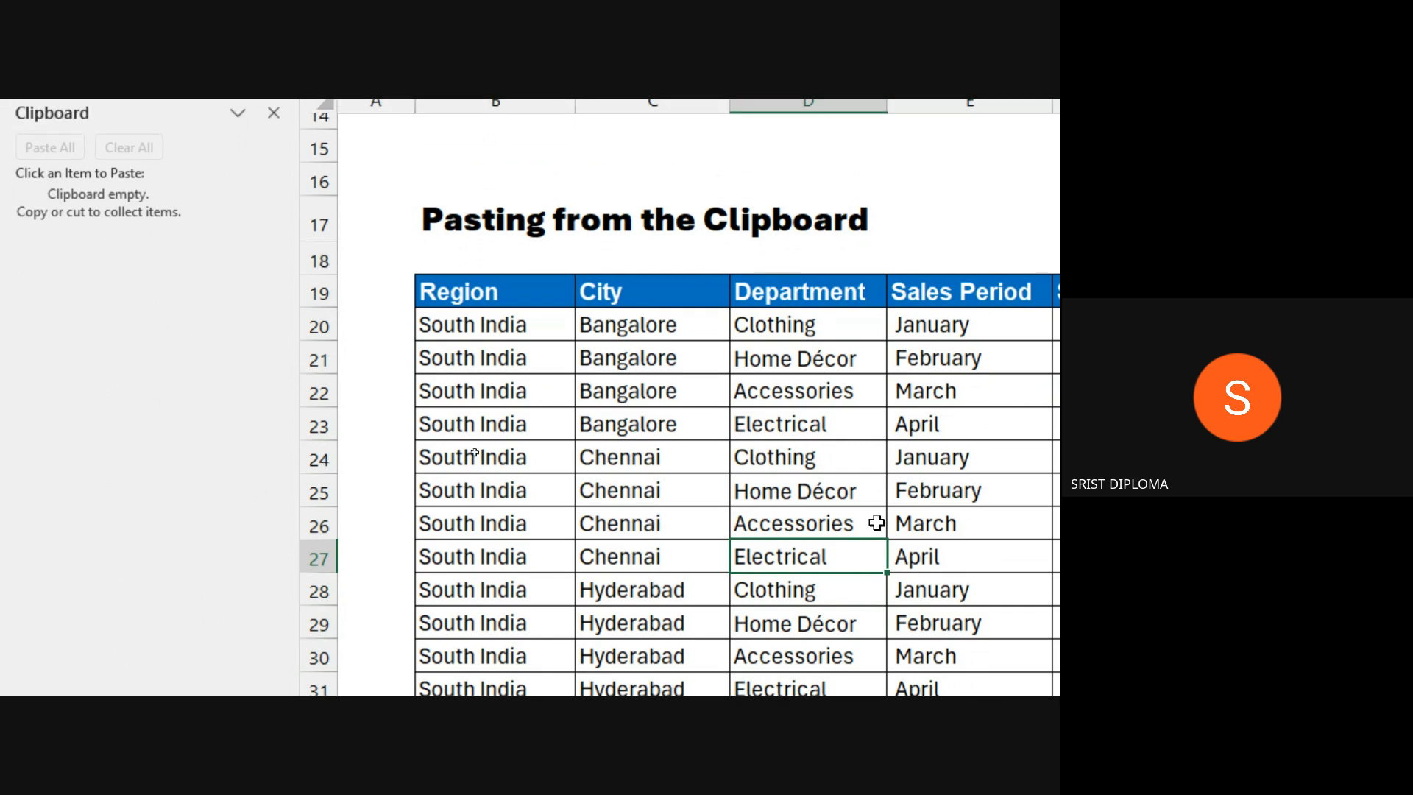
- Collect three separate copies on the clipboard: South India from B23, April from E27 and the sales amount from F29
{"action": "left_click", "coordinate": [613, 428]}
{"action": "left_click", "coordinate": [526, 431]}
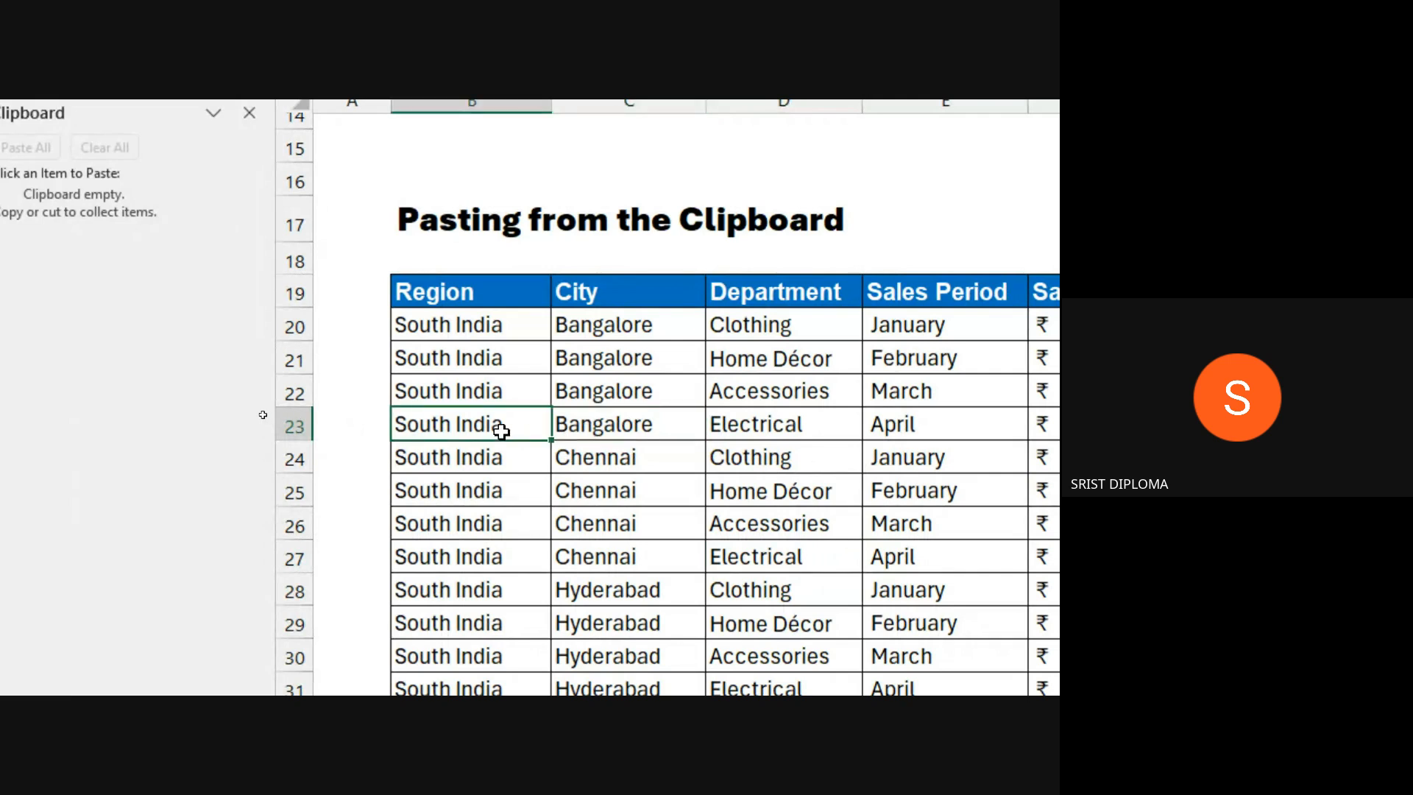
{"action": "key", "text": "ctrl+c"}
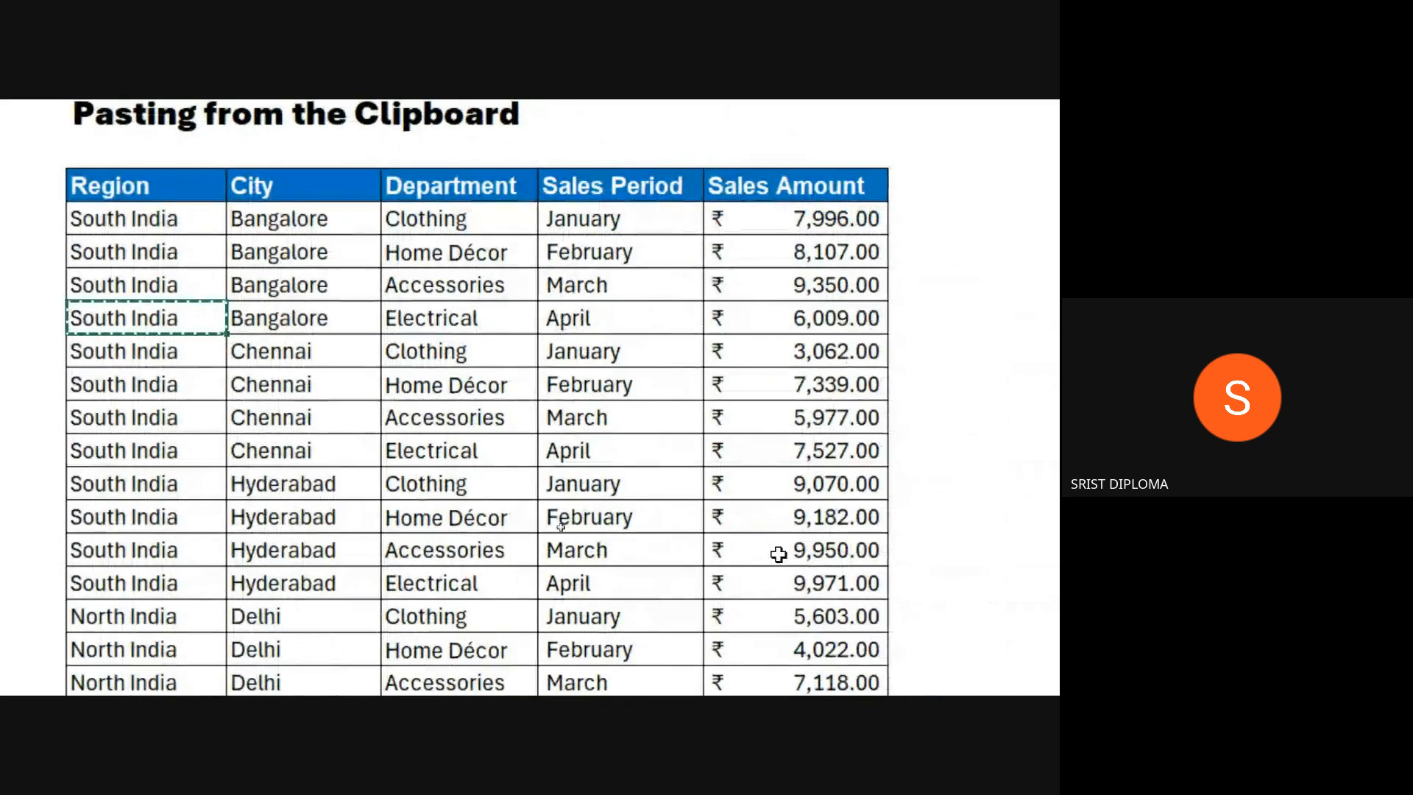
{"action": "left_click", "coordinate": [593, 451]}
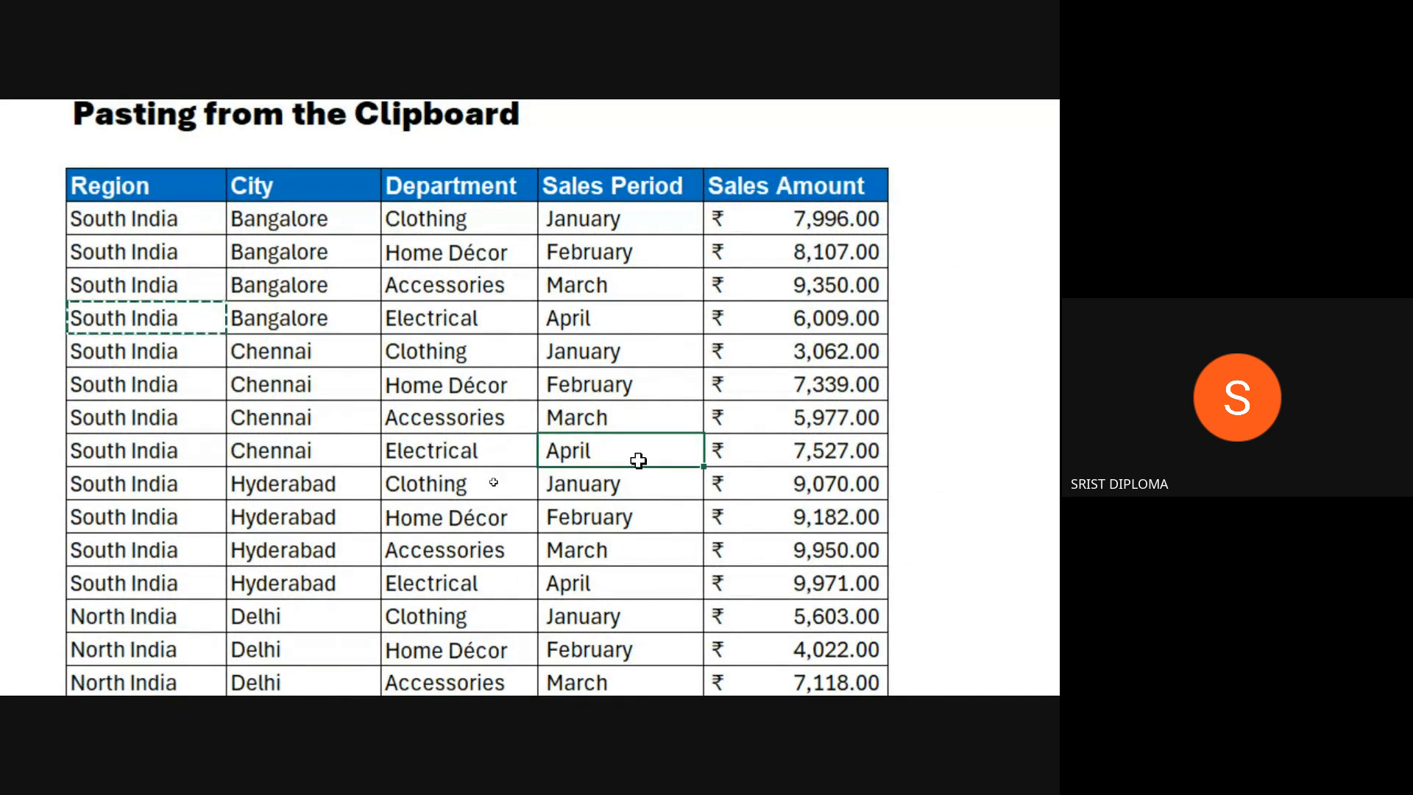
{"action": "key", "text": "ctrl+c"}
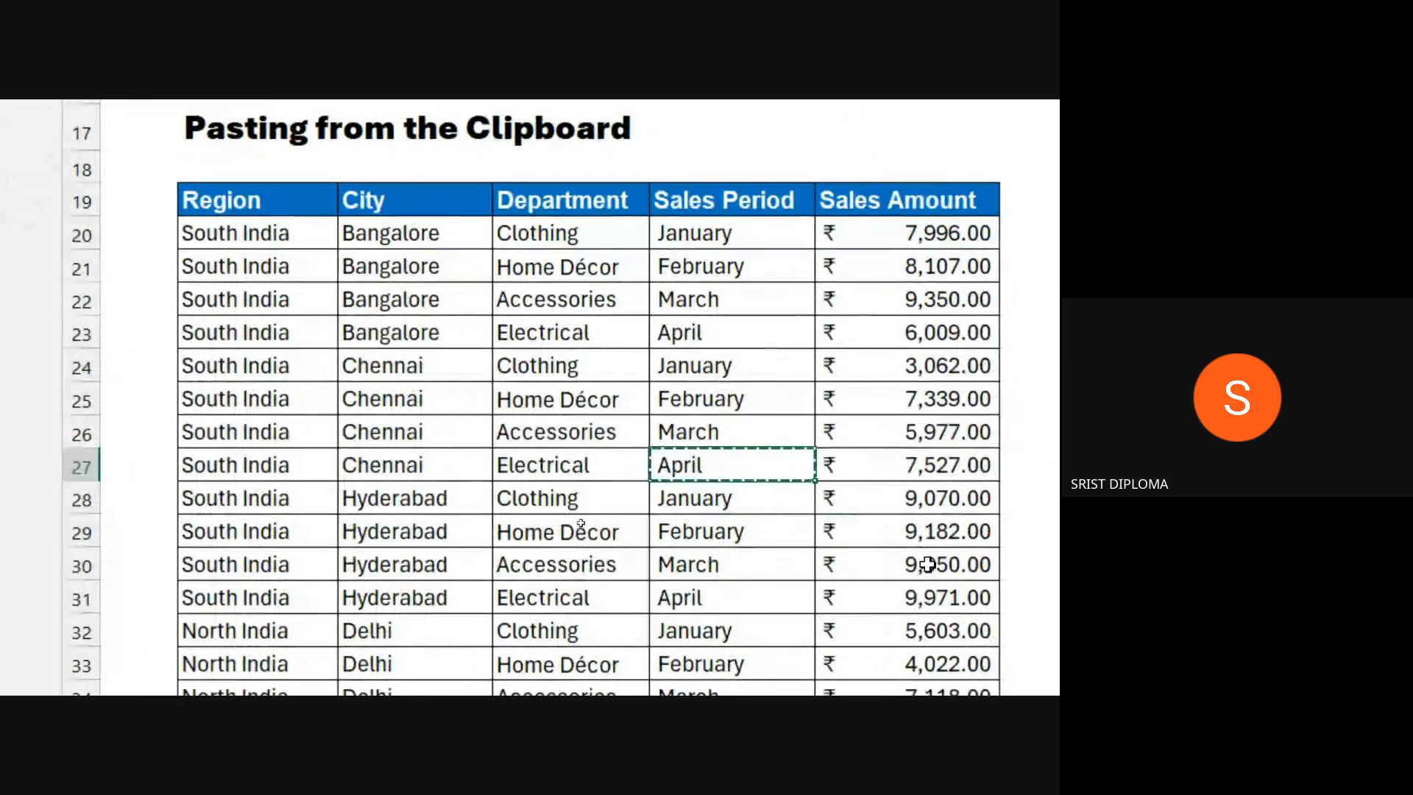
{"action": "left_click", "coordinate": [922, 528]}
{"action": "key", "text": "ctrl+c"}
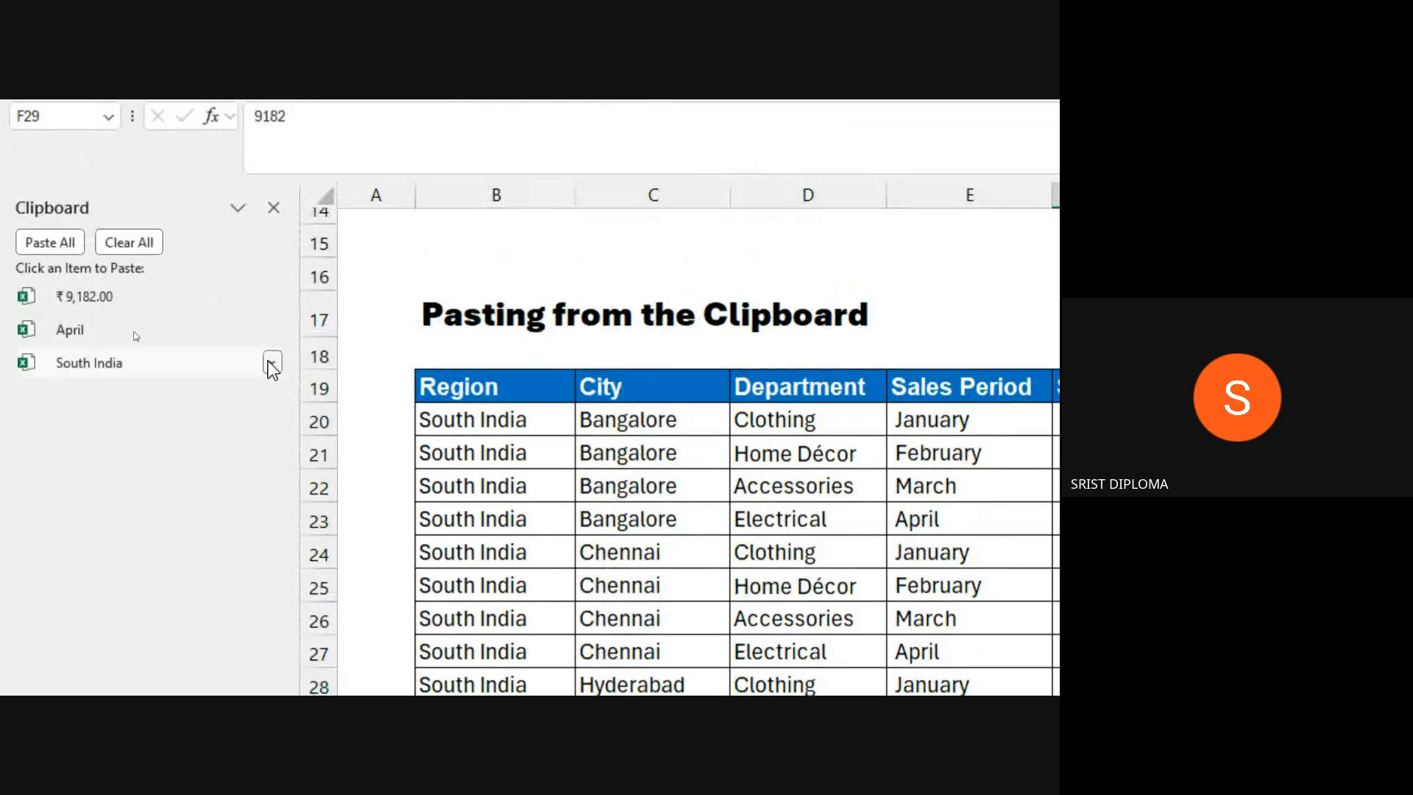
- Paste the collected South India item into B15 and ₹ 9,182.00 into C15, and close the Clipboard pane
{"action": "left_click", "coordinate": [476, 252]}
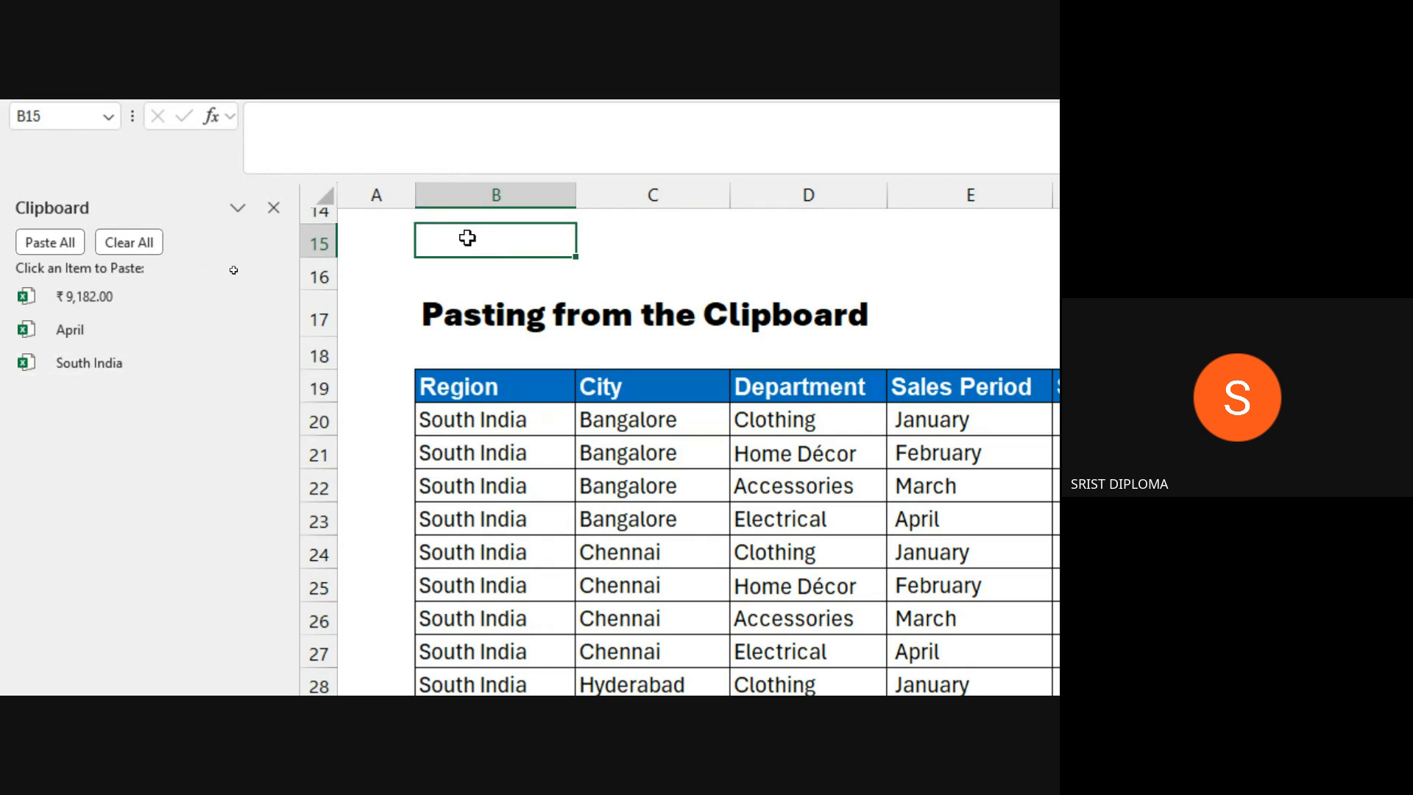
{"action": "left_click", "coordinate": [72, 370]}
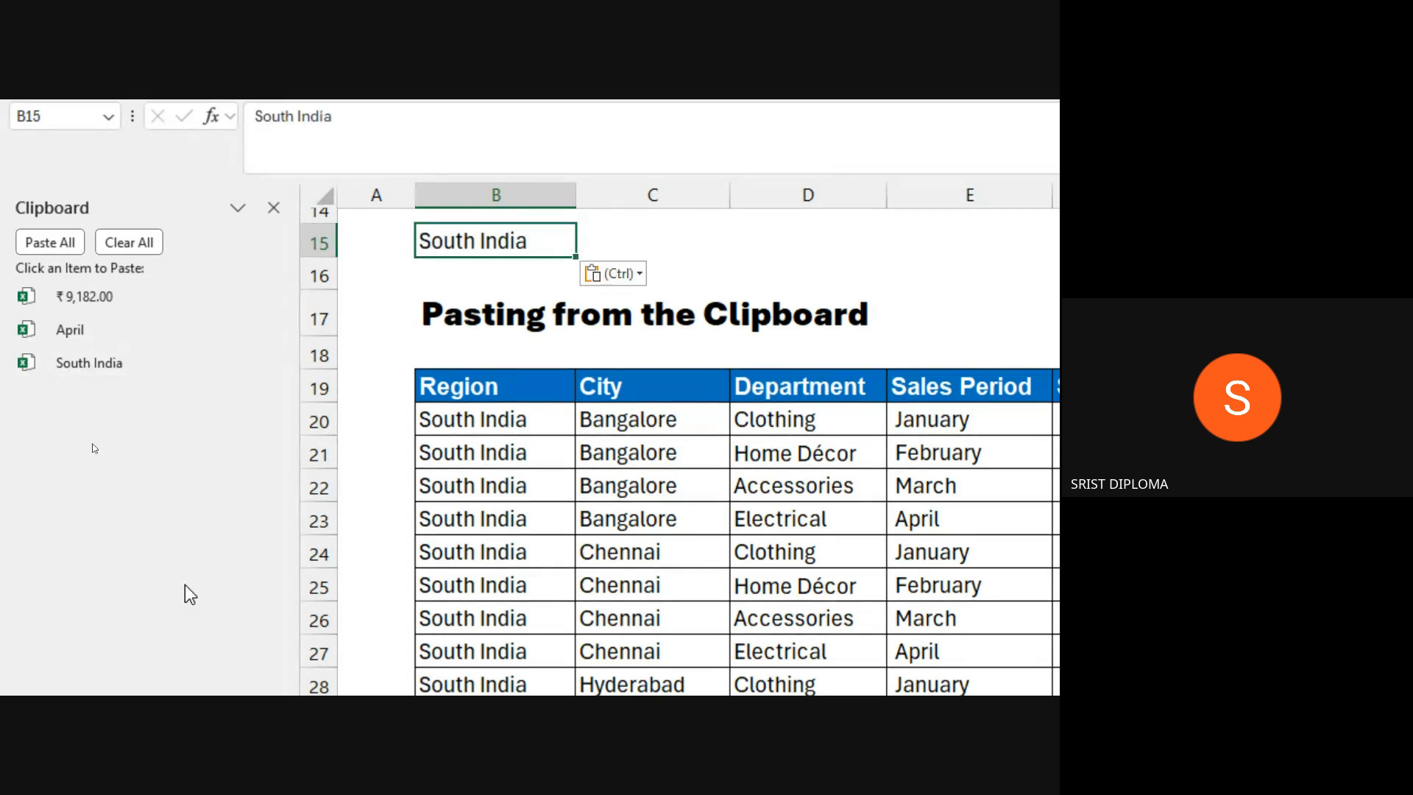
{"action": "left_click", "coordinate": [672, 244]}
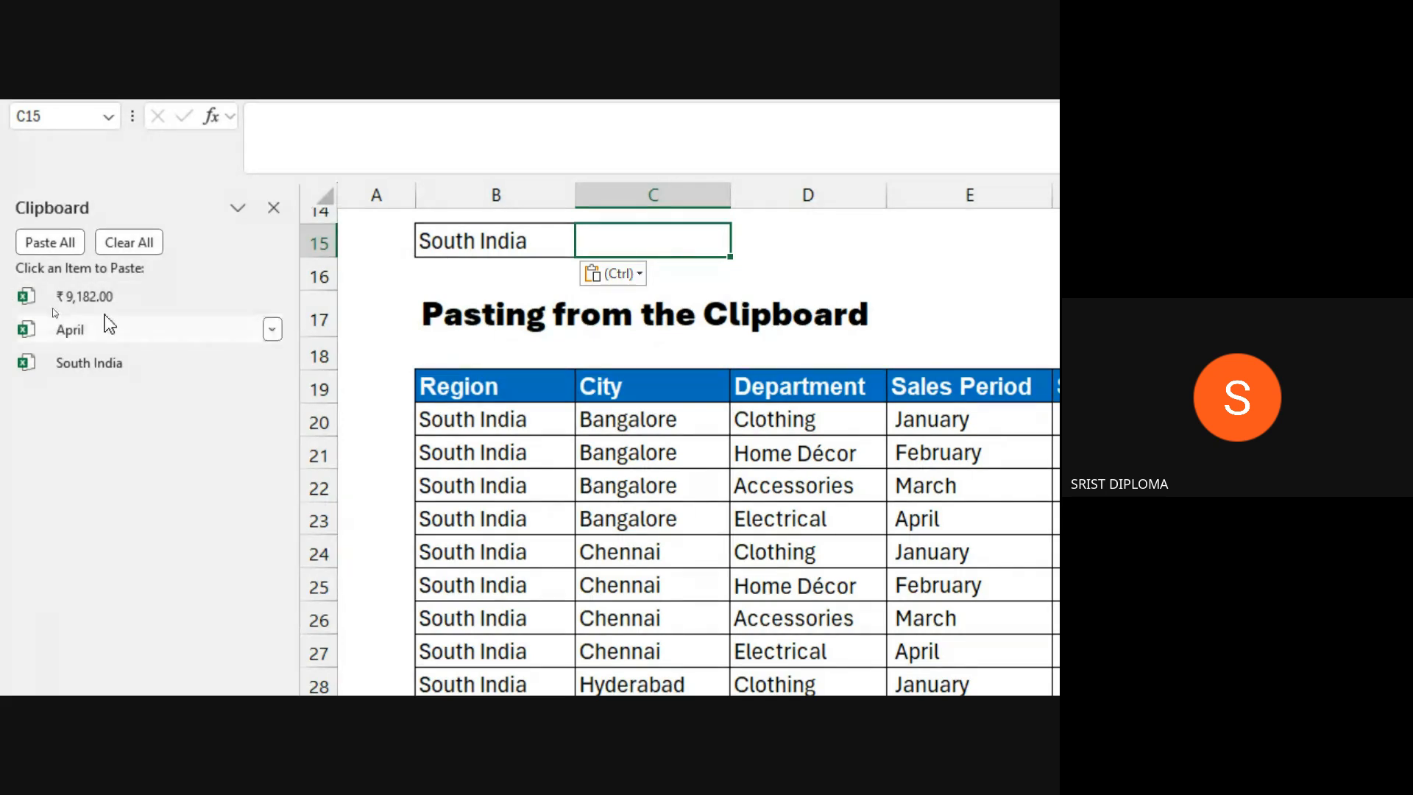
{"action": "left_click", "coordinate": [95, 297]}
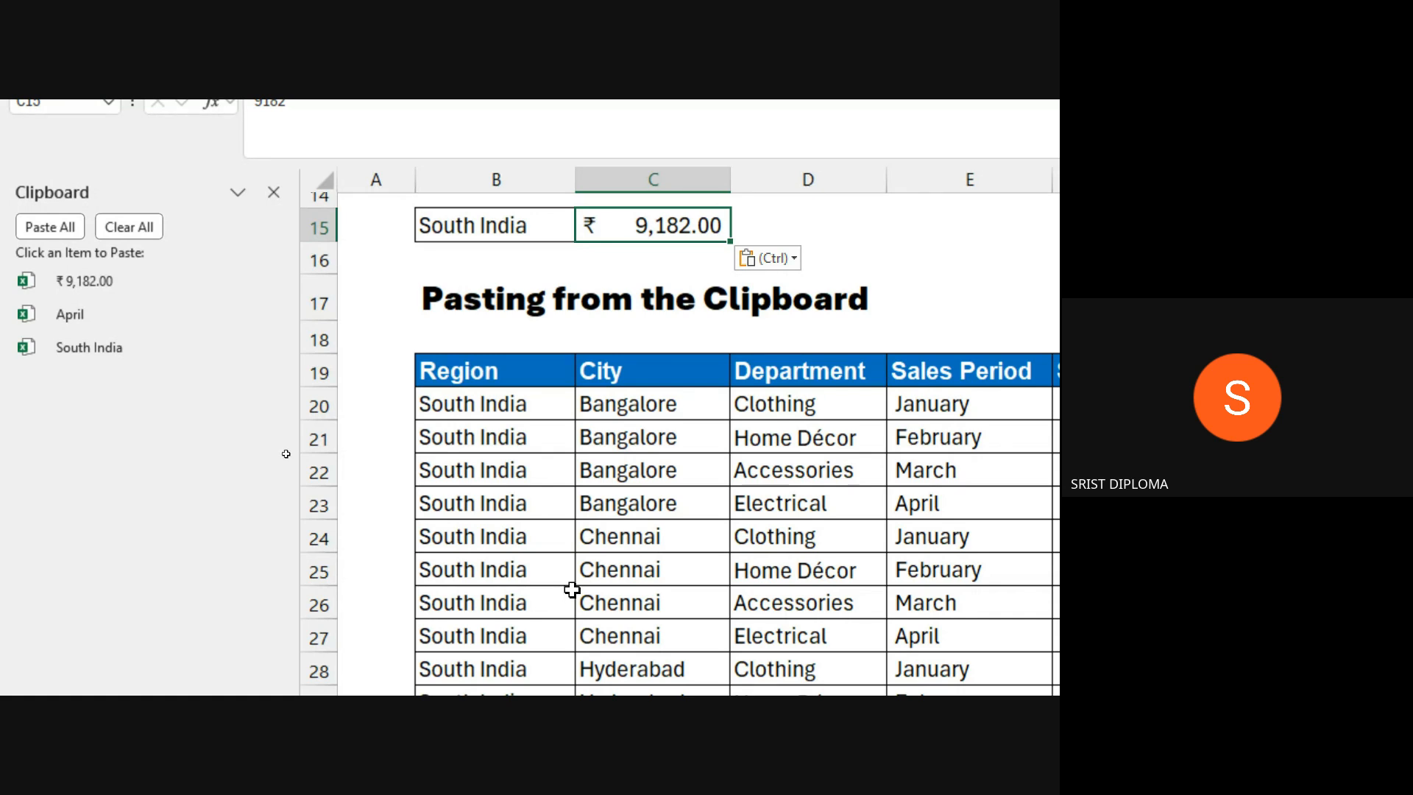
{"action": "key", "text": "ctrl"}
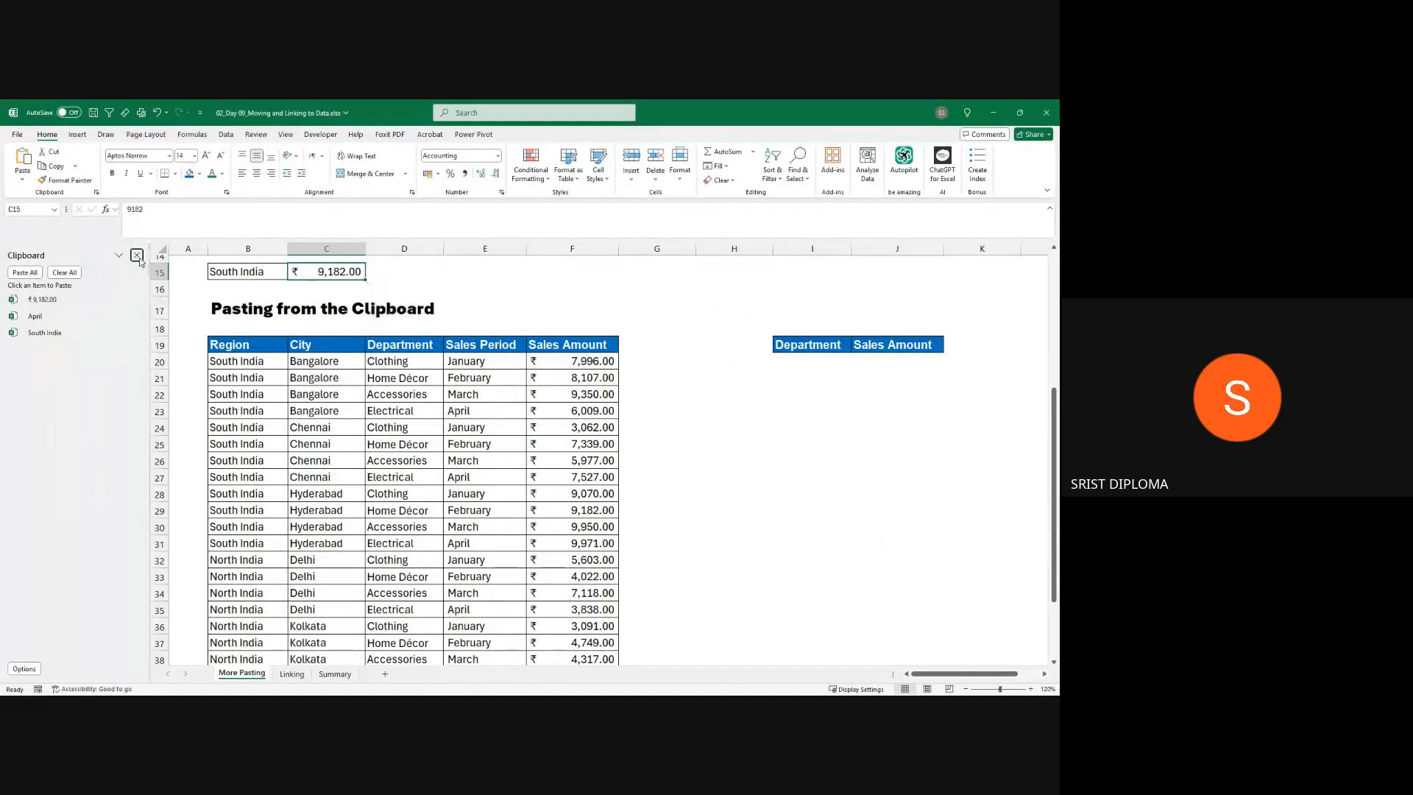
{"action": "left_click", "coordinate": [136, 254]}
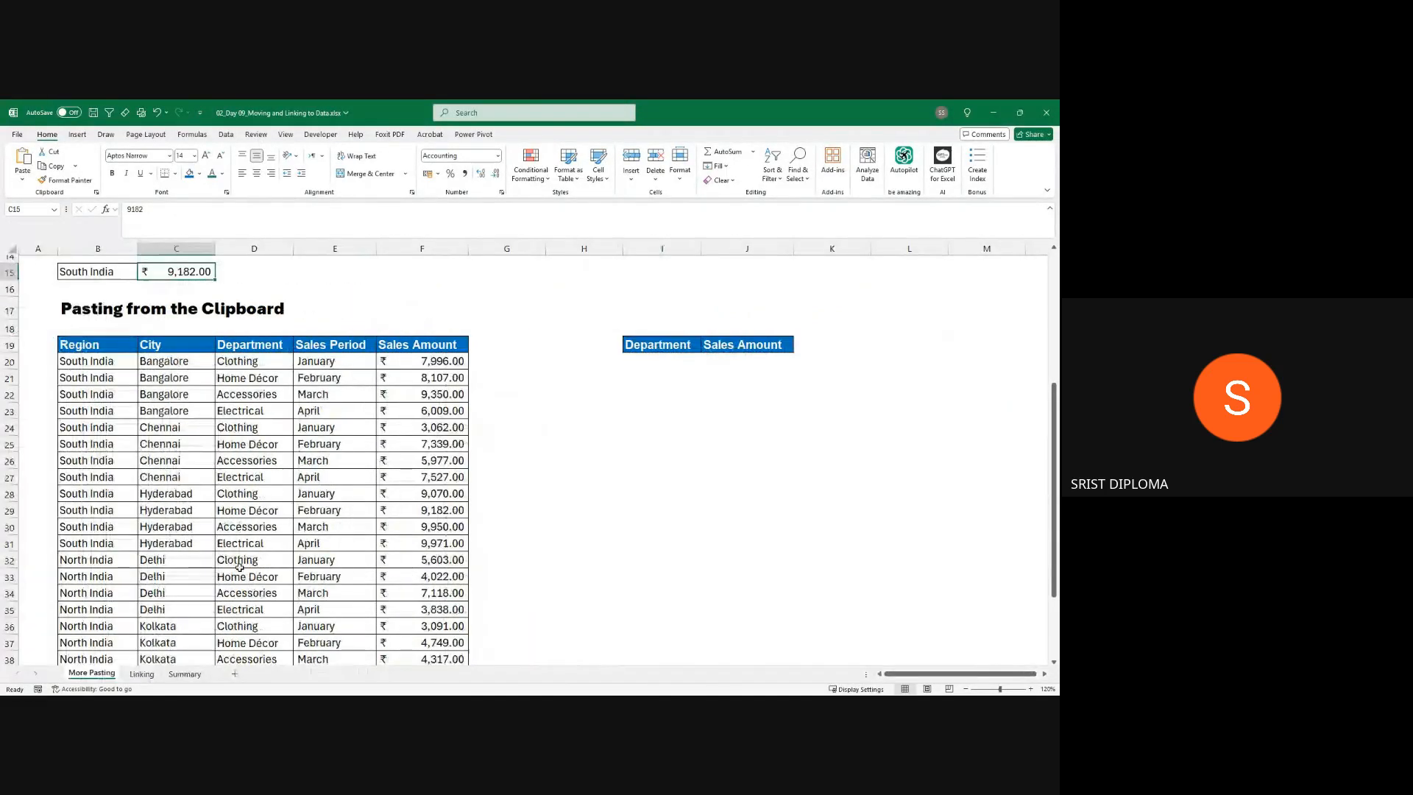
- Examine the four city revenue tables on the Linking sheet against the City and Revenue tables on the Summary sheet
{"action": "left_click", "coordinate": [147, 673]}
{"action": "scroll", "coordinate": [513, 508], "scroll_direction": "up", "scroll_amount": 1}
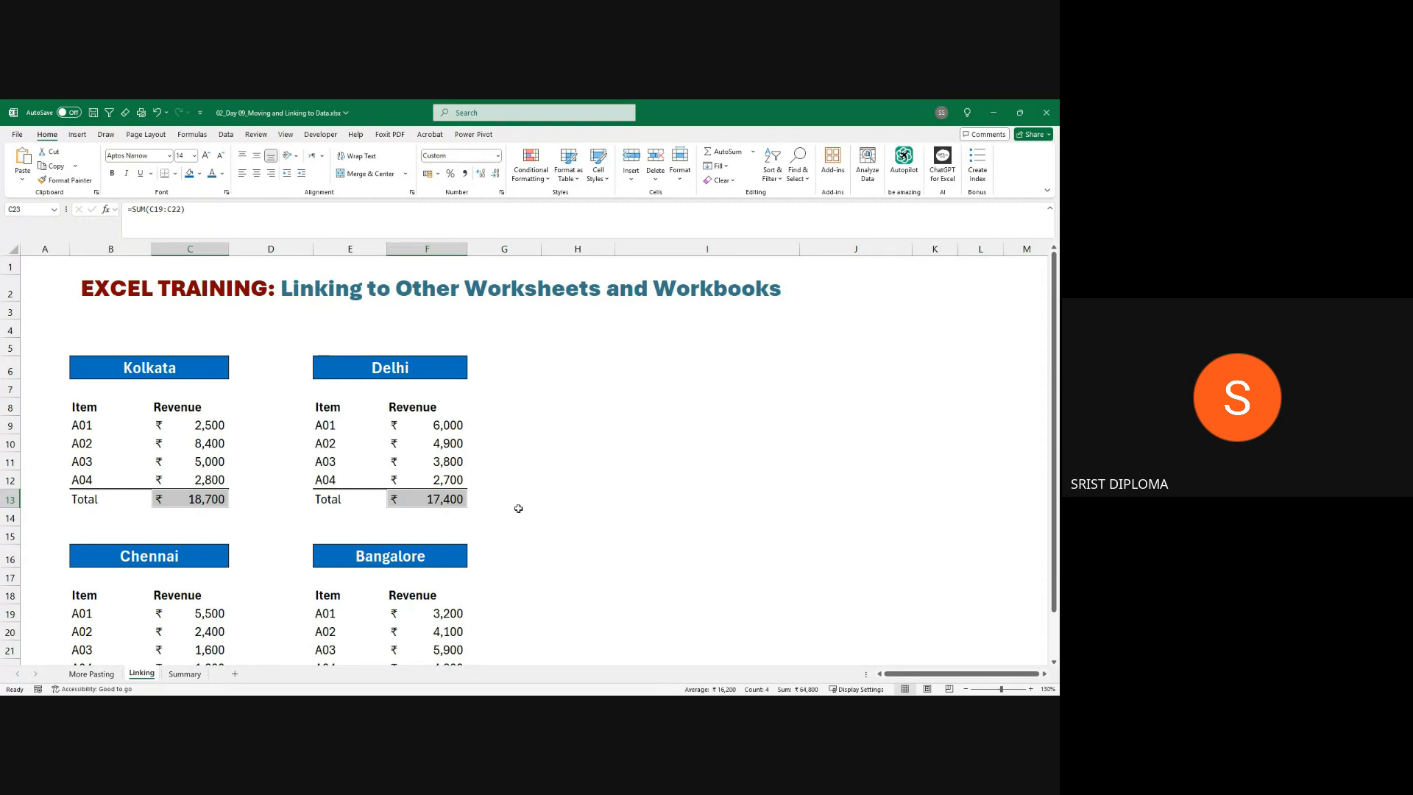
{"action": "scroll", "coordinate": [409, 475], "scroll_direction": "down", "scroll_amount": 1}
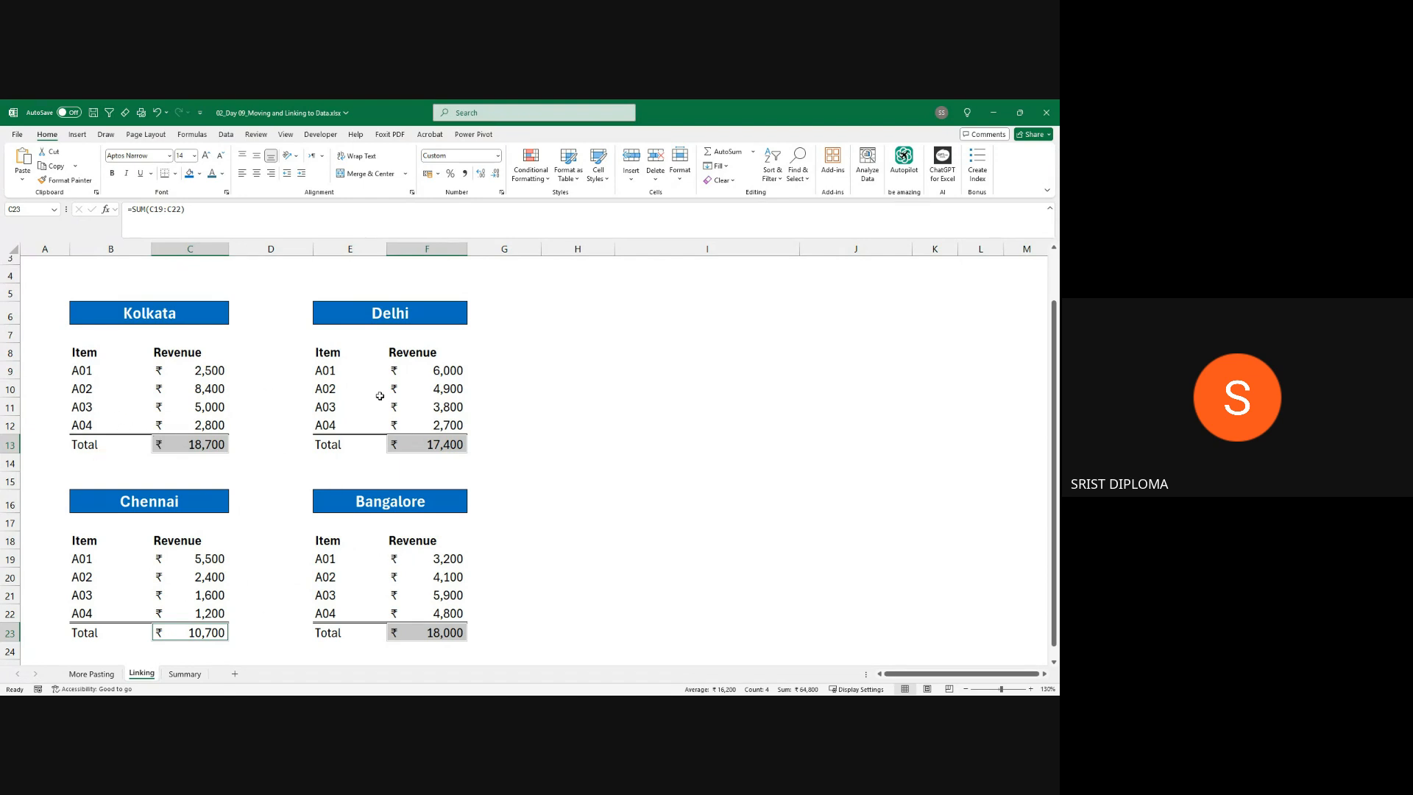
{"action": "left_click", "coordinate": [558, 541]}
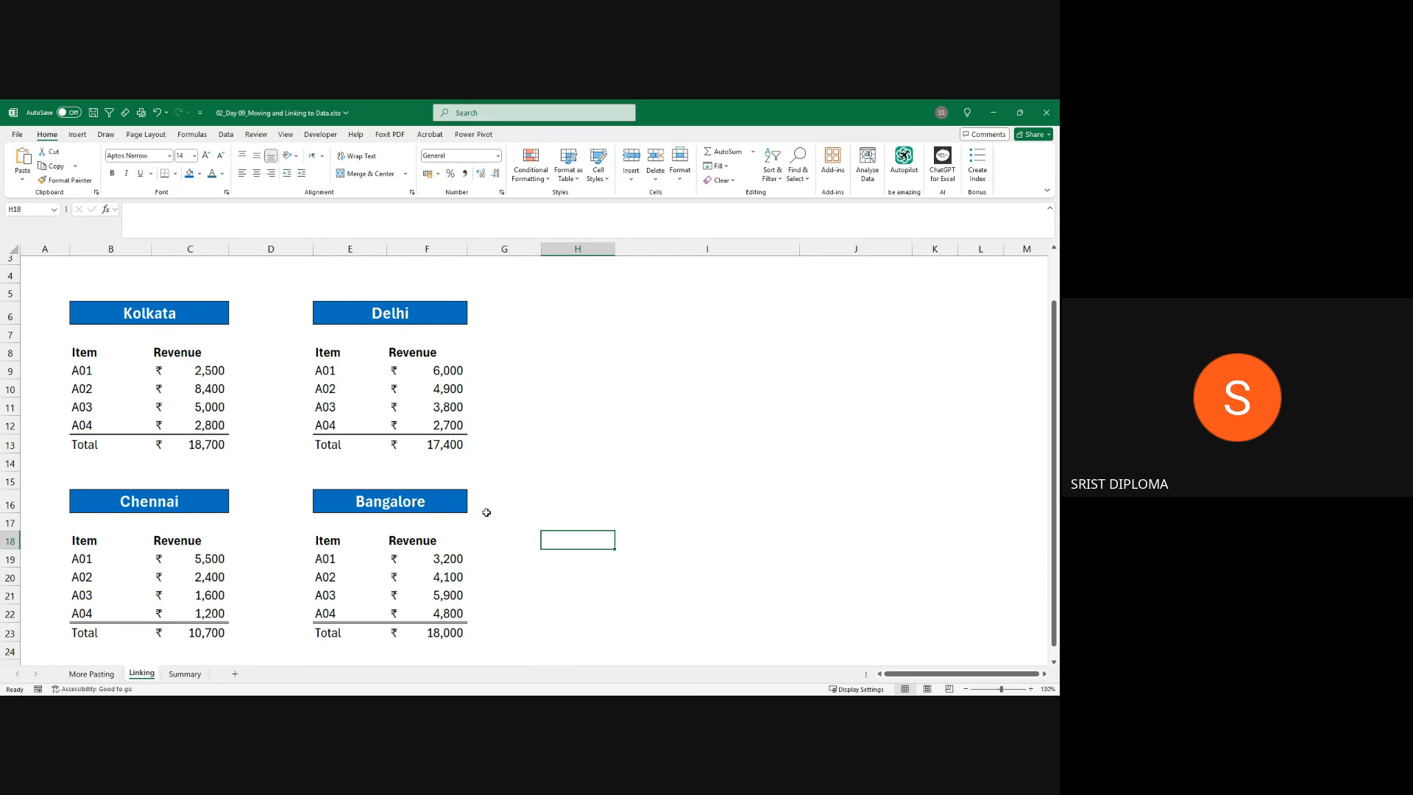
{"action": "left_click", "coordinate": [185, 675]}
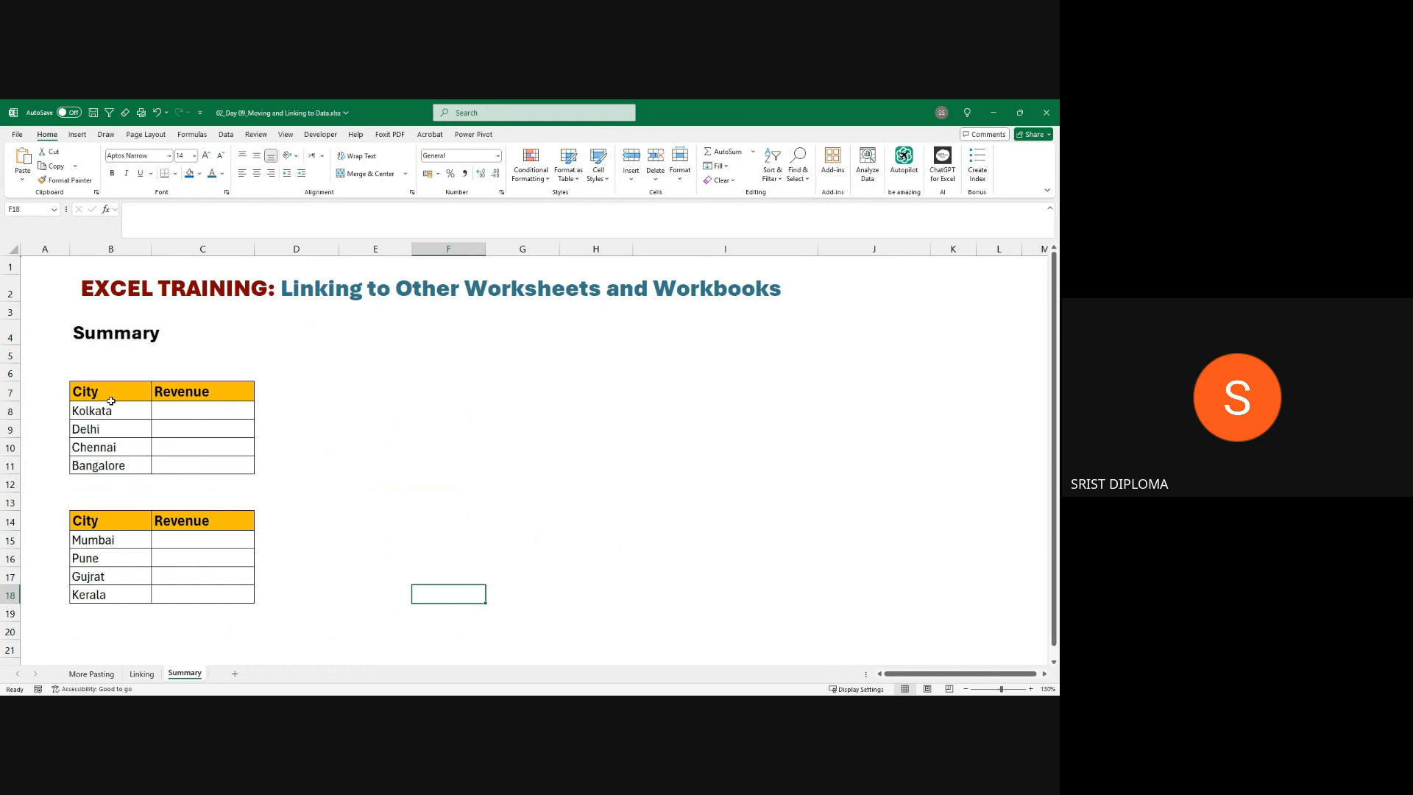
{"action": "left_click", "coordinate": [132, 675]}
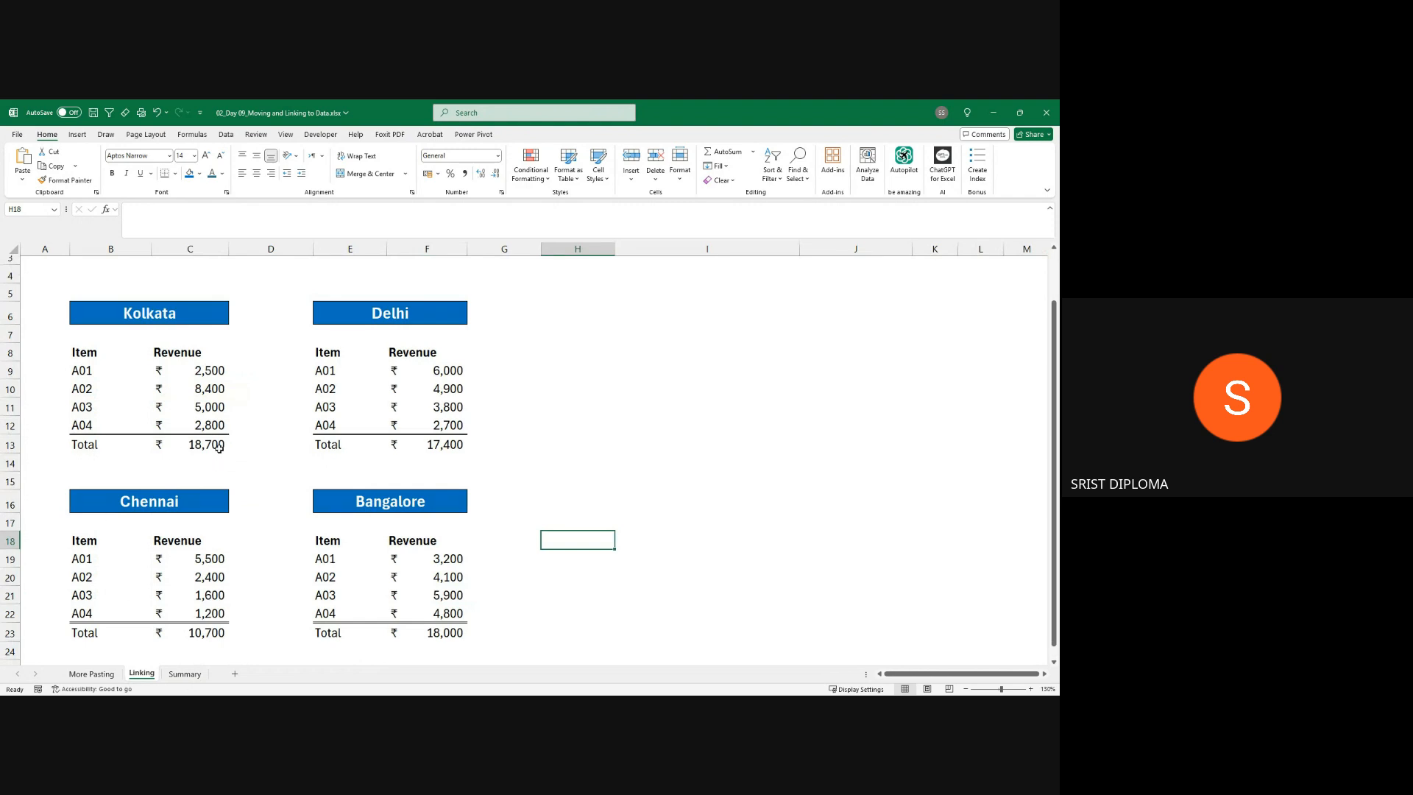
{"action": "left_click", "coordinate": [186, 674]}
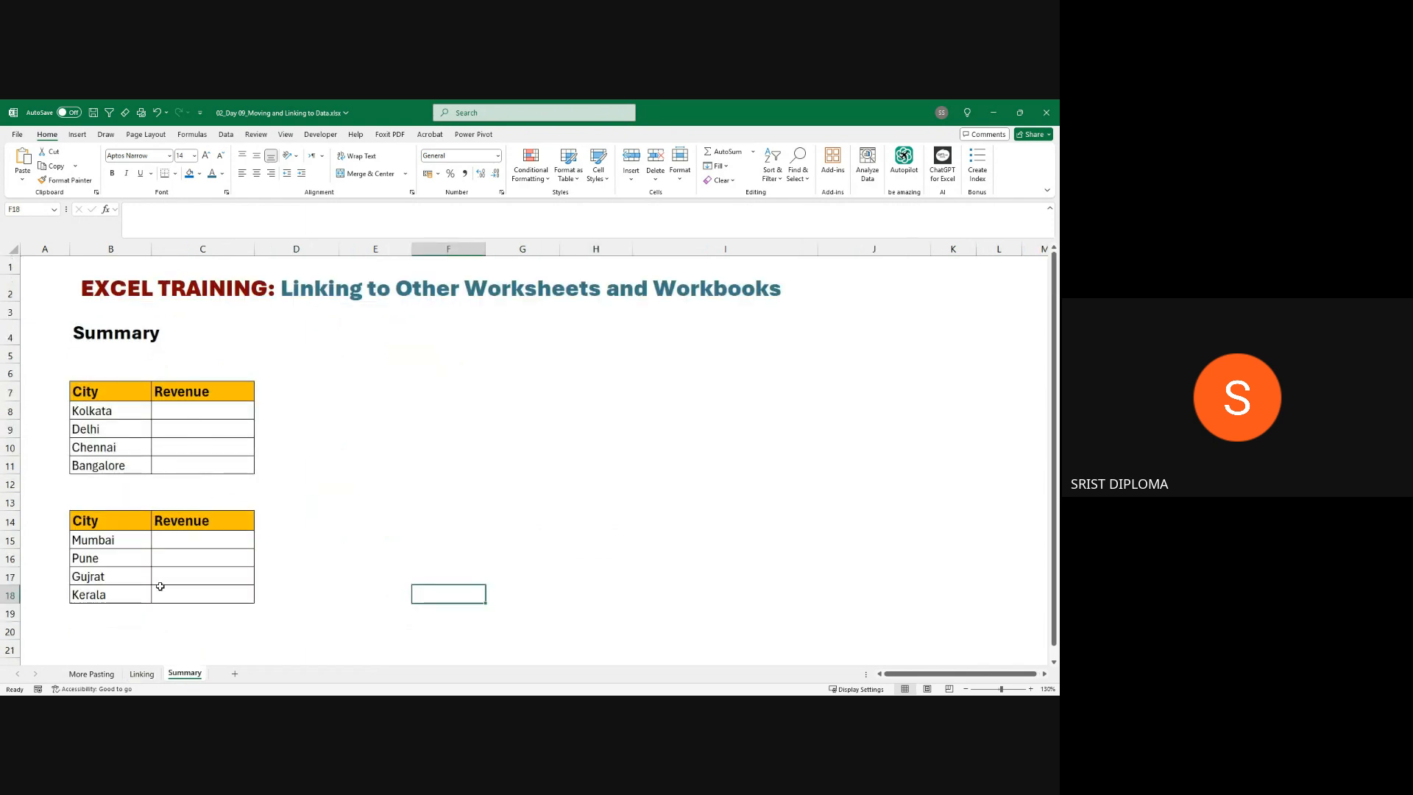
{"action": "left_click", "coordinate": [142, 673]}
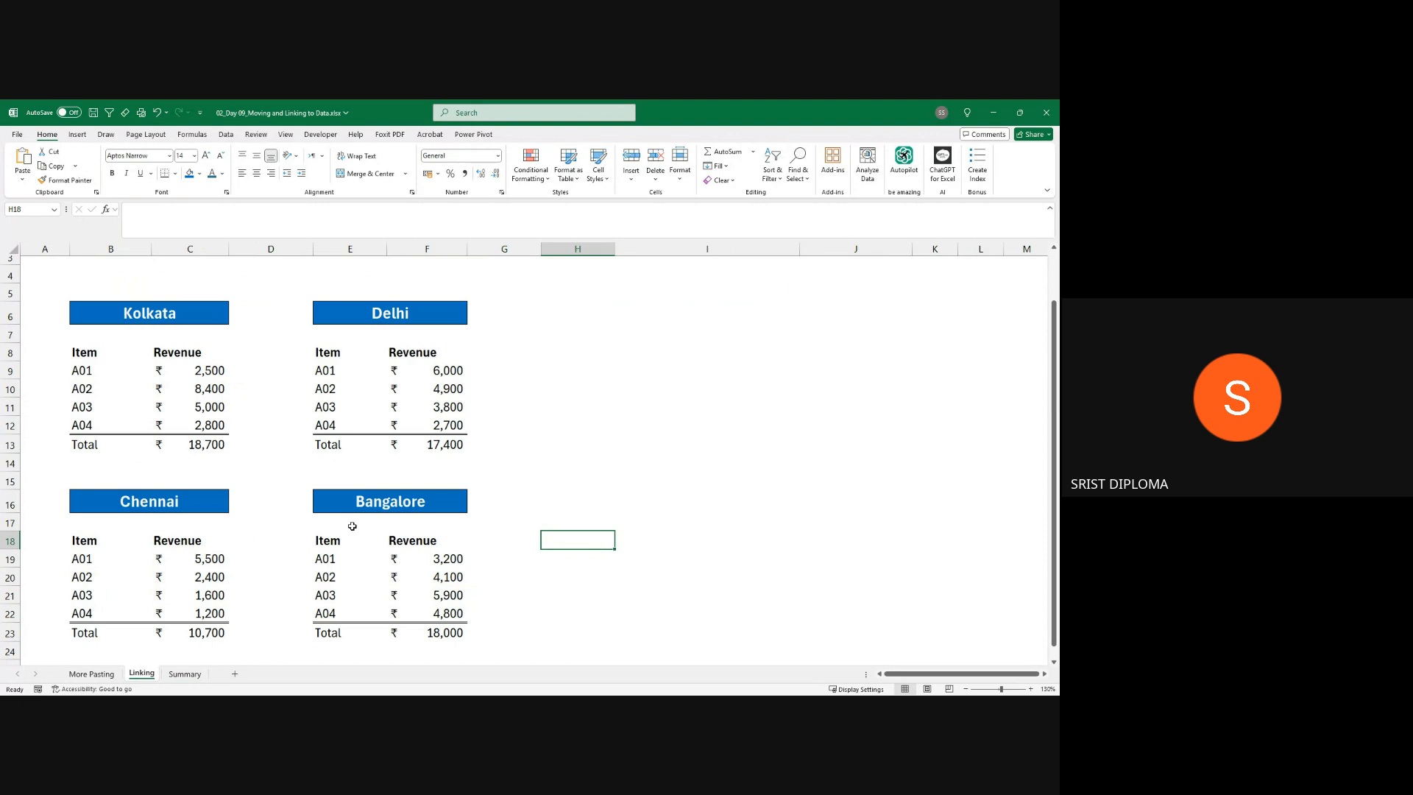
{"action": "left_click", "coordinate": [187, 675]}
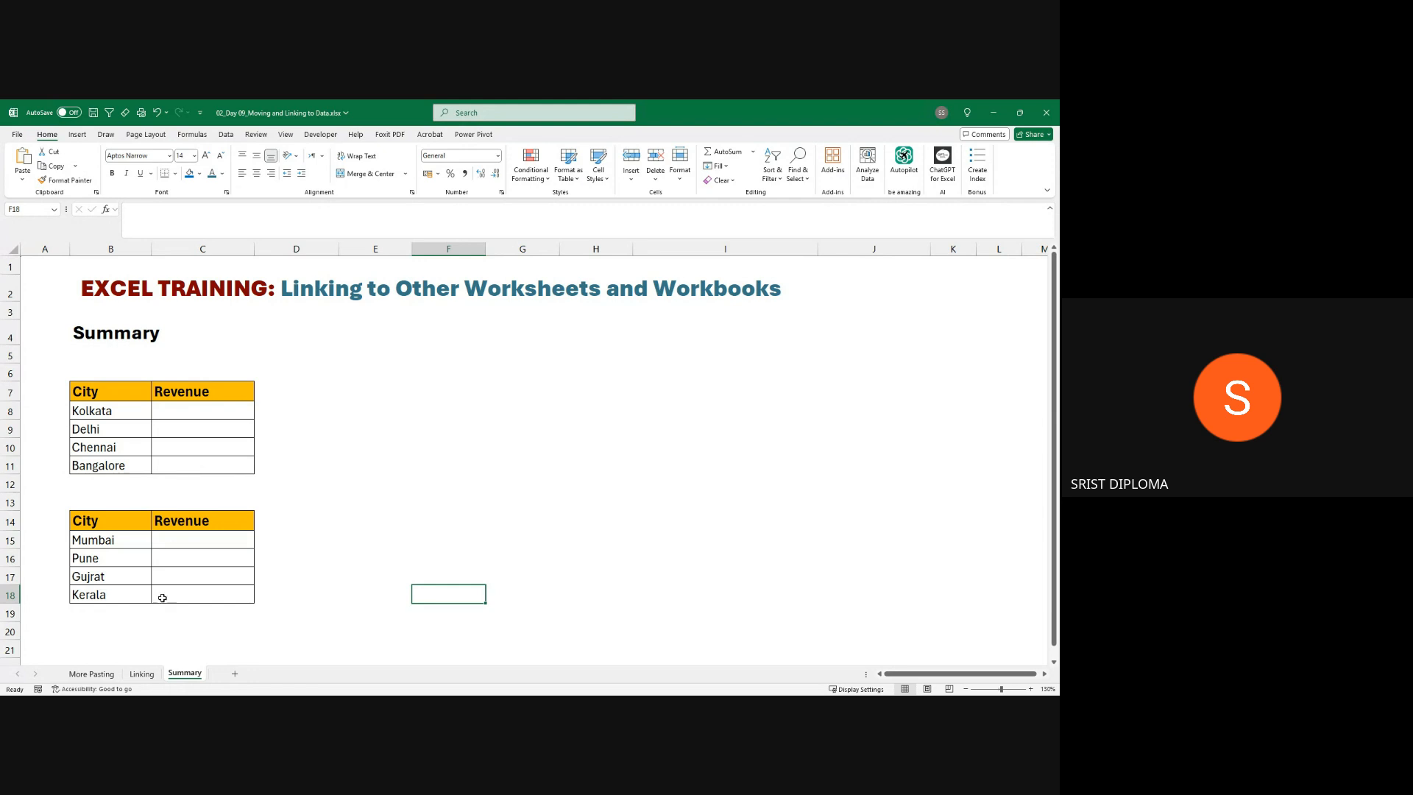
- Compare the city totals on the Linking sheet, including Kolkata's total in C13, with the empty Revenue tables on the Summary sheet
{"action": "left_click", "coordinate": [142, 674]}
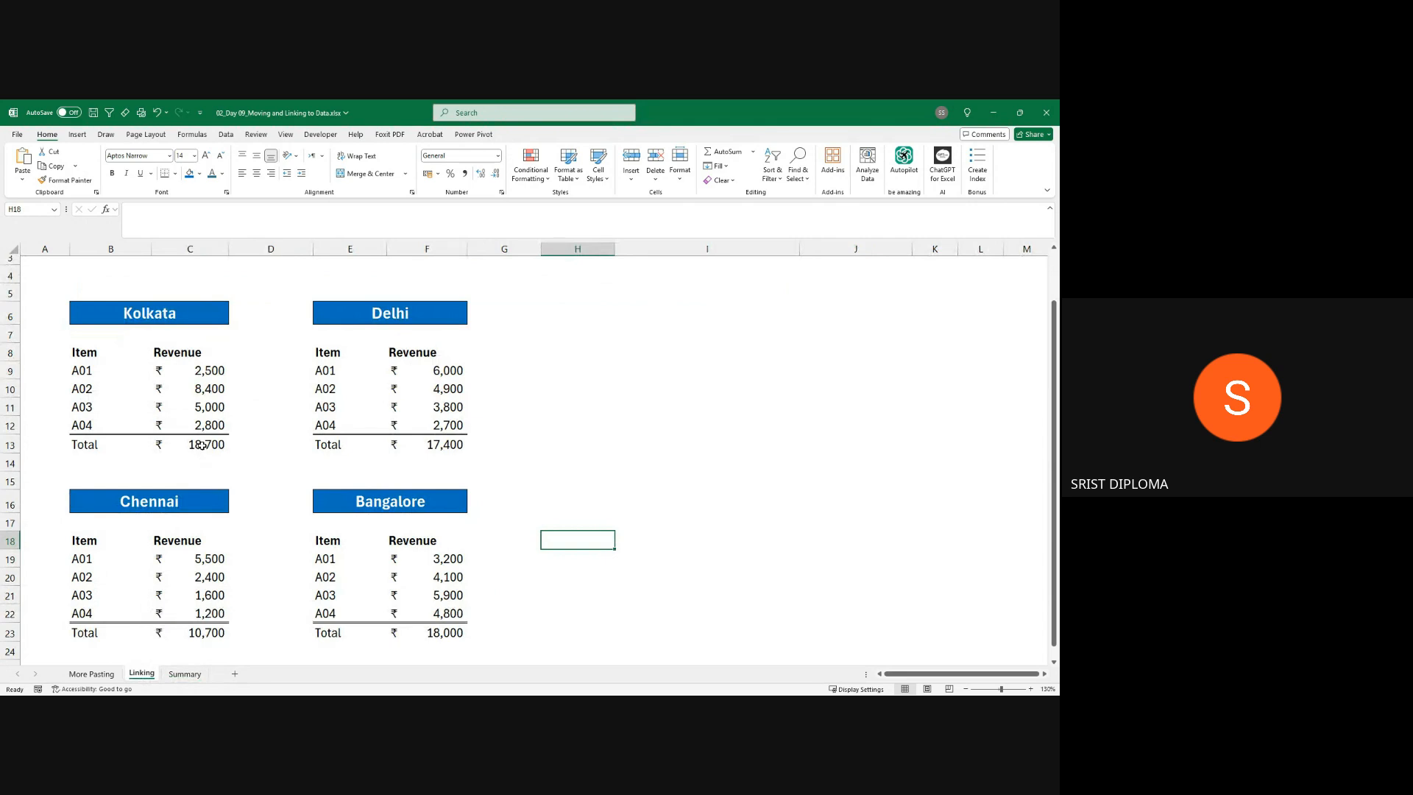
{"action": "left_click", "coordinate": [200, 445]}
{"action": "left_click", "coordinate": [185, 674]}
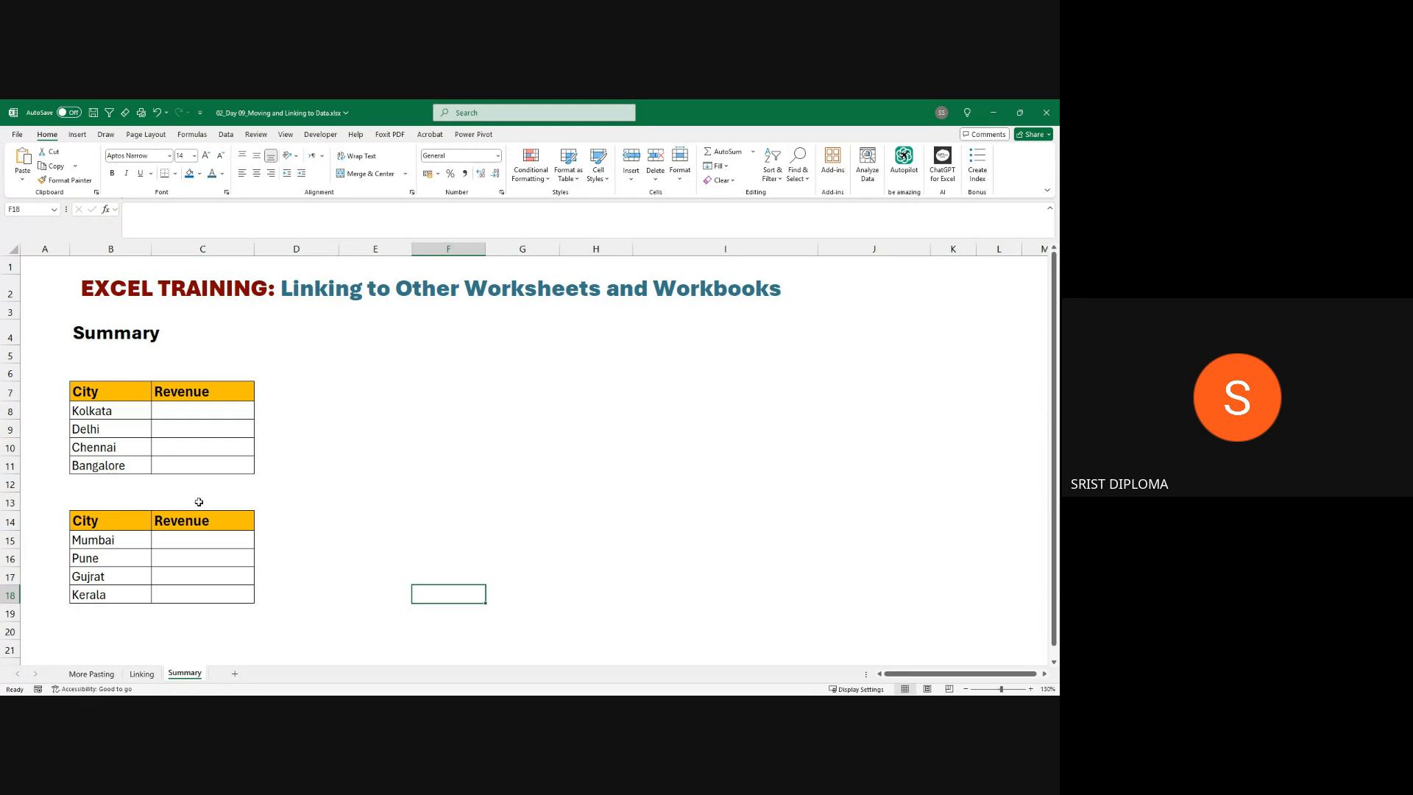
{"action": "left_click", "coordinate": [141, 674]}
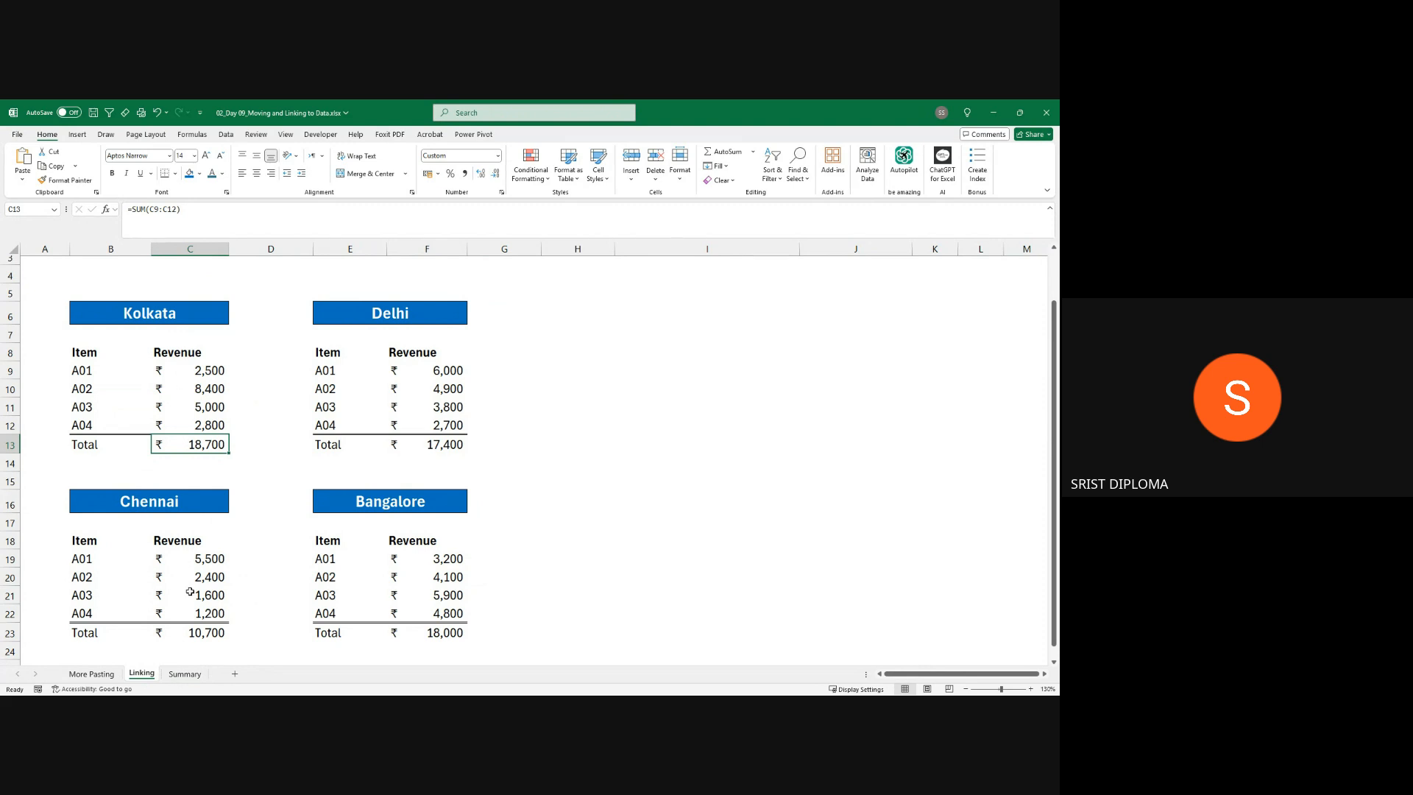
{"action": "left_click", "coordinate": [185, 673]}
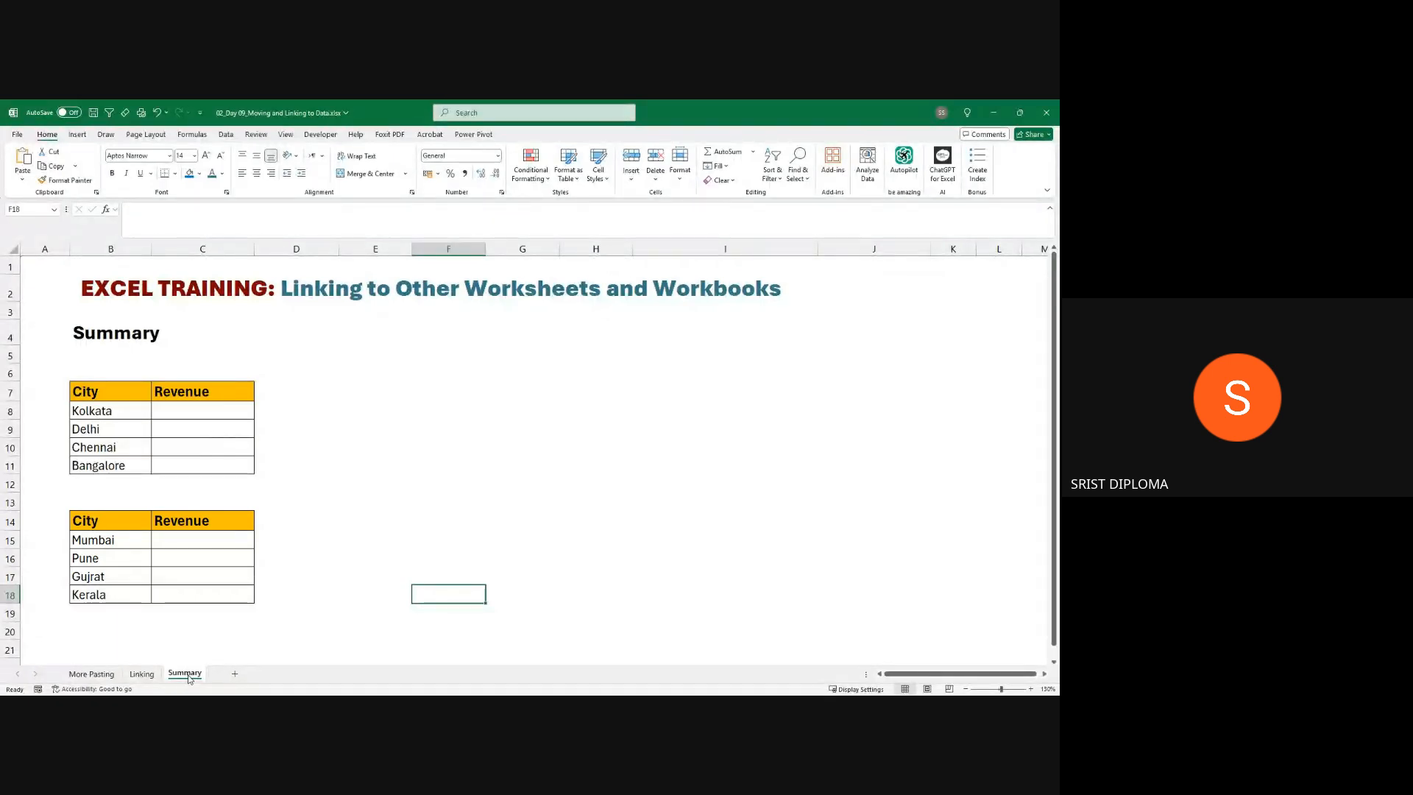
{"action": "left_click", "coordinate": [140, 676]}
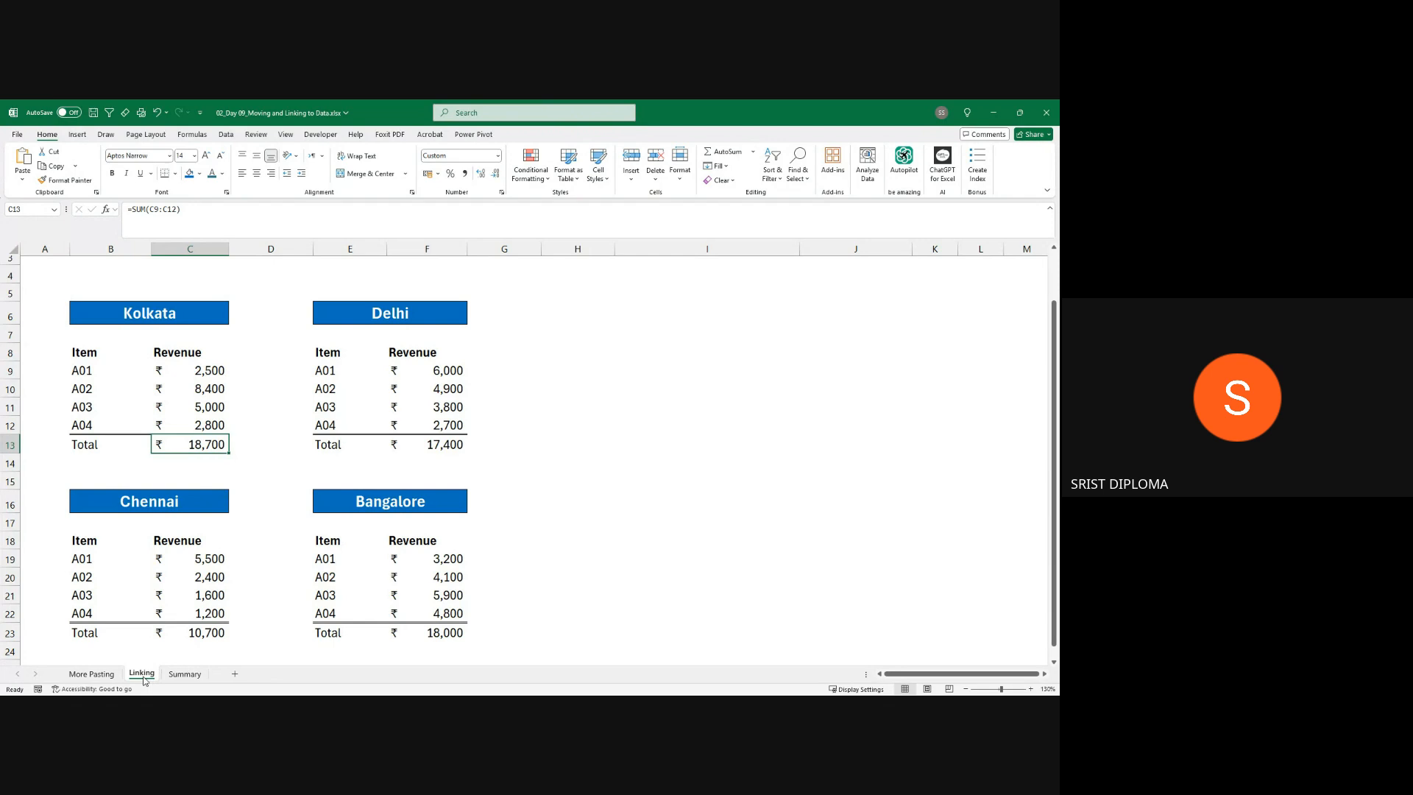
{"action": "left_click", "coordinate": [187, 677]}
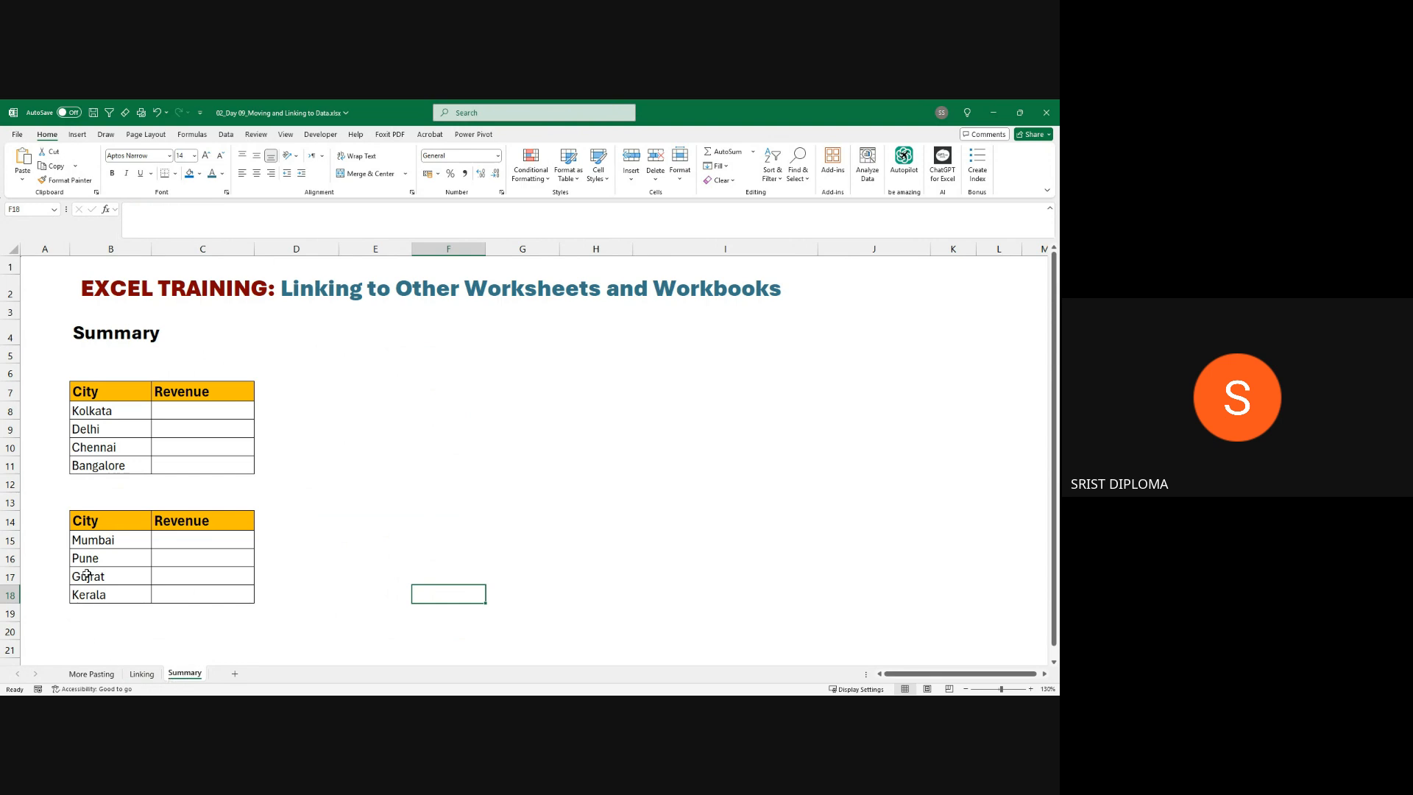
- Link Kolkata's revenue in Summary cell C8 to its total on the Linking sheet with =Linking!C13
{"action": "left_click", "coordinate": [192, 411]}
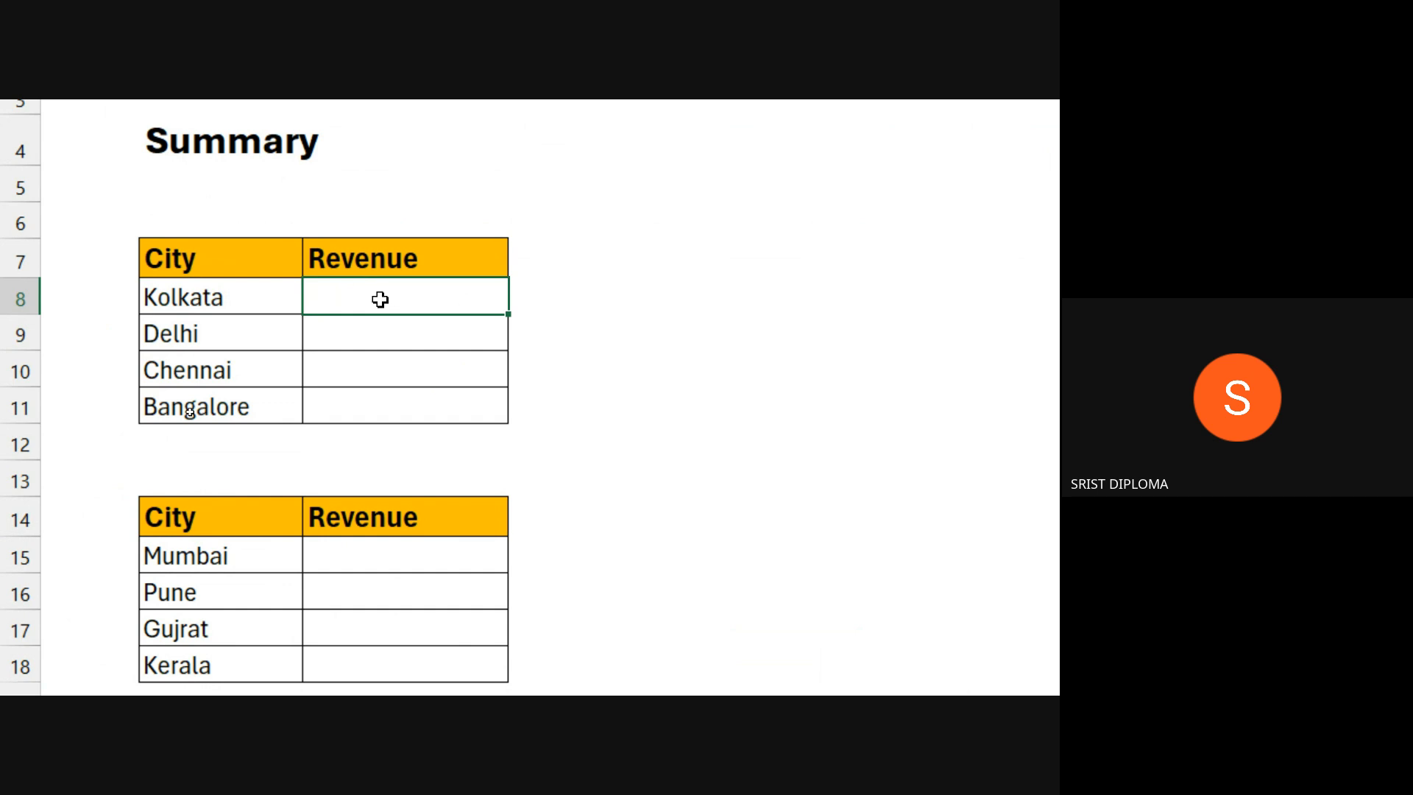
{"action": "type", "text": "="}
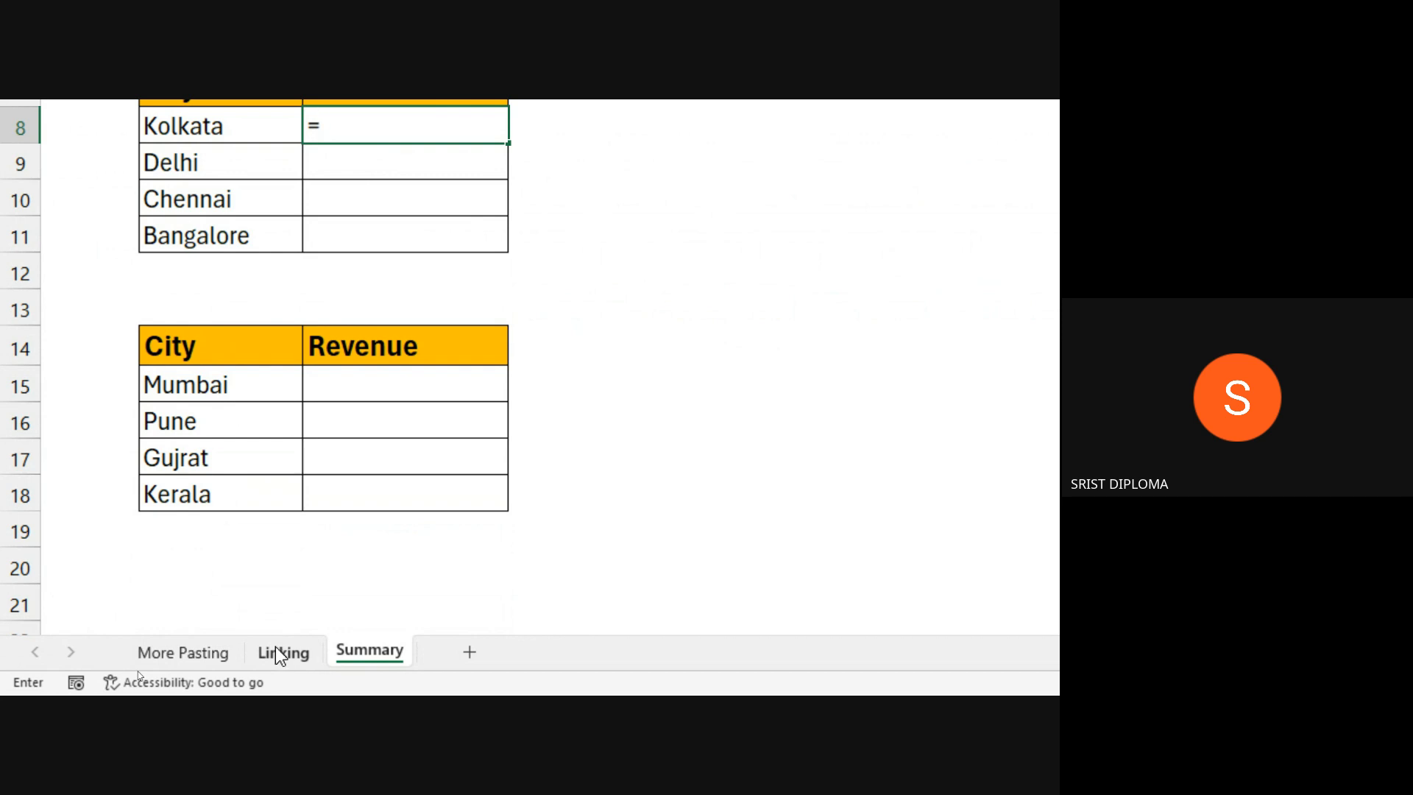
{"action": "left_click", "coordinate": [280, 653]}
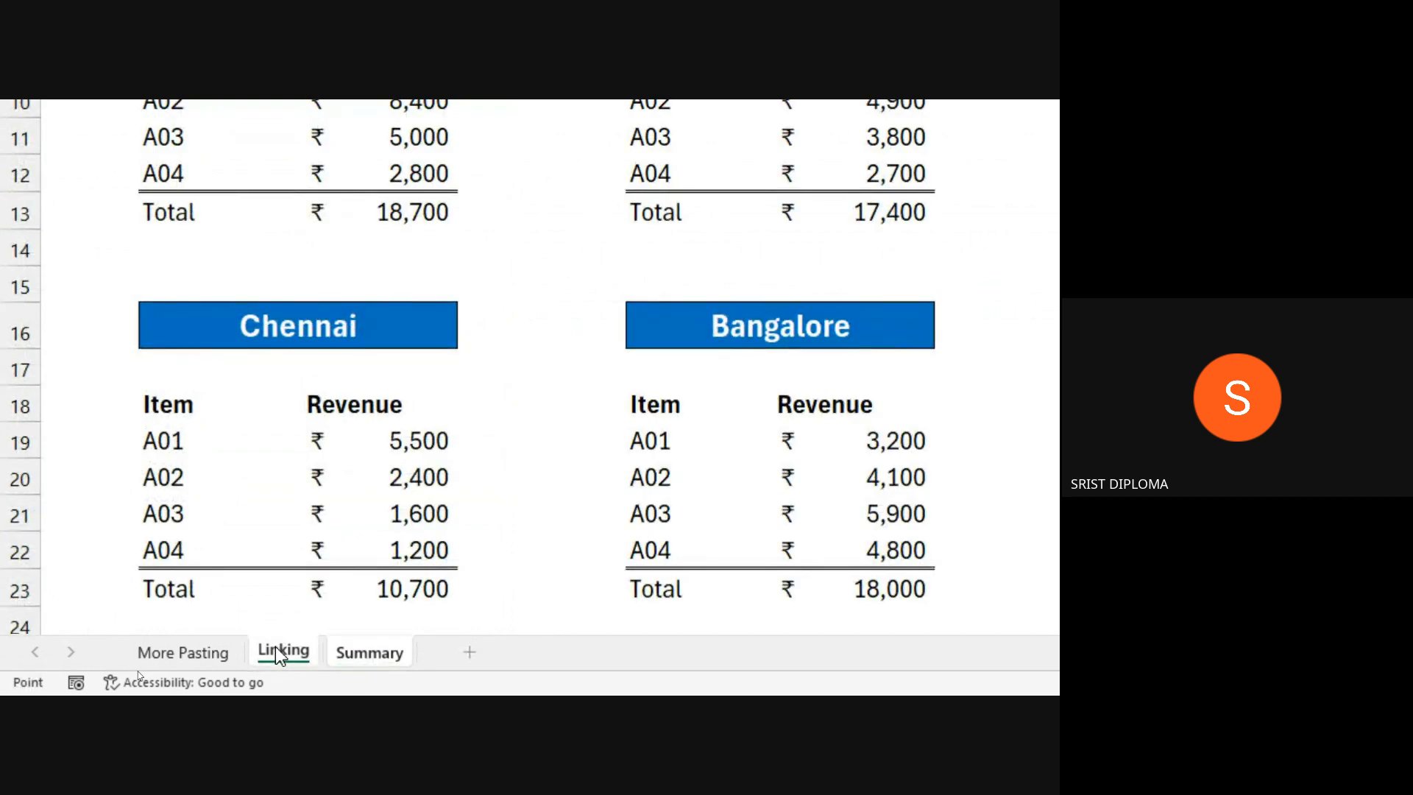
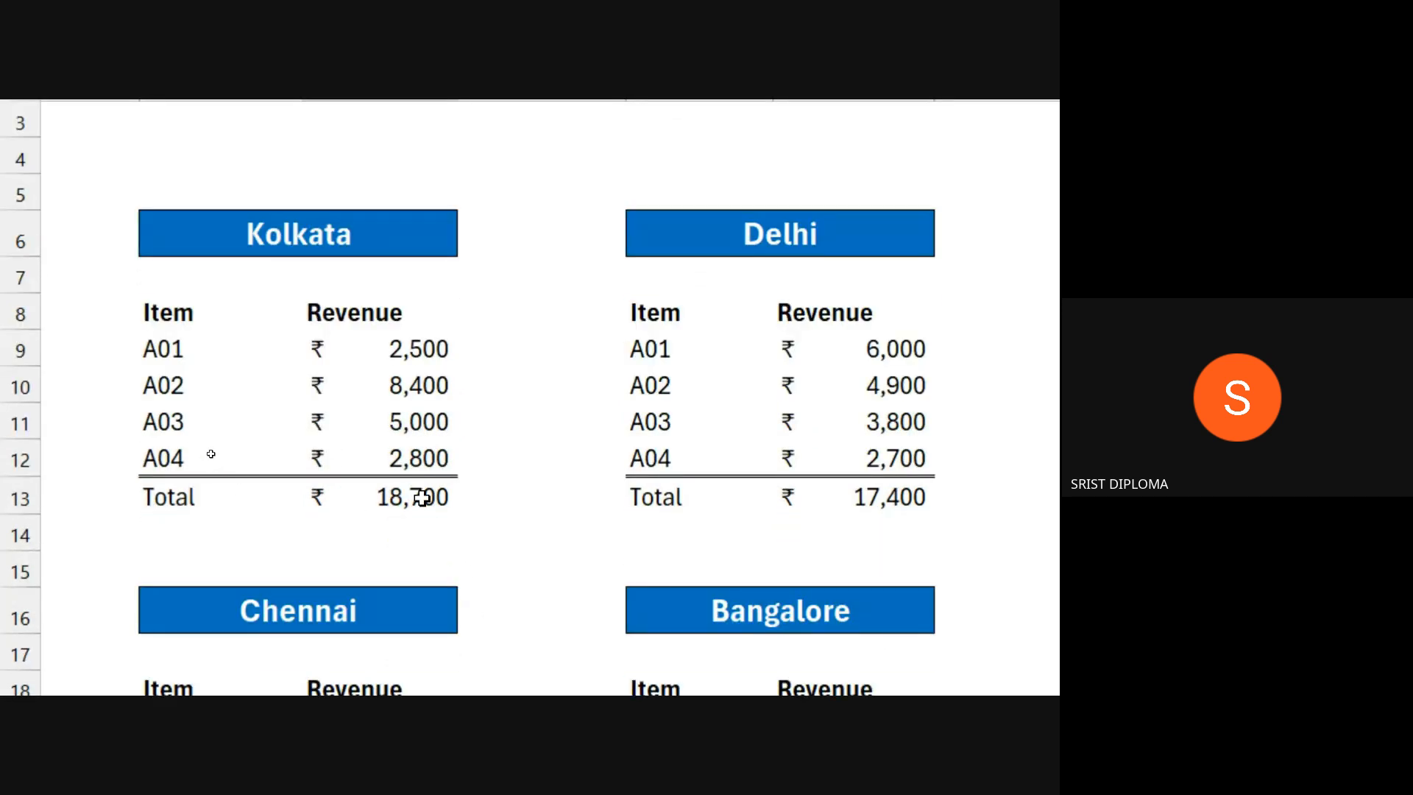
{"action": "key", "text": "ctrl+c"}
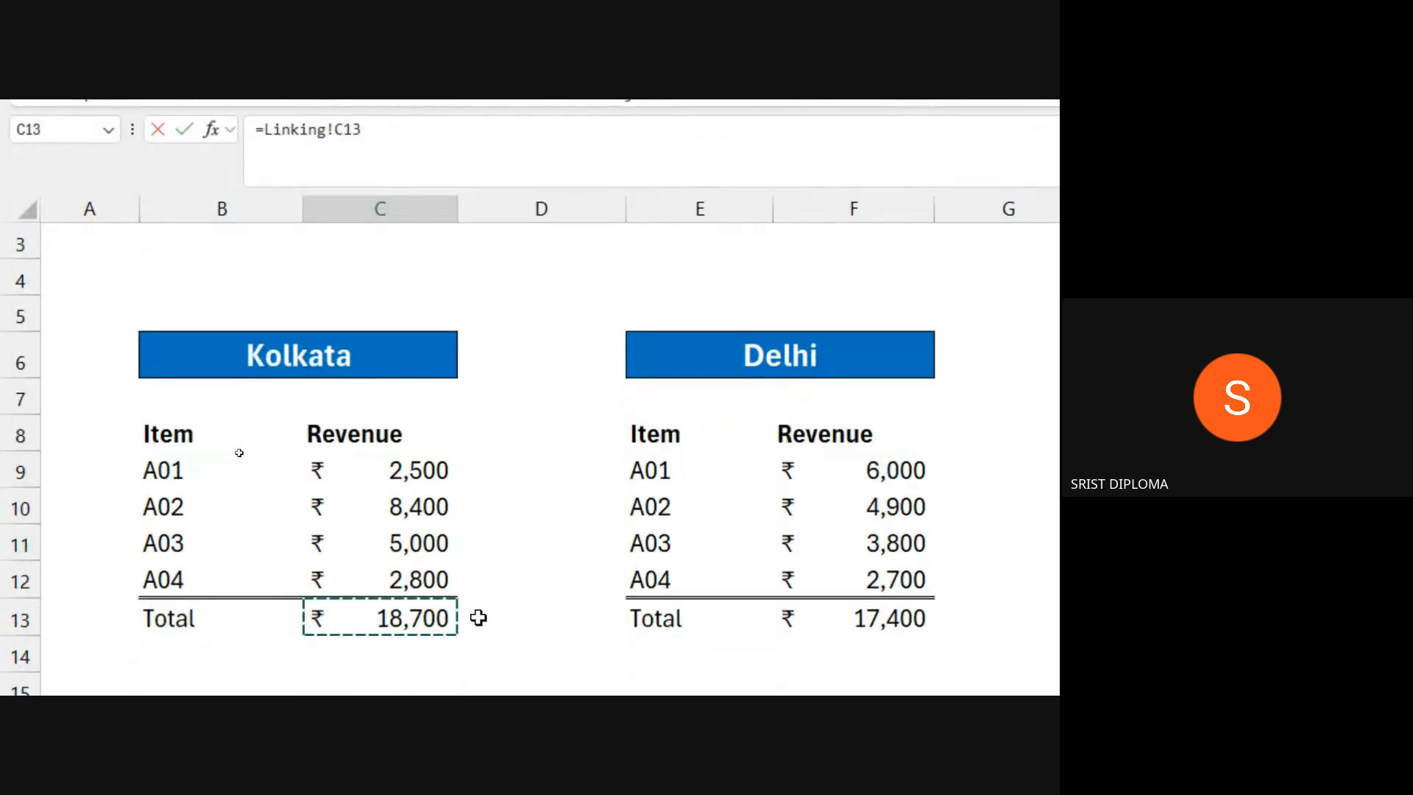
{"action": "key", "text": "Return"}
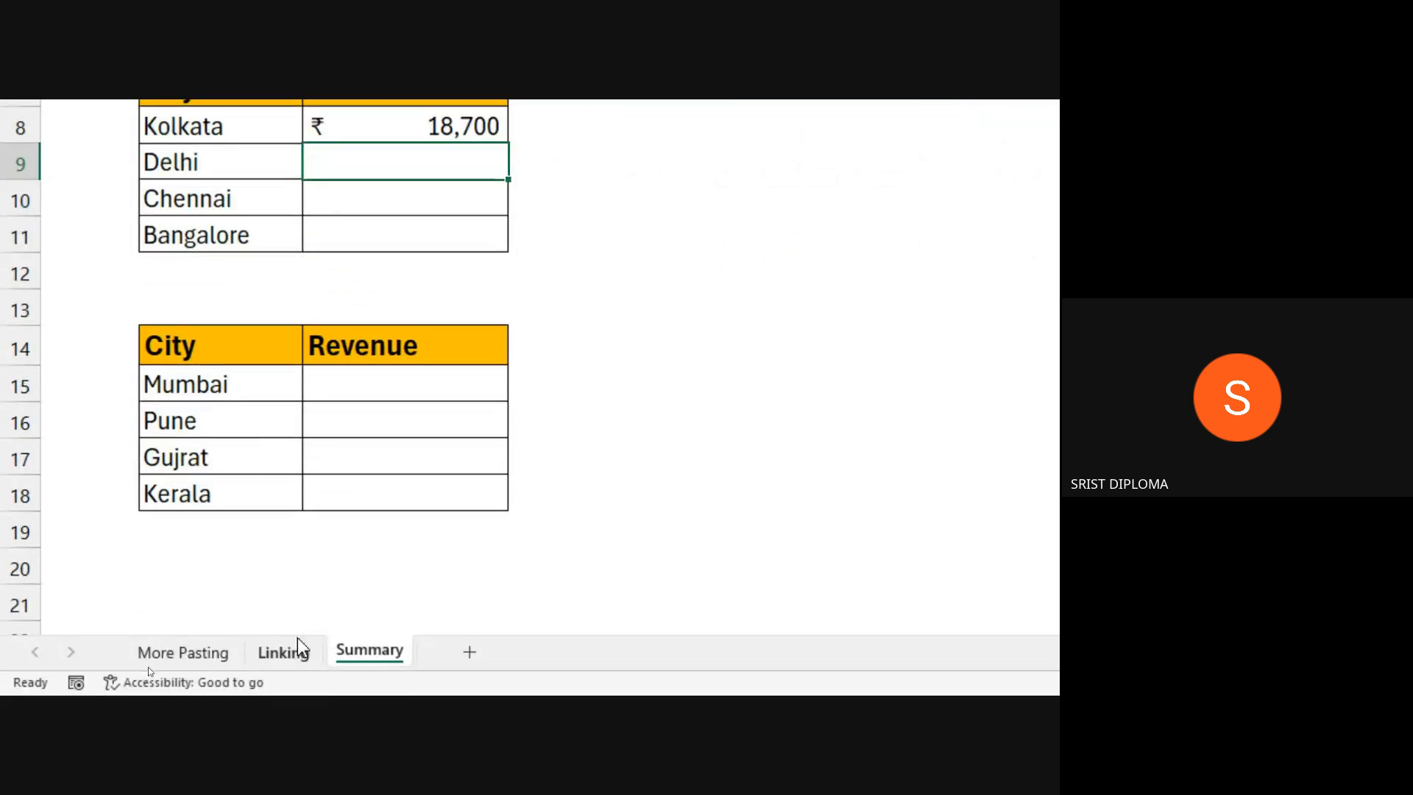
- Set Kolkata's A03 revenue in C11 of the Linking sheet to 6000 and check the linked value on the Summary sheet
{"action": "left_click", "coordinate": [293, 650]}
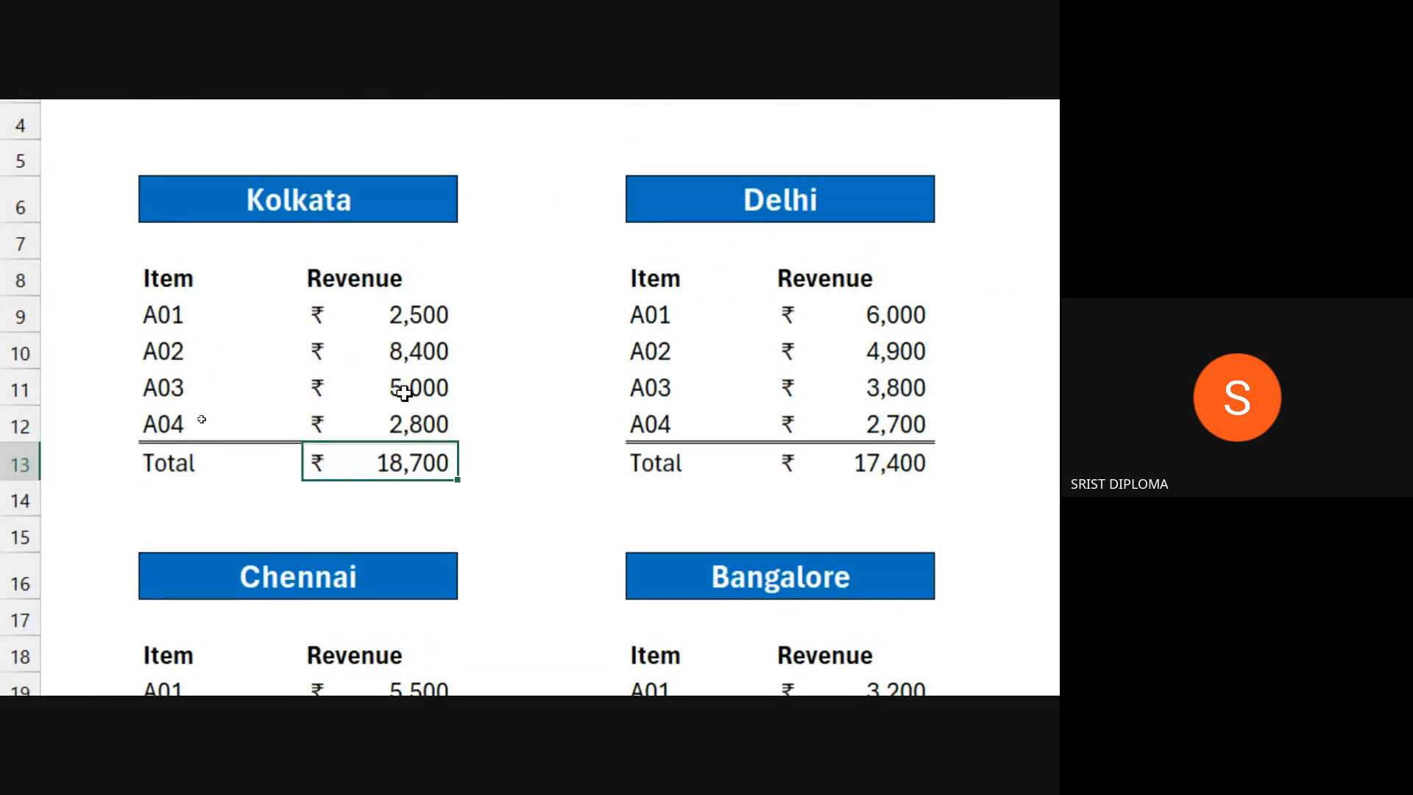
{"action": "left_click", "coordinate": [404, 394]}
{"action": "key", "text": "F2"}
{"action": "key", "text": "BackSpace"}
{"action": "key", "text": "BackSpace"}
{"action": "key", "text": "BackSpace"}
{"action": "key", "text": "BackSpace"}
{"action": "type", "text": "600"}
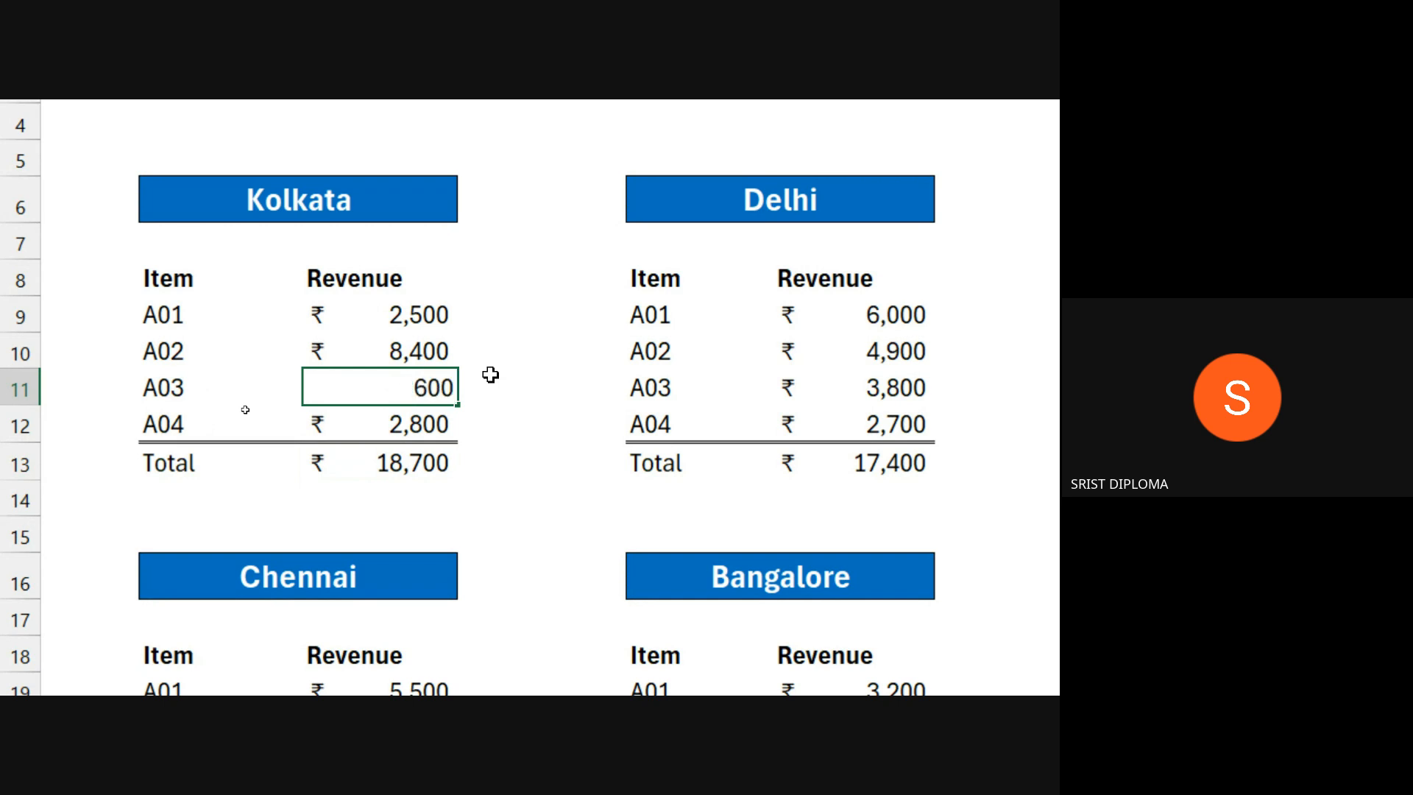
{"action": "type", "text": "0"}
{"action": "key", "text": "Return"}
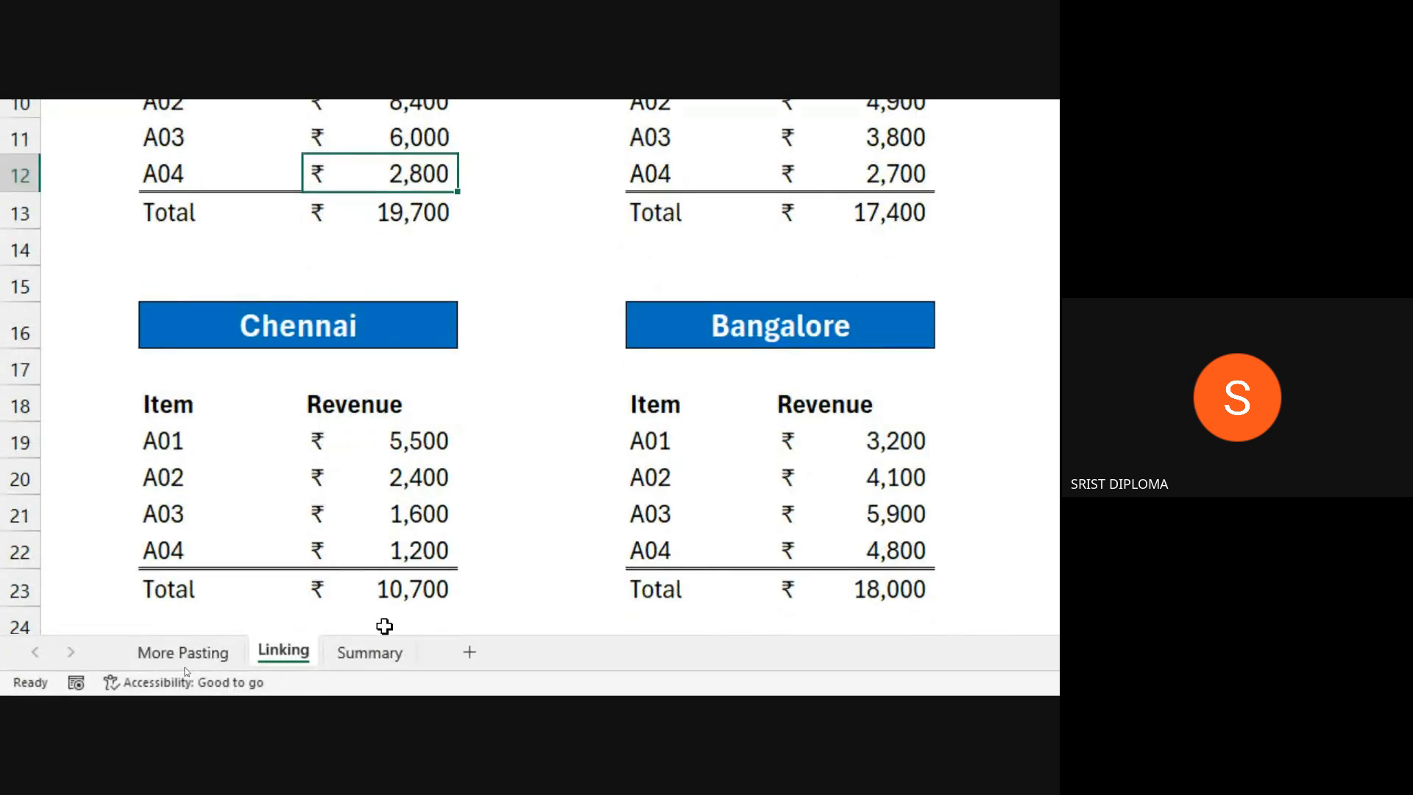
{"action": "left_click", "coordinate": [365, 652]}
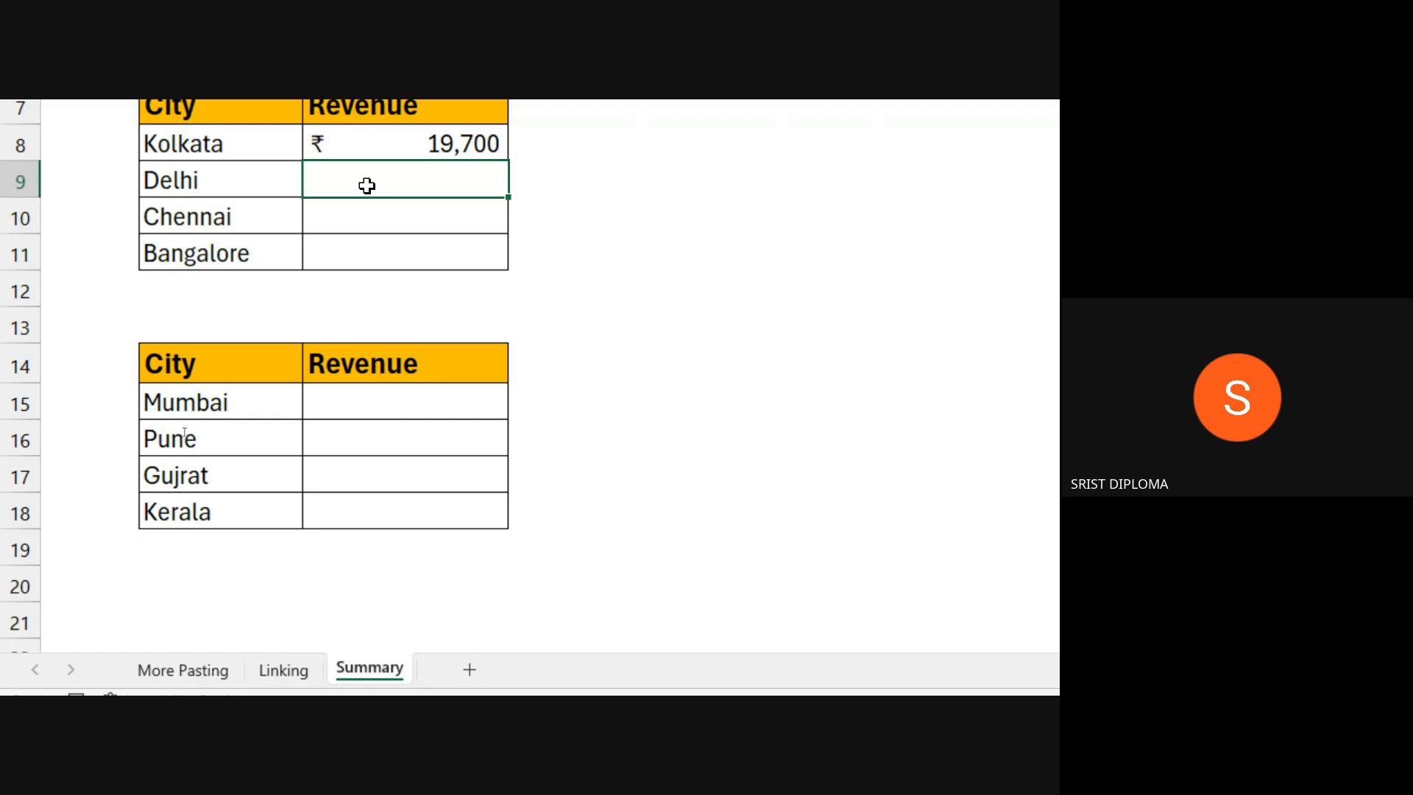
- Link Delhi's revenue in Summary cell C9 to the Delhi total in F13 of the Linking sheet
{"action": "type", "text": "="}
{"action": "left_click", "coordinate": [285, 650]}
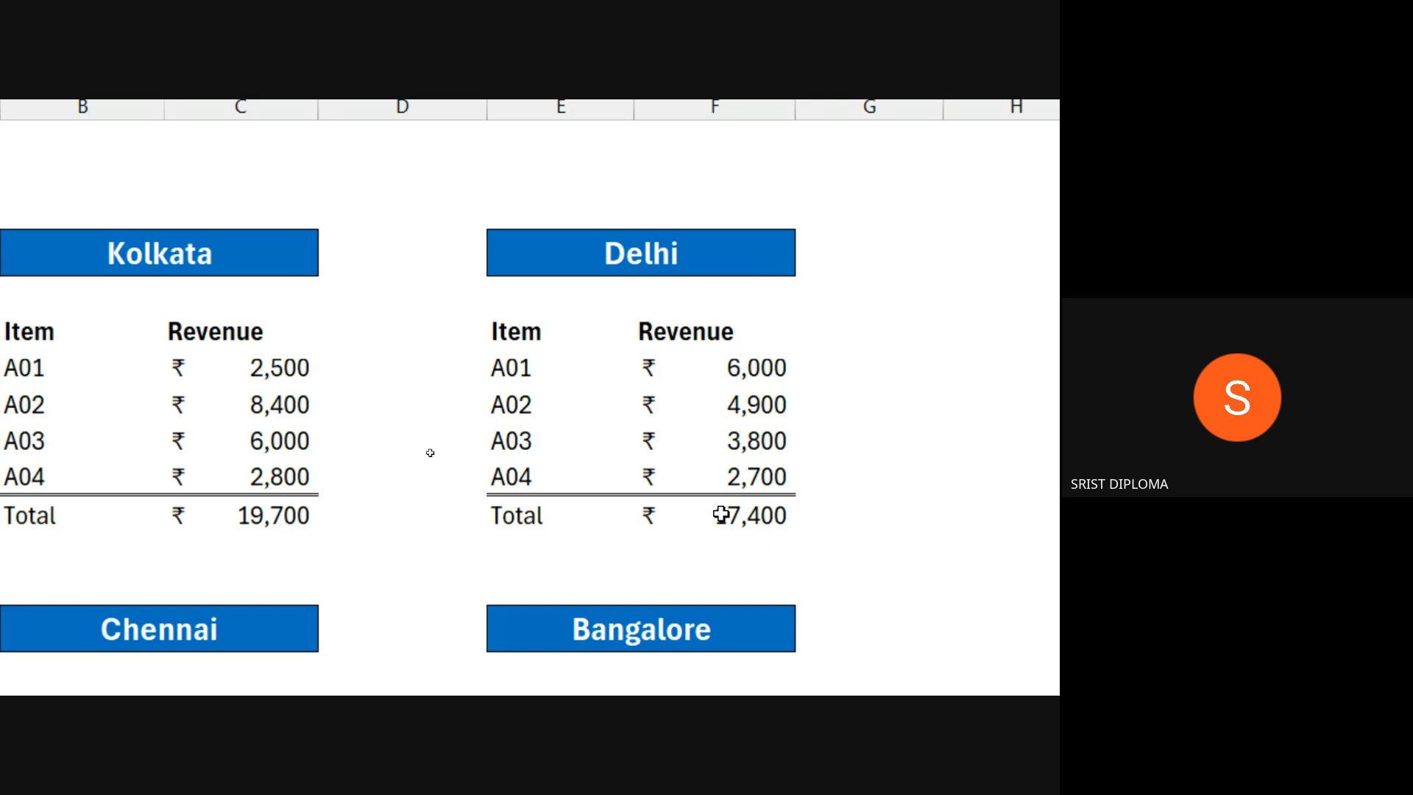
{"action": "key", "text": "ctrl+c"}
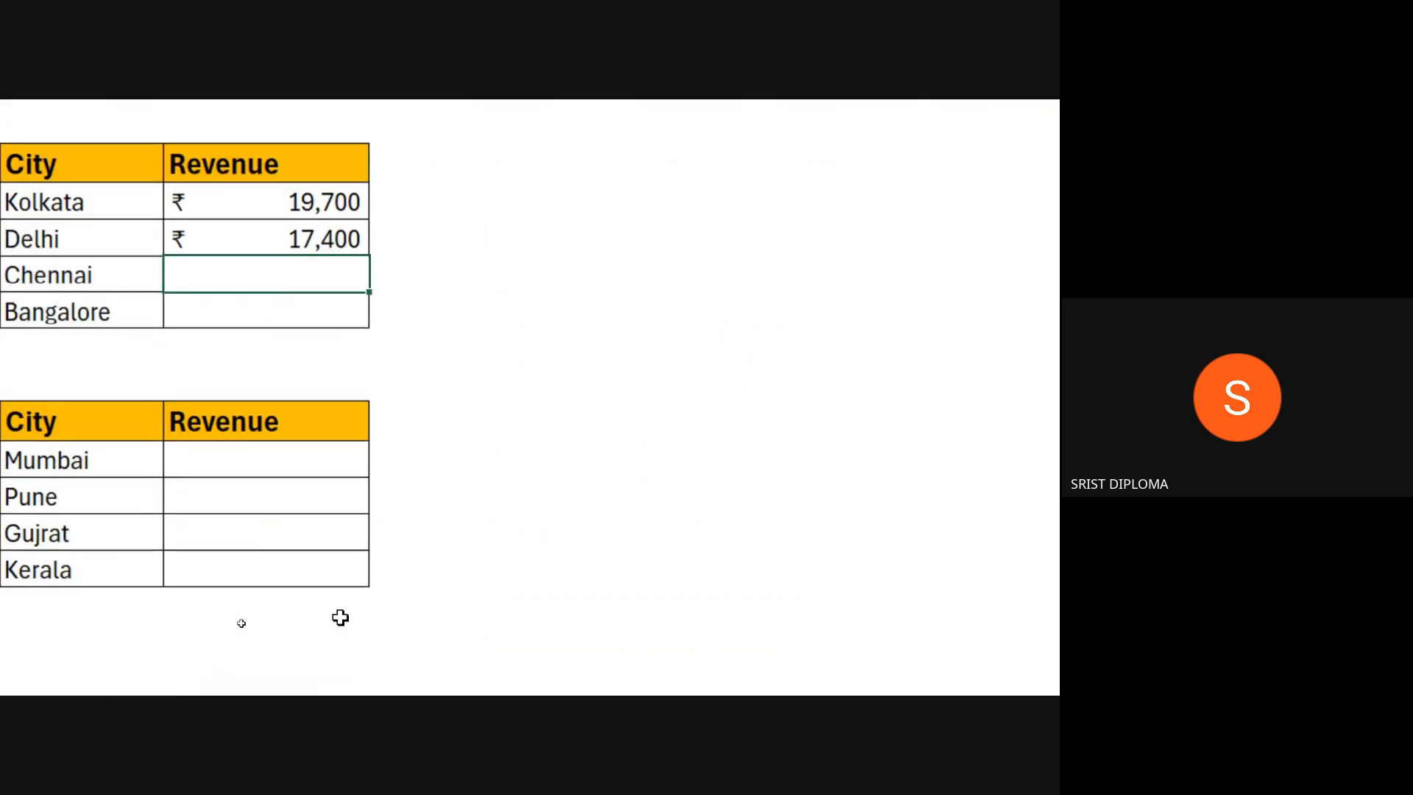
- Link Chennai's revenue in Summary cell C10 to the Chennai total in C23 of the Linking sheet
{"action": "left_click", "coordinate": [183, 653]}
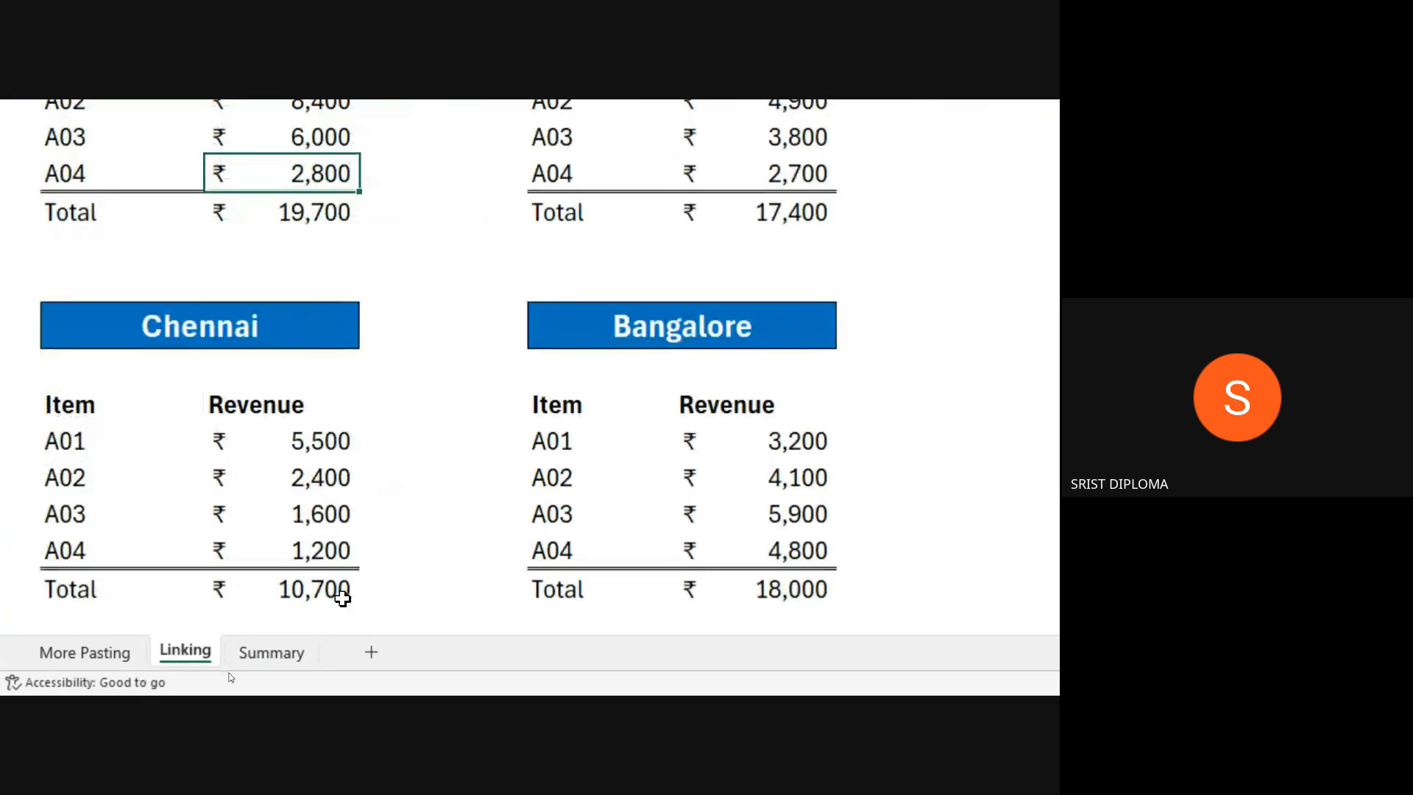
{"action": "left_click", "coordinate": [267, 653]}
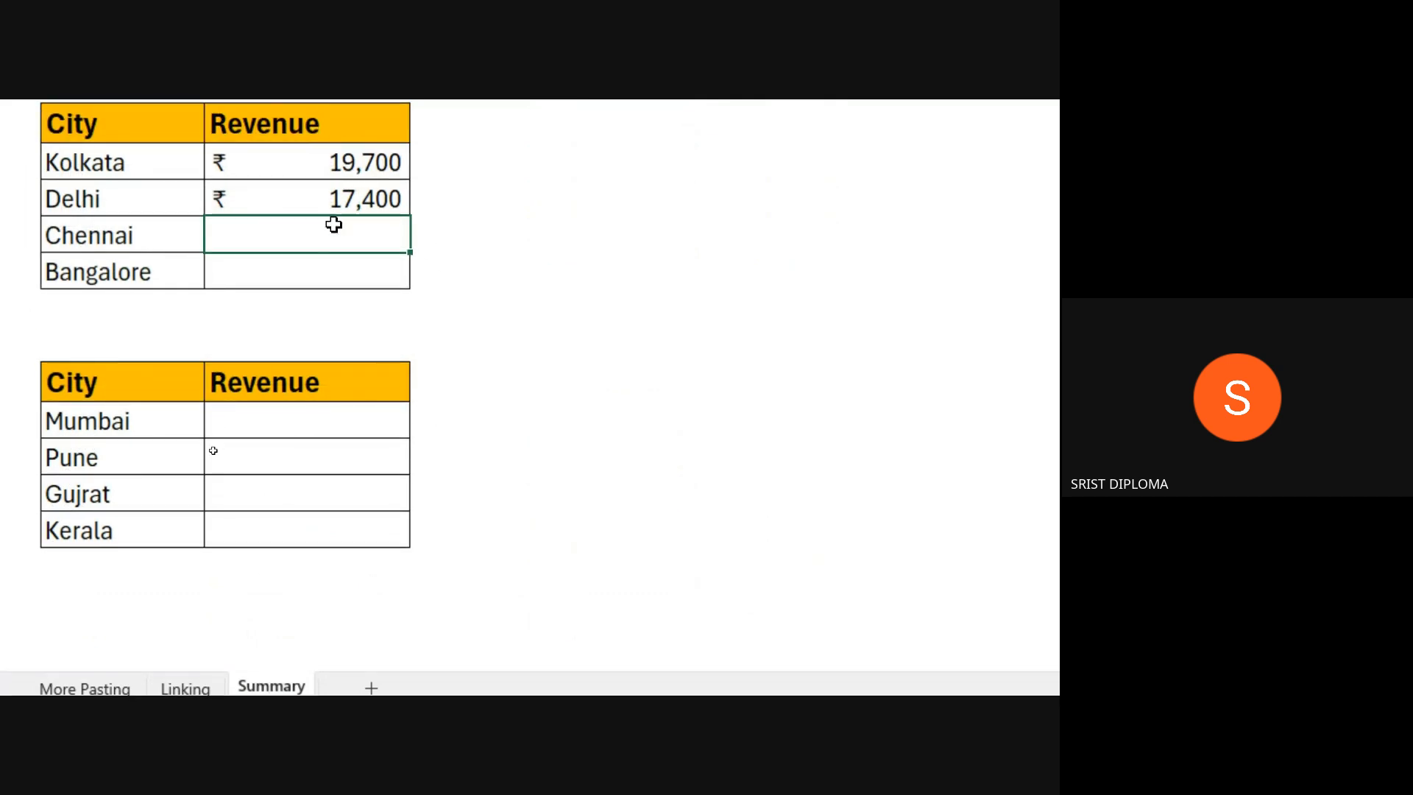
{"action": "type", "text": "="}
{"action": "left_click", "coordinate": [285, 651]}
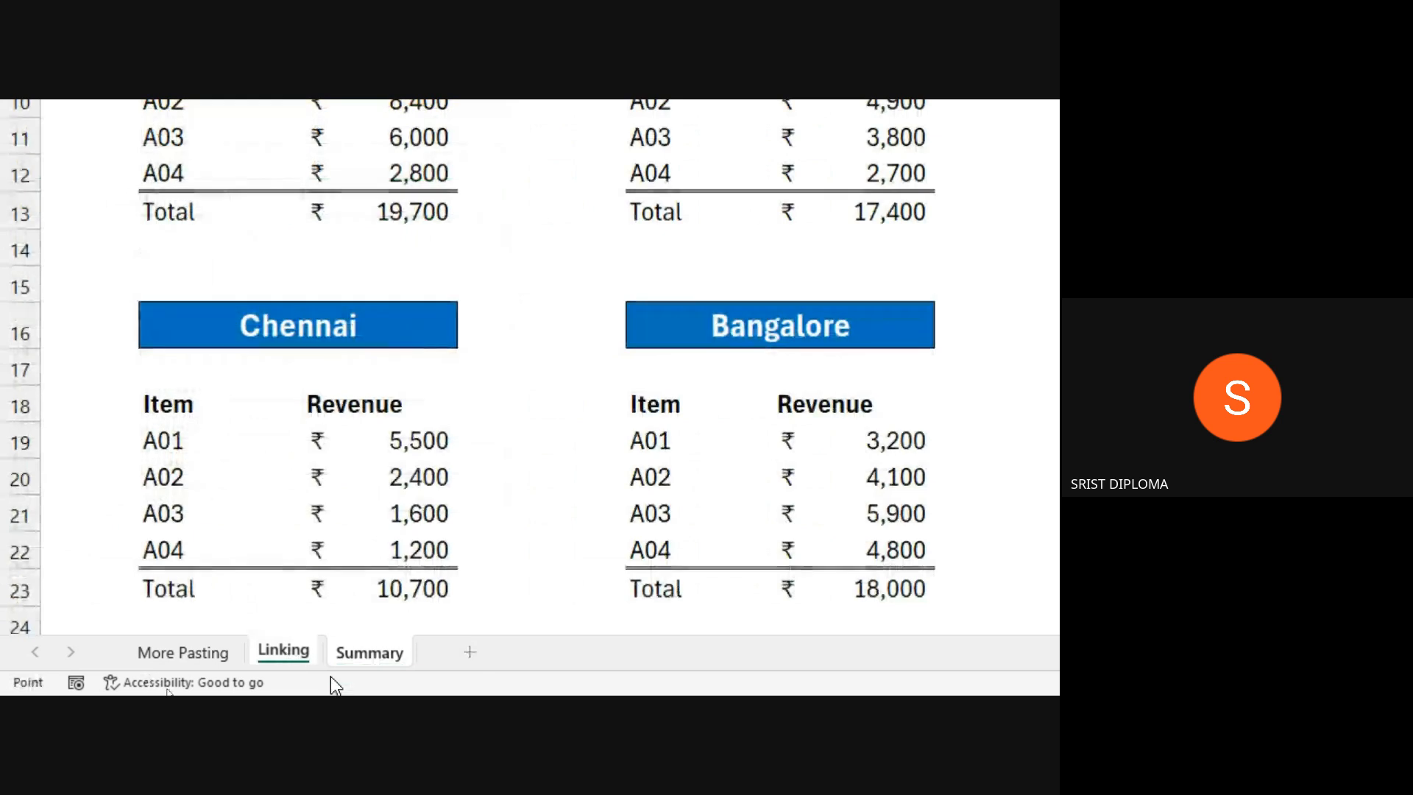
{"action": "left_click", "coordinate": [403, 587]}
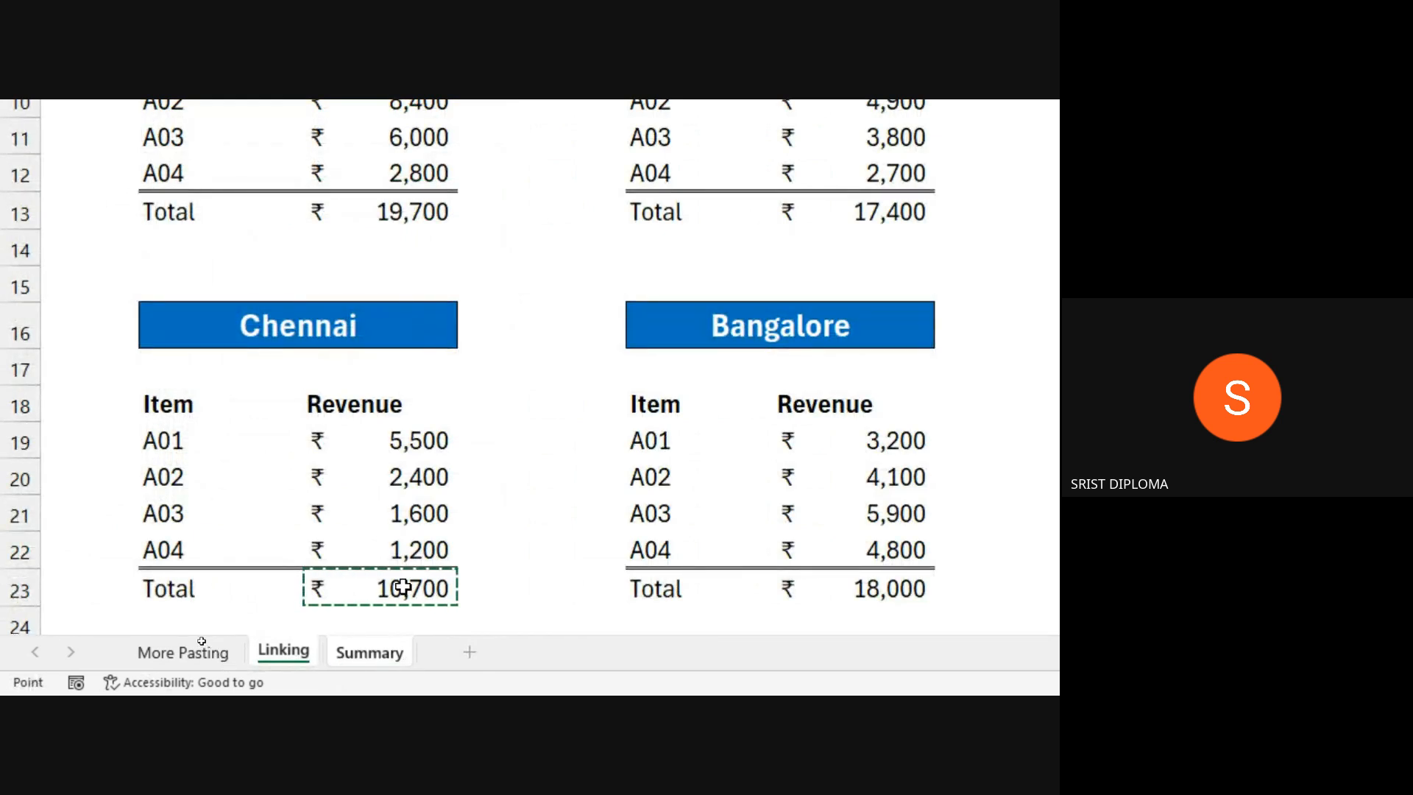
{"action": "key", "text": "Return"}
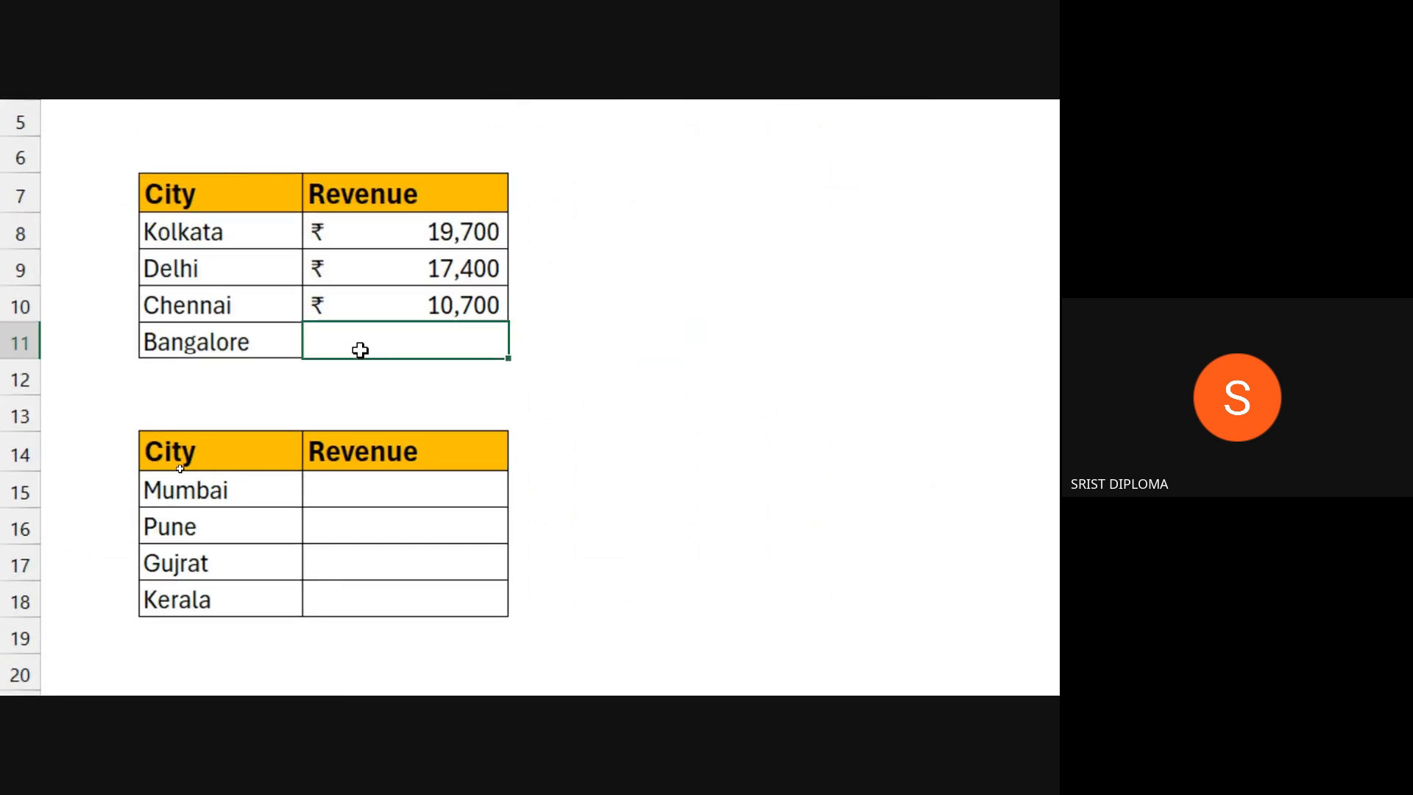
- Link Bangalore's revenue in Summary cell C11 to the Bangalore total in F23 of the Linking sheet
{"action": "type", "text": "="}
{"action": "left_click", "coordinate": [290, 653]}
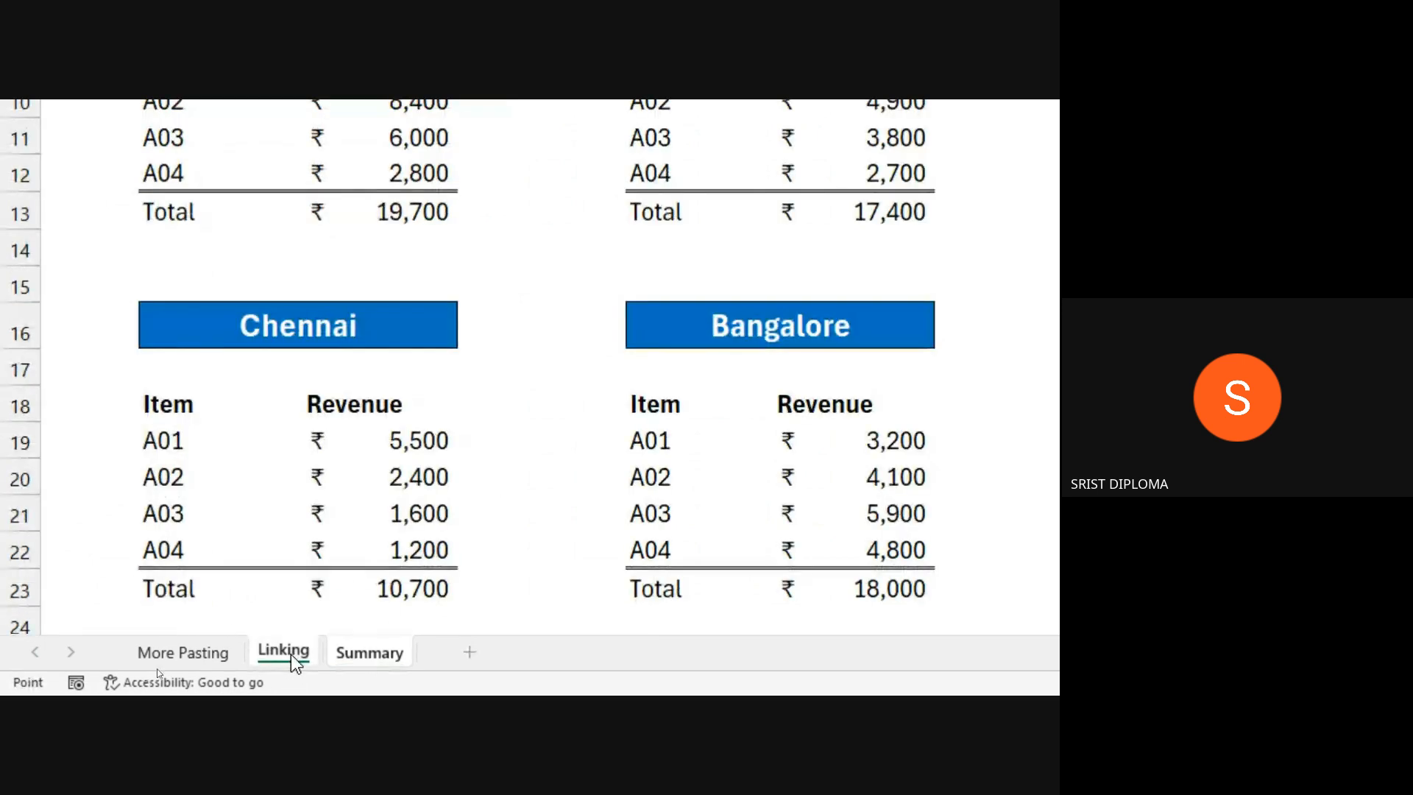
{"action": "left_click", "coordinate": [884, 590]}
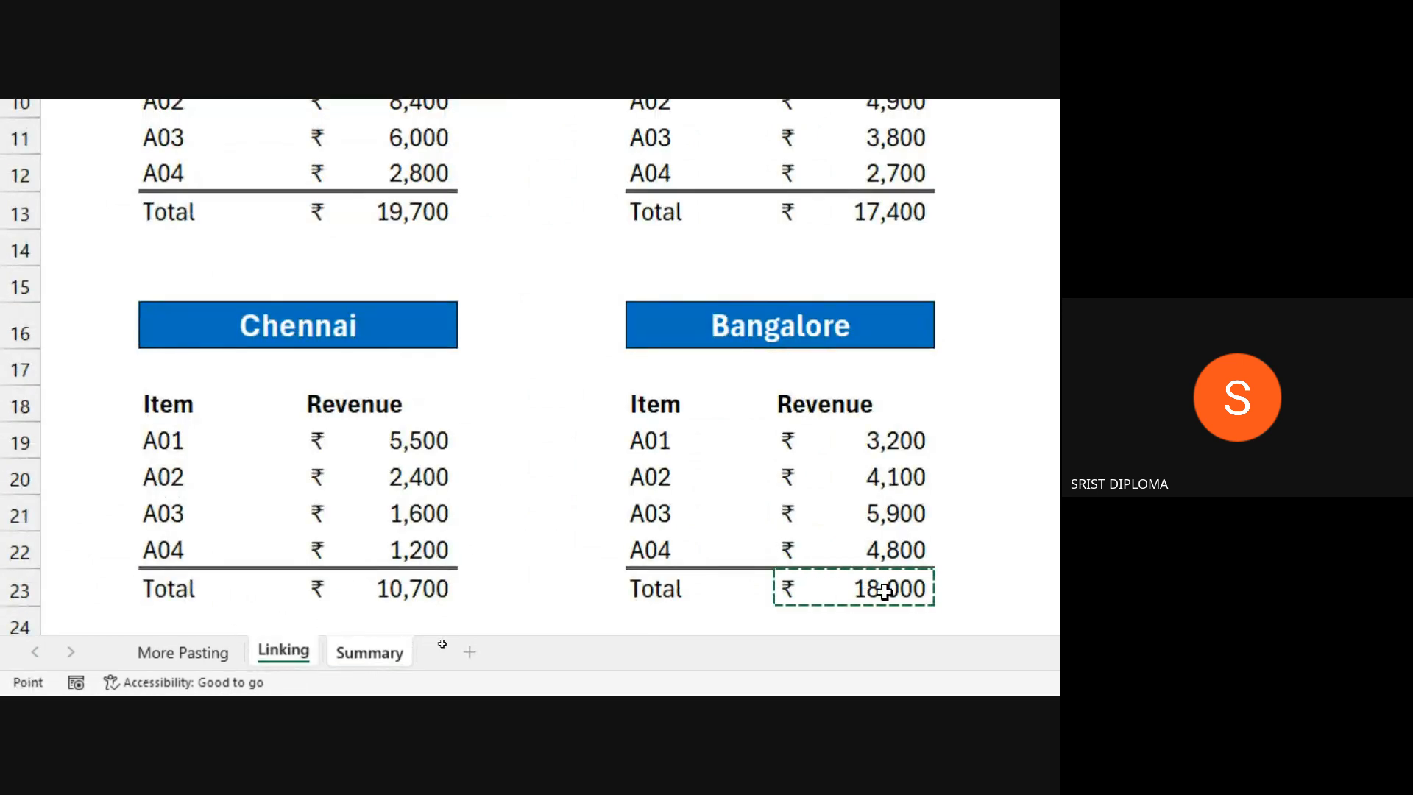
{"action": "key", "text": "Return"}
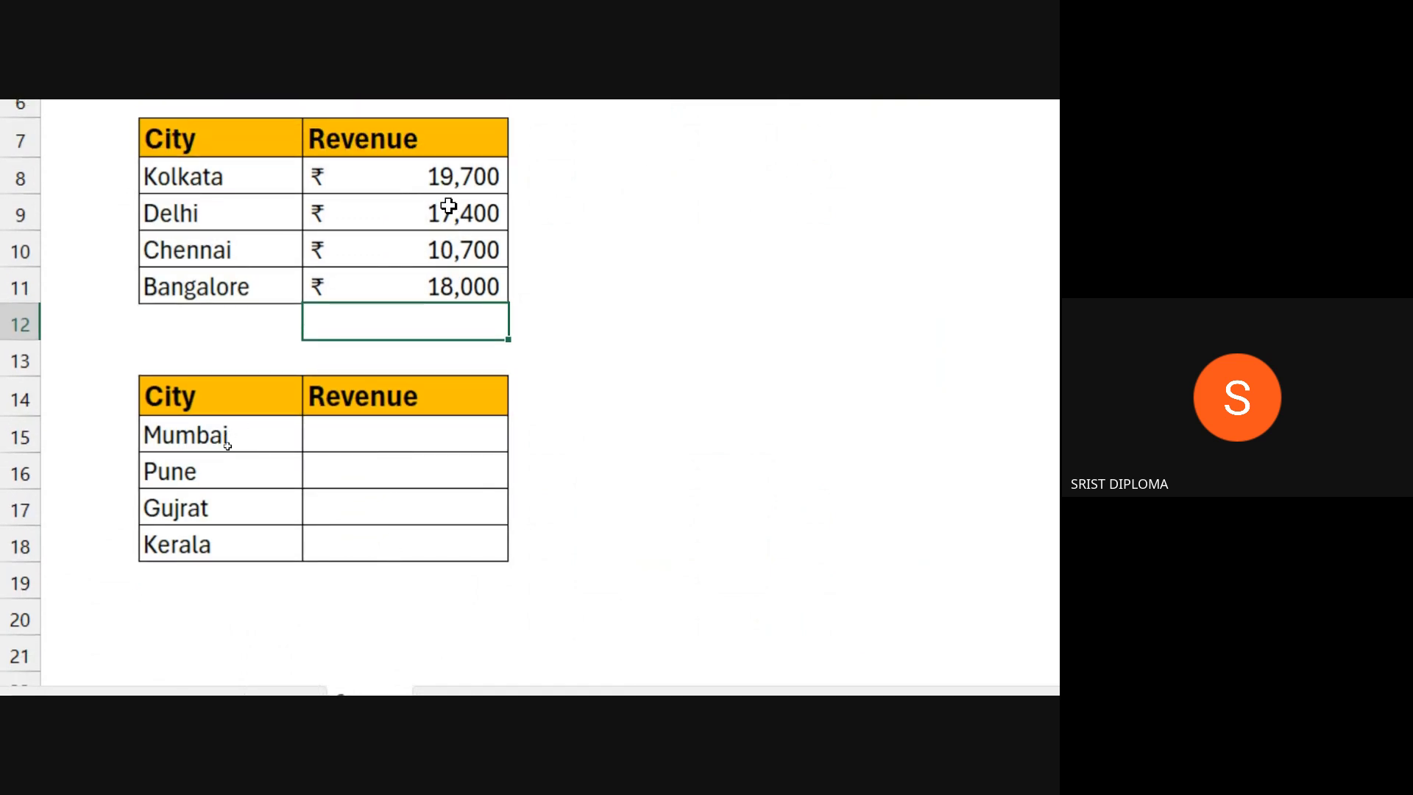
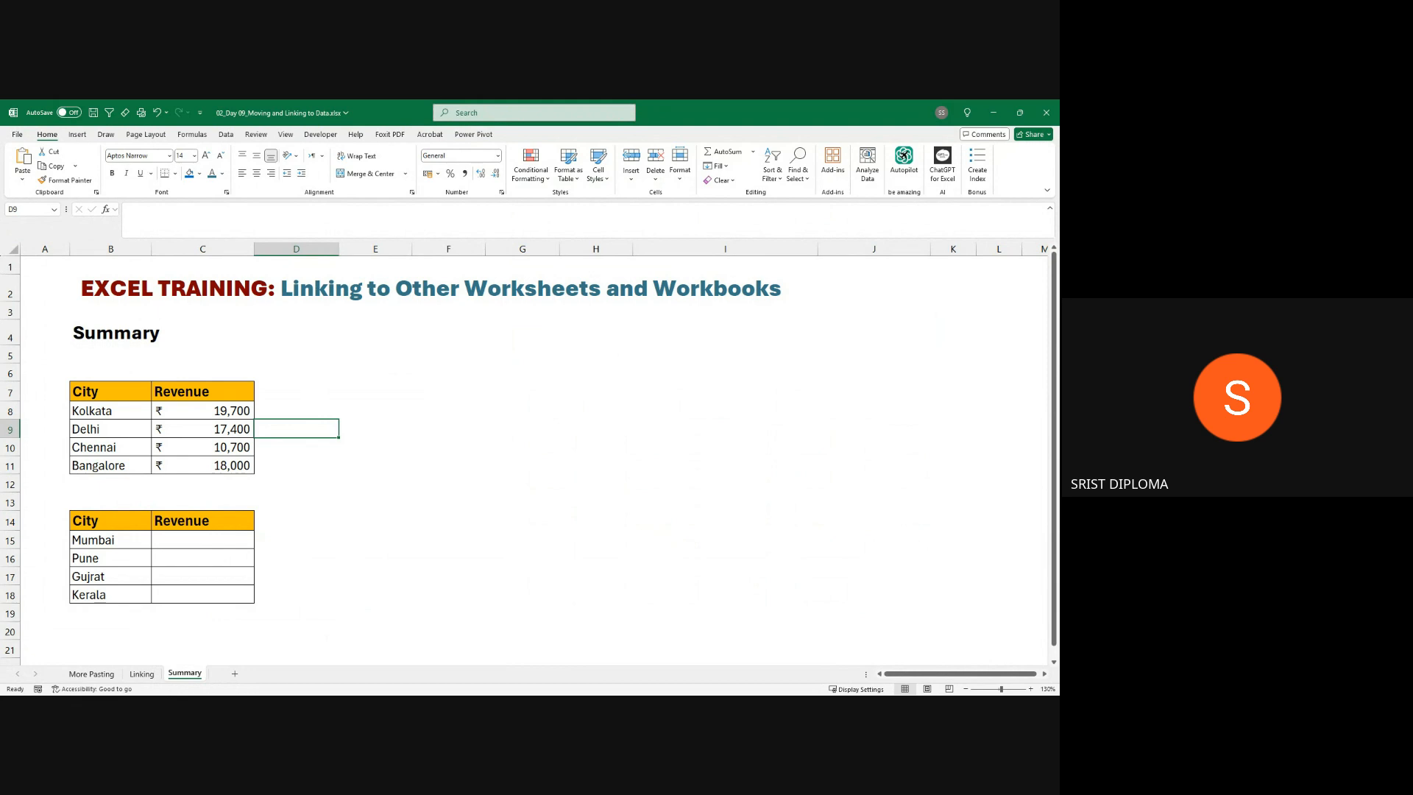
- Examine the Mumbai, Pune, Gujrat and Kerala tables in the Linking 2.xlsx workbook against the second City and Revenue table on the Summary sheet
{"action": "key", "text": "alt+Tab"}
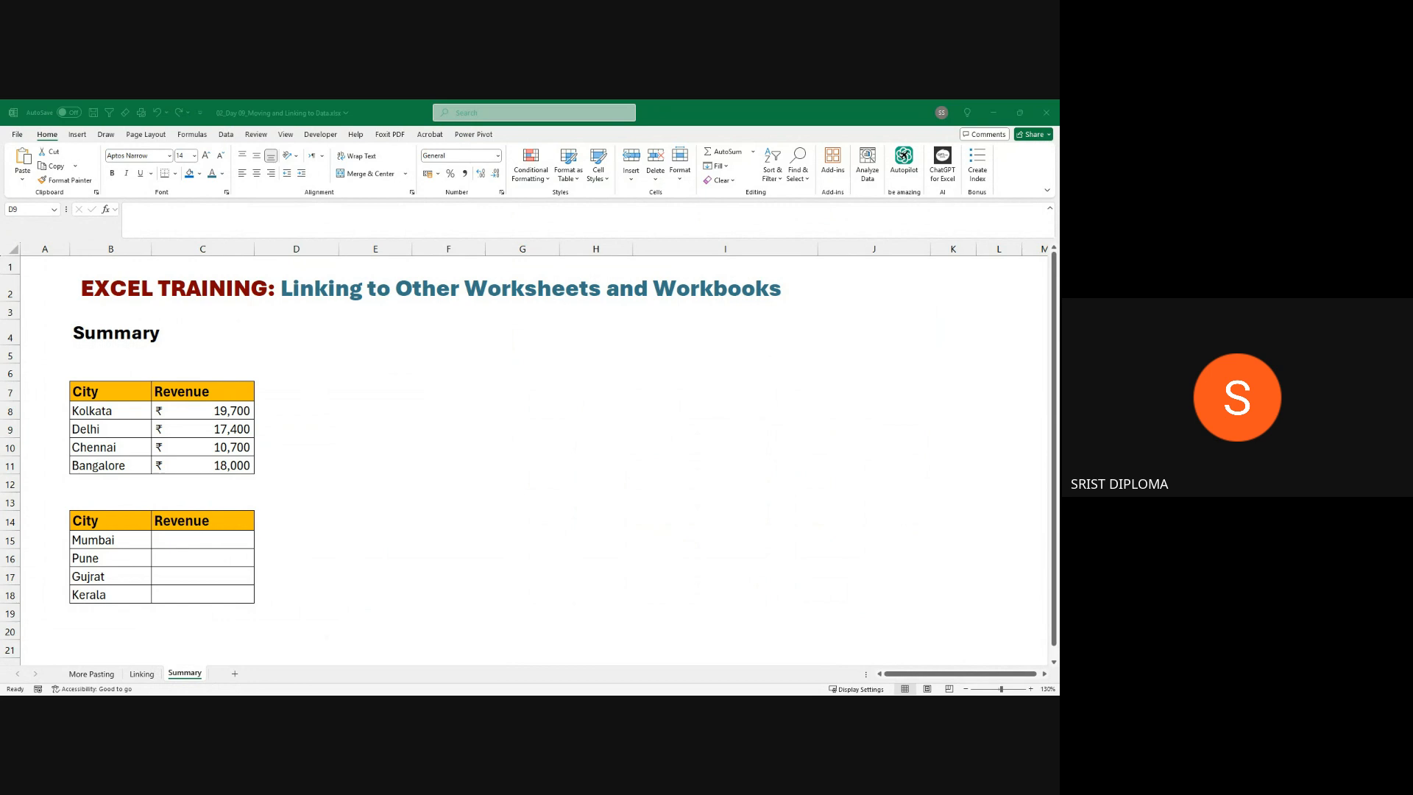
{"action": "key", "text": "alt+Tab"}
{"action": "key", "text": "alt+Tab"}
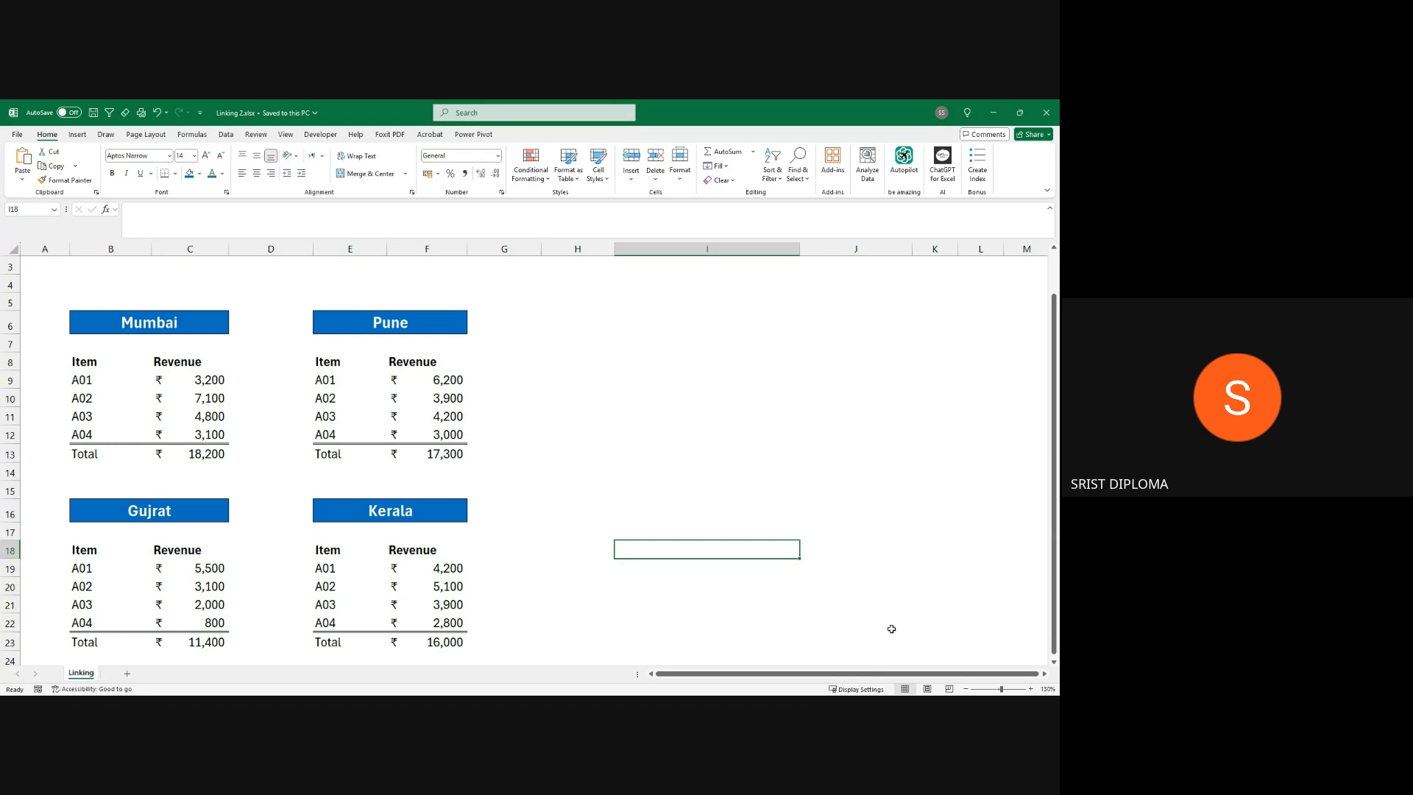
{"action": "key", "text": "alt+Tab"}
{"action": "key", "text": "alt+Tab"}
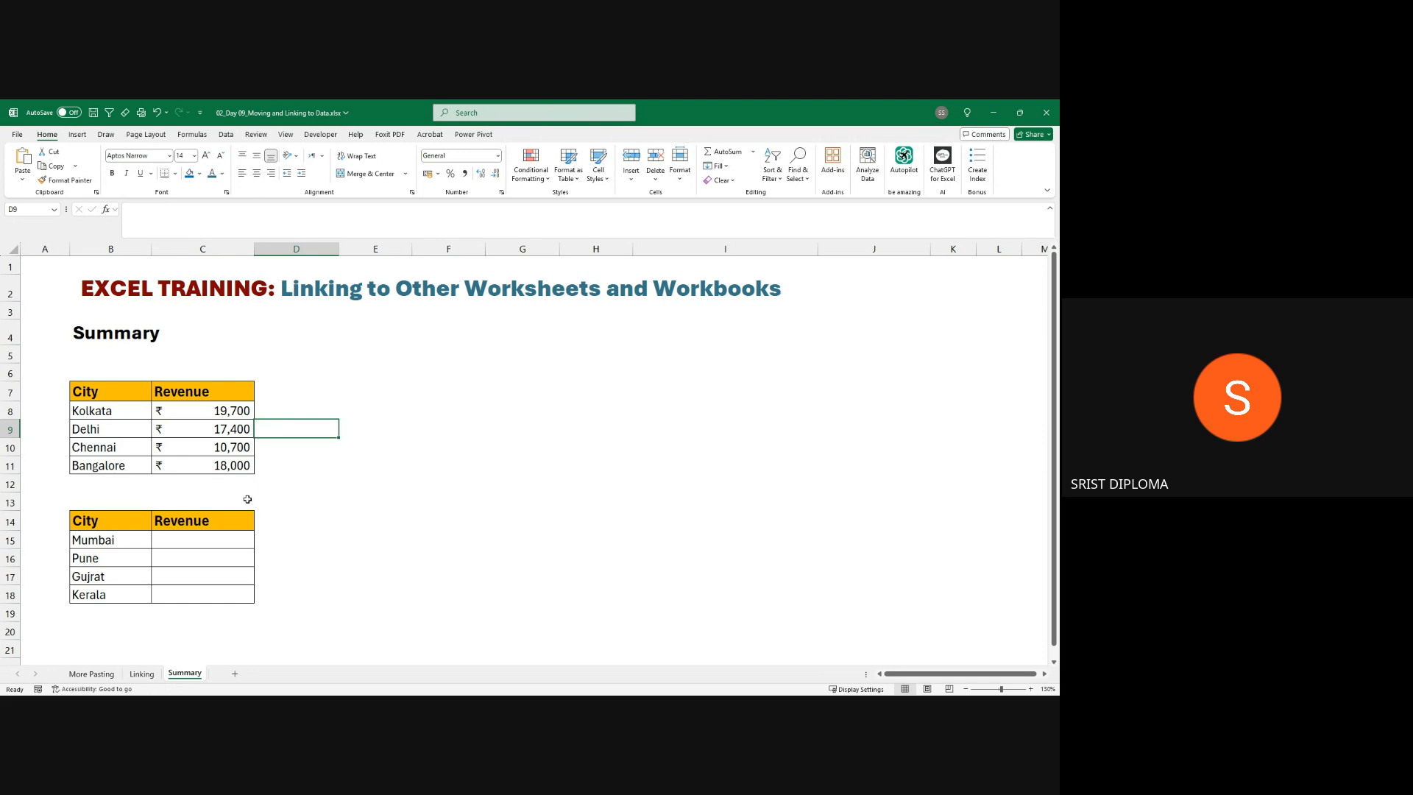
{"action": "key", "text": "alt+Tab"}
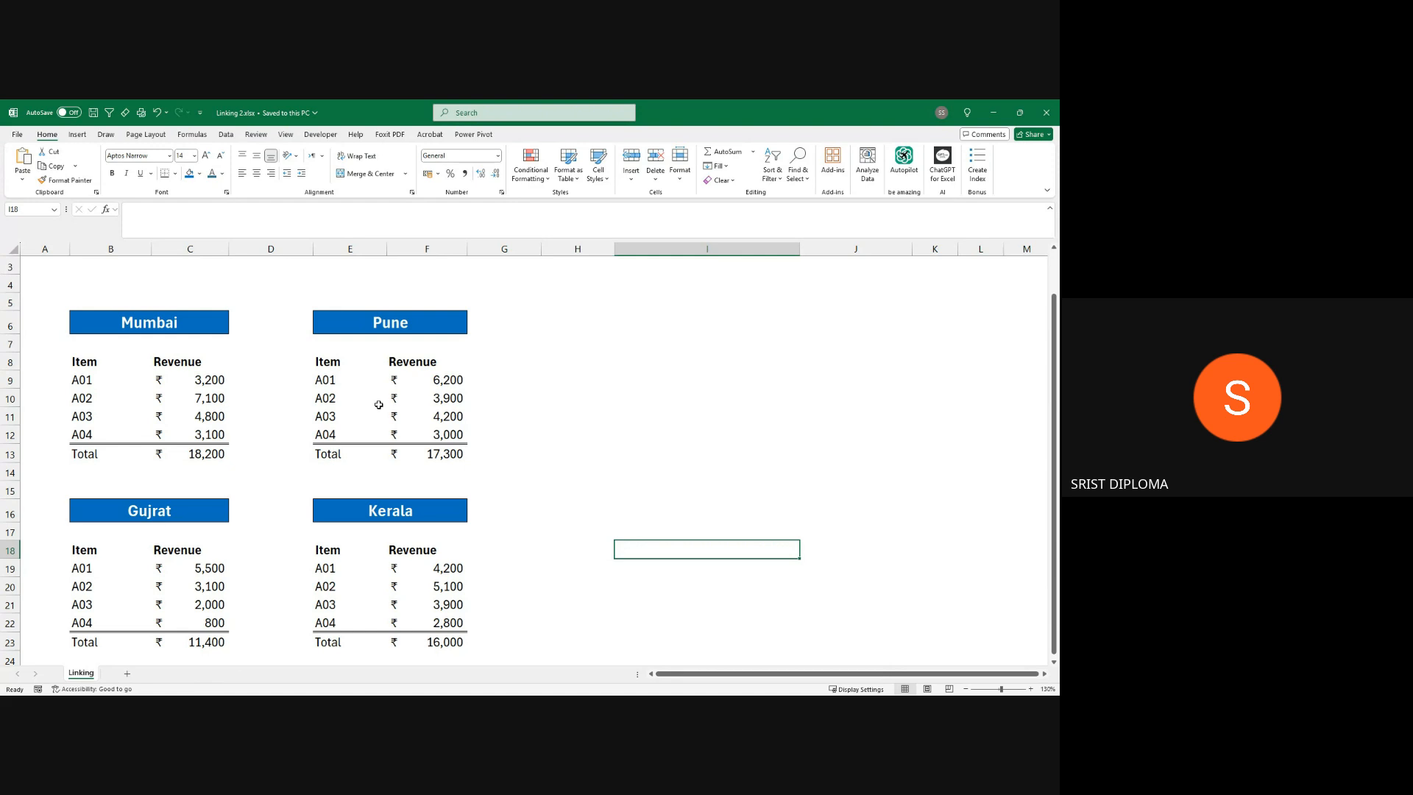
- Link Mumbai's revenue in Summary cell C15 to the Mumbai total in C13 of the Linking 2.xlsx workbook and review the resulting formula
{"action": "key", "text": "alt+Tab"}
{"action": "left_click", "coordinate": [209, 543]}
{"action": "type", "text": "="}
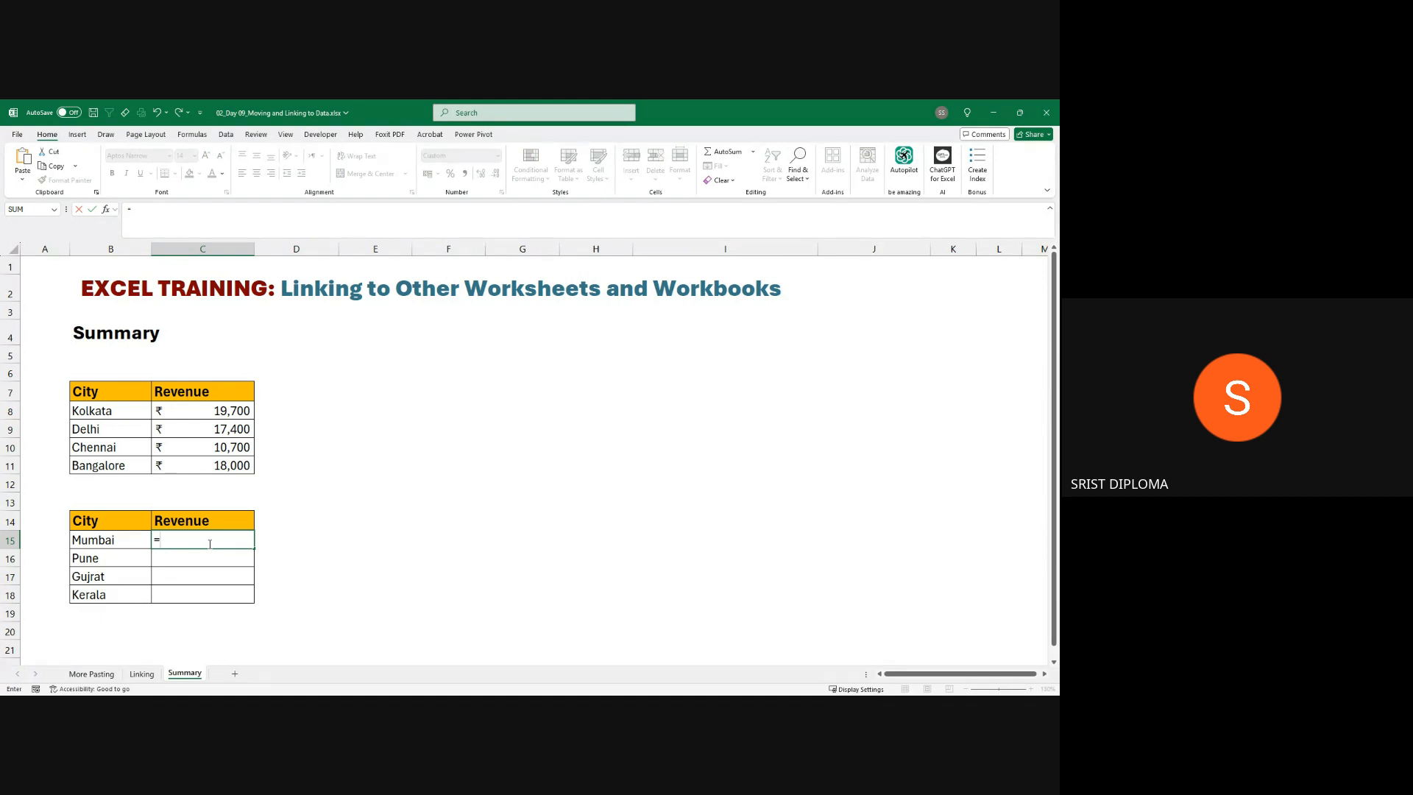
{"action": "key", "text": "alt+Tab"}
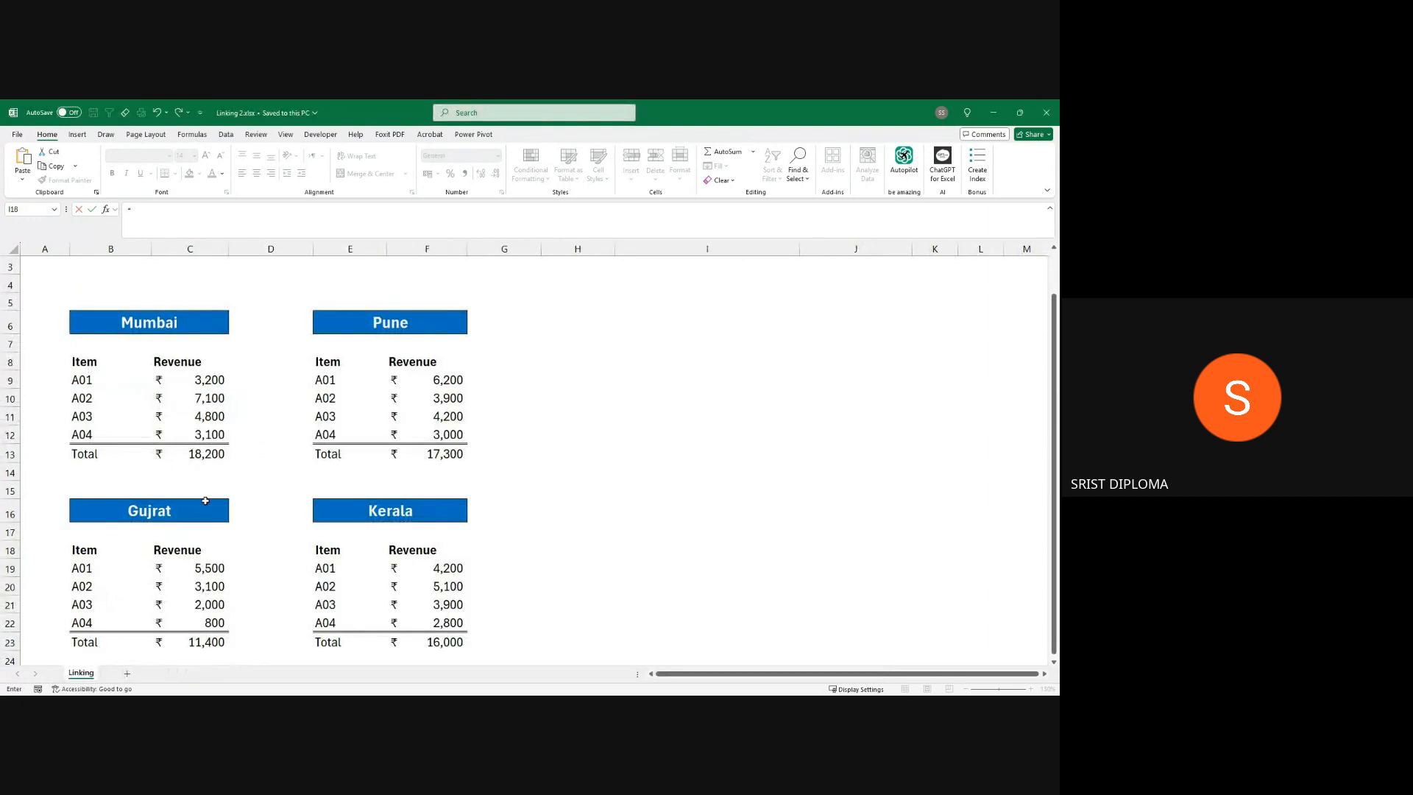
{"action": "left_click", "coordinate": [201, 455]}
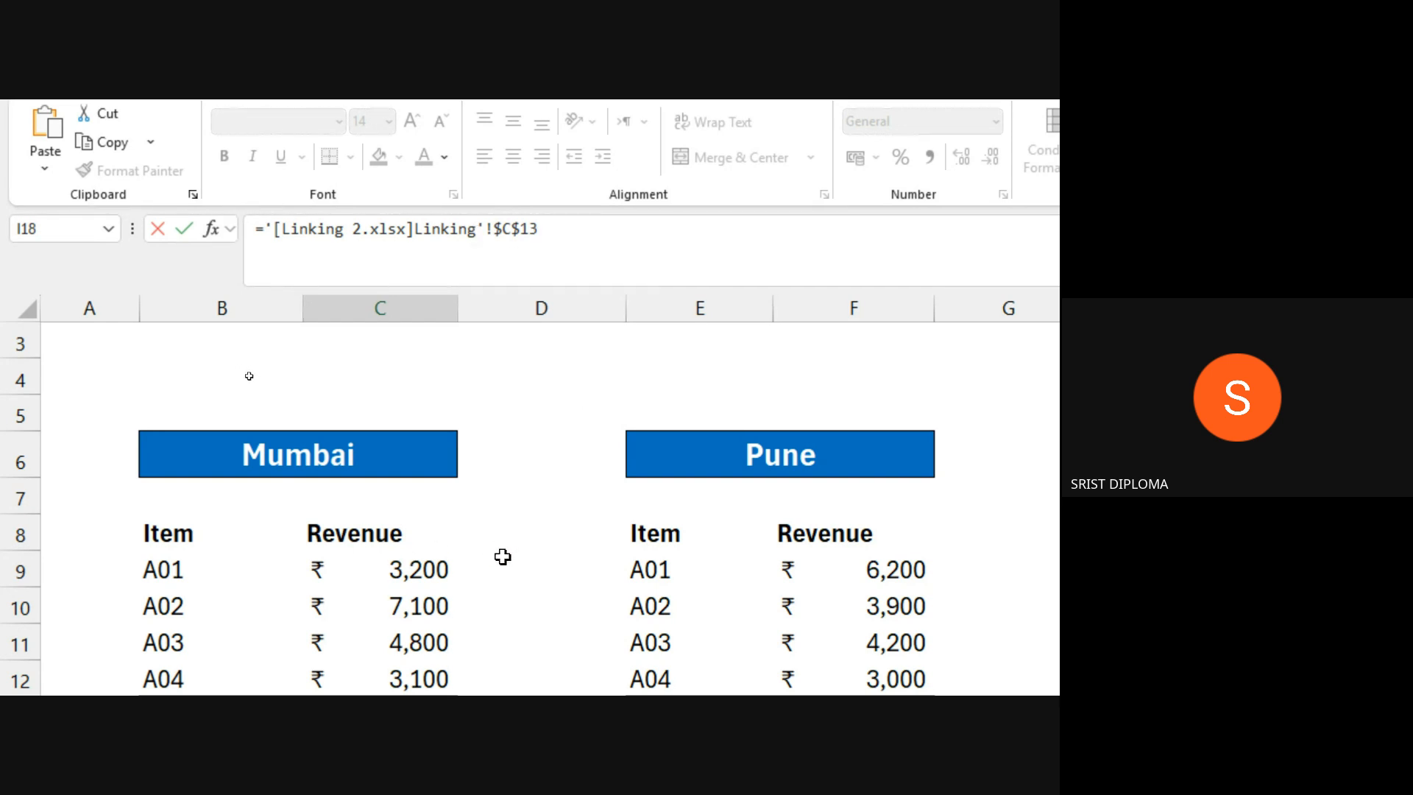
{"action": "scroll", "coordinate": [503, 557], "scroll_direction": "down", "scroll_amount": 1}
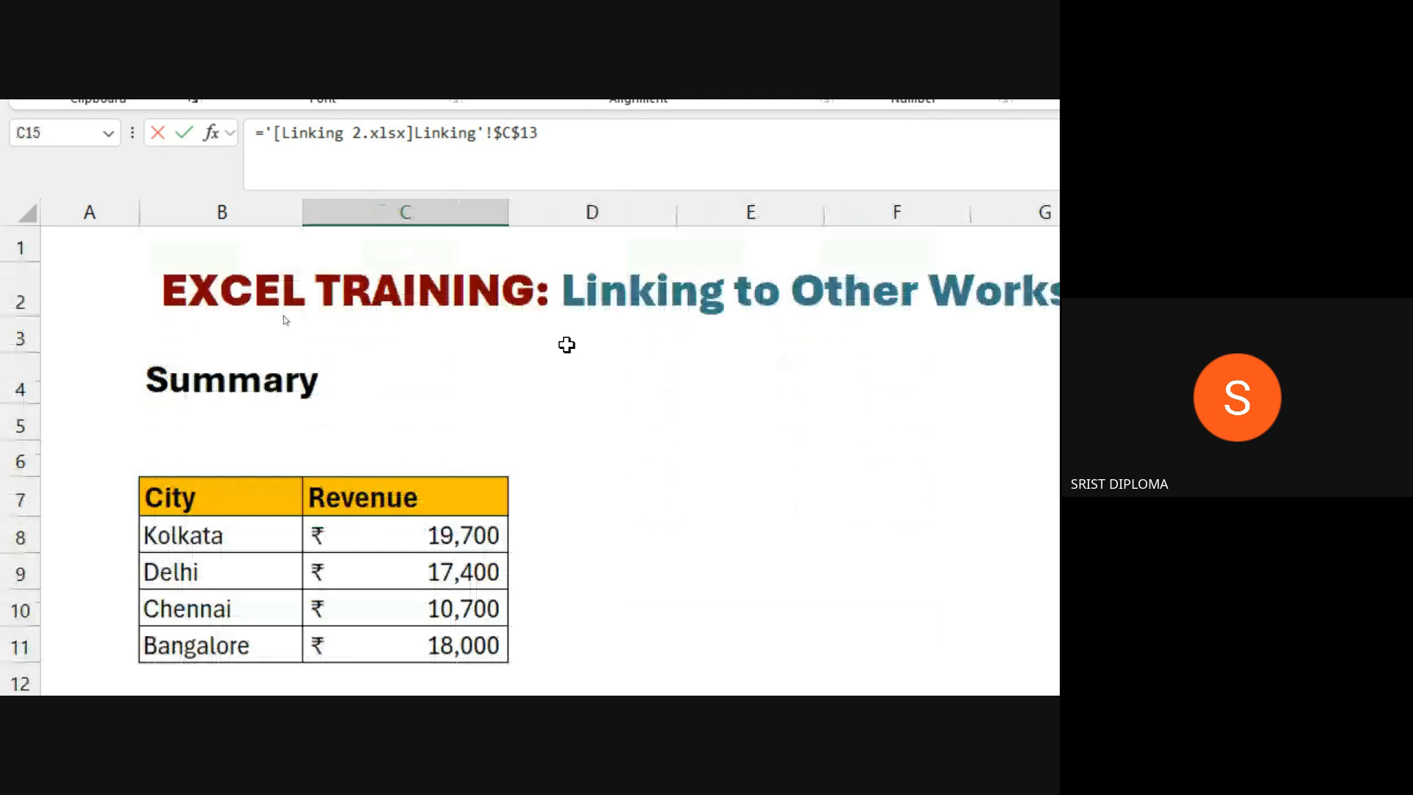
{"action": "key", "text": "Return"}
{"action": "scroll", "coordinate": [526, 509], "scroll_direction": "down", "scroll_amount": 4}
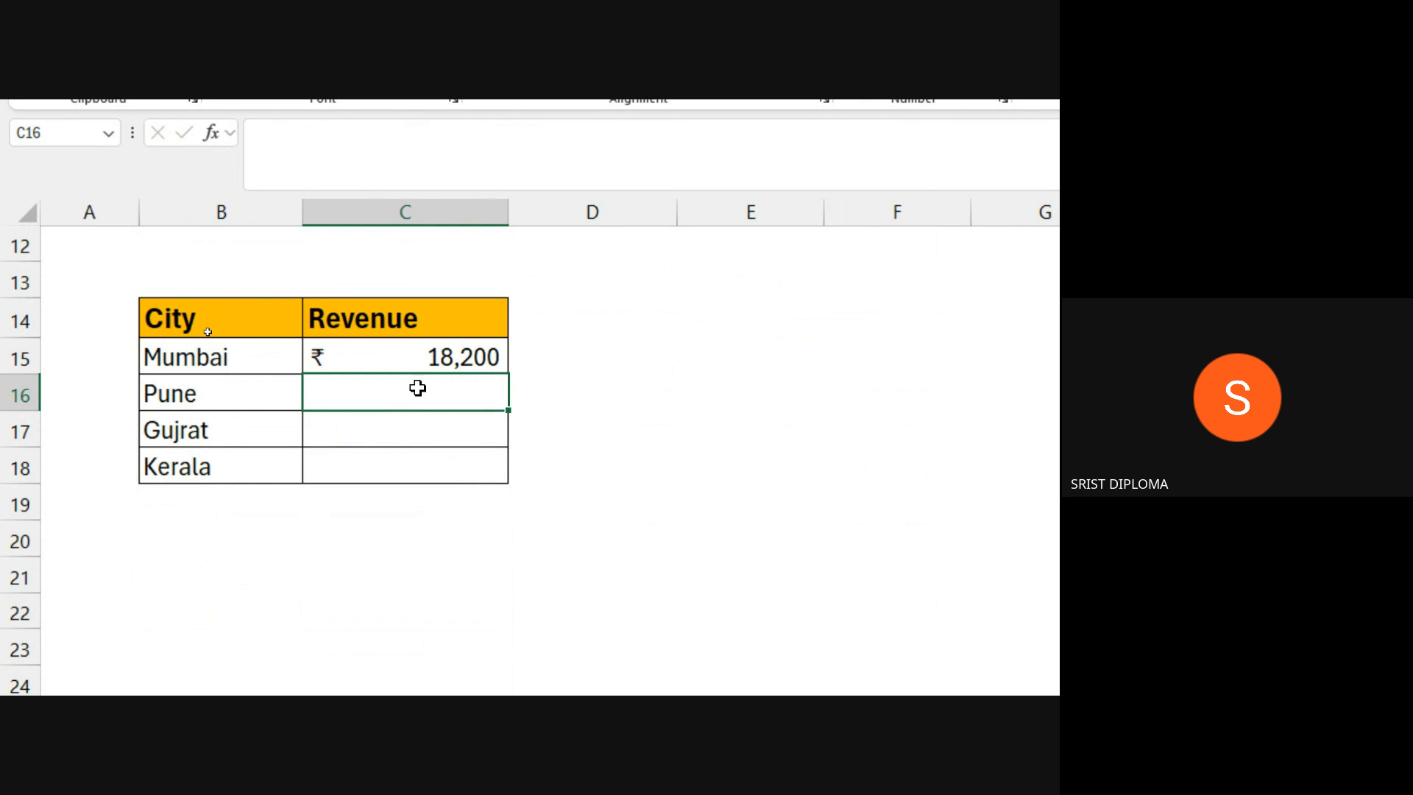
{"action": "left_click", "coordinate": [406, 358]}
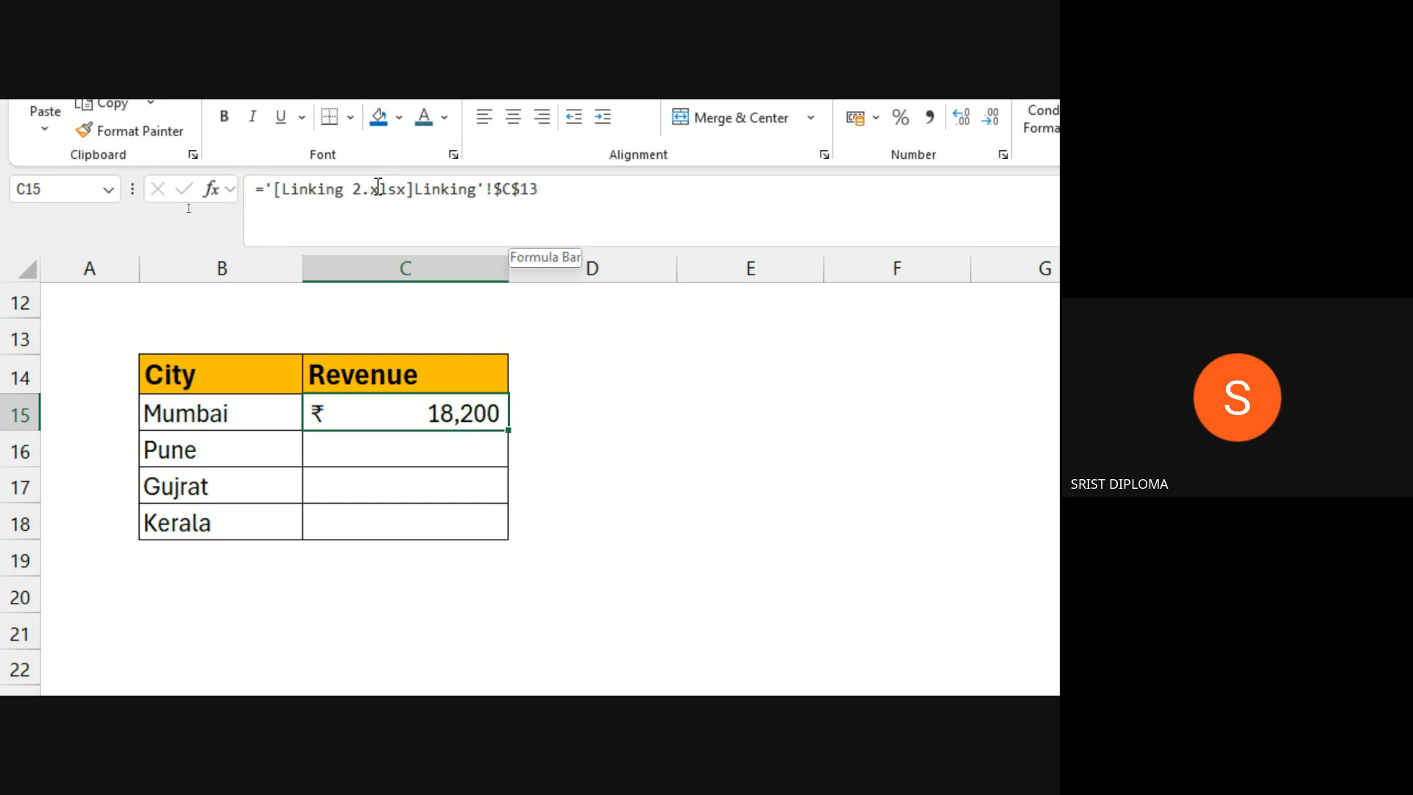
{"action": "key", "text": "alt+Tab"}
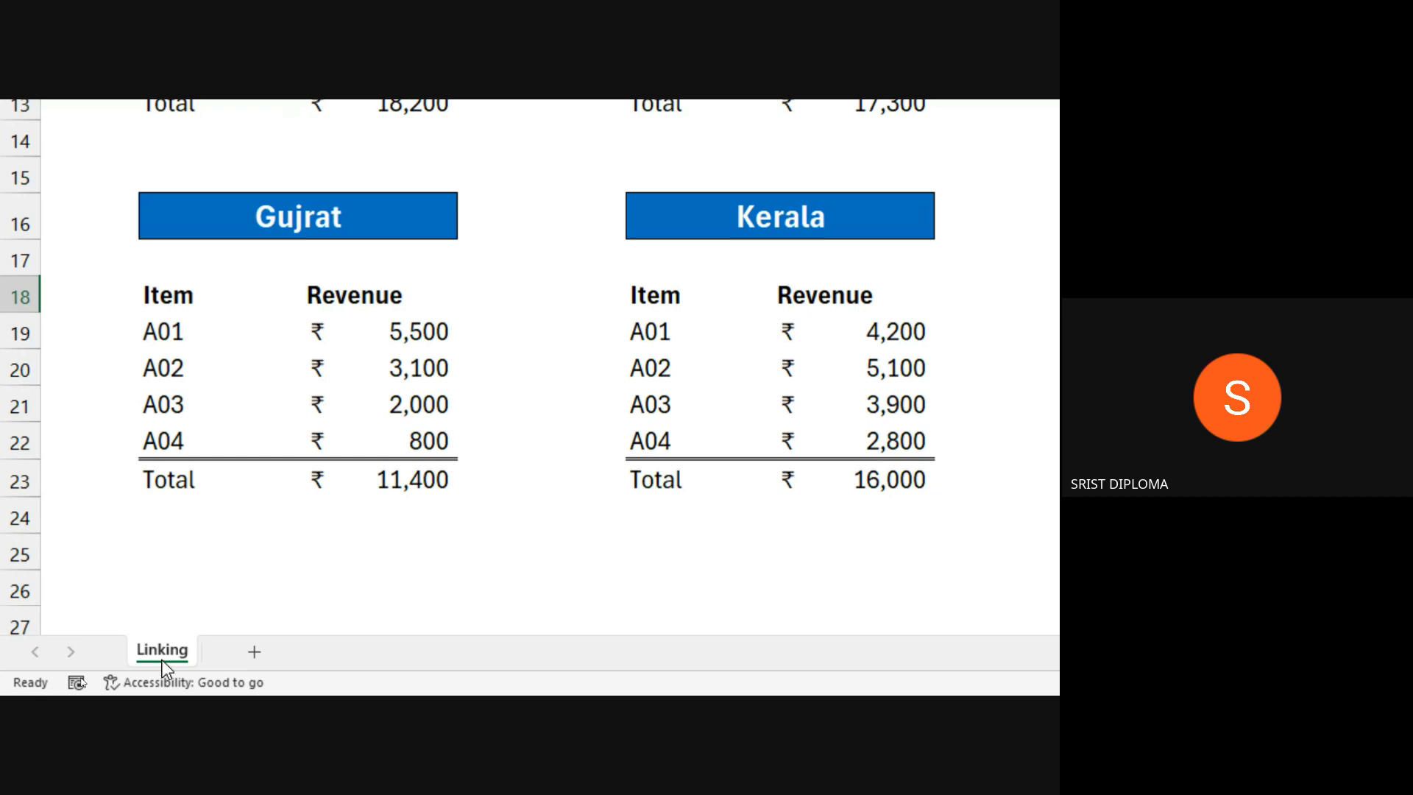
{"action": "left_click", "coordinate": [347, 694]}
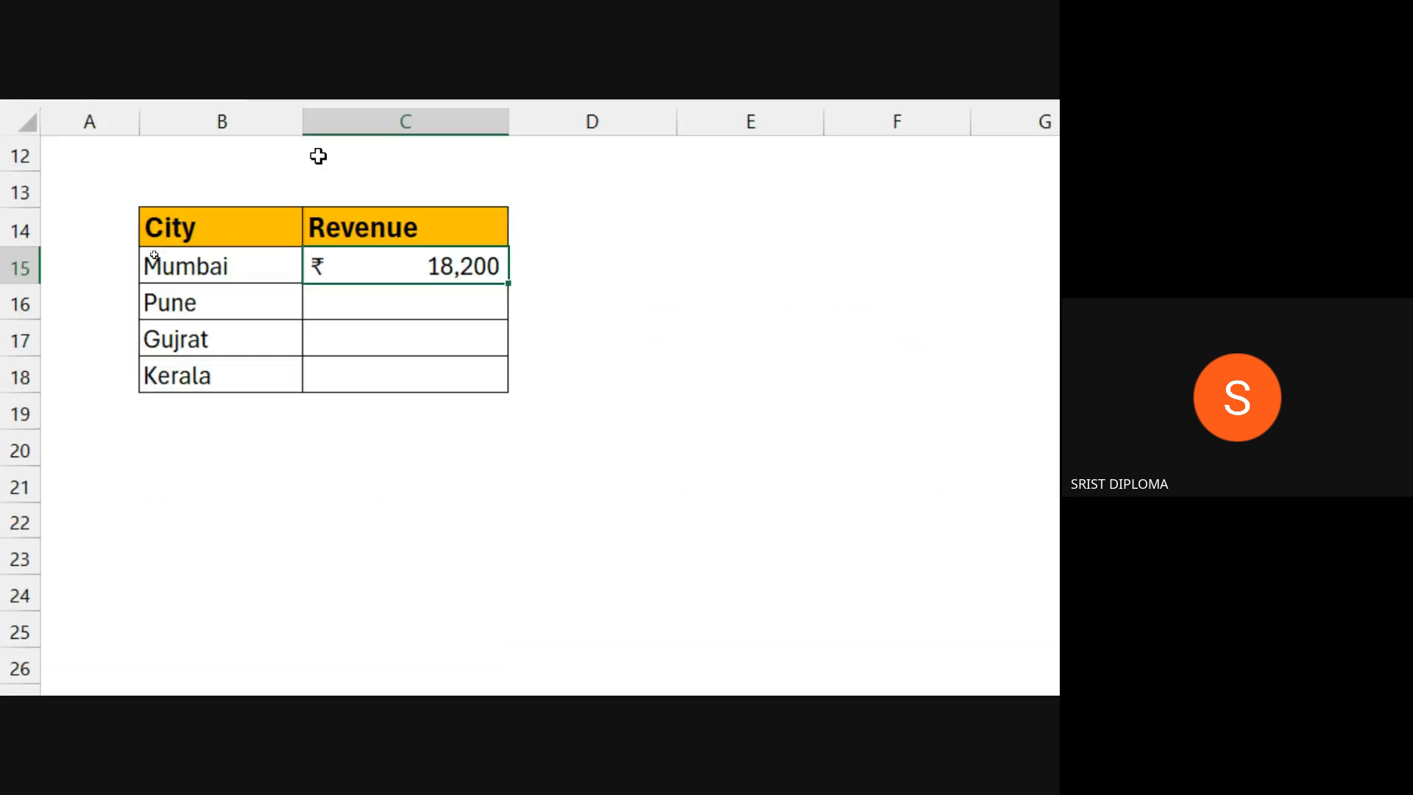
- Link Pune's revenue in Summary cell C16 to the Pune total in F13 of the Linking 2.xlsx workbook
{"action": "left_click", "coordinate": [365, 380]}
{"action": "type", "text": "="}
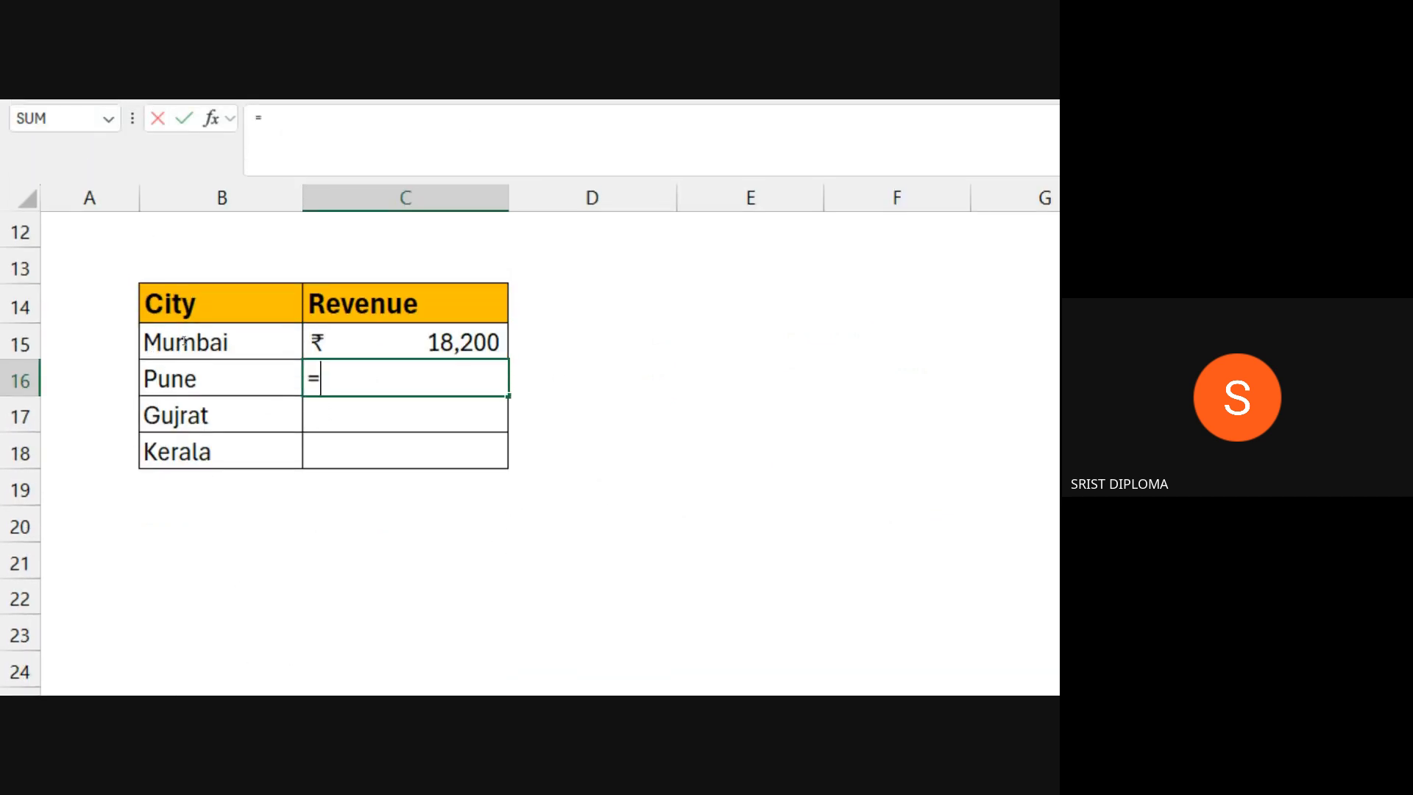
{"action": "key", "text": "alt+Tab"}
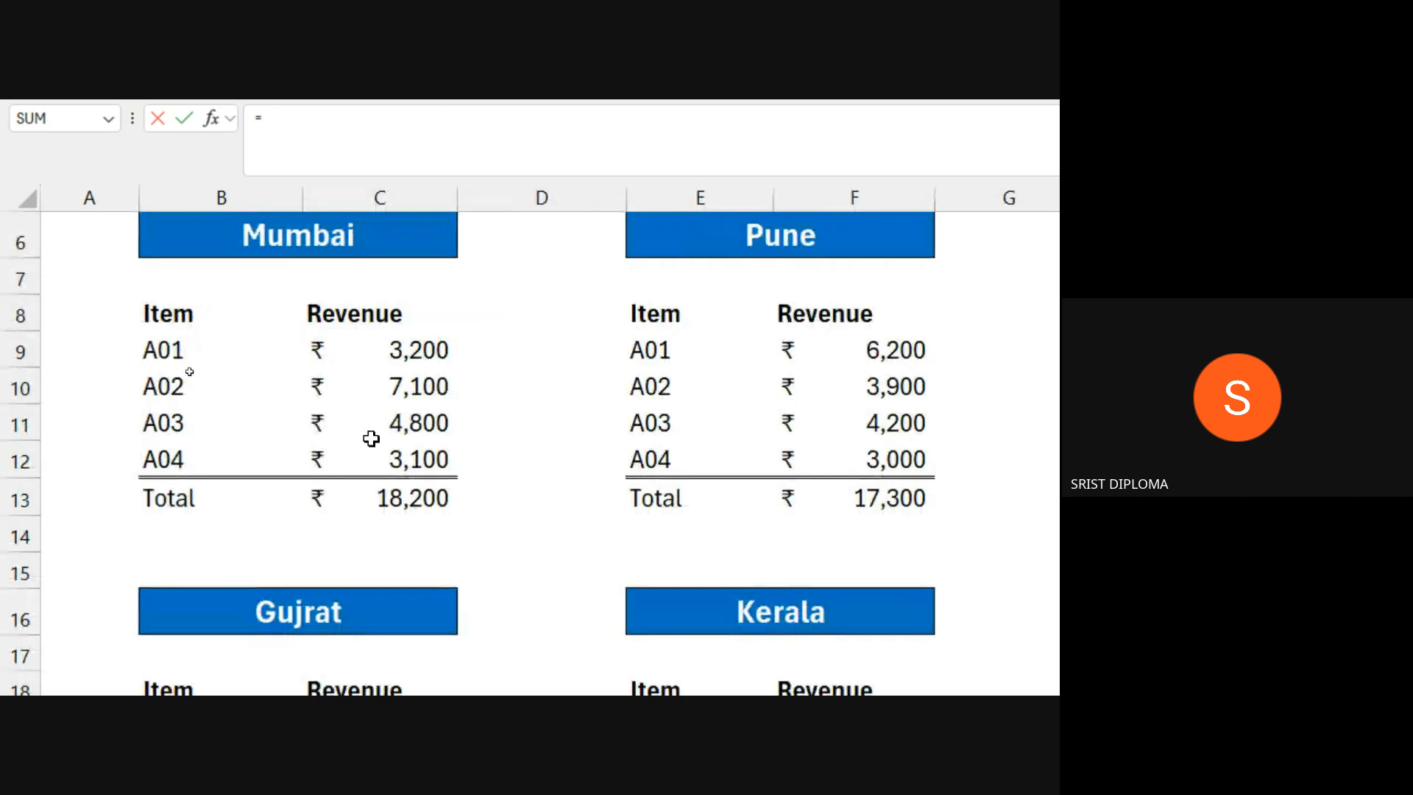
{"action": "left_click", "coordinate": [883, 496]}
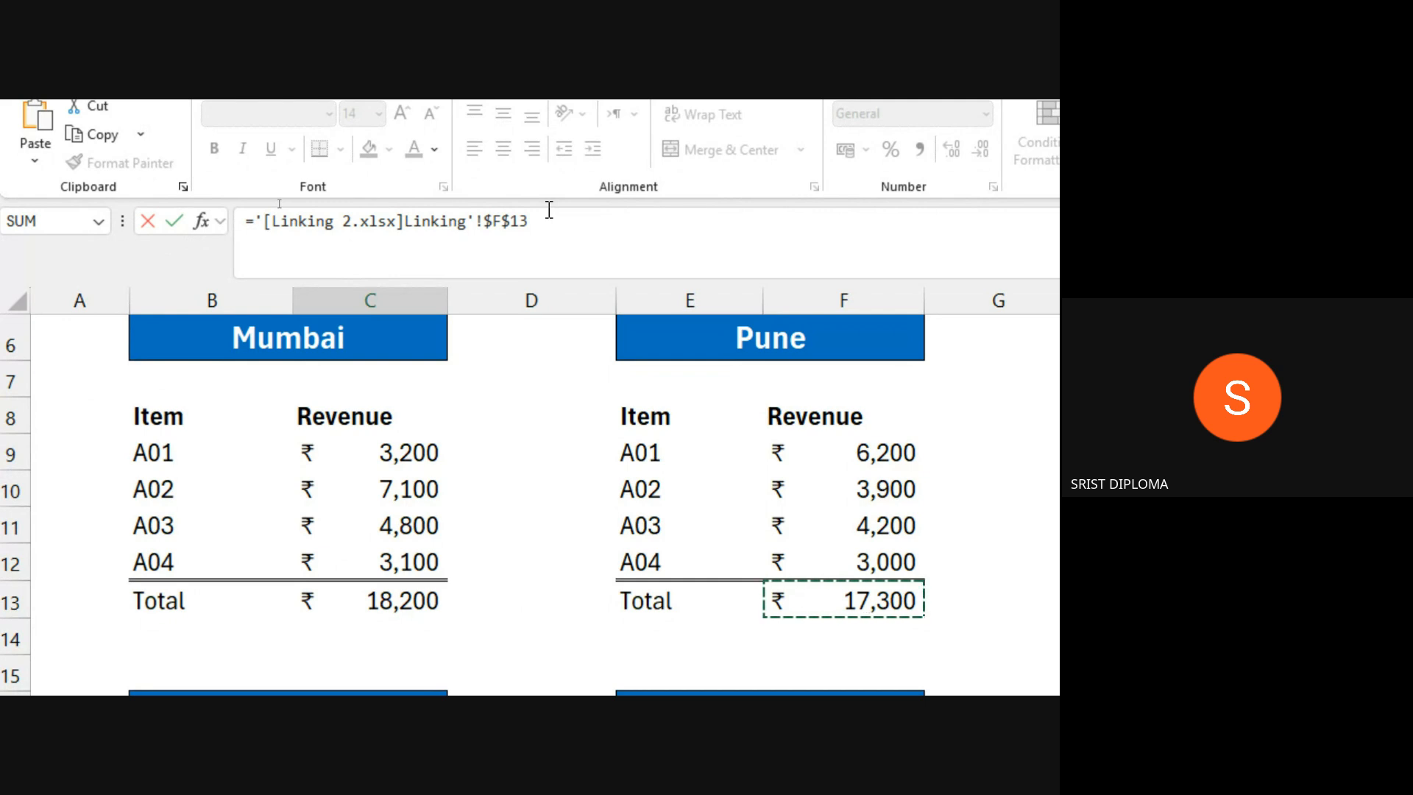
{"action": "key", "text": "Return"}
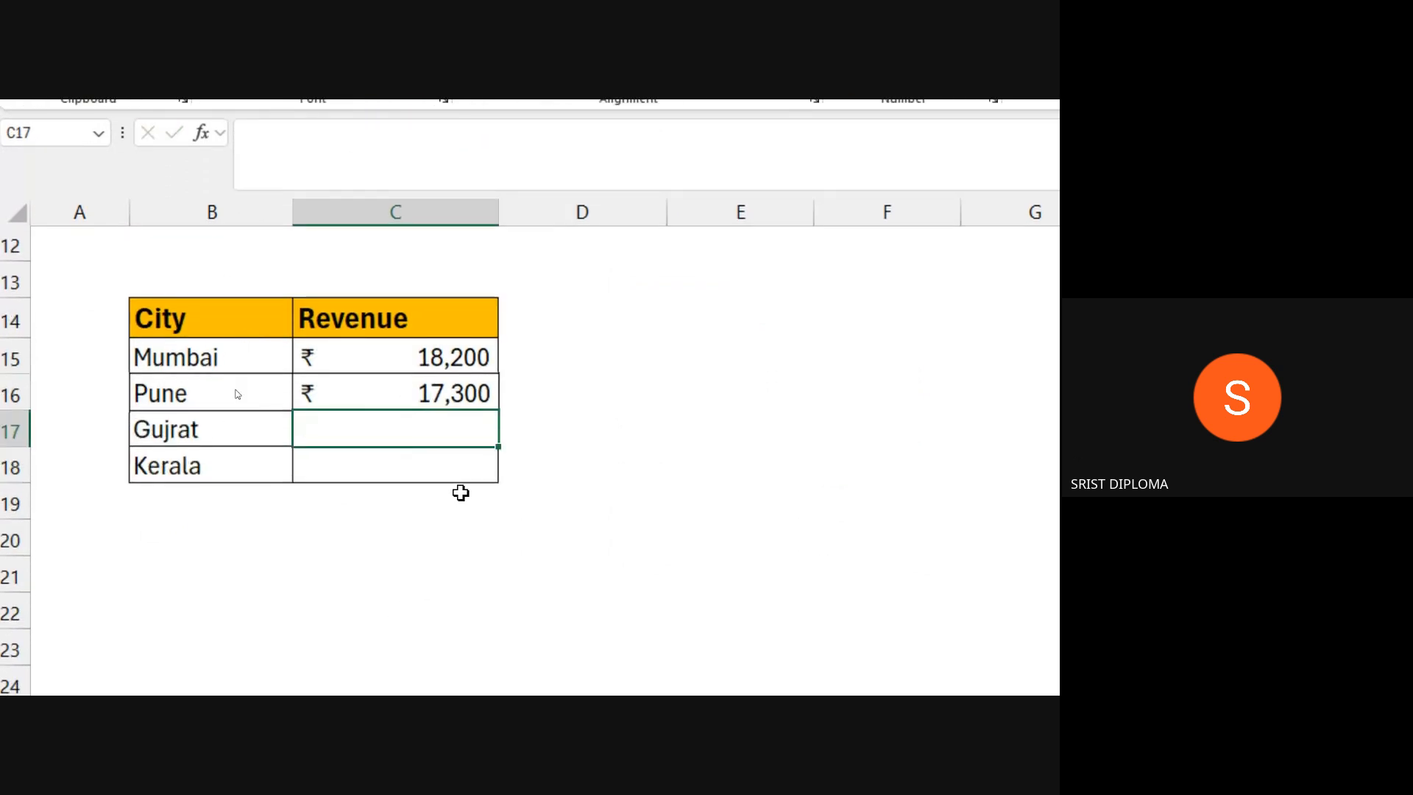
{"action": "type", "text": "="}
{"action": "key", "text": "alt+Tab"}
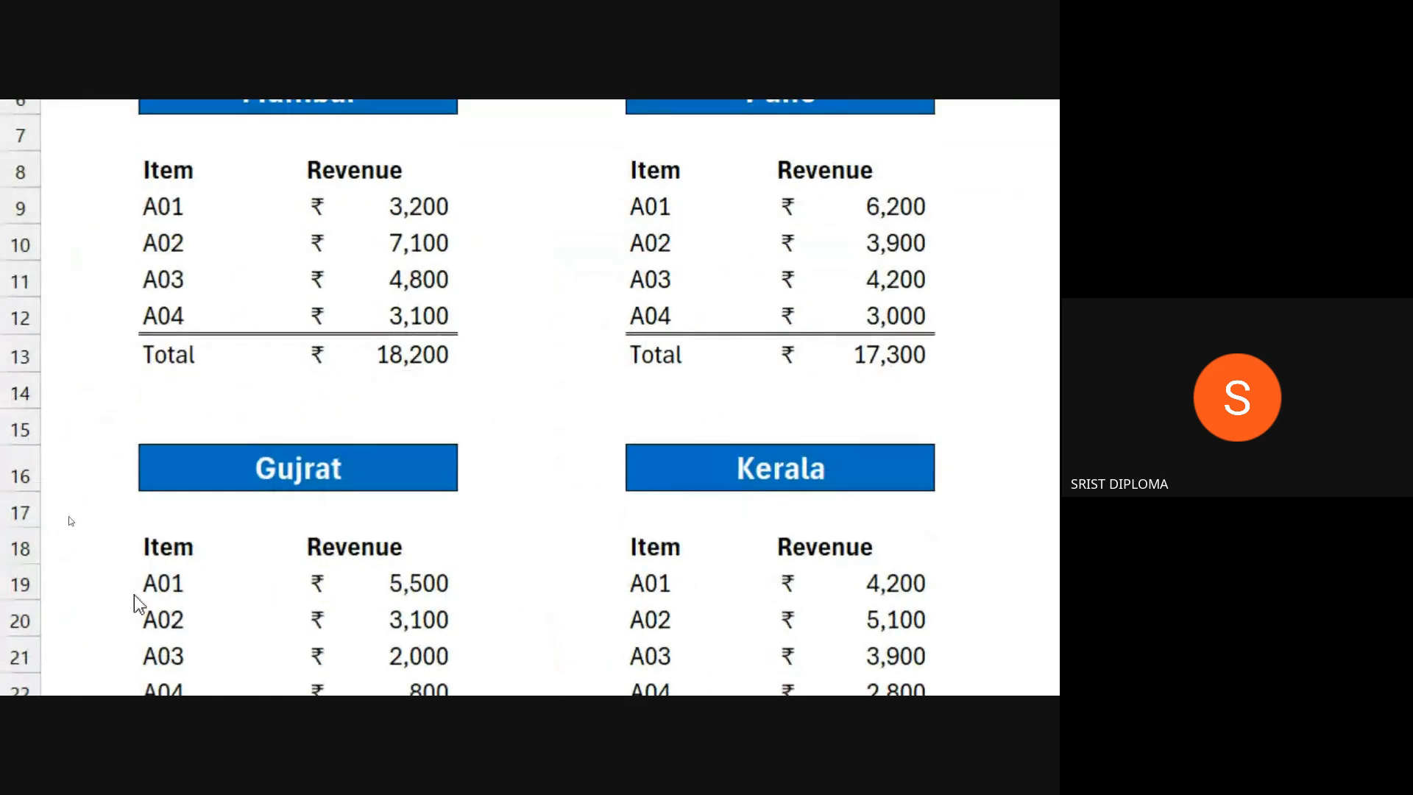
{"action": "key", "text": "Escape"}
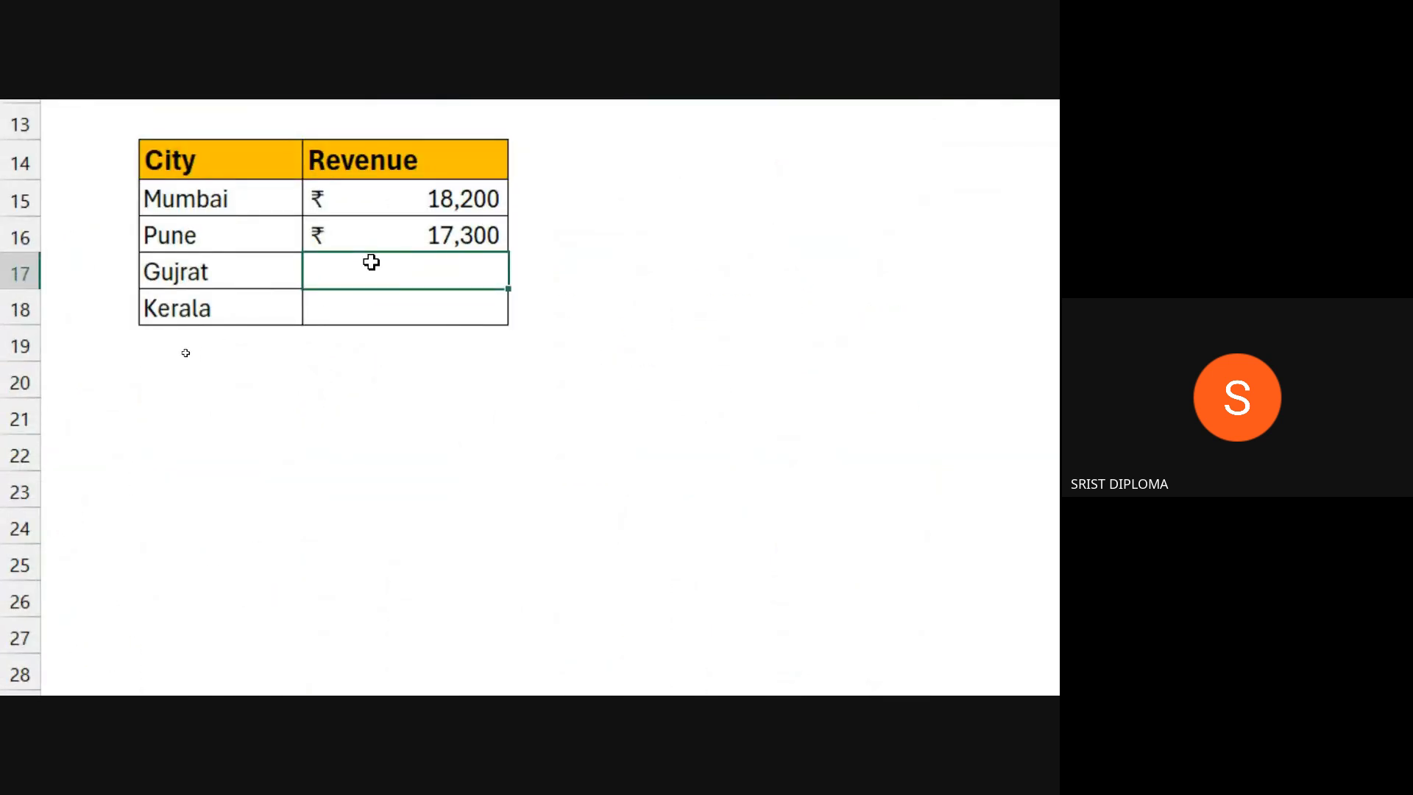
- Link Gujrat's revenue in Summary cell C17 to the Gujrat total in C23 of the Linking 2.xlsx workbook
{"action": "type", "text": "="}
{"action": "key", "text": "alt+Tab"}
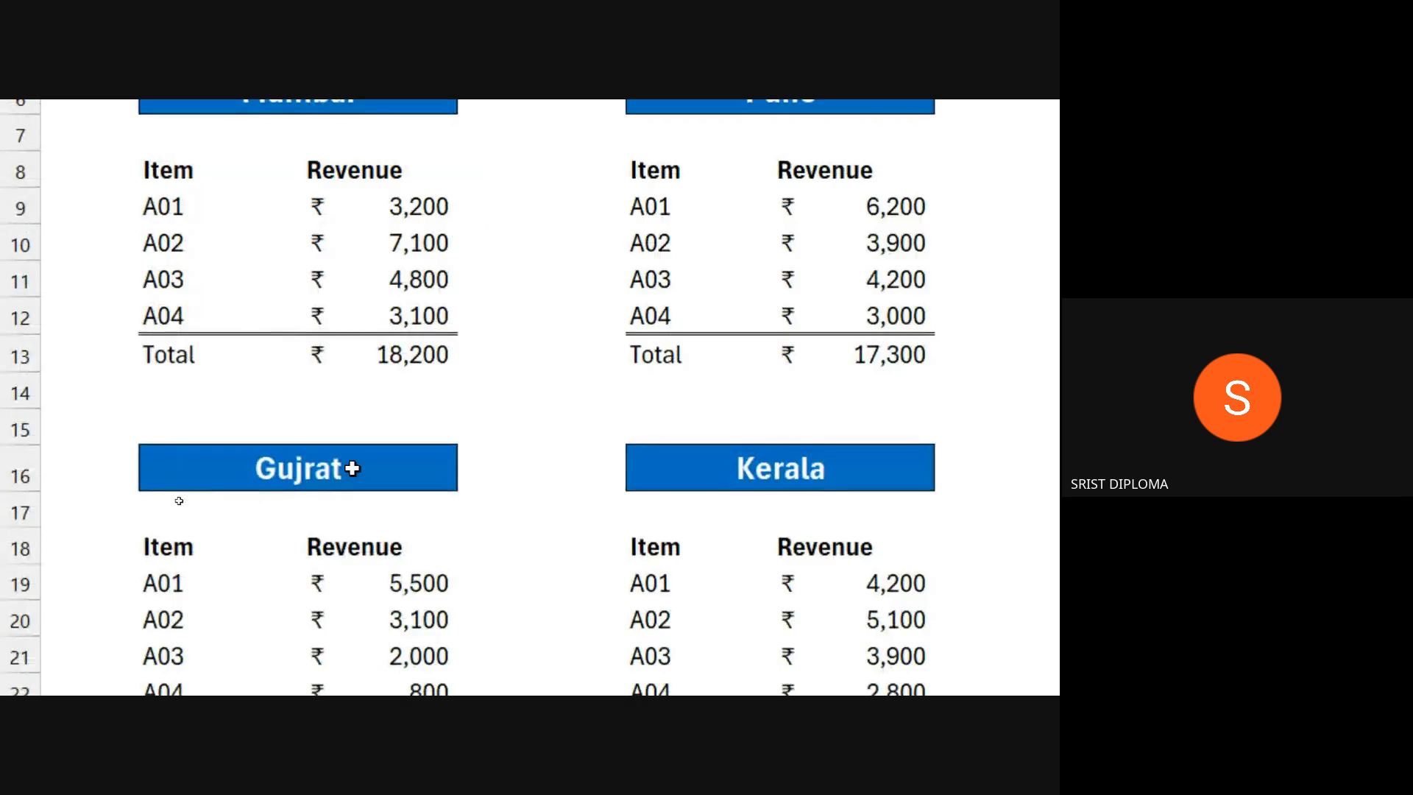
{"action": "left_click", "coordinate": [397, 618]}
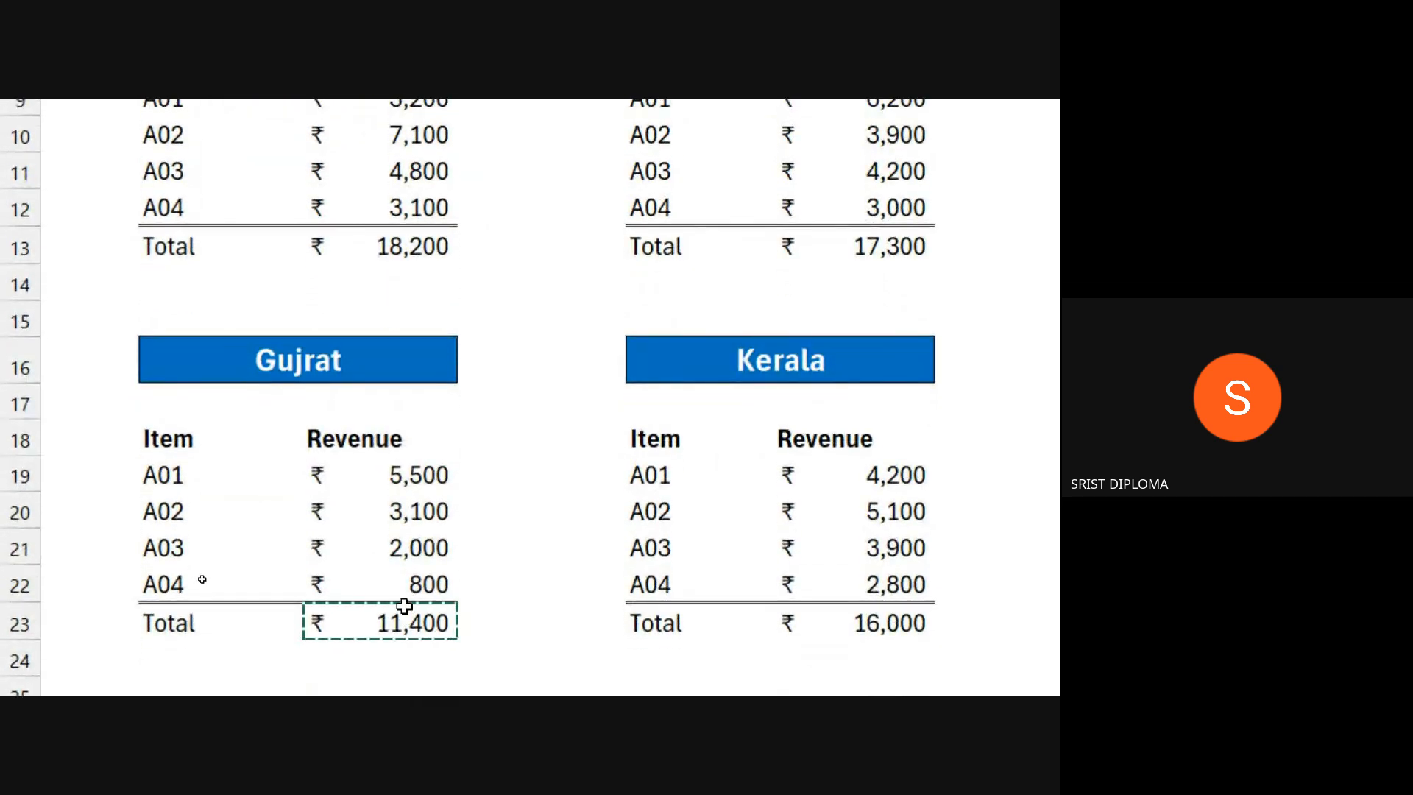
{"action": "key", "text": "Return"}
{"action": "scroll", "coordinate": [363, 299], "scroll_direction": "up", "scroll_amount": 3}
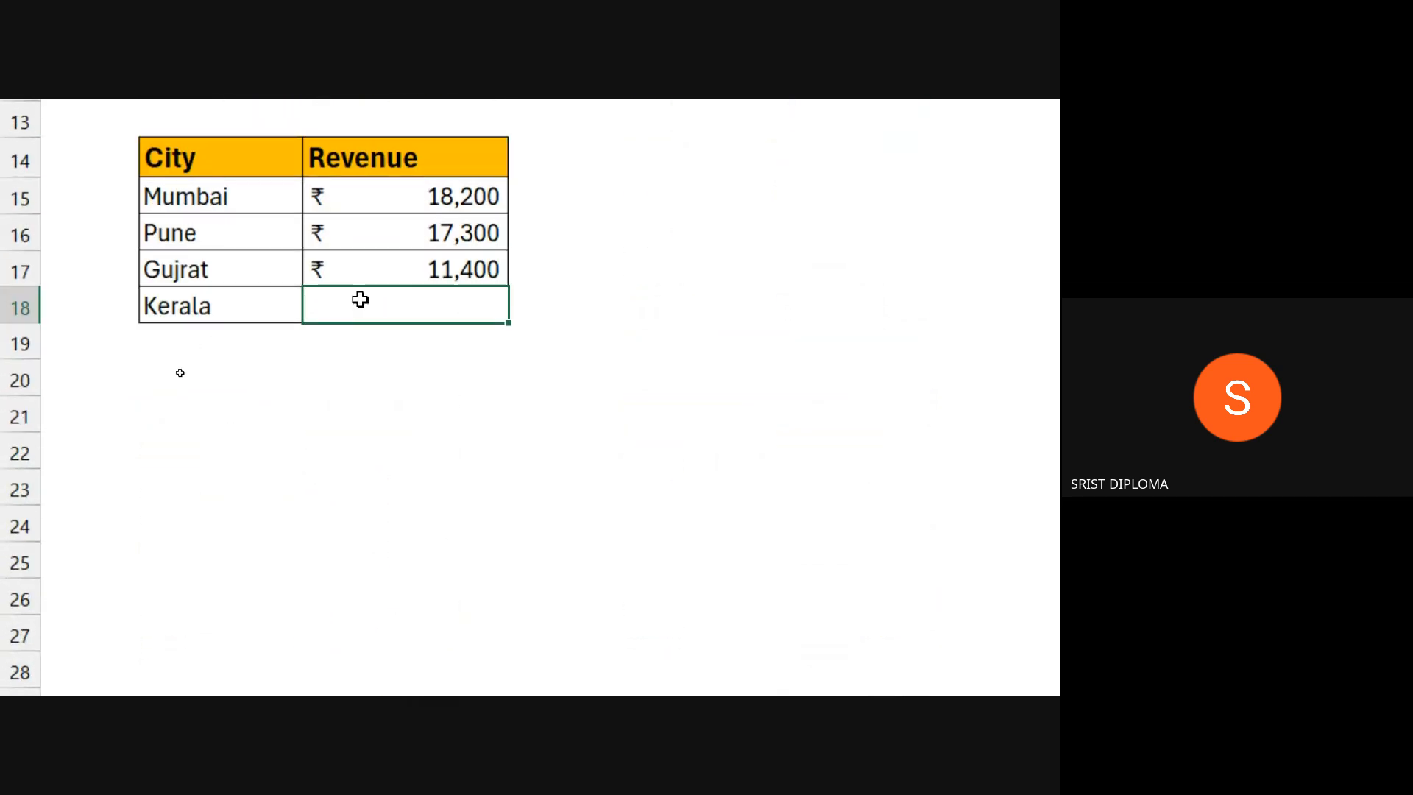
- Link Kerala's revenue in Summary cell C18 to the Kerala total in F23 of the Linking 2.xlsx workbook
{"action": "type", "text": "="}
{"action": "key", "text": "alt+Tab"}
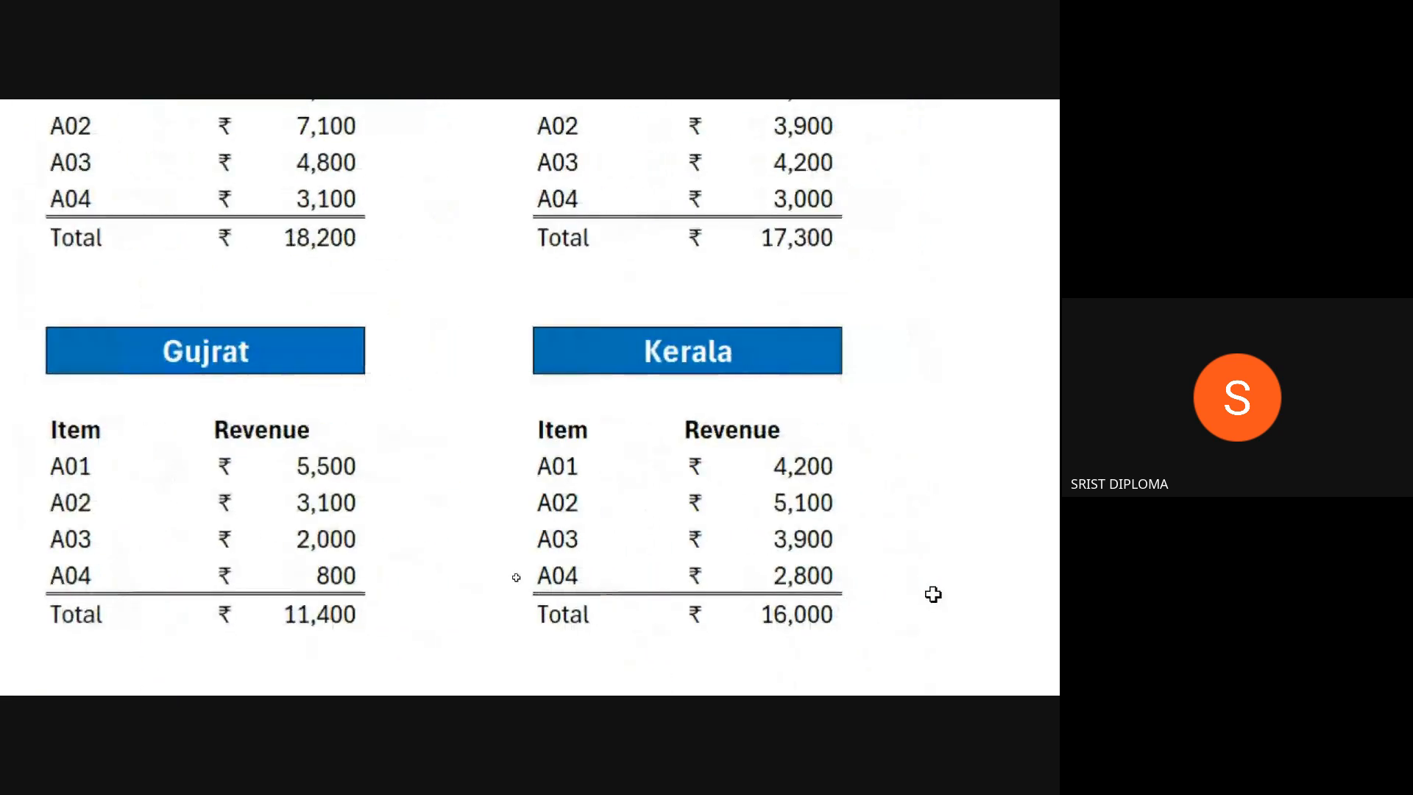
{"action": "left_click", "coordinate": [799, 613]}
{"action": "key", "text": "Return"}
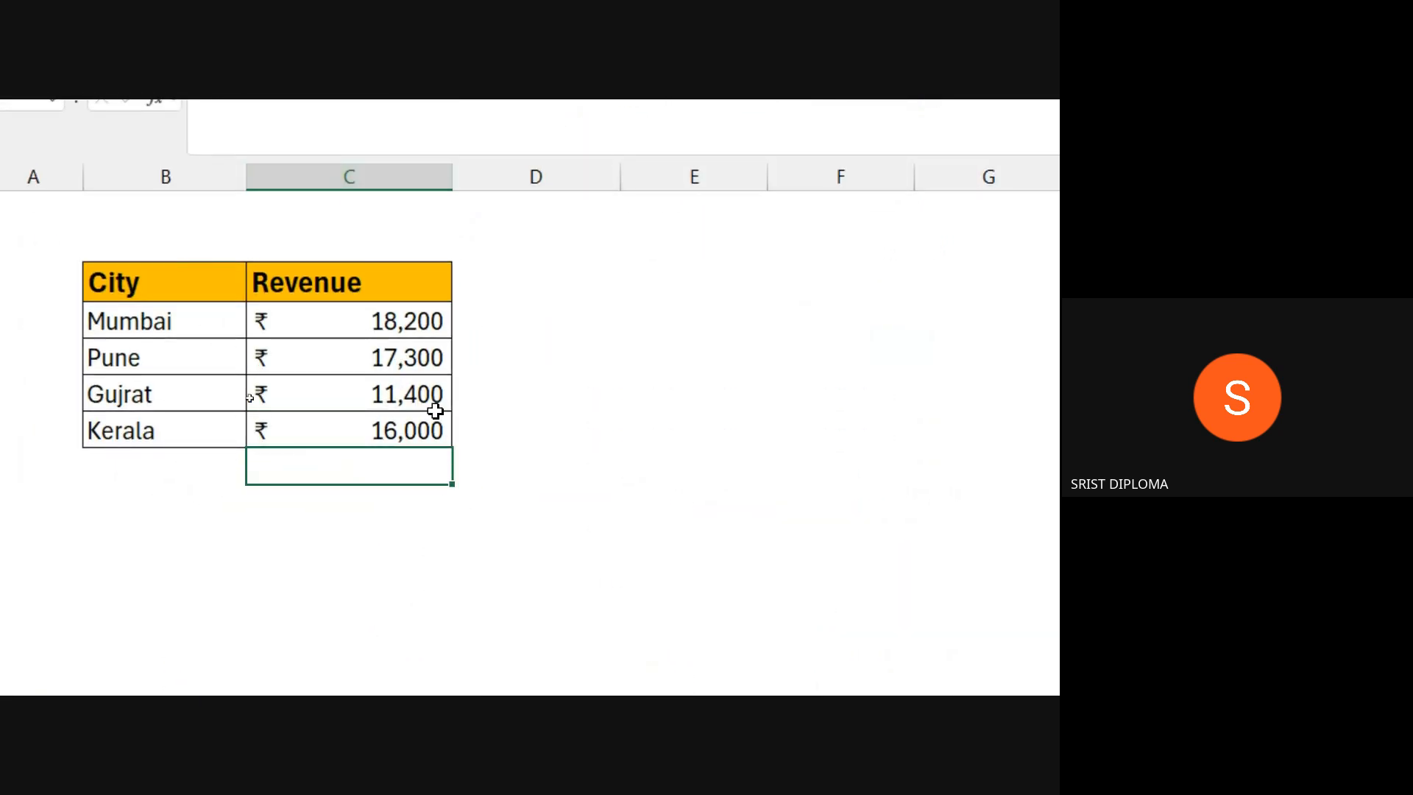
- Set Pune's A04 revenue in cell F12 of Linking 2.xlsx to 3800 and check Pune's linked revenue on the Summary sheet
{"action": "type", "text": "="}
{"action": "key", "text": "alt+Tab"}
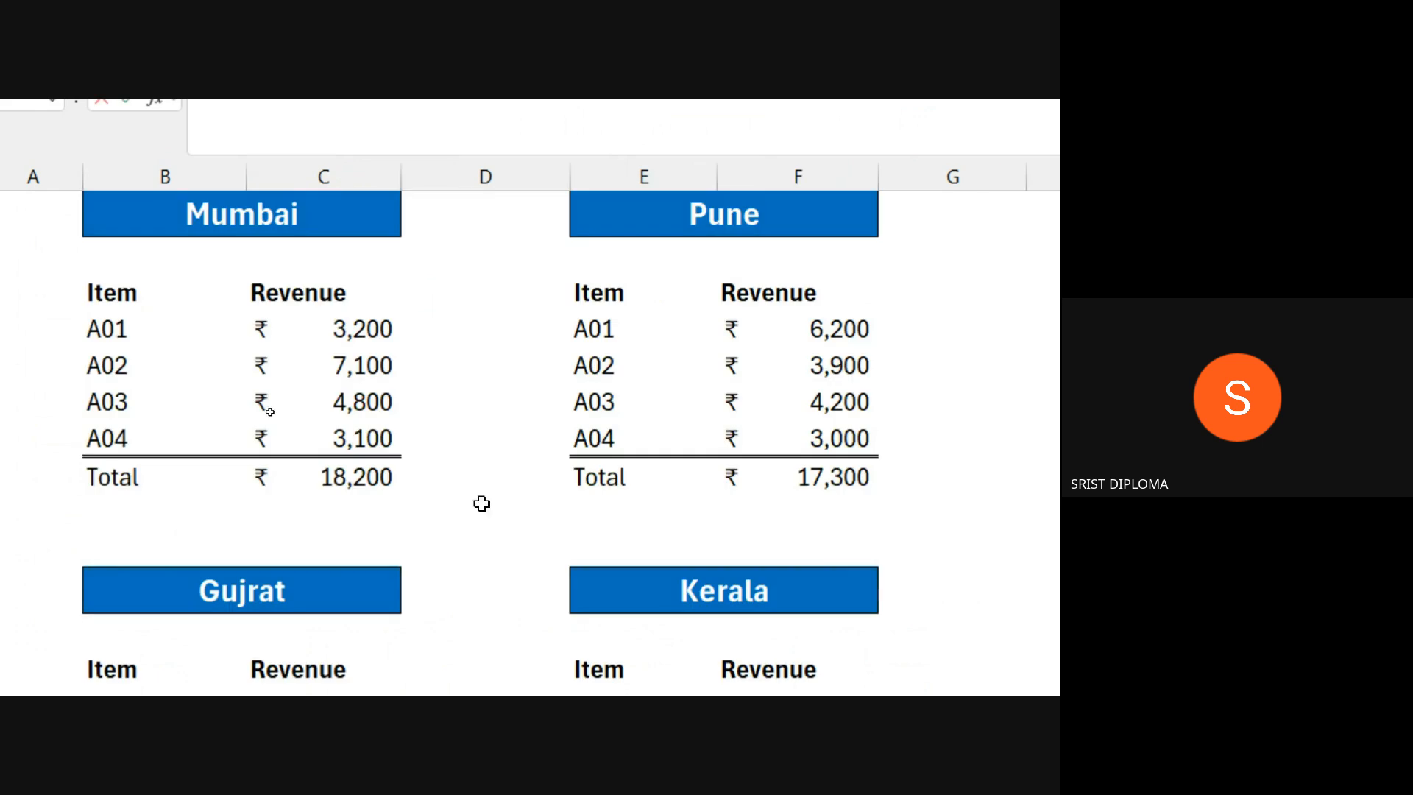
{"action": "left_click", "coordinate": [839, 438]}
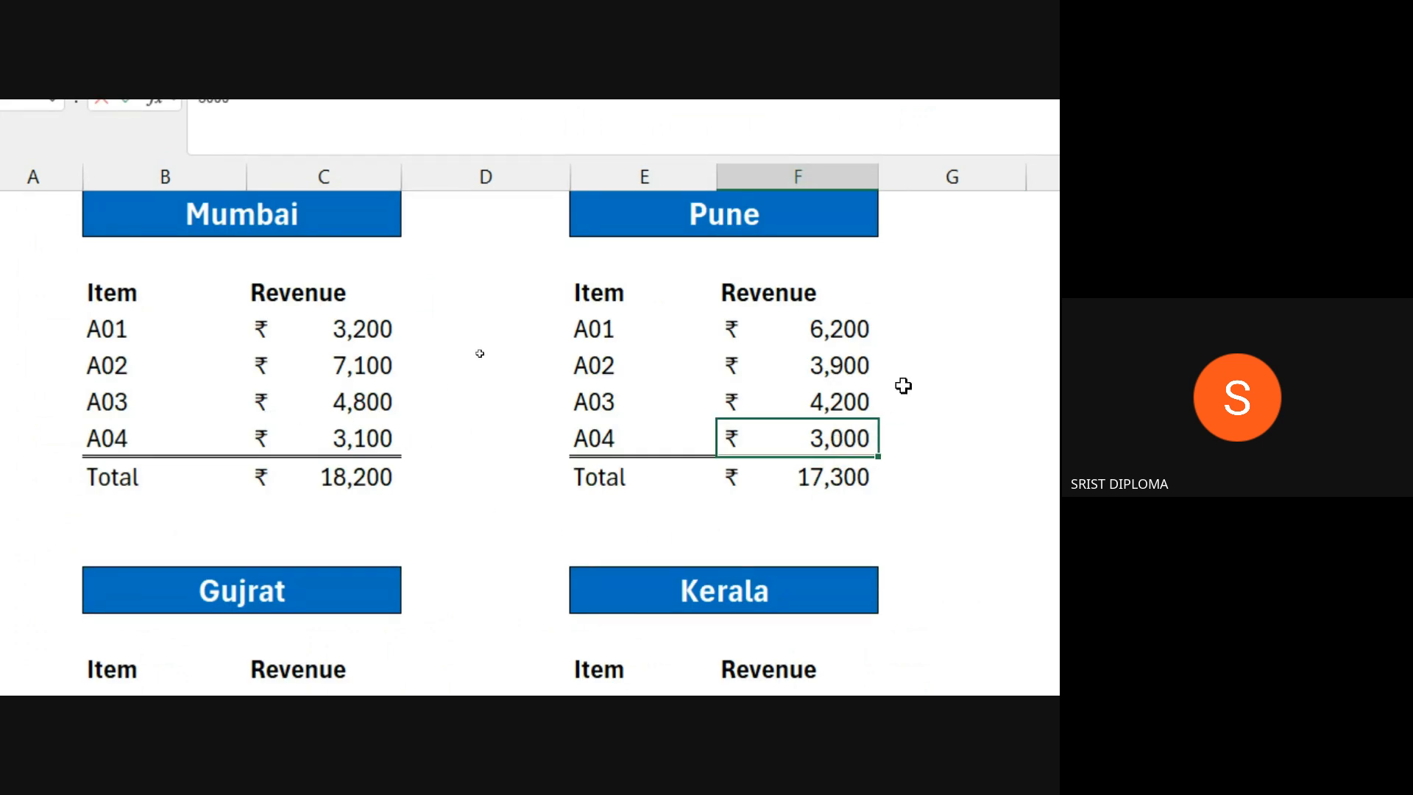
{"action": "type", "text": "3800"}
{"action": "key", "text": "Return"}
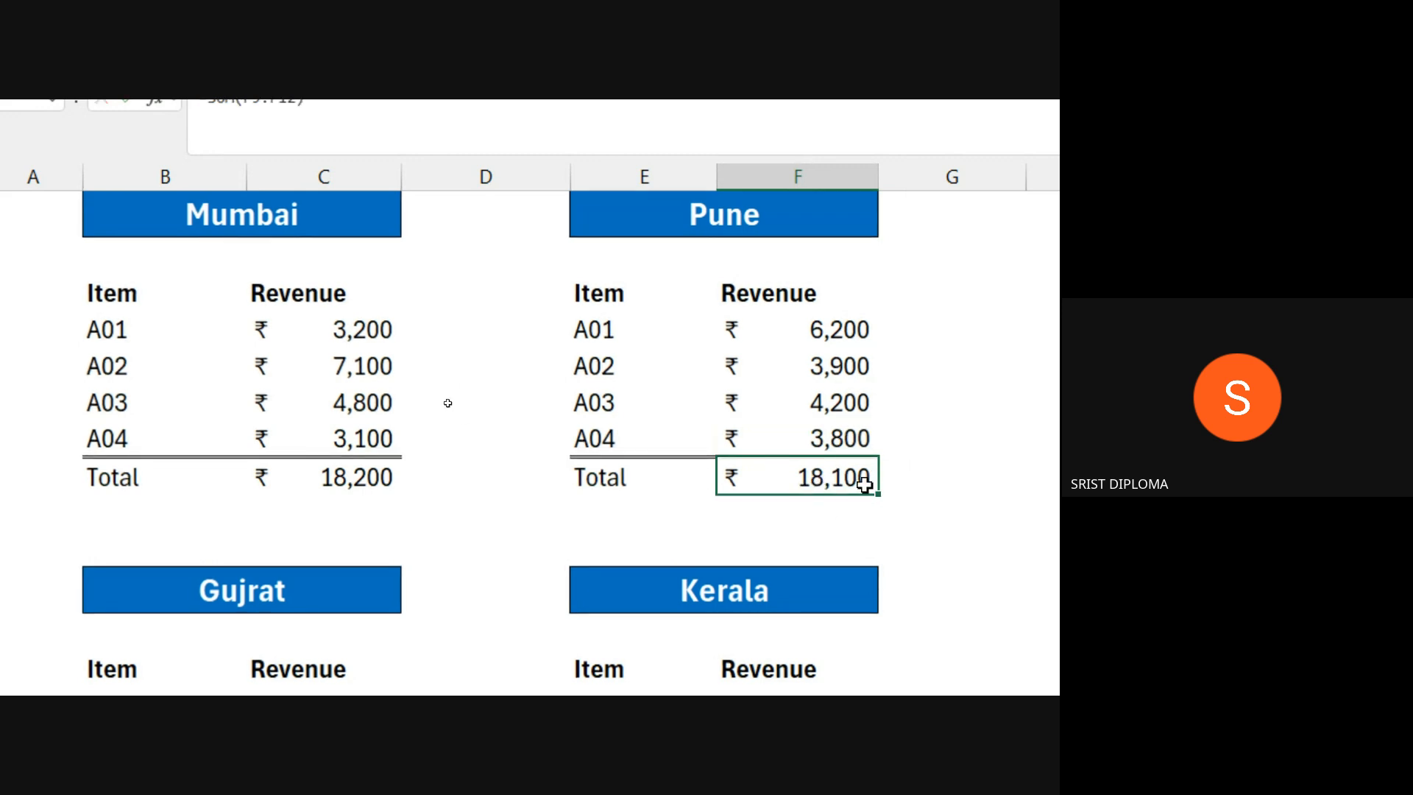
{"action": "key", "text": "ctrl+Page_Down"}
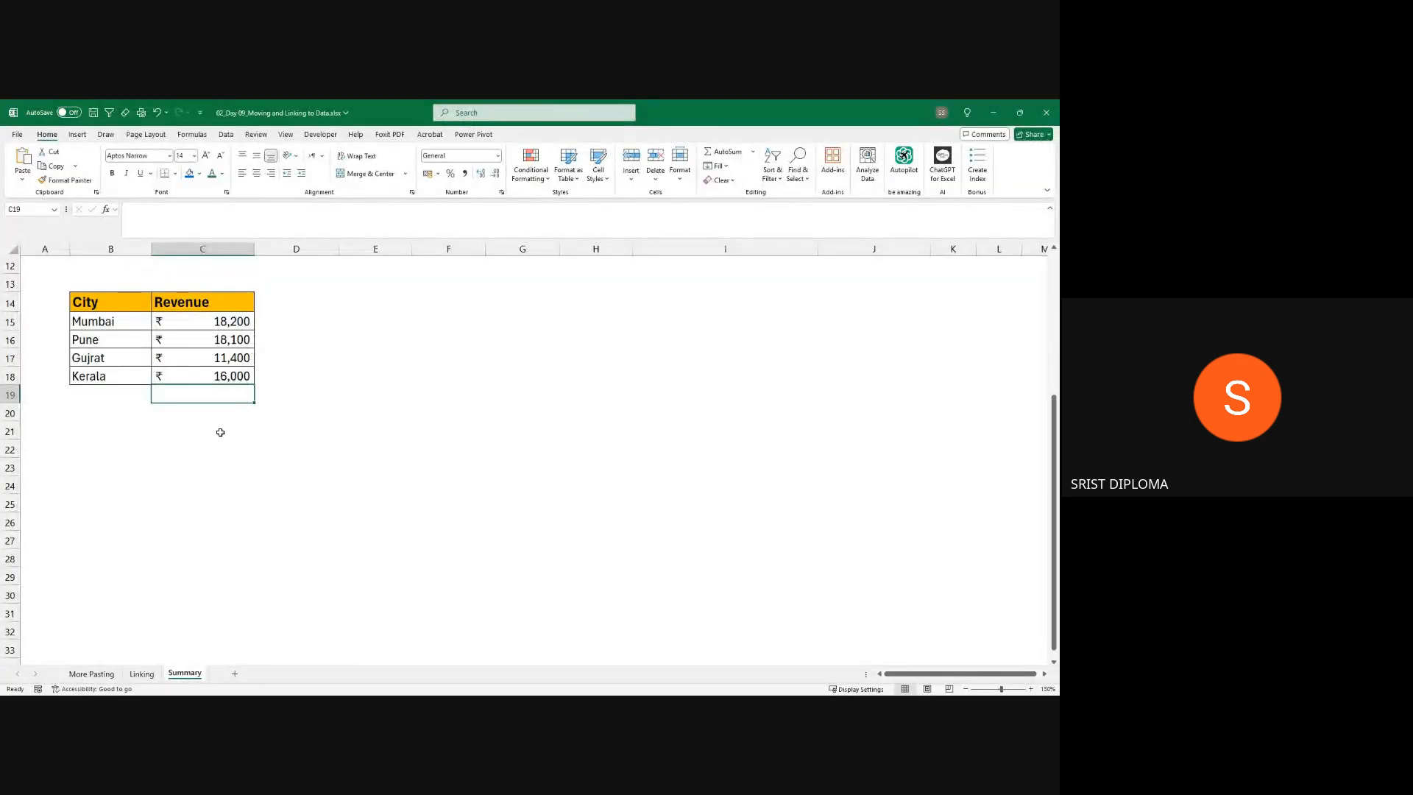
{"action": "scroll", "coordinate": [277, 437], "scroll_direction": "up", "scroll_amount": 3}
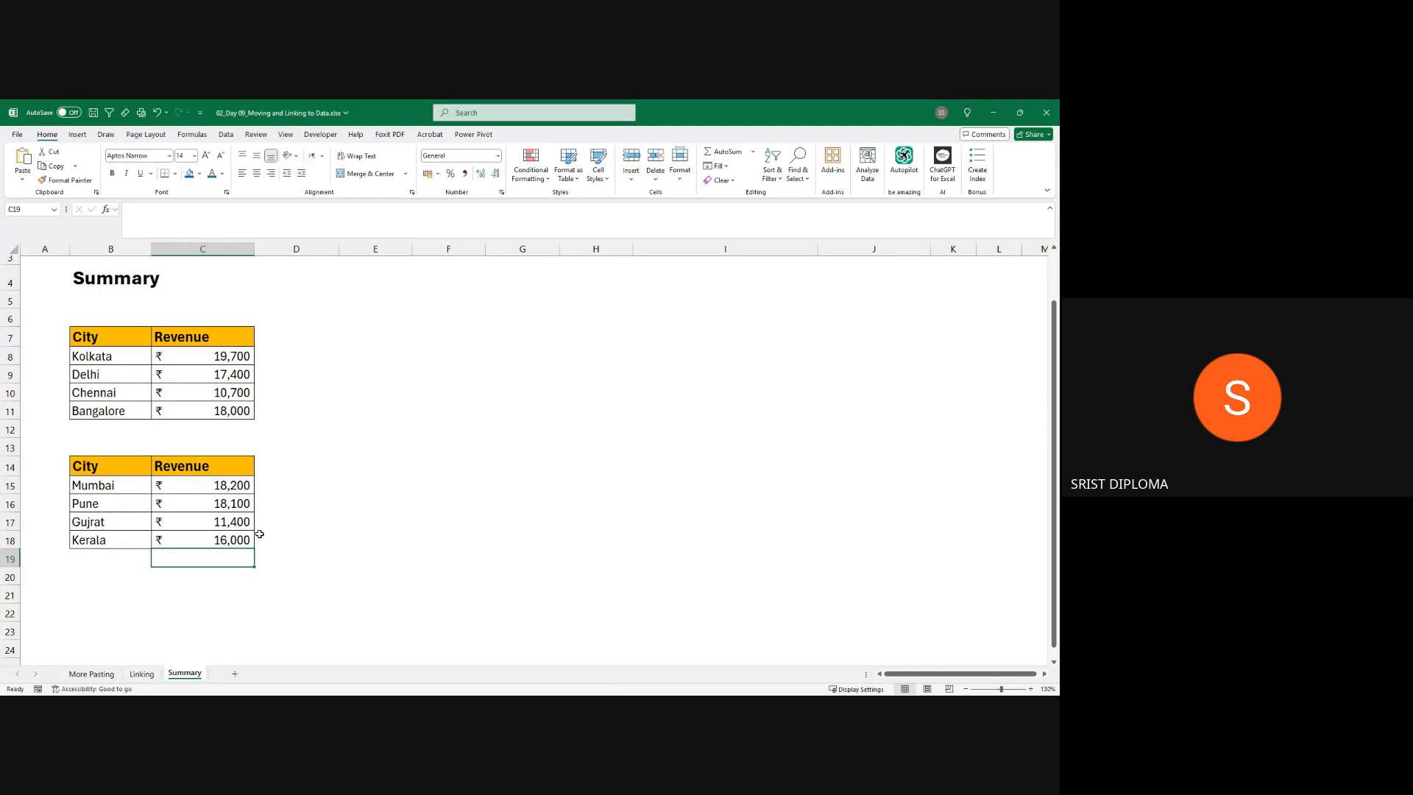
{"action": "key", "text": "alt+Tab"}
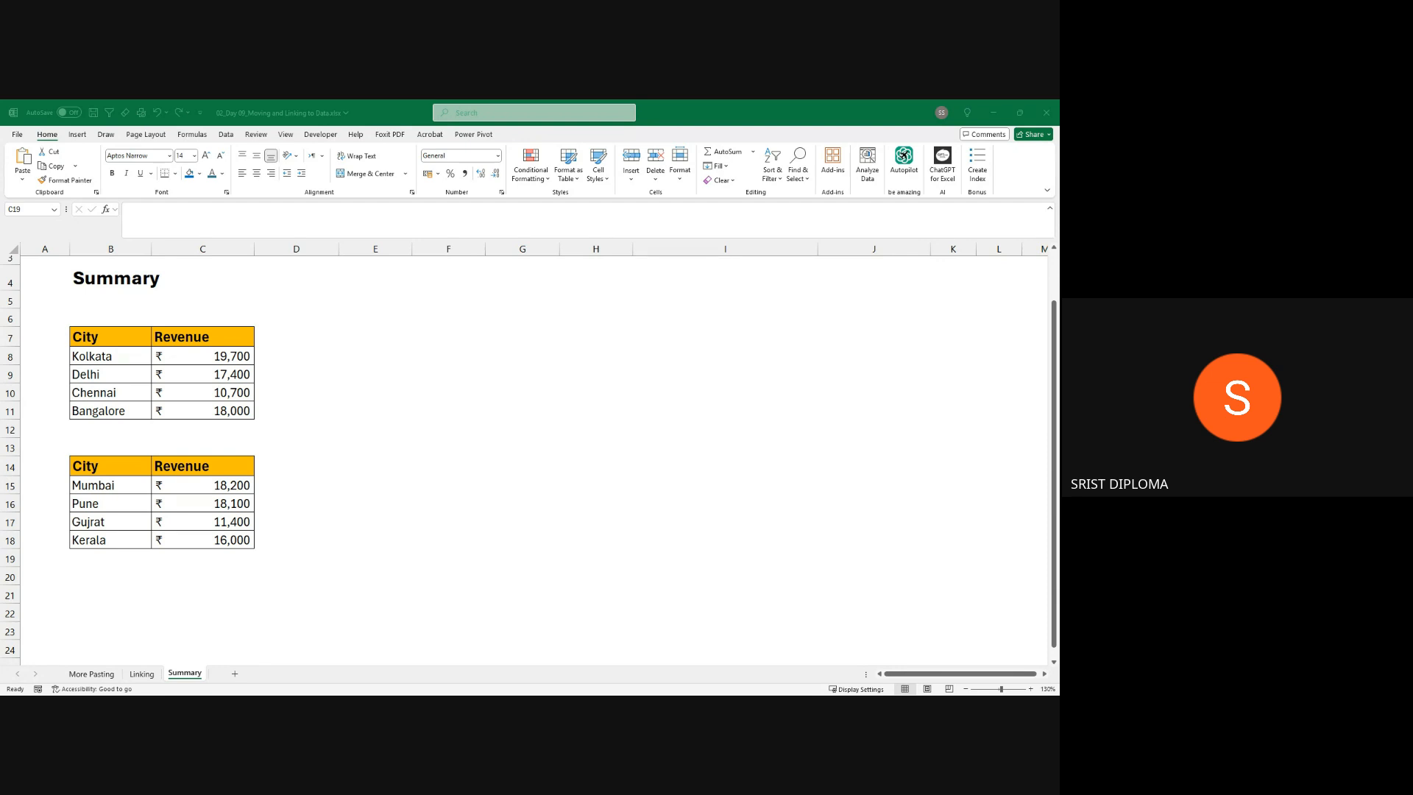
{"action": "key", "text": "alt+Tab"}
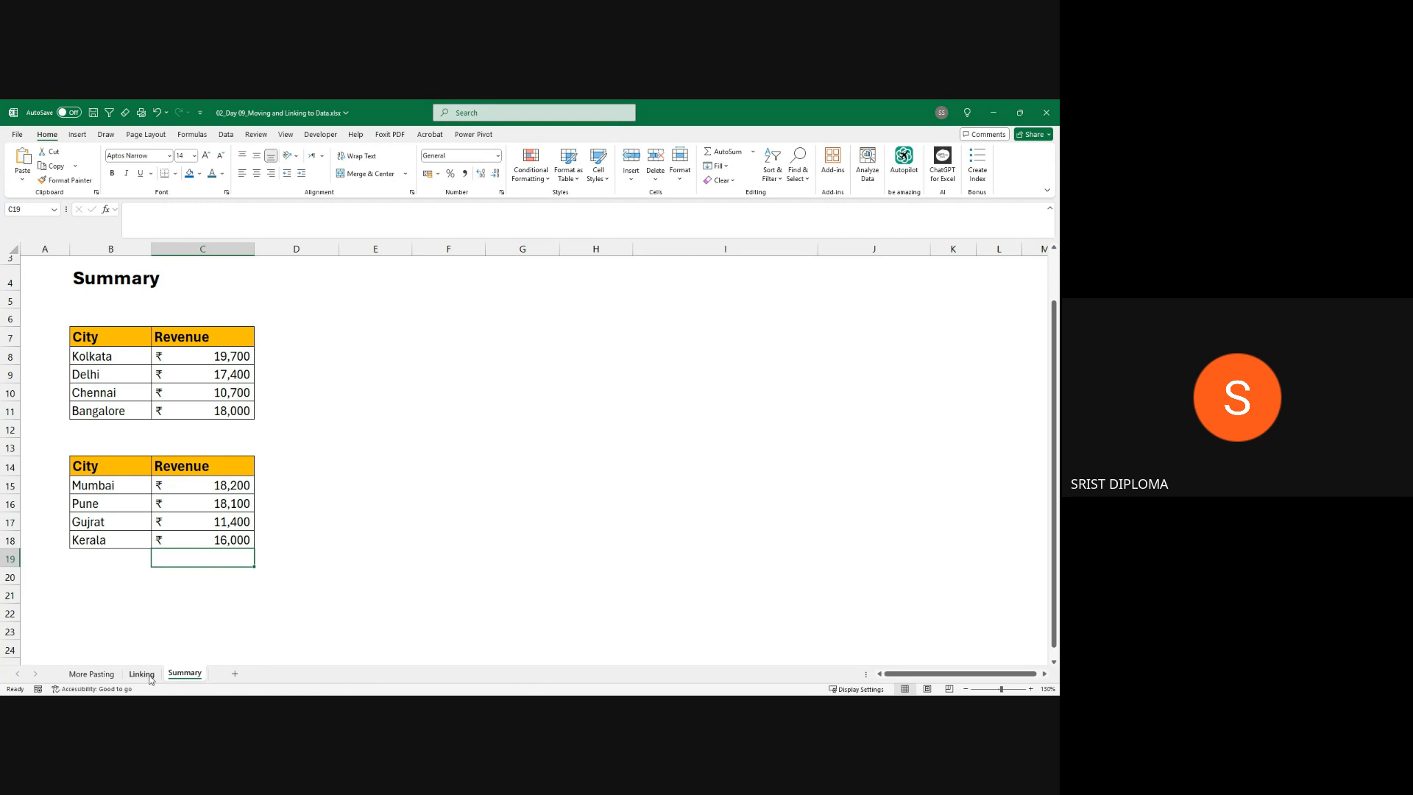
{"action": "mouse_move", "coordinate": [282, 692]}
{"action": "key", "text": "alt+Tab"}
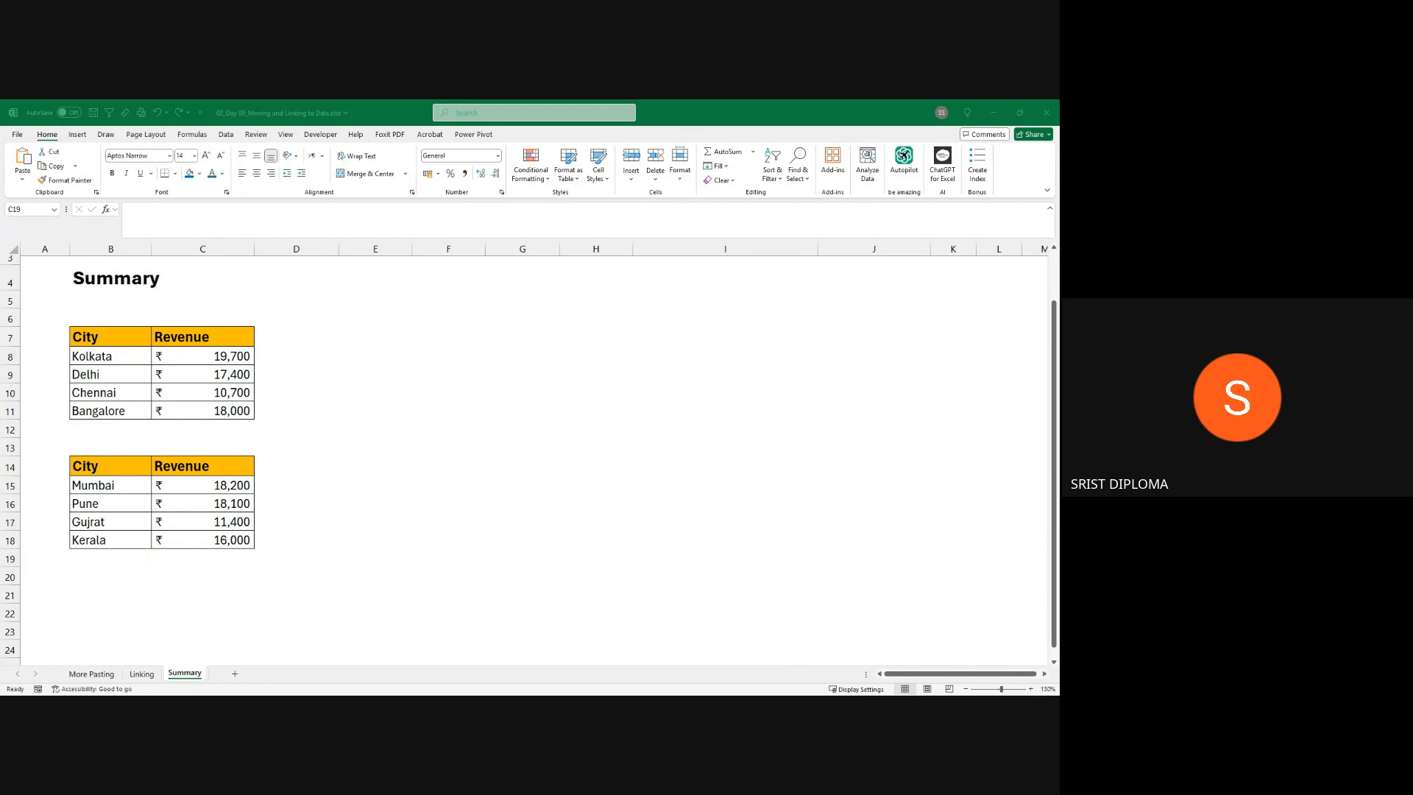